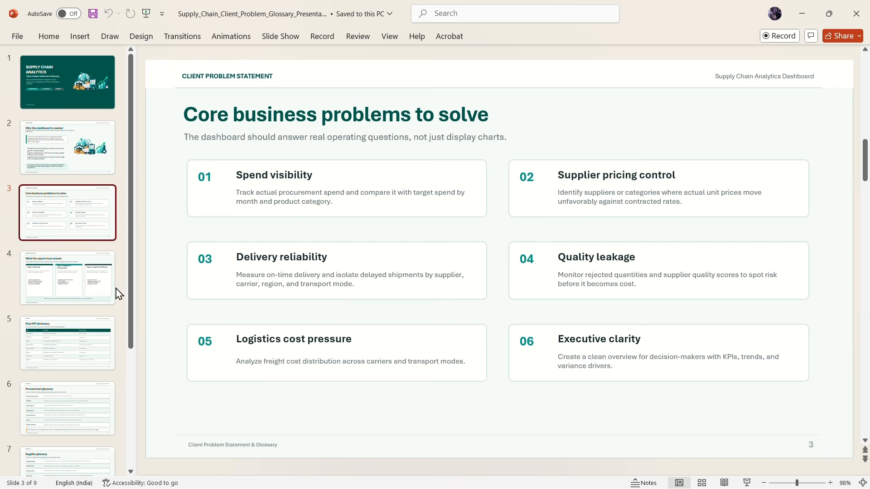
Step: Review the remaining slides on report objectives, the KPI dictionary, glossaries and modeling decisions, and return to the title slide
left_click(79, 283)
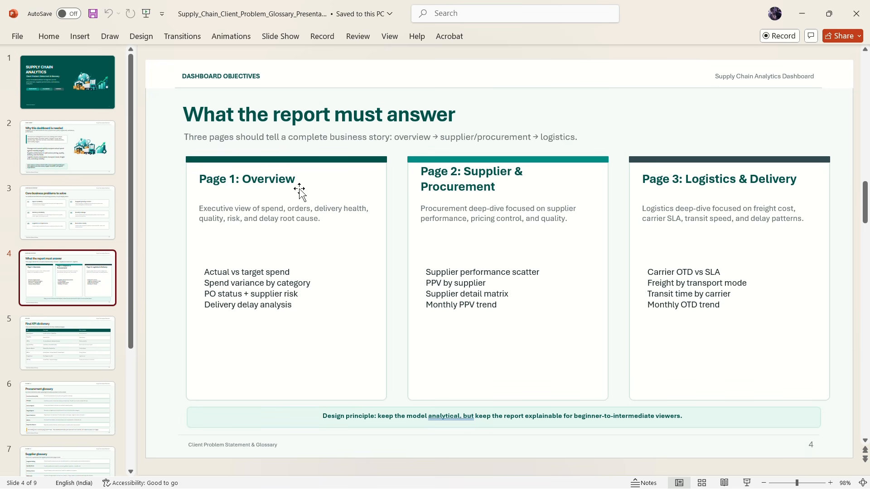
left_click_drag(202, 273, 281, 309)
left_click(172, 343)
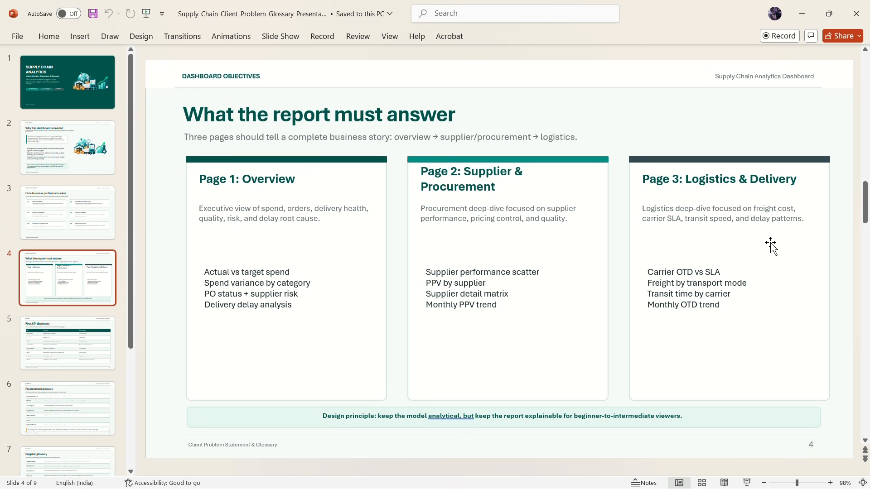
left_click(62, 332)
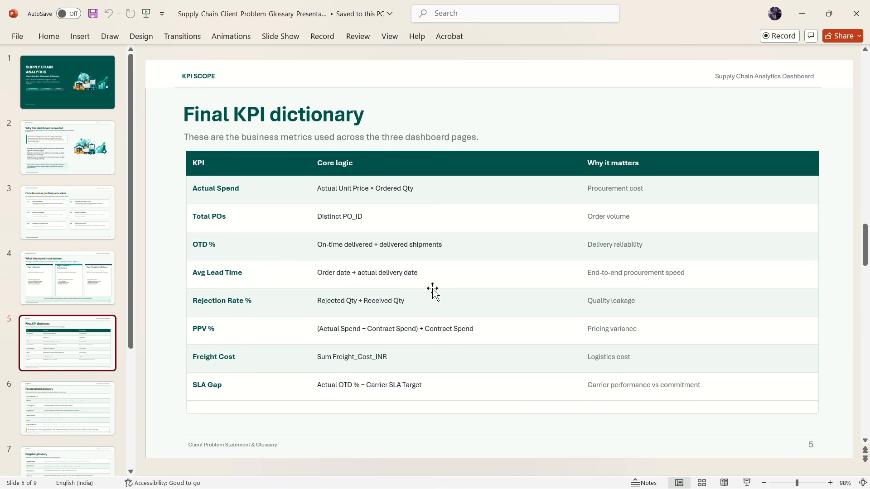
scroll(401, 299, "down", 2)
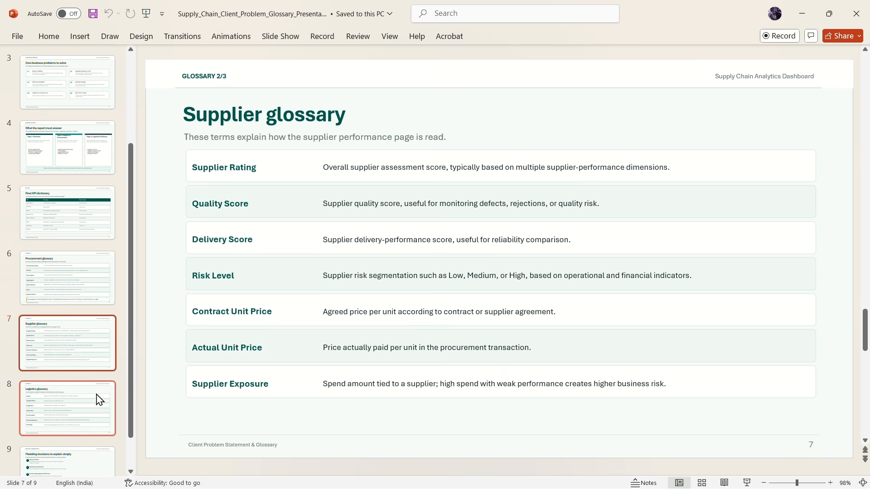
left_click(85, 406)
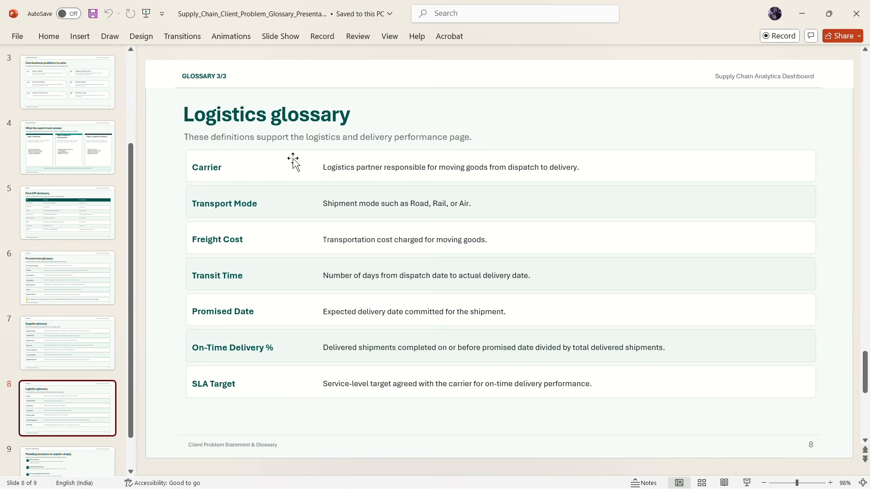
scroll(71, 314, "down", 2)
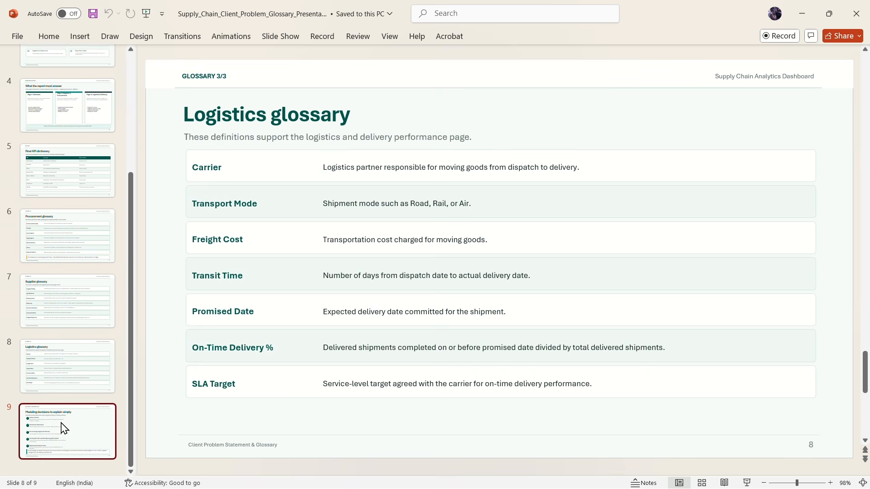
left_click(65, 424)
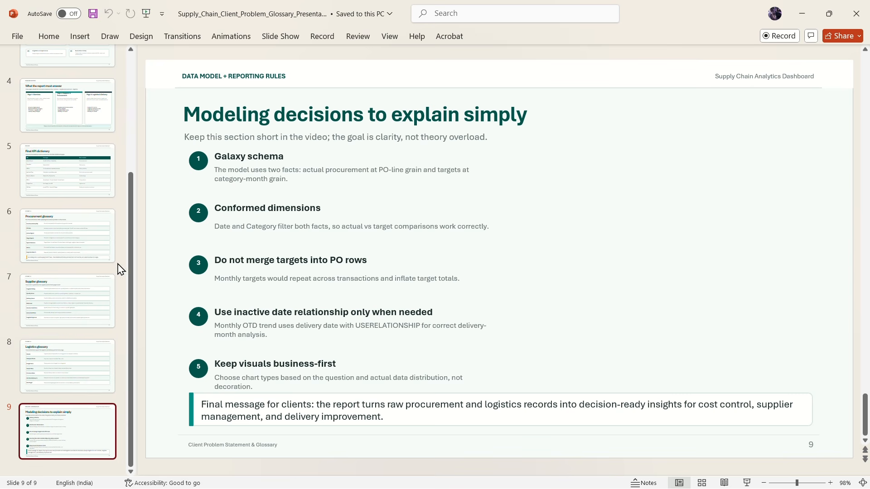
scroll(86, 267, "up", 3)
scroll(86, 268, "up", 1)
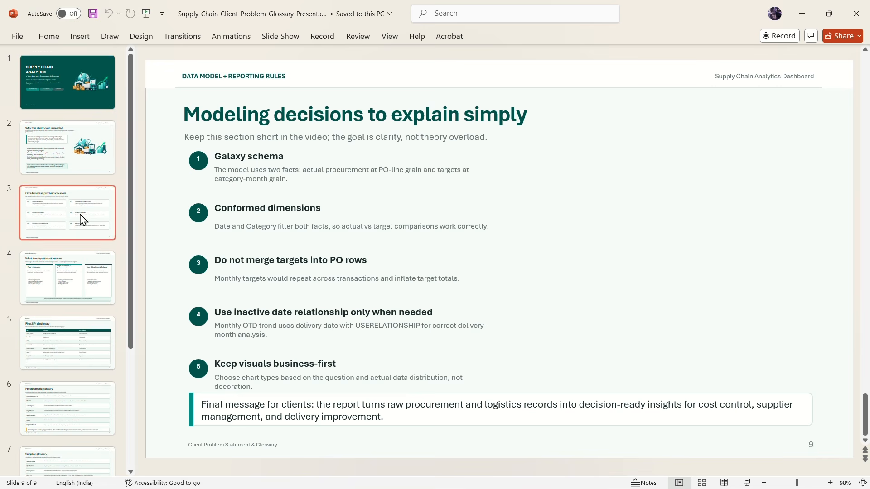
left_click(65, 78)
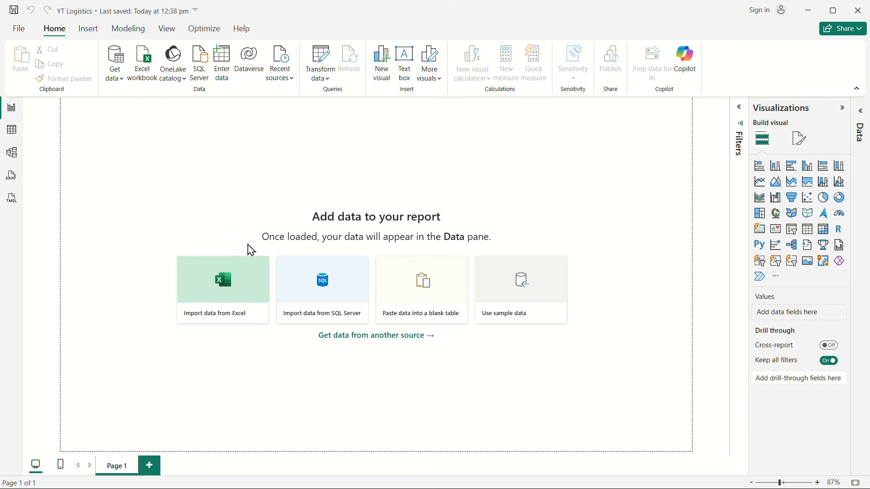
Step: Switch to Power BI Desktop and connect the report to the Supply_Chain_Procurement Excel workbook from Downloads
left_click(117, 81)
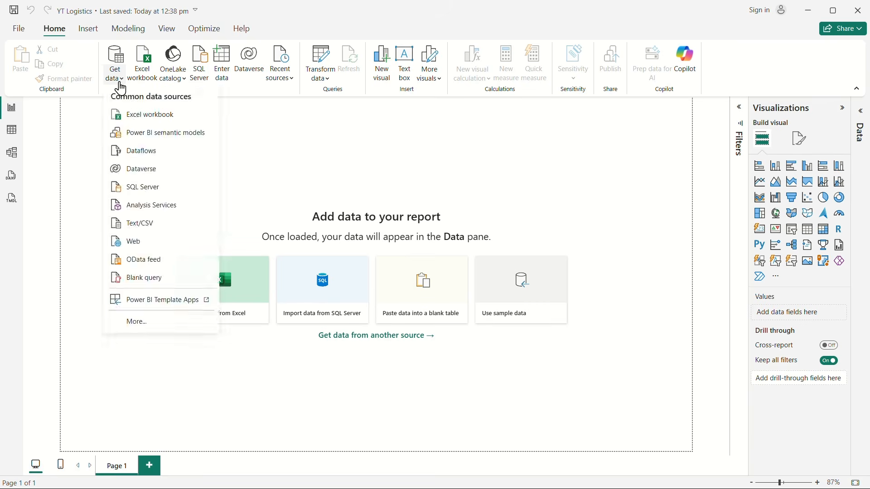
left_click(137, 118)
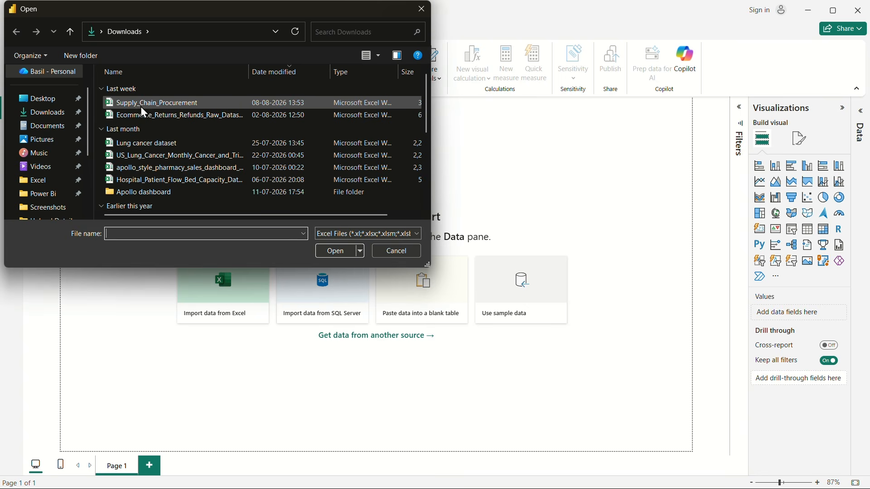
left_click(135, 102)
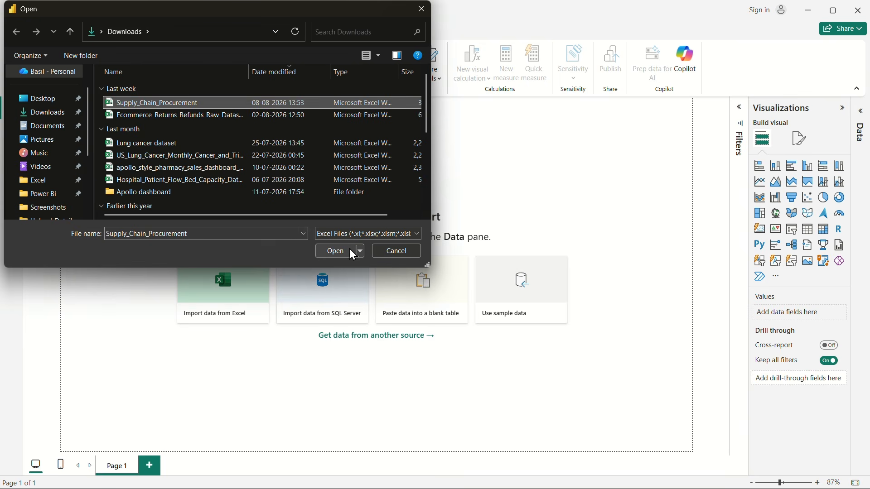
left_click(338, 254)
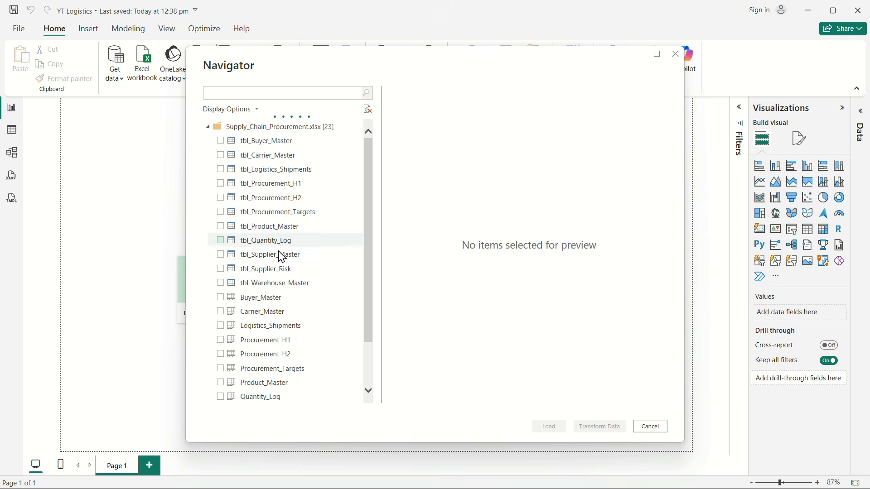
Step: Select all eleven tbl_ tables for import, from tbl_Buyer_Master through tbl_Warehouse_Master, leaving the plain worksheets out
scroll(286, 360, "down", 2)
scroll(285, 355, "up", 2)
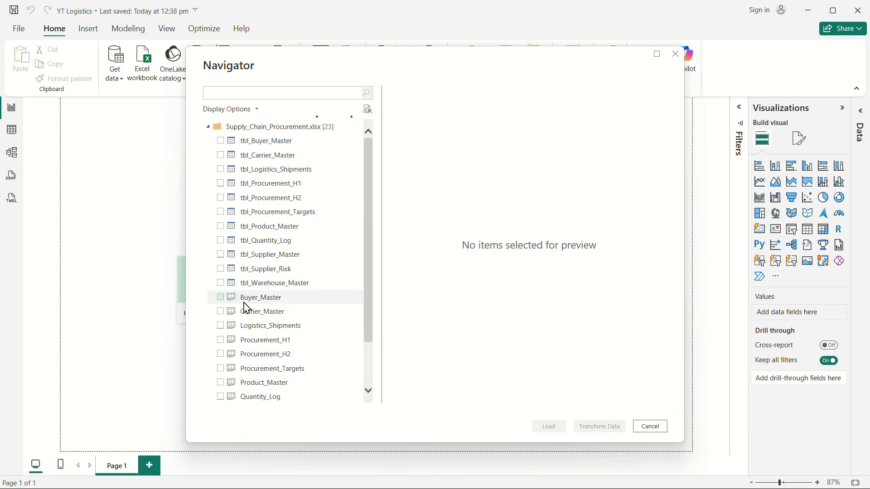
scroll(246, 306, "down", 2)
scroll(246, 308, "down", 2)
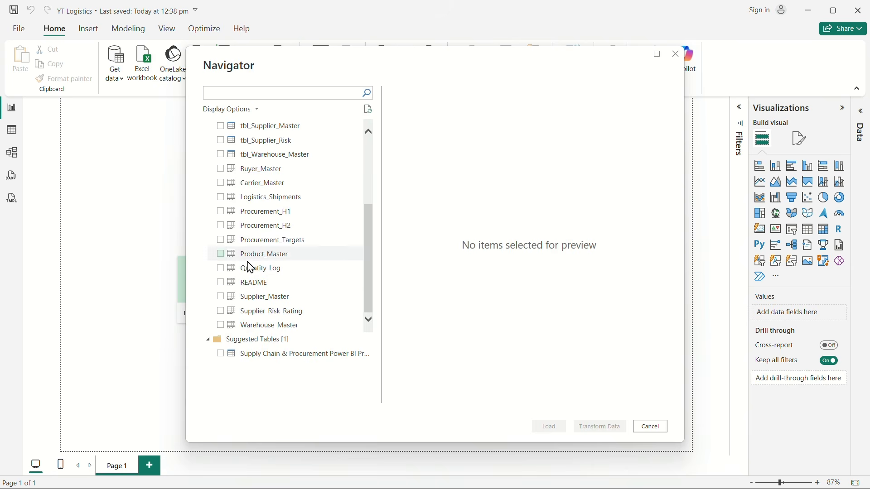
scroll(251, 311, "up", 3)
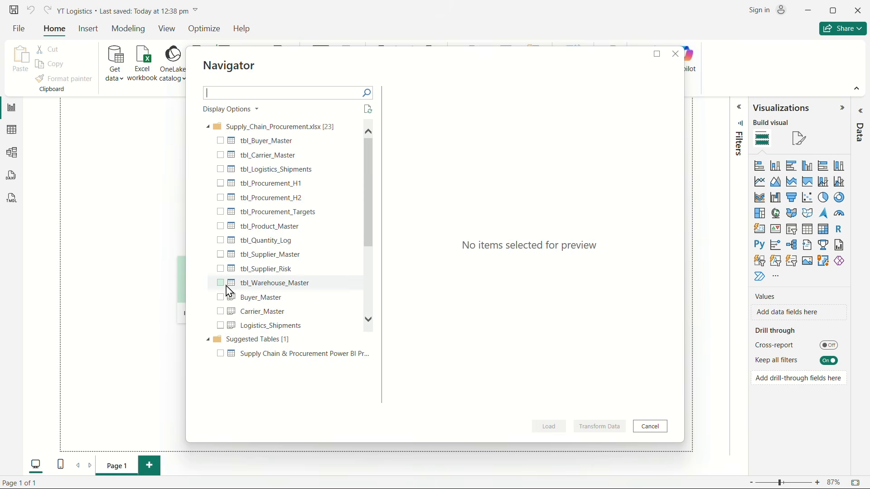
left_click(222, 142)
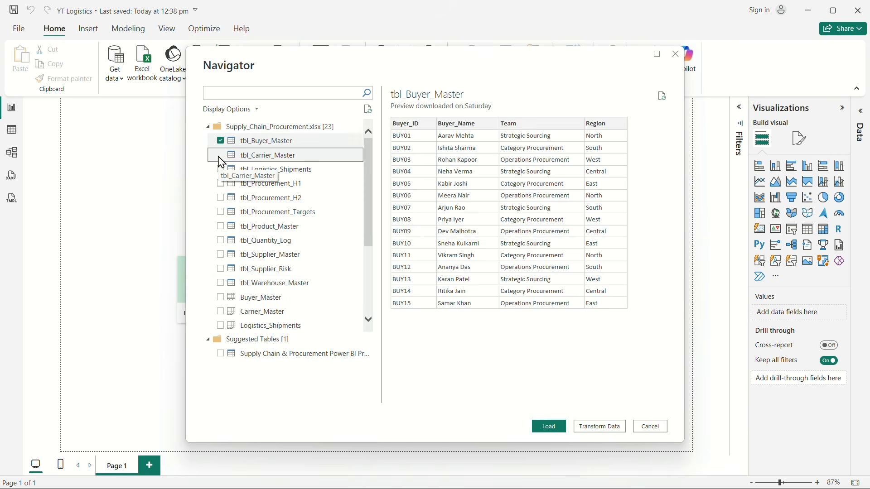
left_click(220, 155)
left_click(221, 169)
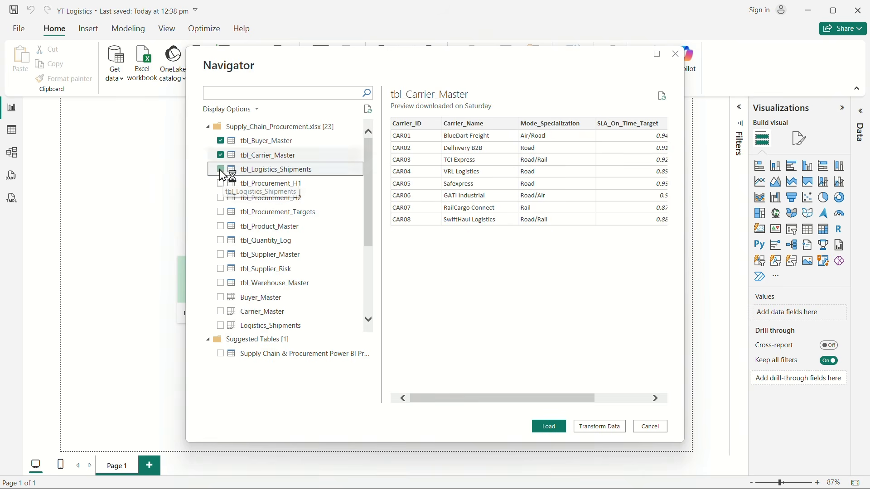
left_click(222, 184)
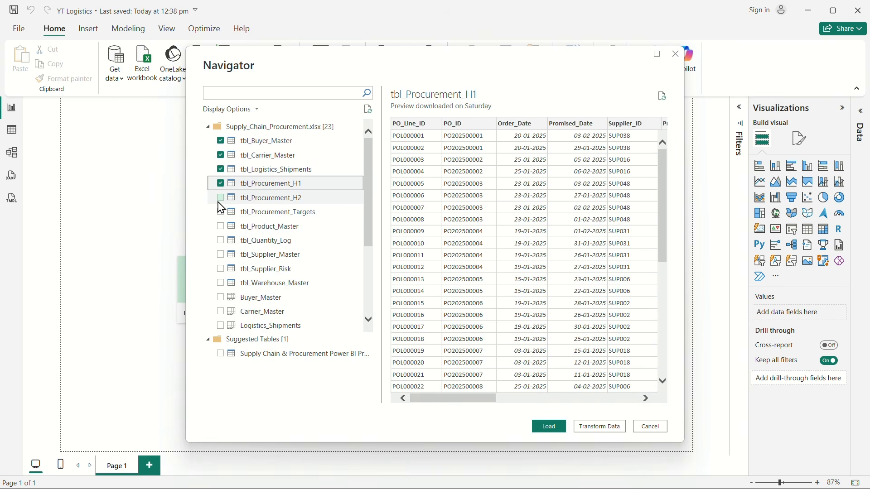
left_click(220, 203)
left_click(222, 213)
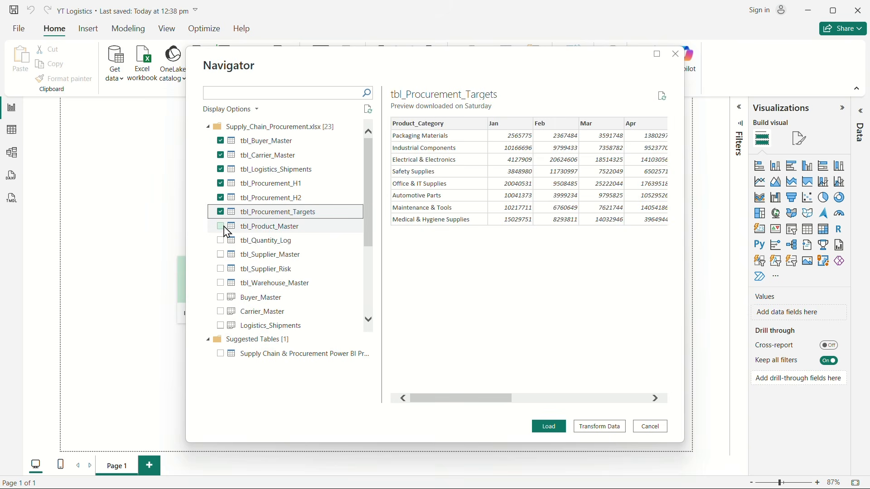
left_click(221, 227)
left_click(221, 241)
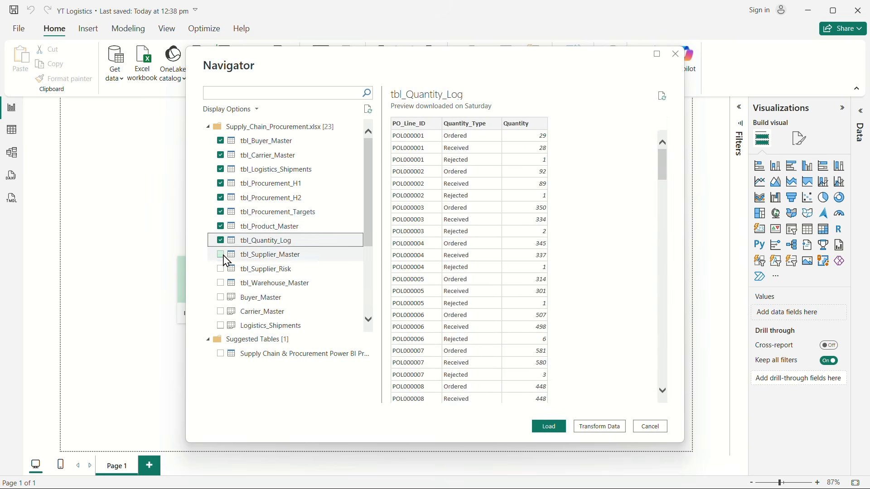
left_click(221, 254)
left_click(221, 269)
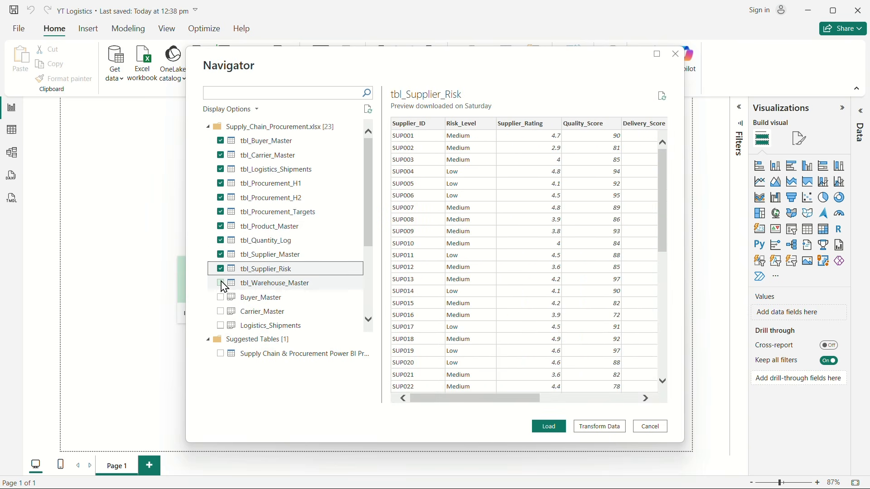
left_click(221, 284)
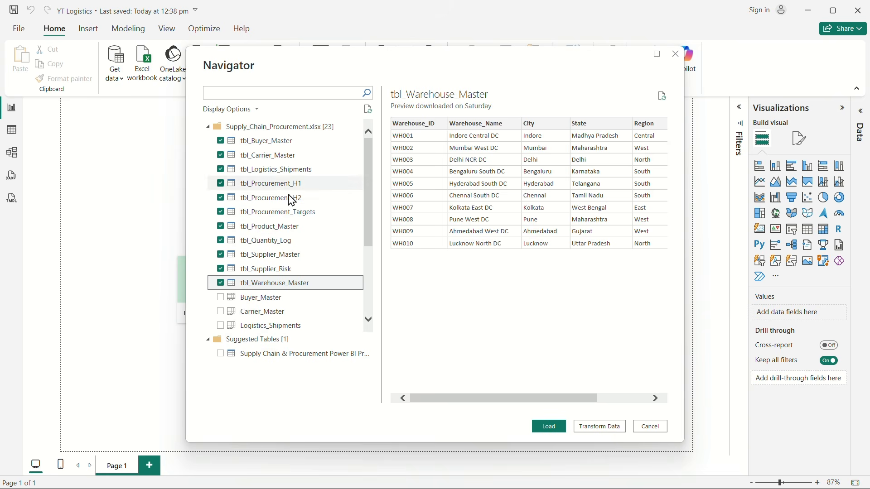
Step: Check the table selection against the unselected worksheets and open the selected tables in Power Query for transformation
scroll(290, 221, "down", 3)
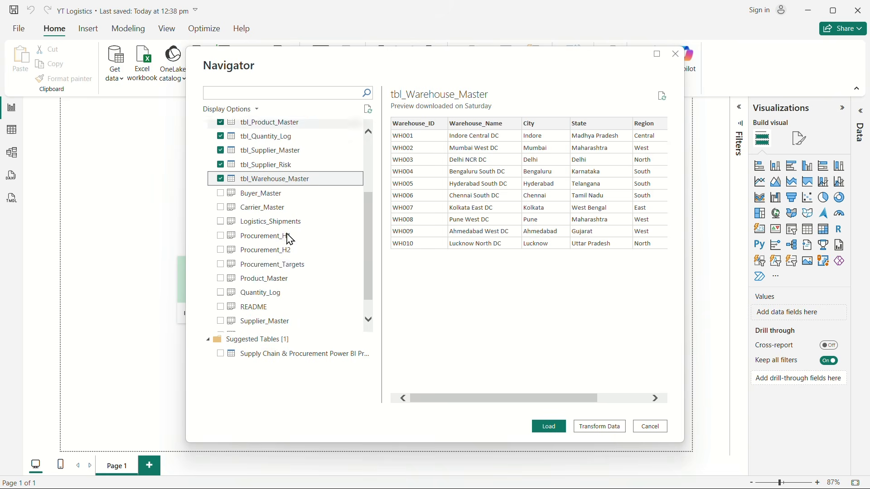
scroll(280, 281, "up", 3)
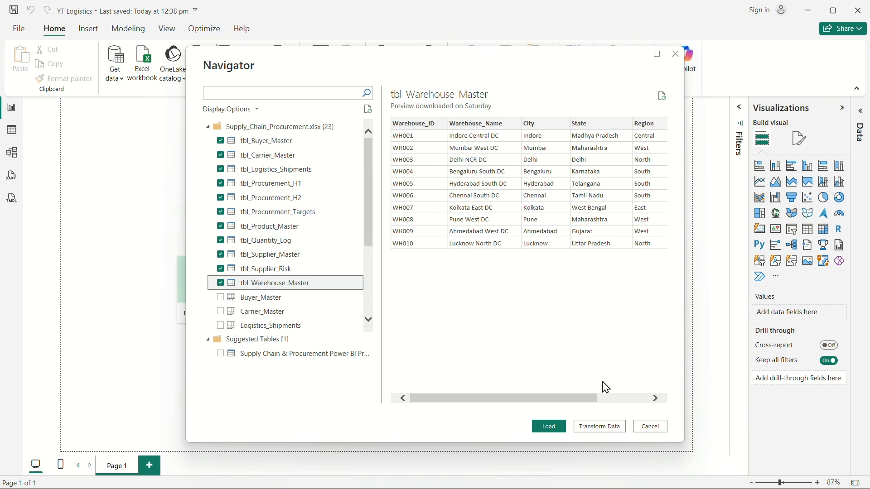
left_click(594, 428)
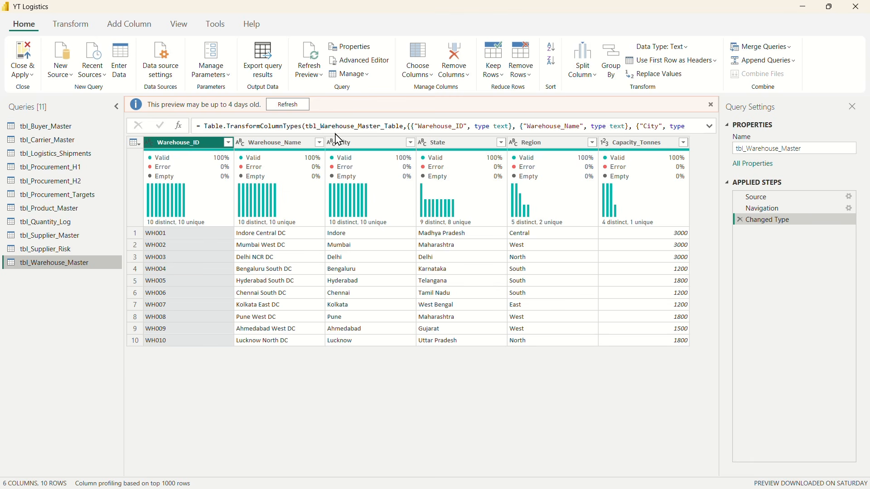
Step: Refresh the data previews of the tbl_Warehouse_Master, tbl_Procurement_H1 and tbl_Procurement_H2 queries
left_click(289, 107)
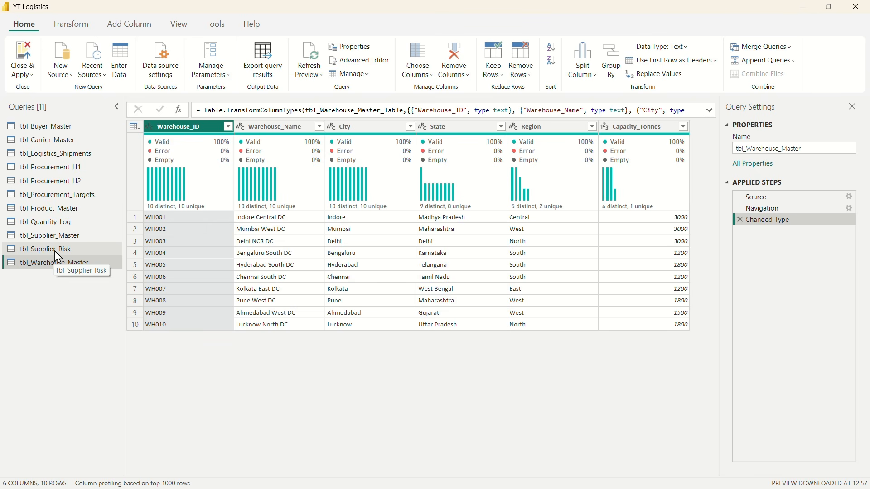
left_click(64, 168)
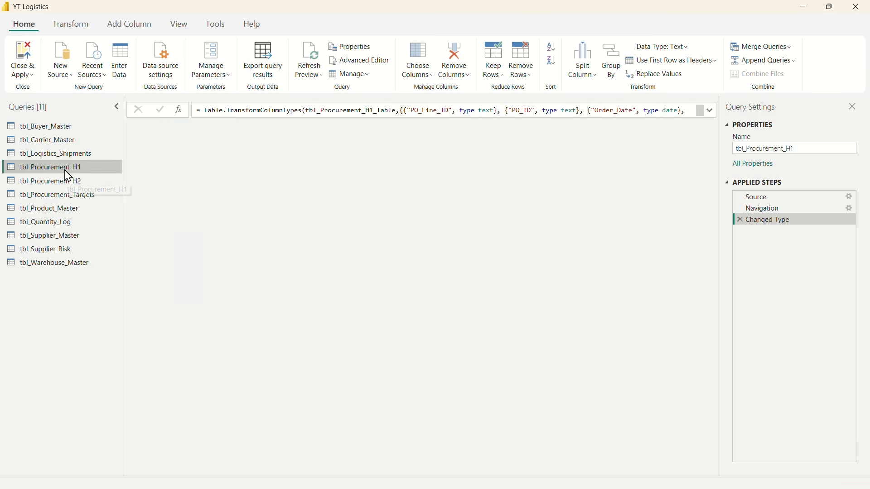
left_click(292, 105)
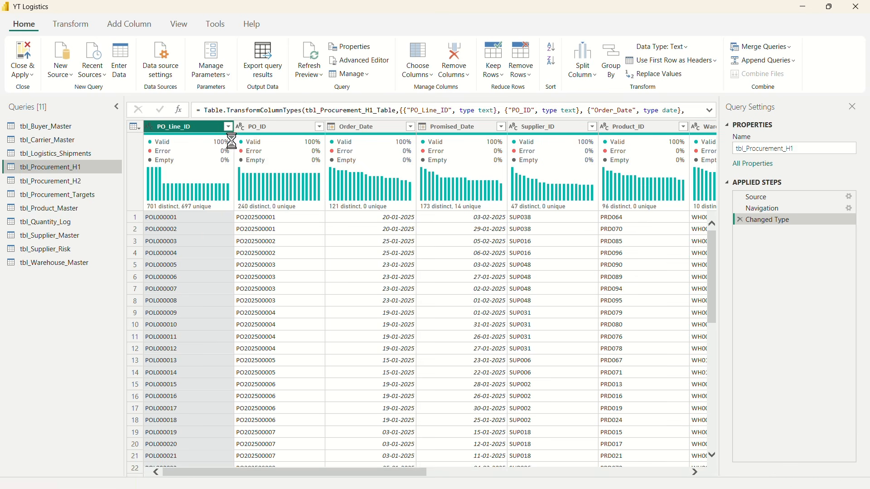
left_click(65, 183)
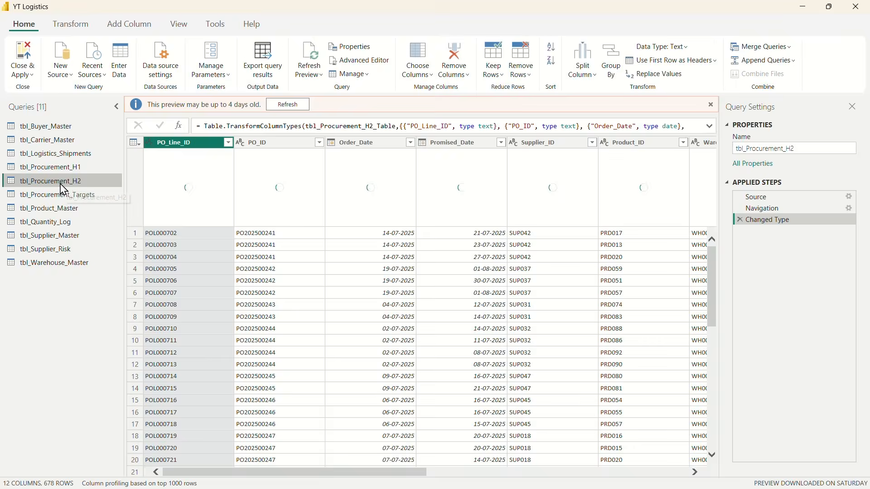
left_click(287, 105)
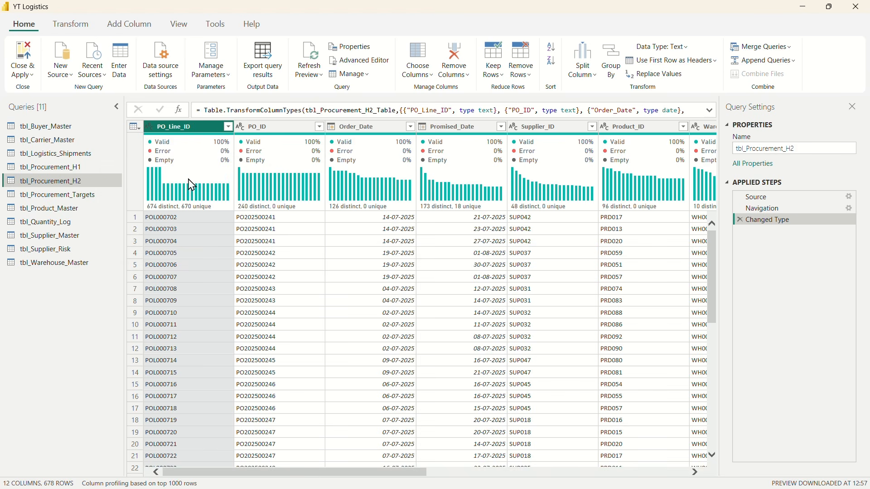
left_click(181, 26)
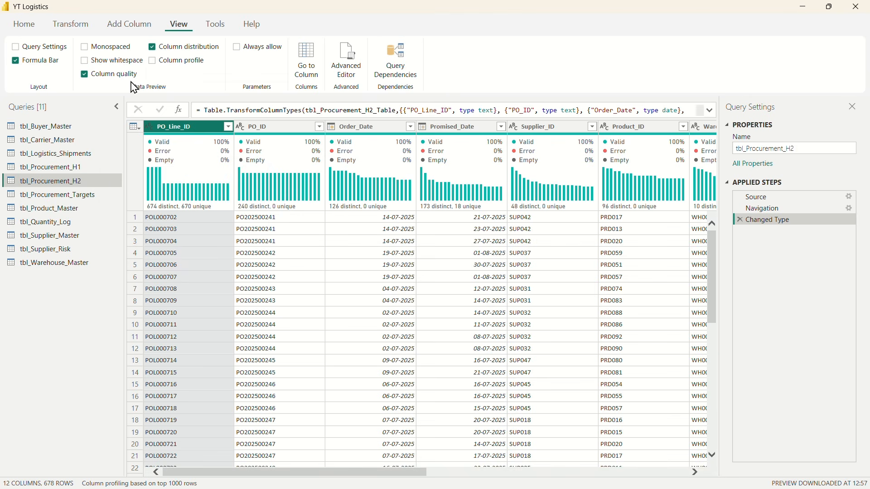
left_click(66, 26)
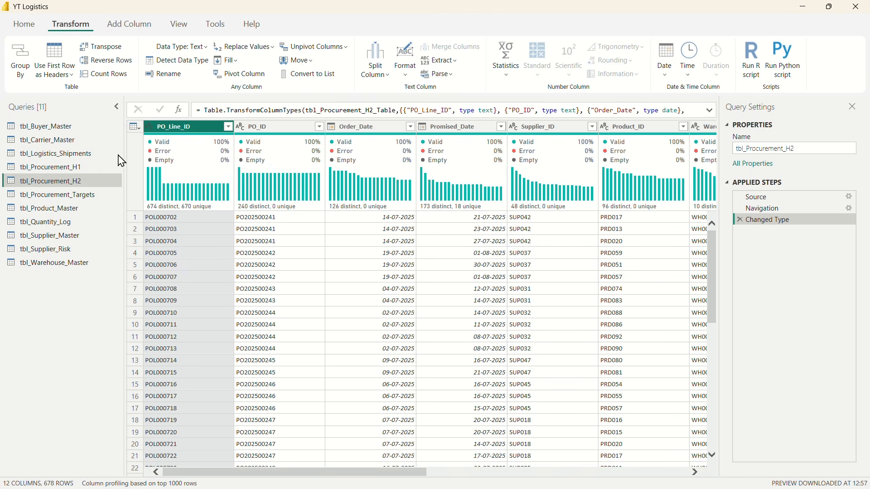
Step: Rename the tbl_Procurement_H1 query as stg_Procurement_H1
left_click(48, 168)
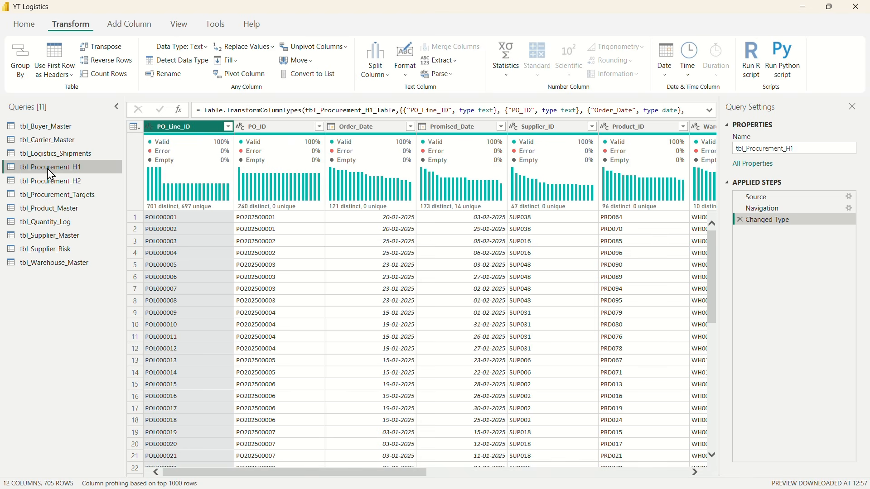
double_click(49, 168)
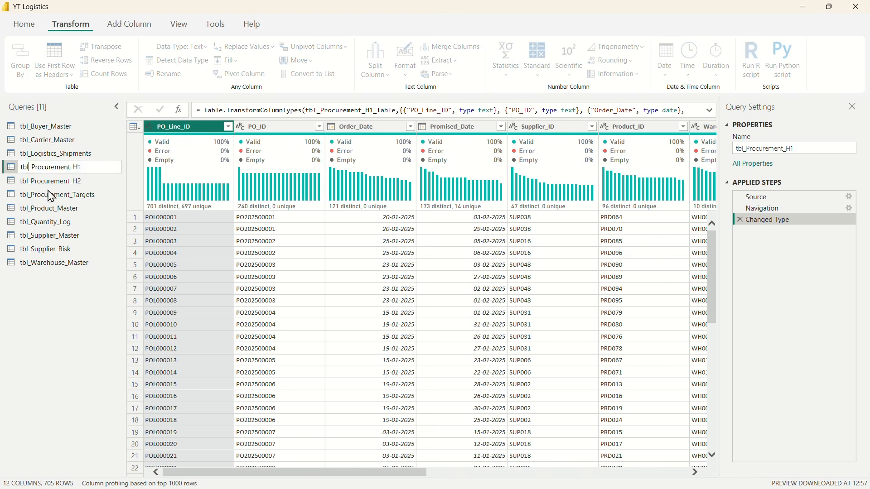
key("BackSpace")
key("BackSpace")
key("BackSpace")
type("stg")
key("Return")
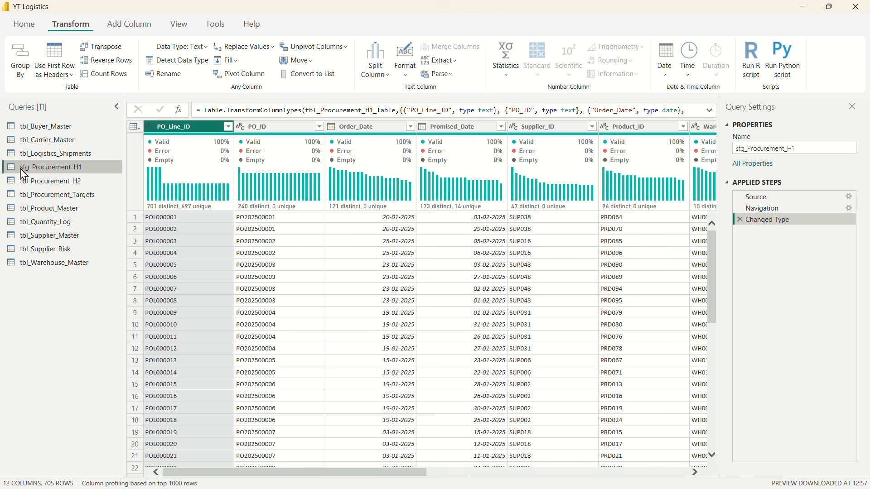
Step: Rename the tbl_Procurement_H2 query as stg_Procurement_H2
left_click_drag(32, 186, 31, 191)
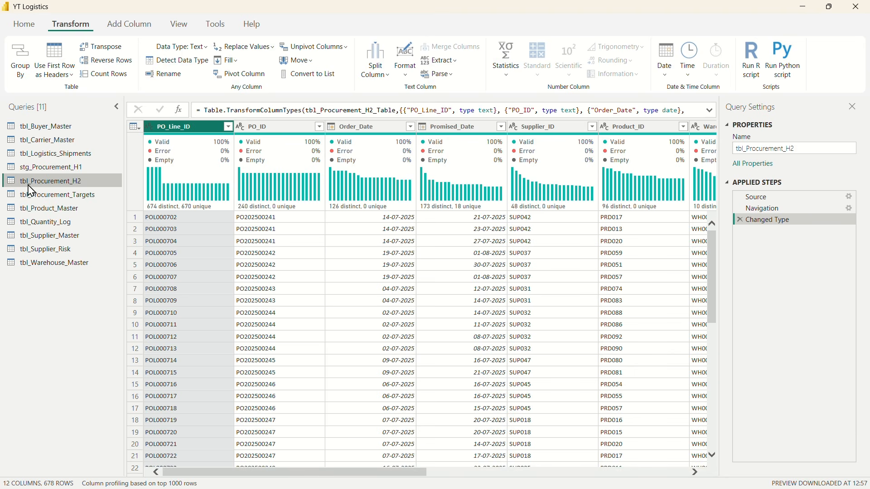
double_click(28, 183)
left_click(28, 183)
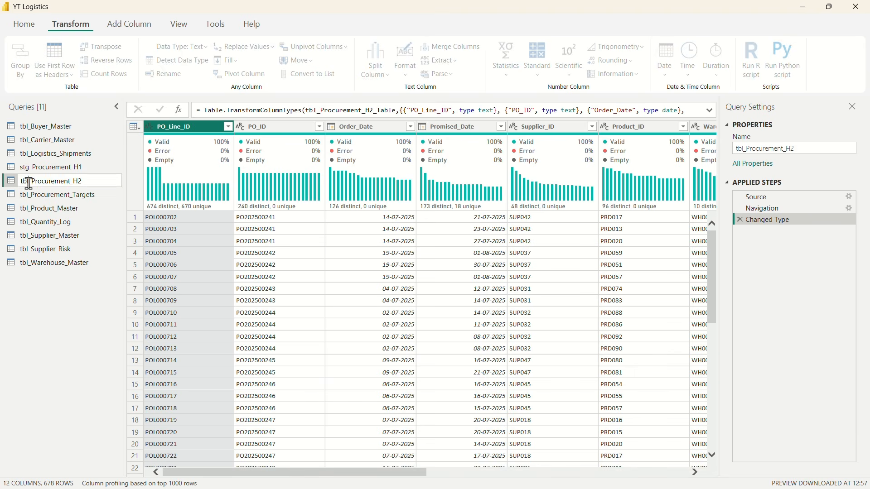
key("BackSpace")
key("BackSpace")
key("BackSpace")
type("stg")
key("Return")
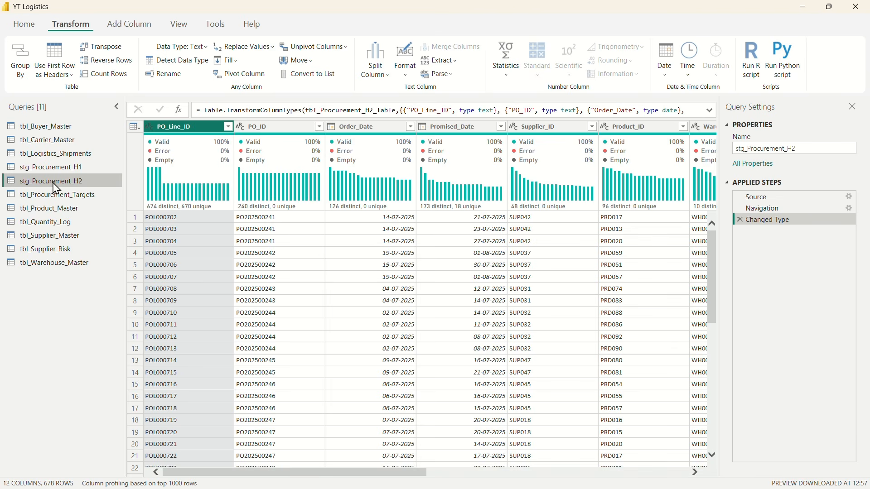
Step: Append stg_Procurement_H2 to stg_Procurement_H1 as a new query, with stg_Procurement_H1 as the first table
left_click(31, 168)
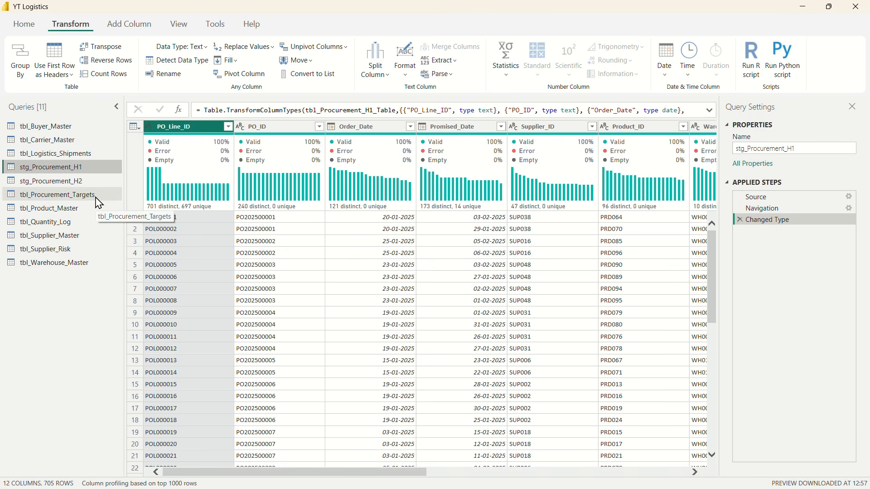
left_click(24, 24)
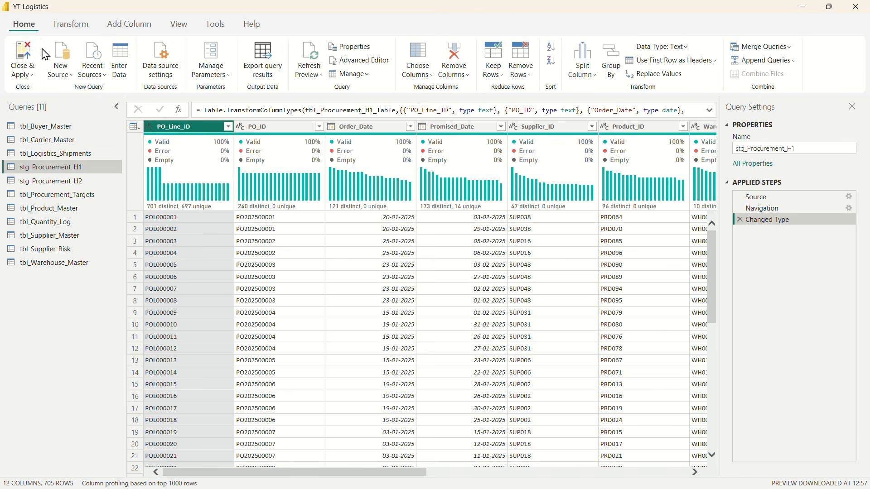
left_click(792, 64)
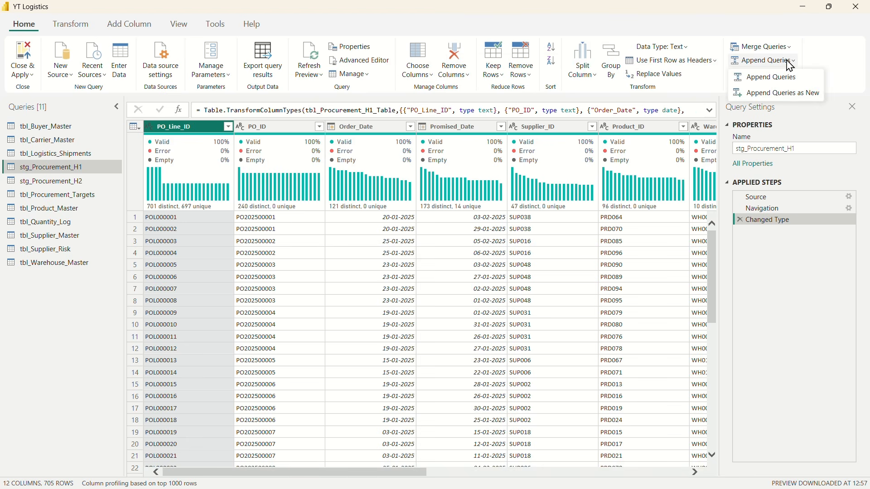
left_click(796, 99)
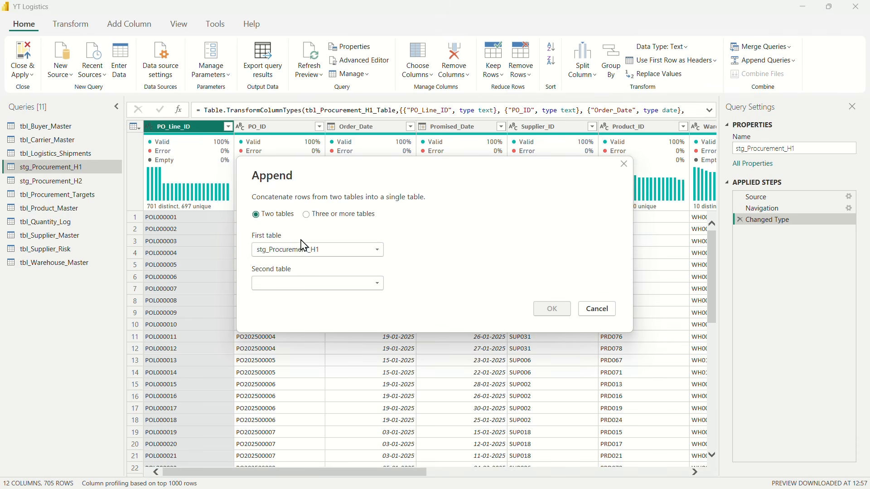
left_click(298, 284)
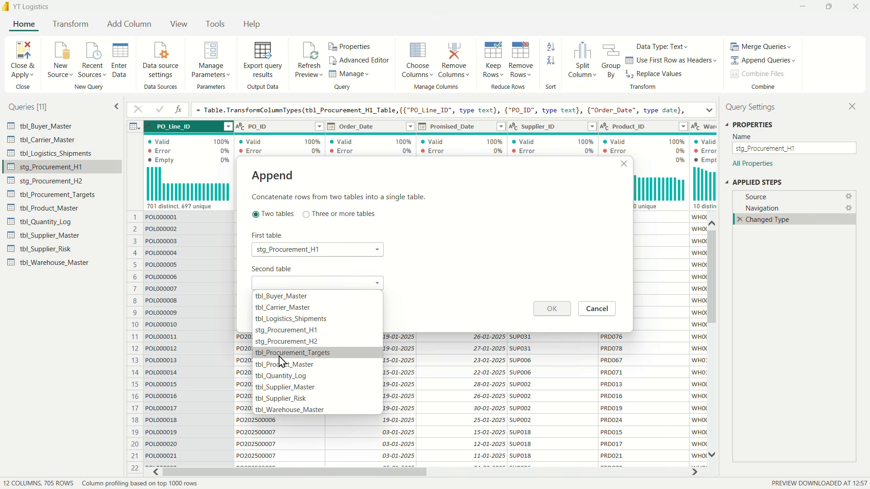
left_click(297, 343)
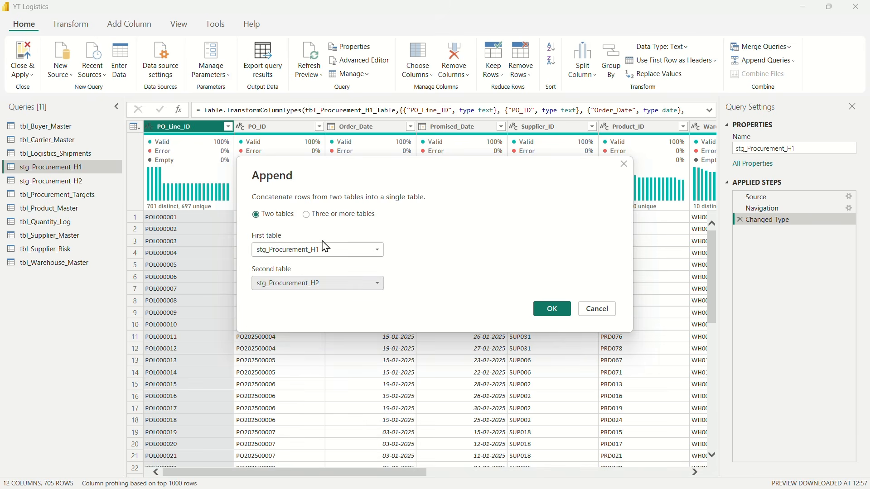
left_click(553, 317)
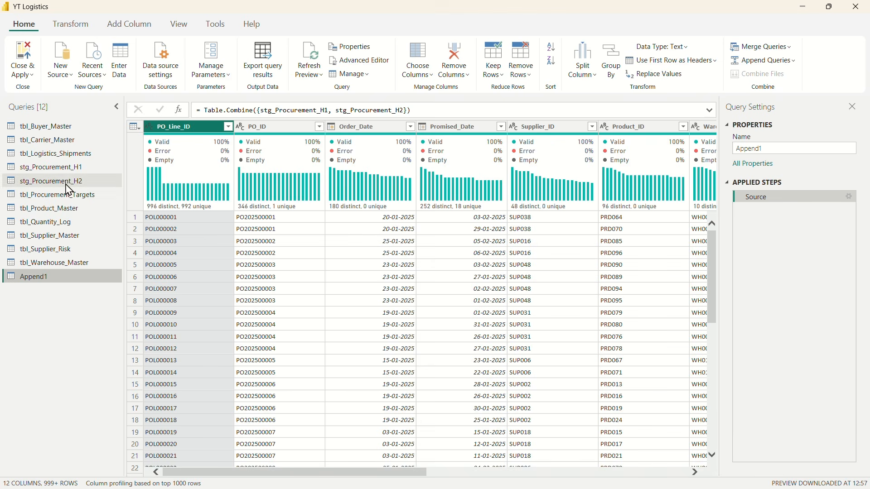
Step: Rename the new appended query as Fact_Procurement
double_click(41, 278)
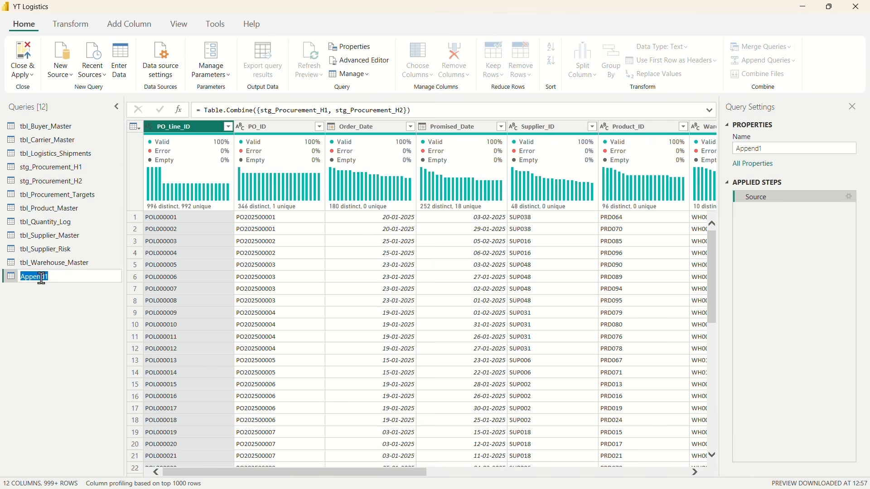
type("Fact_Po")
key("BackSpace")
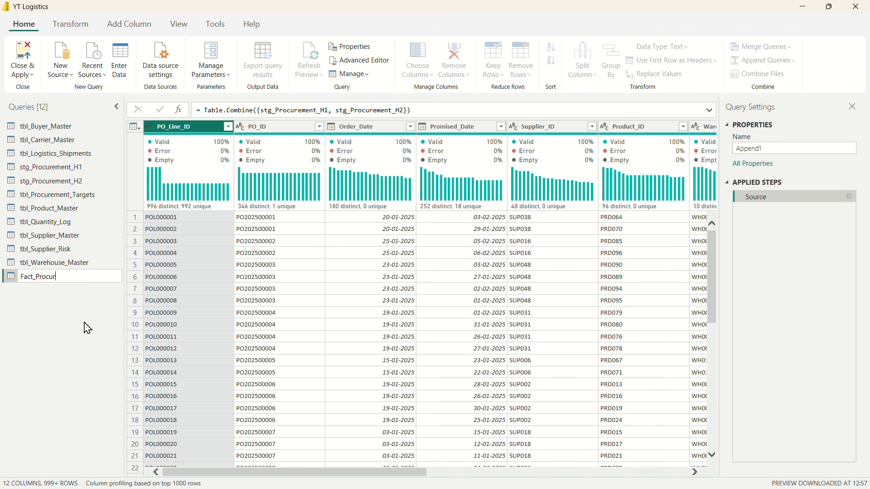
type("rocurement")
key("Return")
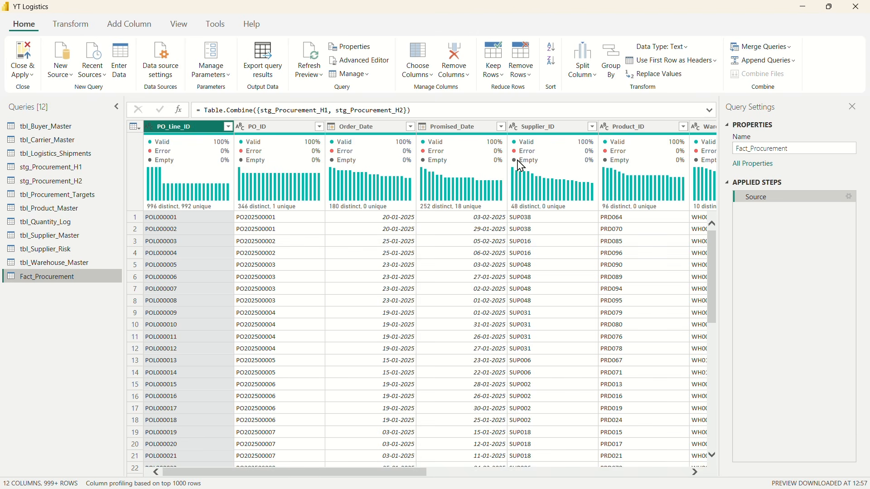
Step: Examine the distinct values of the Contract_Unit_Price_INR and Actual_Unit_Price_INR columns in Fact_Procurement for excess decimals, leaving both columns unfiltered
scroll(525, 181, "right", 5)
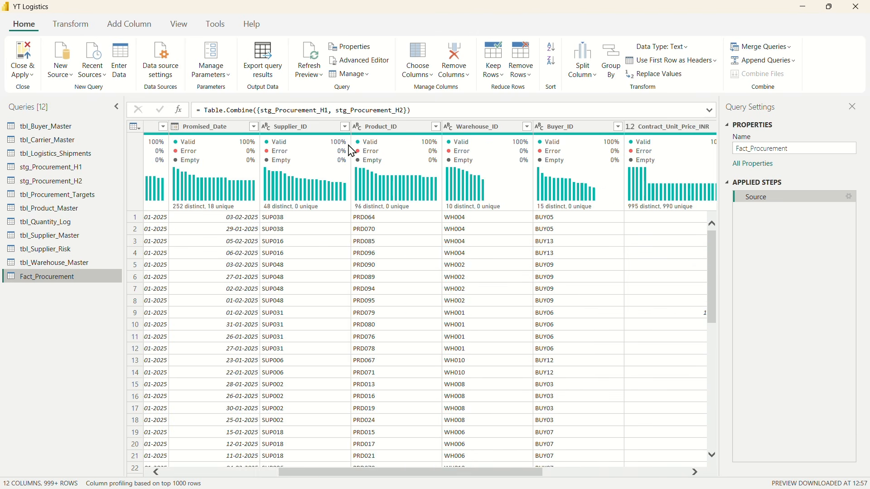
mouse_move(485, 152)
scroll(519, 315, "right", 4)
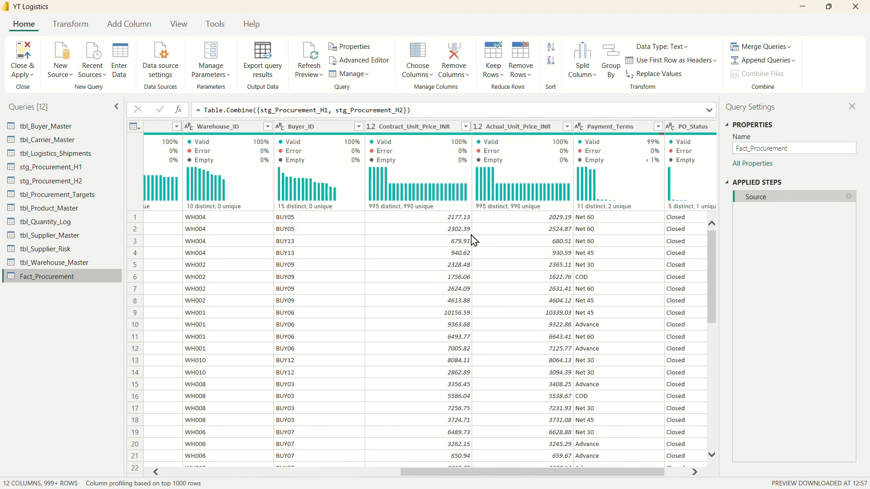
left_click(466, 126)
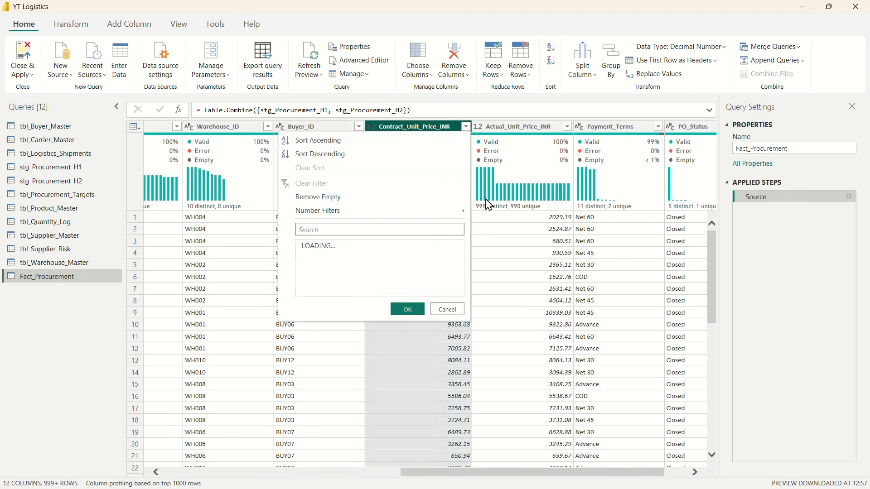
scroll(426, 346, "down", 2)
scroll(376, 331, "down", 5)
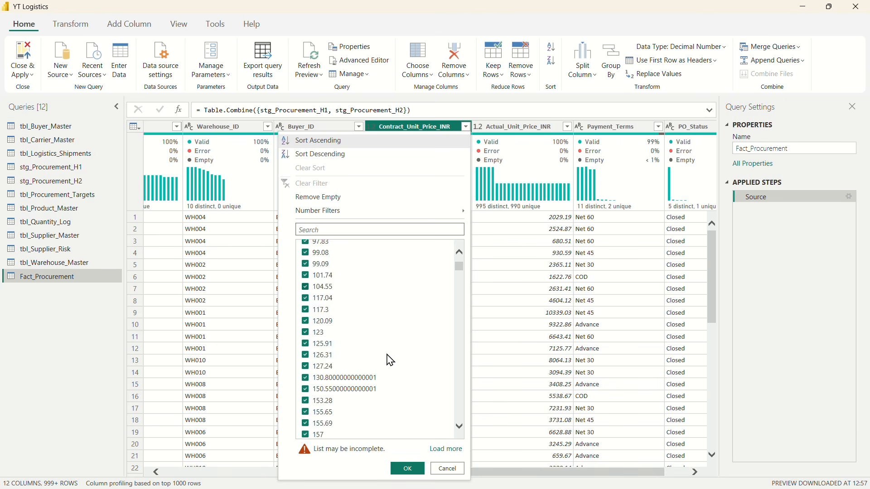
scroll(391, 360, "up", 7)
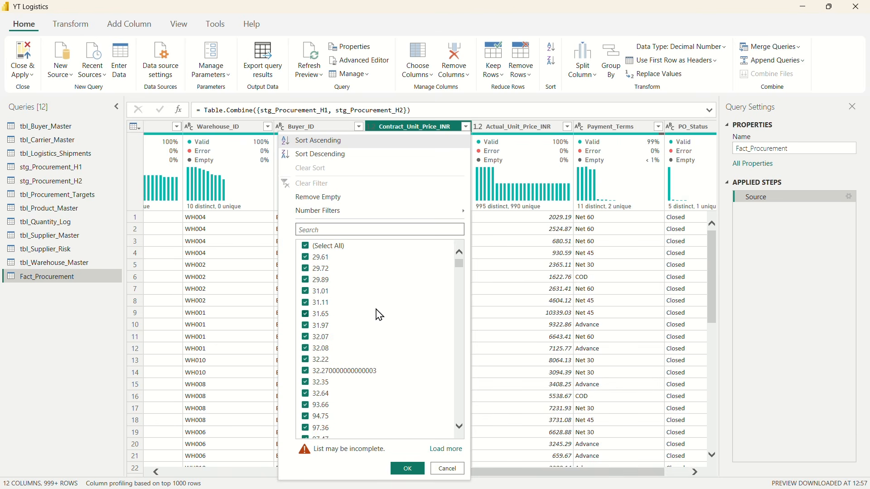
left_click(448, 469)
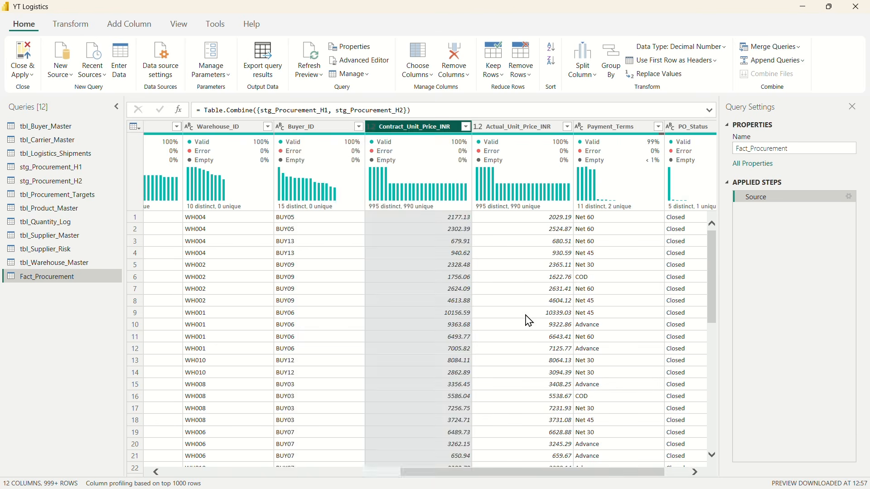
left_click(567, 126)
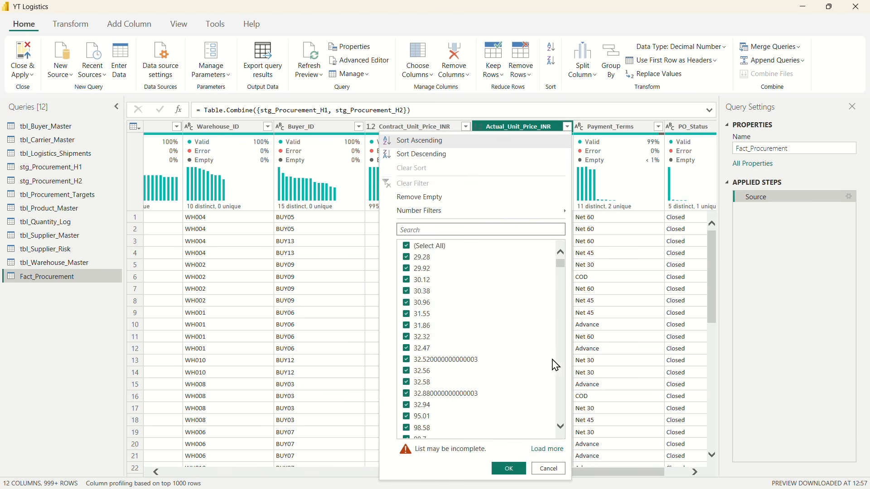
scroll(554, 362, "down", 5)
left_click(546, 468)
Step: Round the Contract_Unit_Price_INR and Actual_Unit_Price_INR columns together to 2 decimal places
scroll(558, 302, "right", 2)
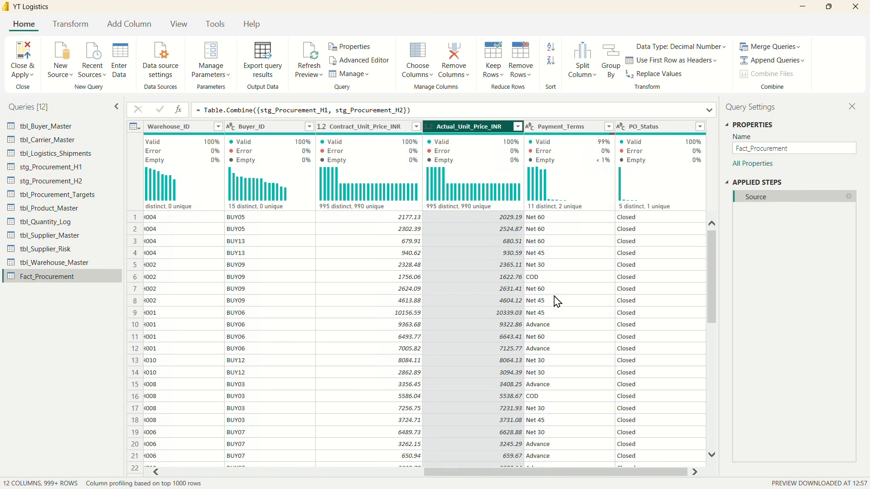
left_click(375, 132, "ctrl")
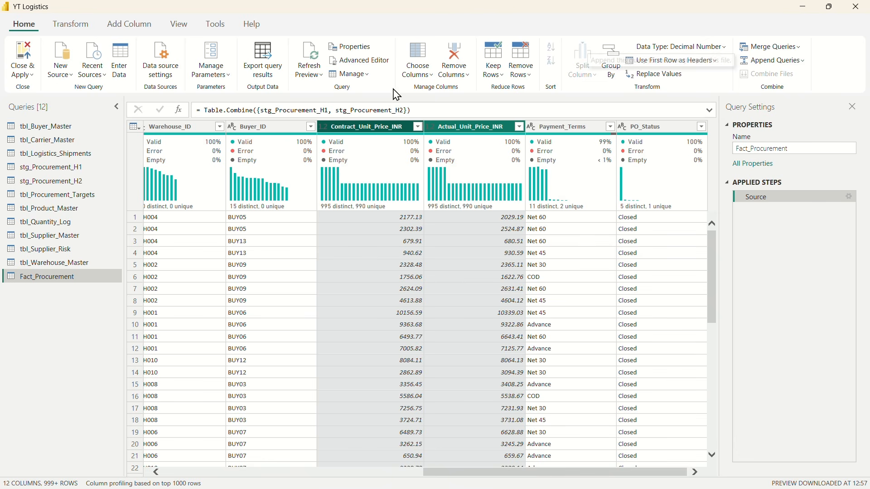
left_click(66, 28)
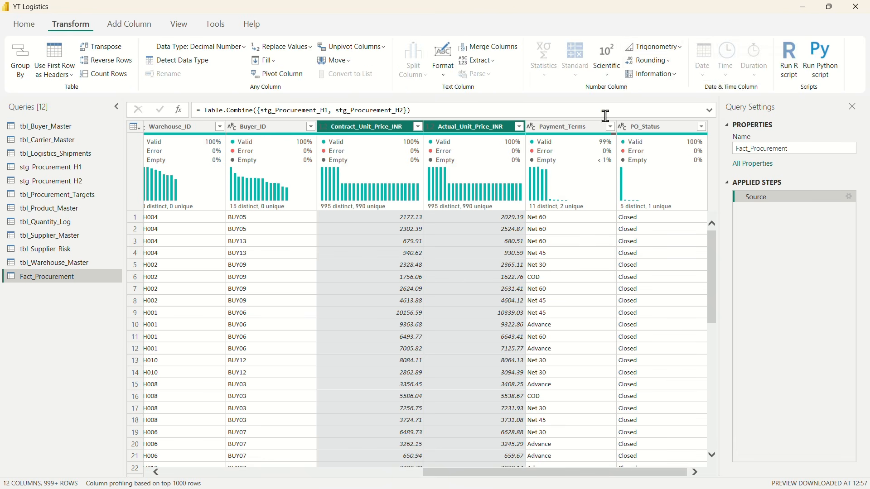
left_click(668, 66)
left_click(647, 109)
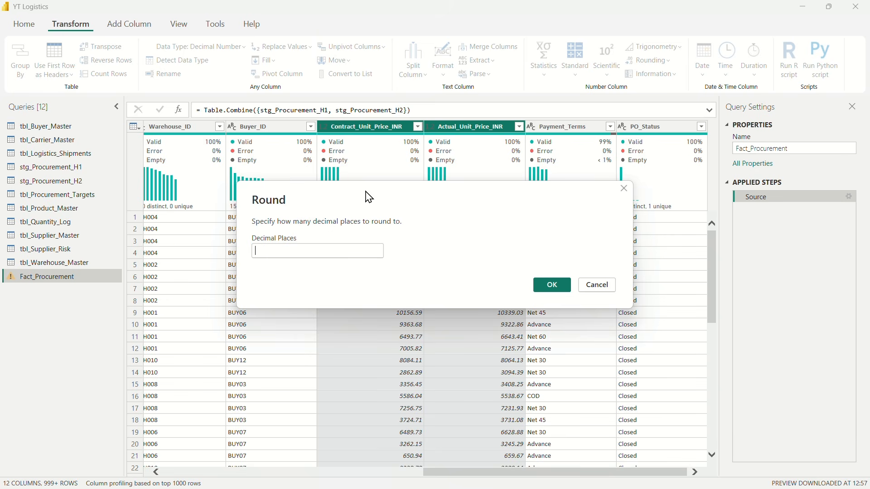
type("2")
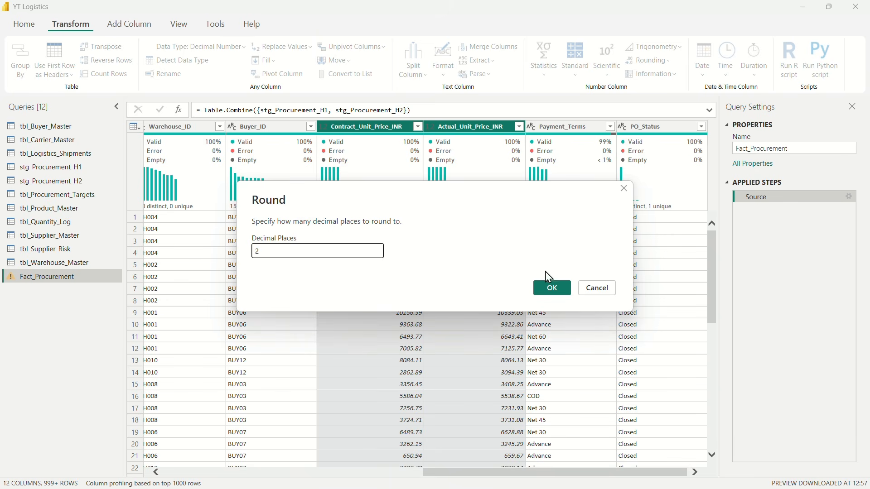
left_click(552, 285)
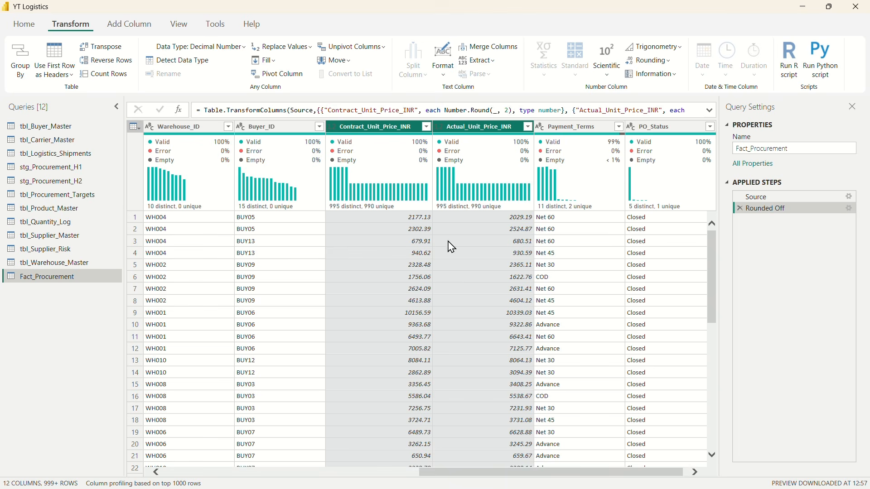
Step: Check the rounded values in the Actual_Unit_Price_INR column's filter list without applying a filter
left_click(528, 127)
scroll(467, 344, "down", 10)
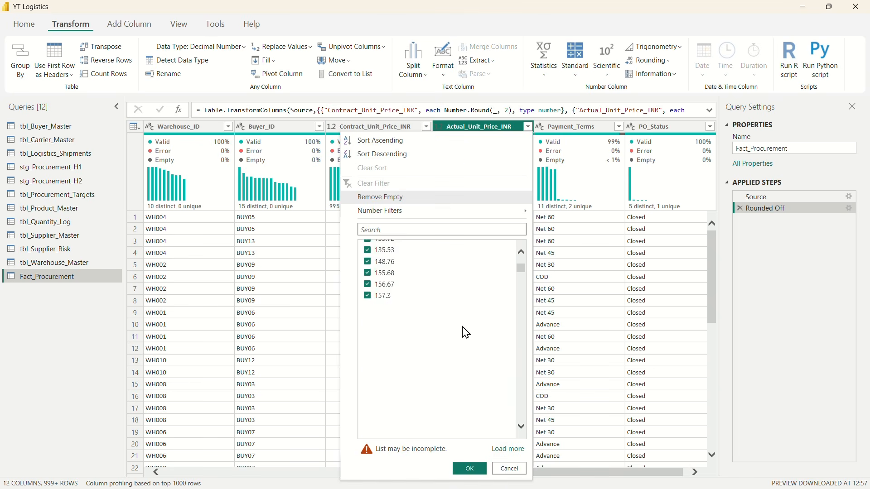
scroll(466, 360, "down", 3)
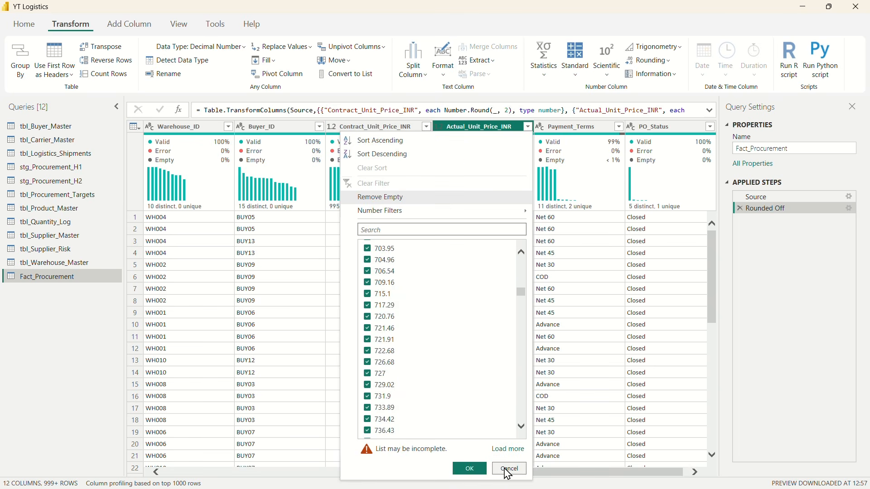
left_click(508, 474)
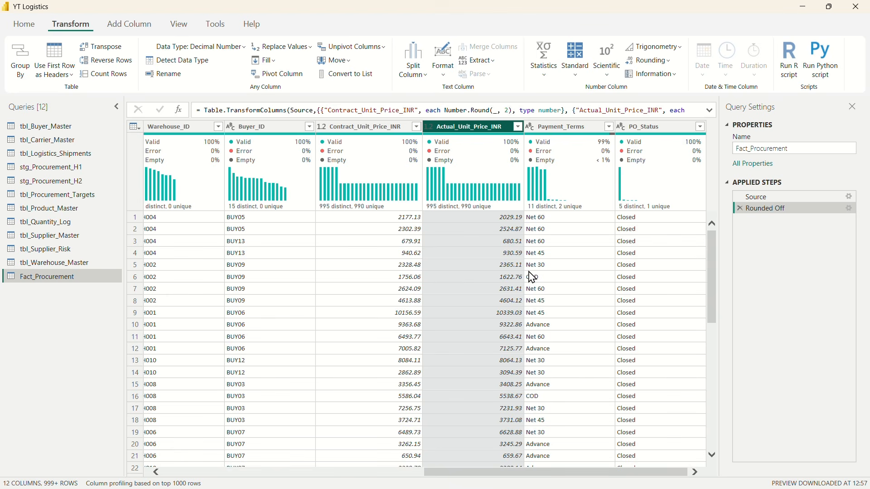
Step: Inspect the distinct Payment_Terms entries for blanks and inconsistent casing or spacing without applying a filter
left_click(564, 127)
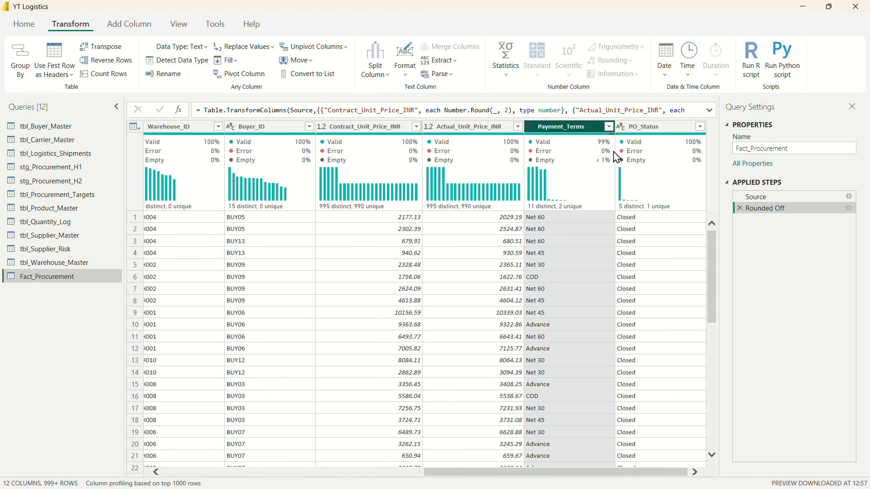
left_click(610, 126)
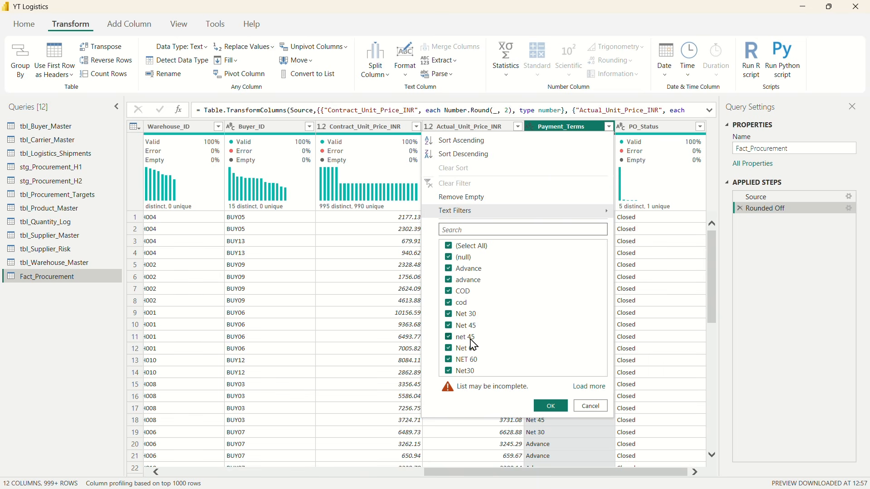
left_click(591, 406)
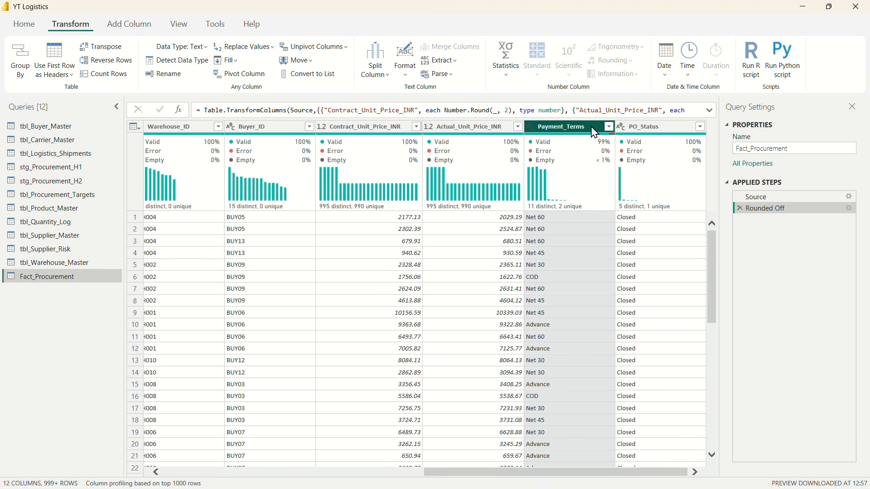
Step: Capitalize each word in the Payment_Terms column and check its full list of distinct values without applying a filter
left_click(406, 72)
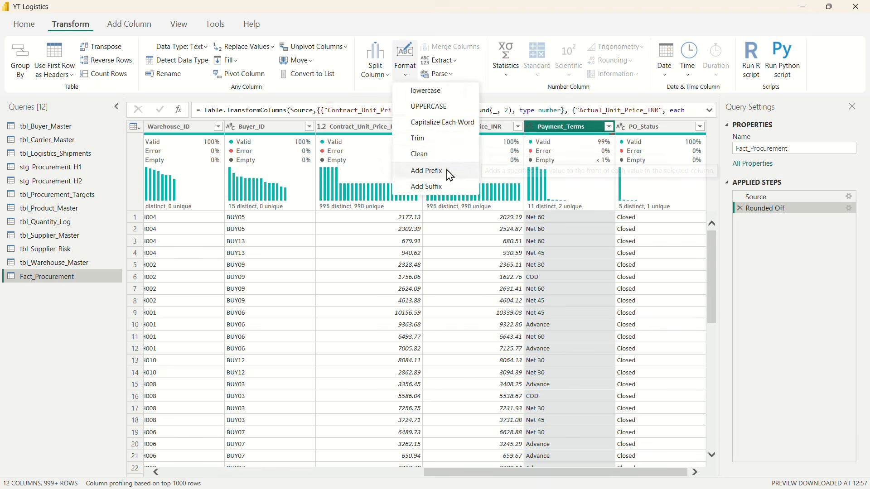
left_click(435, 129)
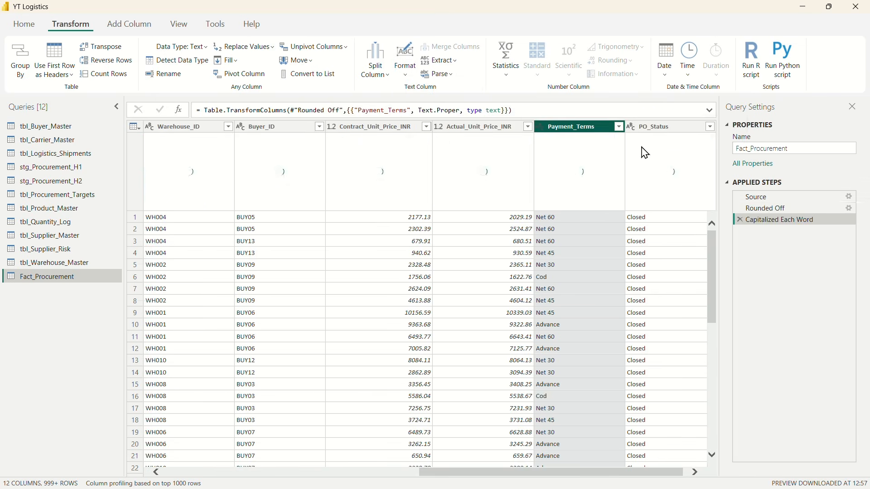
left_click(619, 127)
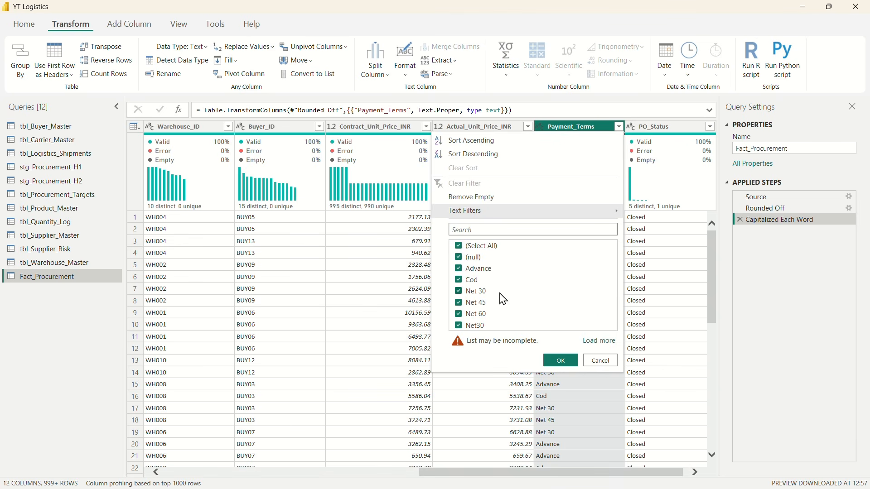
left_click(598, 341)
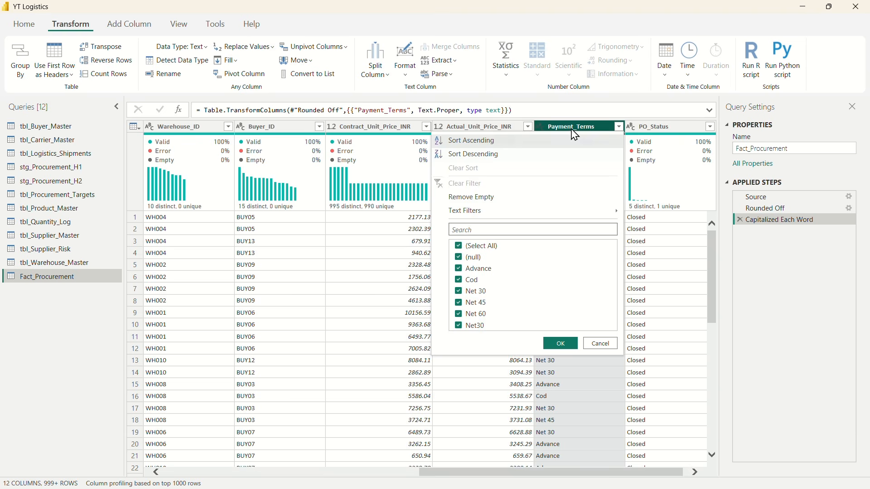
left_click(600, 344)
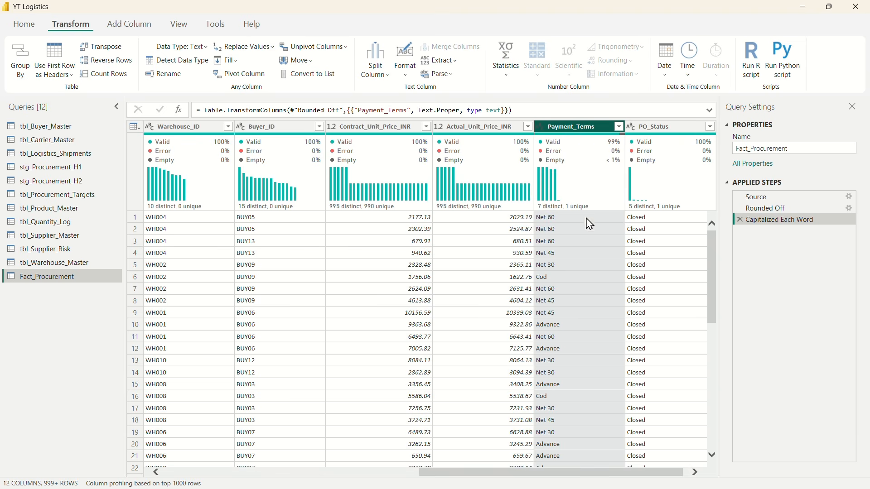
Step: Replace Net30 with Net 30 in Payment_Terms, matching entire cell contents, and recheck the column's full value list without filtering
right_click(572, 132)
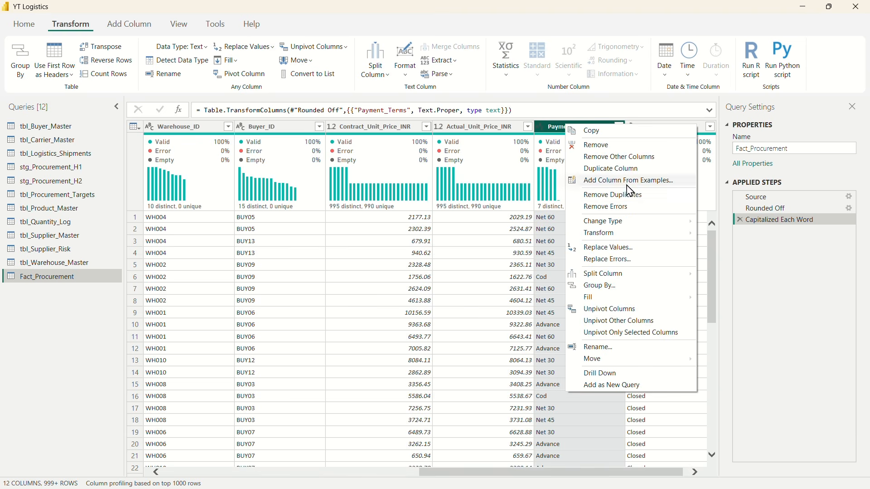
left_click(618, 253)
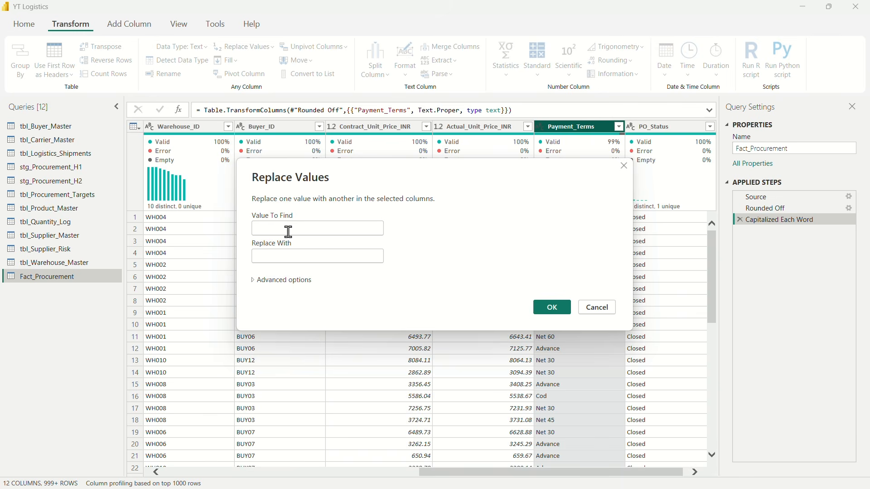
type("Net30")
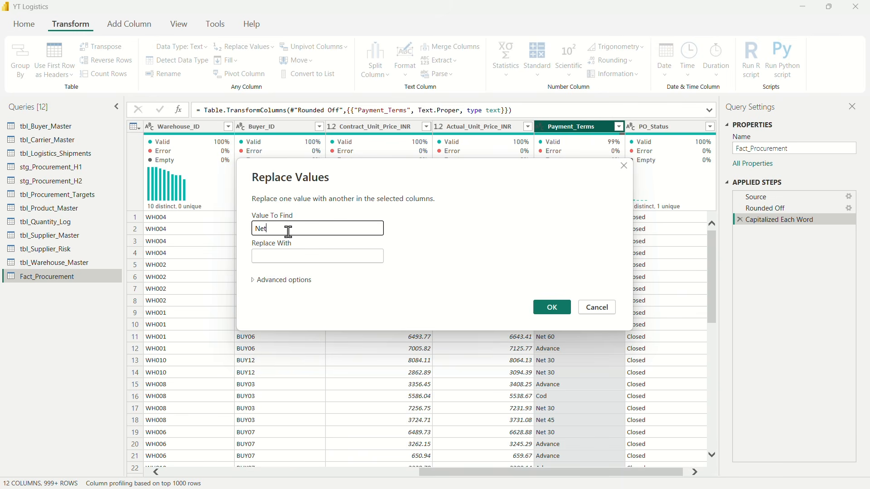
left_click(284, 256)
type("Net 30")
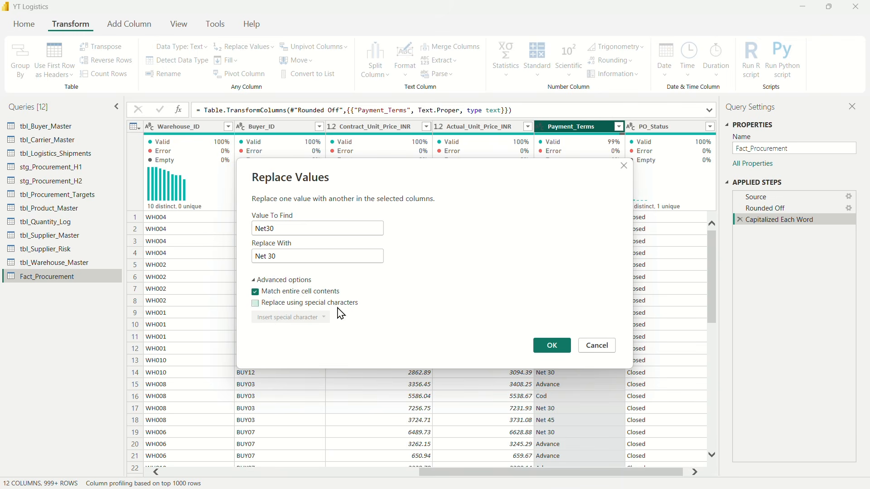
left_click(553, 346)
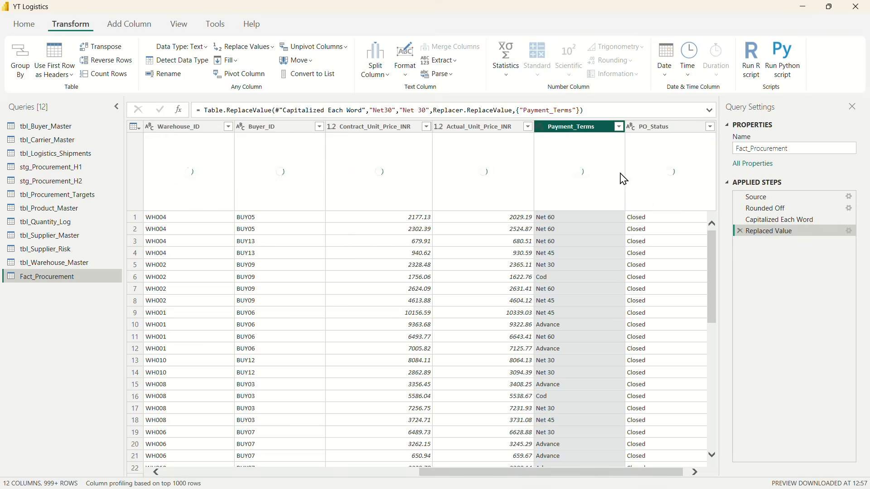
left_click(619, 126)
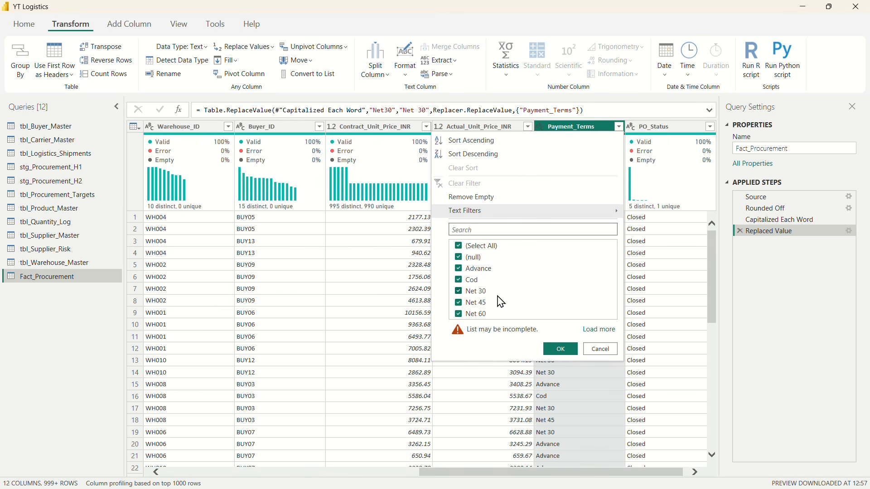
left_click(599, 330)
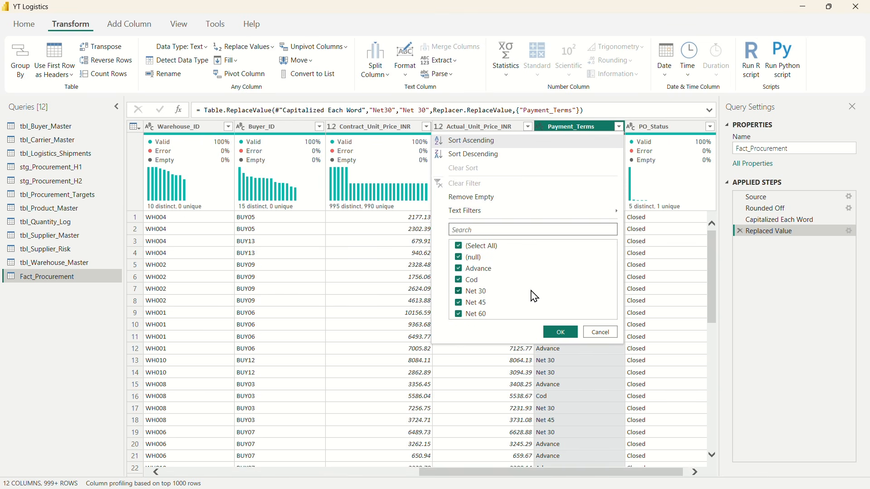
left_click(601, 333)
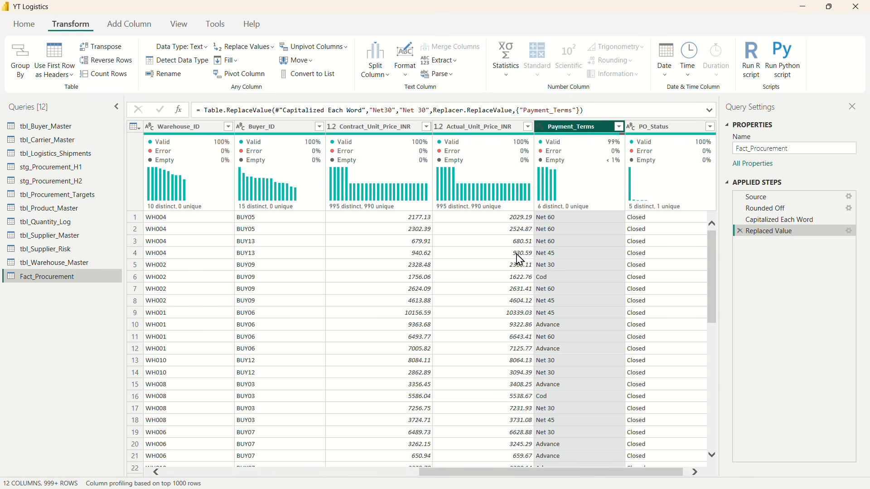
Step: Trim and clean the text of the PO_Line_ID, PO_ID, Supplier_ID, Product_ID, Warehouse_ID, Buyer_ID and Payment_Terms columns together
scroll(447, 208, "left", 10)
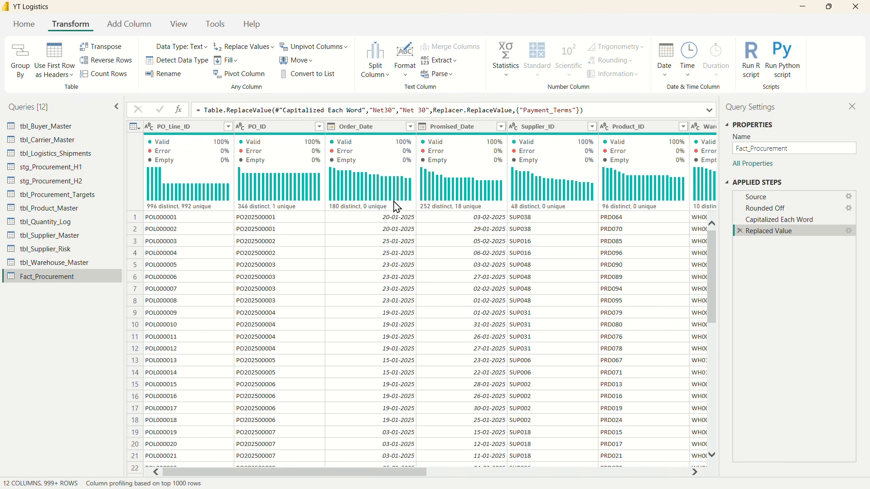
left_click(168, 135)
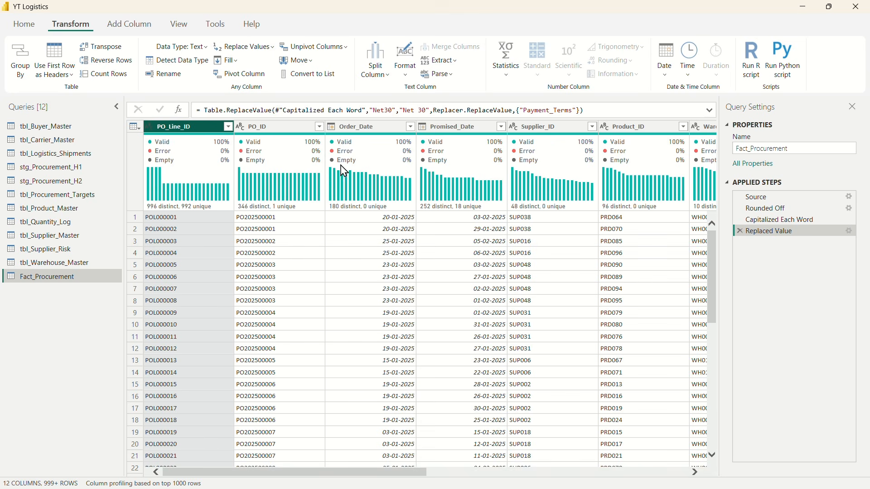
left_click(263, 131, "ctrl")
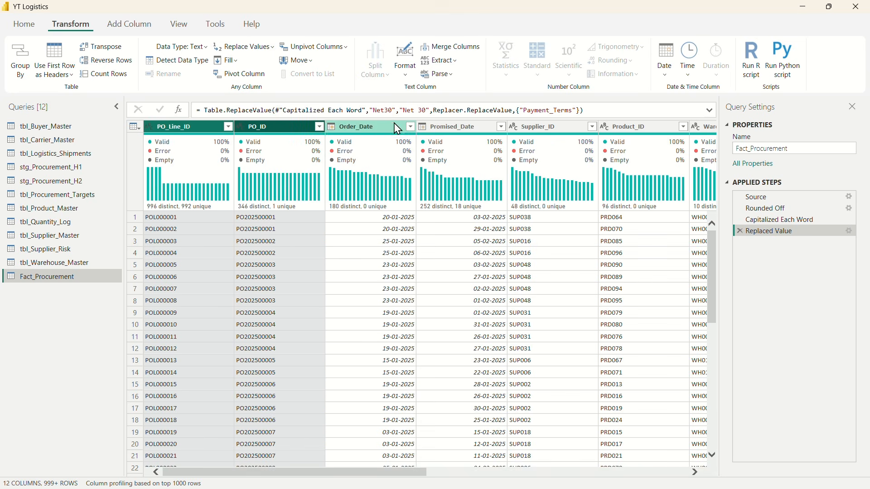
left_click(554, 134, "ctrl")
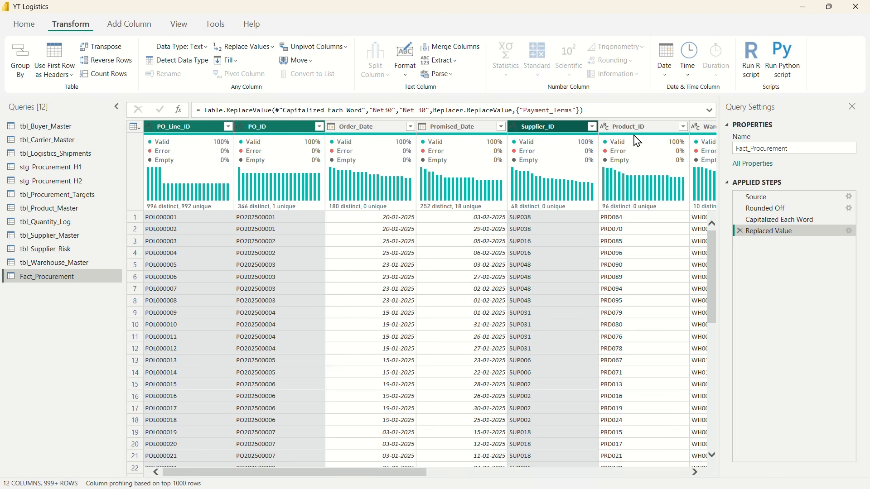
left_click(635, 138, "ctrl")
scroll(452, 214, "right", 10)
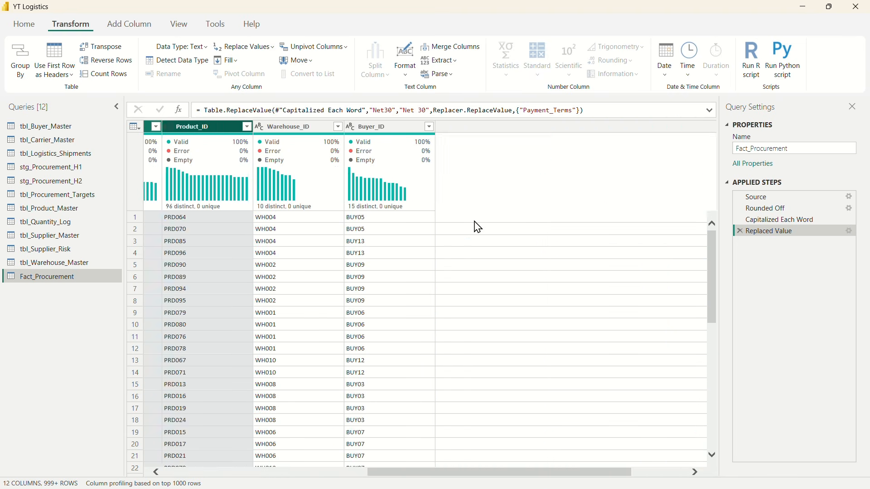
left_click(200, 127, "ctrl")
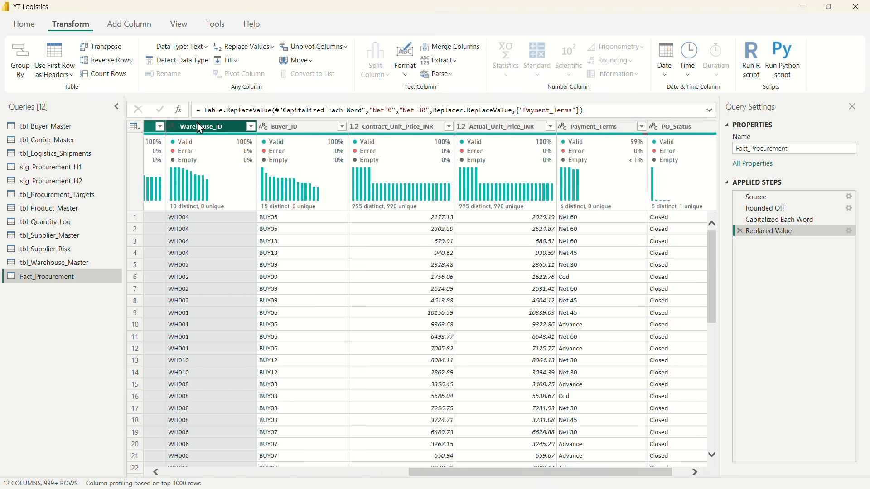
left_click(301, 129, "ctrl")
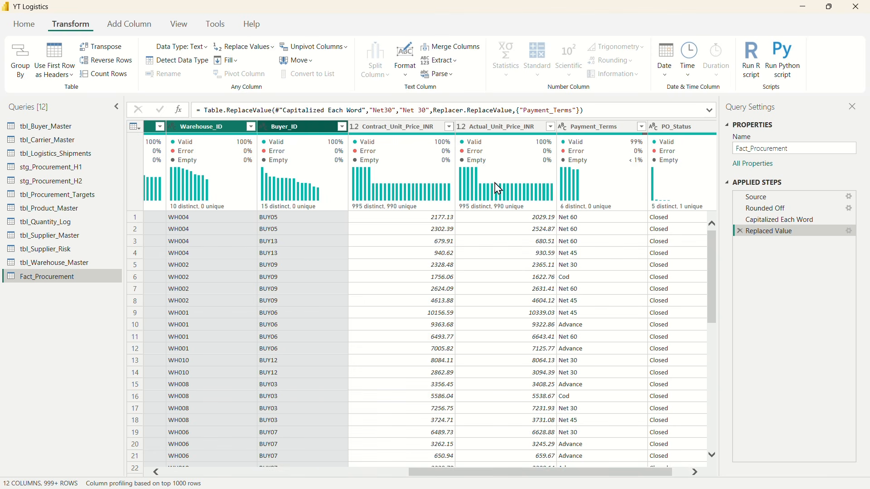
left_click(608, 136, "ctrl")
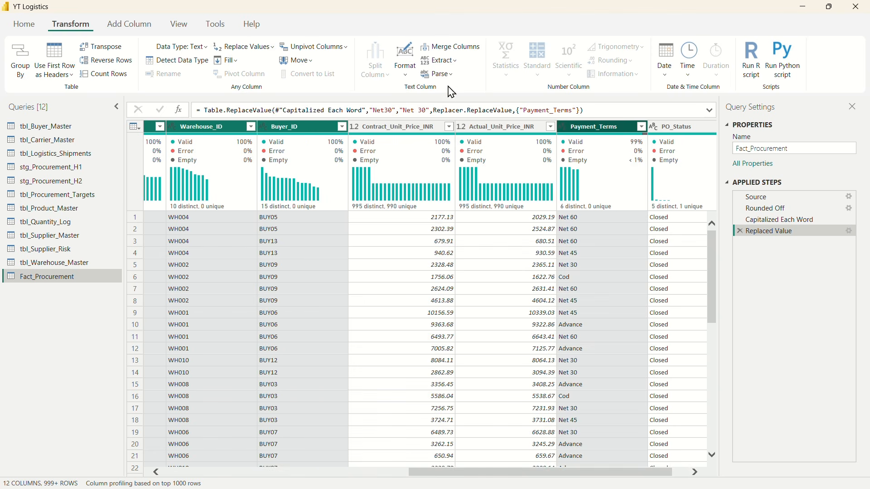
left_click(406, 55)
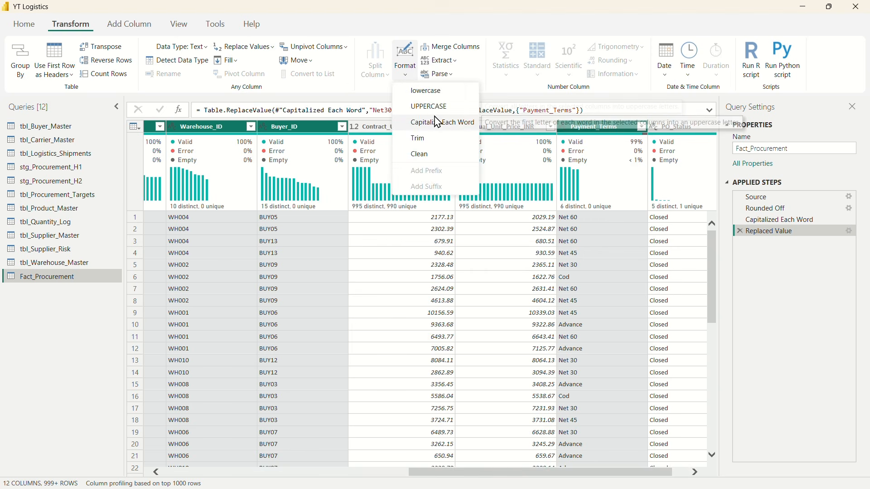
left_click(420, 142)
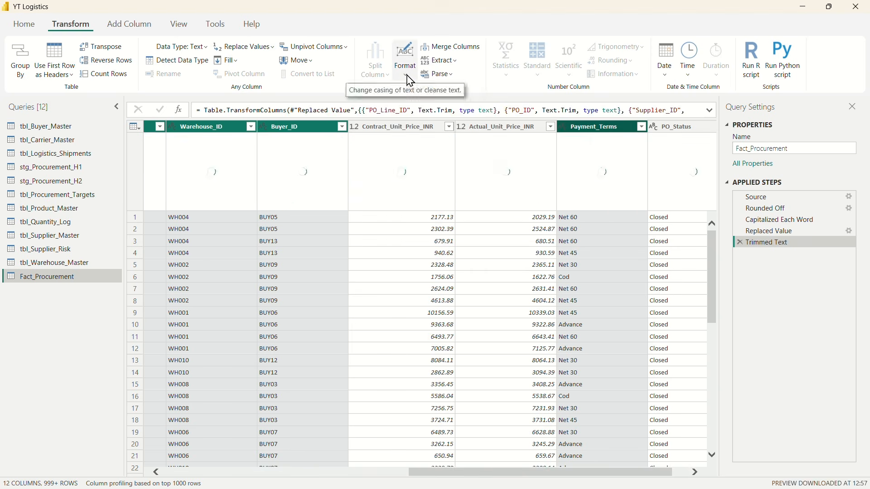
left_click(405, 54)
left_click(422, 154)
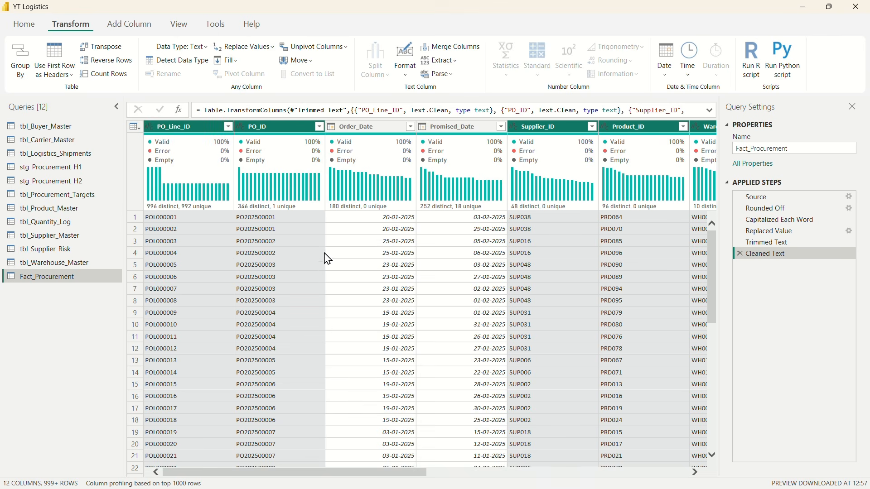
Step: Duplicate the Fact_Procurement query and count the rows in the copy
scroll(326, 254, "down", 1)
scroll(308, 268, "up", 1)
right_click(44, 279)
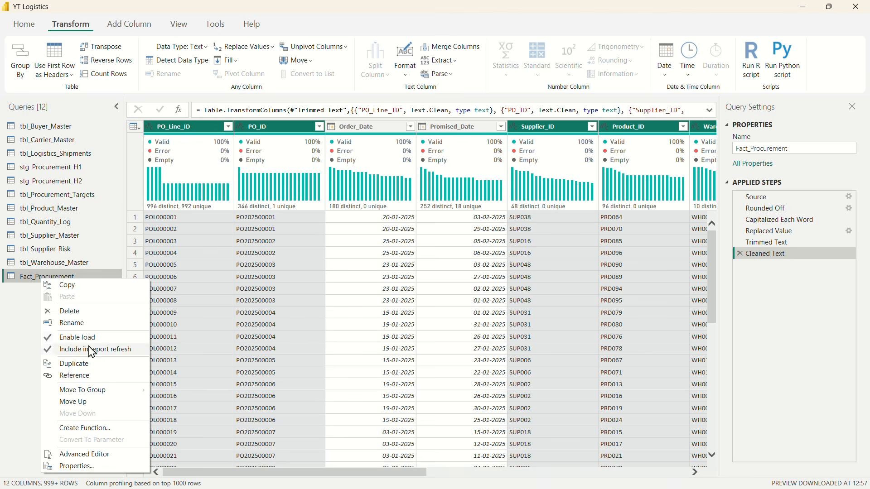
left_click(84, 369)
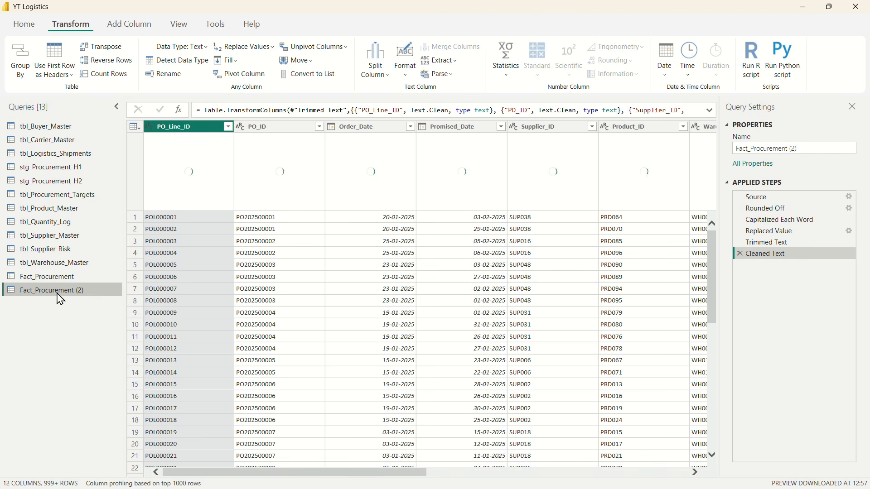
left_click(105, 74)
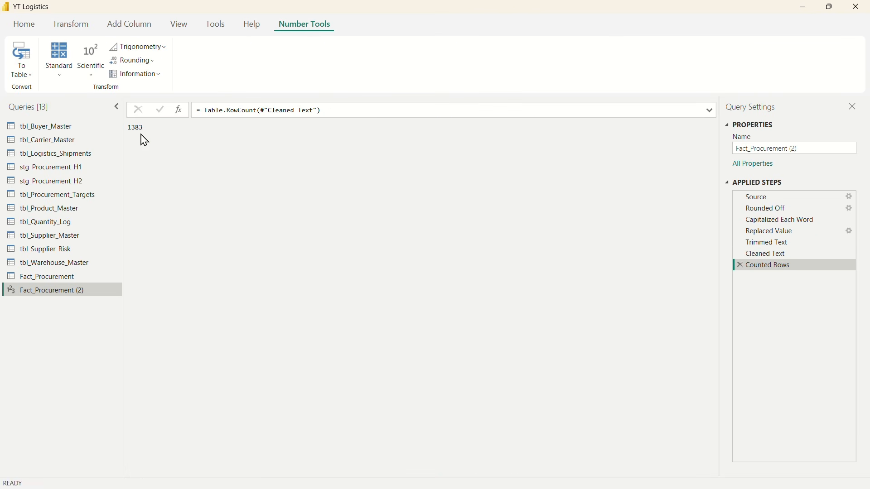
Step: Remove duplicate rows from the original Fact_Procurement query based on the PO_Line_ID column
left_click(60, 277)
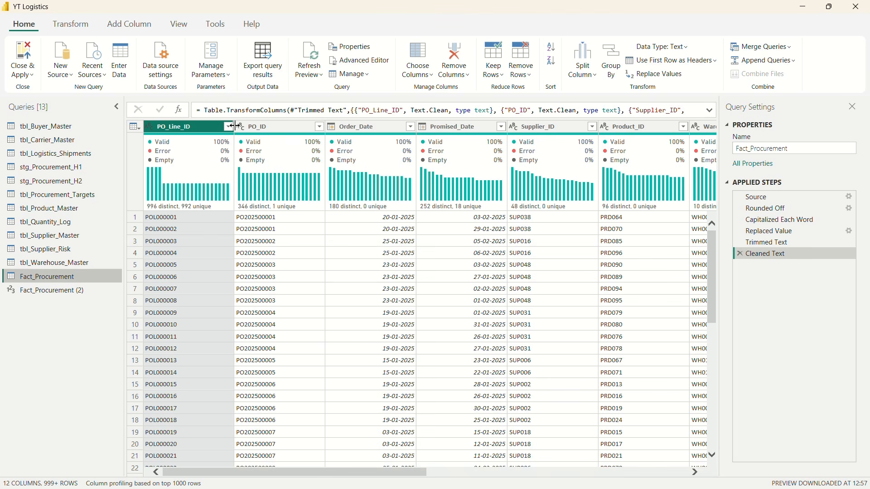
right_click(195, 132)
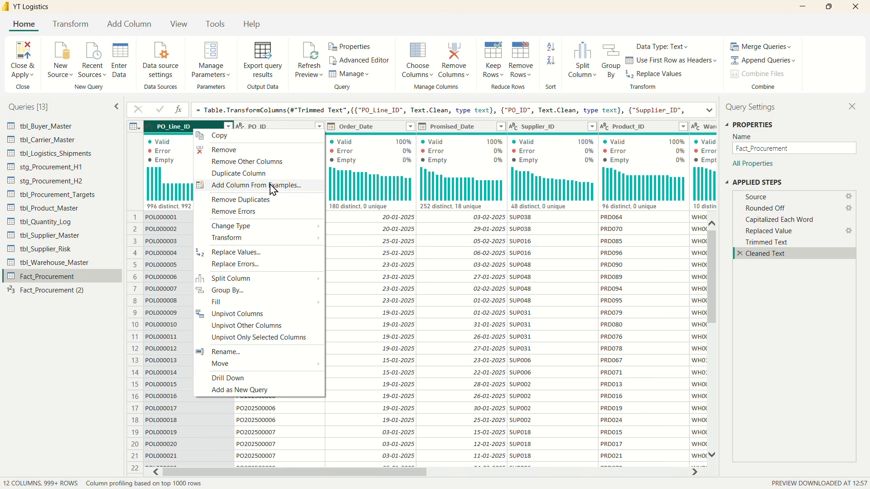
left_click(265, 201)
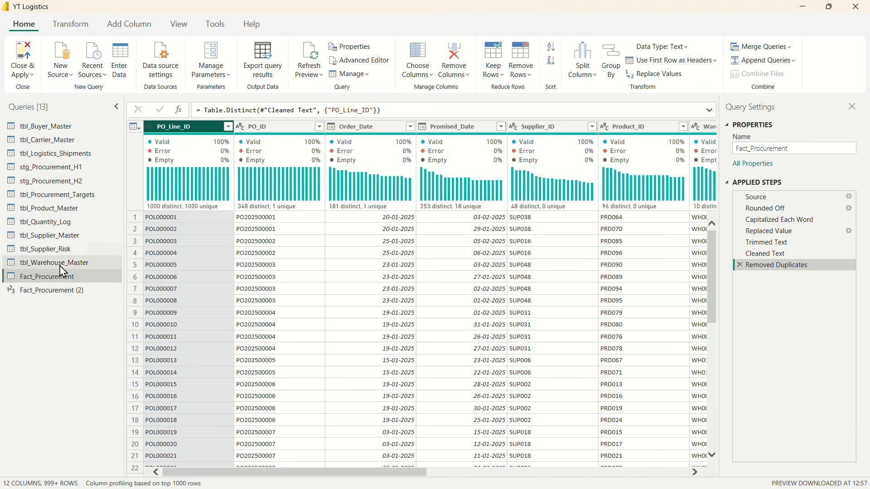
Step: Count the rows of the deduplicated Fact_Procurement query, and delete the Counted Rows step to restore the table
left_click(70, 25)
left_click(105, 74)
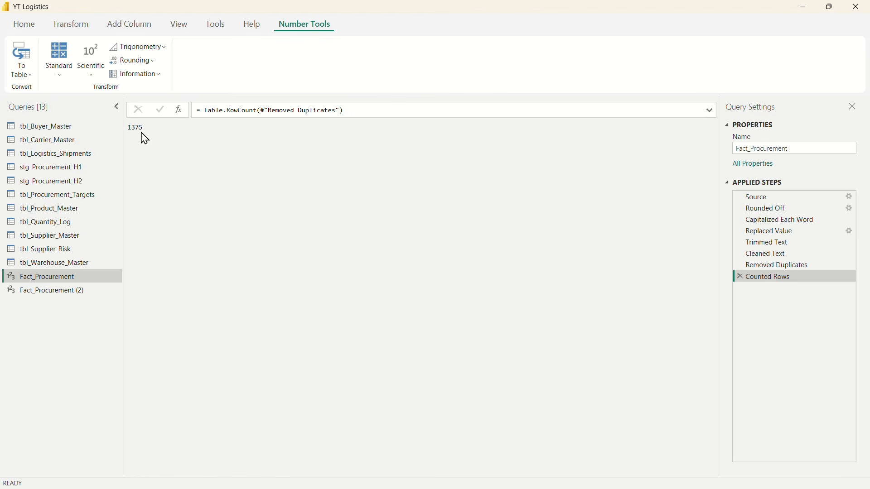
left_click(741, 277)
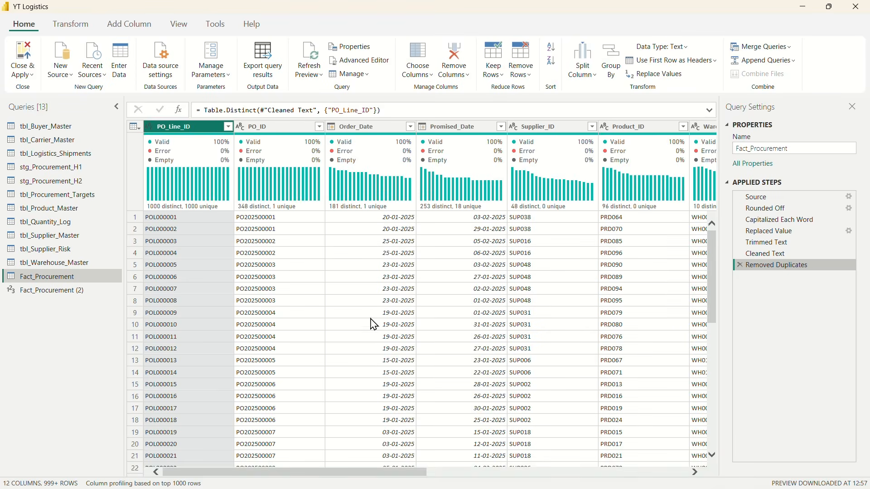
Step: Delete the duplicate query Fact_Procurement (2)
left_click(184, 132)
left_click(63, 294)
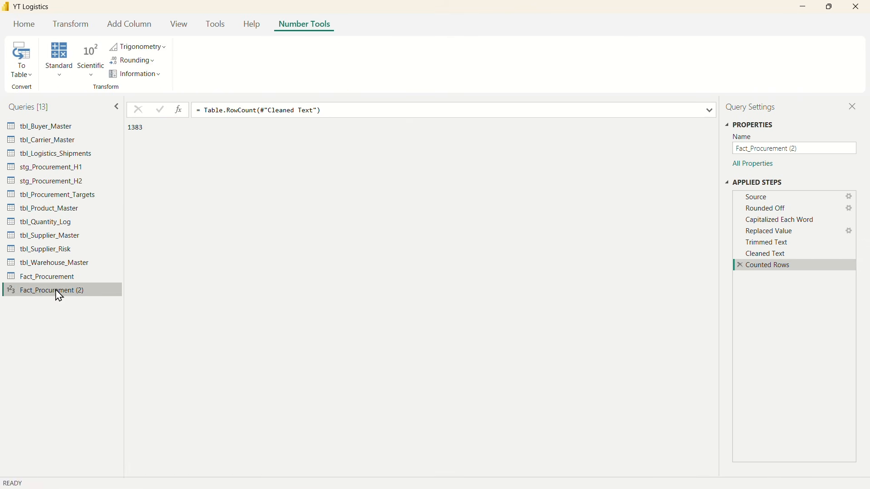
right_click(43, 295)
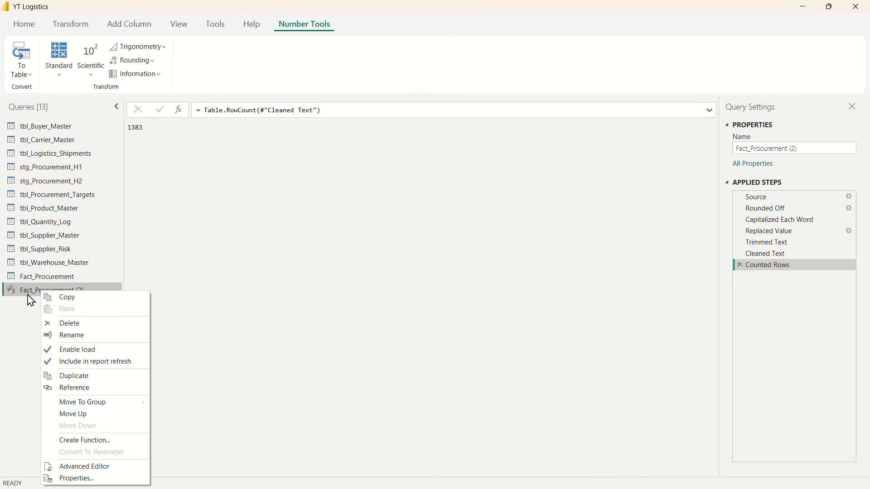
left_click(71, 324)
left_click(481, 273)
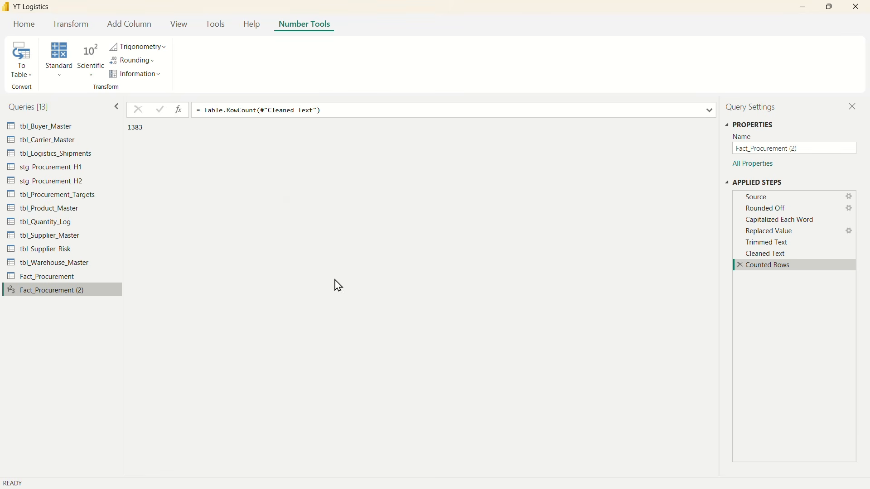
Step: Disable loading into the report for the stg_Procurement_H1 and stg_Procurement_H2 queries
left_click(46, 275)
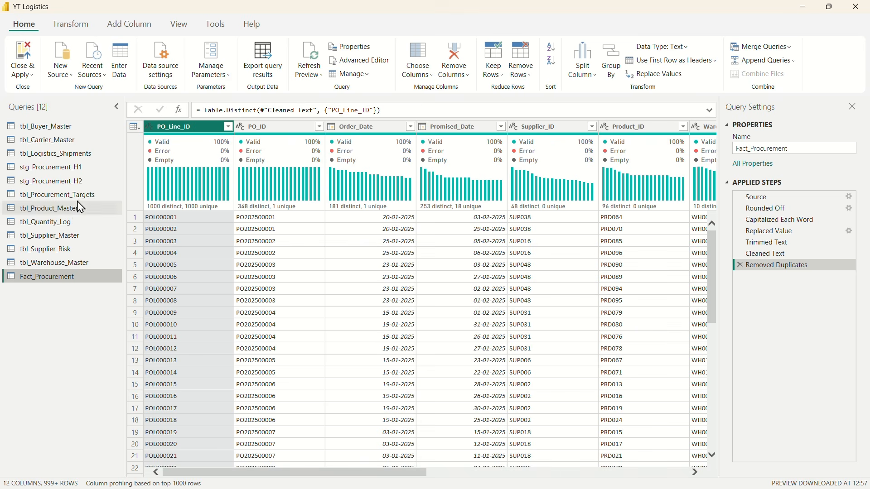
left_click(47, 172)
right_click(40, 168)
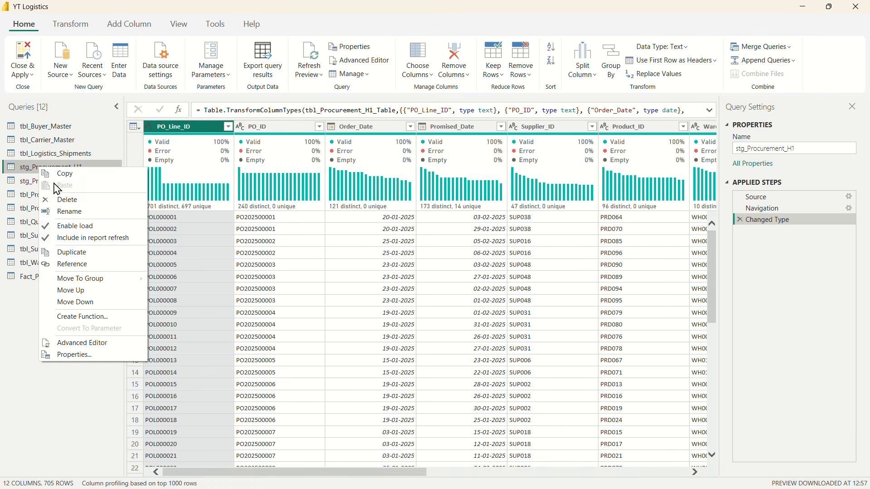
left_click(80, 233)
right_click(35, 182)
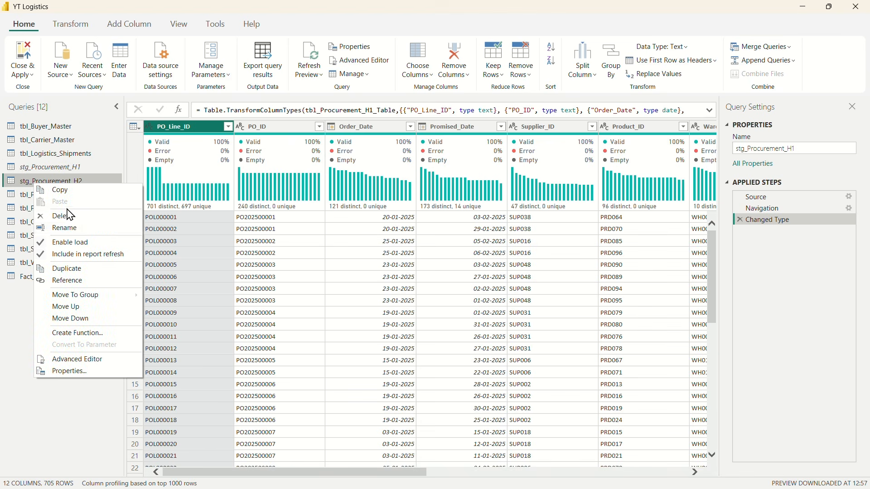
left_click(77, 243)
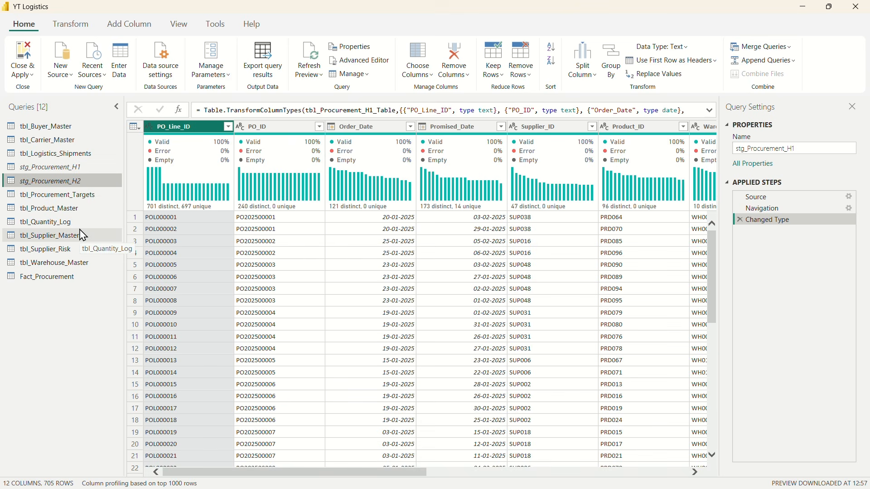
Step: Rename the tbl_Supplier_Master query as stg_Supplier_Master
left_click(62, 240)
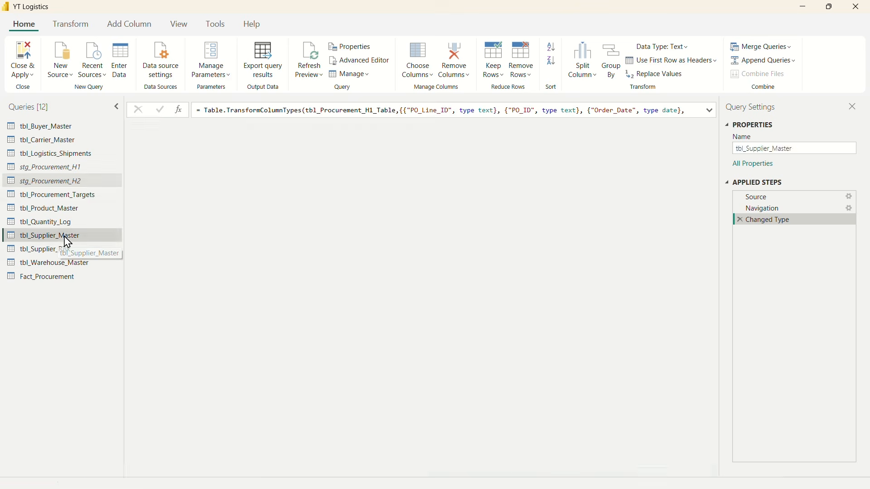
double_click(24, 241)
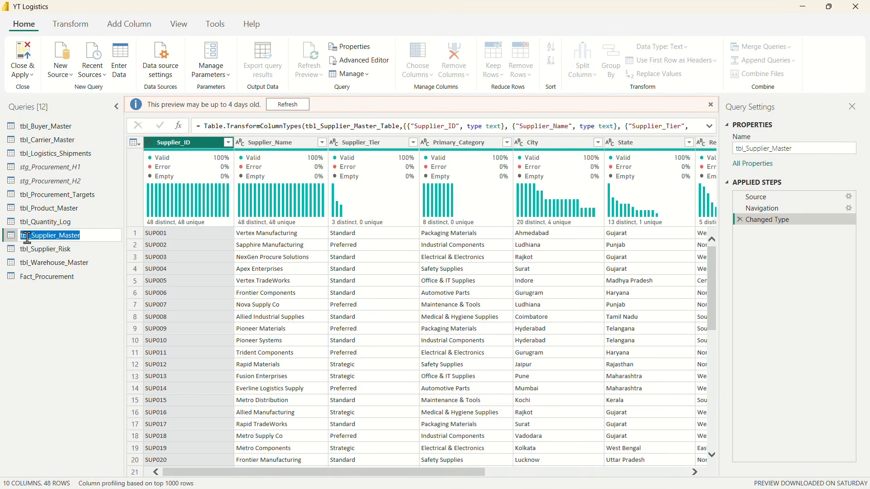
key("BackSpace")
key("BackSpace")
key("BackSpace")
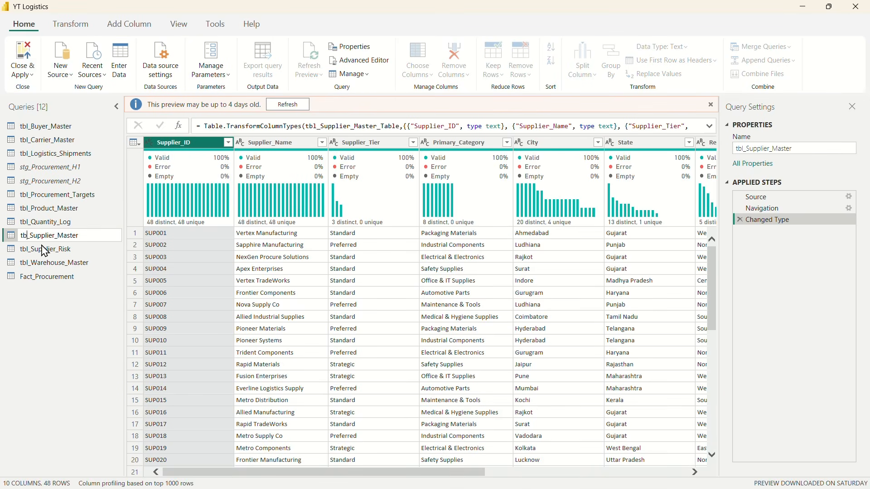
type("stg")
key("Return")
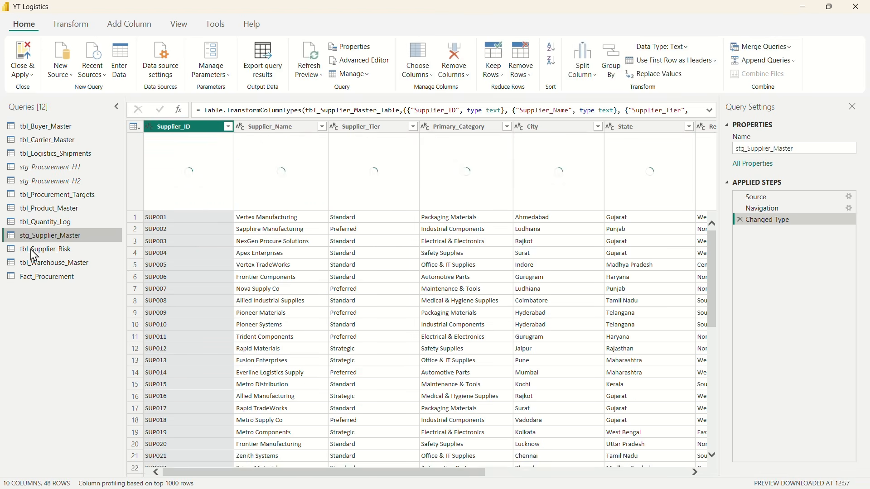
Step: Rename the tbl_Supplier_Risk query as stg_Supplier_Risk
double_click(30, 251)
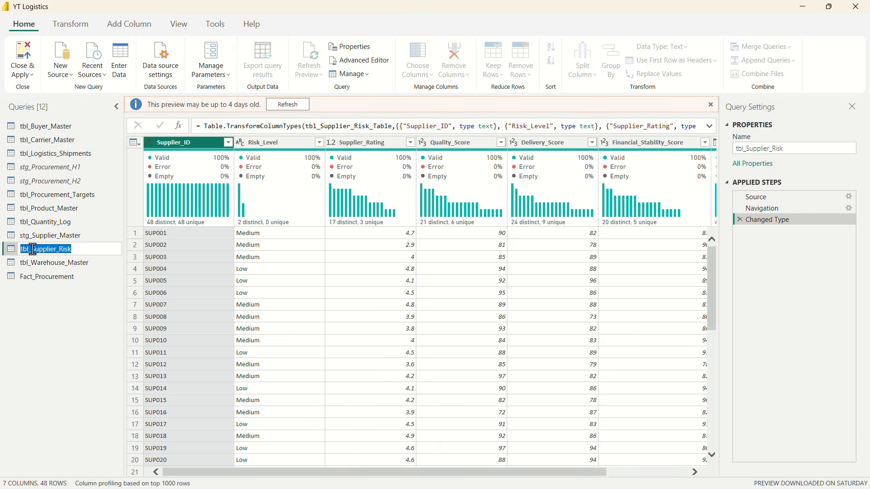
left_click(30, 249)
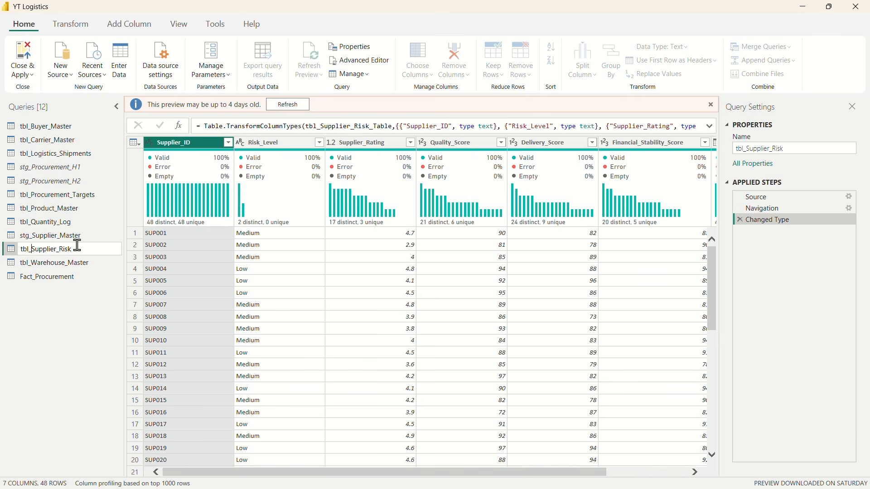
key("BackSpace")
key("BackSpace")
type("stg")
key("BackSpace")
key("BackSpace")
key("BackSpace")
key("BackSpace")
type("stg")
key("Return")
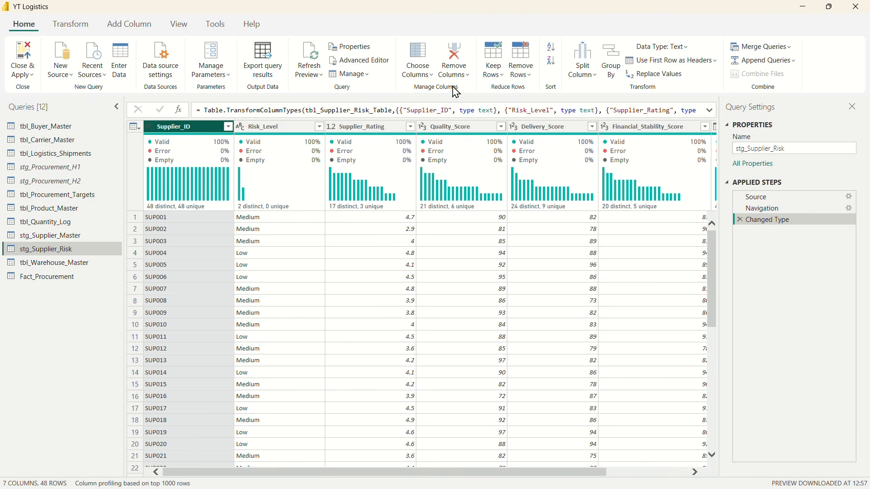
Step: Apply the Trim and Clean text formats to the Supplier_ID column of stg_Supplier_Risk
left_click(70, 25)
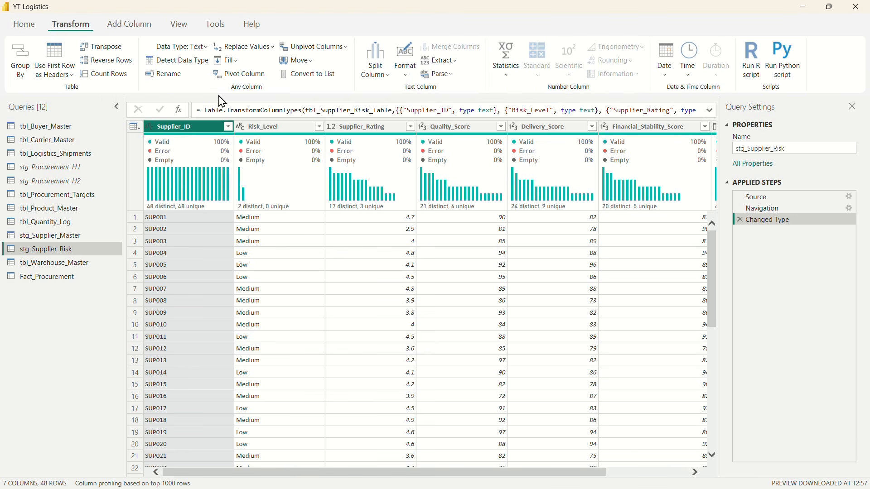
left_click(405, 68)
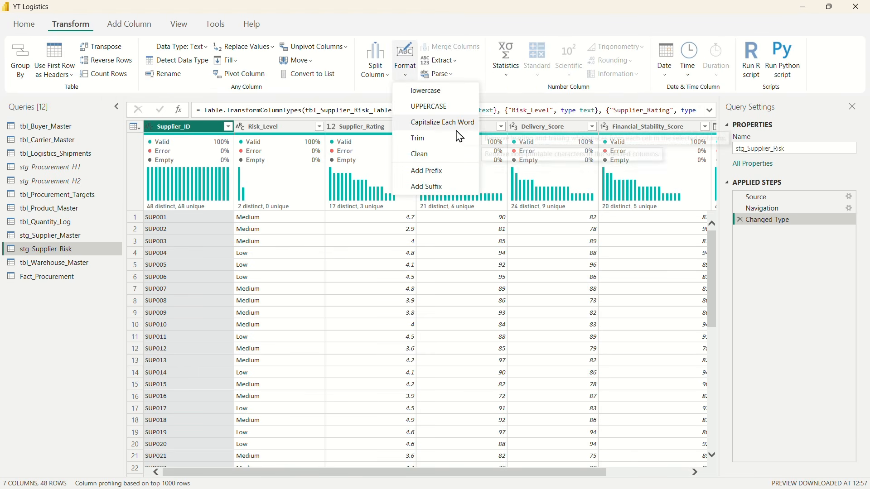
left_click(442, 139)
left_click(407, 84)
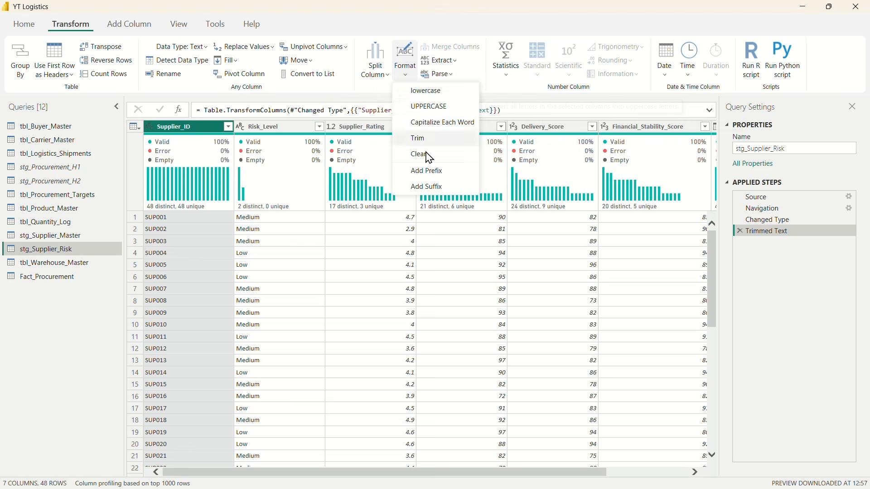
left_click(424, 153)
Step: Apply the Trim and Clean text formats to the Supplier_ID column of stg_Supplier_Master
left_click(50, 263)
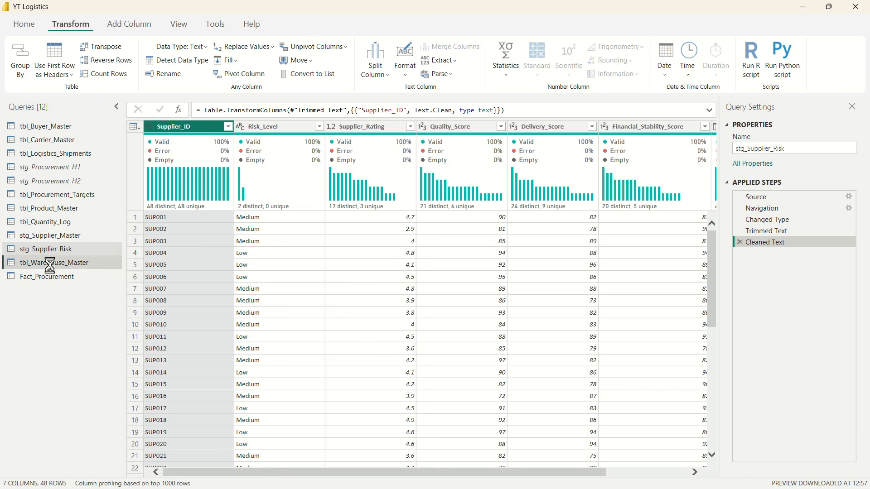
left_click(57, 241)
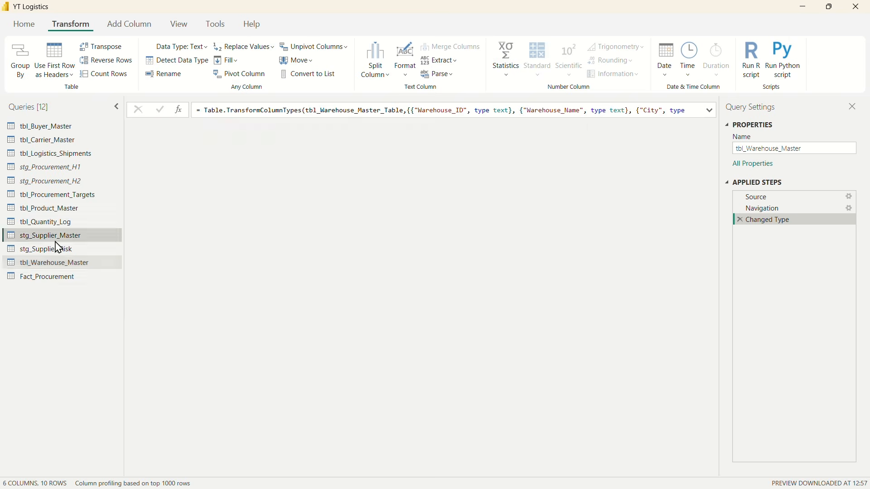
left_click(61, 254)
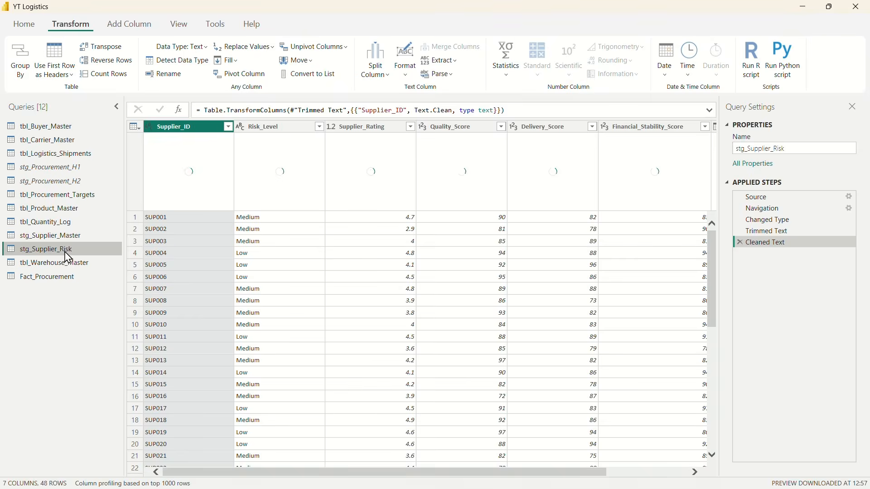
left_click(72, 239)
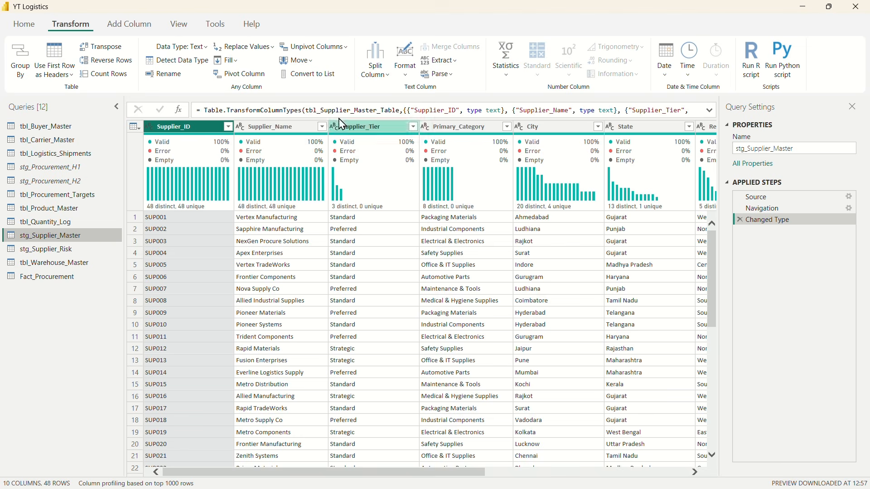
left_click(404, 66)
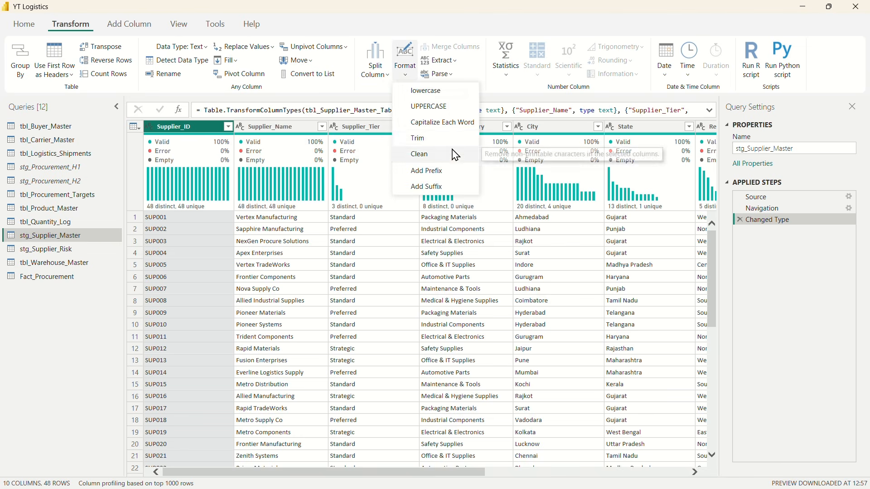
left_click(421, 139)
left_click(405, 64)
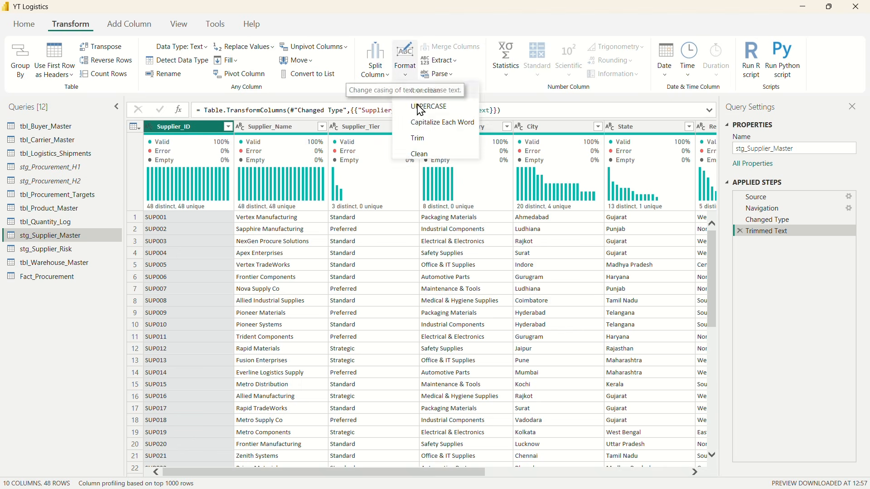
left_click(422, 157)
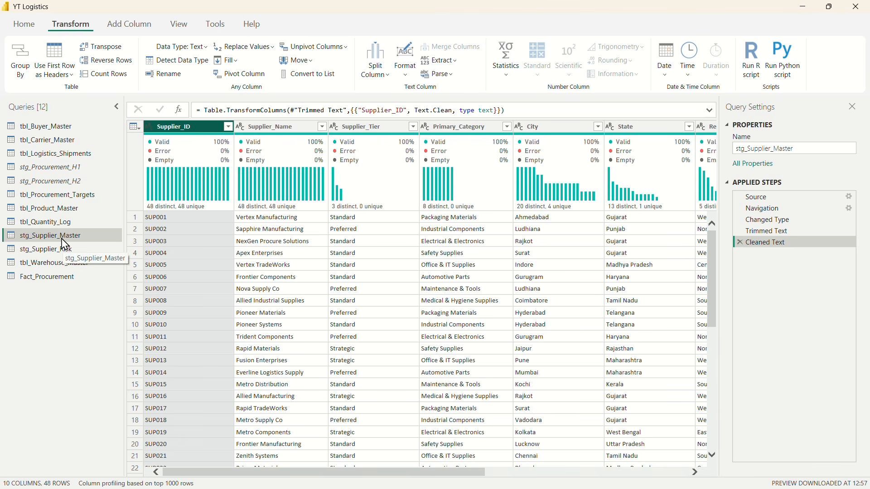
Step: Merge stg_Supplier_Master with stg_Supplier_Risk as a new query, matching on Supplier_ID with a Left Outer join
left_click(23, 24)
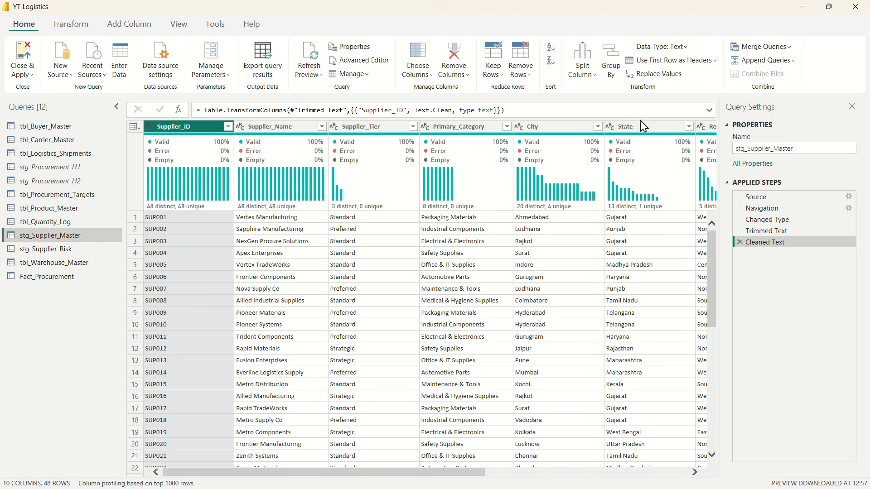
left_click(792, 48)
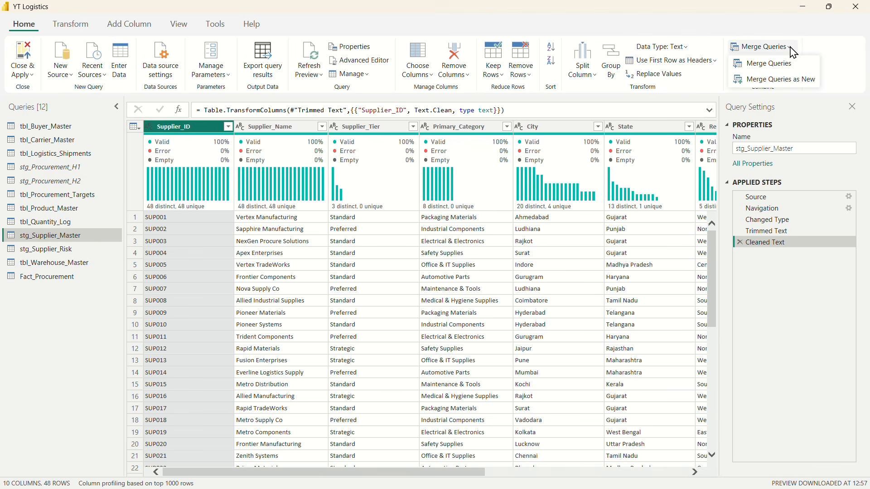
left_click(782, 82)
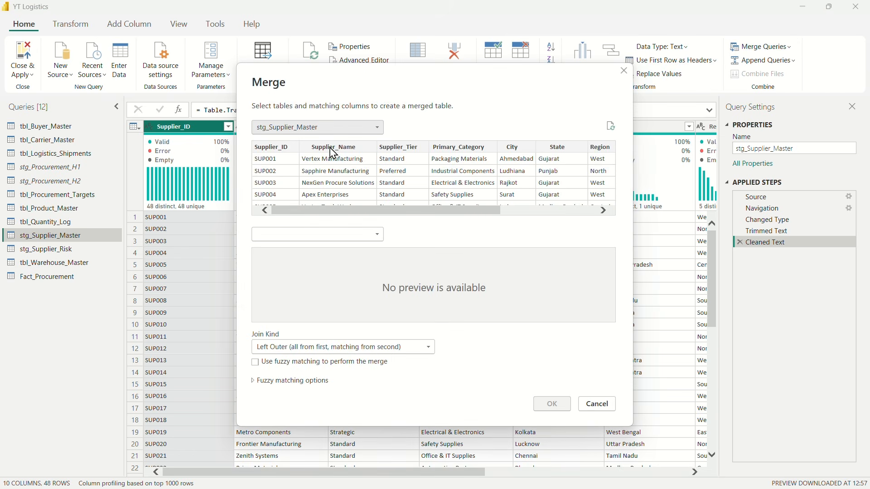
left_click(371, 236)
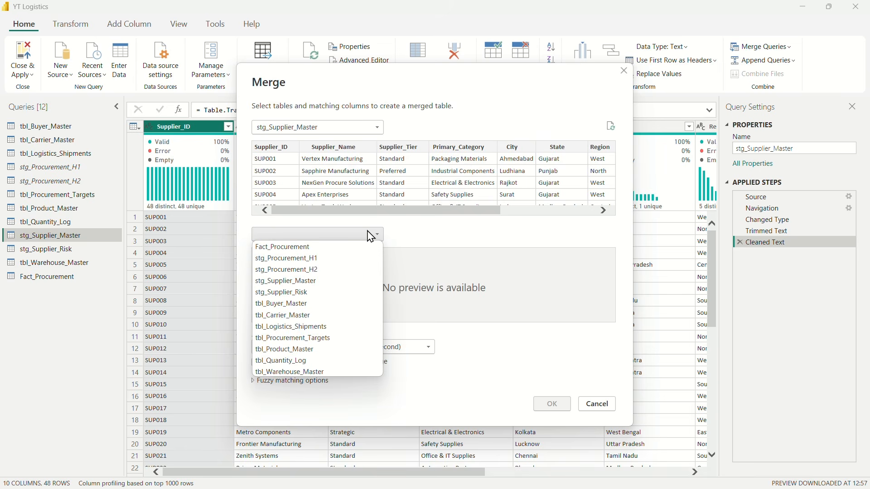
left_click(304, 293)
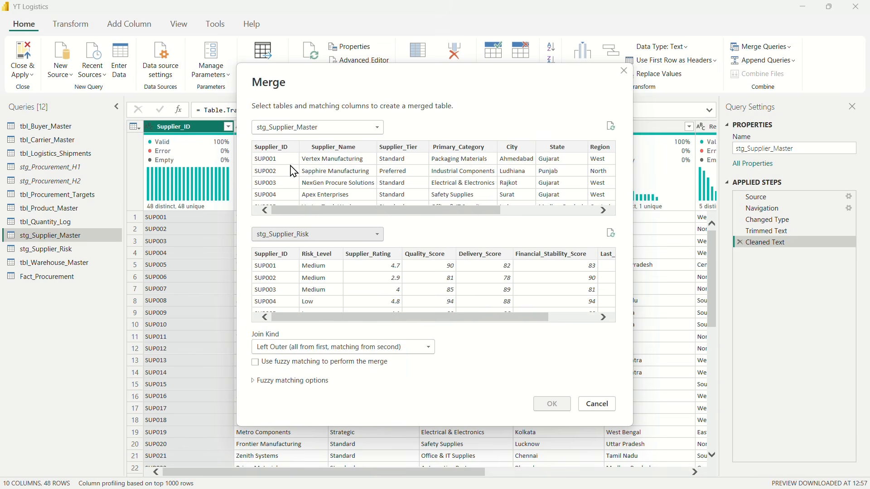
left_click(273, 150)
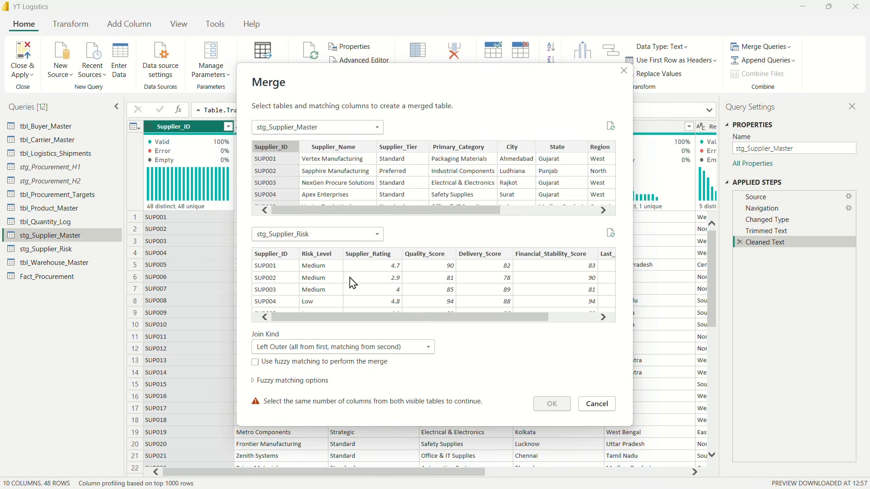
left_click(274, 256)
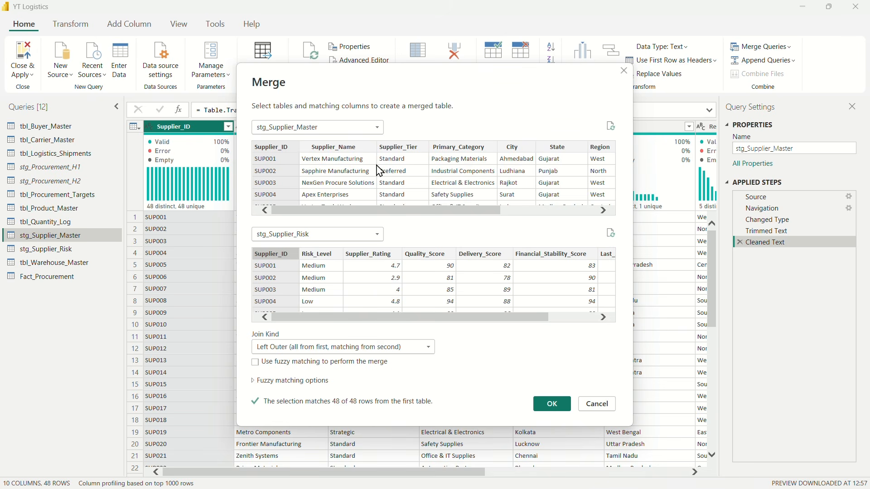
left_click(552, 405)
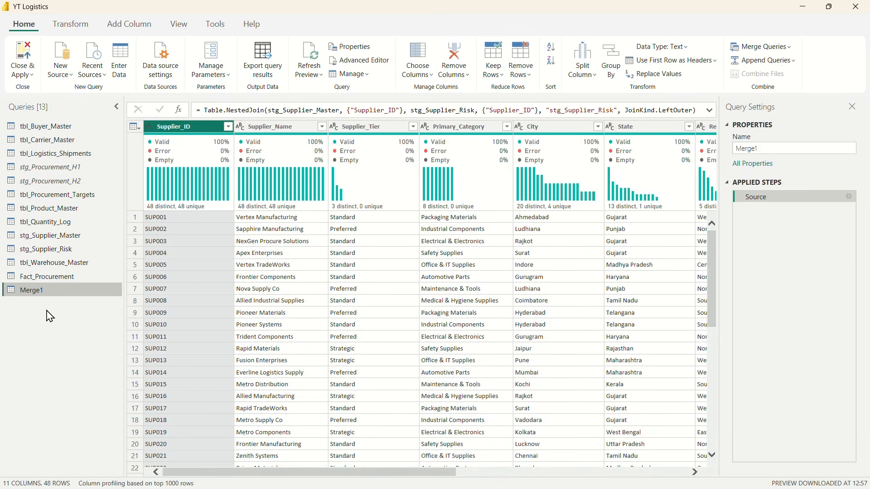
Step: Expand the stg_Supplier_Risk column of the merged query into all fields except Supplier_ID, without the original column name as prefix
scroll(483, 253, "right", 10)
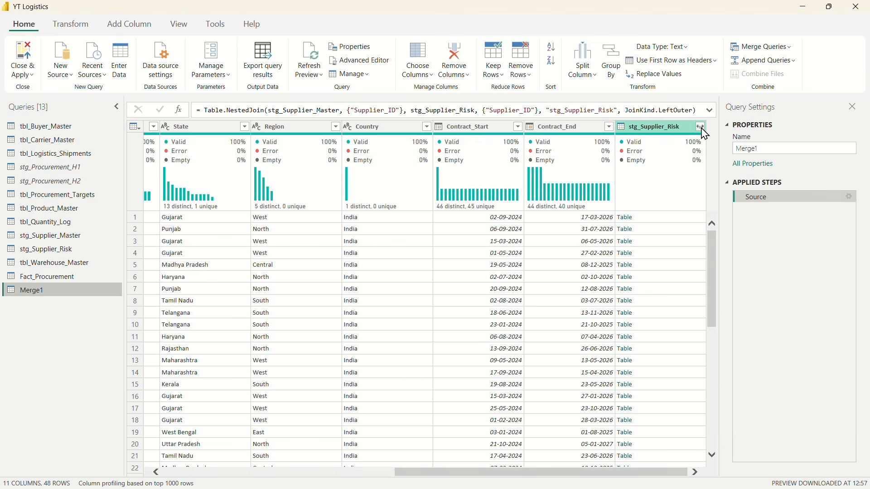
left_click(701, 127)
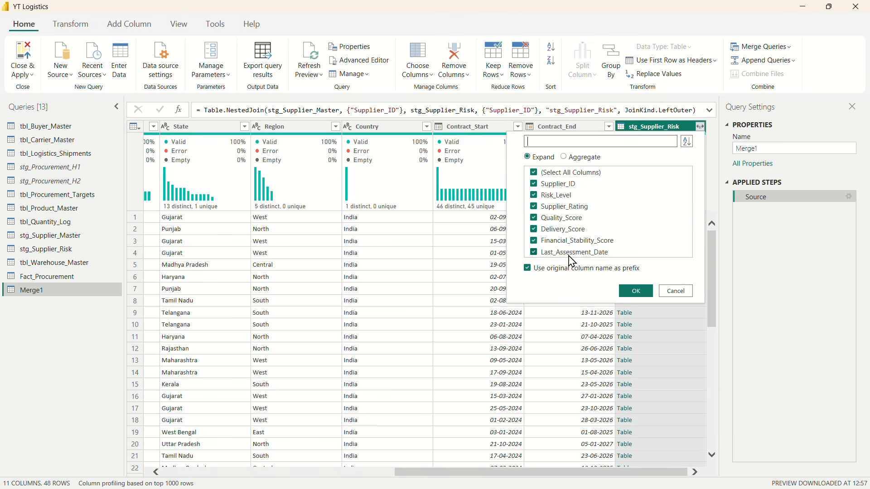
left_click(540, 186)
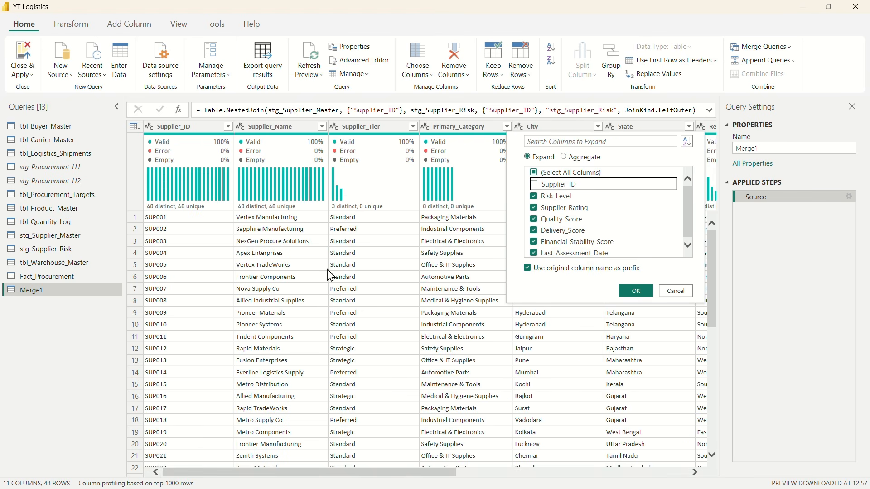
left_click(528, 269)
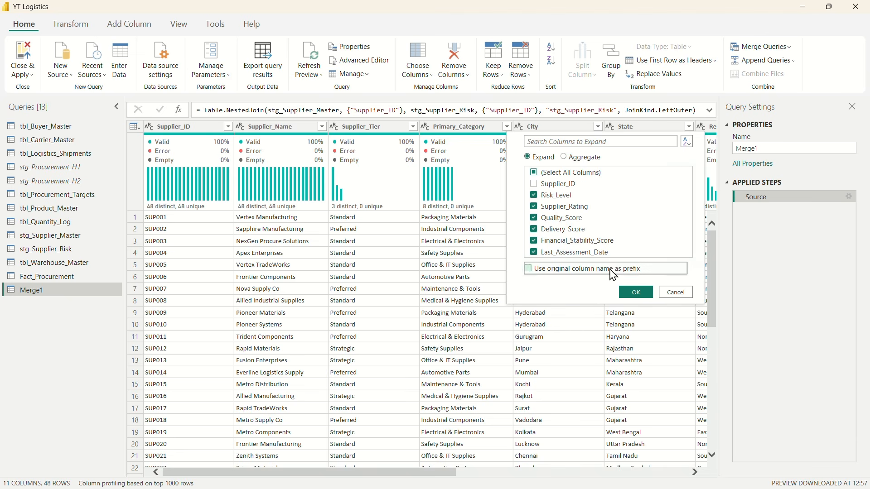
left_click(636, 292)
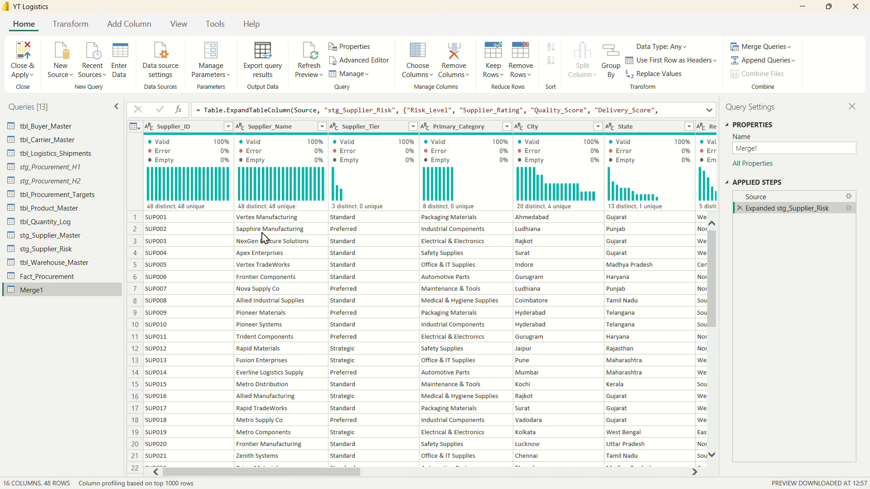
Step: Rename the merged supplier query as Dim_Supplier
double_click(39, 291)
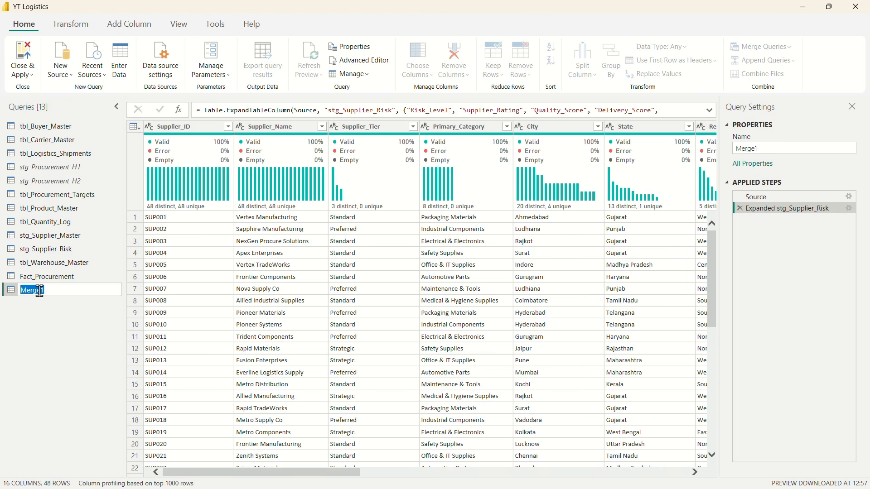
type("Dim_Supplier")
key("Return")
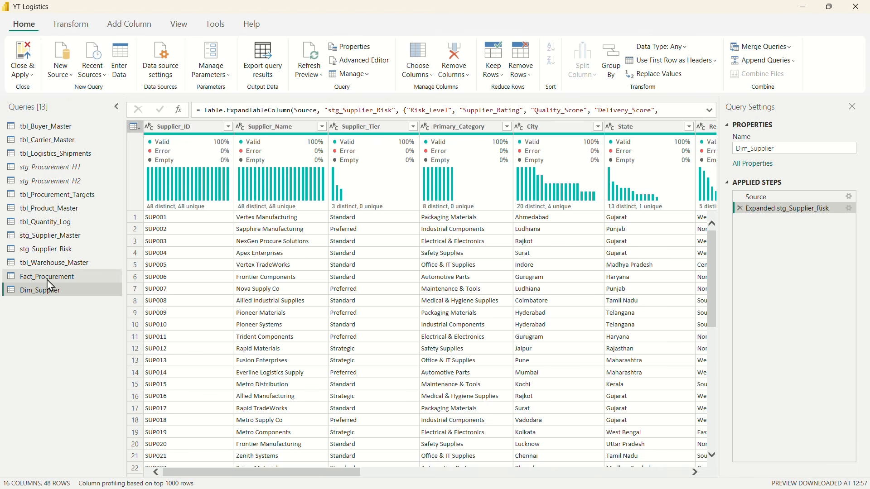
Step: Disable loading for the stg_Supplier_Master and stg_Supplier_Risk queries
right_click(34, 245)
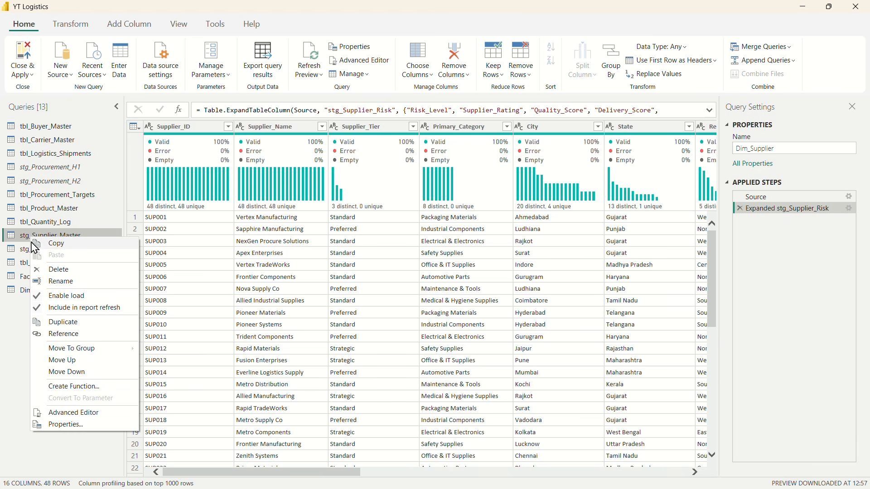
left_click(68, 297)
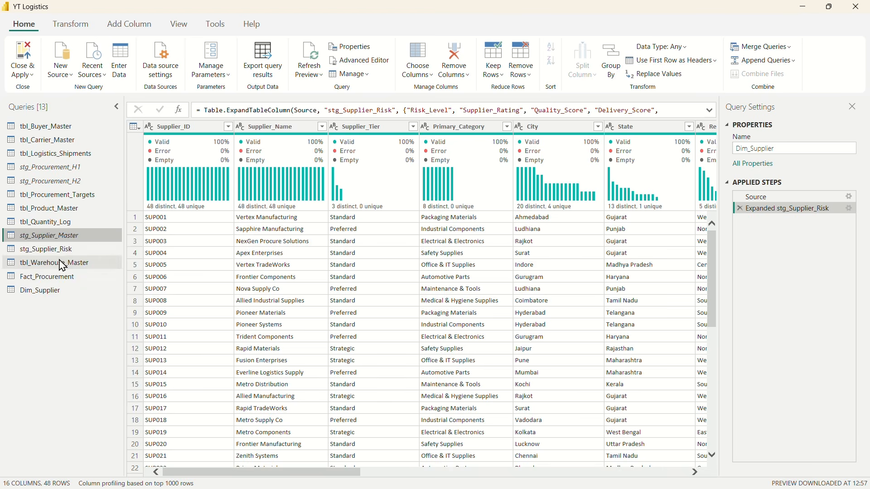
right_click(25, 248)
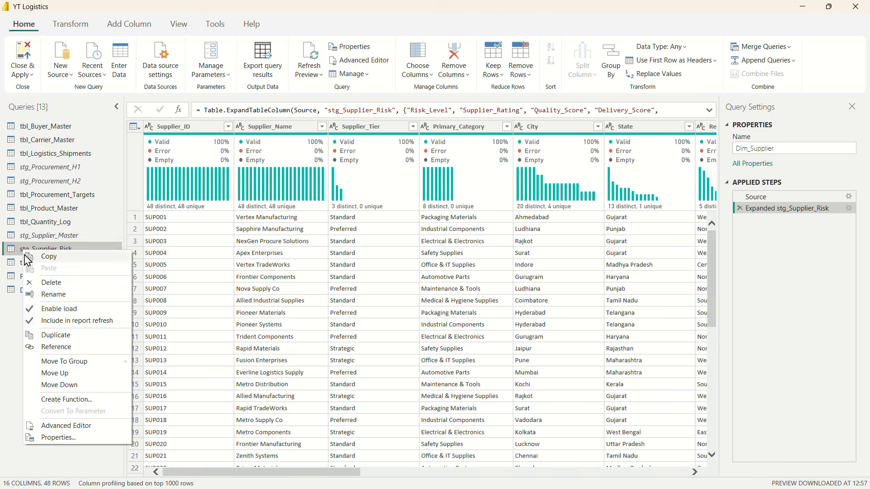
left_click(72, 309)
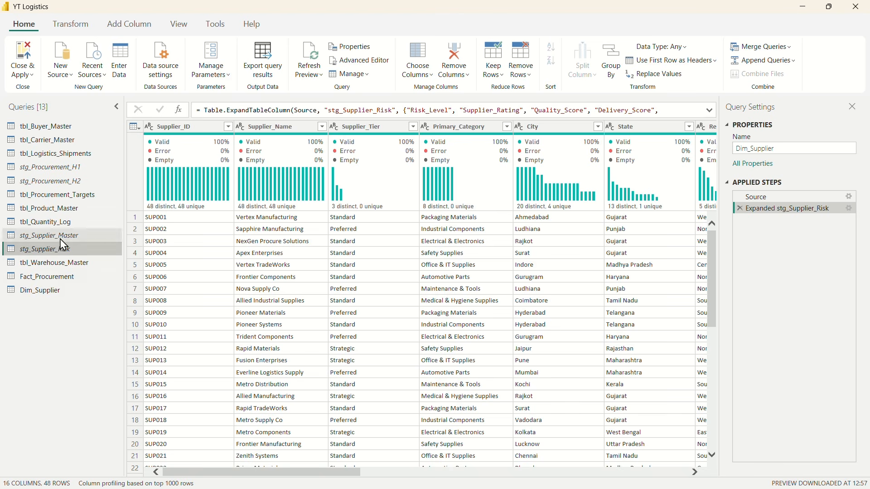
Step: Examine the list of distinct Supplier_Name values in Dim_Supplier for inconsistent spelling or casing, without applying a filter
left_click(62, 297)
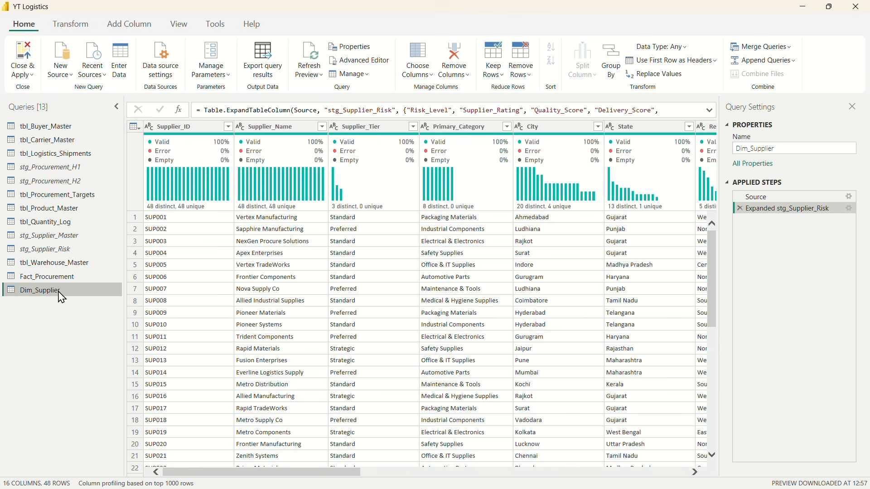
left_click(281, 136)
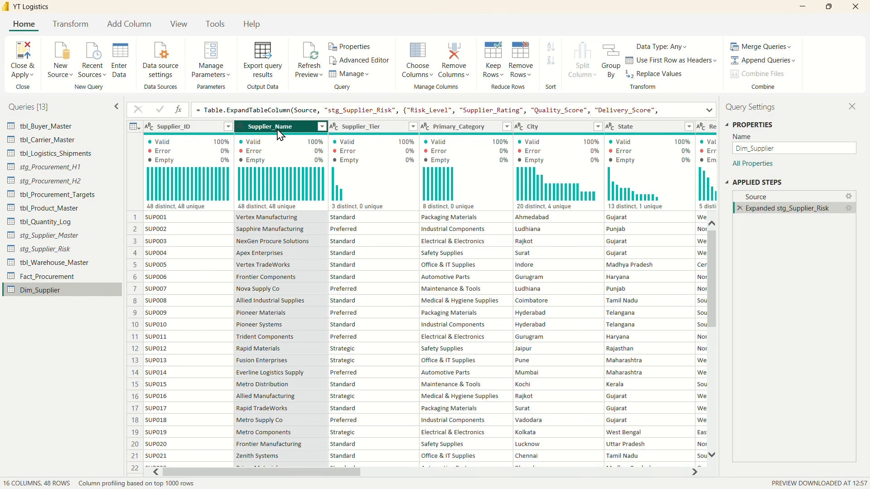
left_click(323, 127)
scroll(215, 278, "down", 1)
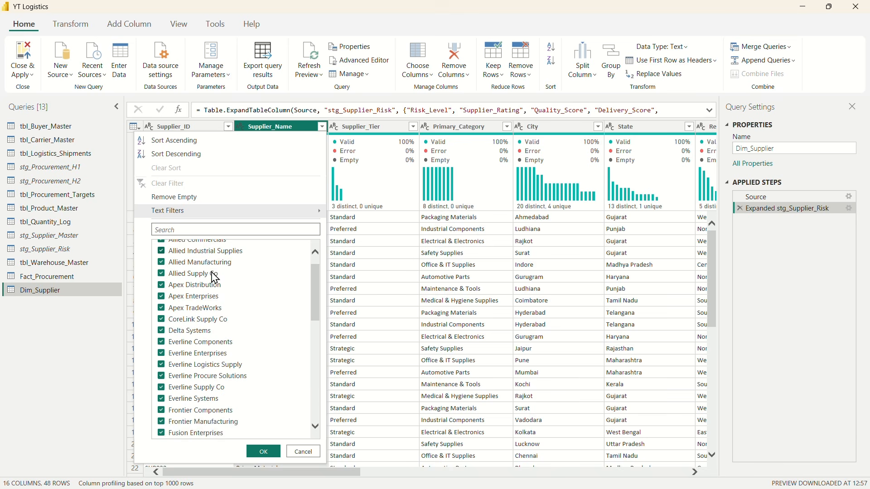
scroll(213, 277, "up", 1)
scroll(229, 317, "down", 9)
scroll(232, 342, "down", 3)
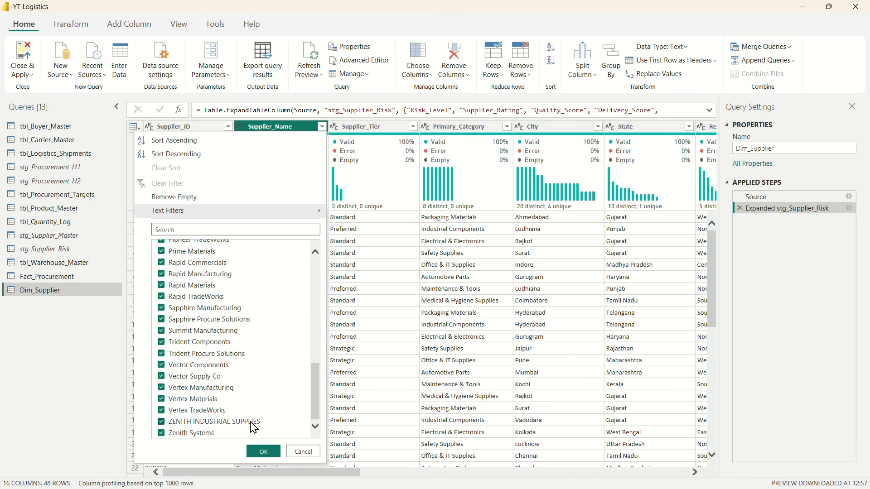
scroll(251, 407, "up", 12)
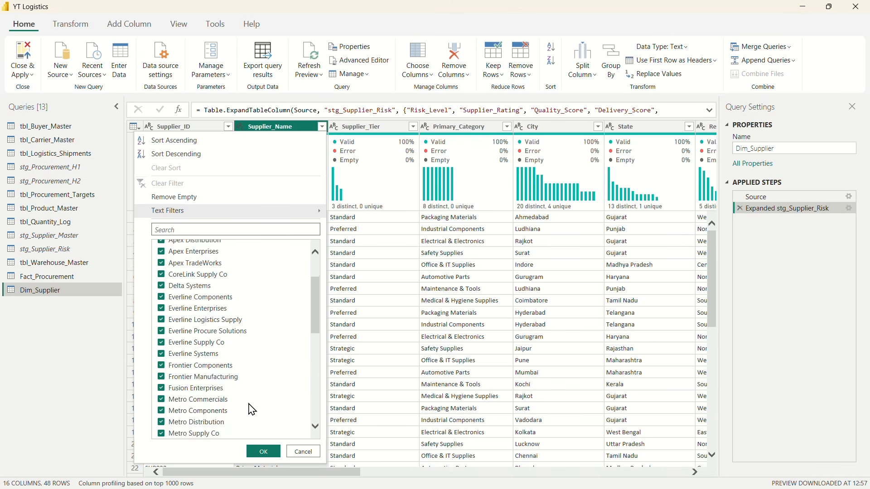
scroll(234, 362, "down", 1)
scroll(231, 354, "down", 10)
scroll(240, 365, "up", 12)
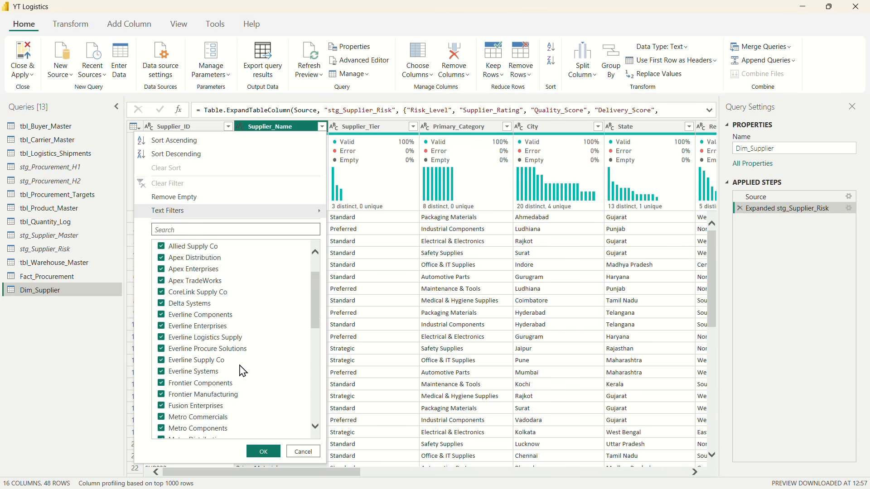
left_click(302, 452)
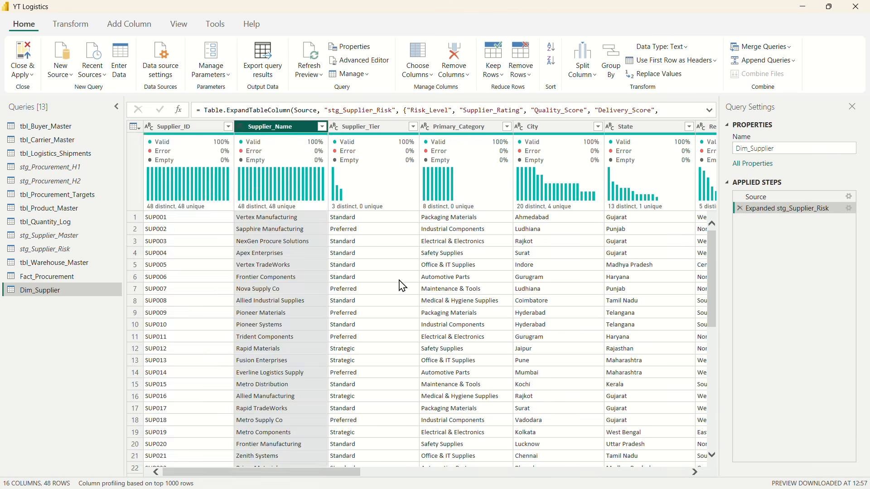
Step: Check the distinct values of the Supplier_Tier and Primary_Category columns in Dim_Supplier without filtering them
left_click(413, 127)
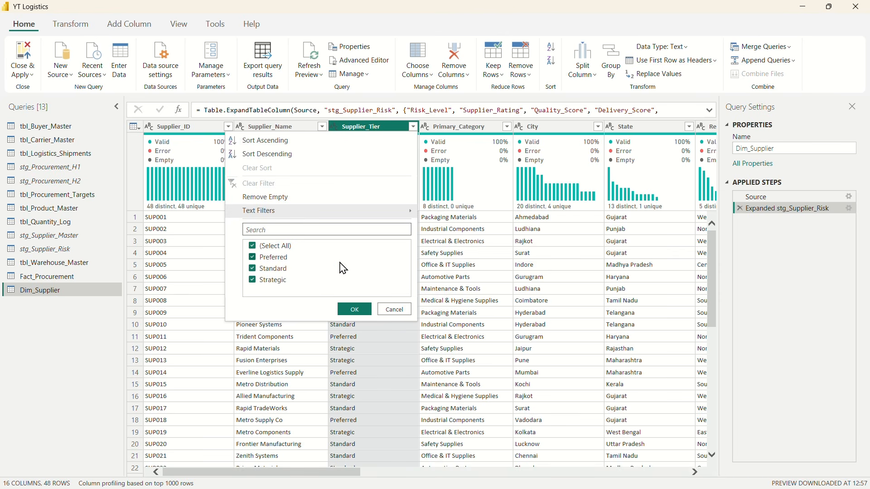
left_click(406, 309)
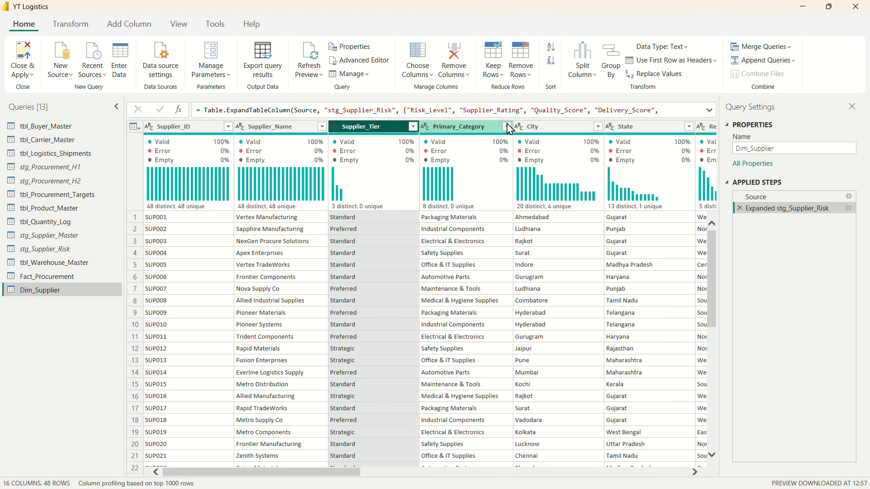
left_click(509, 129)
left_click(508, 128)
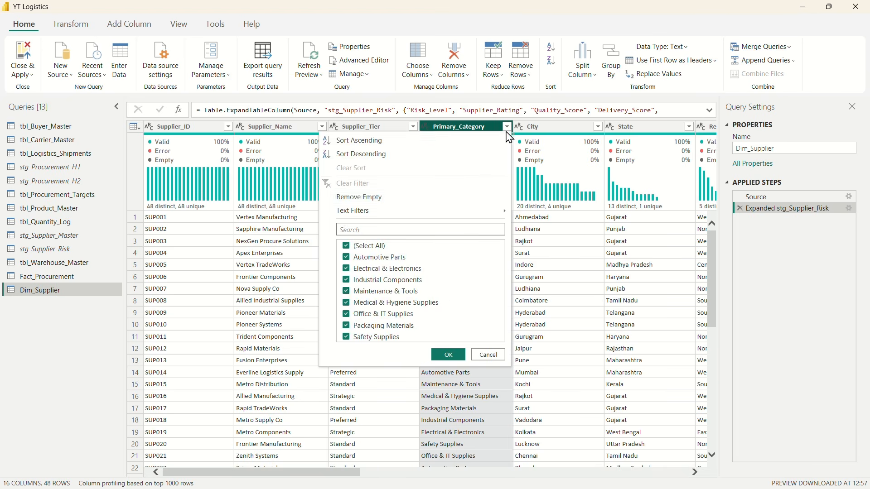
left_click(489, 357)
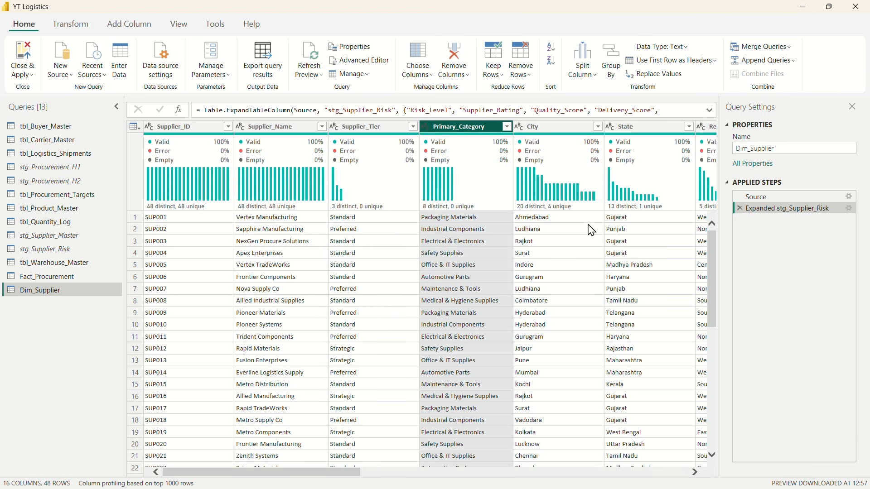
Step: Review the location and contract date columns of Dim_Supplier and check the distinct Risk_Level values without filtering
scroll(548, 233, "right", 5)
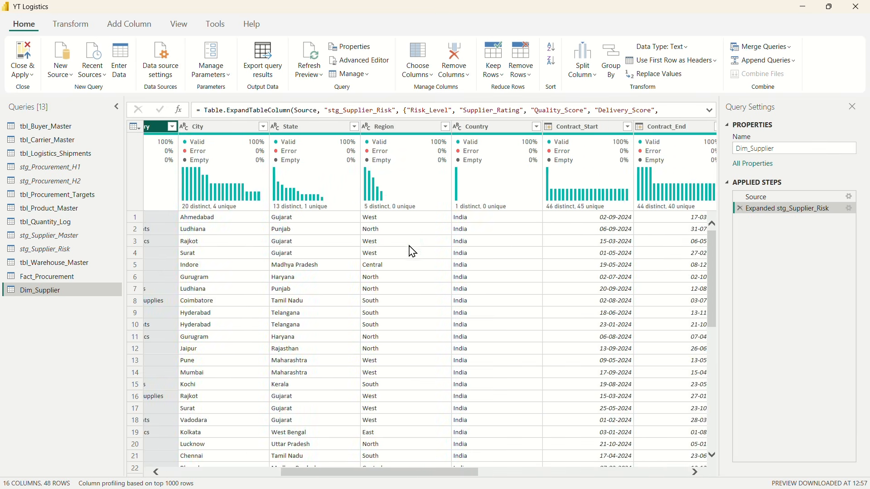
scroll(307, 275, "left", 1)
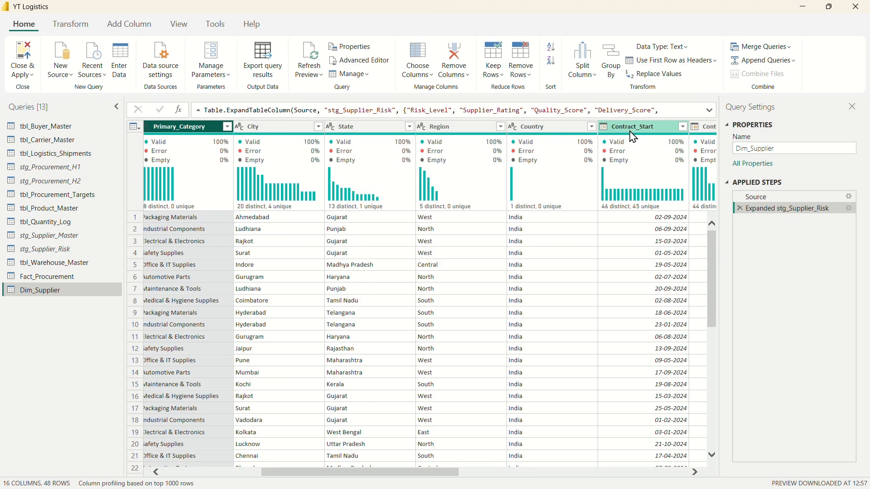
scroll(557, 272, "right", 5)
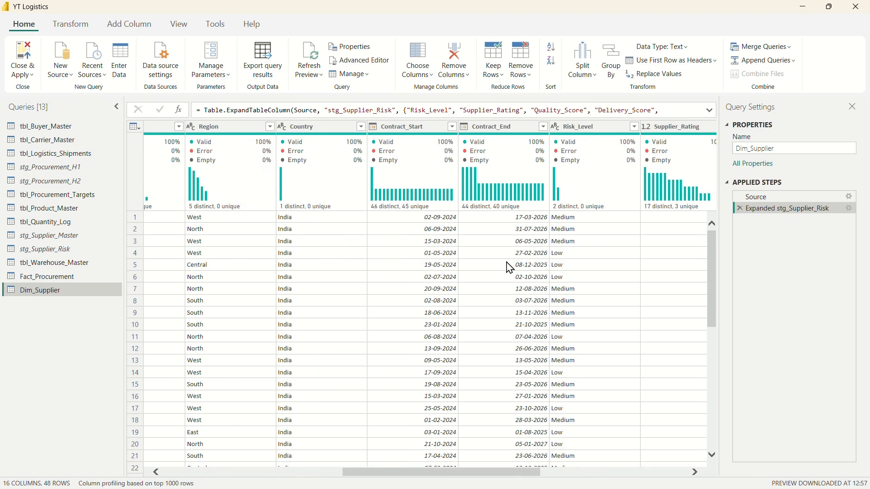
scroll(510, 268, "right", 8)
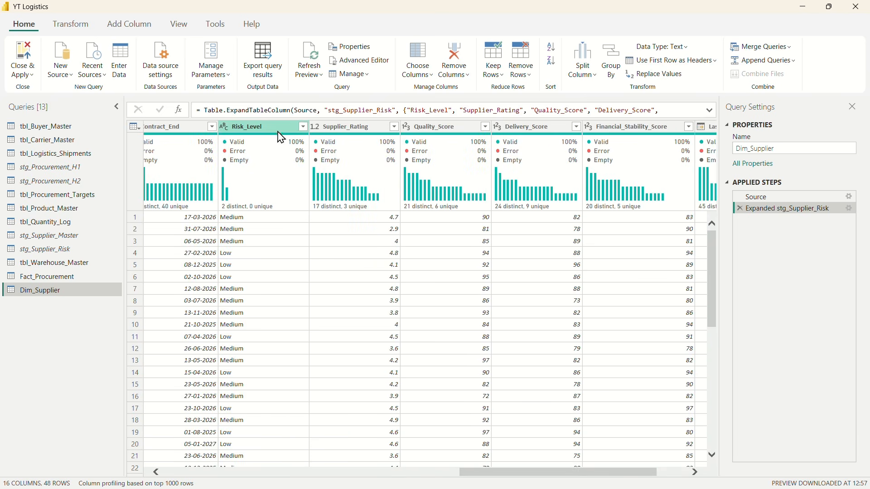
left_click(304, 127)
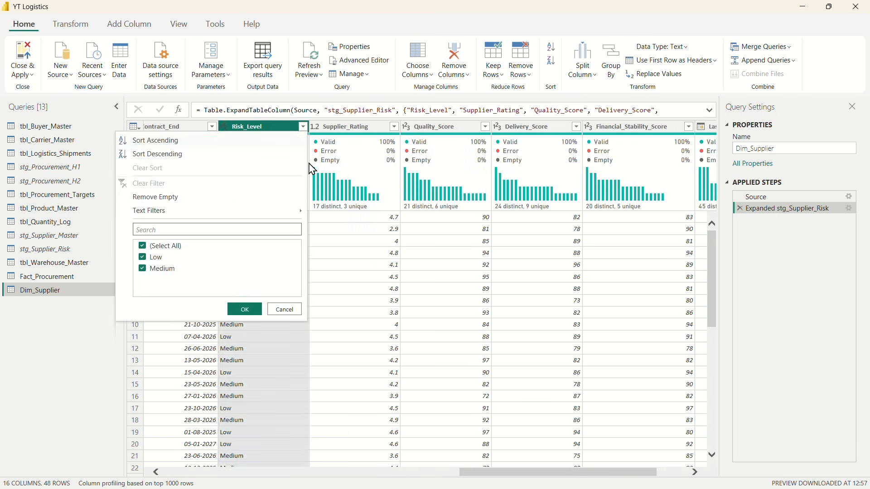
left_click(284, 310)
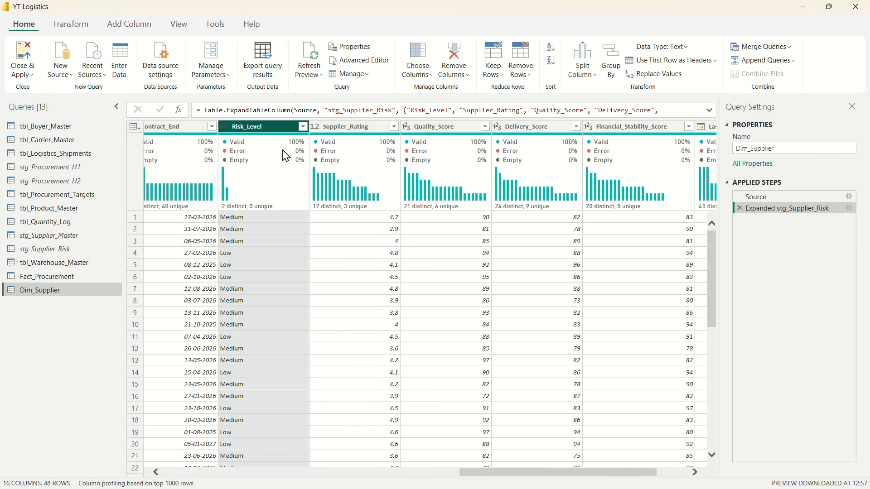
Step: Inspect the data types of Supplier_Rating, Quality_Score, Delivery_Score, Financial_Stability_Score and Last_Assessment_Date in Dim_Supplier
left_click(343, 140)
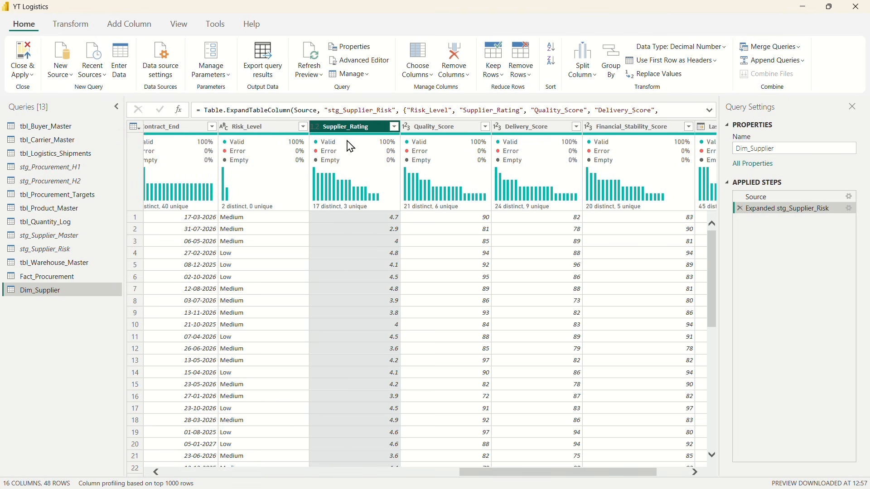
left_click(448, 134)
left_click(519, 138)
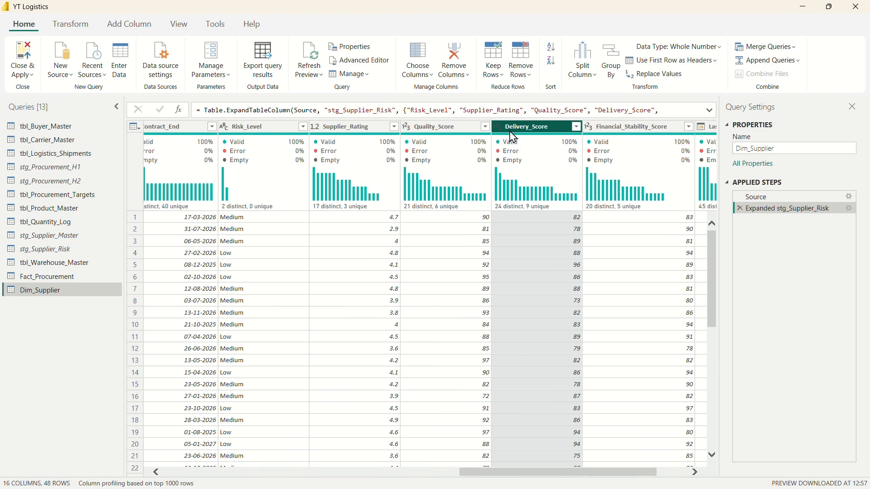
left_click(624, 130)
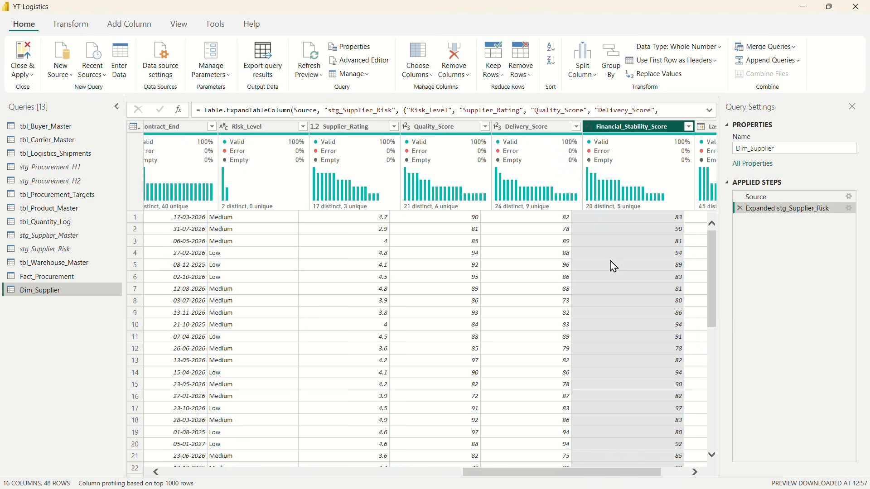
left_click(666, 129)
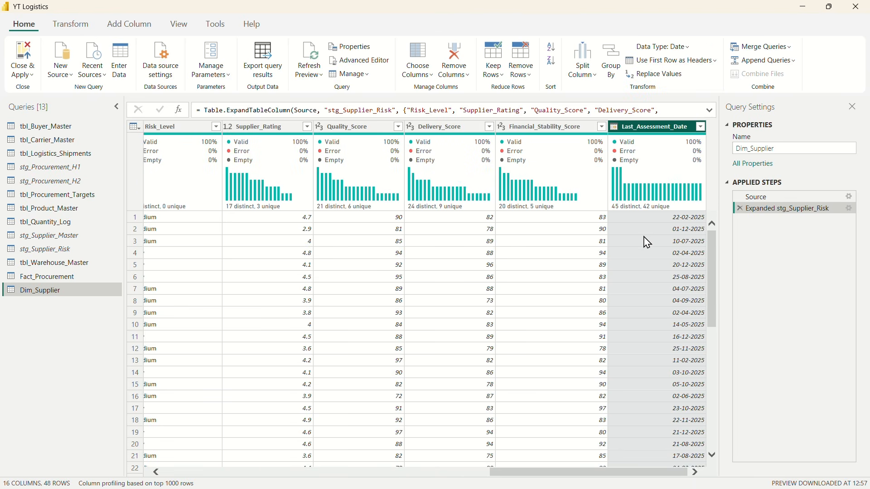
scroll(543, 272, "left", 10)
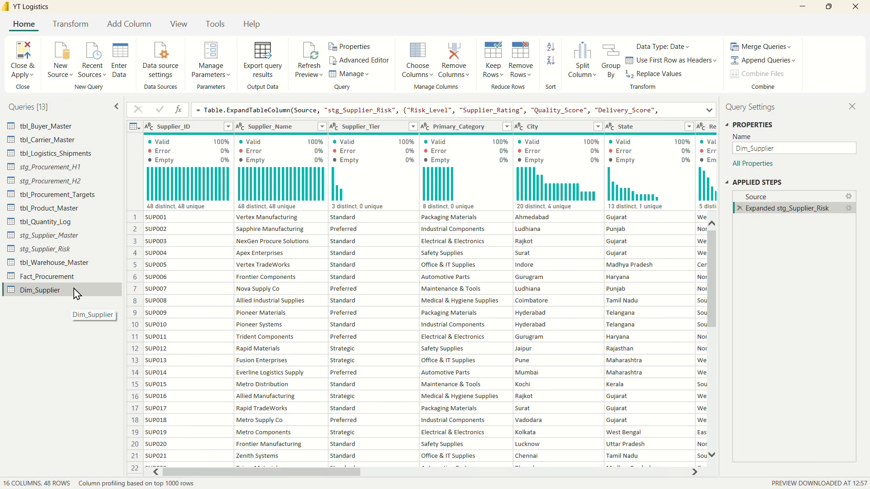
Step: Refresh the preview of tbl_Product_Master and rename the query as stg_Product_Master
left_click(57, 210)
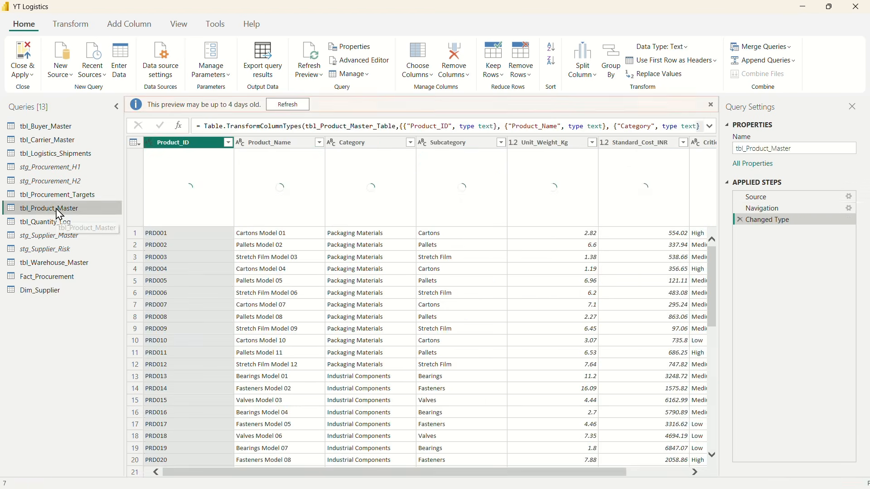
left_click(283, 105)
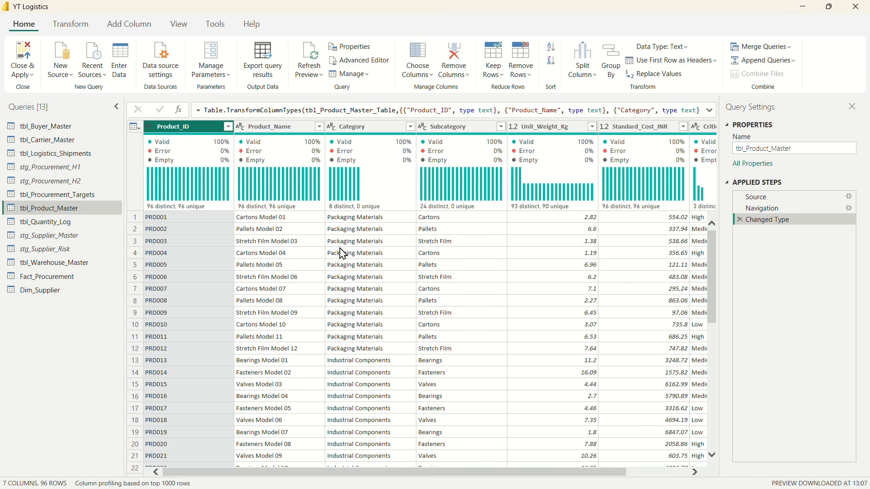
left_click(28, 211)
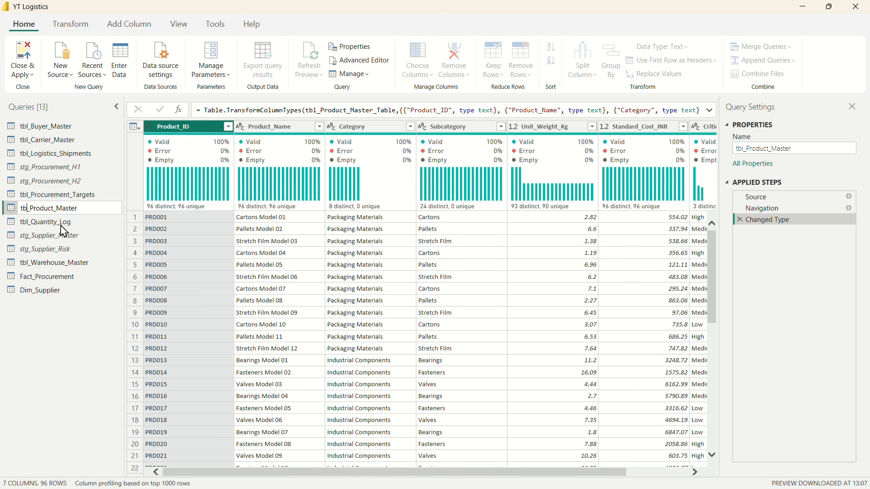
key("BackSpace")
key("BackSpace")
type("stg")
key("Return")
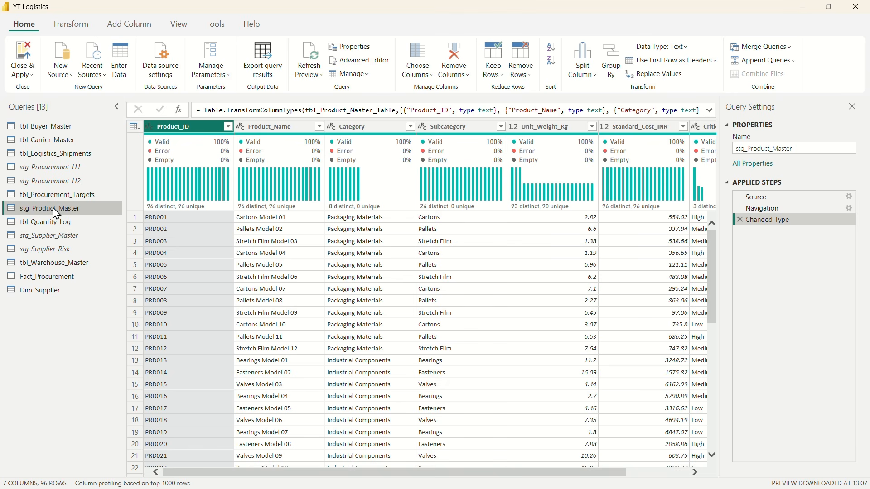
Step: Create a reference query from stg_Product_Master and rename it as Dim_Product
right_click(57, 211)
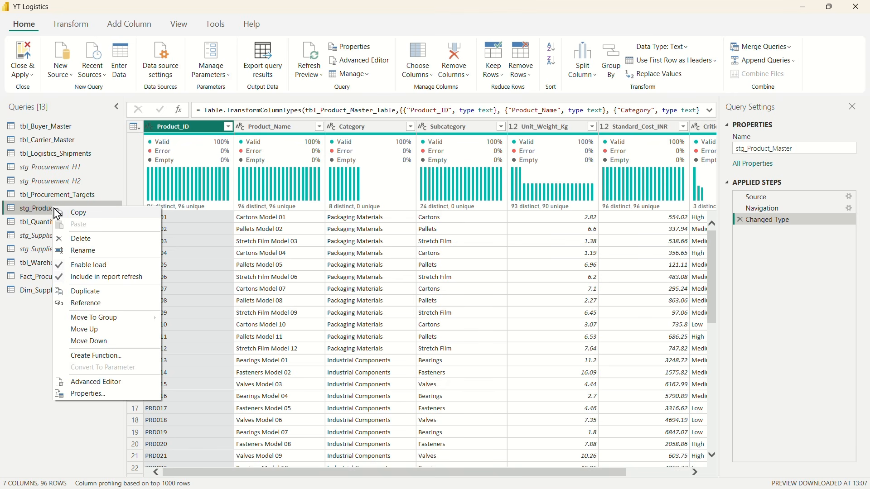
left_click(86, 304)
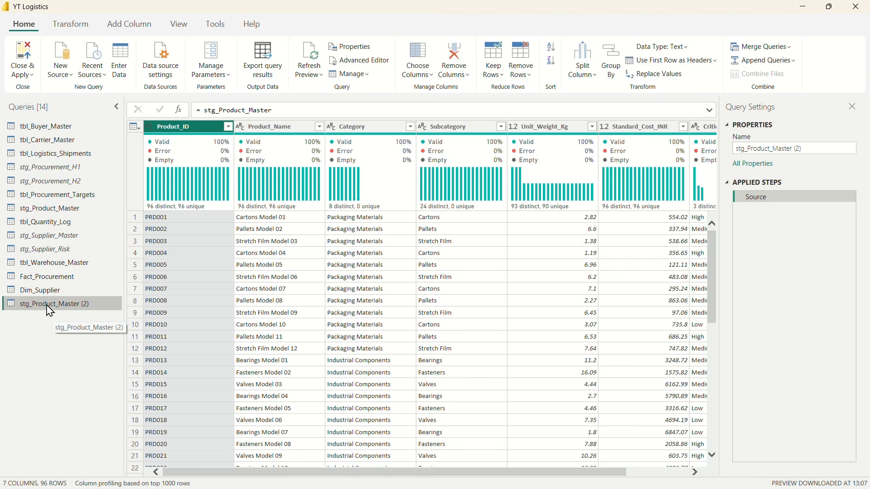
double_click(46, 303)
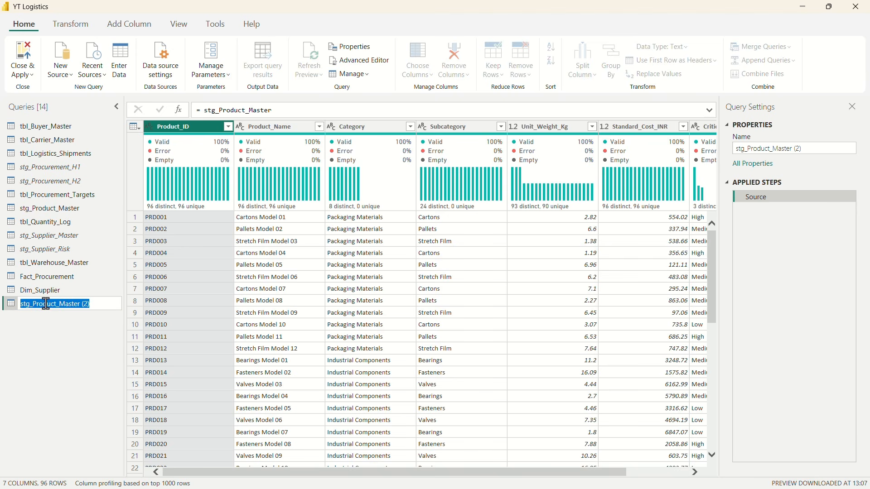
type("dim")
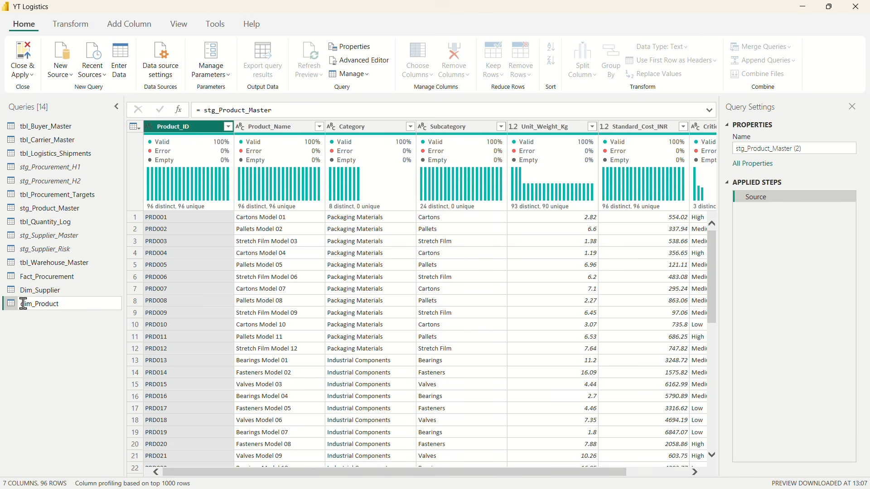
left_click_drag(22, 304, 35, 304)
type("Dim_")
key("Return")
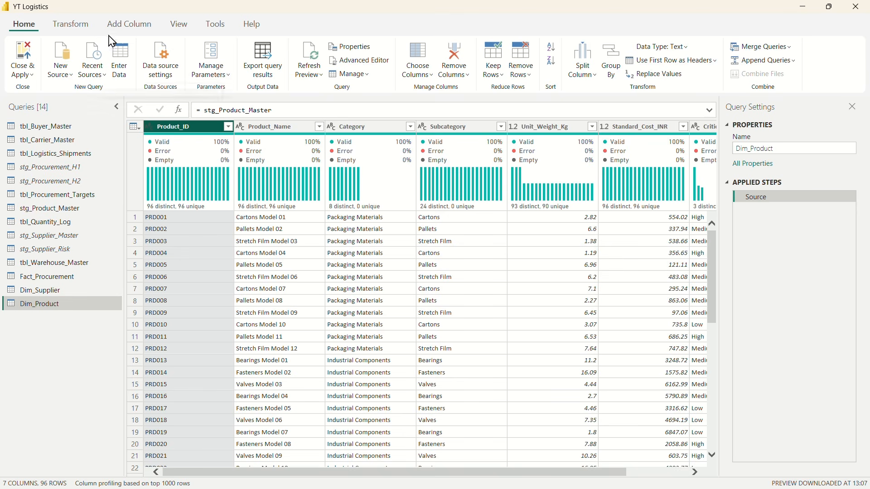
Step: Trim and clean the text of the Product_ID column in Dim_Product
left_click(75, 25)
left_click(404, 68)
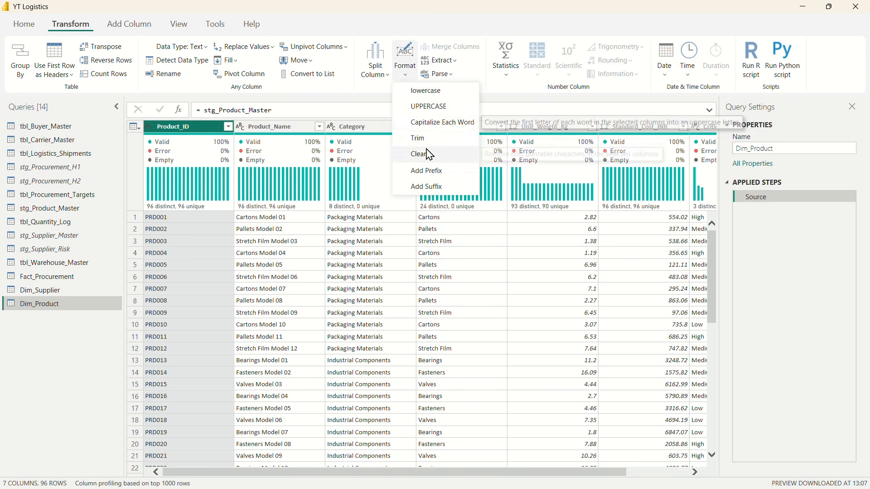
left_click(414, 136)
left_click(403, 79)
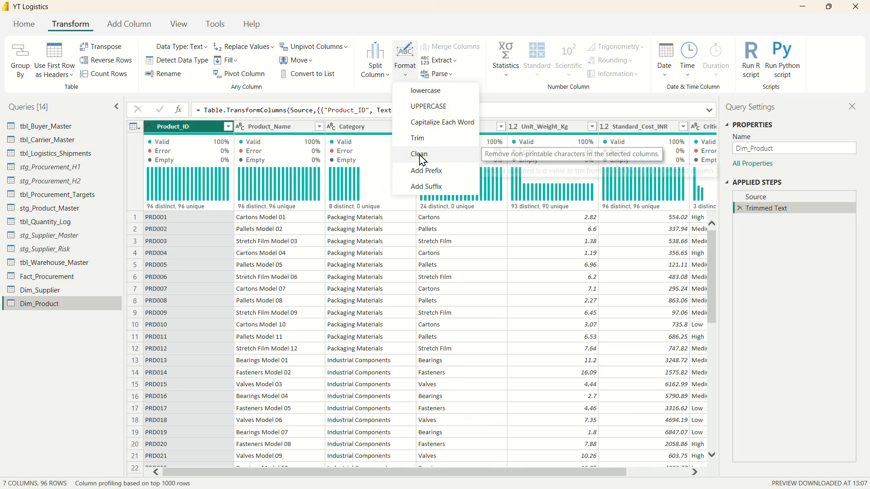
left_click(420, 154)
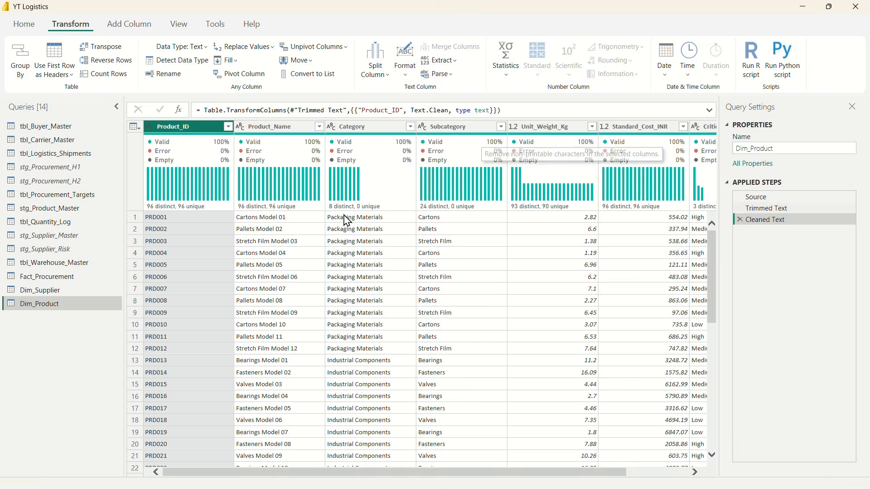
Step: Check the distinct values of the Product_Name column in Dim_Product without filtering them
left_click(319, 126)
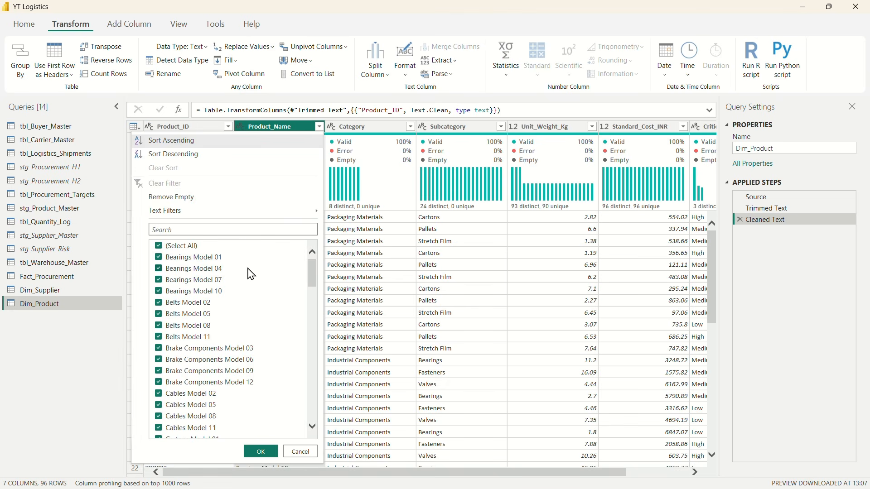
scroll(254, 334, "down", 15)
scroll(257, 336, "down", 3)
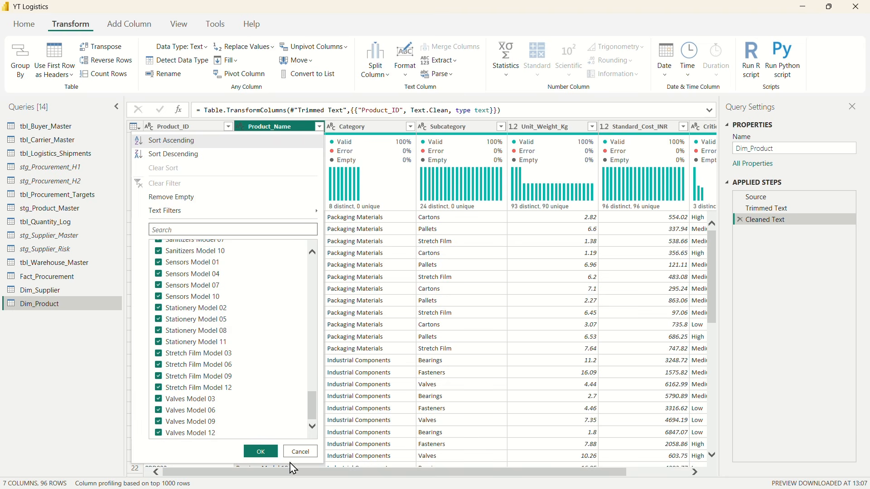
left_click(300, 452)
Step: Check the distinct values of the Category and Subcategory columns in Dim_Product without filtering them
left_click(385, 143)
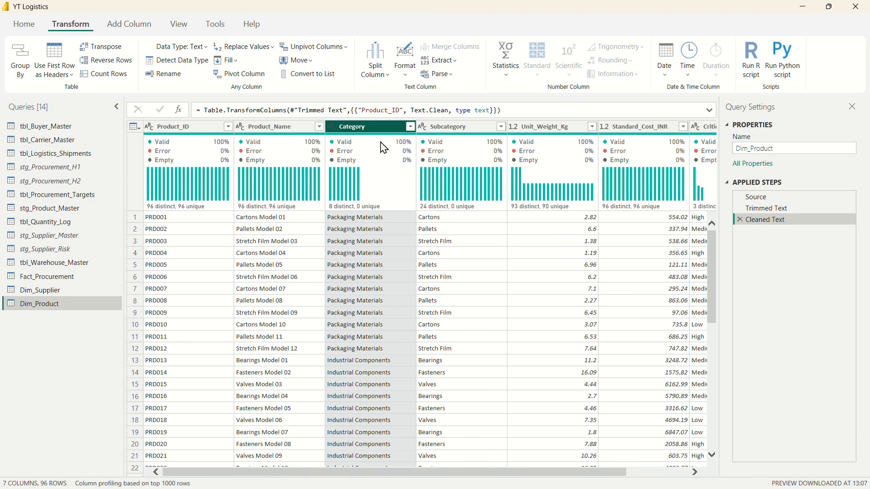
left_click(411, 127)
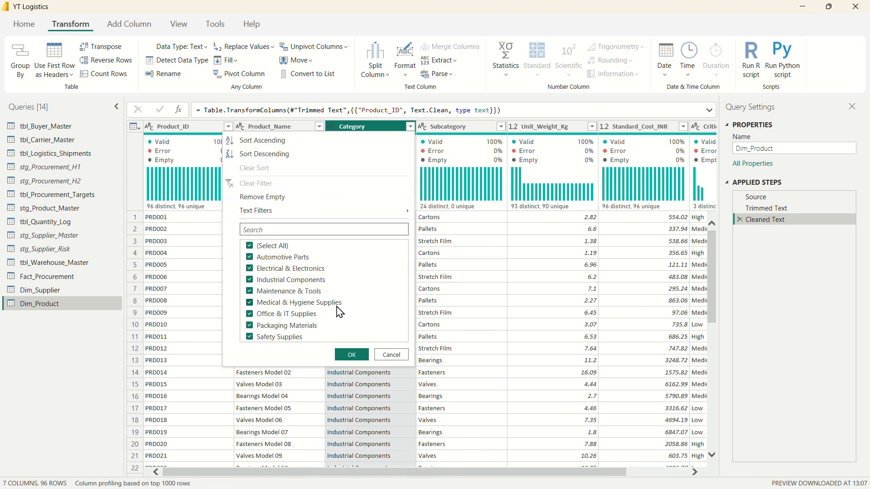
left_click(392, 355)
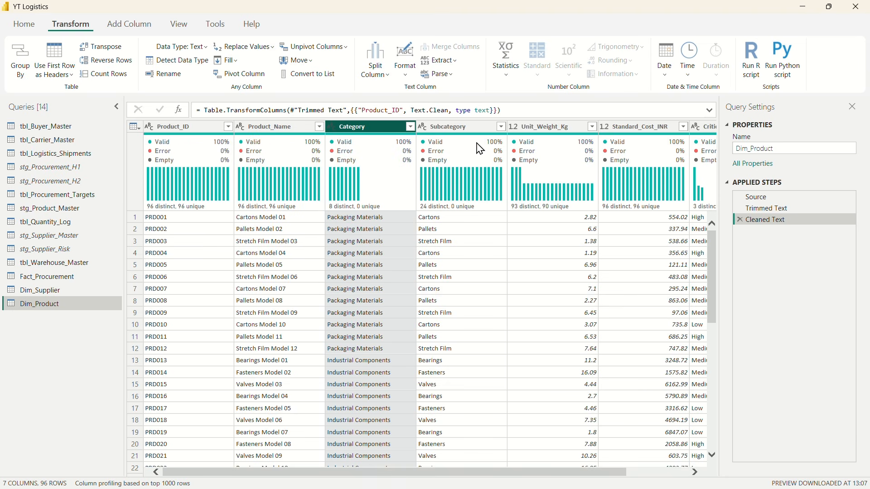
left_click(453, 140)
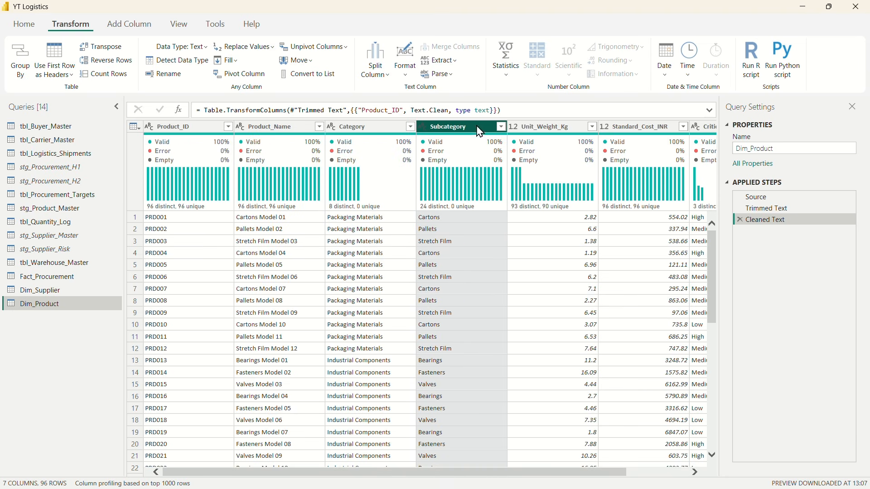
left_click(501, 126)
scroll(454, 320, "down", 3)
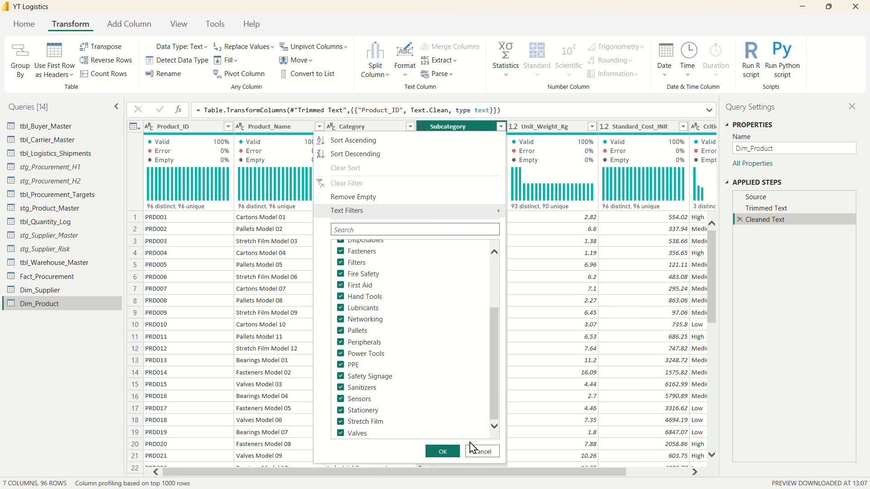
left_click(484, 452)
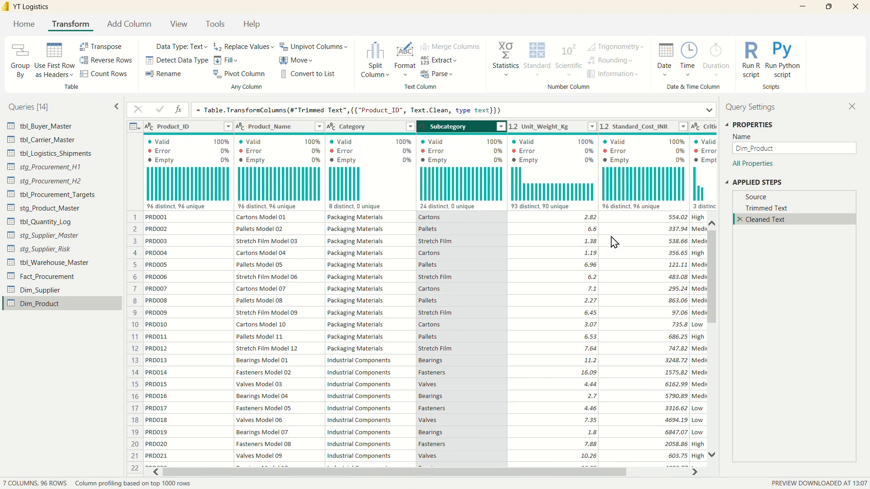
Step: Inspect the distinct Unit_Weight_Kg and Standard_Cost_INR values in Dim_Product for excess decimals, without filtering
scroll(612, 241, "right", 3)
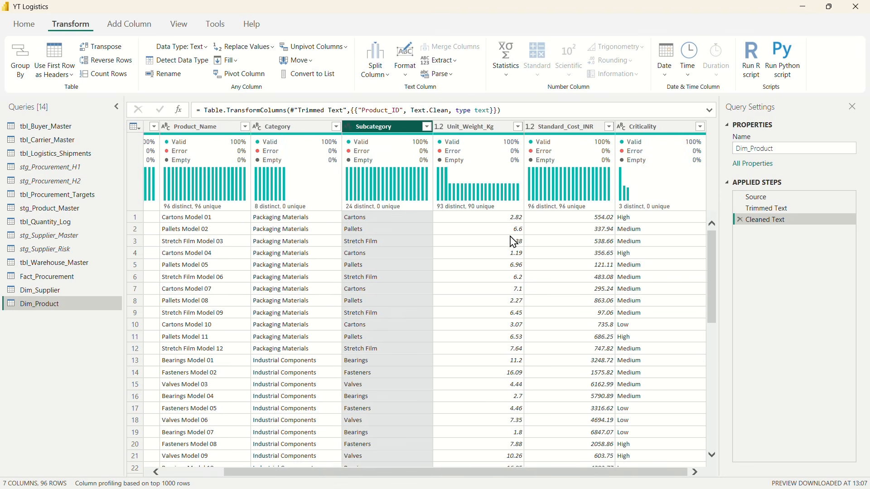
left_click(518, 127)
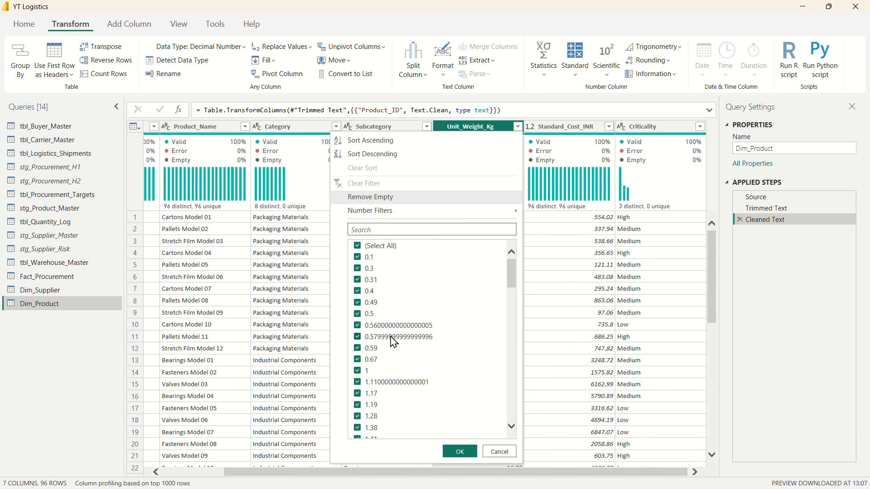
scroll(422, 330, "down", 10)
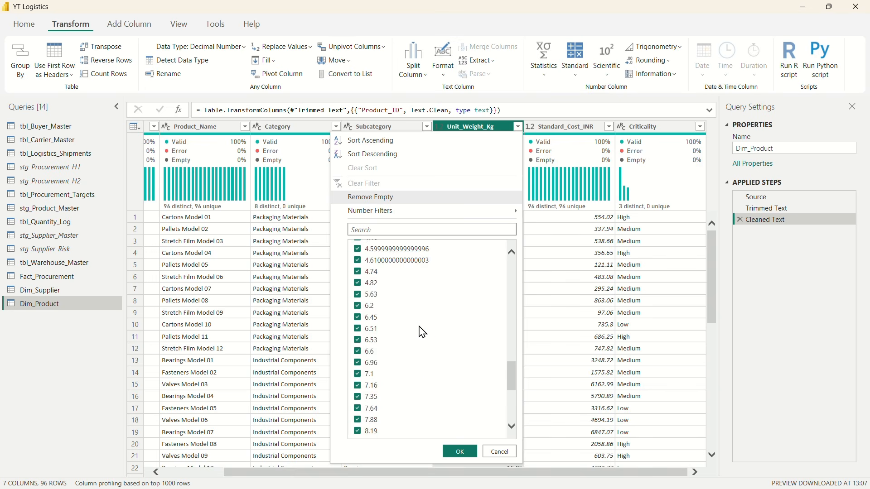
left_click(501, 453)
left_click(610, 127)
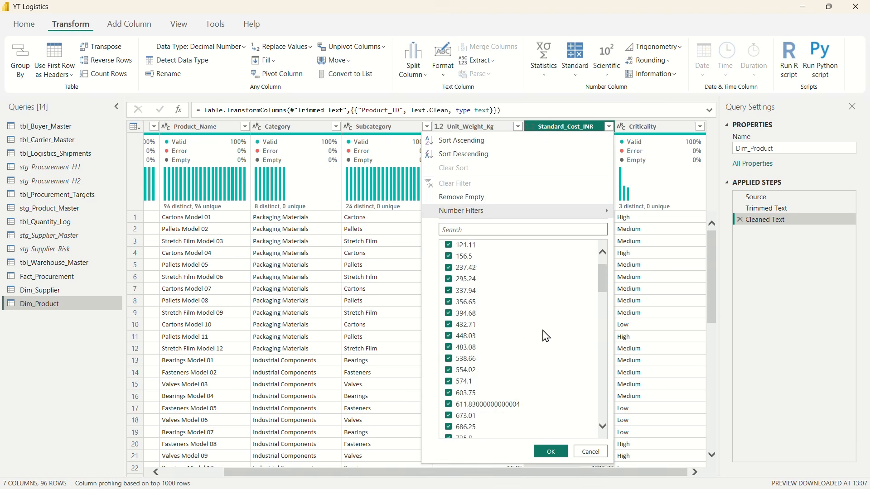
scroll(543, 331, "down", 15)
scroll(543, 331, "up", 17)
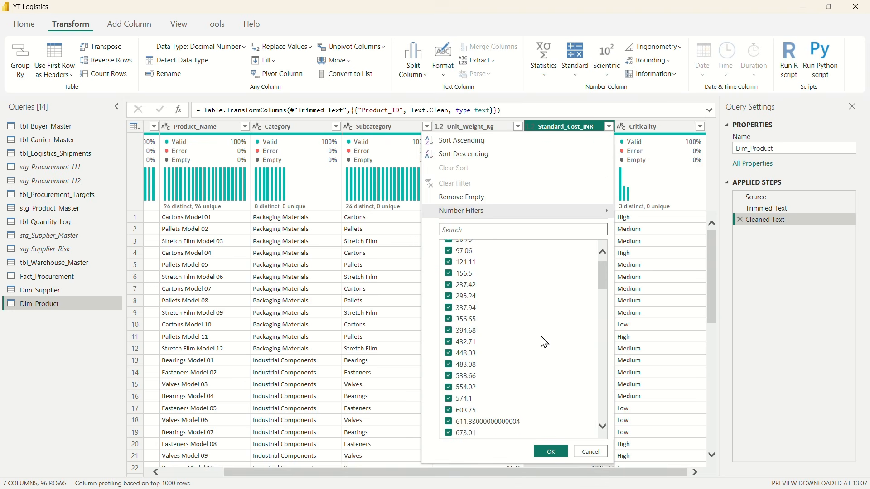
left_click(590, 452)
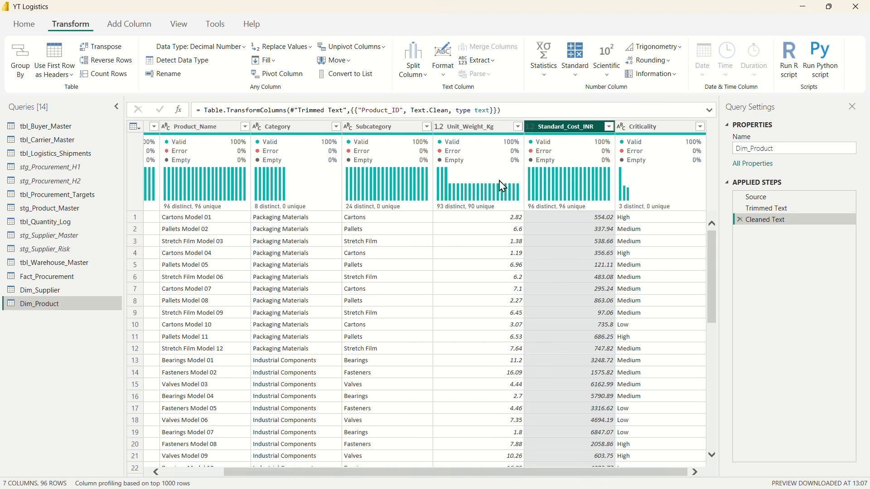
Step: Round the Unit_Weight_Kg and Standard_Cost_INR columns of Dim_Product to 2 decimal places
left_click(491, 131, "ctrl")
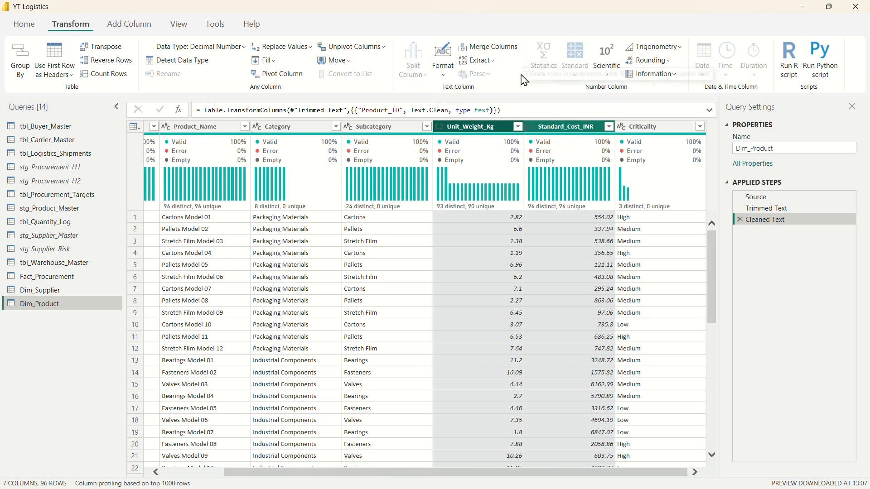
left_click(649, 61)
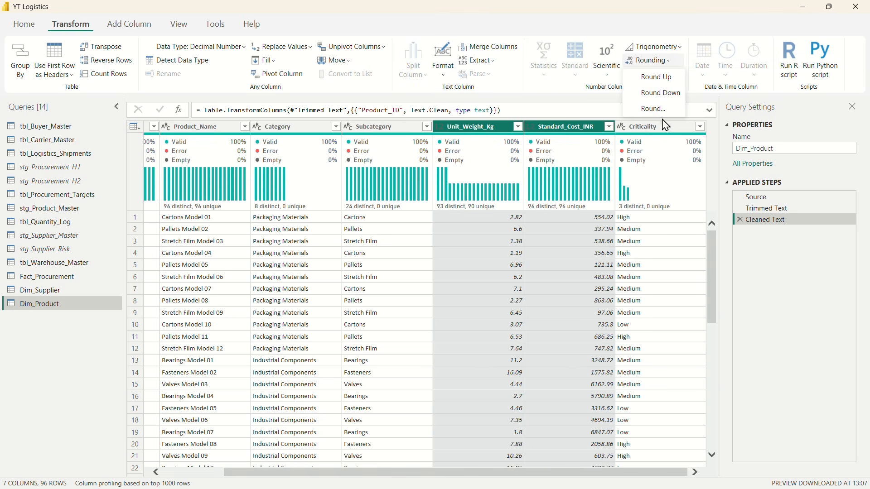
left_click(654, 109)
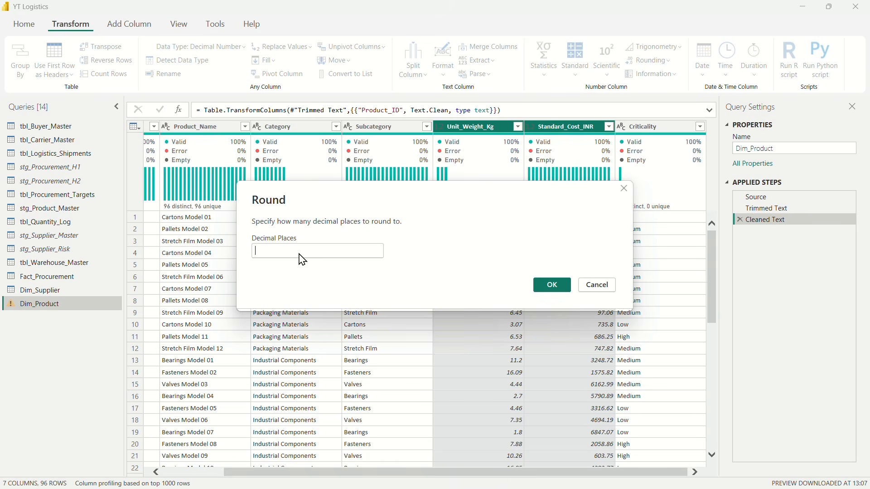
type("2")
left_click(554, 286)
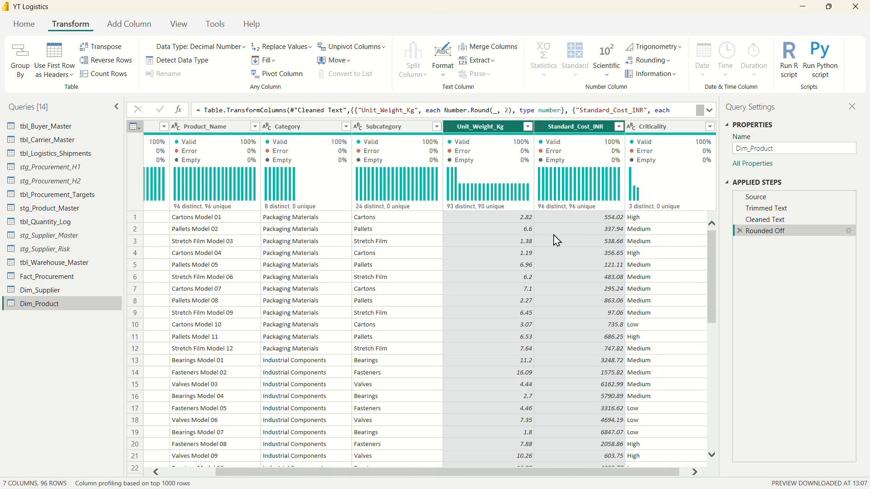
Step: Check the rounded Unit_Weight_Kg values and the distinct Criticality values in Dim_Product without filtering
left_click(528, 127)
scroll(485, 363, "down", 10)
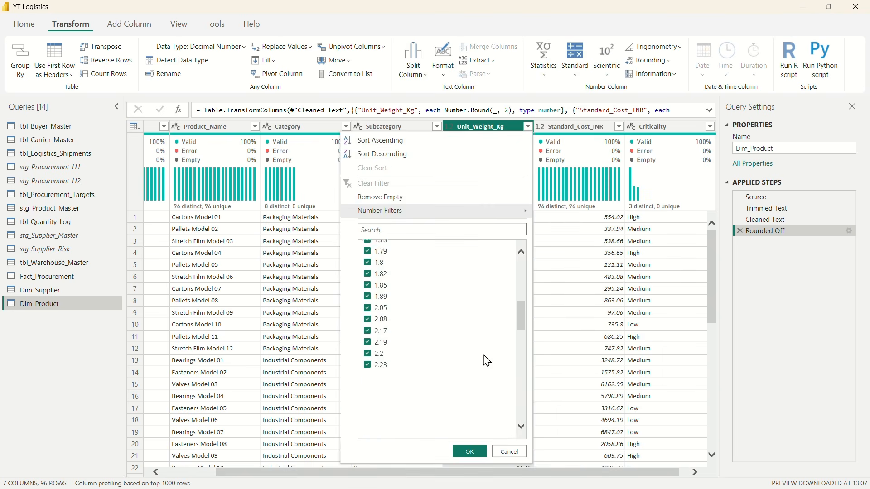
scroll(485, 373, "down", 5)
left_click(509, 451)
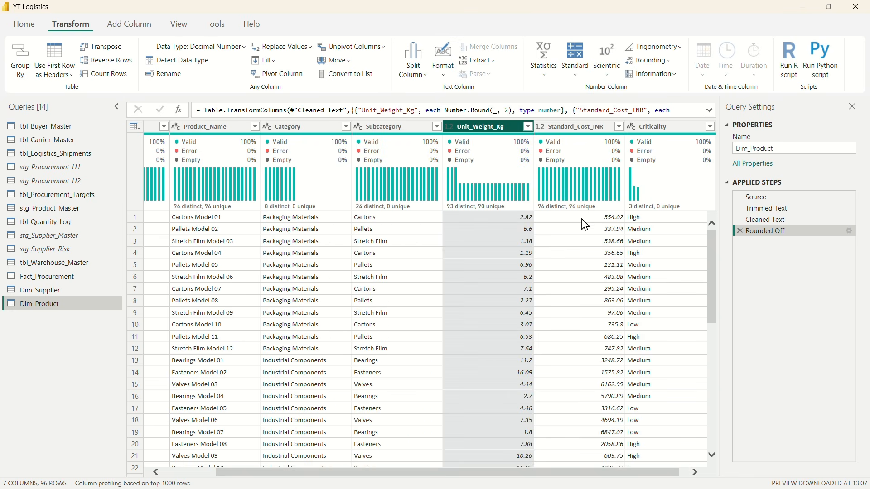
left_click(701, 127)
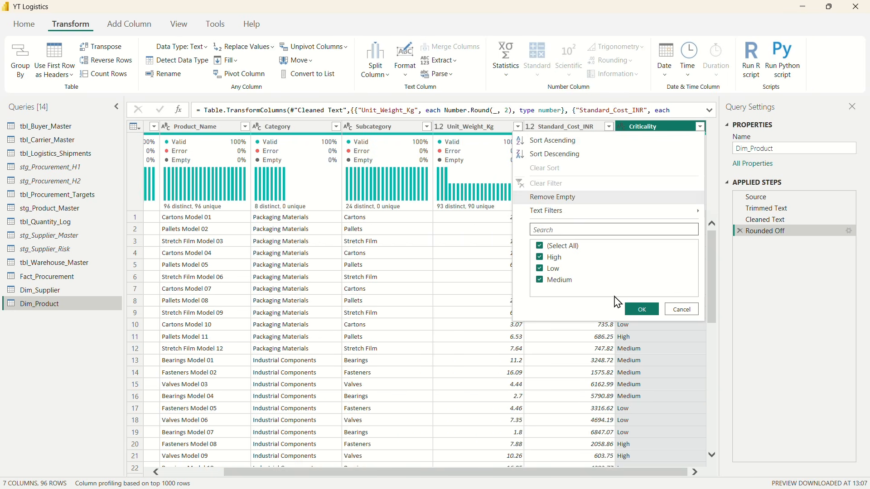
left_click(683, 309)
Step: Disable loading of the stg_Product_Master query into the model
scroll(384, 258, "left", 5)
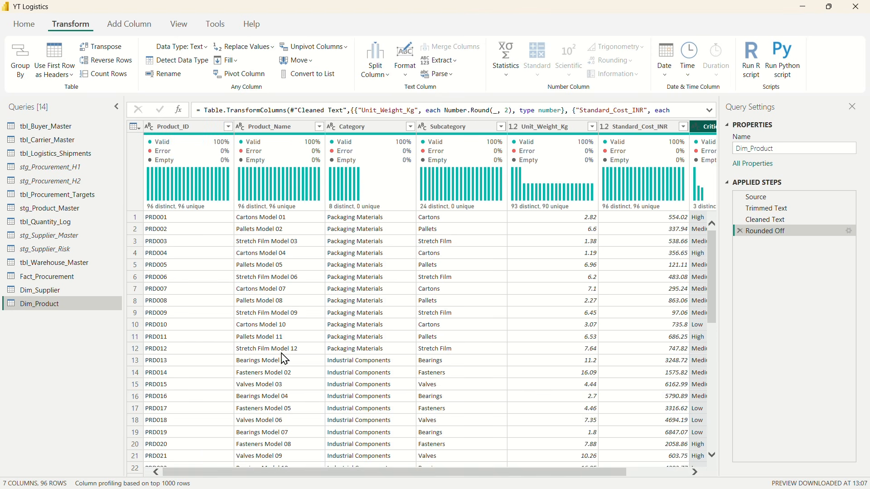
right_click(48, 213)
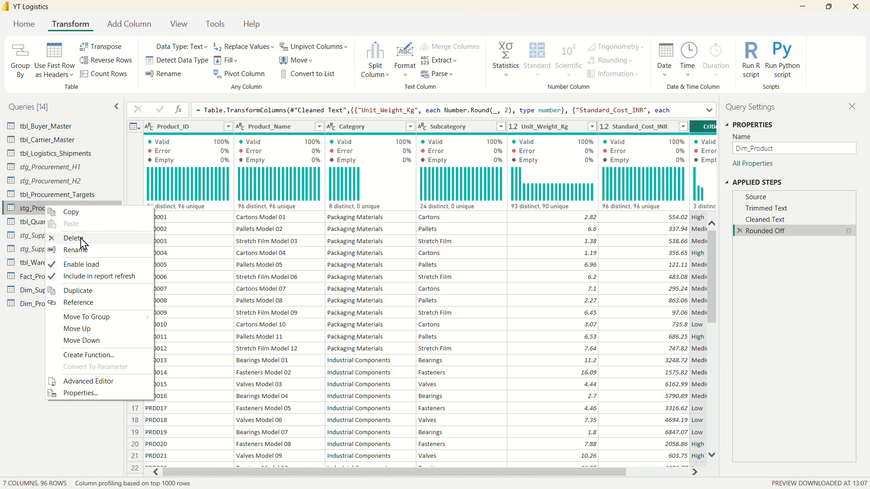
left_click(79, 263)
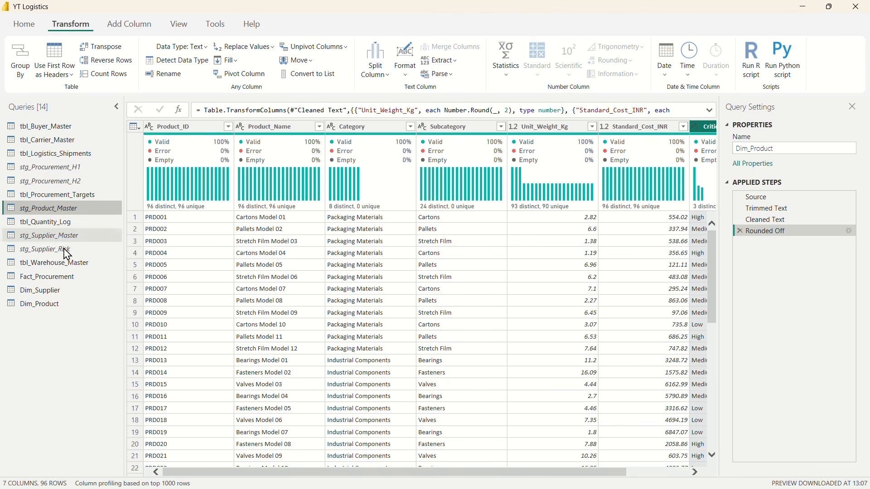
Step: Open the tbl_Warehouse_Master query and rename it as stg_Warehouse_Master
left_click(68, 264)
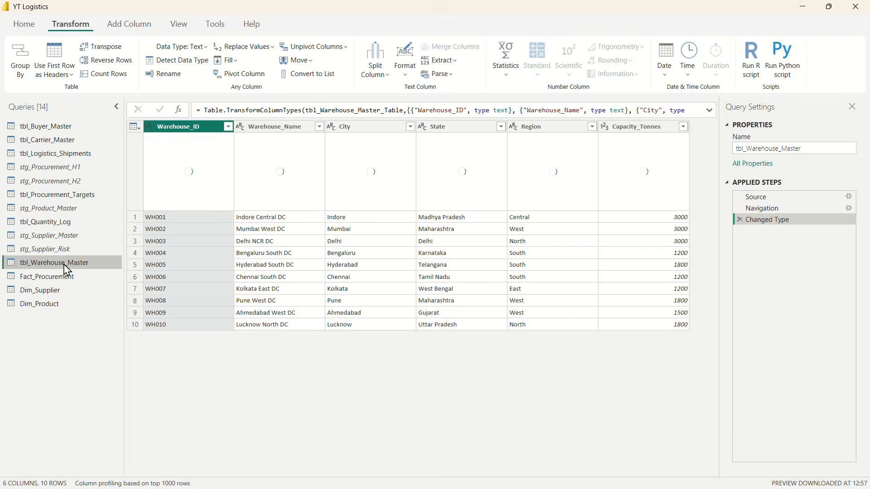
double_click(31, 266)
left_click(31, 266)
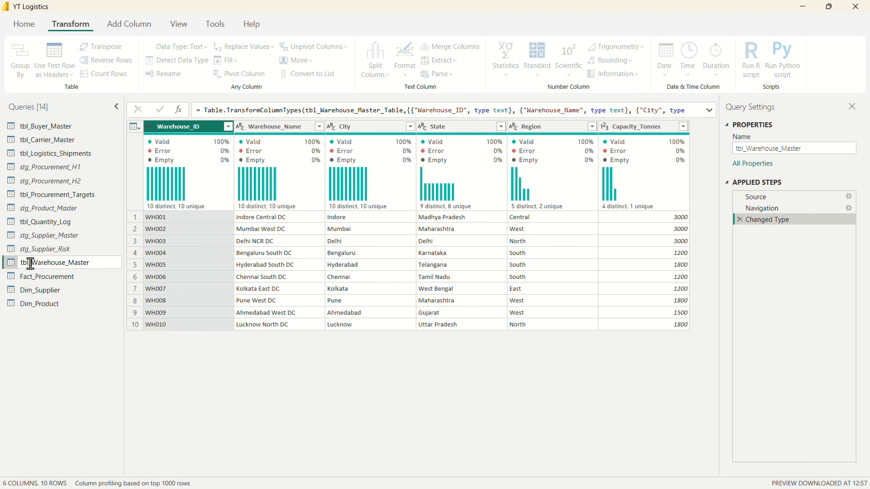
key("BackSpace")
key("BackSpace")
key("BackSpace")
type("stg")
key("Return")
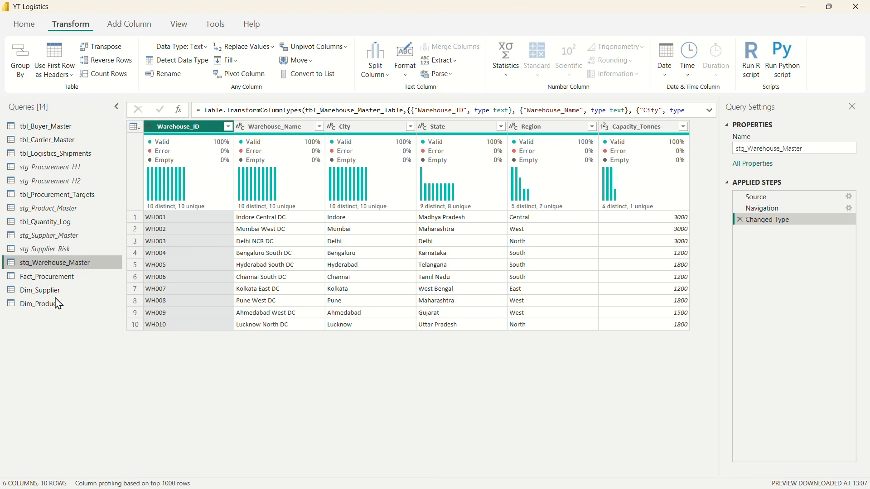
Step: Create a reference of the stg_Warehouse_Master query and rename it as Dim_Warehouse
right_click(57, 266)
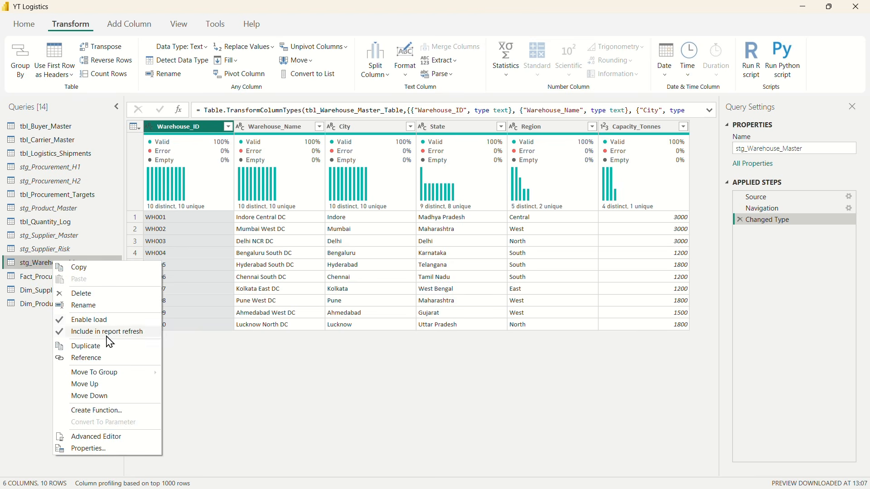
left_click(83, 358)
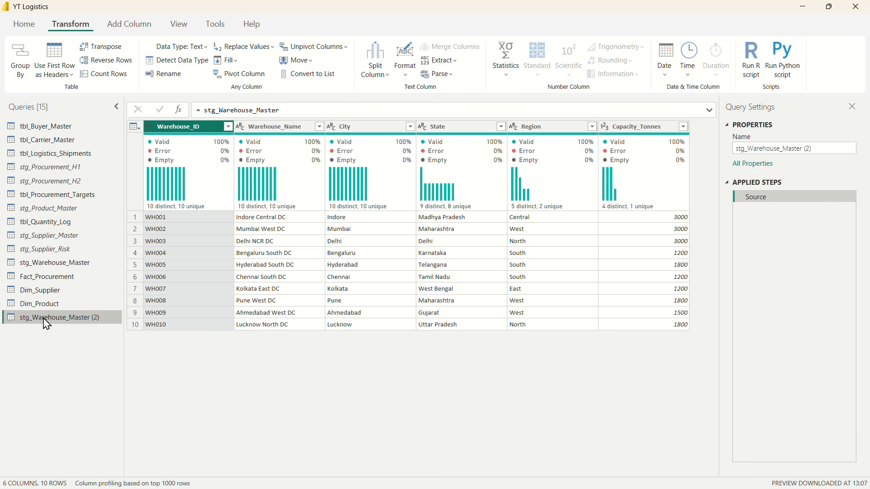
double_click(44, 317)
type("D")
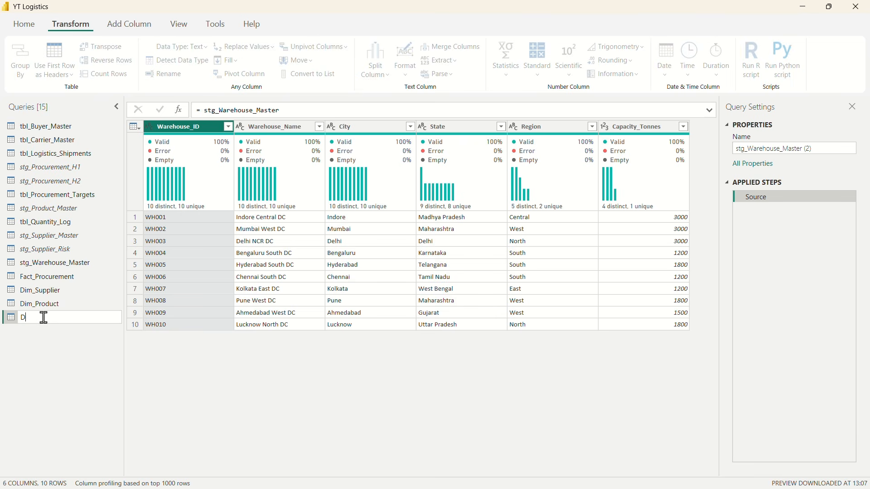
type("im_Warehouse")
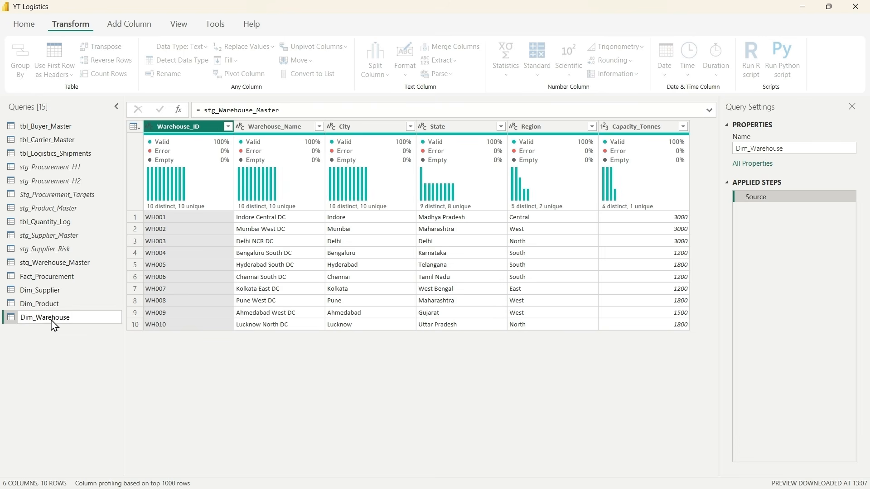
key("Return")
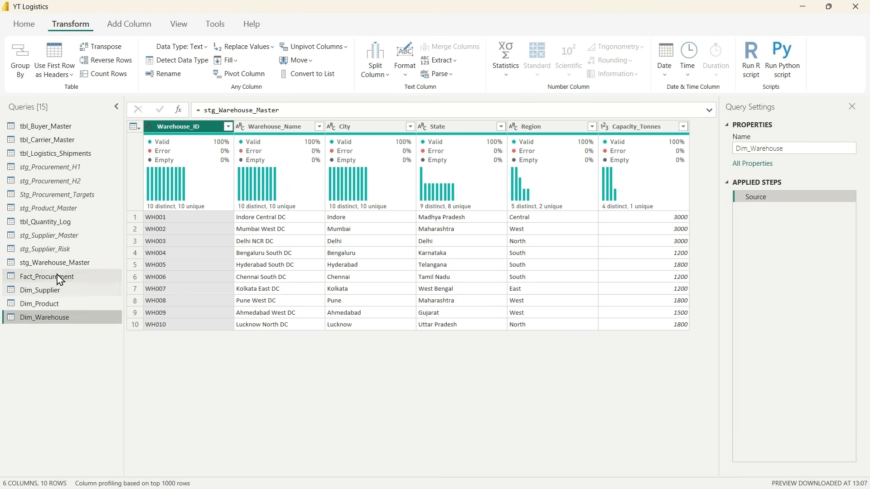
Step: Disable loading of the stg_Warehouse_Master query into the model
left_click(43, 263)
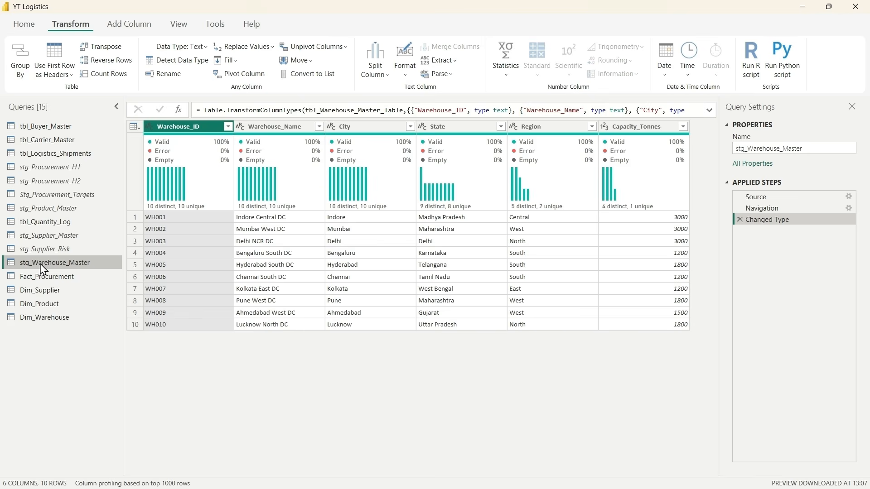
right_click(44, 263)
left_click(78, 322)
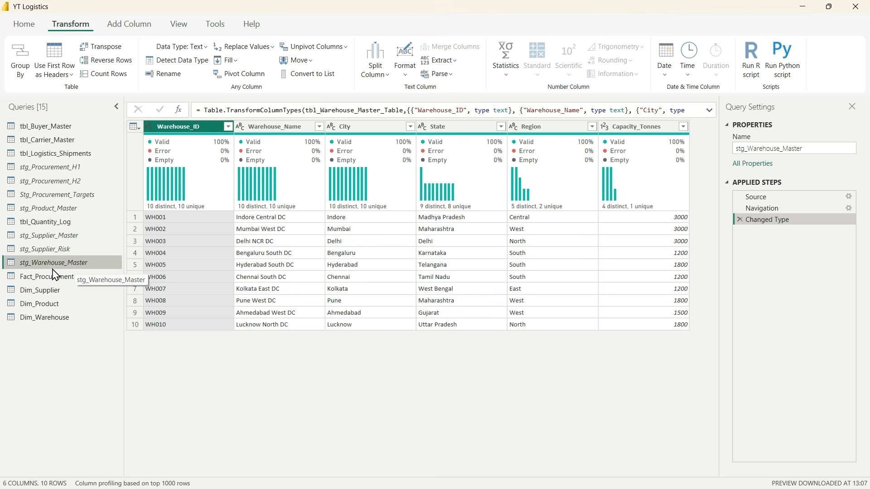
Step: Open the tbl_Quantity_Log query and check the full list of distinct values in its Quantity_Type column
left_click(46, 223)
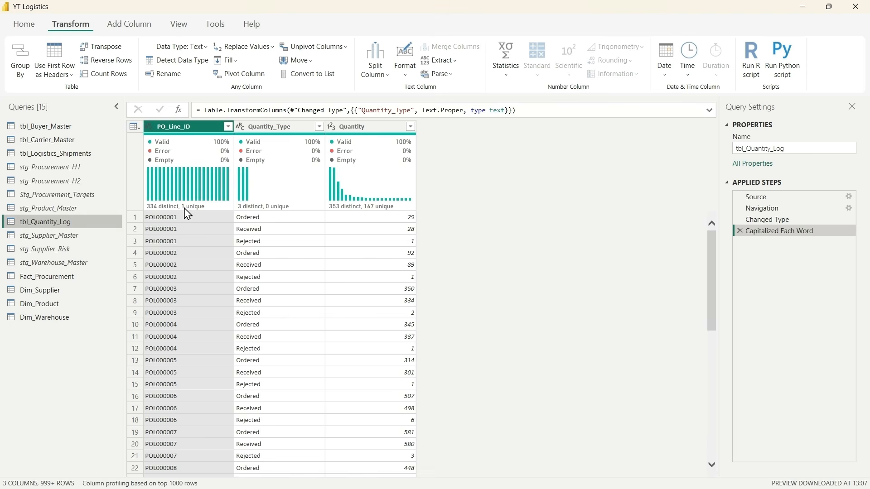
left_click(280, 131)
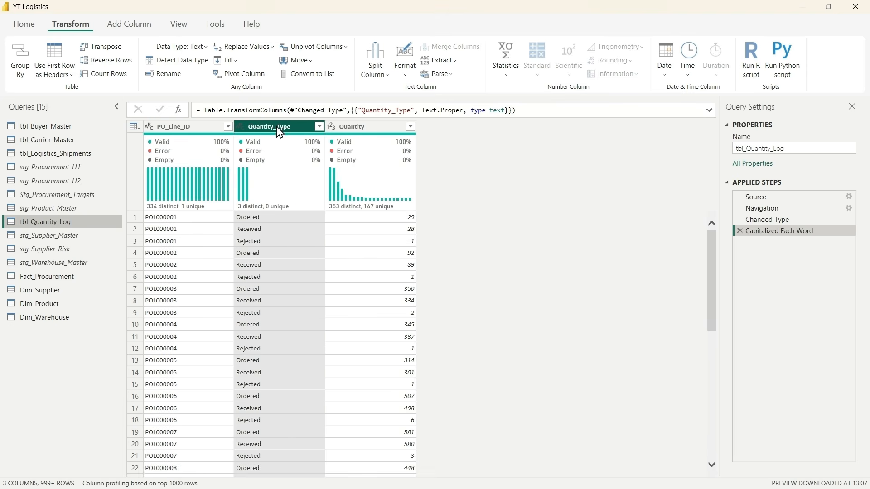
left_click(180, 129)
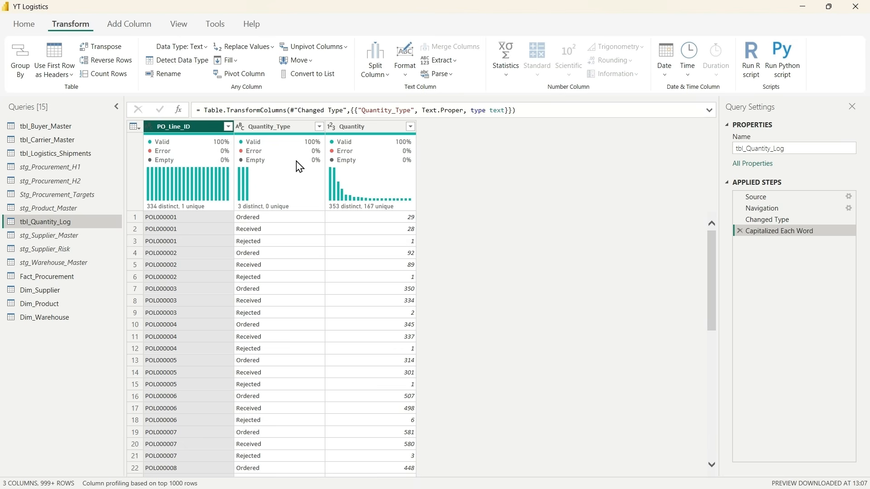
left_click(320, 126)
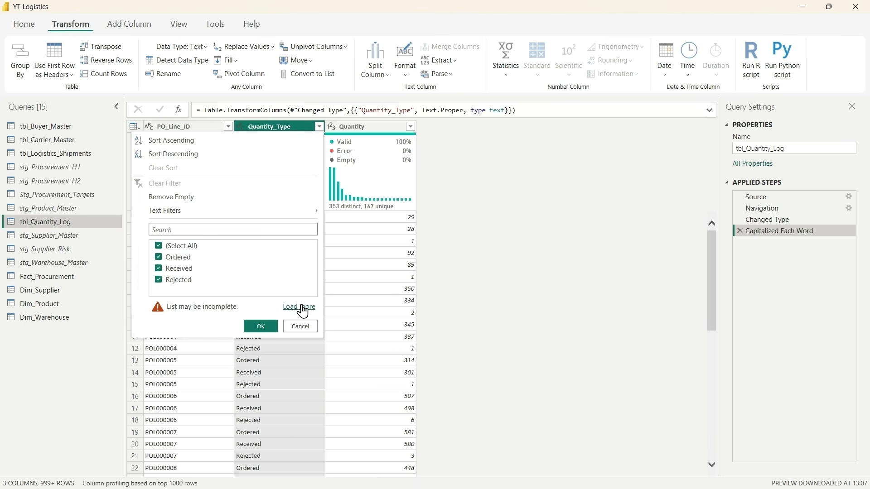
left_click(300, 307)
Step: Remove the Capitalized Each Word step from tbl_Quantity_Log and check the original Quantity_Type values without filtering
left_click(786, 234)
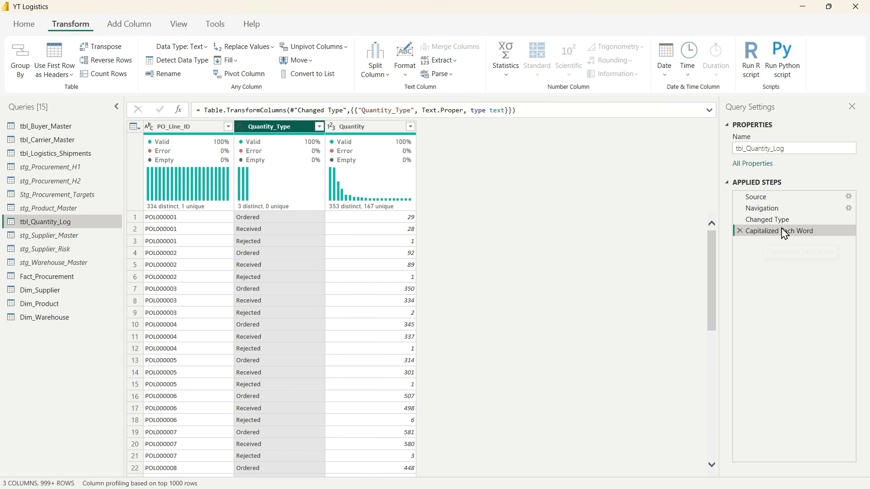
left_click(739, 232)
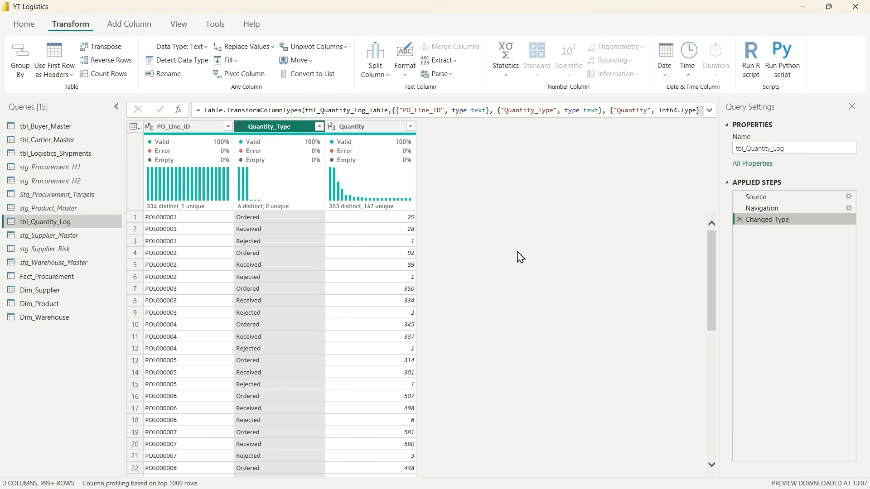
left_click(319, 127)
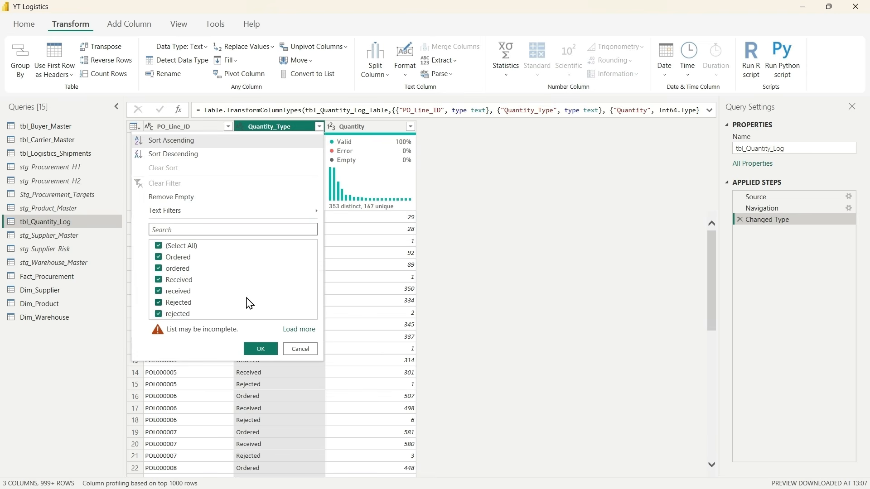
left_click(299, 330)
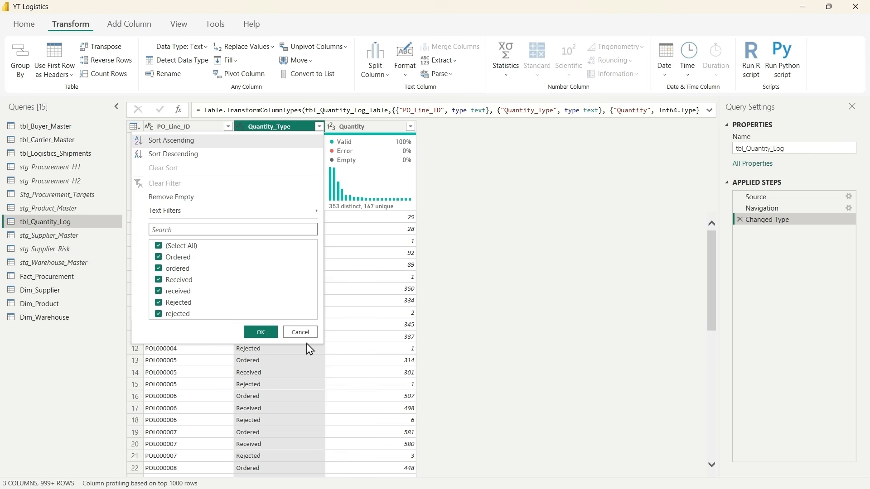
left_click(300, 332)
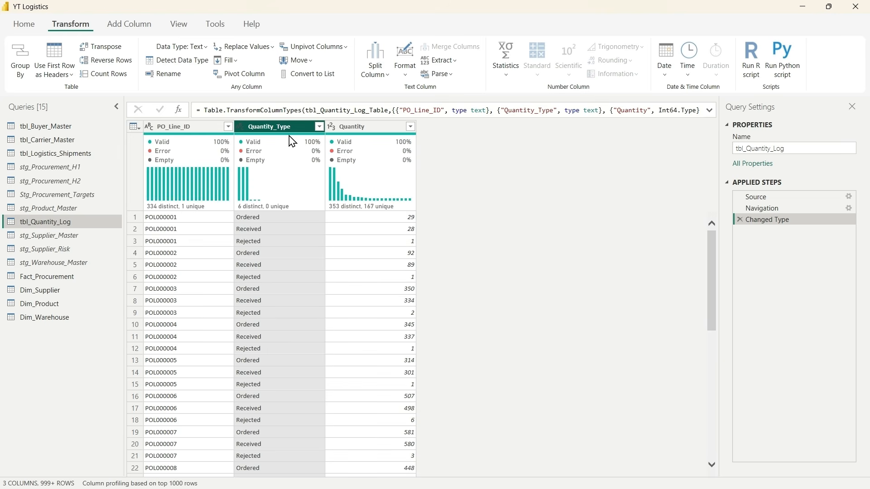
Step: Capitalize each word in the Quantity_Type column and check its distinct values without filtering
left_click(403, 77)
left_click(432, 123)
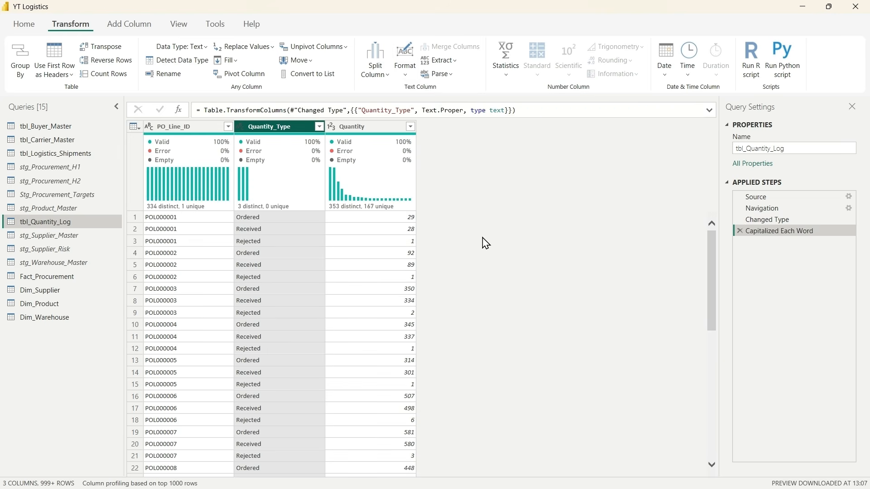
left_click(319, 126)
left_click(299, 307)
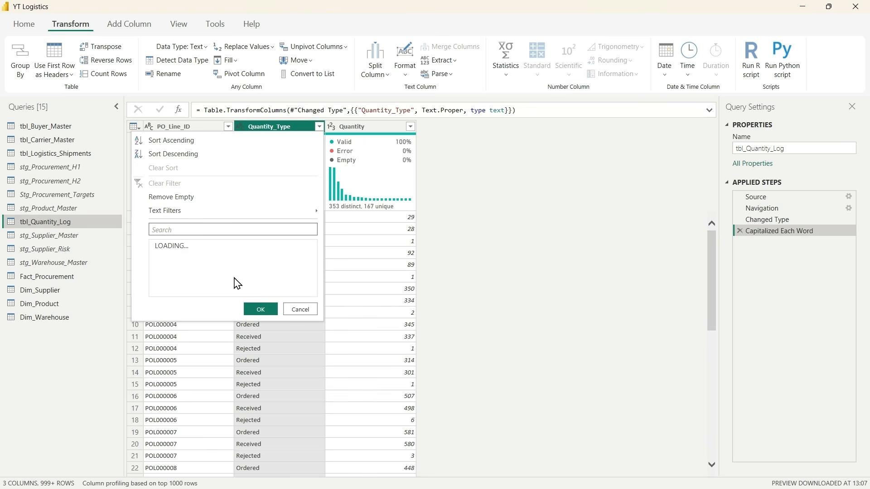
left_click(301, 309)
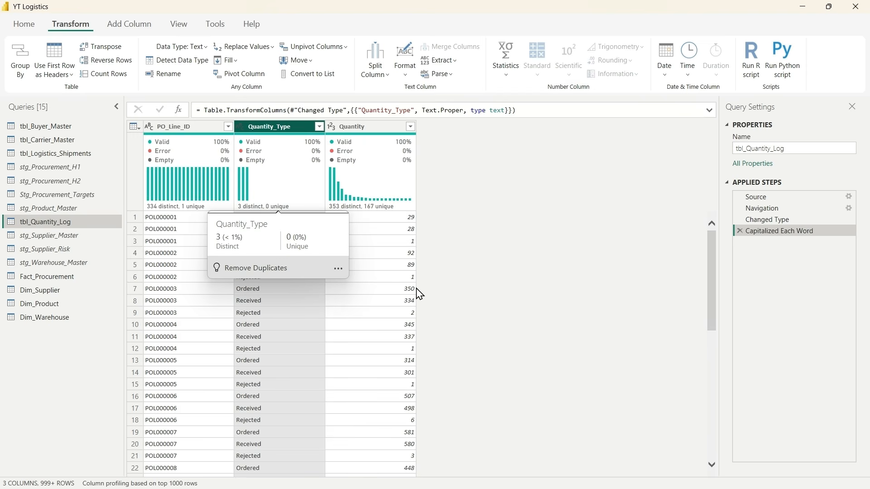
left_click(302, 337)
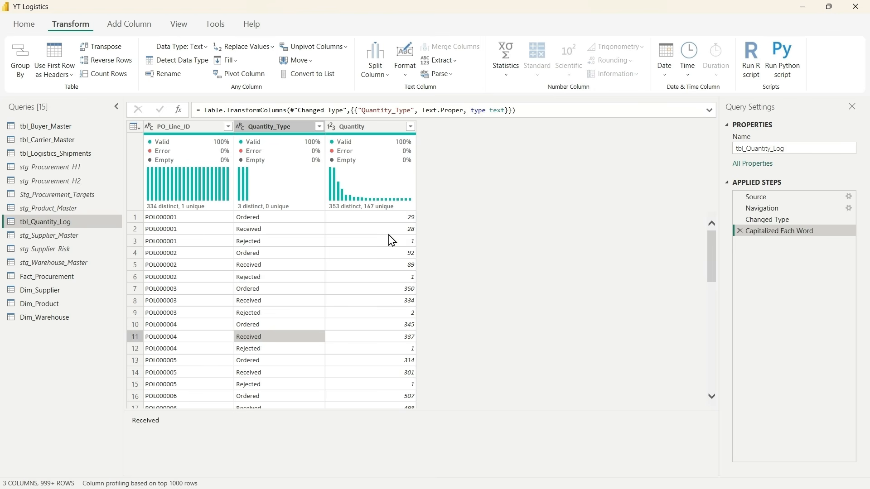
left_click(447, 203)
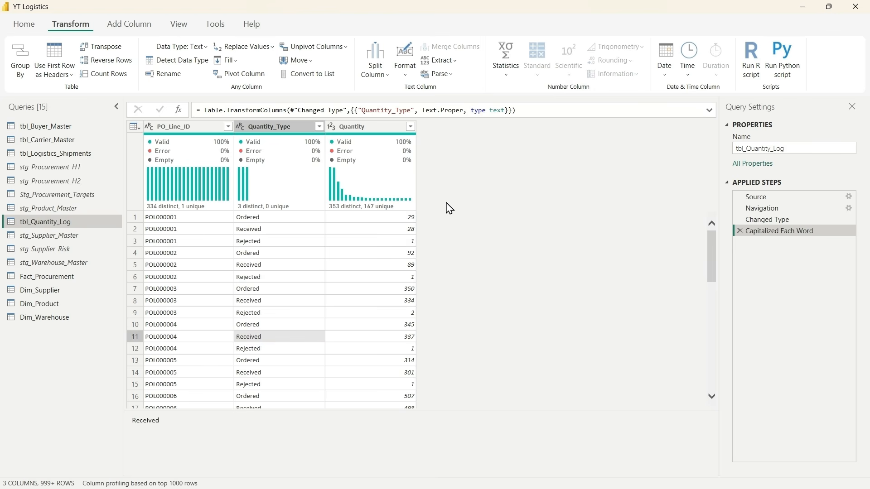
Step: Pivot the Quantity_Type column with Quantity as the values column and the aggregate function set to Don't Aggregate
left_click(268, 128)
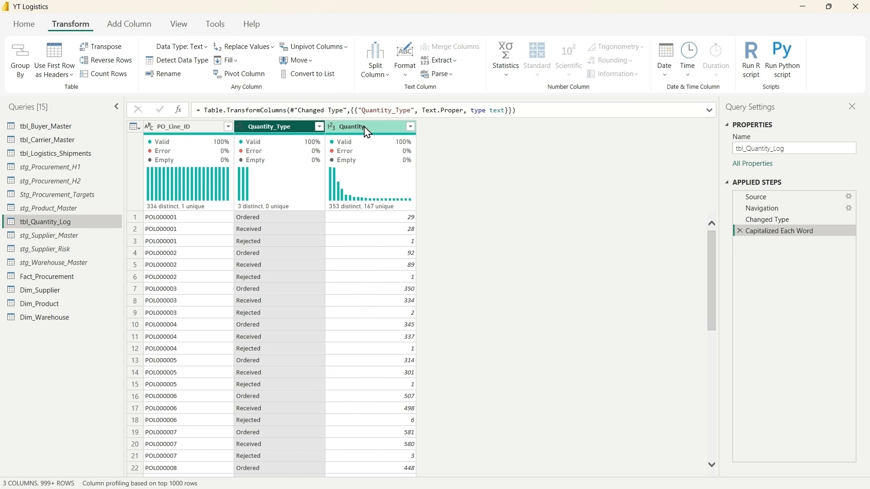
key("Left")
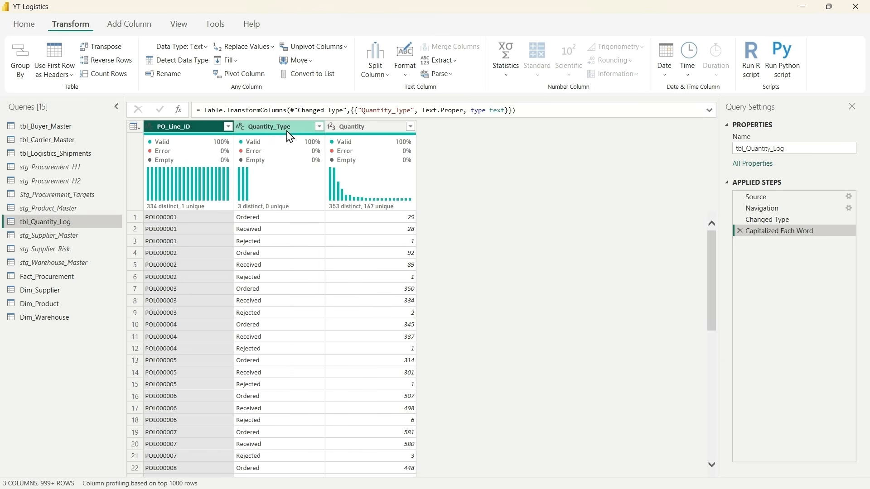
left_click(295, 130)
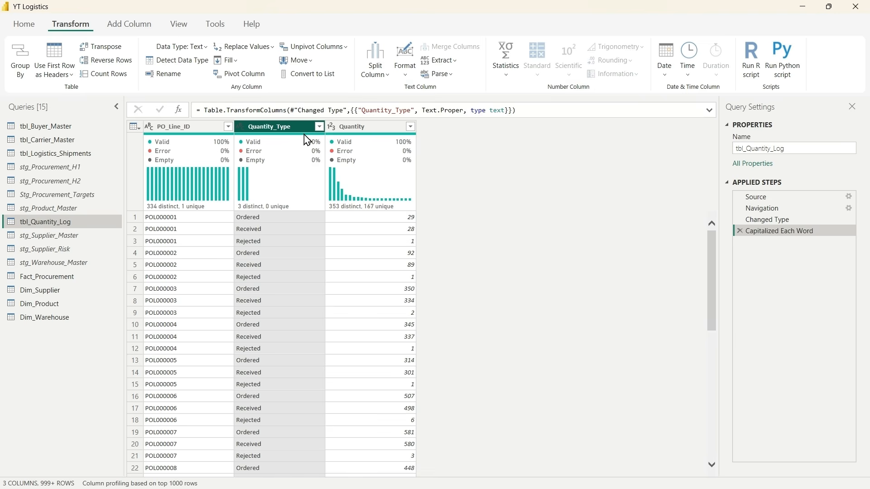
left_click(239, 79)
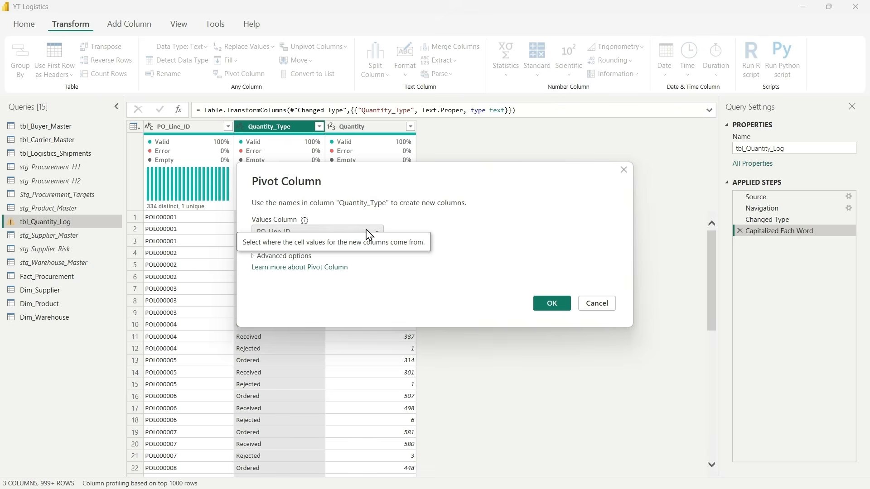
left_click(368, 233)
left_click(317, 257)
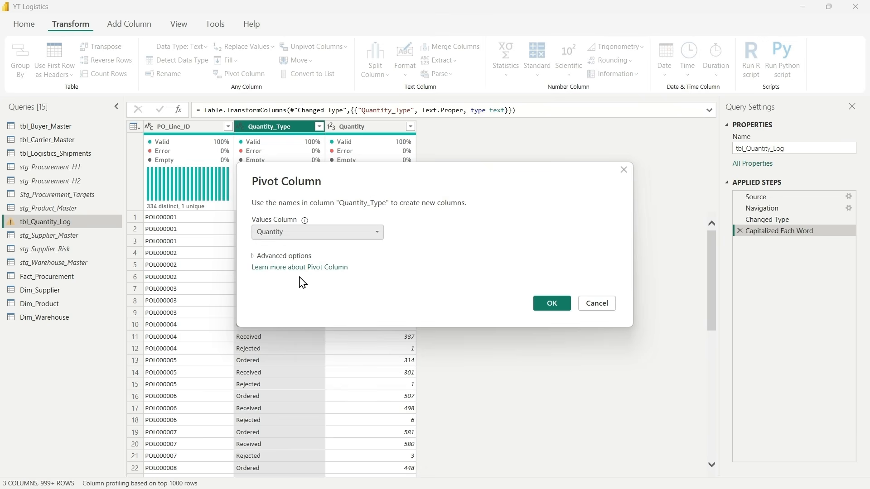
left_click(253, 258)
left_click(298, 283)
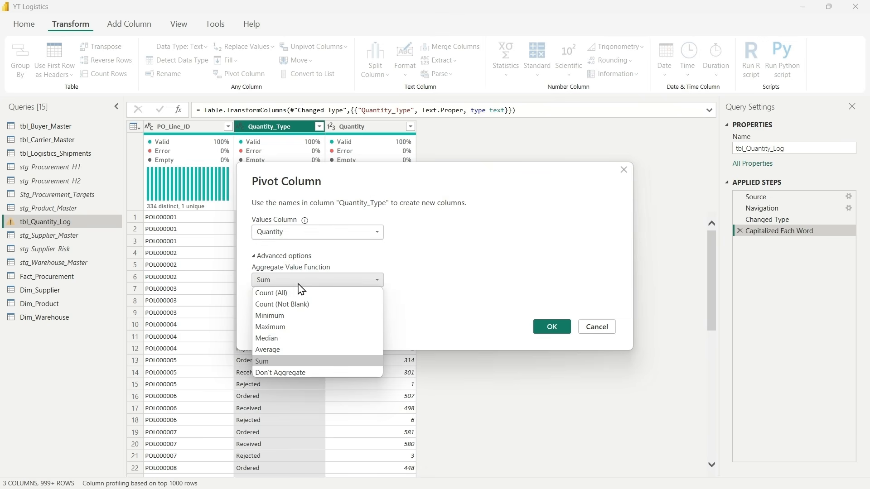
left_click(272, 374)
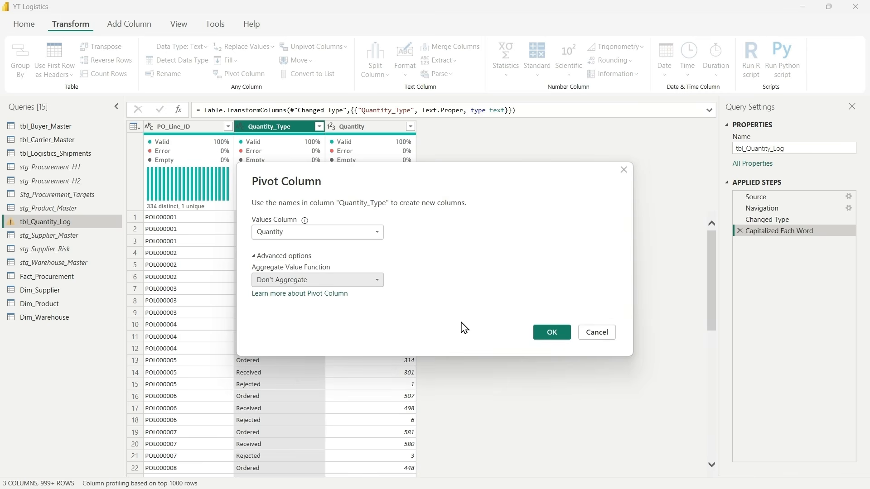
left_click(551, 334)
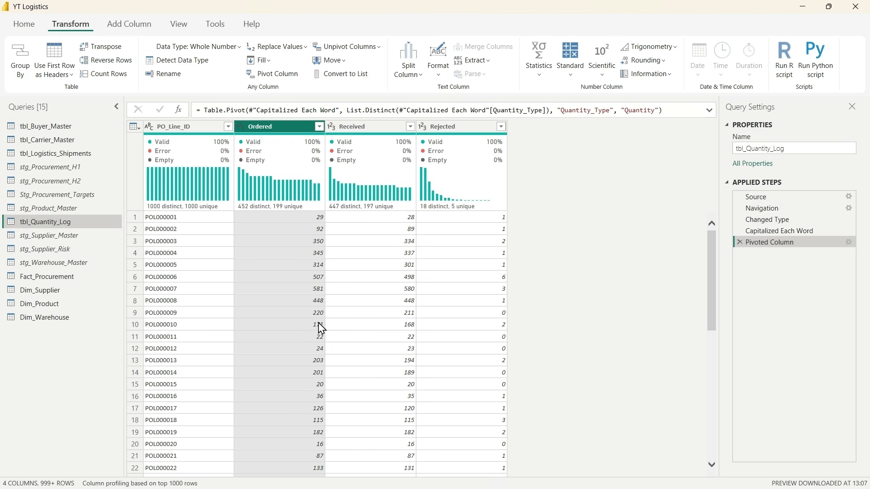
Step: Rename the pivoted Ordered column as Ordered_Qty
mouse_move(384, 175)
double_click(279, 127)
left_click(279, 127)
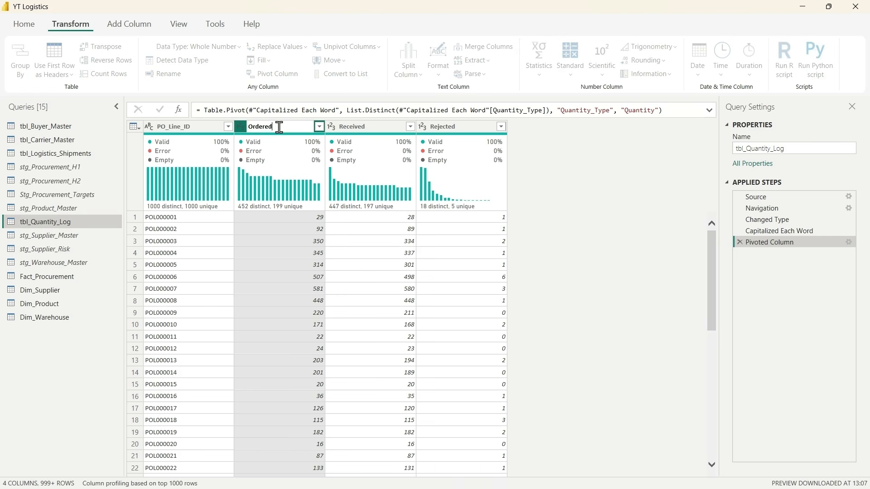
type("_Qty")
key("Return")
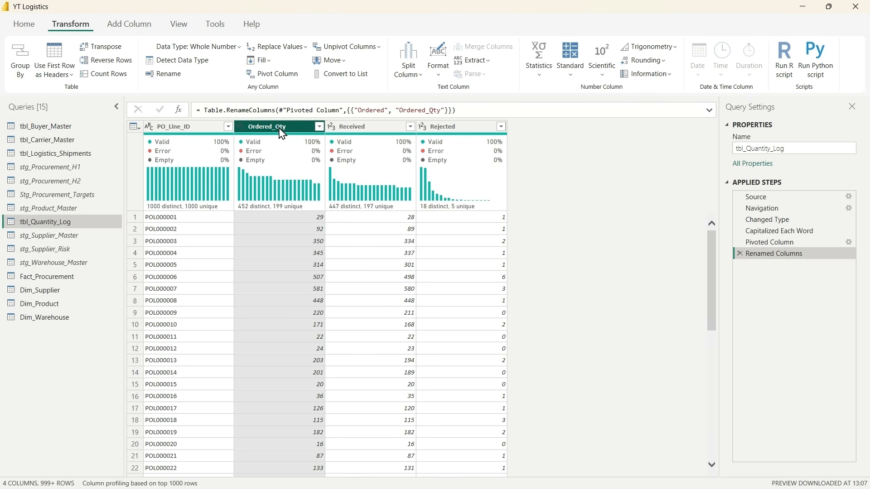
Step: Rename the pivoted Received column as Received_Qty
double_click(372, 127)
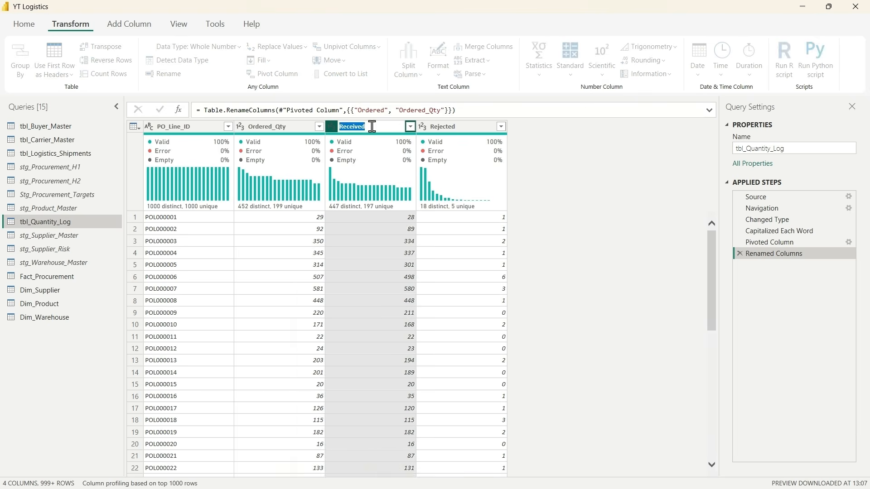
key("End")
type("_Qty")
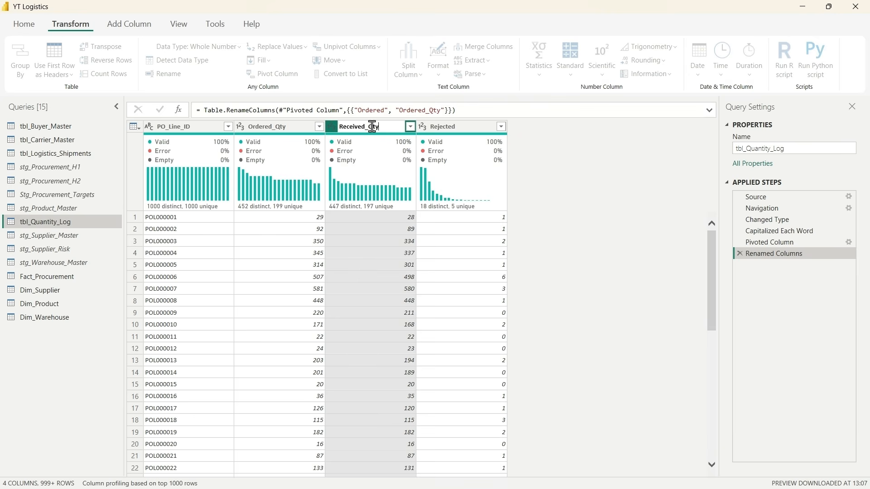
key("Return")
Step: Rename the pivoted Rejected column as Rejected_Qty
double_click(466, 129)
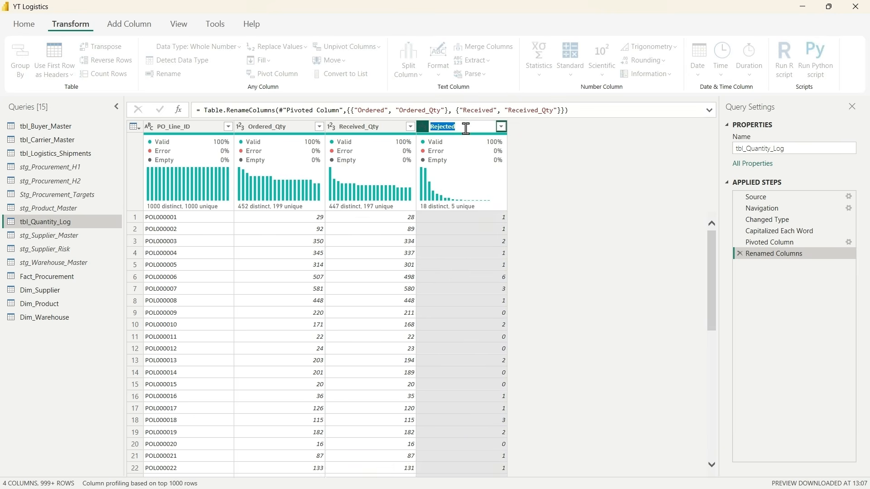
left_click(465, 129)
type("_Qty")
key("Return")
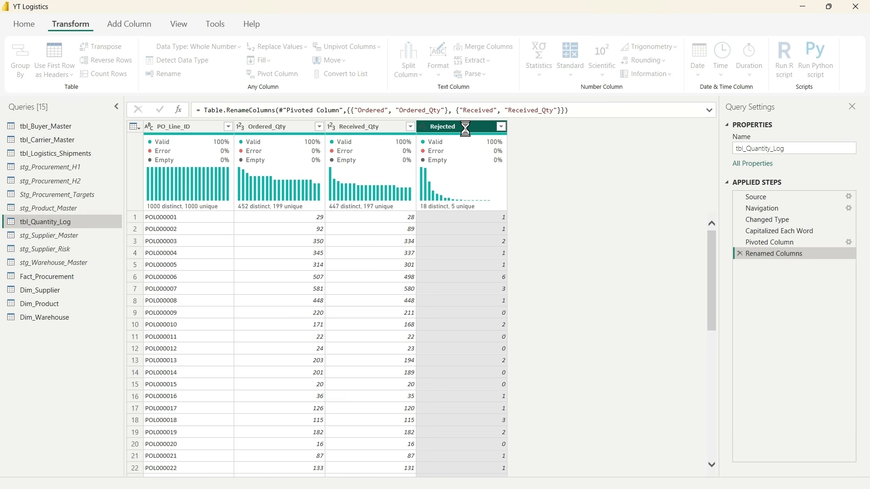
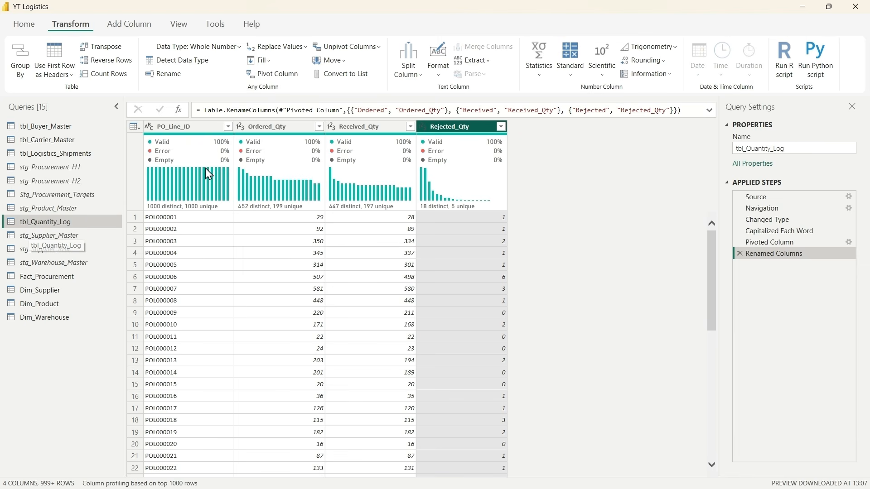
Step: Rename the tbl_Quantity_Log query as Stg_Quantity_Log
double_click(29, 222)
left_click(67, 221)
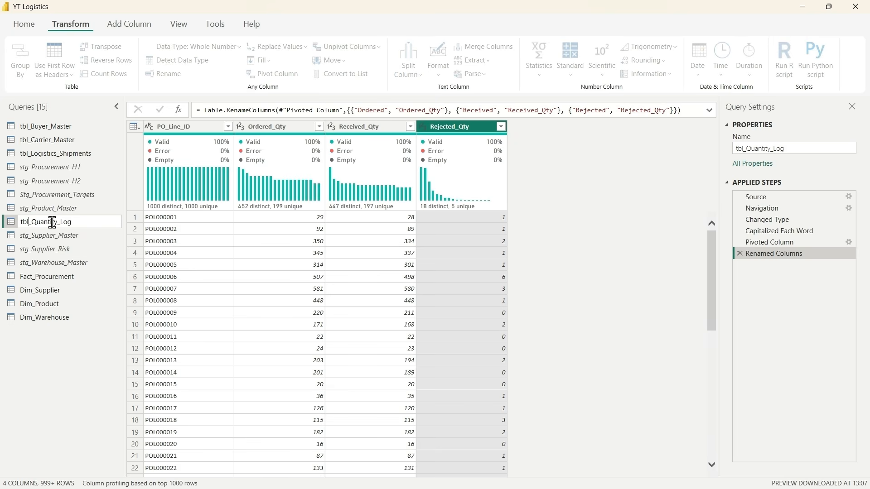
key("BackSpace")
key("BackSpace")
key("BackSpace")
type("Stg")
key("Return")
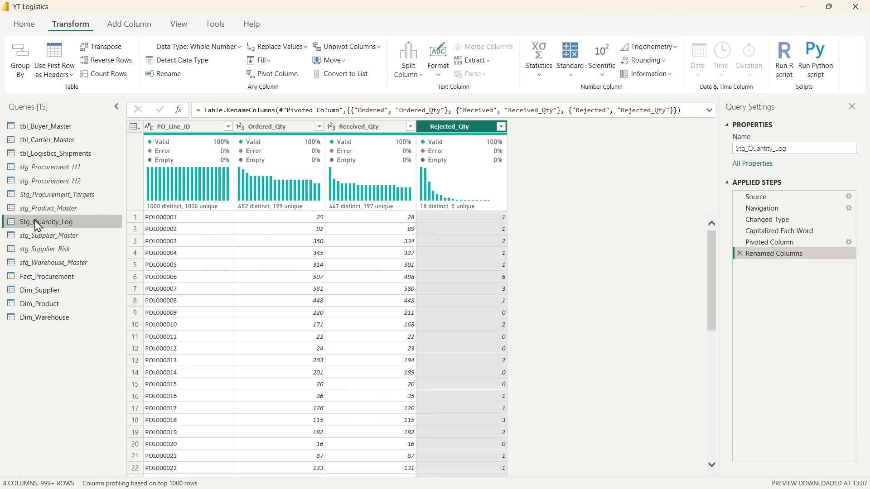
Step: Merge Stg_Quantity_Log into Fact_Procurement with a Left Outer join, matching PO_Line_ID in both tables
left_click(60, 278)
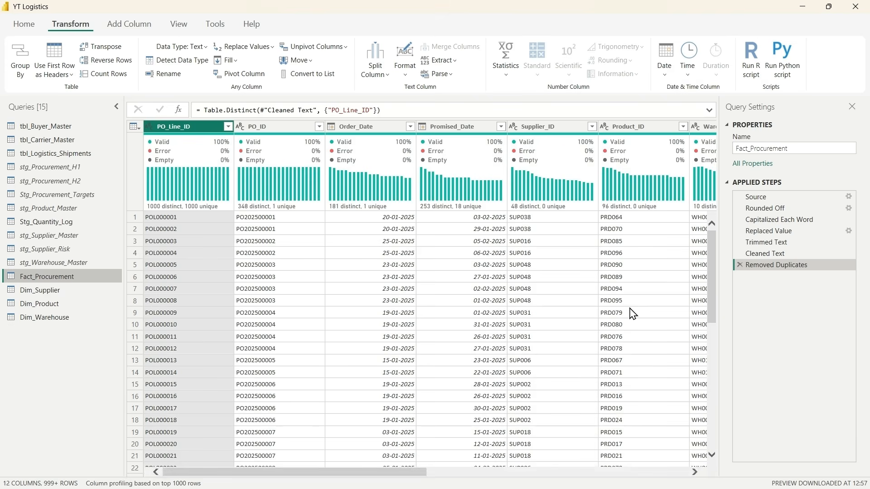
left_click(22, 26)
left_click(764, 47)
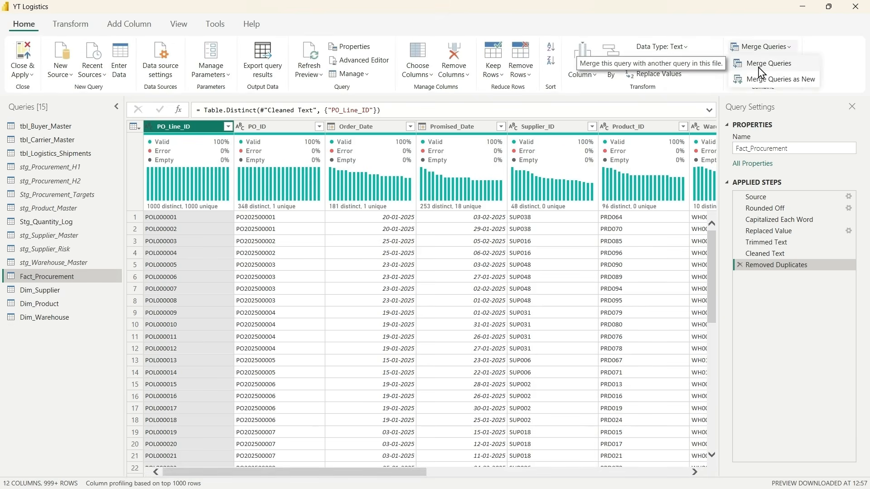
left_click(766, 64)
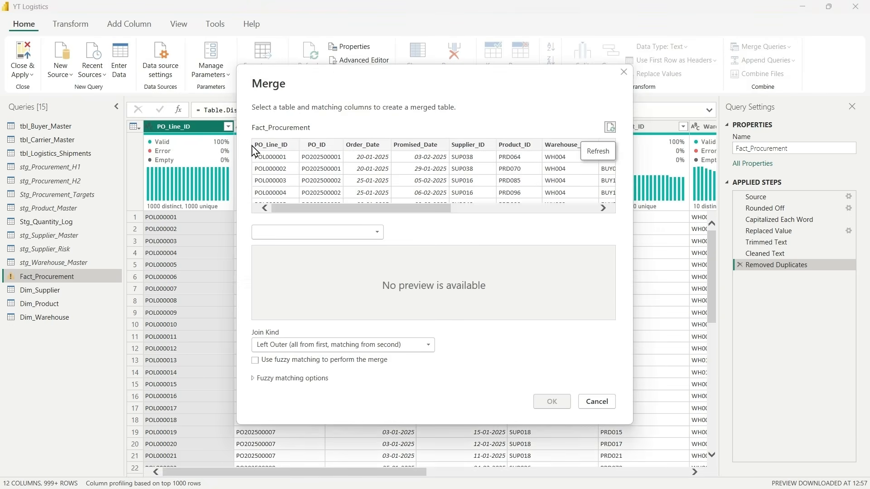
left_click(336, 234)
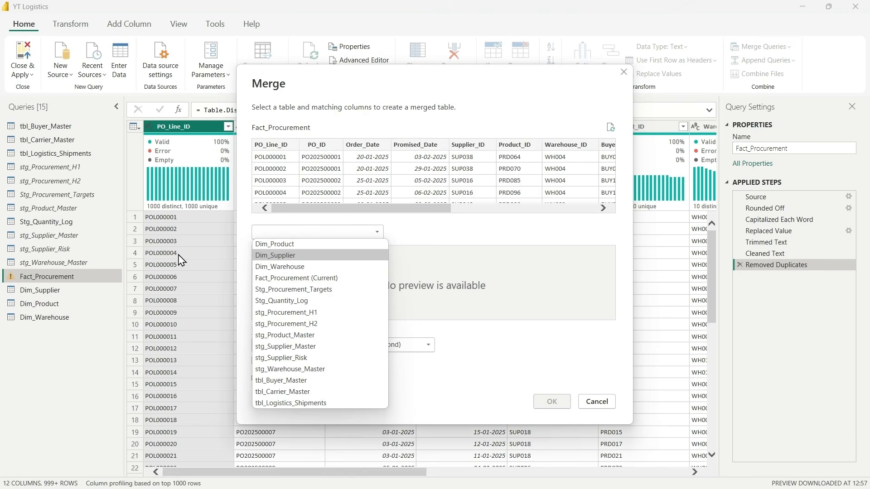
left_click(286, 302)
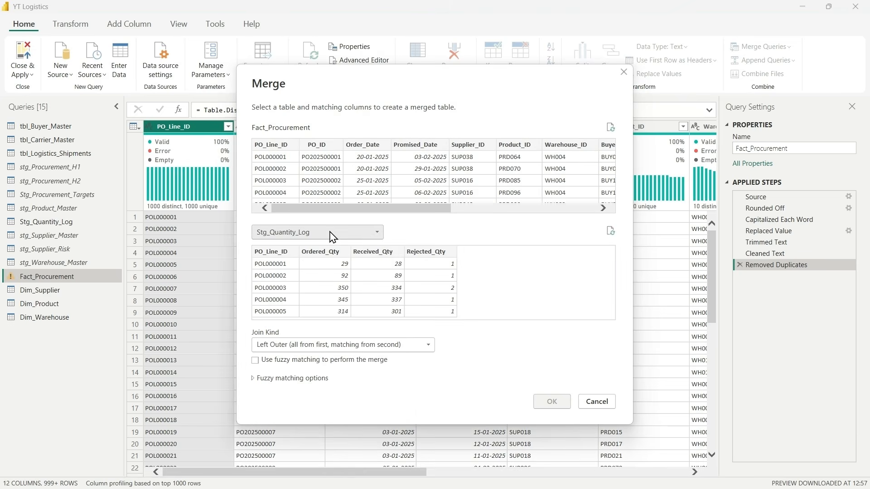
left_click(273, 154)
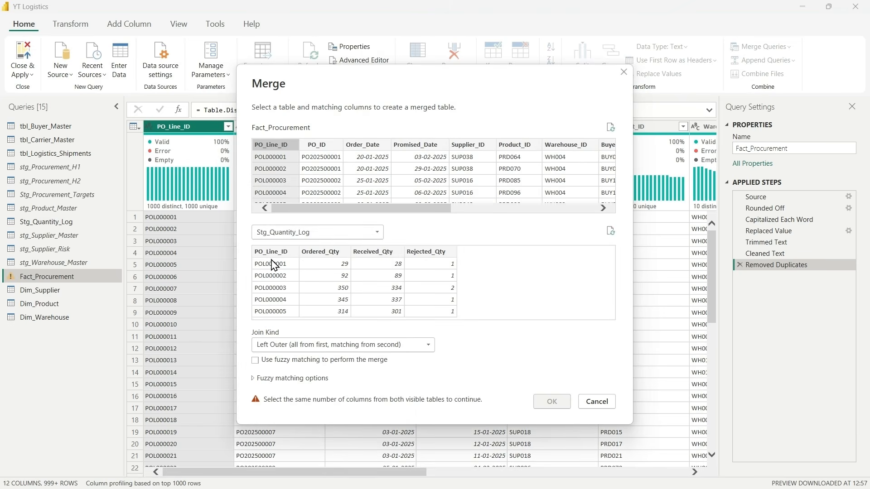
left_click(273, 265)
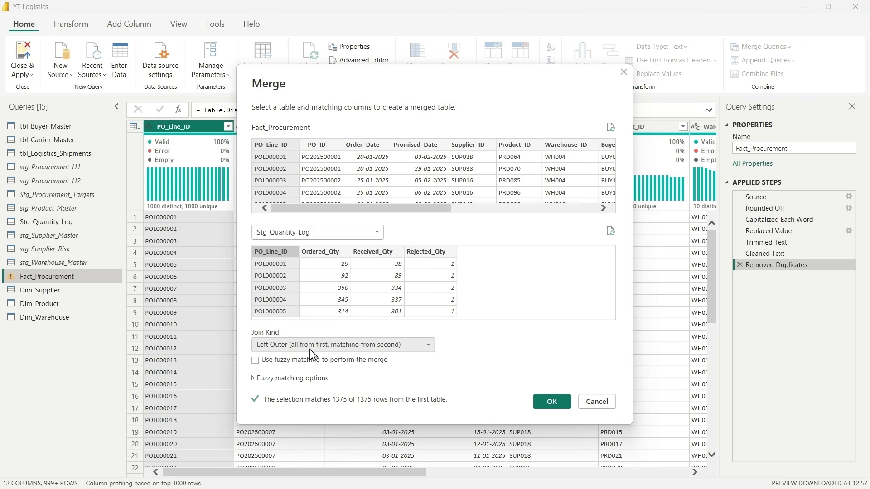
left_click(553, 402)
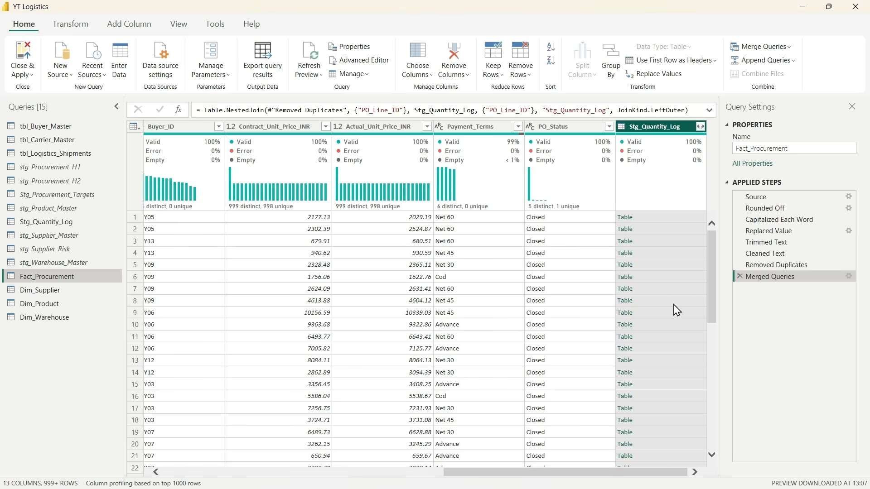
Step: Expand the merged Stg_Quantity_Log column to Ordered_Qty, Received_Qty and Rejected_Qty, without PO_Line_ID and without the original column name as prefix
left_click(700, 127)
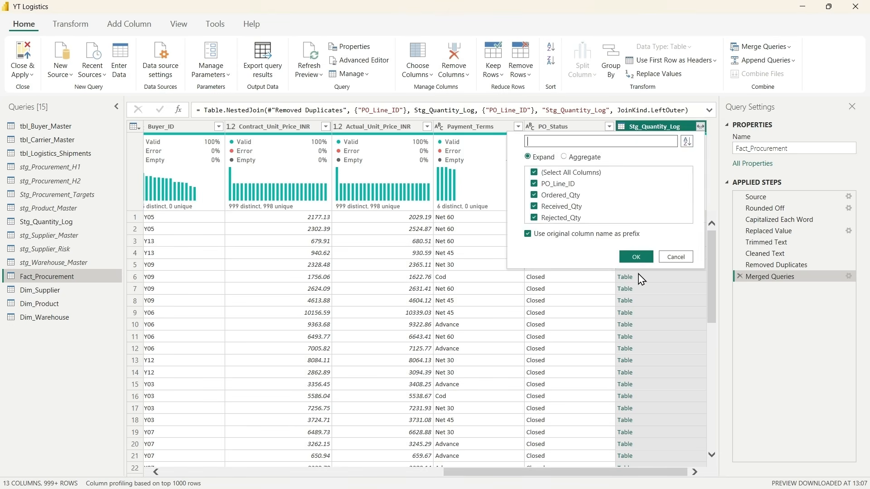
left_click(534, 184)
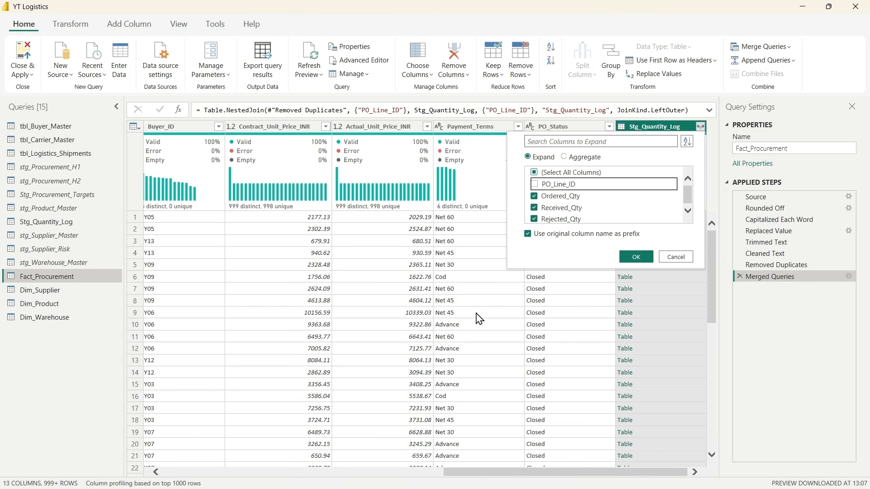
scroll(479, 319, "down", 8)
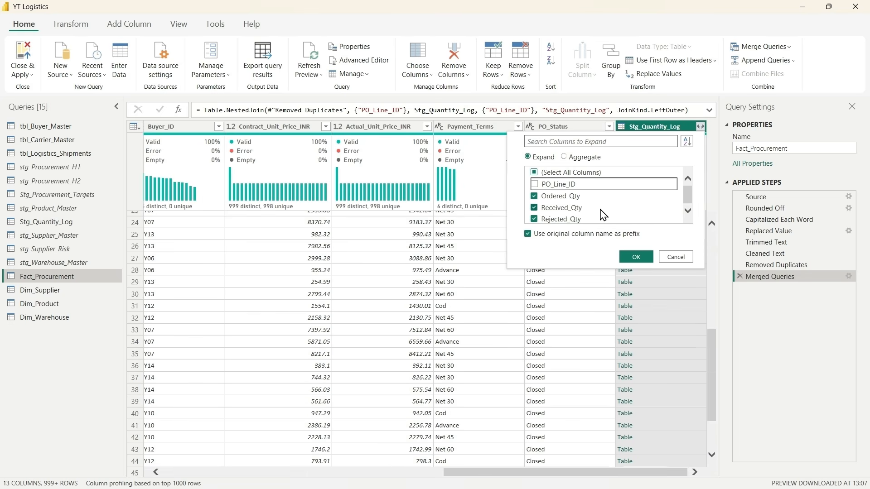
left_click(529, 234)
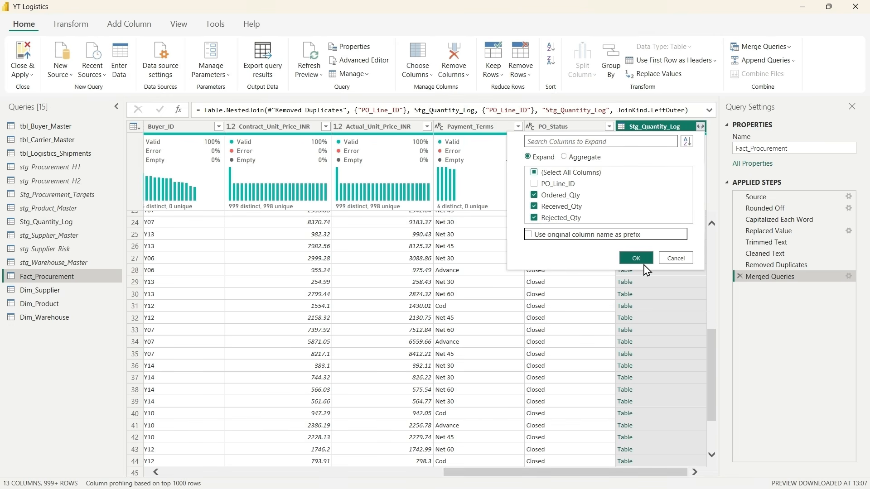
left_click(636, 258)
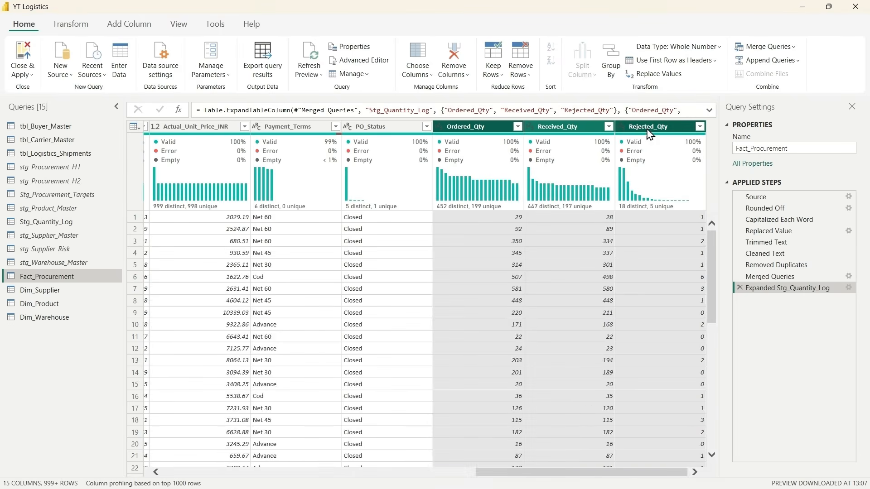
left_click(388, 130)
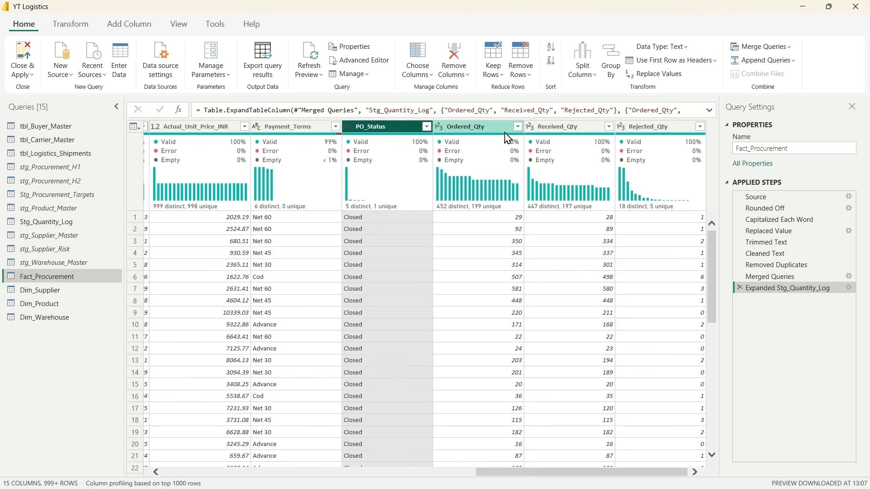
Step: Disable loading of the Stg_Quantity_Log query
scroll(199, 252, "left", 10)
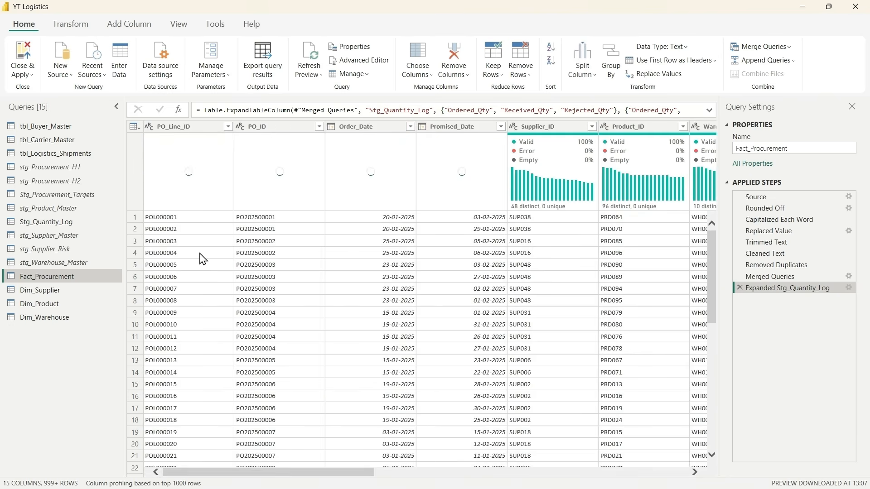
right_click(44, 222)
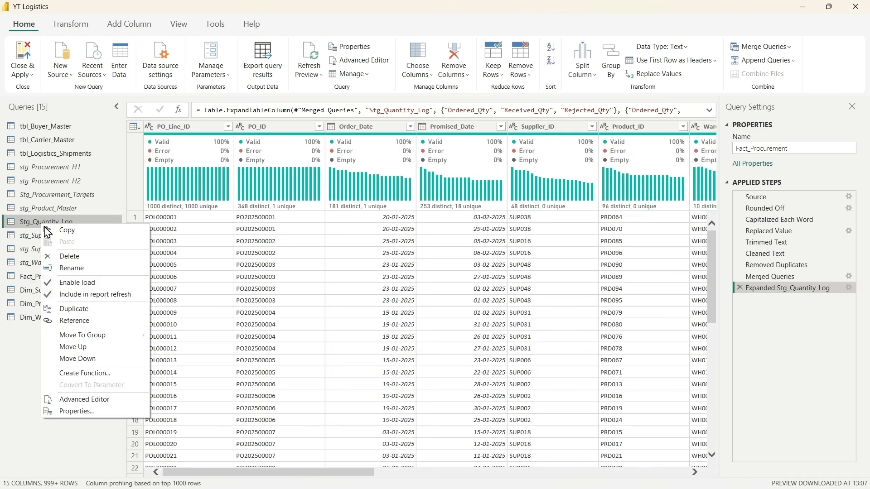
left_click(93, 285)
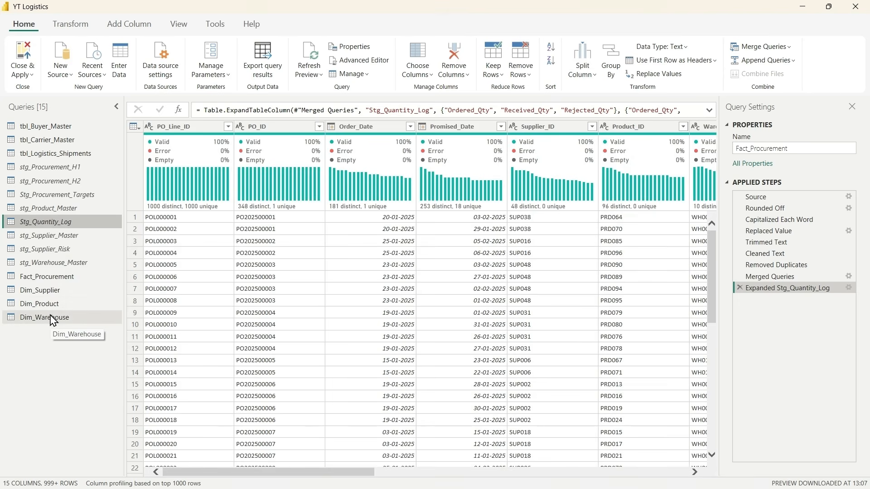
Step: Trim and clean the text in the Shipment_ID and PO_Line_ID columns of tbl_Logistics_Shipments
left_click(50, 153)
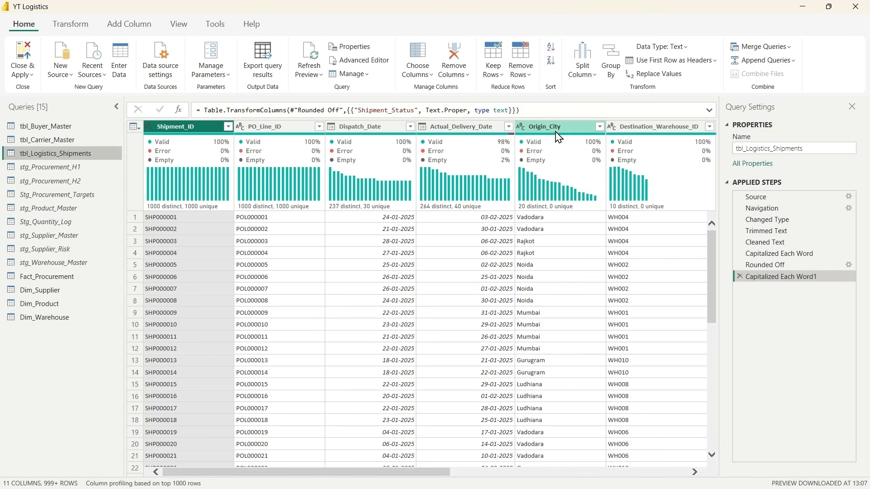
left_click(267, 127)
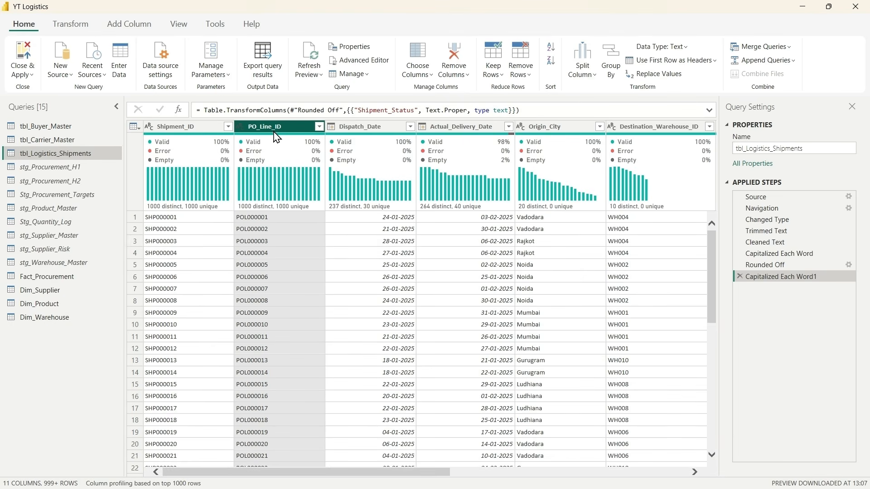
key("shift+Left")
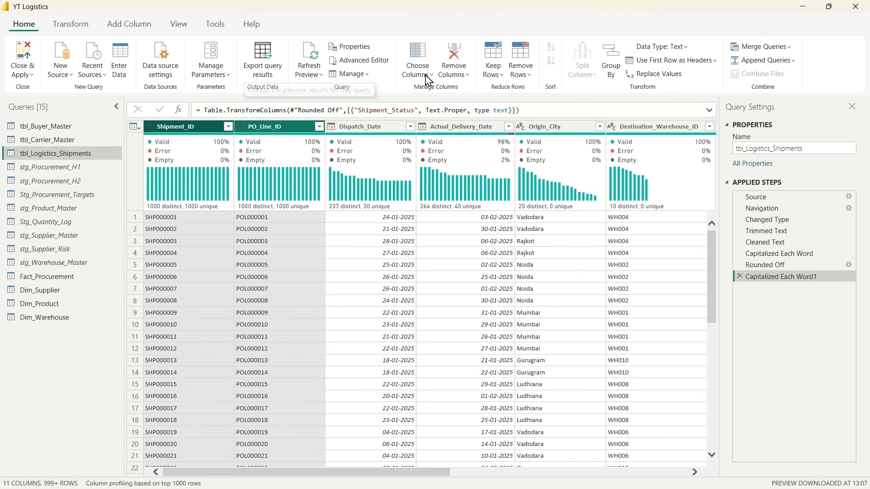
left_click(71, 25)
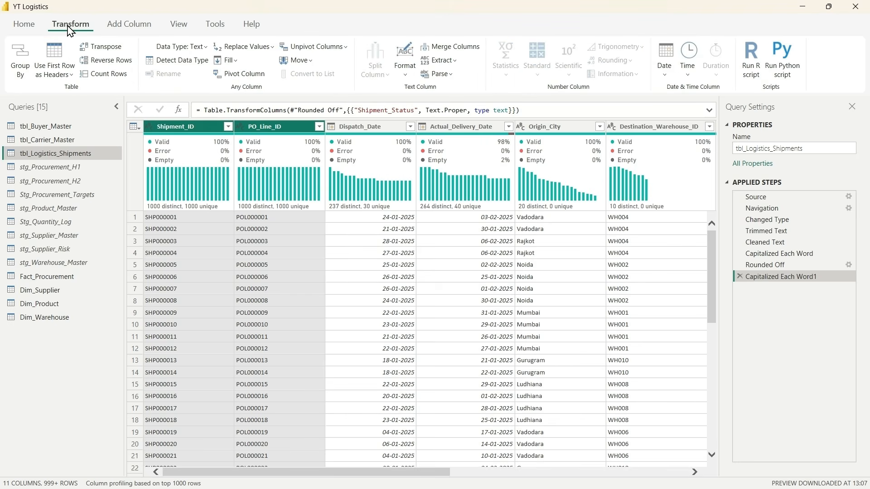
left_click(399, 80)
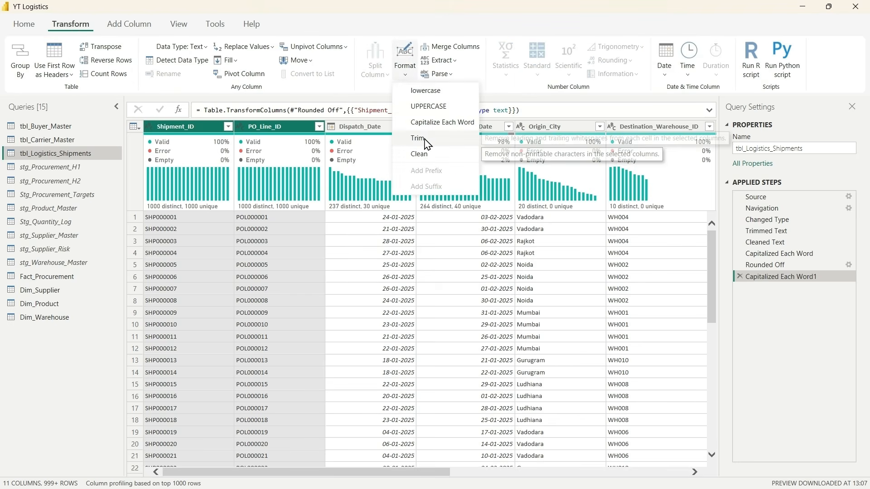
left_click(418, 138)
left_click(402, 84)
left_click(417, 151)
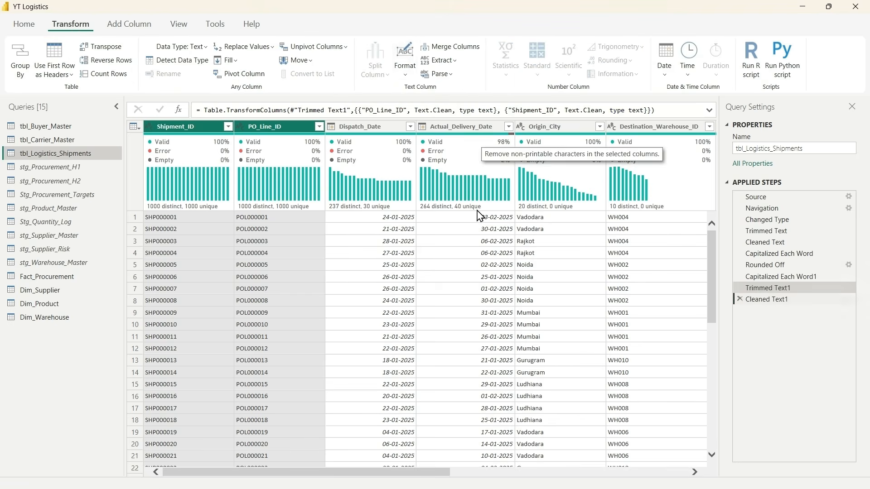
Step: Examine the distinct Freight_Cost_INR values in the shipments table's filter list without applying a filter
scroll(415, 219, "right", 1)
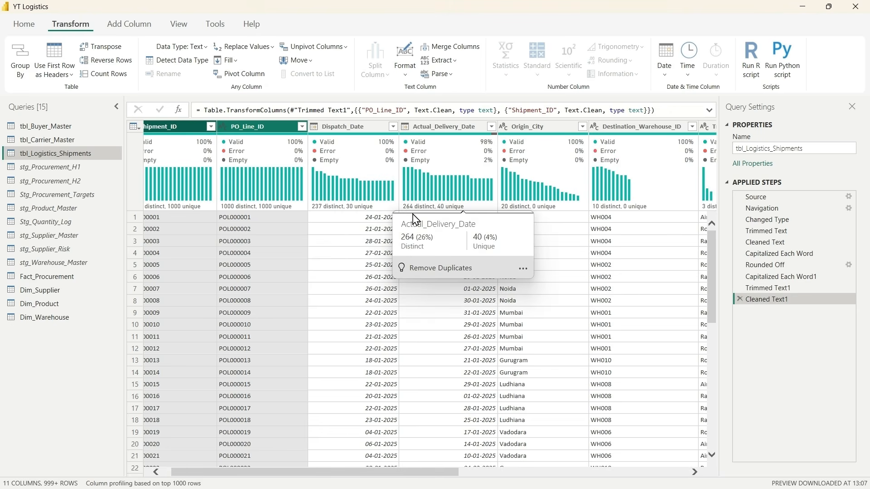
scroll(572, 306, "right", 5)
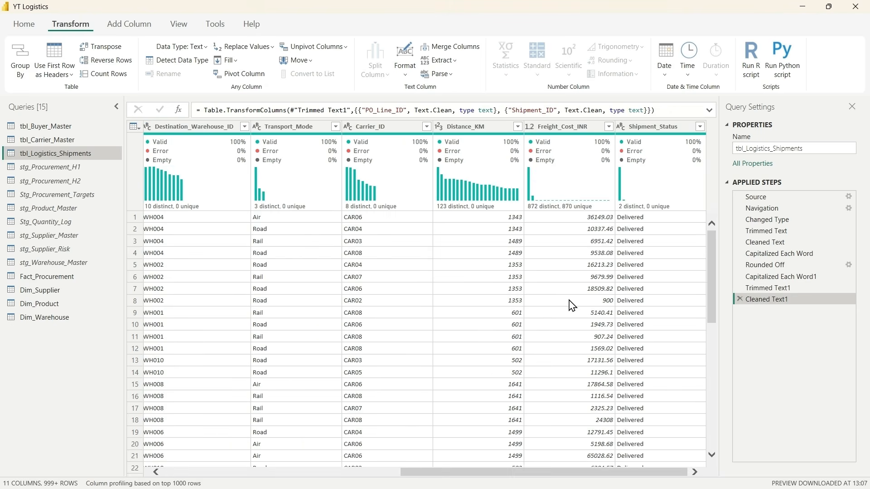
left_click(514, 148)
left_click(608, 127)
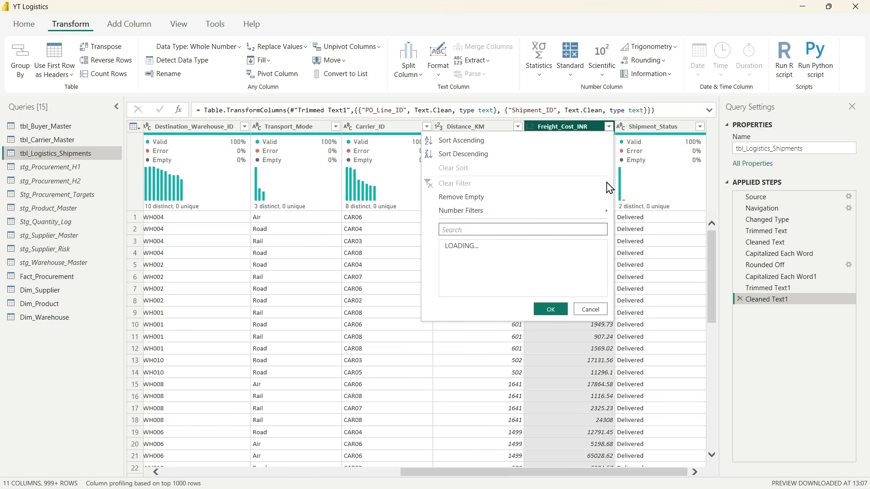
scroll(553, 372, "down", 20)
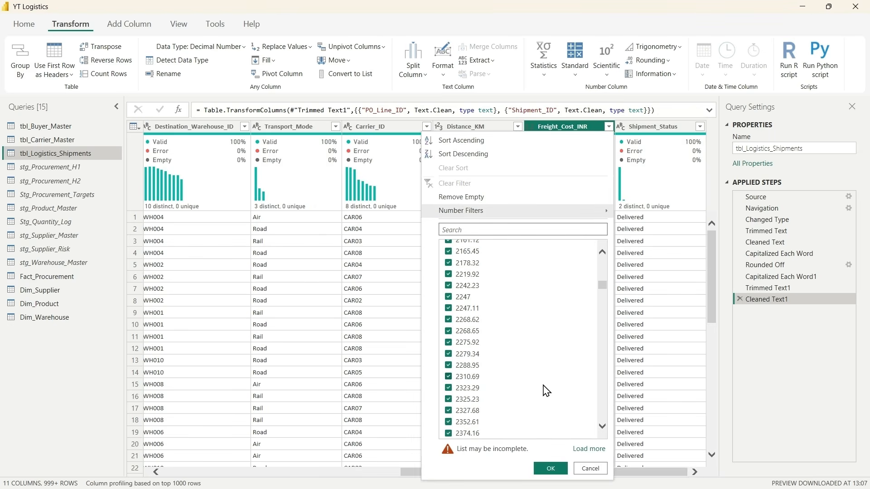
scroll(548, 394, "down", 20)
scroll(544, 381, "up", 20)
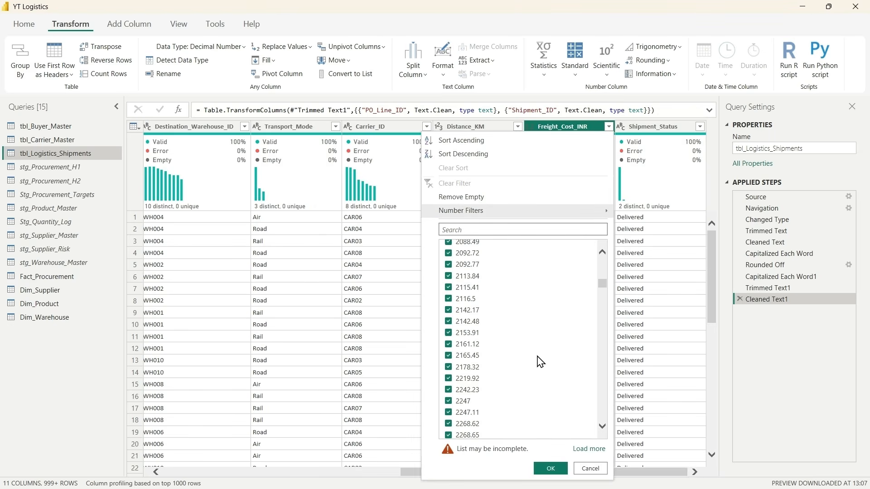
scroll(539, 362, "up", 20)
scroll(539, 362, "down", 1)
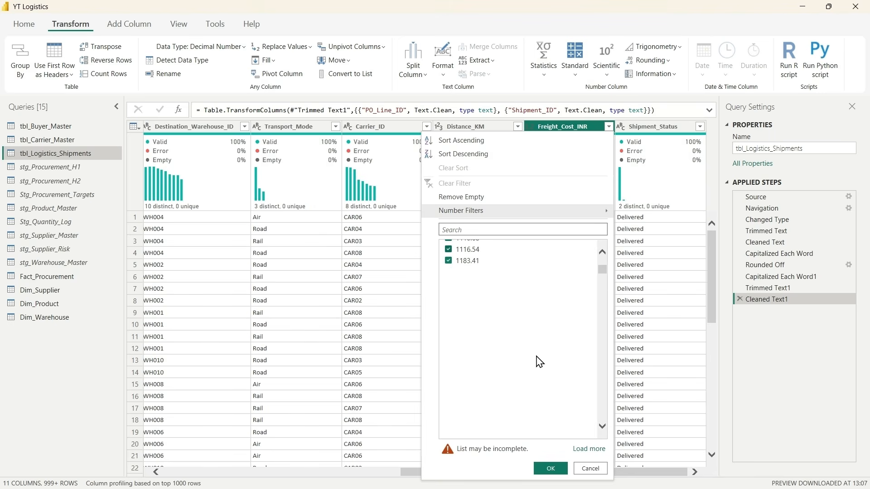
scroll(539, 362, "down", 20)
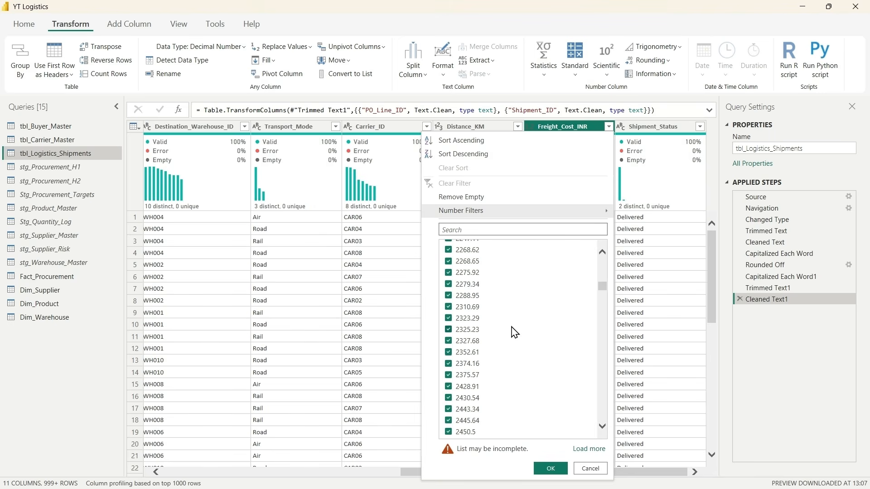
left_click(590, 469)
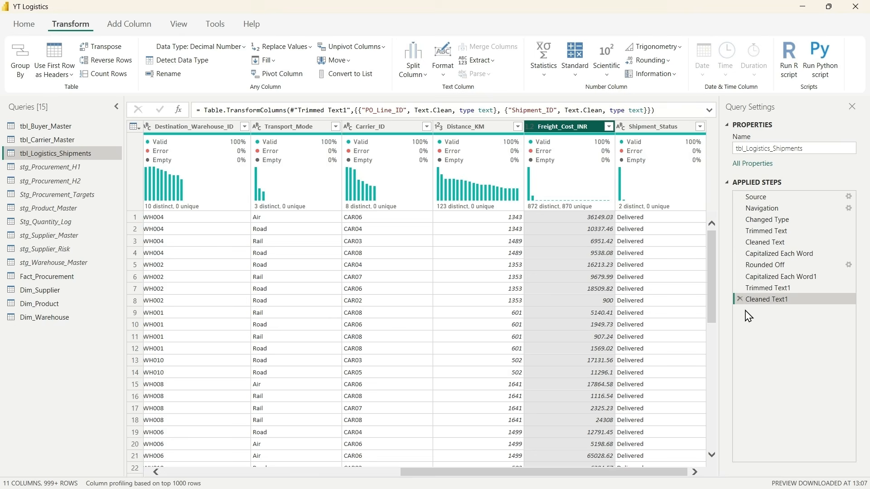
Step: Delete the Cleaned Text1, Trimmed Text1 and Capitalized Each Word1 applied steps from tbl_Logistics_Shipments
left_click(740, 299)
left_click(740, 288)
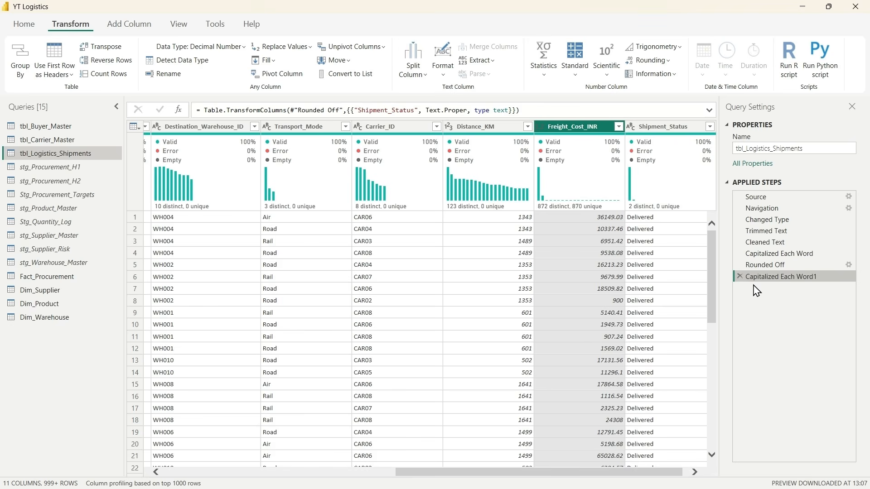
left_click(740, 277)
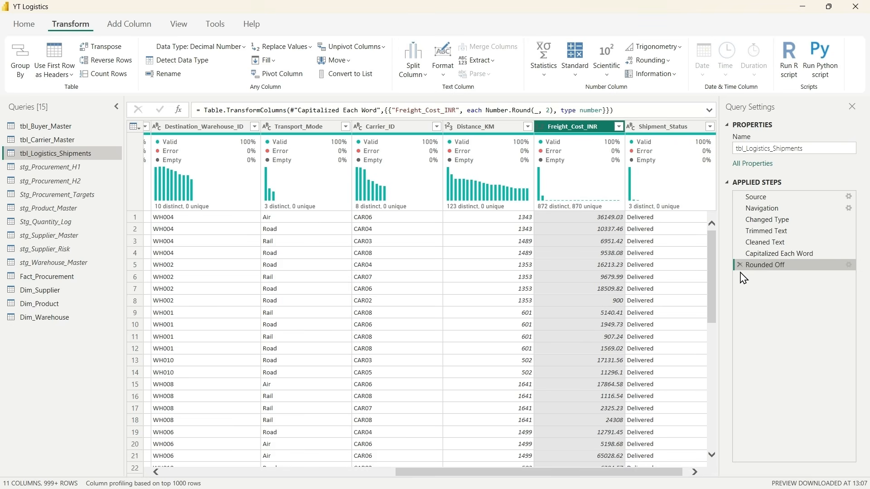
Step: Delete the Rounded Off and Capitalized Each Word applied steps from tbl_Logistics_Shipments
left_click(739, 264)
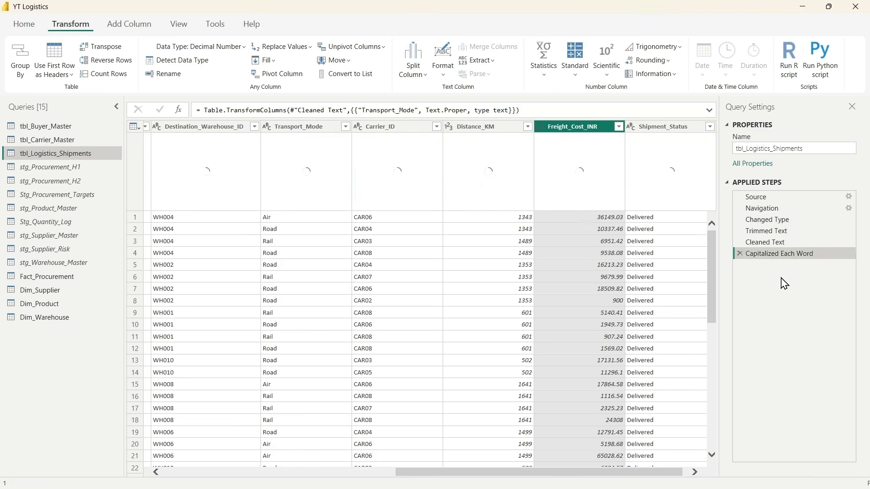
left_click(741, 254)
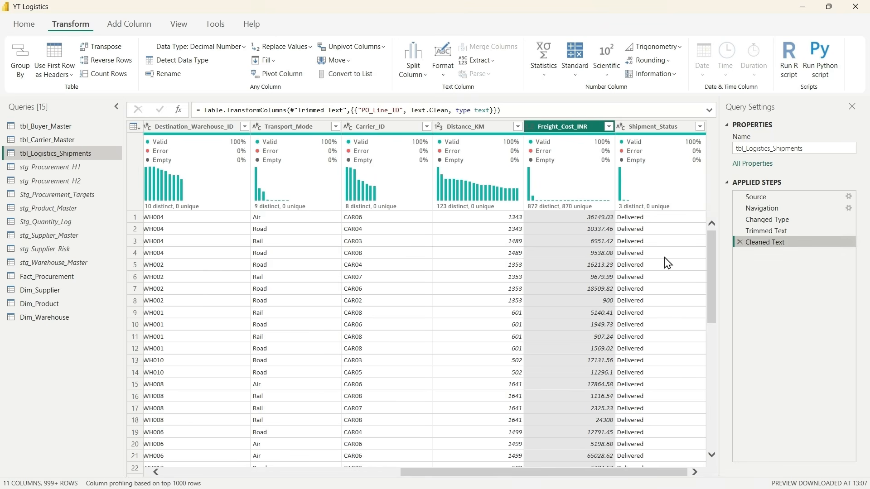
Step: Review the Freight_Cost_INR filter values without filtering, and round the column to 2 decimal places
left_click(609, 127)
scroll(495, 257, "up", 5)
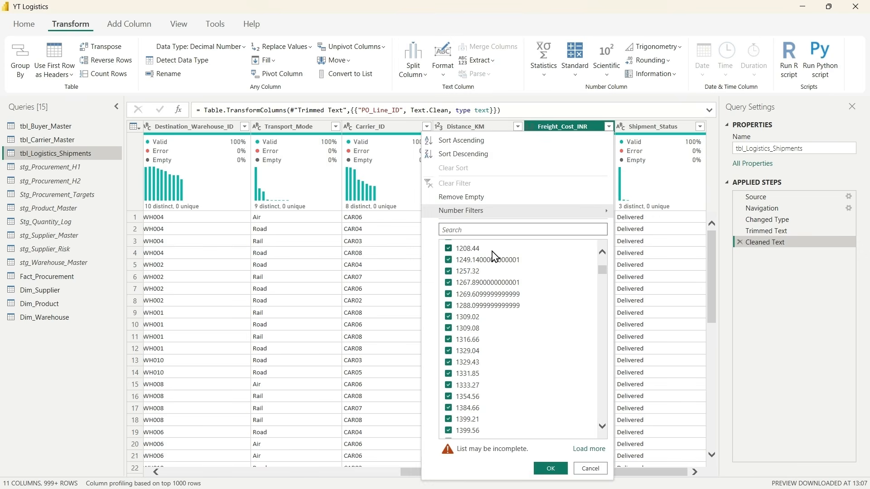
left_click(590, 469)
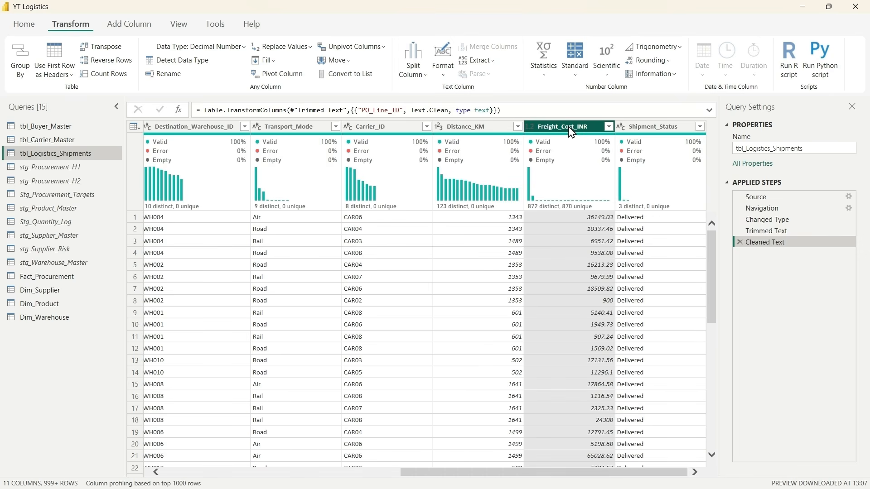
left_click(651, 60)
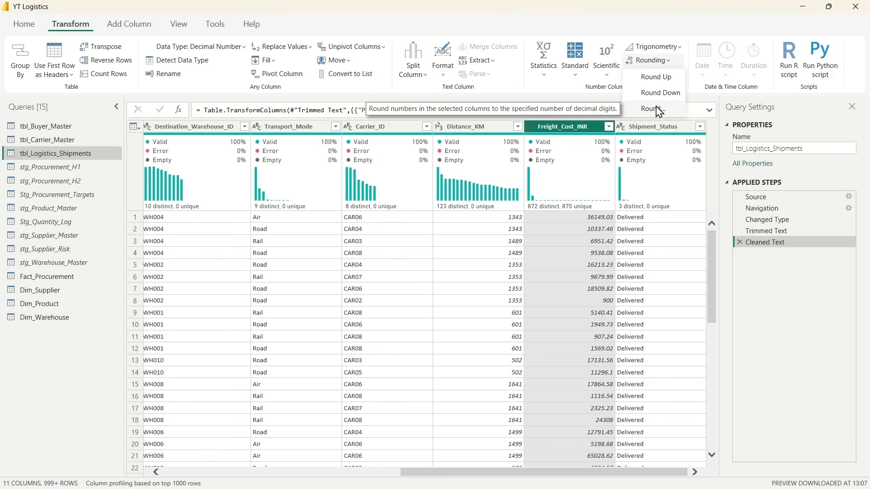
left_click(658, 109)
left_click(324, 257)
type("2")
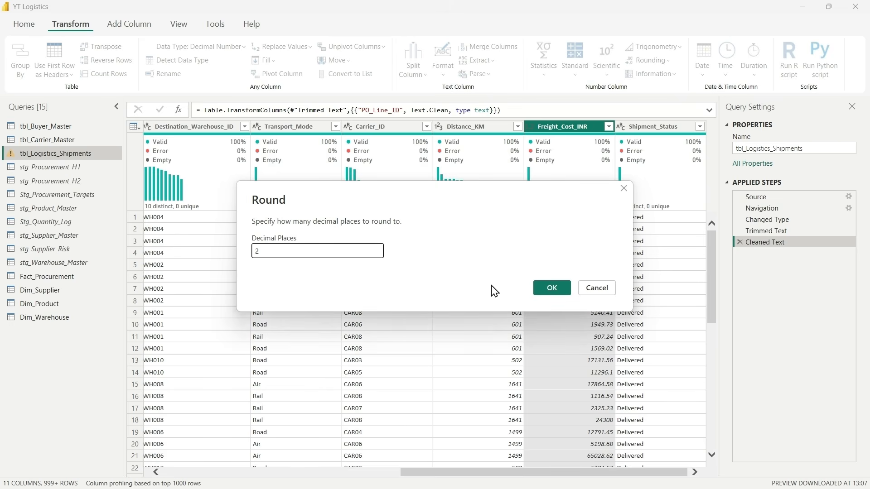
left_click(552, 288)
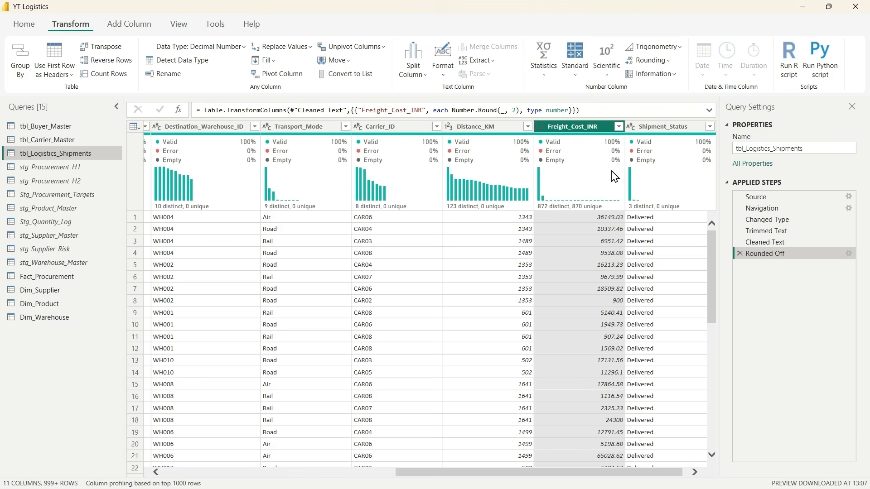
Step: Capitalize each word in the Shipment_Status column, checking its full list of distinct values before and after without filtering
left_click(703, 138)
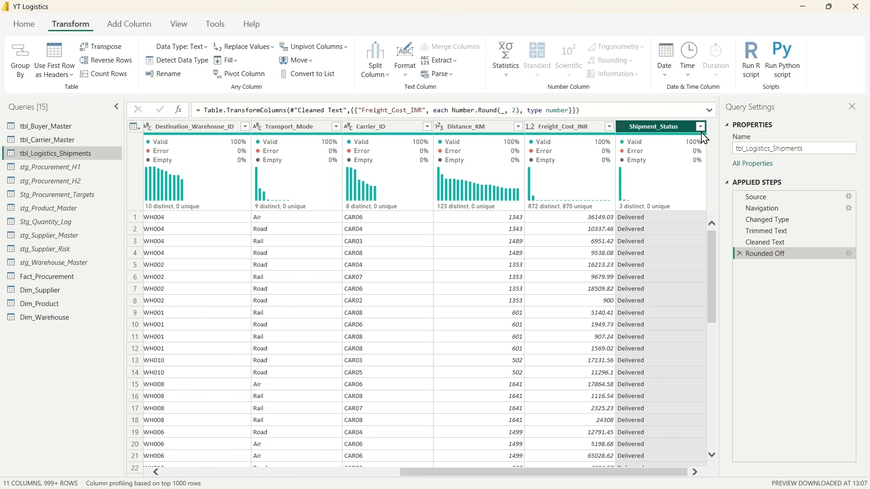
left_click(700, 127)
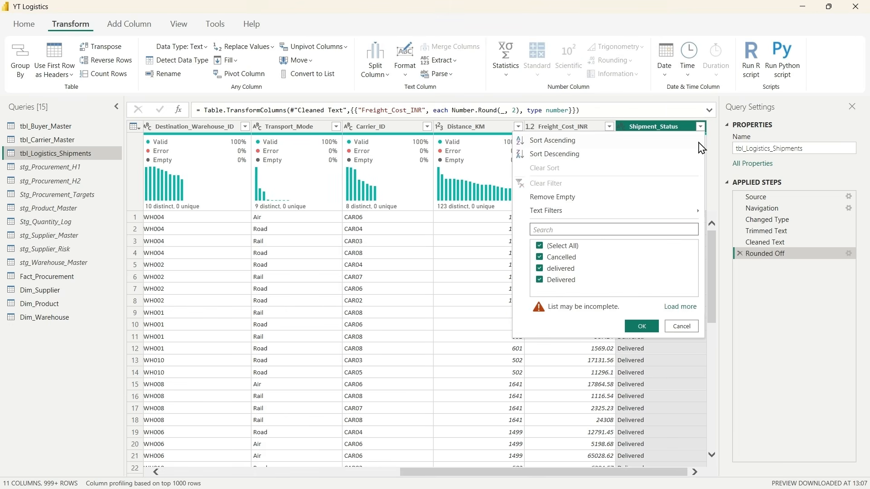
left_click(681, 308)
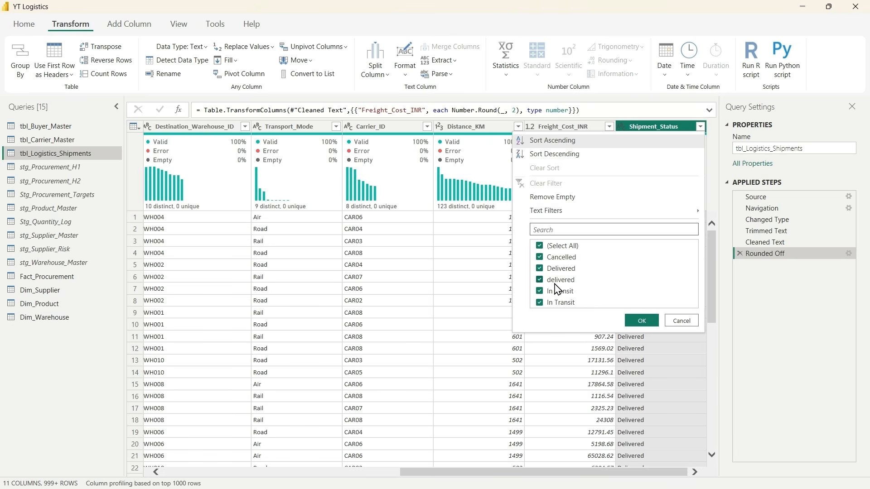
left_click(682, 322)
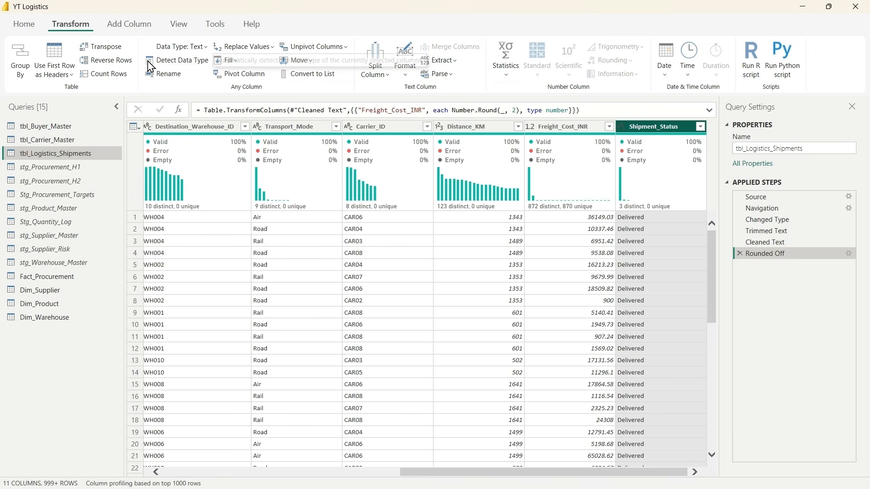
left_click(405, 66)
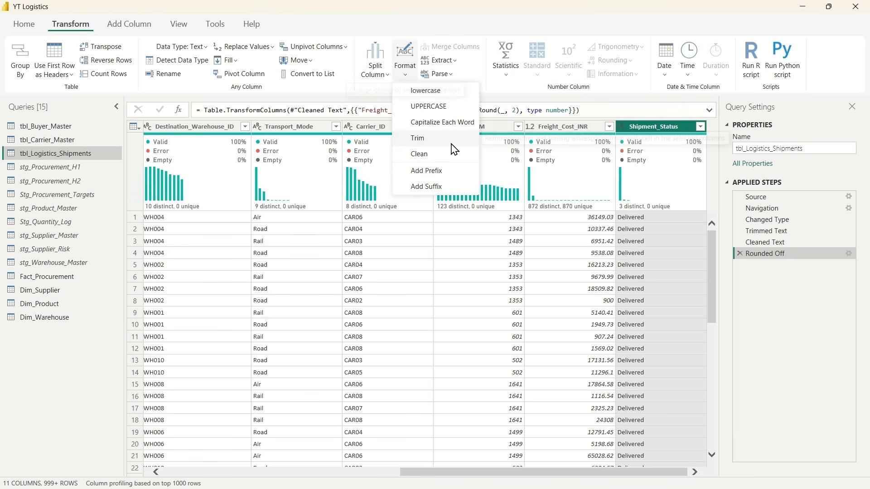
left_click(447, 123)
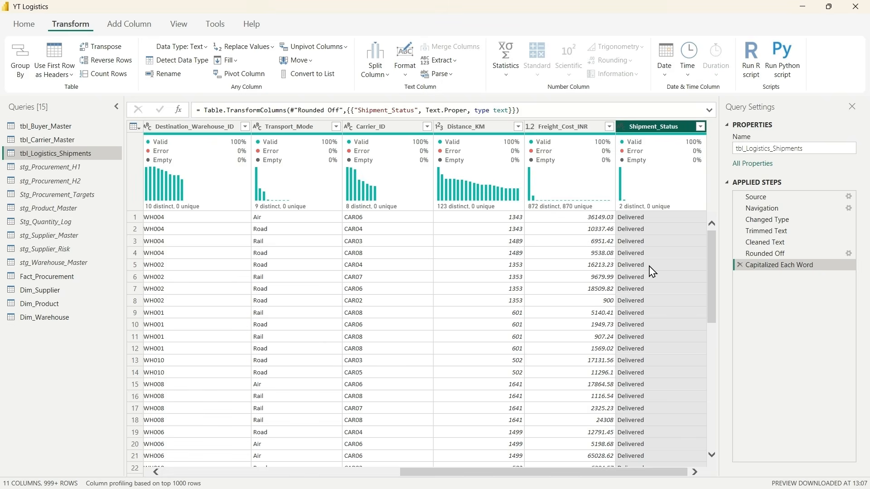
left_click(700, 127)
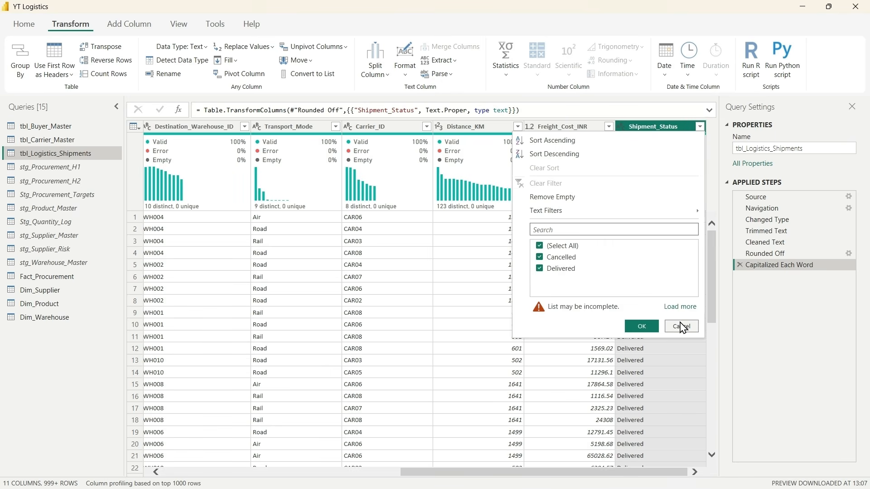
left_click(679, 307)
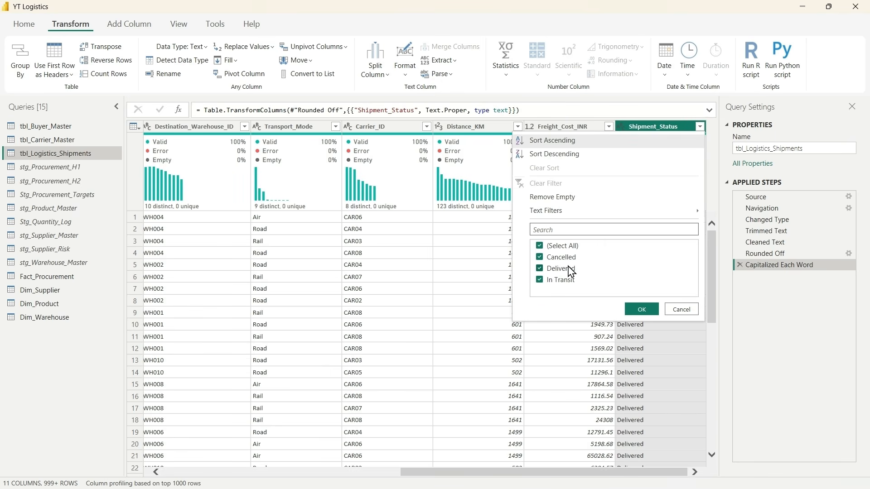
left_click(681, 311)
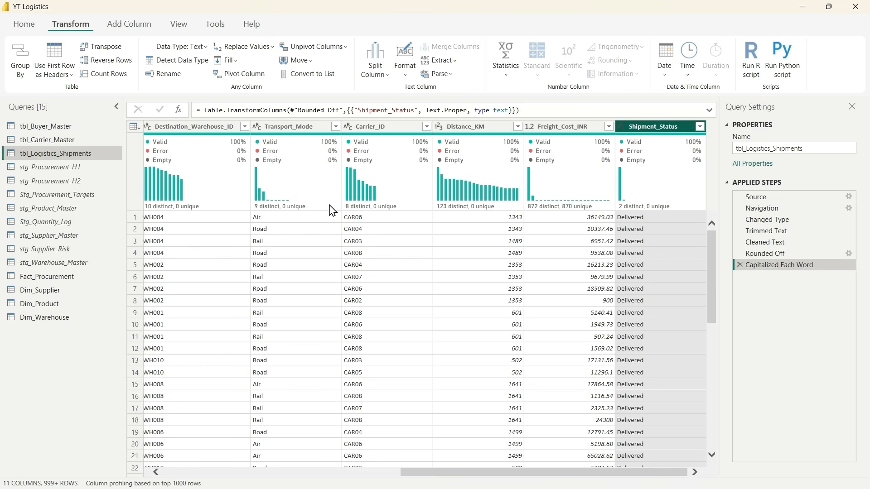
Step: Capitalize each word in the Transport_Mode column and check its distinct values without applying a filter
left_click(276, 128)
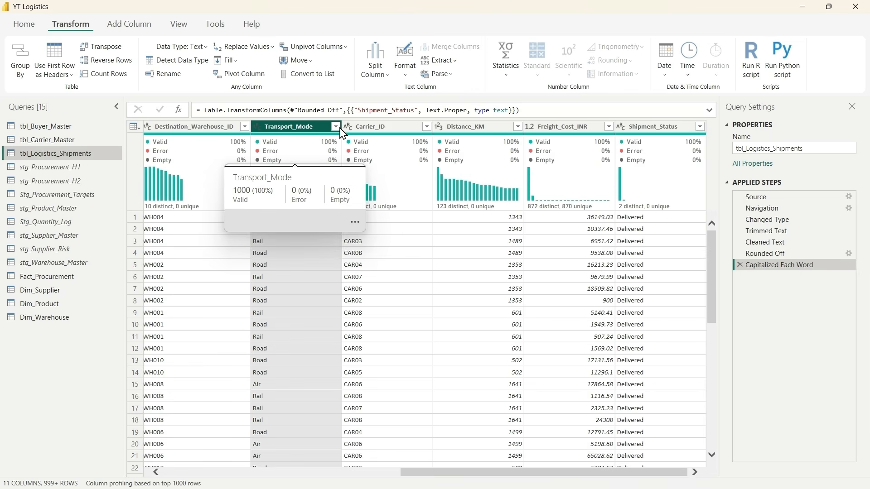
left_click(335, 127)
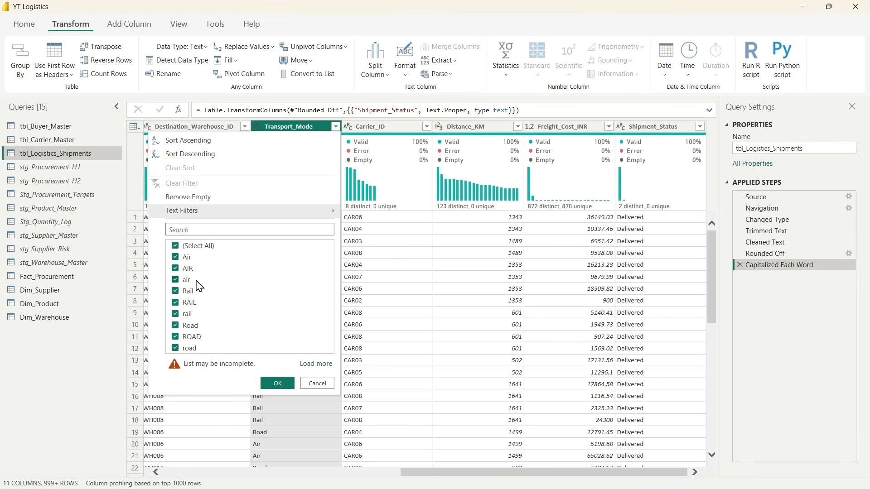
left_click(302, 387)
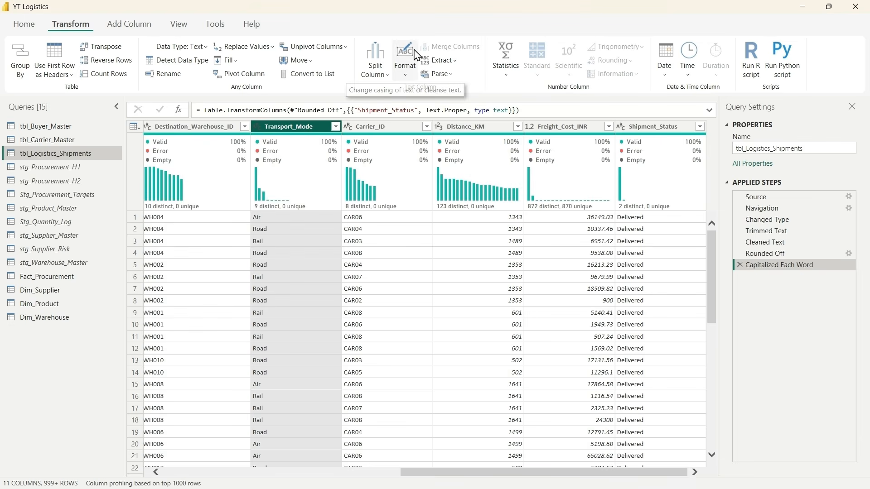
left_click(405, 59)
left_click(443, 123)
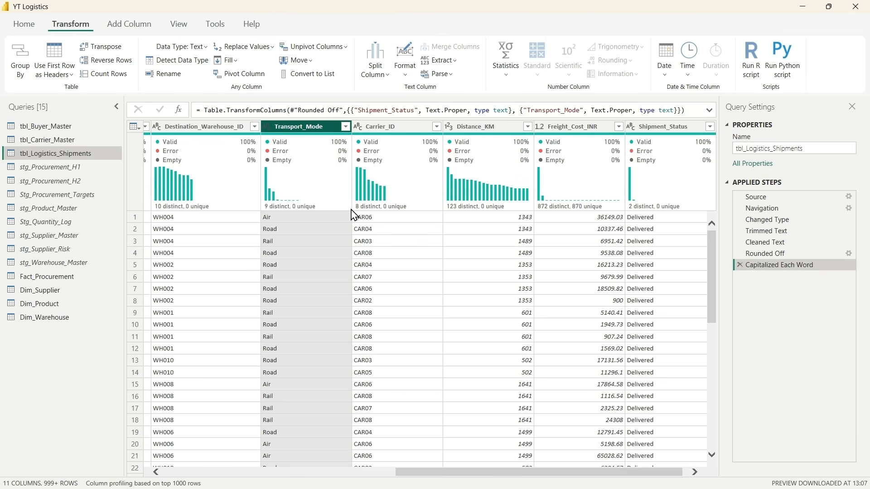
key("alt+Down")
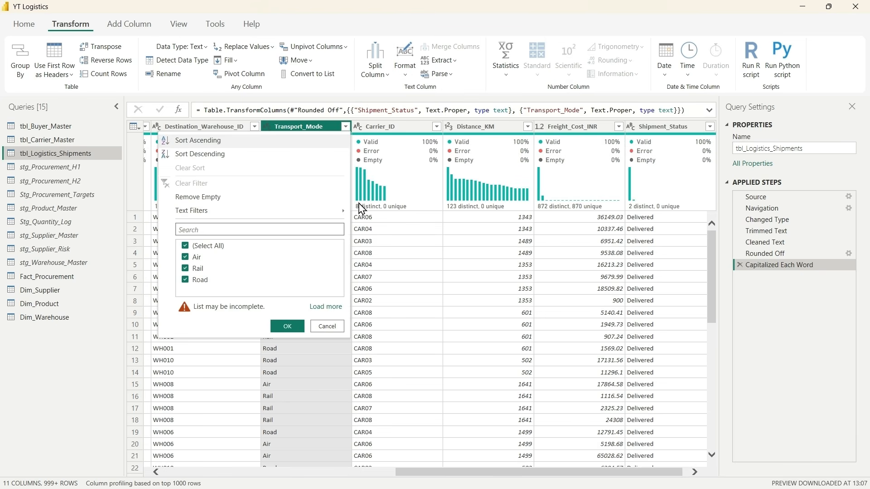
left_click(326, 307)
left_click(336, 306)
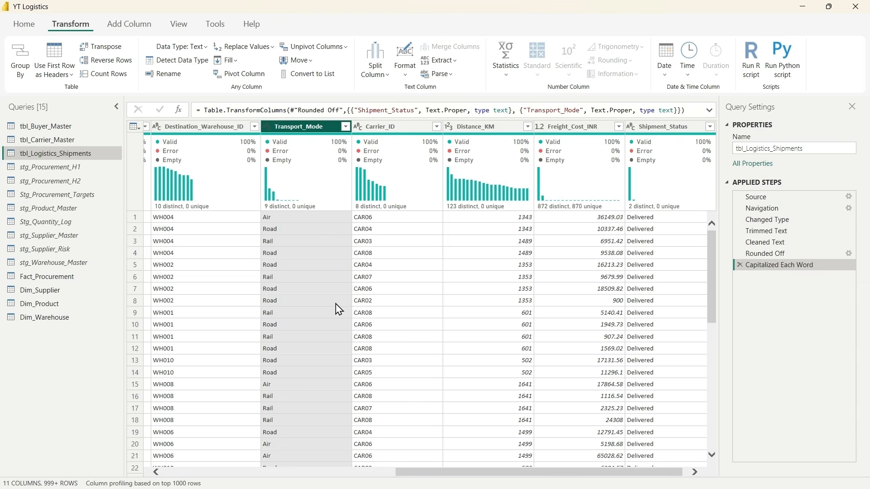
scroll(468, 287, "right", 1)
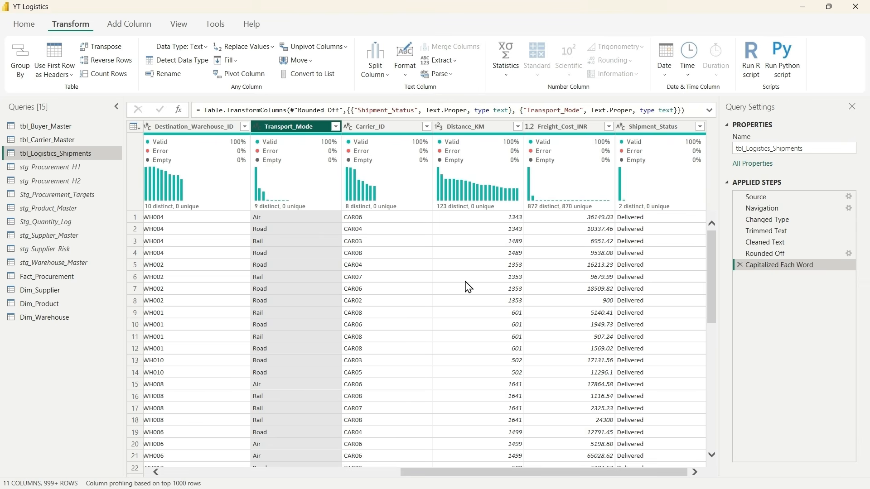
left_click(468, 129)
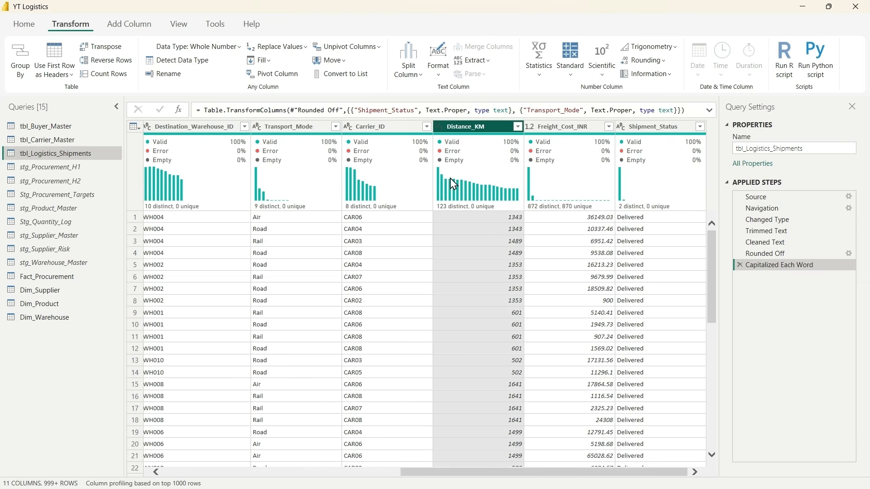
scroll(411, 274, "left", 5)
scroll(403, 274, "left", 3)
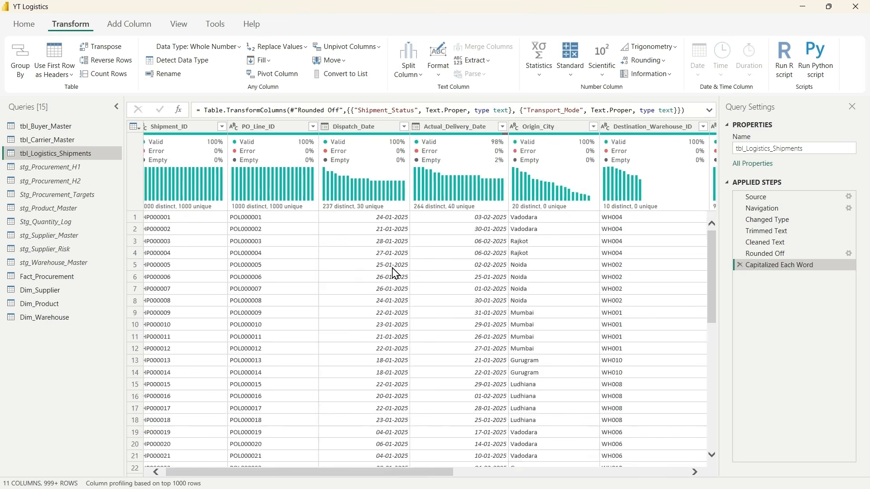
scroll(396, 273, "left", 1)
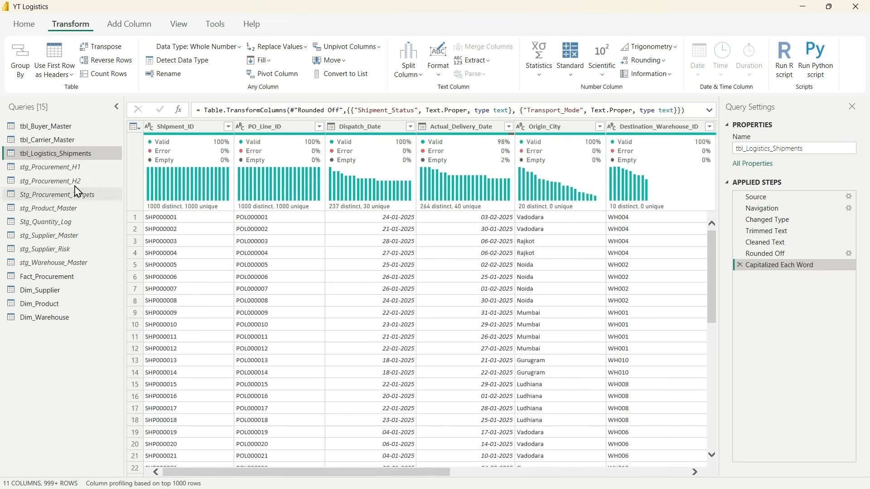
Step: Rename the tbl_Logistics_Shipments query as stg_Logistics_Shipments
double_click(30, 154)
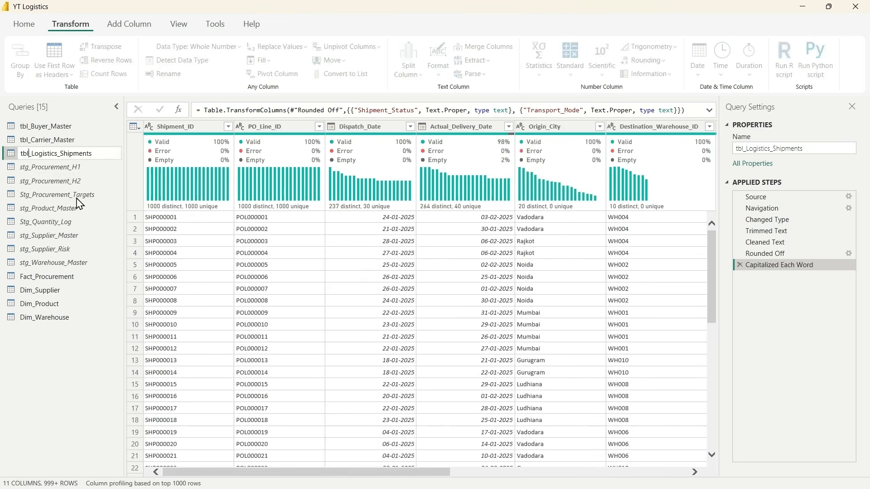
key("BackSpace")
key("BackSpace")
key("BackSpace")
type("stg")
key("Return")
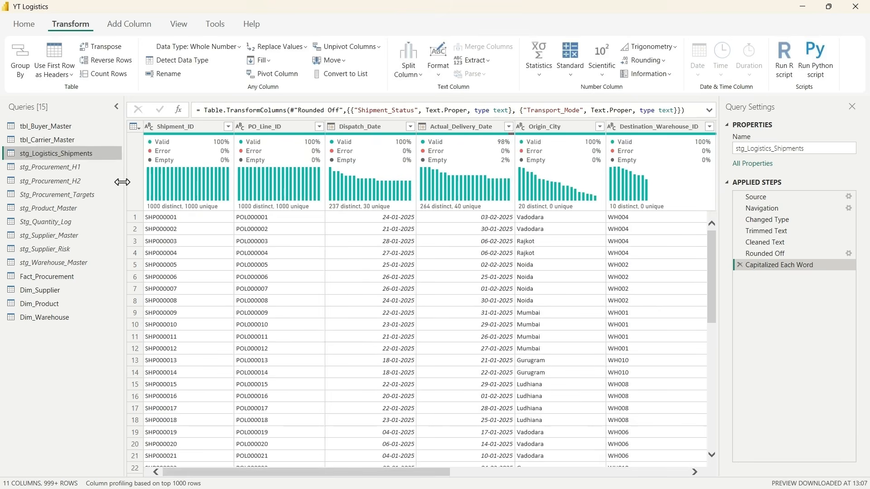
Step: Merge Fact_Procurement with stg_Logistics_Shipments on PO_Line_ID using a Left Outer join
left_click(42, 282)
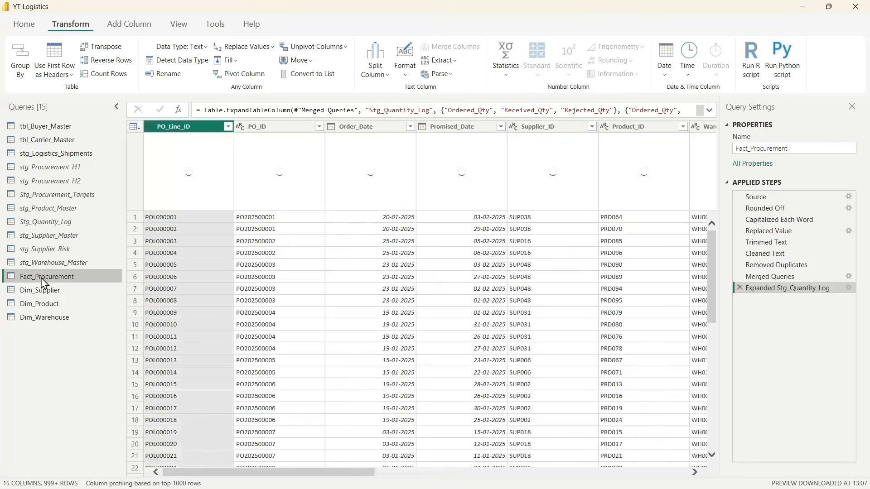
left_click(126, 27)
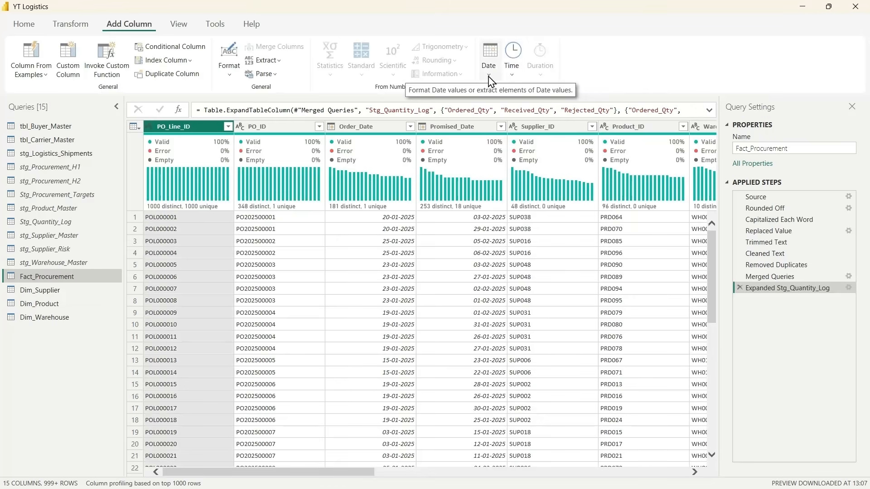
left_click(71, 26)
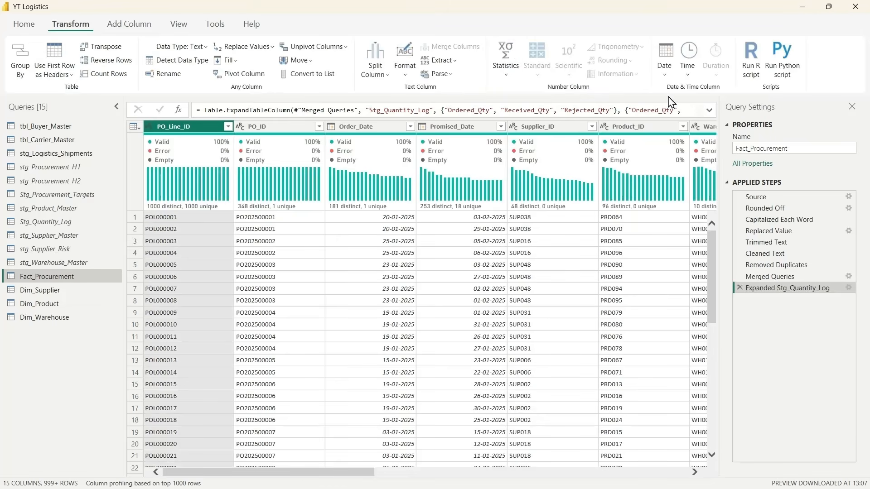
left_click(24, 25)
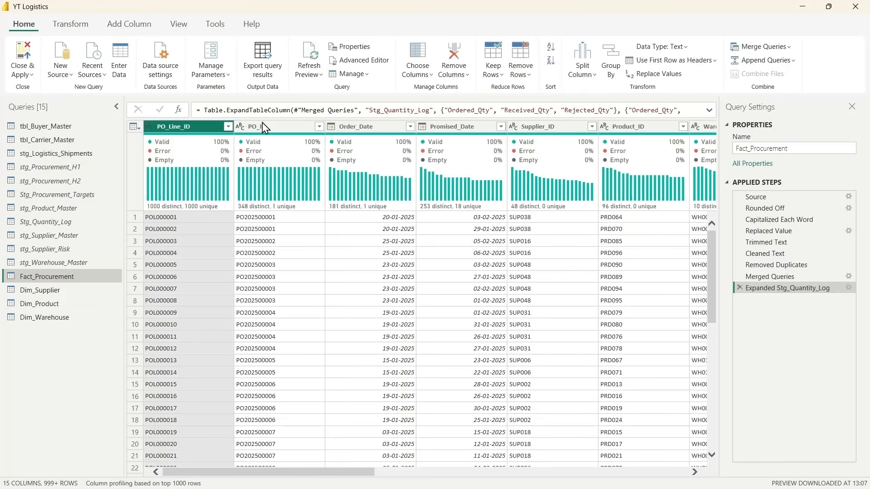
left_click(775, 49)
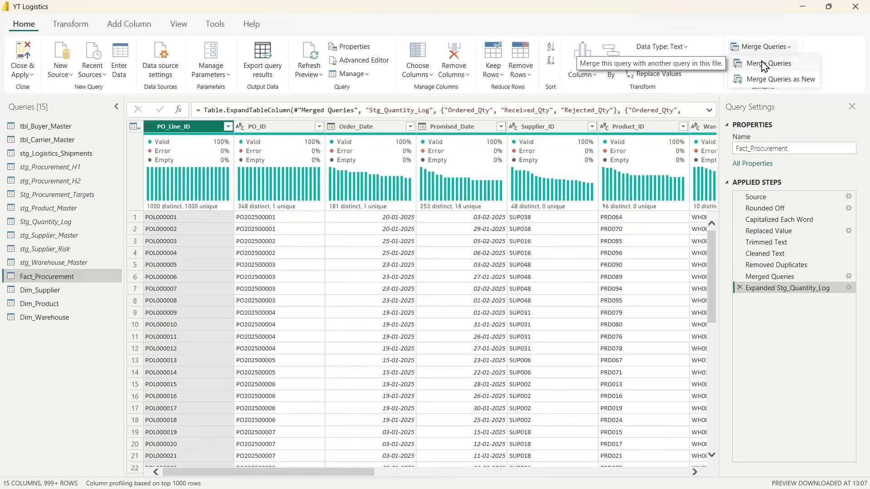
left_click(765, 66)
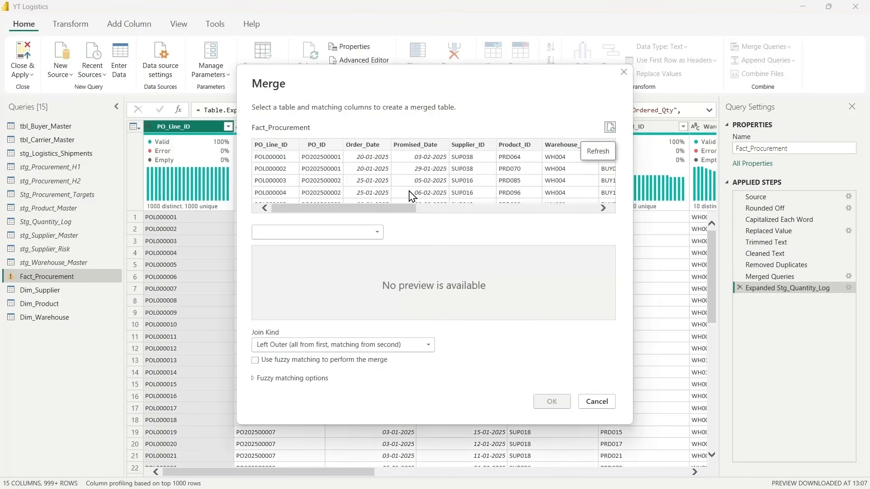
left_click(319, 233)
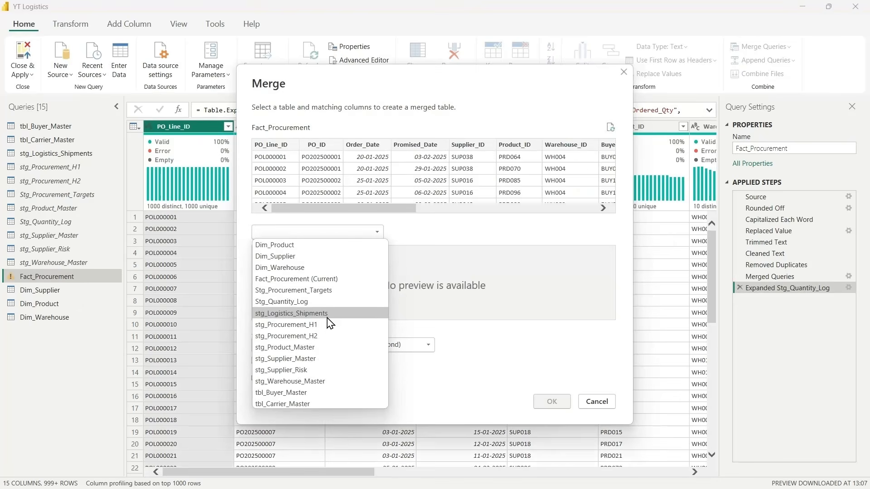
left_click(290, 314)
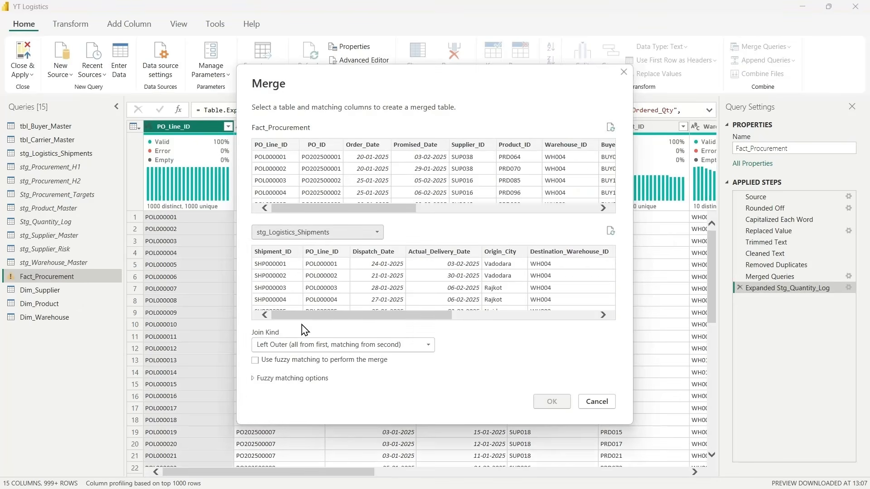
left_click(272, 145)
left_click(323, 252)
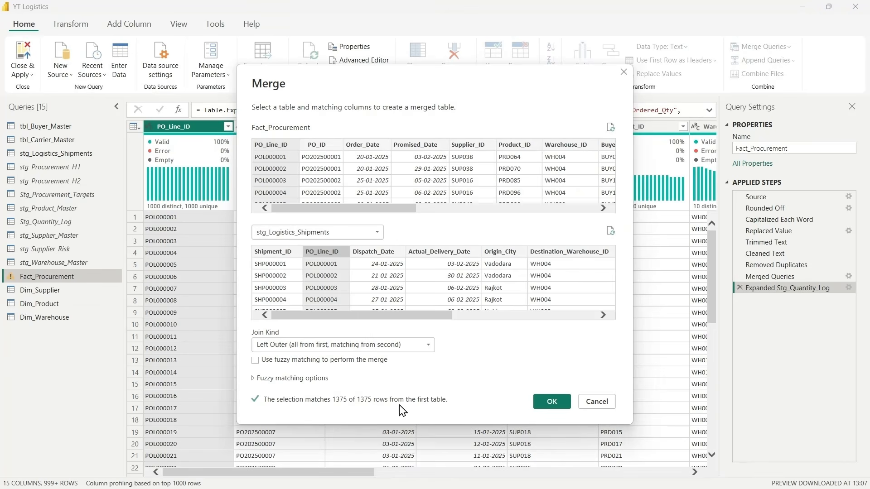
left_click(551, 402)
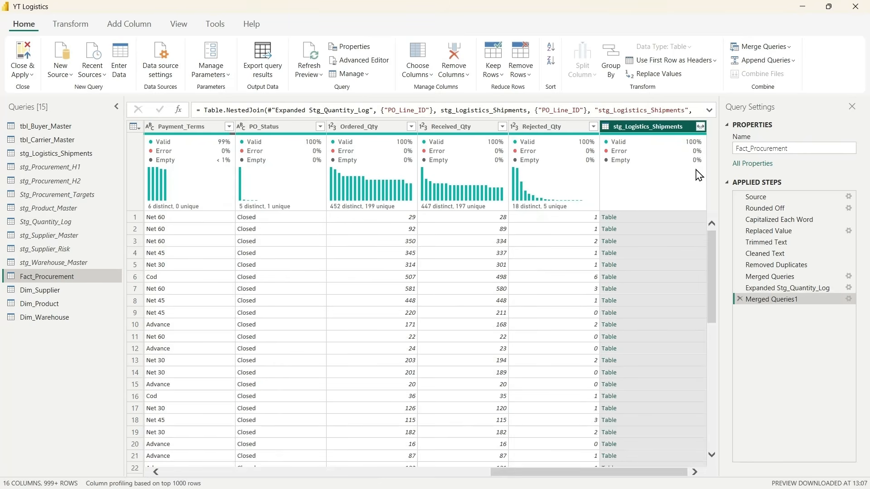
Step: Expand the merged stg_Logistics_Shipments column with every field except PO_Line_ID, without the original column name as prefix
left_click(701, 127)
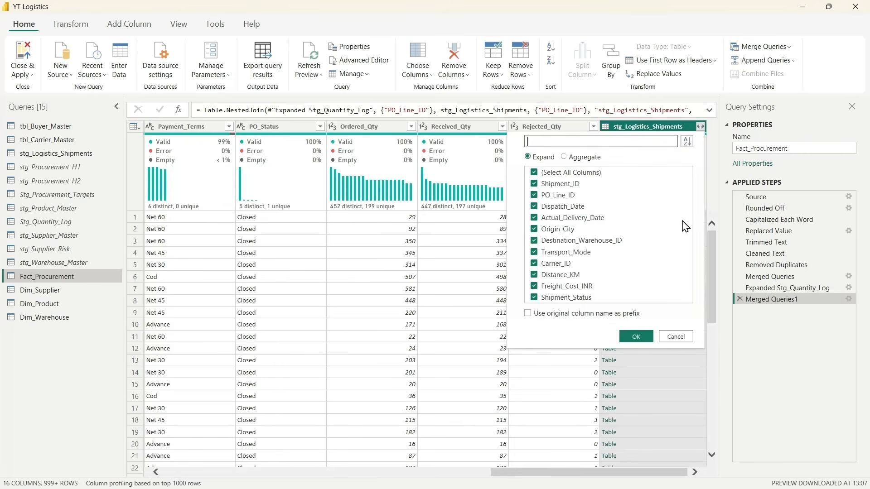
left_click(535, 195)
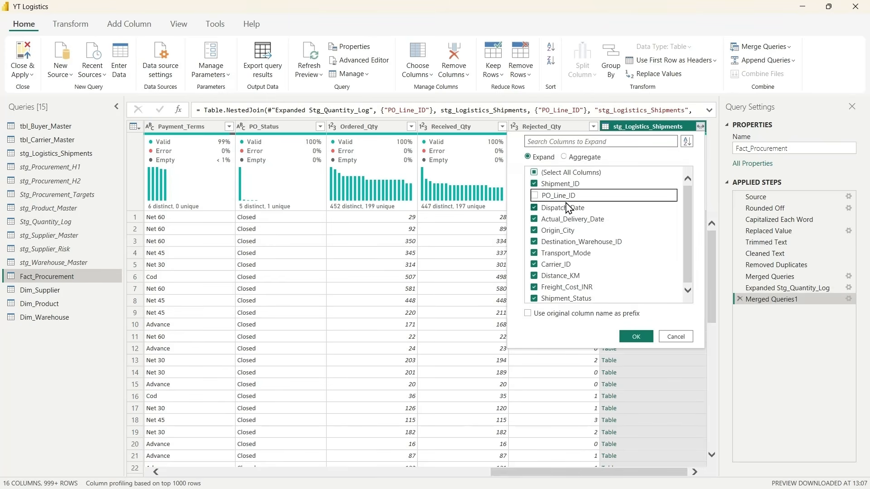
scroll(310, 383, "left", 5)
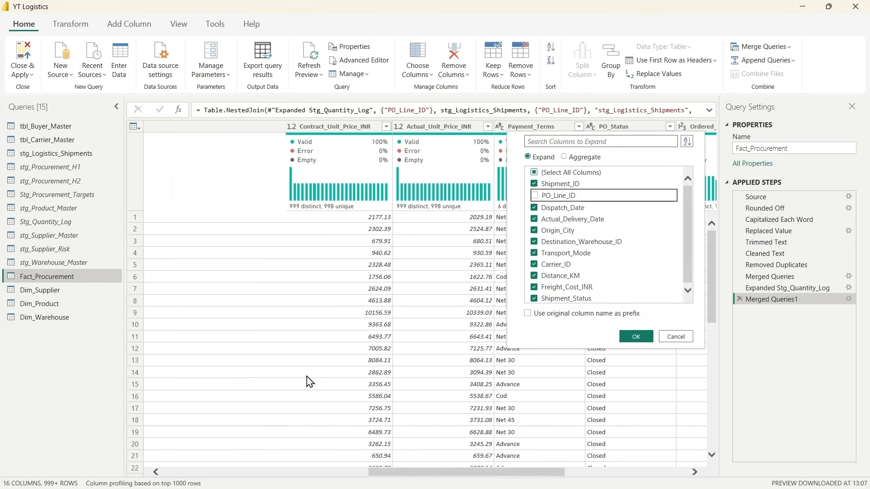
scroll(309, 382, "left", 5)
scroll(177, 141, "right", 2)
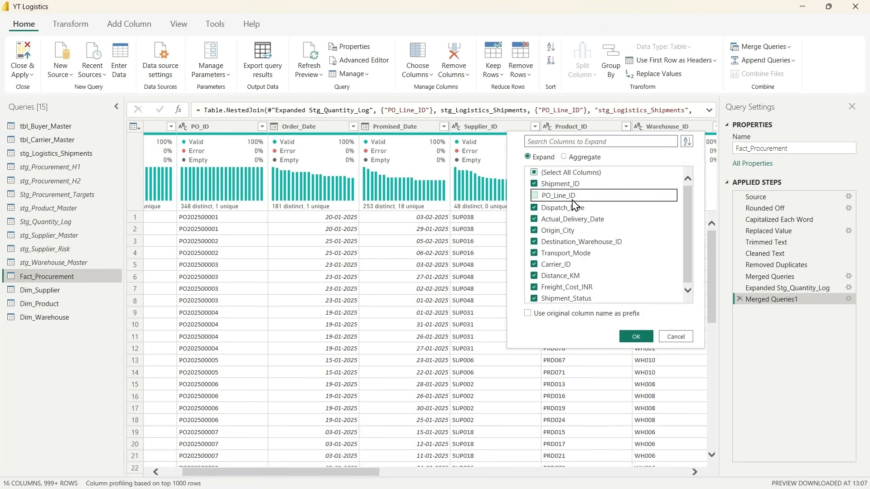
scroll(585, 277, "down", 1)
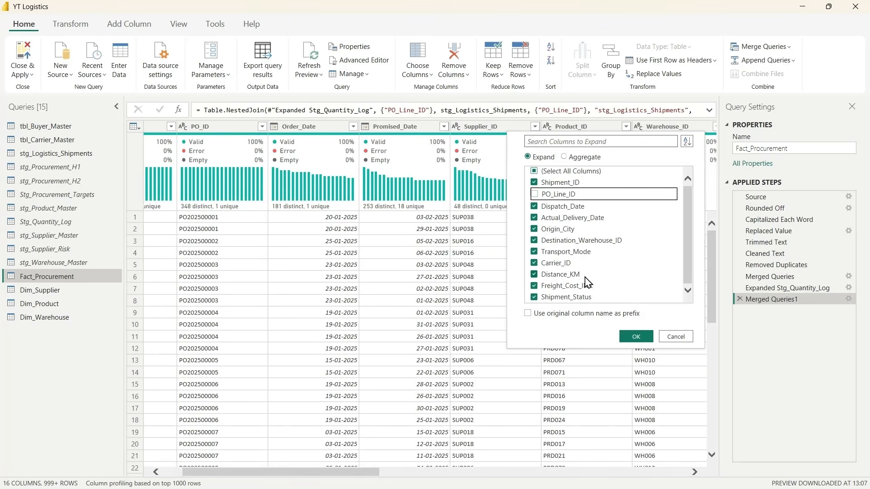
left_click(636, 337)
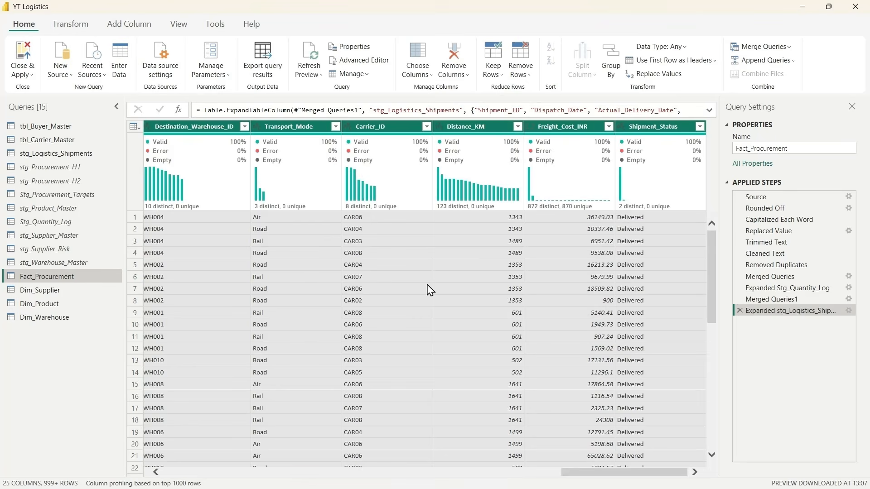
scroll(335, 279, "left", 5)
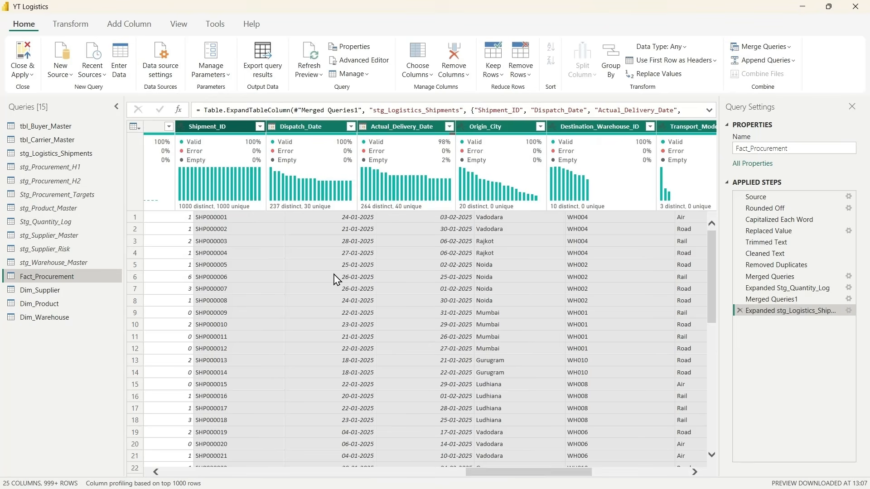
scroll(338, 277, "left", 2)
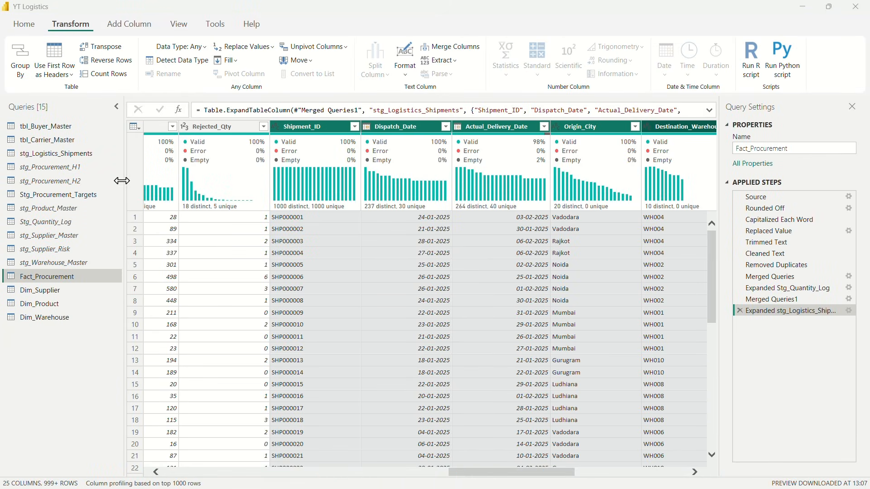
Step: Rename the tbl_Carrier_Master query as stg_Carrier_Master
left_click(51, 144)
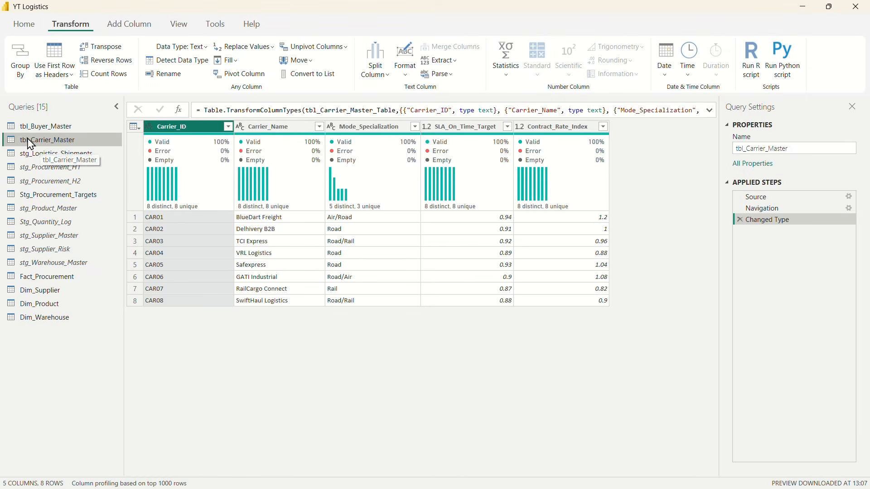
double_click(28, 140)
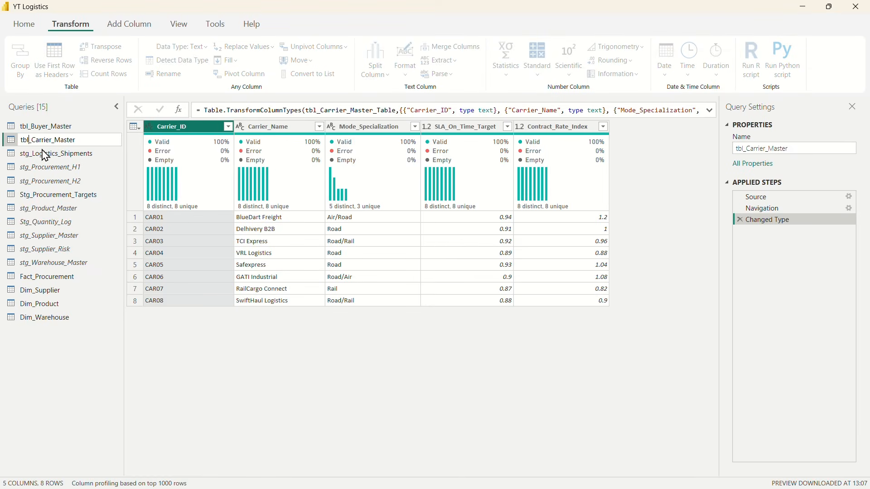
key("BackSpace")
key("BackSpace")
key("BackSpace")
type("stg")
key("Return")
Step: Create a reference of the stg_Carrier_Master query and name it Dim_Carrier
right_click(35, 141)
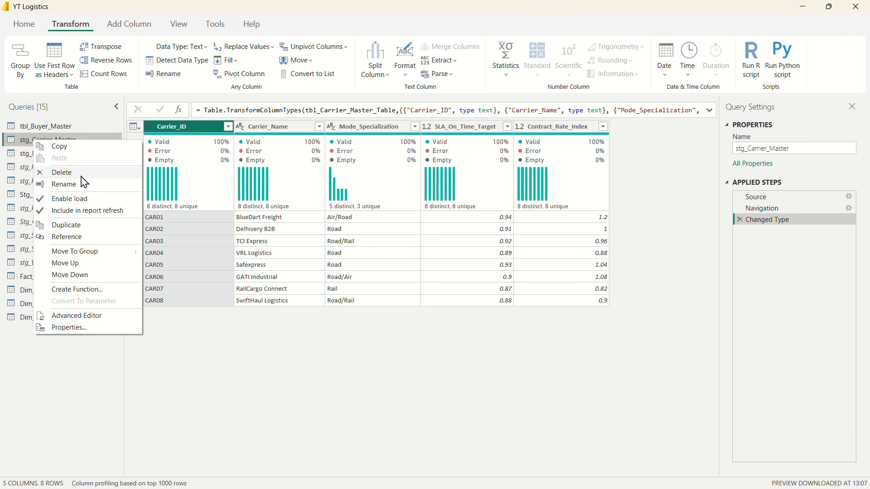
left_click(88, 237)
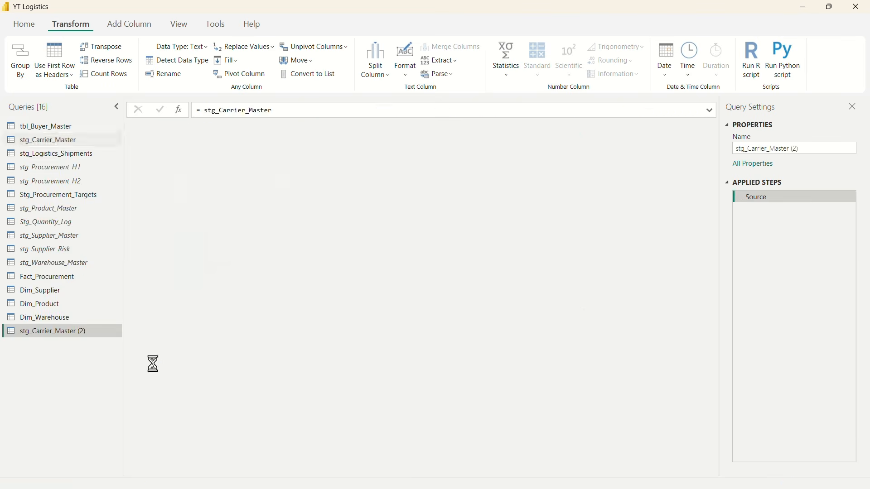
double_click(41, 335)
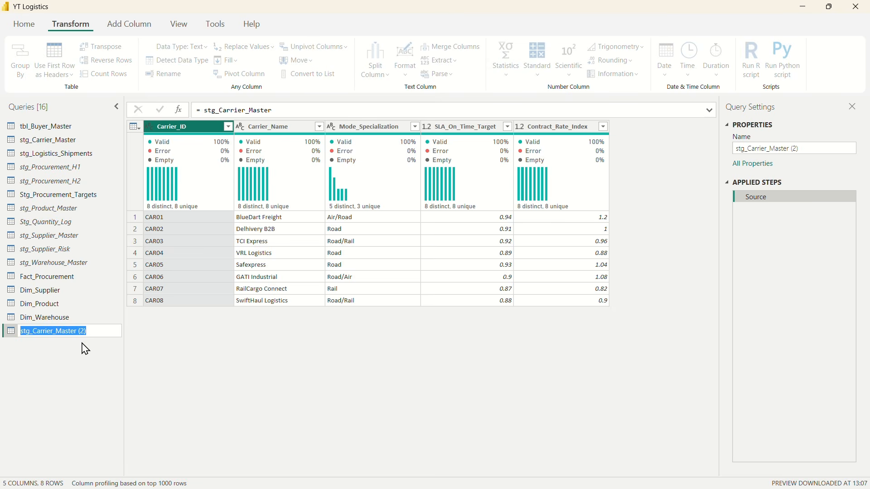
type("Dim_Carr")
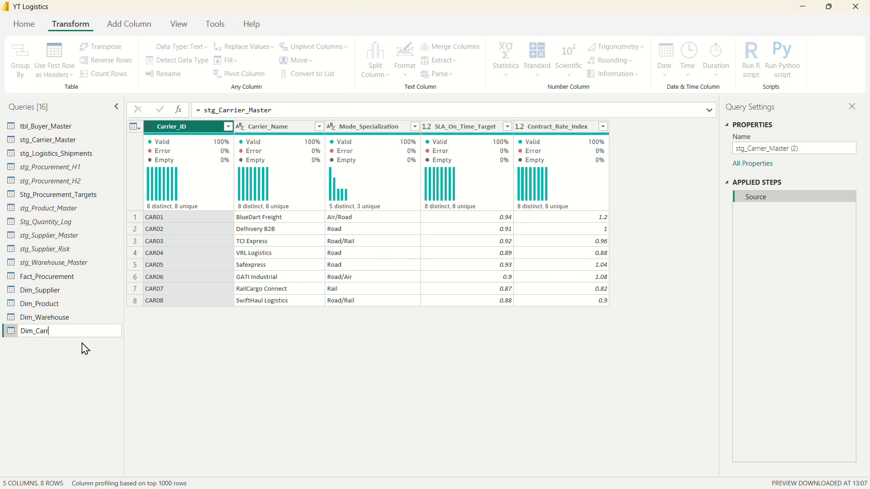
type("ier")
key("Return")
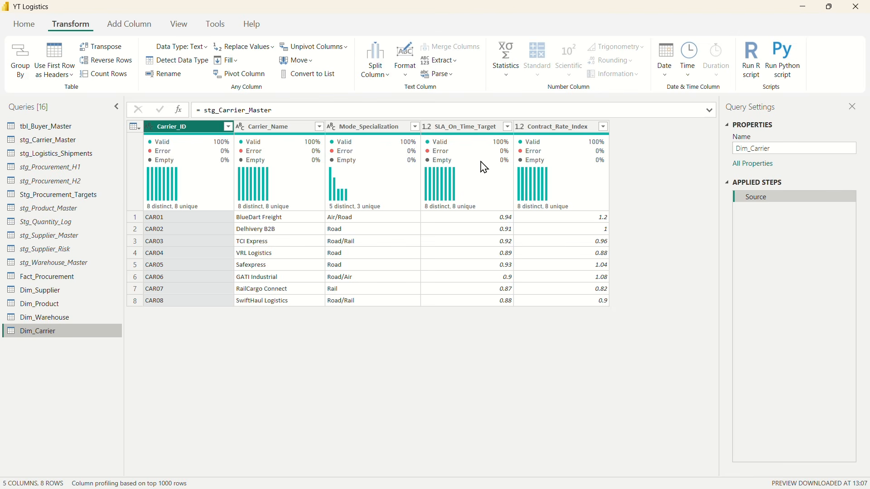
mouse_move(568, 191)
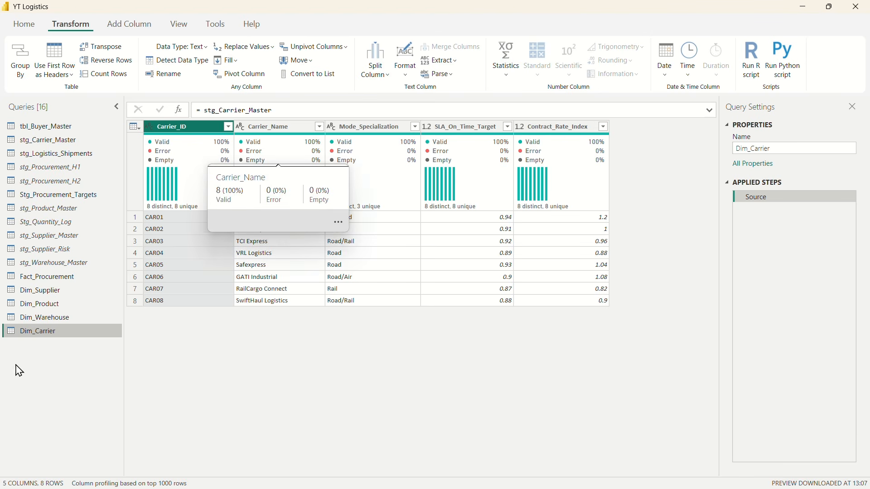
left_click(43, 140)
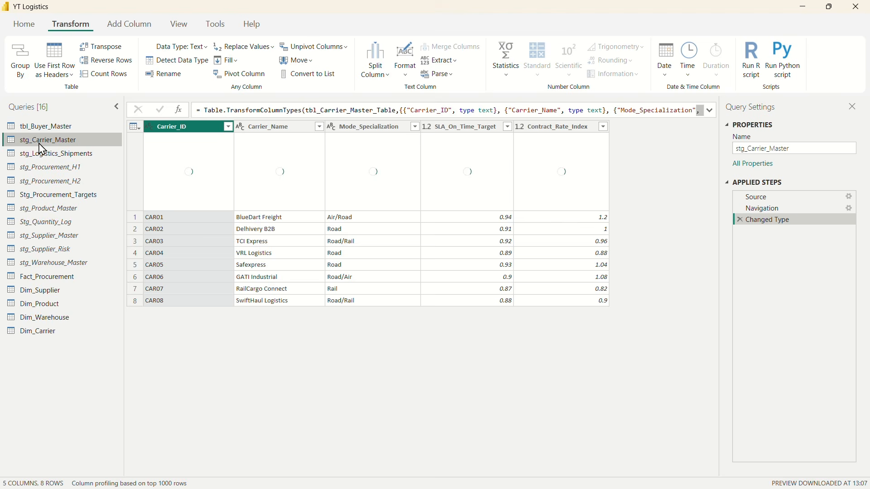
right_click(42, 142)
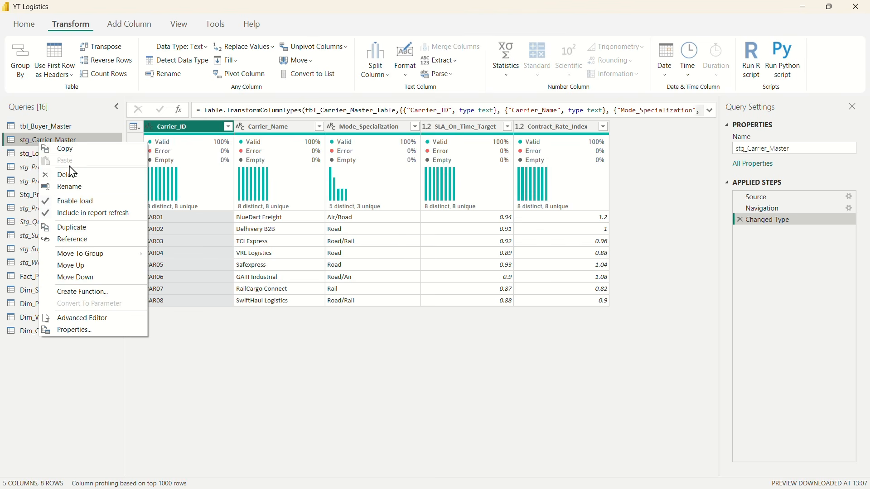
left_click(74, 201)
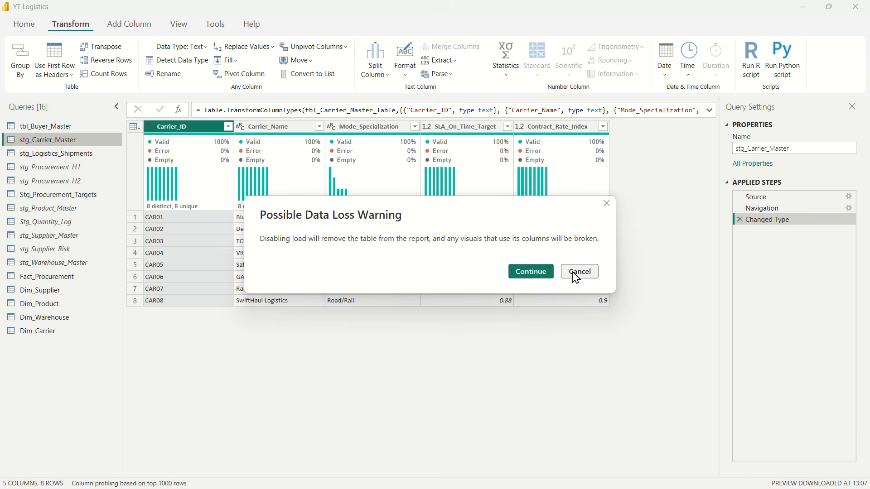
left_click(577, 274)
Step: Disable loading of the stg_Carrier_Master query into the report, accepting the data loss warning
right_click(34, 140)
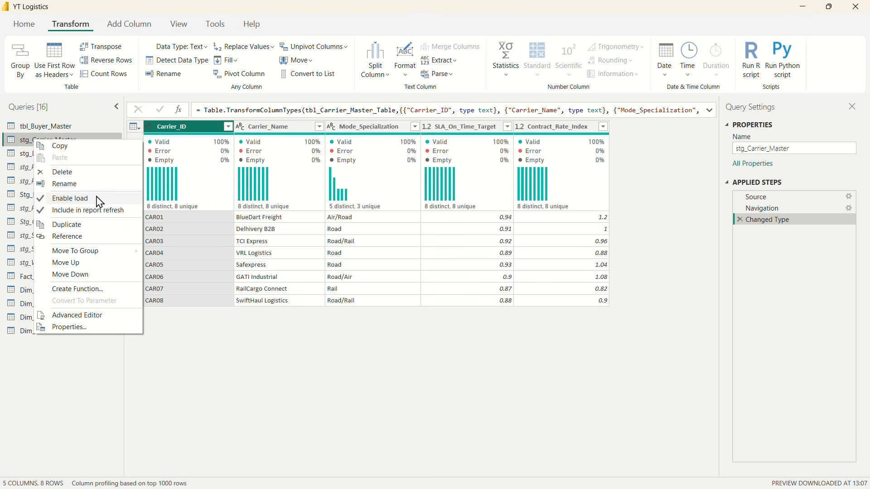
left_click(97, 200)
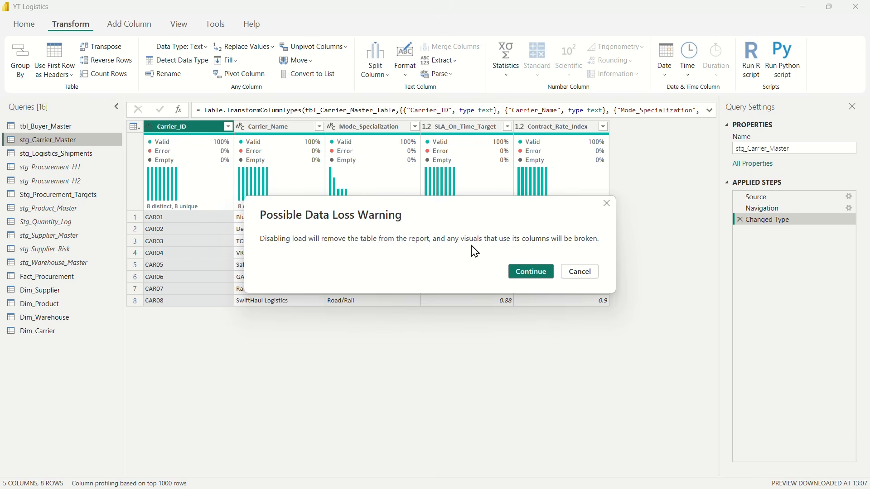
left_click(529, 275)
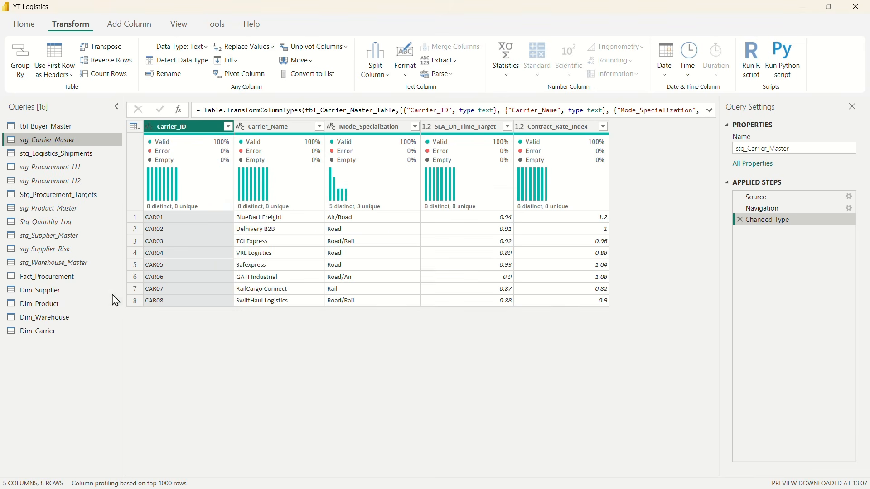
Step: Create a reference of the tbl_Buyer_Master query and name it Dim_Buyer
left_click(40, 129)
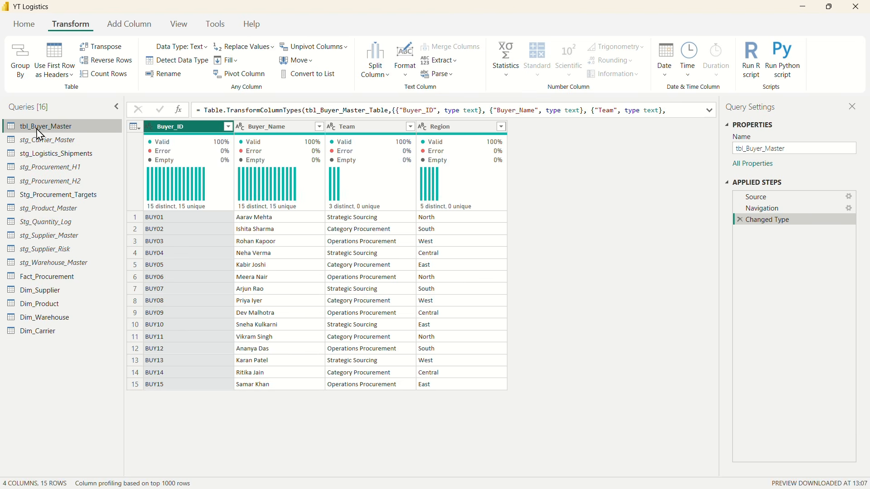
right_click(38, 131)
left_click(77, 227)
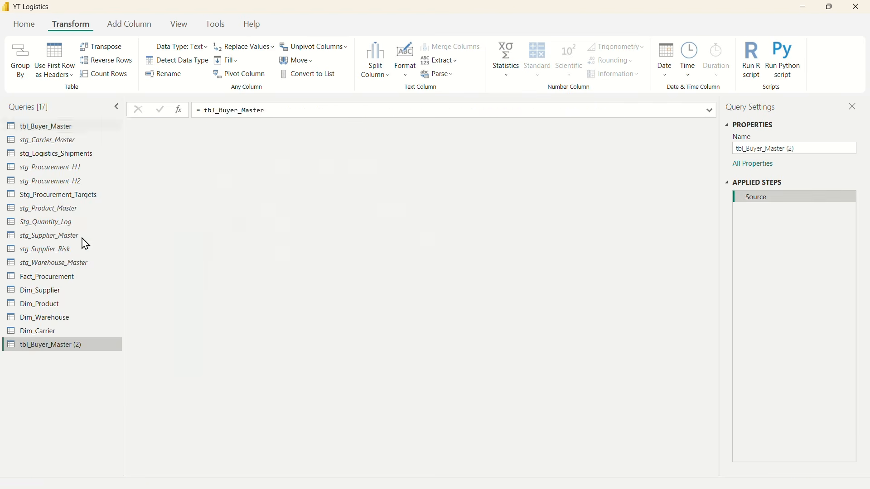
double_click(46, 343)
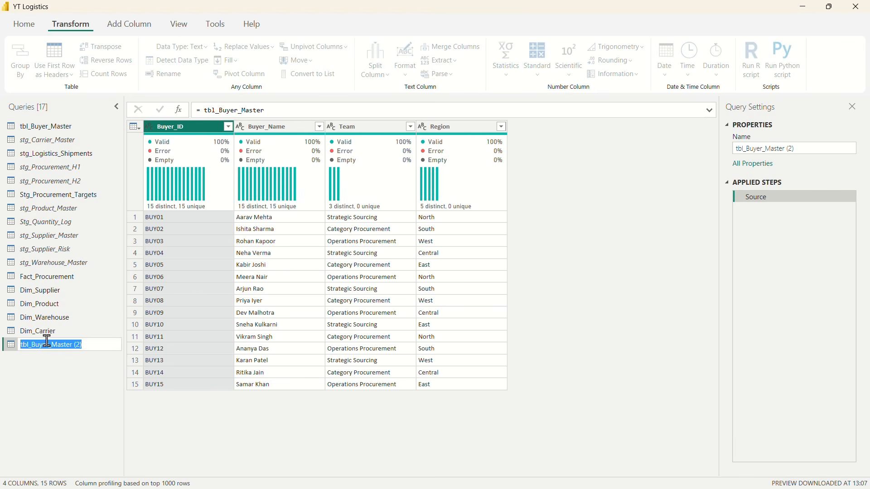
type("Dim_Buyer")
key("Return")
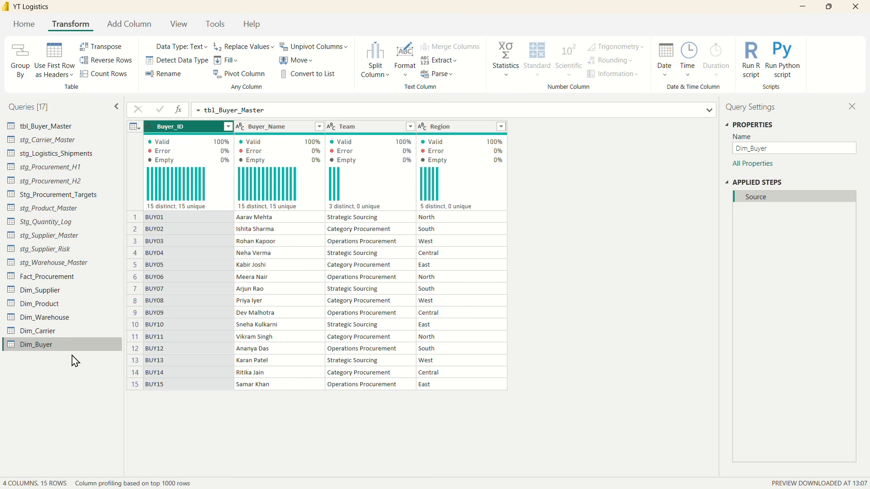
Step: Rename the tbl_Buyer_Master query as stg_Buyer_Master
left_click(34, 130)
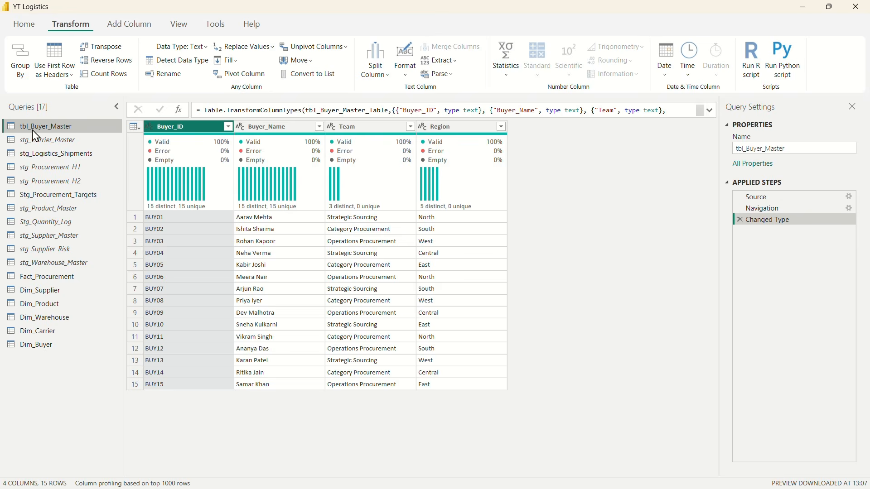
double_click(33, 129)
left_click(29, 126)
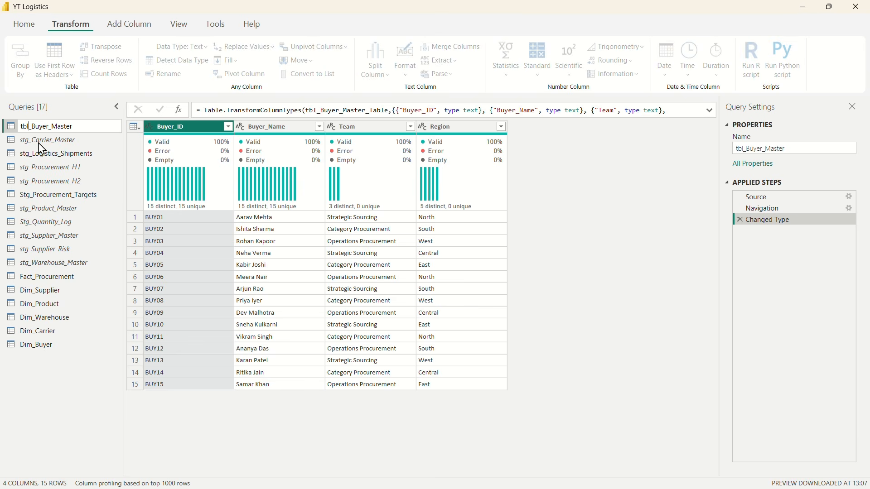
key("BackSpace")
key("BackSpace")
key("BackSpace")
type("stg")
key("Return")
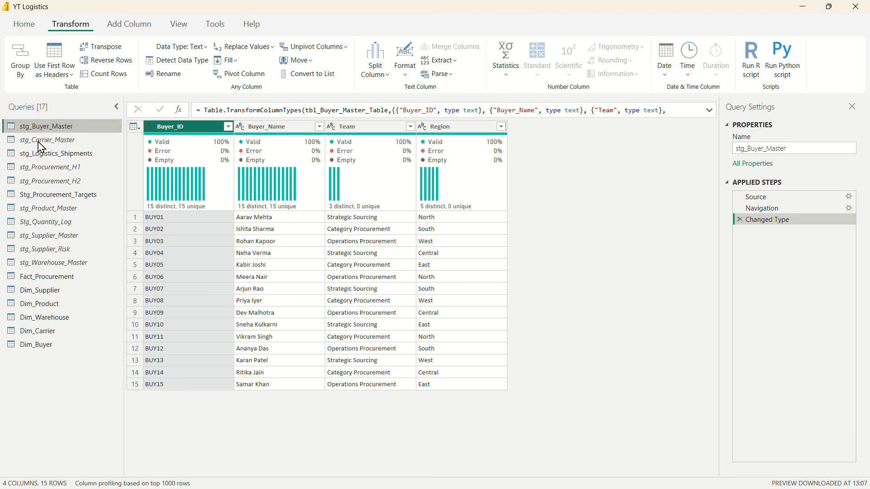
Step: Disable loading of the stg_Buyer_Master query into the report, accepting the data loss warning
right_click(30, 127)
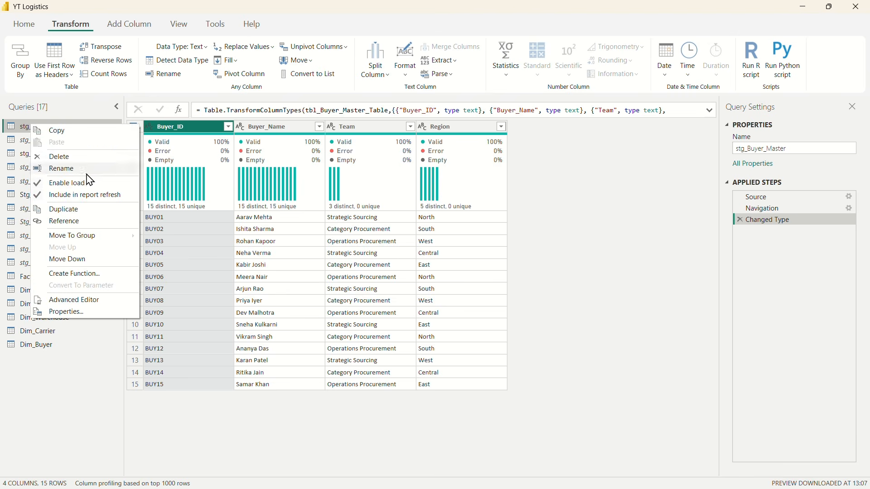
left_click(67, 184)
left_click(532, 272)
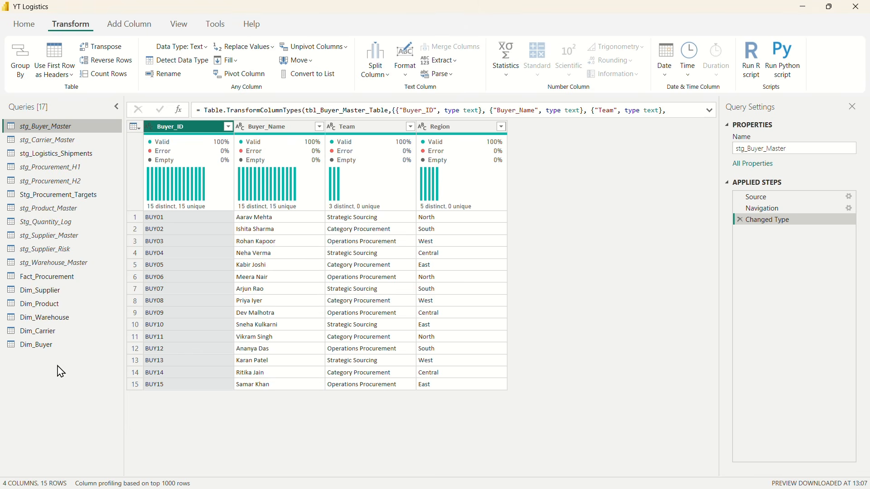
left_click_drag(40, 347, 47, 338)
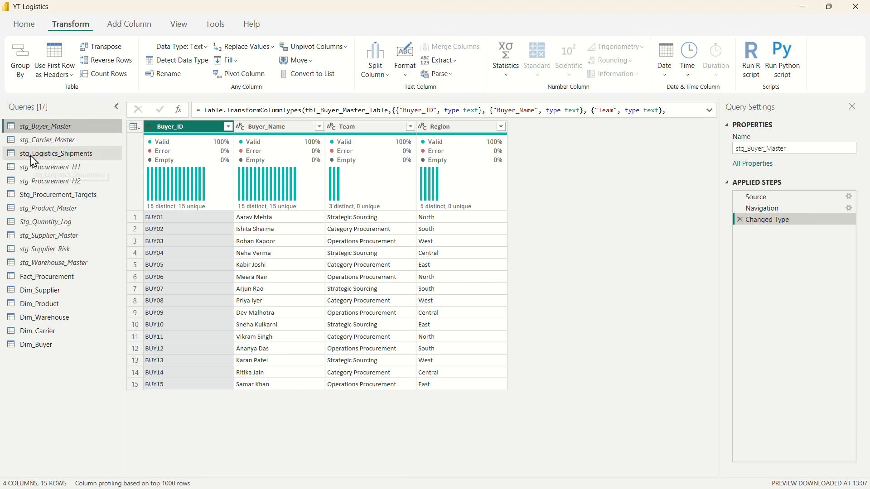
Step: Disable loading of the stg_Logistics_Shipments query into the report, accepting the data loss warning
left_click(47, 156)
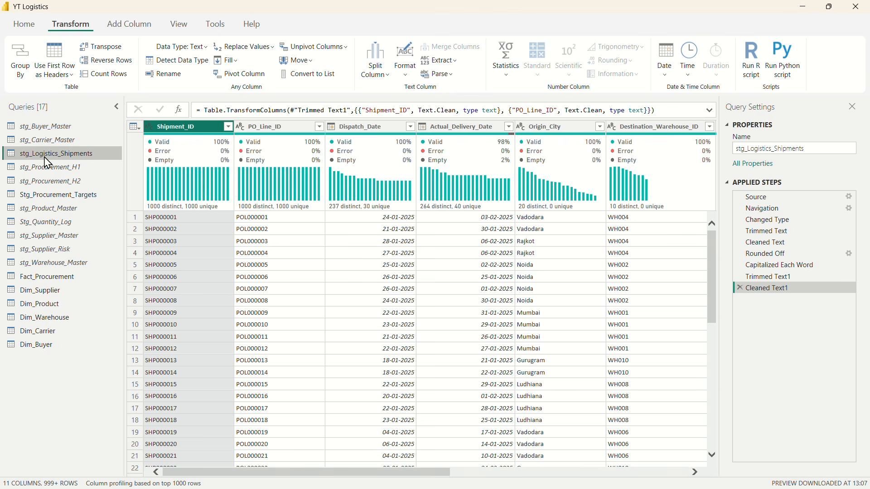
scroll(509, 295, "right", 5)
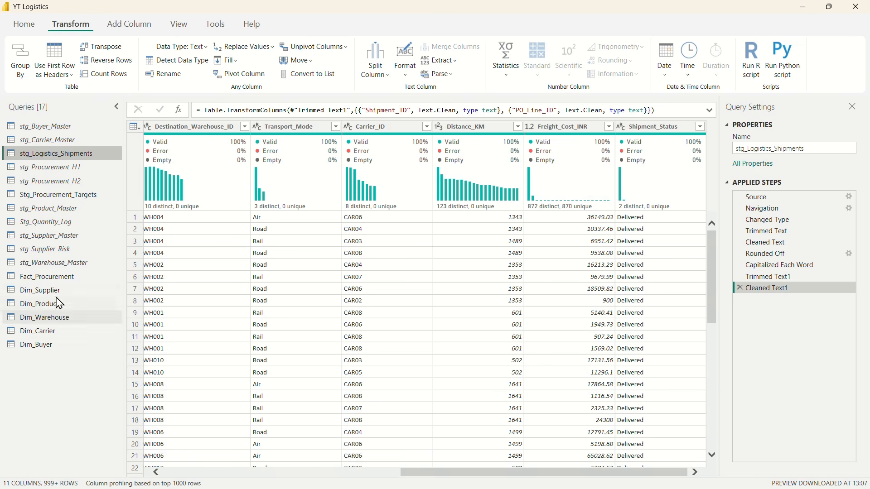
right_click(30, 154)
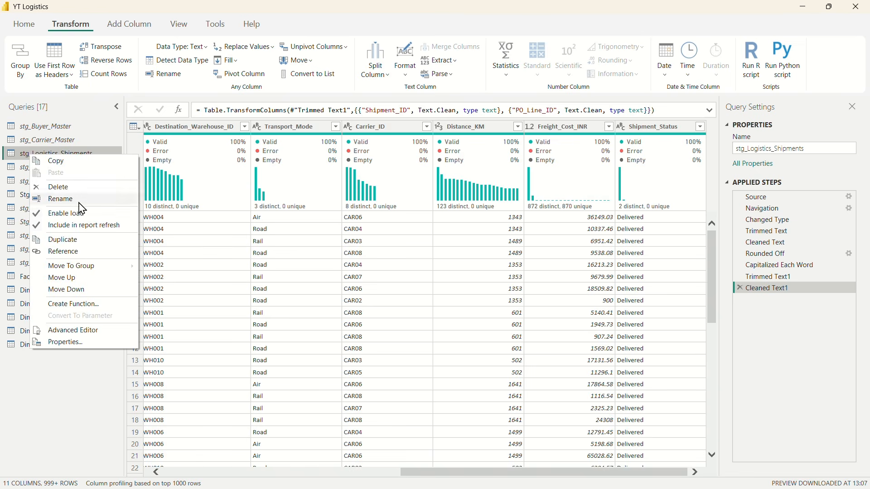
left_click(66, 214)
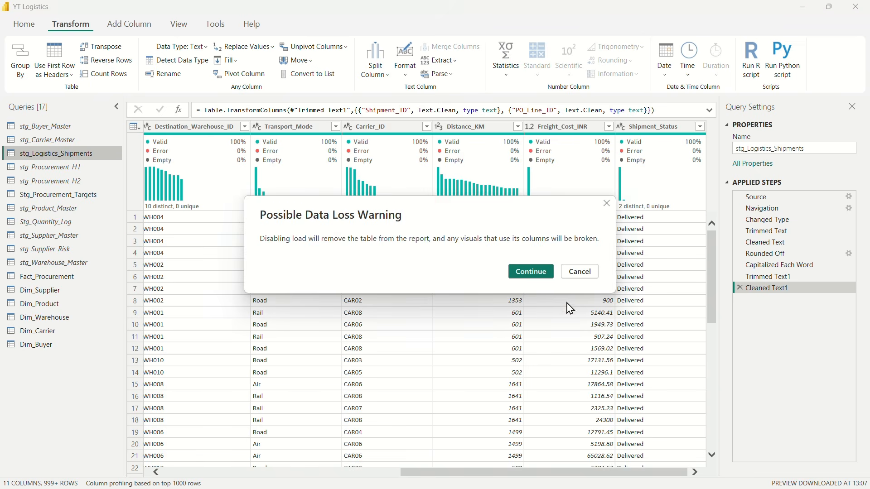
left_click(531, 273)
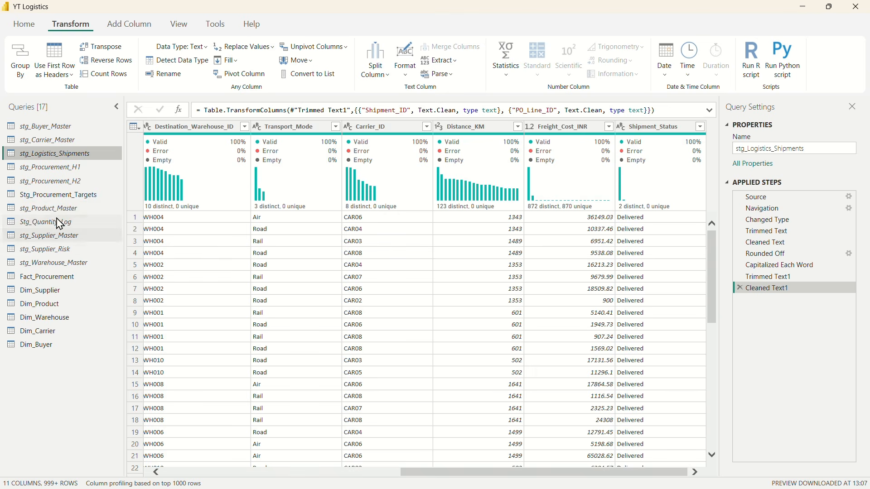
Step: Unpivot all columns other than Product_Category in the Stg_Procurement_Targets query
left_click(39, 195)
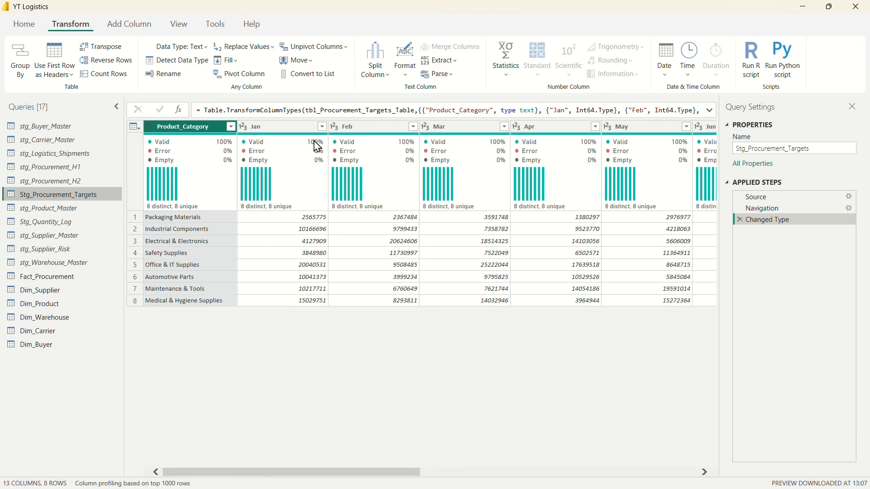
mouse_move(288, 138)
left_click(340, 50)
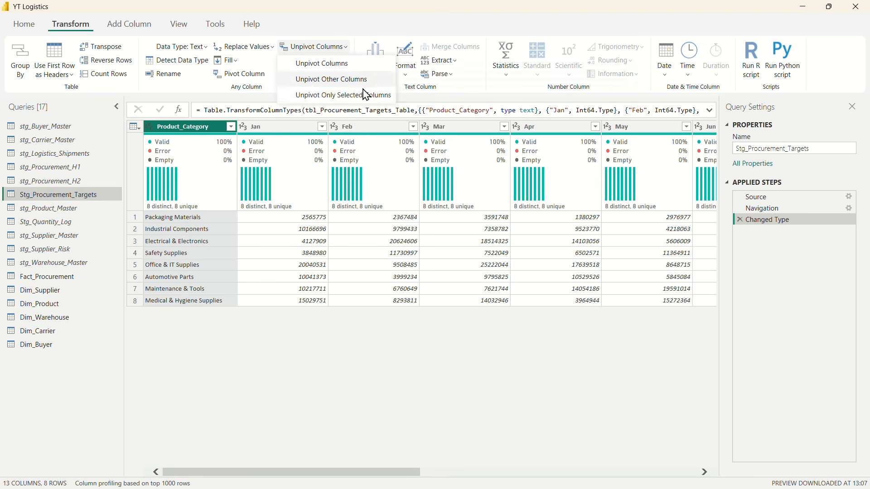
left_click(330, 84)
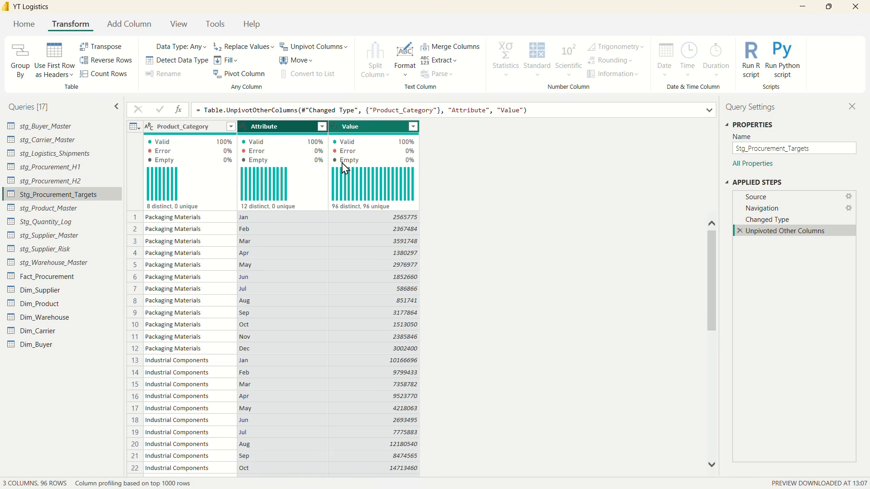
Step: Rename the unpivoted Attribute column as Month and the Value column as Target_Spend_INR
double_click(265, 127)
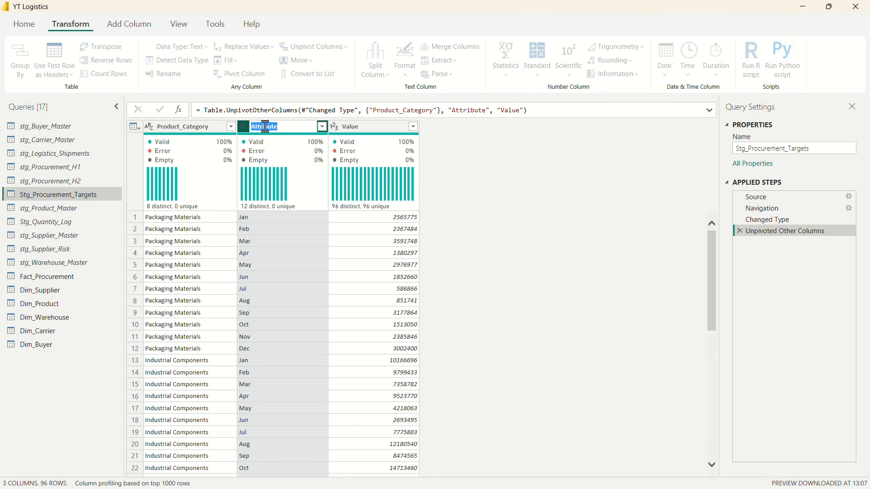
type("Month")
double_click(372, 127)
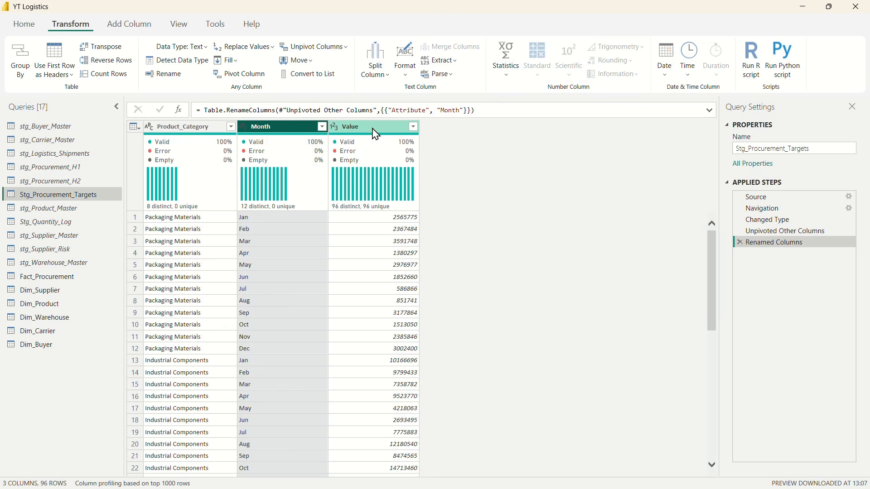
type("Target_Spend_INR")
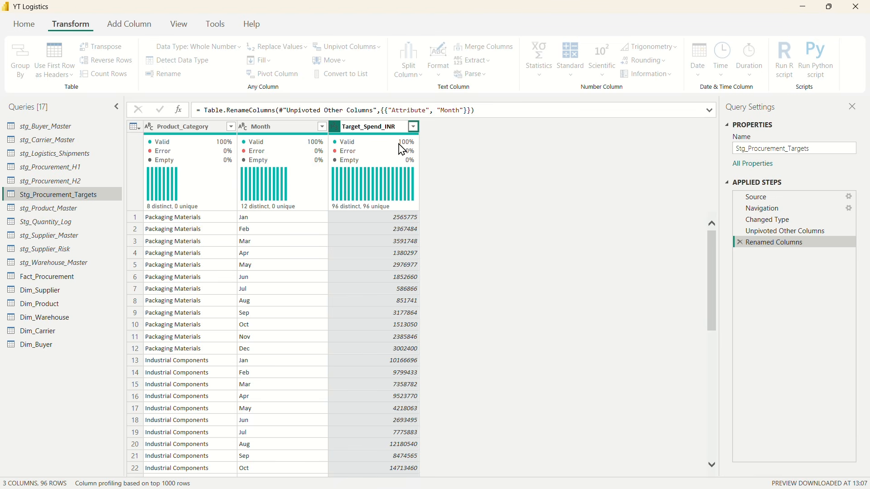
key("Return")
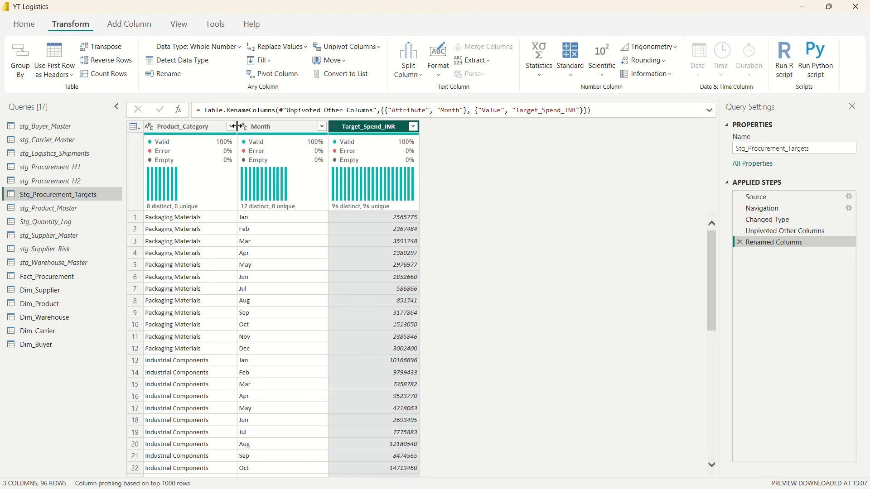
mouse_move(371, 156)
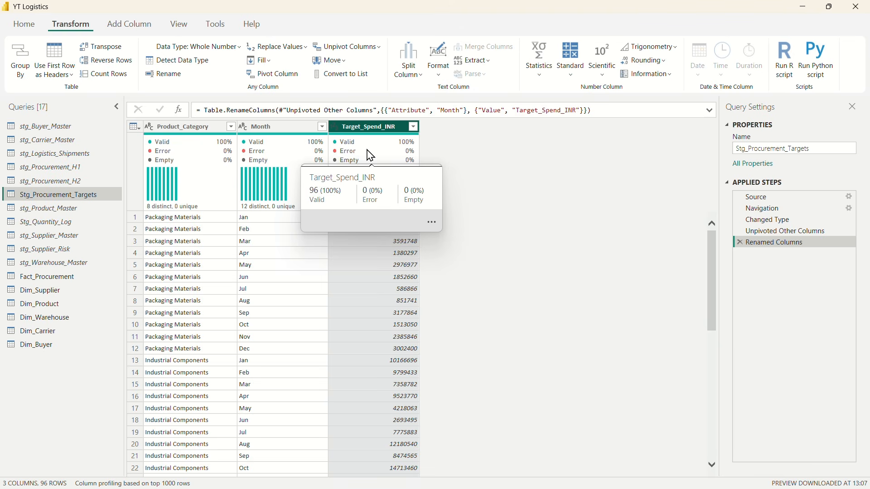
Step: Start a custom column in Stg_Procurement_Targets and name it Month_Start
left_click(305, 195)
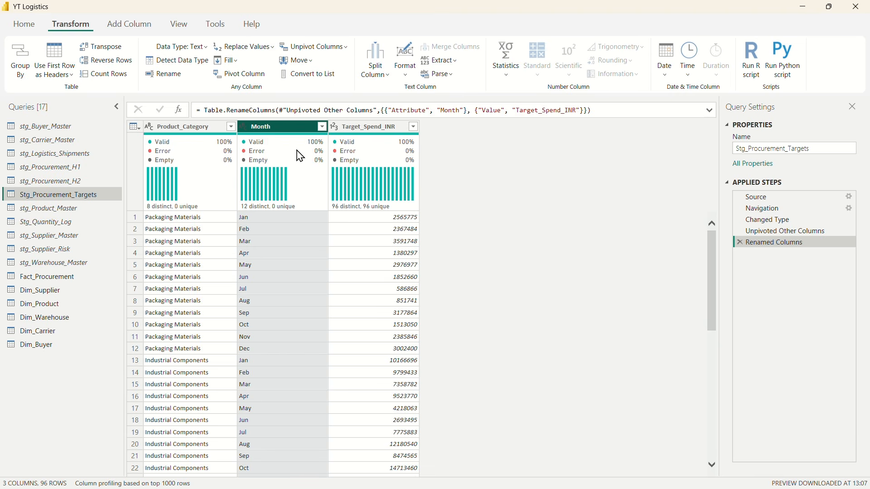
mouse_move(281, 141)
left_click(129, 25)
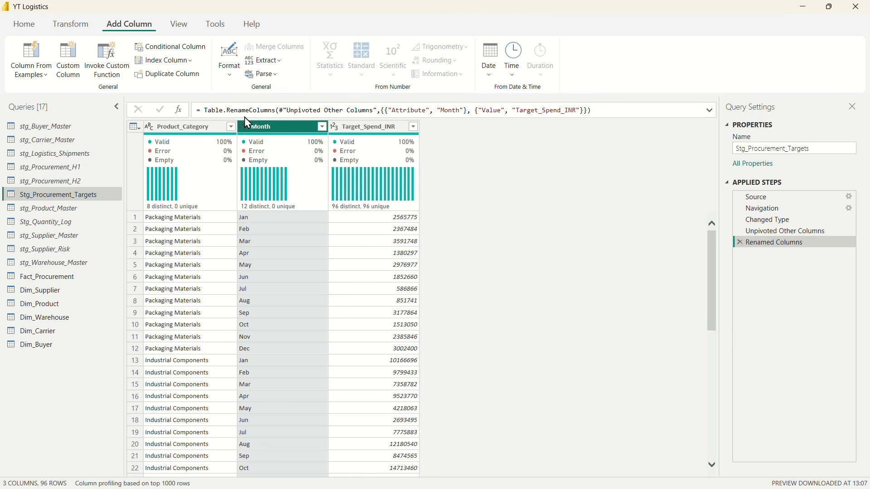
left_click(69, 58)
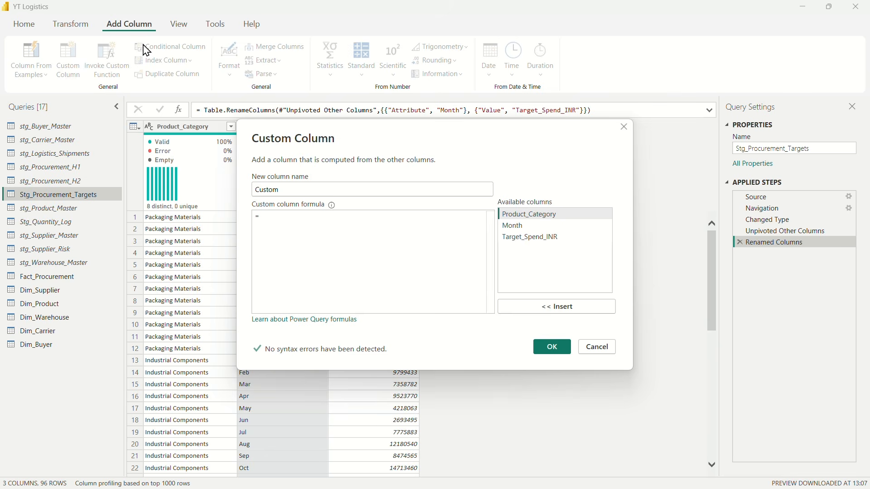
left_click_drag(287, 191, 223, 200)
type("Month_Start")
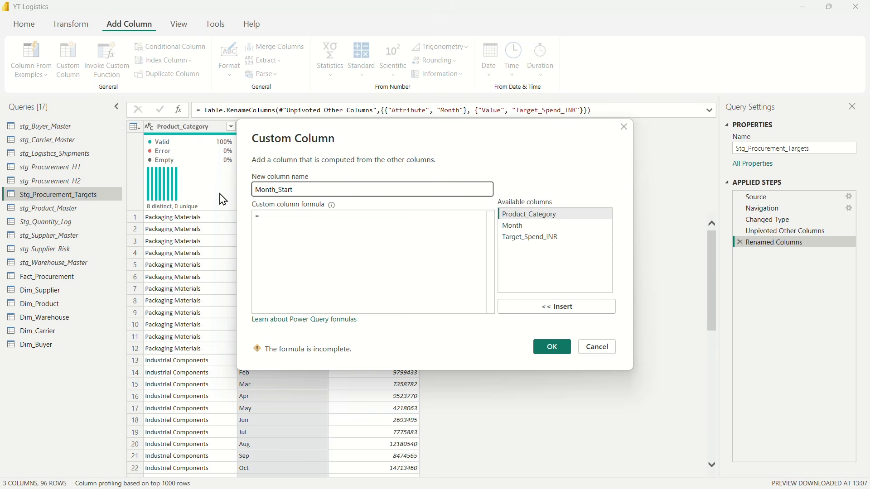
Step: Begin the Month_Start formula with Date.FromText and the text "01-", followed by the & concatenation operator
left_click(273, 225)
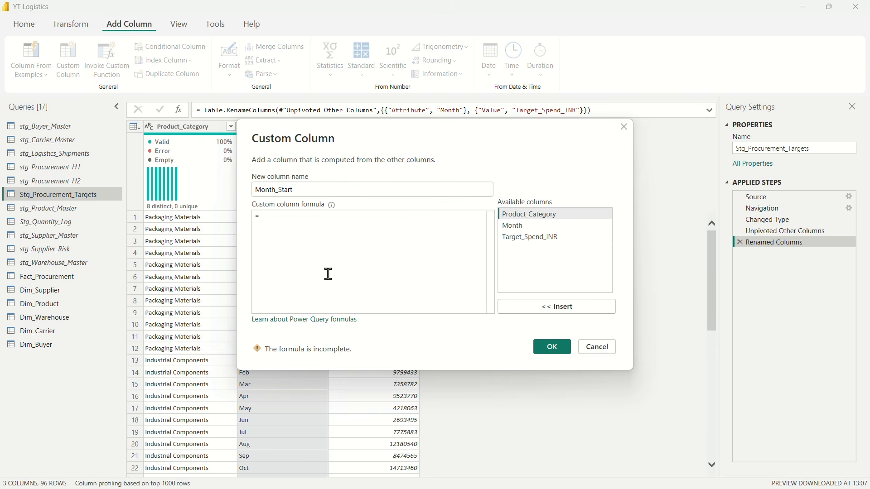
type("Date.From")
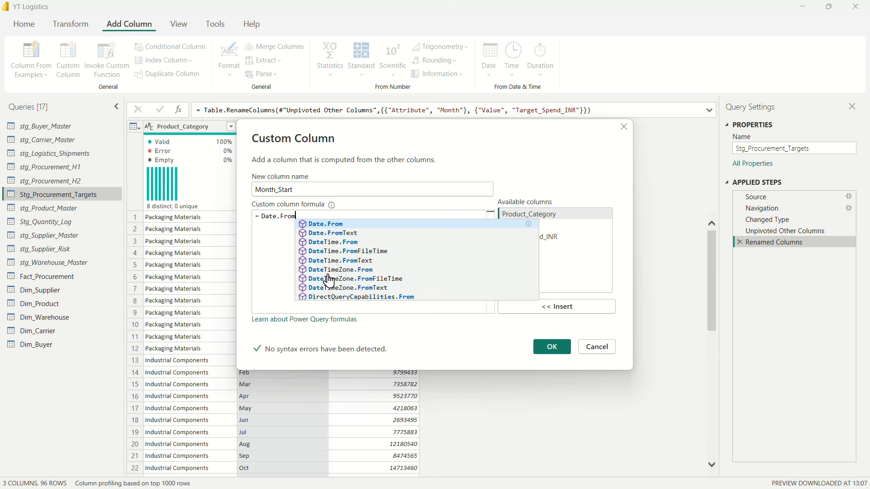
left_click(368, 233)
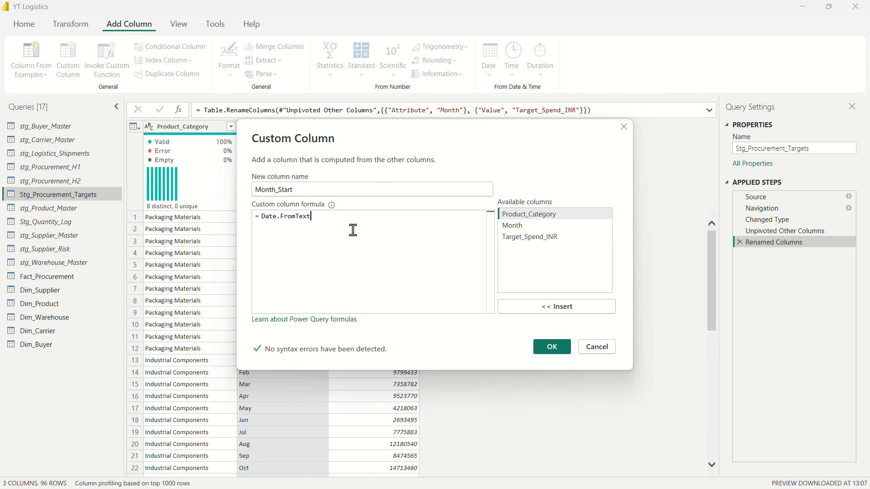
type("(\"\"")
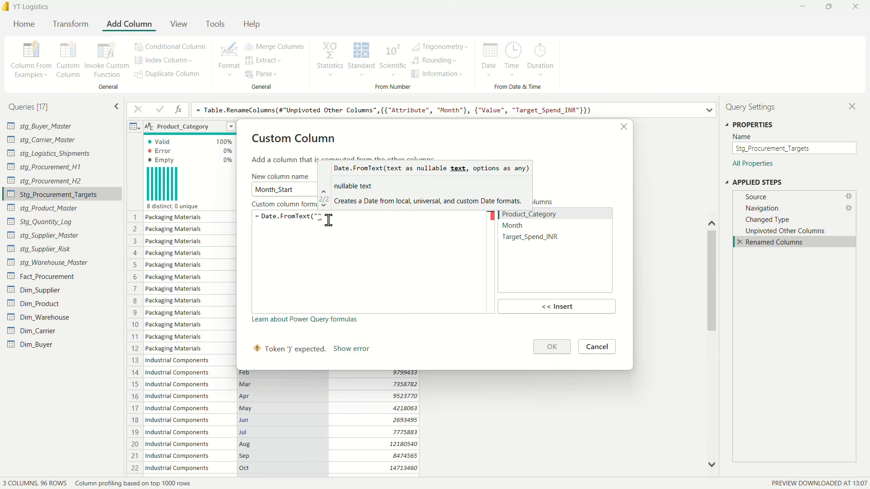
type("01")
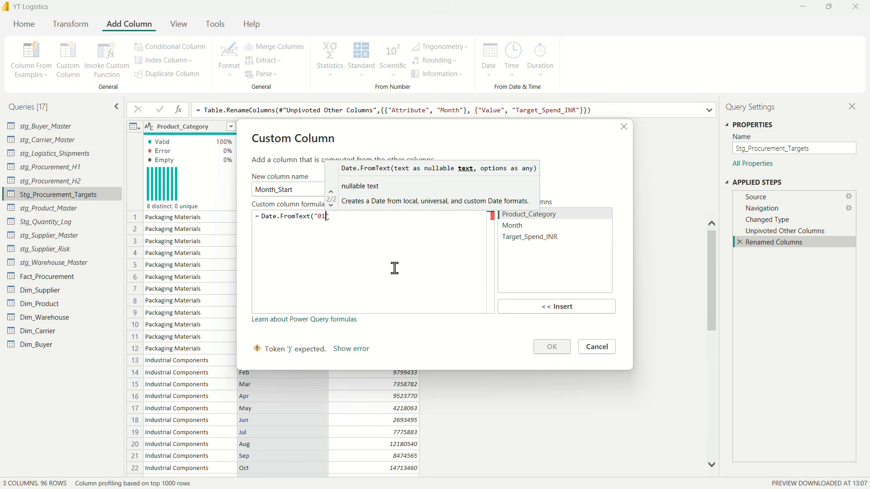
type("-\"")
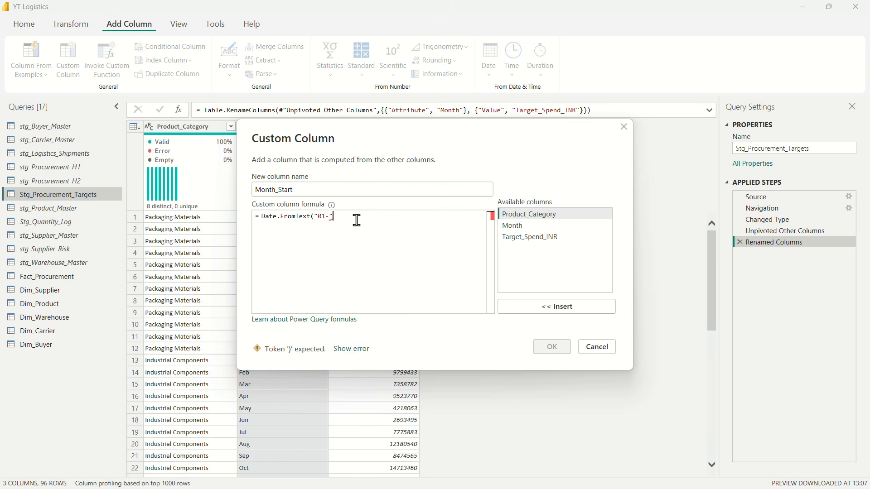
type(" &")
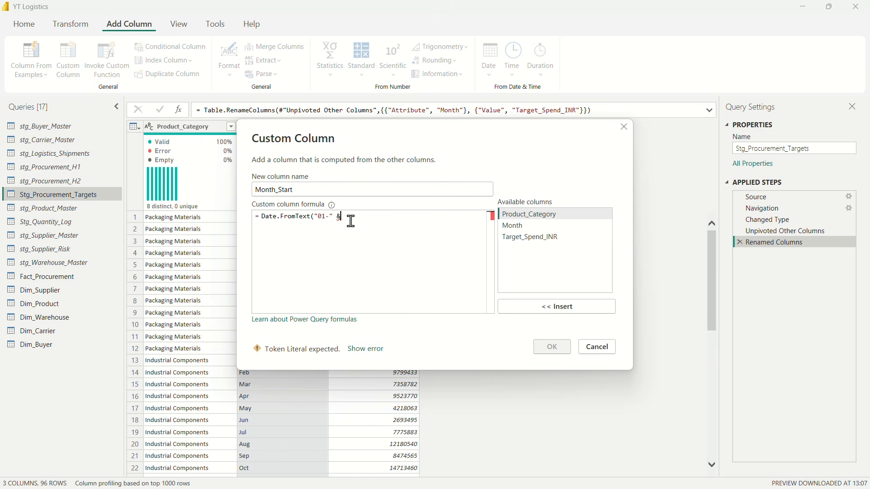
Step: Extend the date text in the formula by concatenating the Month column and "-2025"
left_click(519, 228)
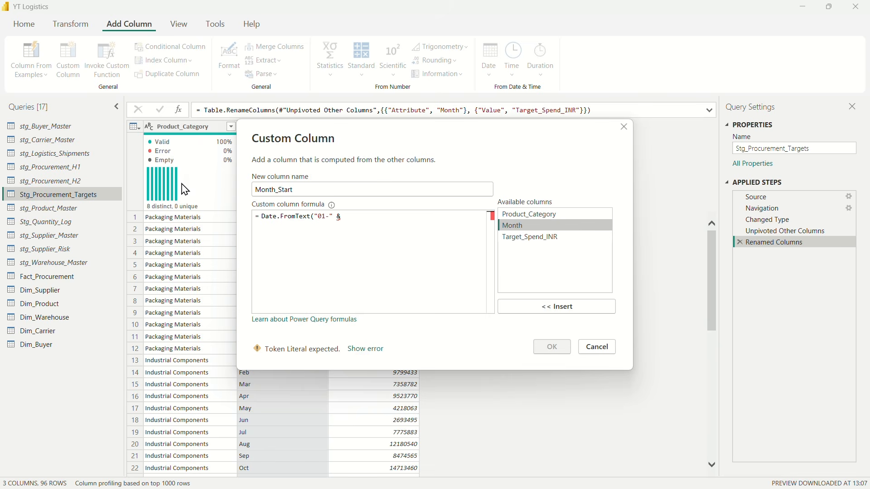
left_click(548, 306)
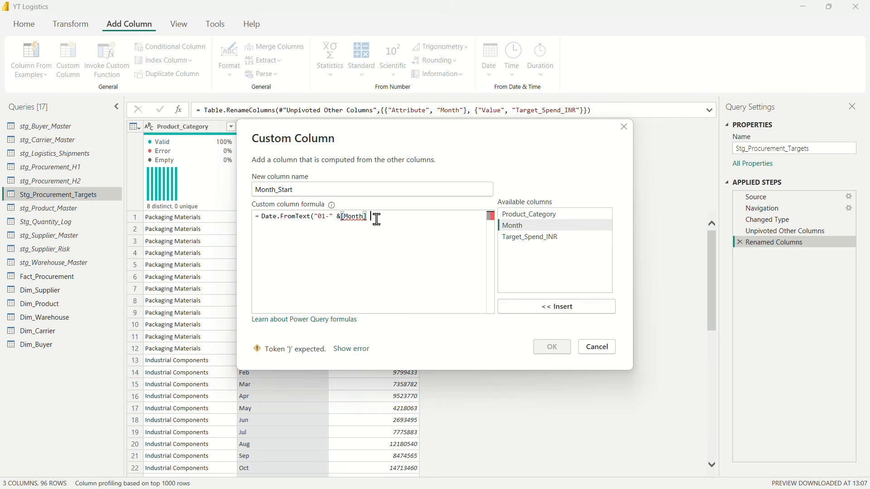
type("&")
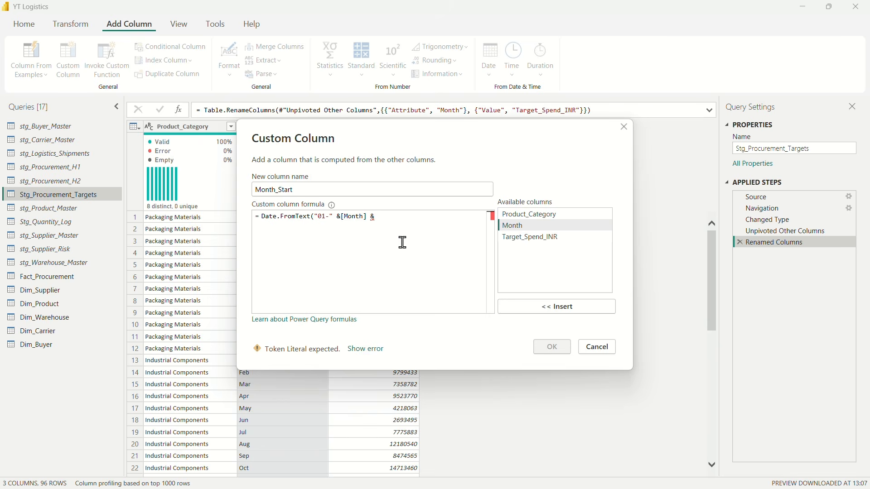
type(" \"")
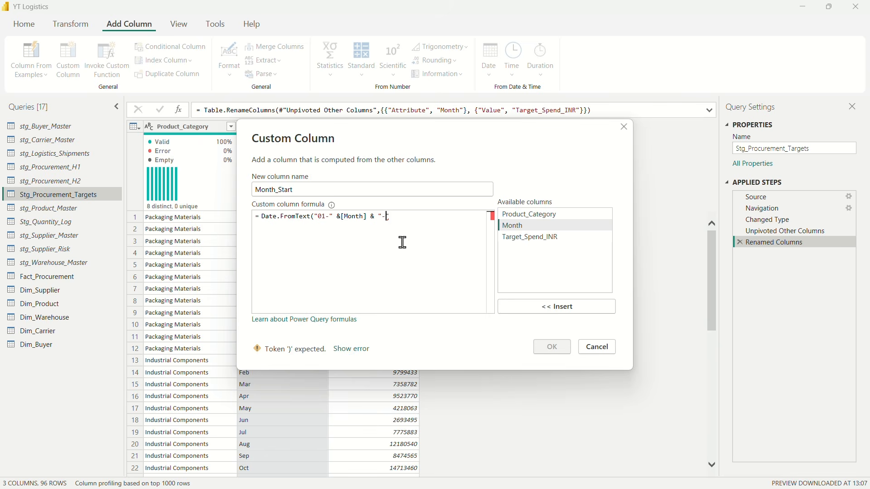
type("-2025")
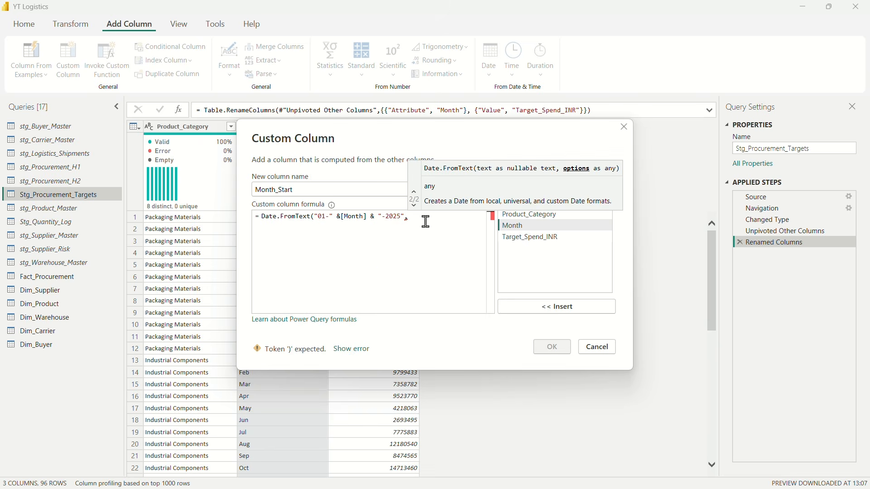
Step: Add an options record to Date.FromText with Format set to "dd-MMM-yyyy"
type("rmat")
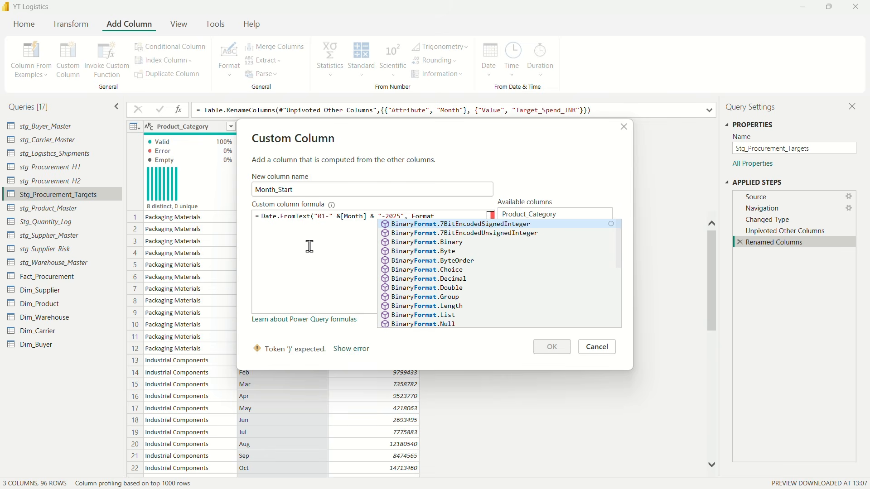
type(" [")
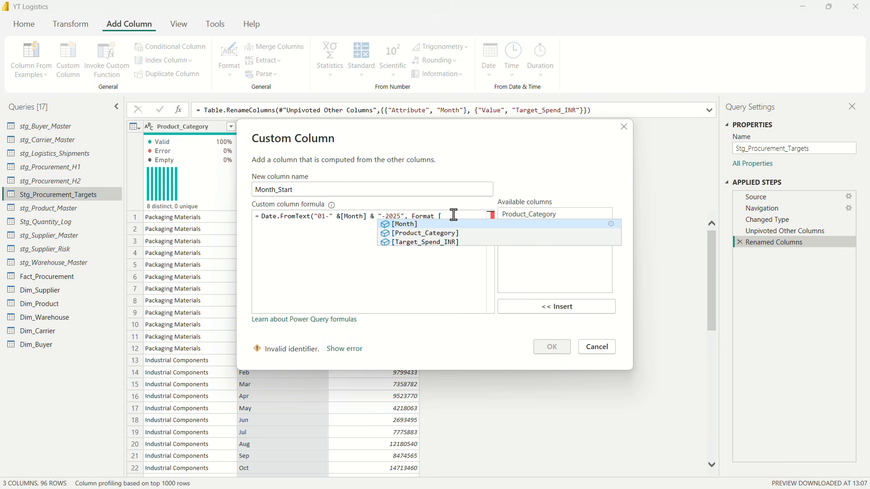
key("BackSpace")
key("BackSpace")
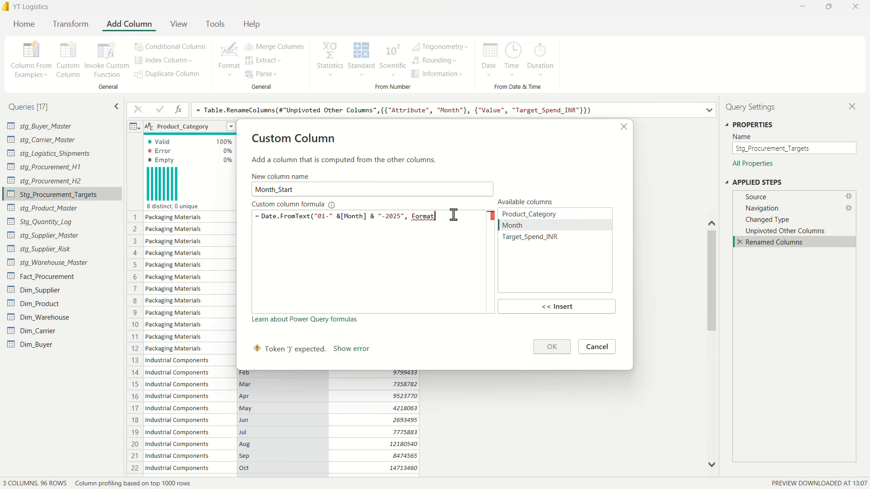
type("=")
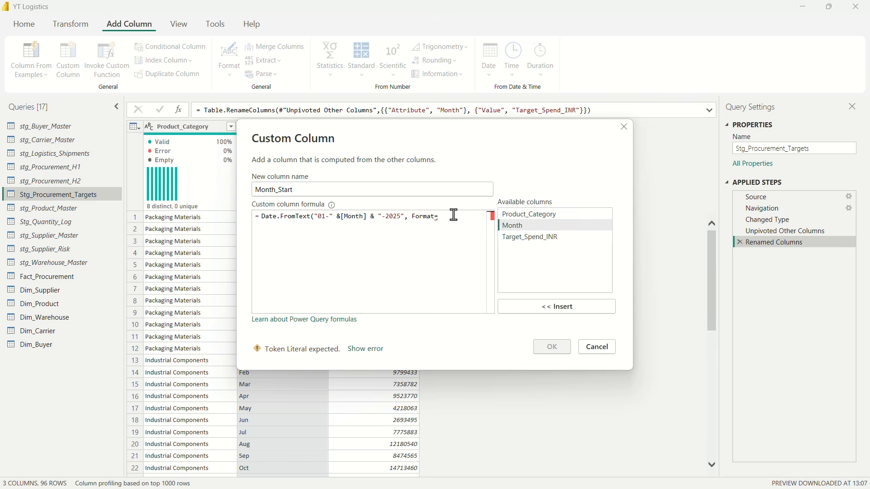
left_click(411, 217)
type("[Format= \"dd")
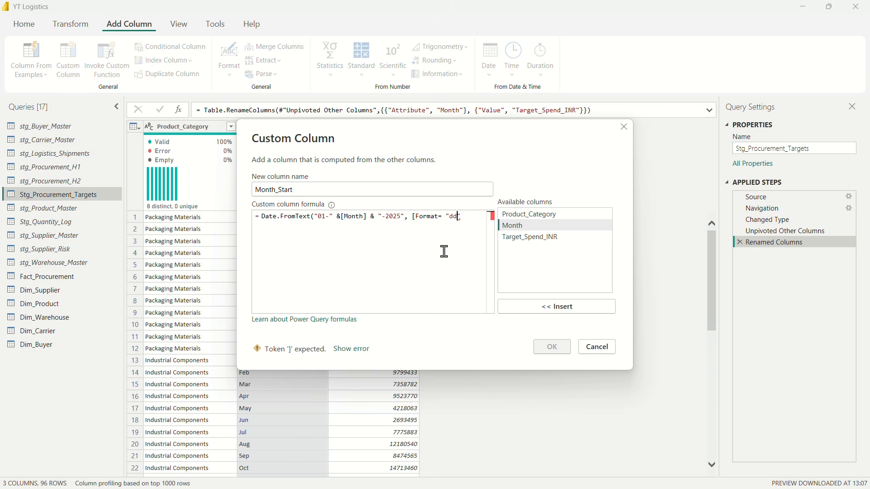
type("-MMM-yyyy\"")
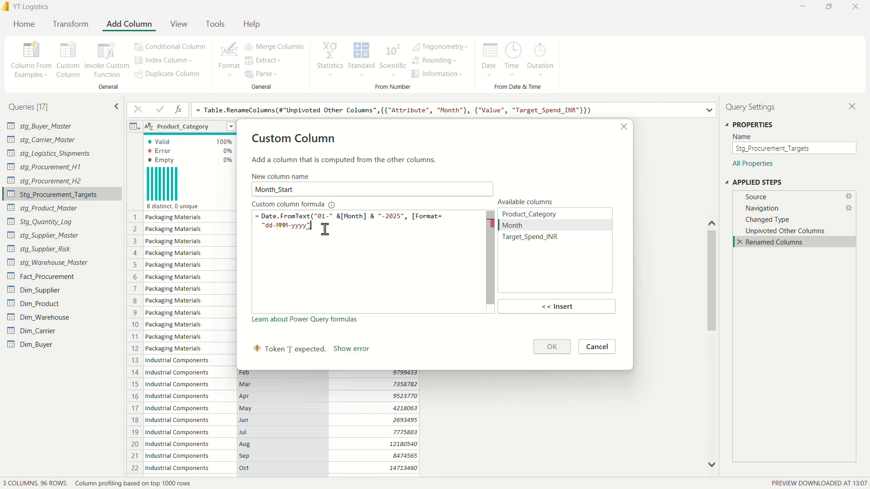
type(", Culture")
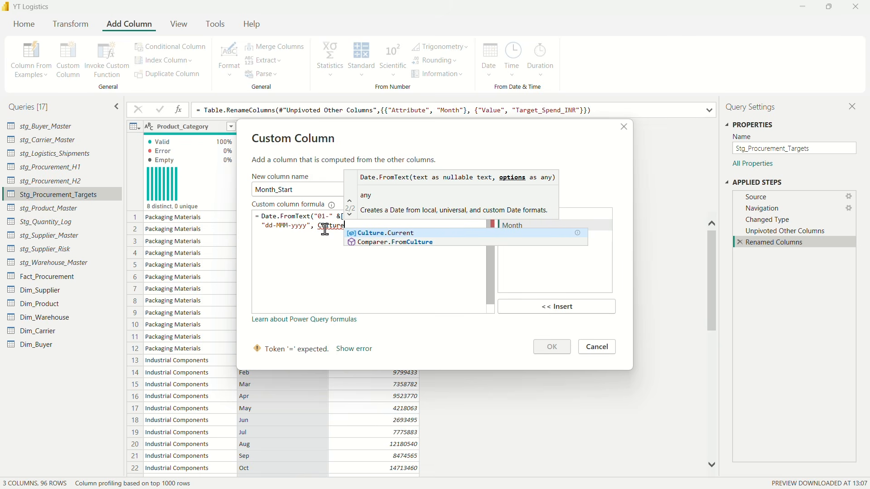
type(" = \"en")
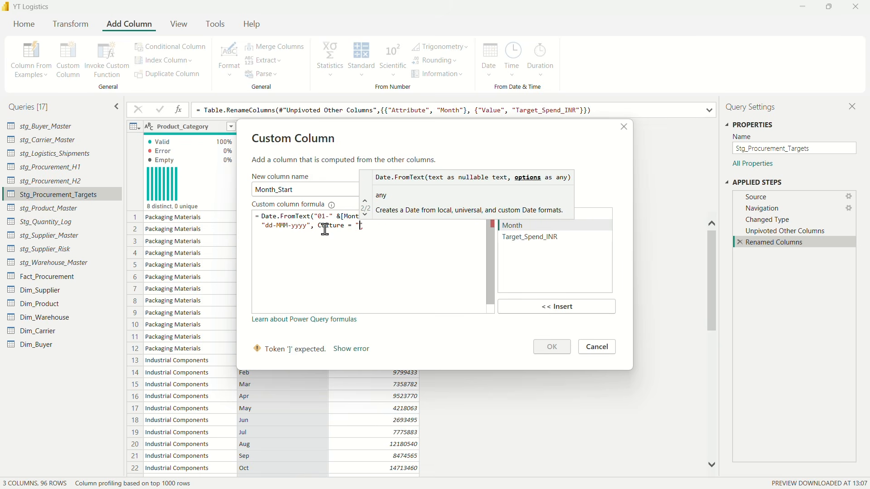
type("-")
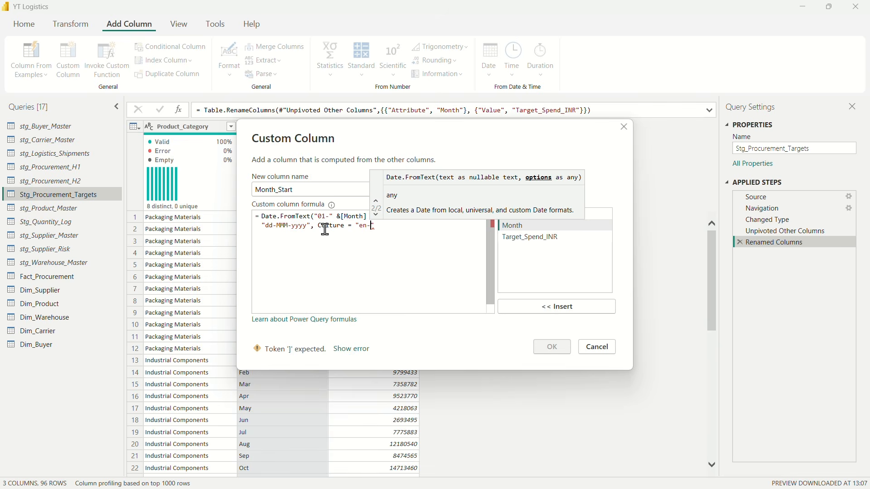
type("US")
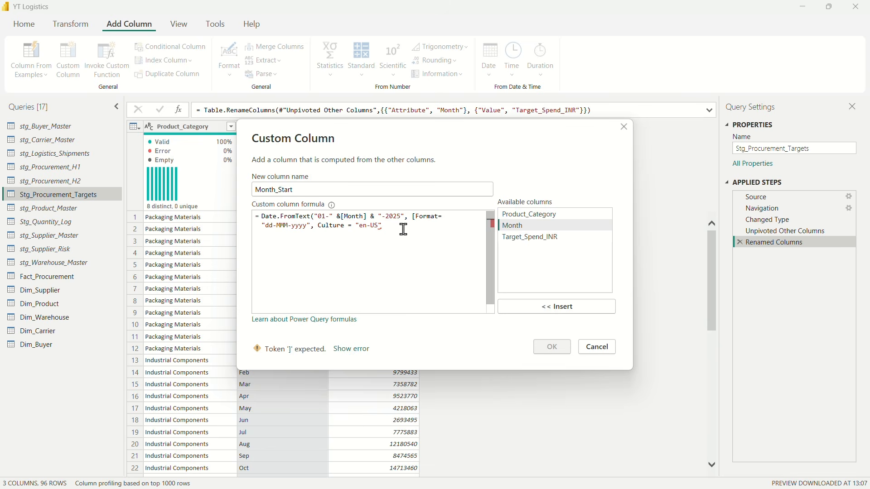
Step: Complete the options record with Culture = "en-US", close the formula, and create the Month_Start column
type("])")
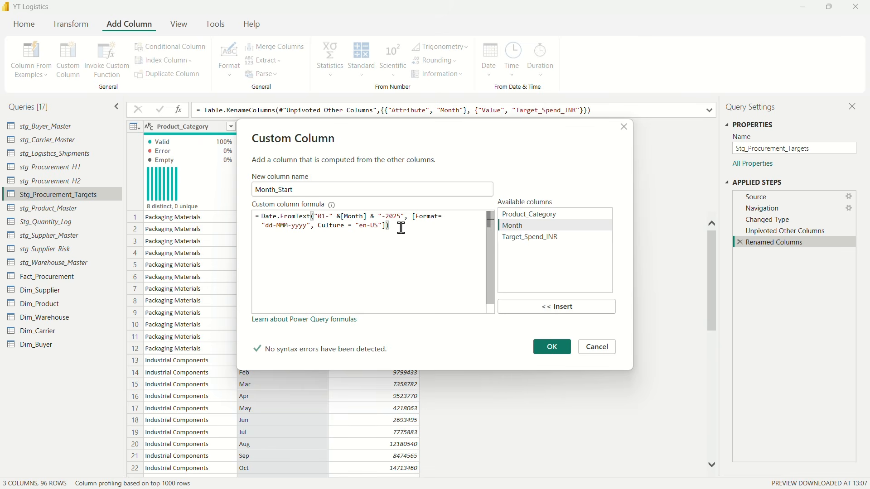
left_click(552, 348)
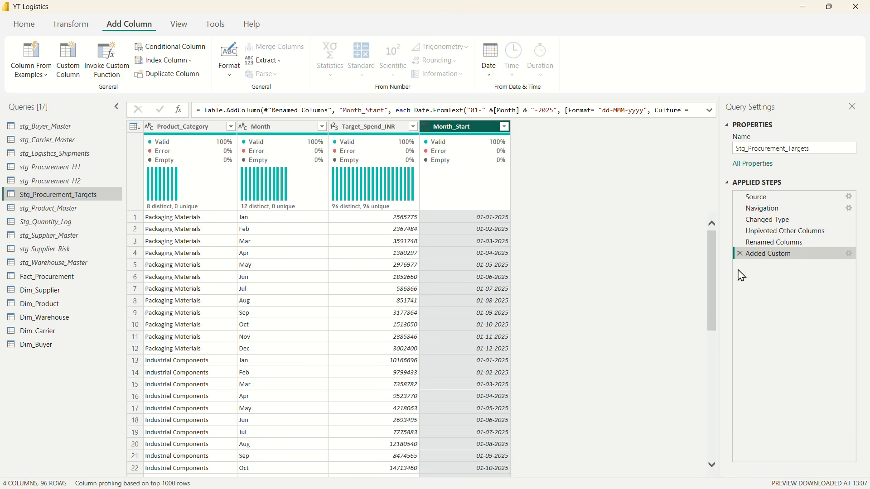
Step: Remove the Month column from the Stg_Procurement_Targets query
left_click_drag(253, 135, 253, 136)
right_click(252, 136)
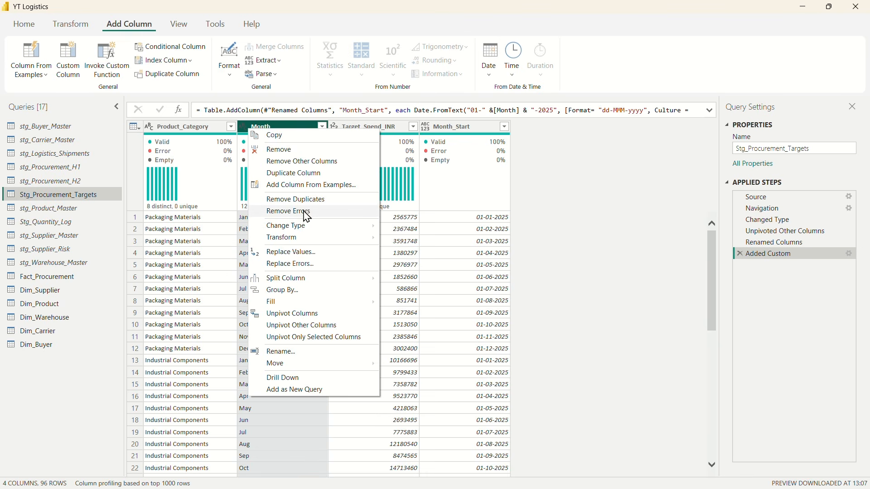
left_click(278, 150)
Step: Change the data type of the Month_Start column to Date
left_click(373, 129)
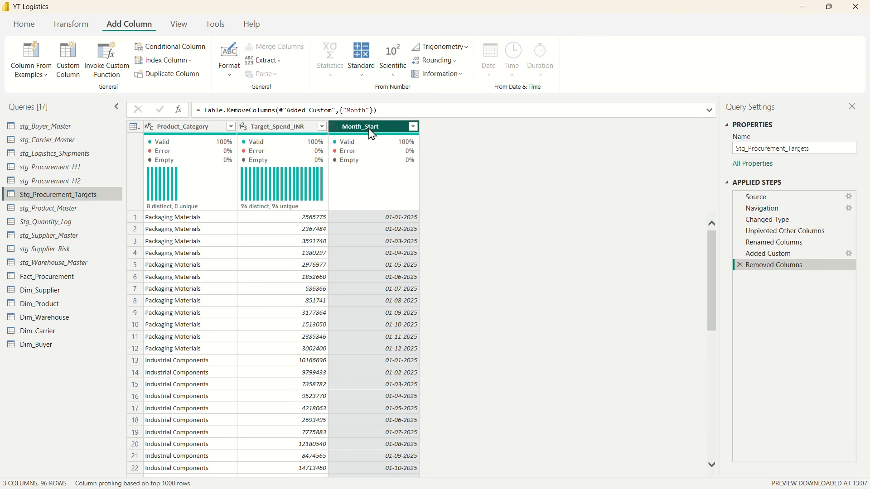
right_click(356, 131)
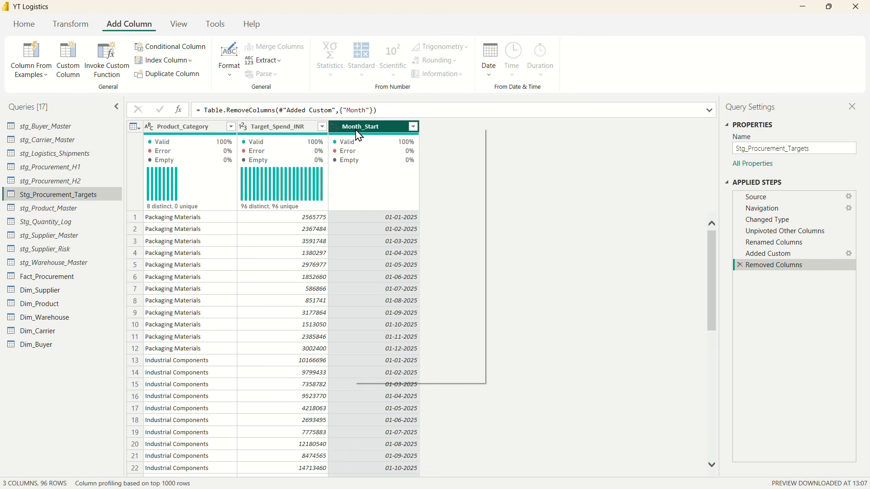
mouse_move(410, 224)
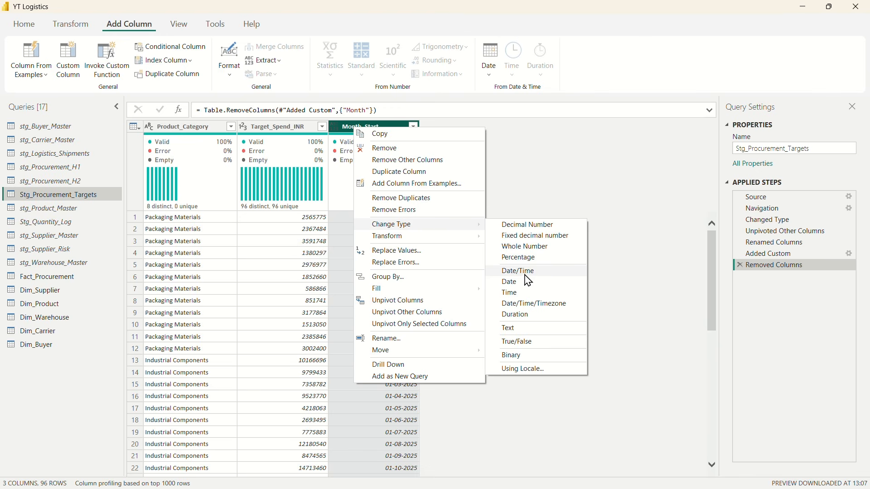
left_click(510, 283)
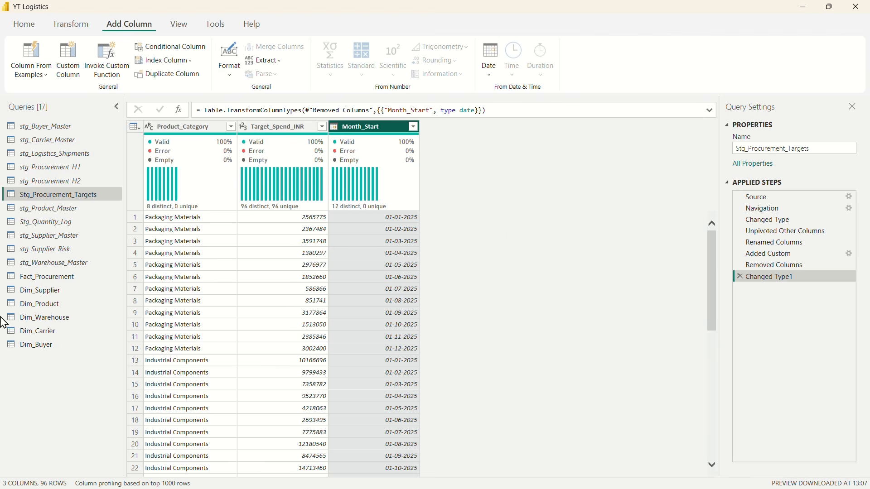
left_click(188, 126)
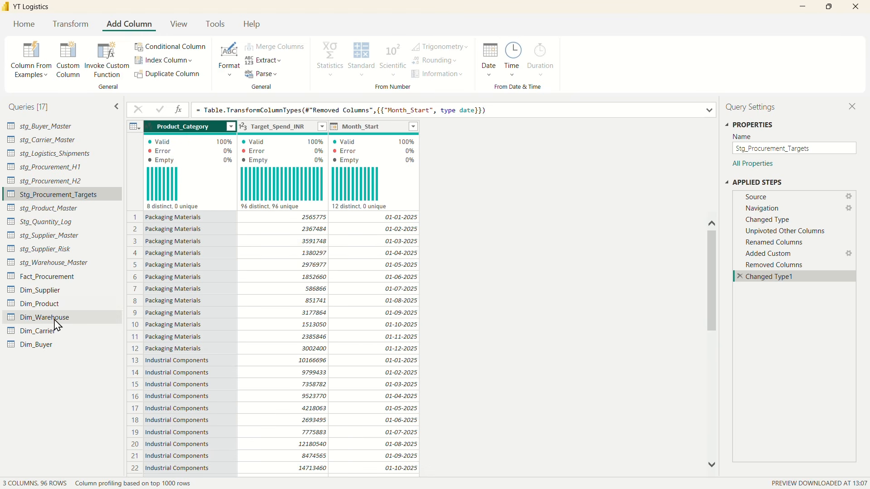
left_click(43, 278)
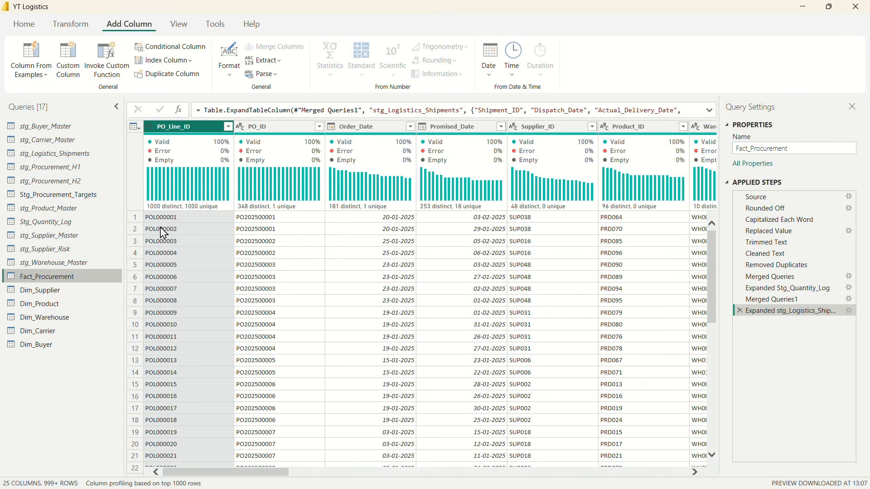
Step: Create a reference of the Stg_Procurement_Targets query and rename it Fact_Procurement_Target
left_click(53, 198)
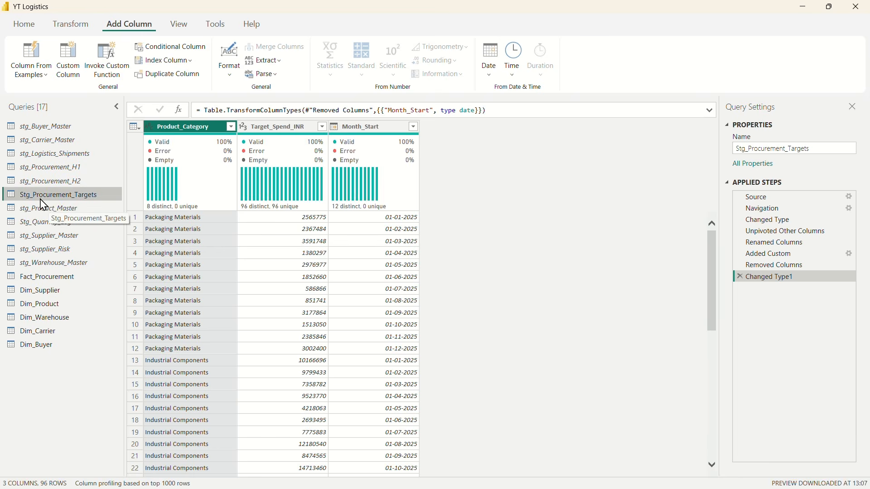
right_click(41, 200)
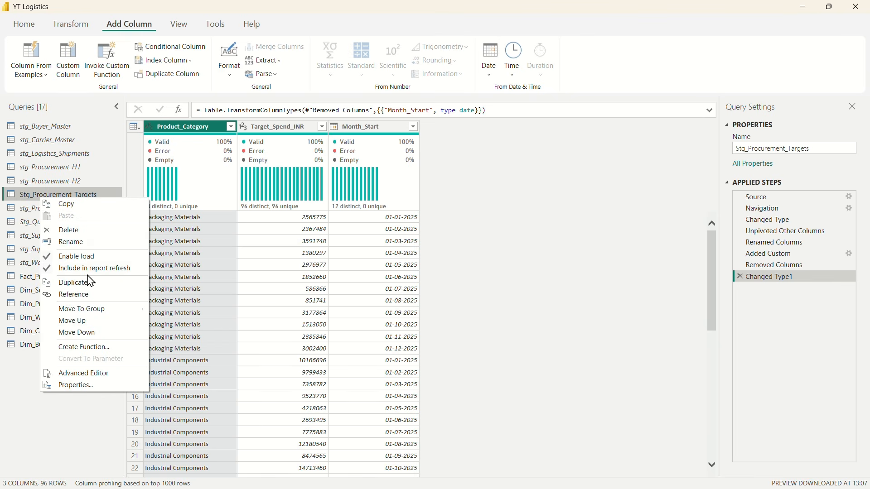
left_click(73, 295)
double_click(41, 362)
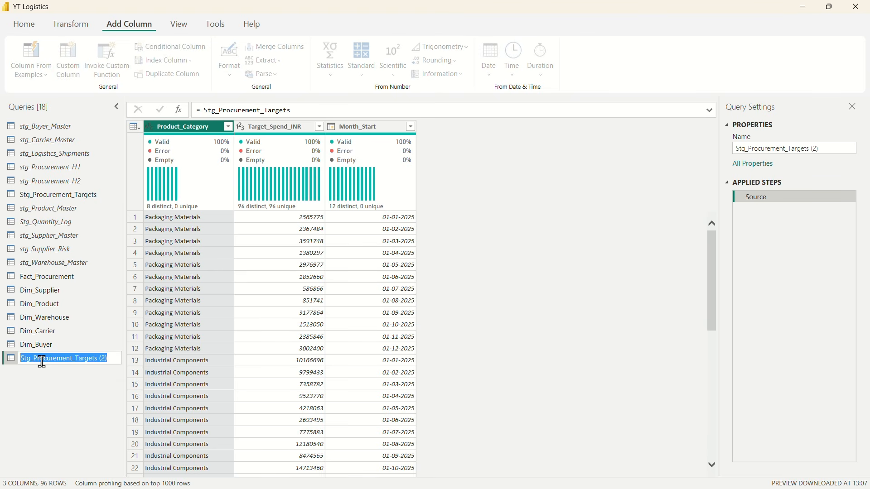
type("Fac")
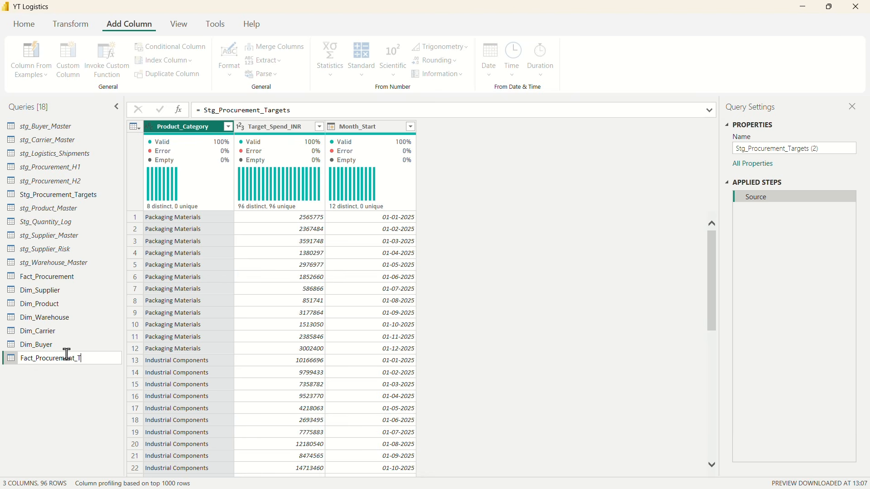
key("Return")
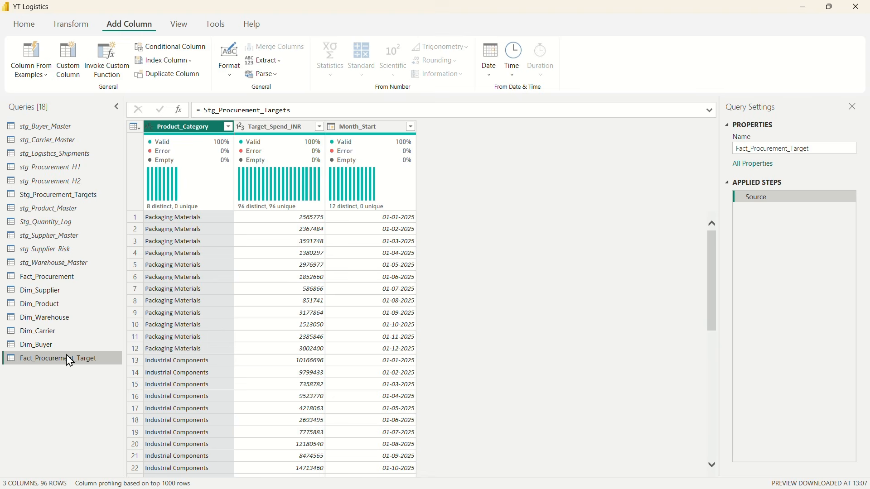
Step: Disable loading for the Stg_Procurement_Targets query and return to Fact_Procurement_Target
left_click(36, 199)
right_click(34, 196)
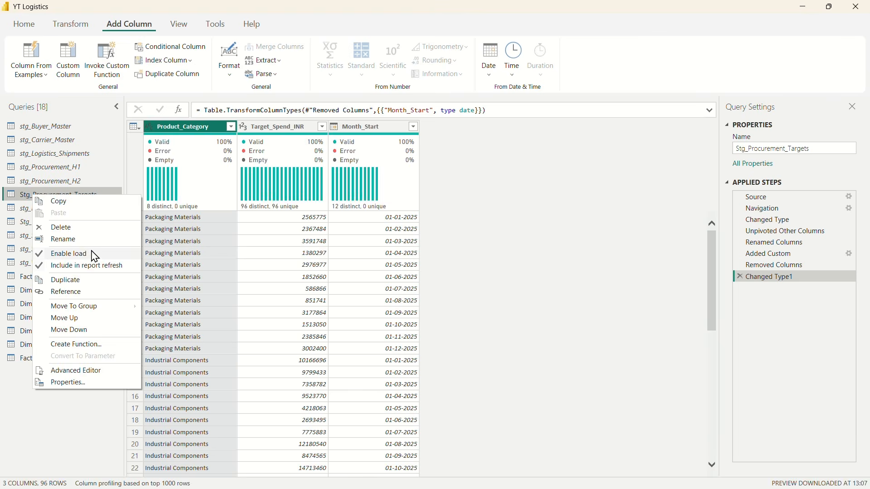
left_click(79, 406)
left_click(49, 360)
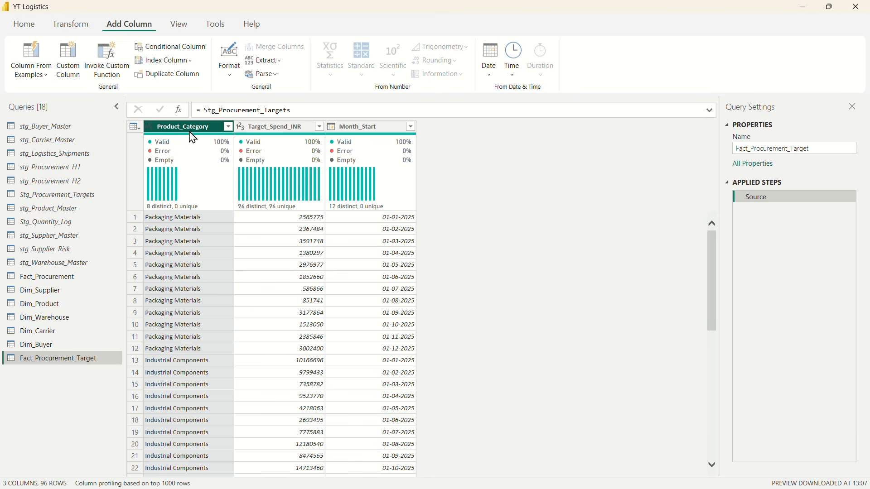
Step: Create a reference of the Dim_Product query and rename it Dim_Category
left_click(51, 312)
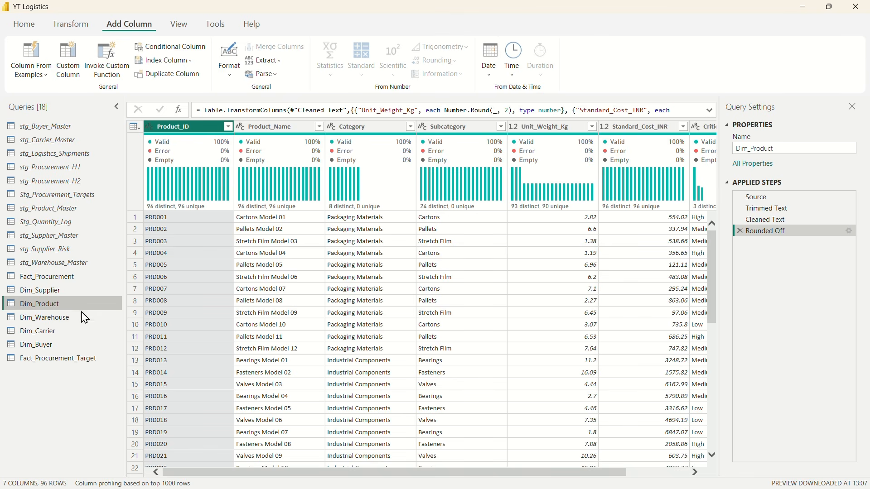
right_click(39, 309)
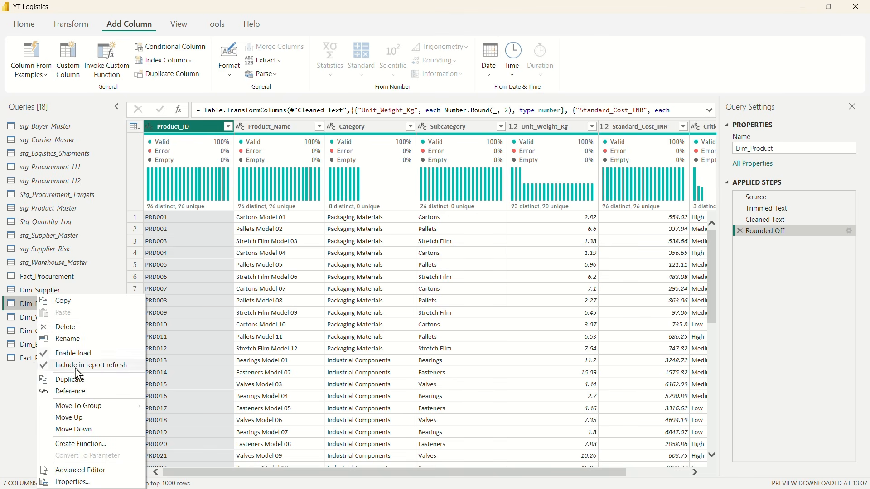
left_click(83, 393)
double_click(47, 373)
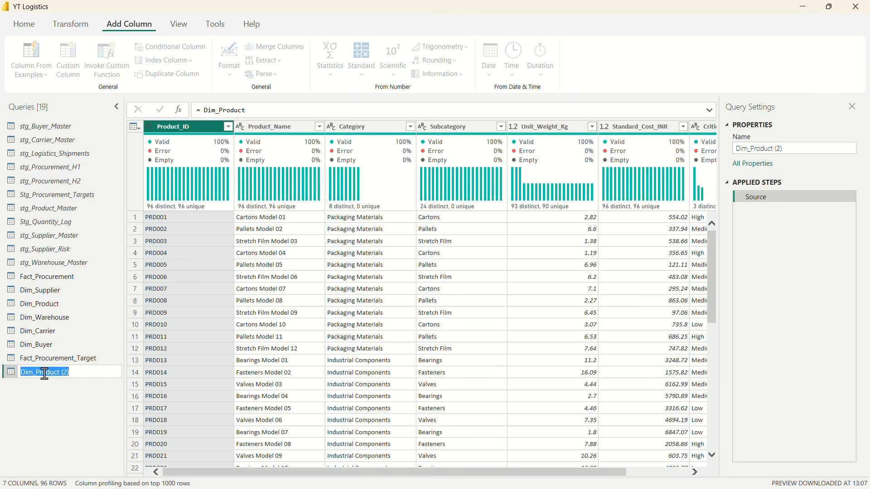
left_click(47, 372)
left_click_drag(37, 370, 85, 371)
type("Category")
key("Return")
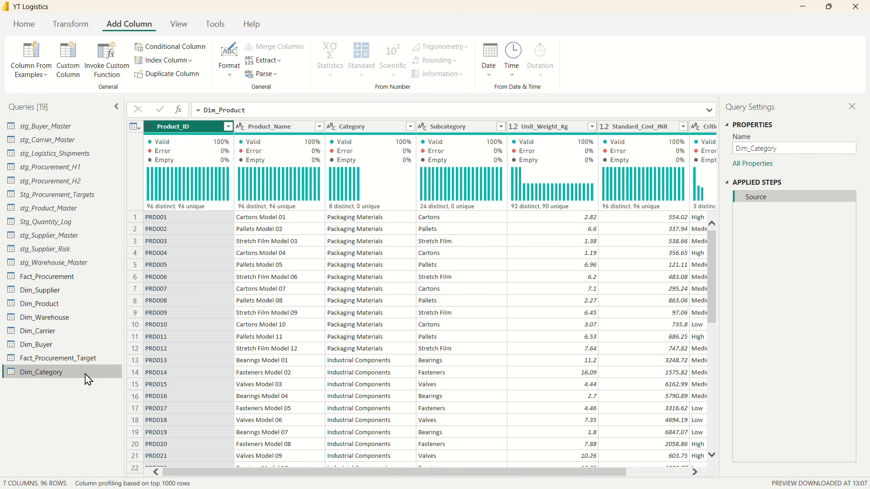
Step: Keep only the Category column in Dim_Category and remove its duplicate values
left_click(353, 127)
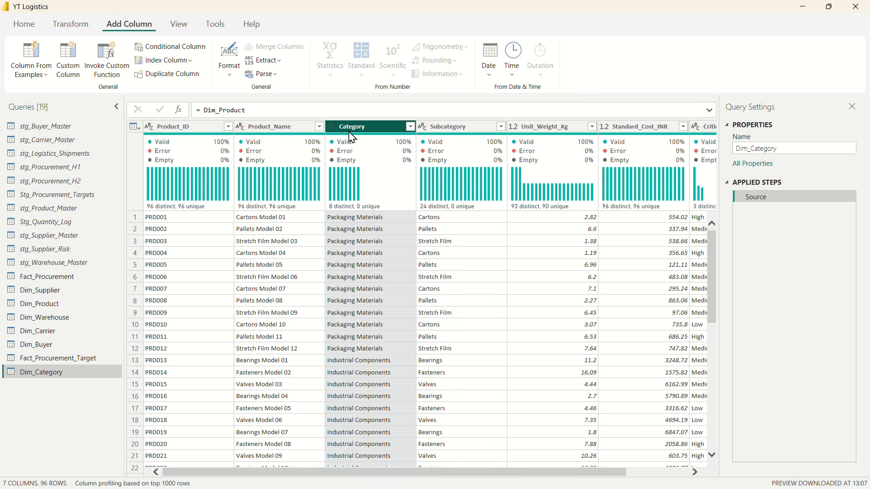
right_click(353, 137)
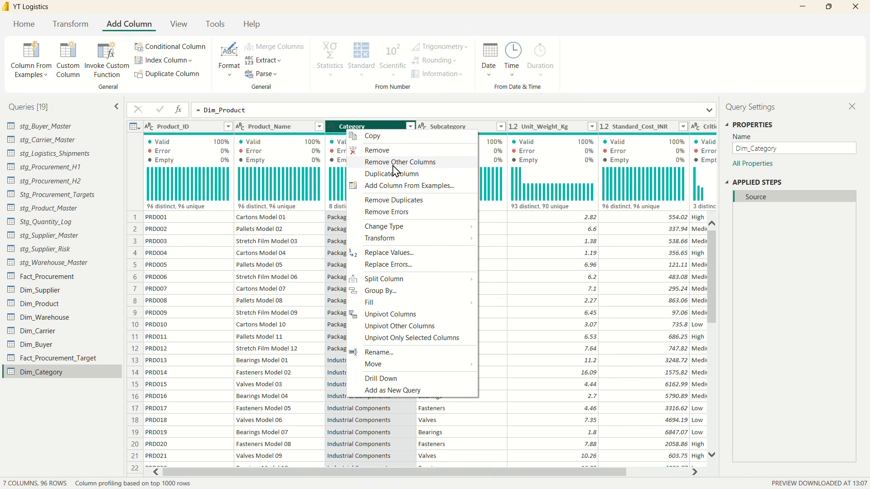
left_click(362, 162)
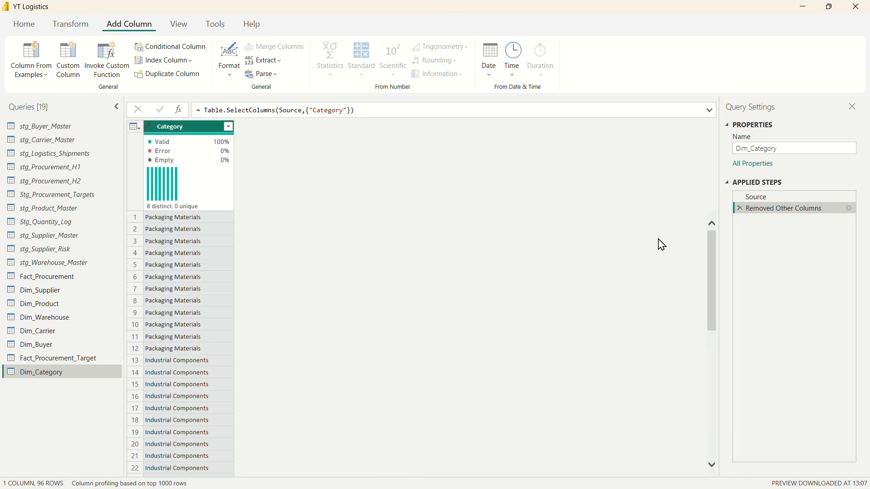
right_click(172, 134)
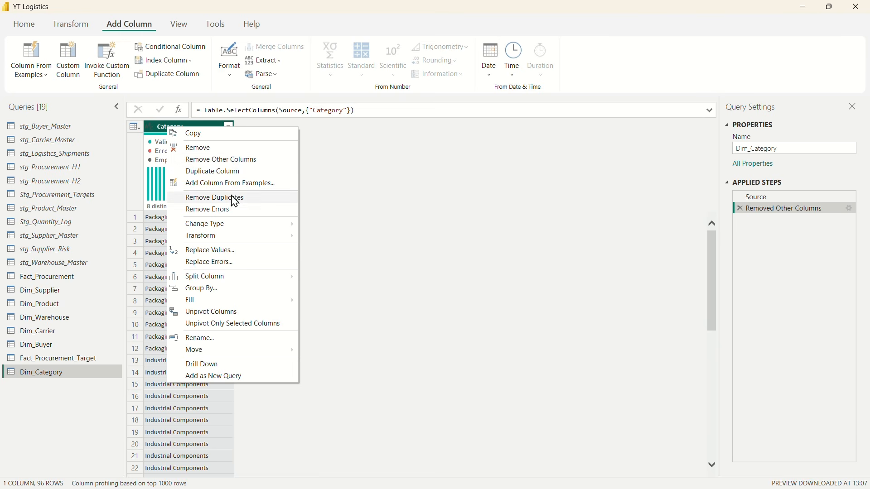
left_click(227, 198)
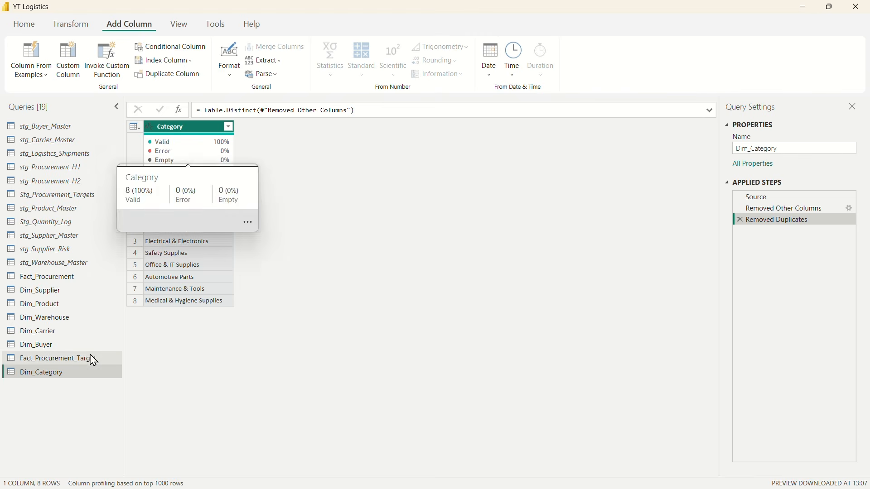
Step: Rename the Category column in Dim_Category to Product_Category
double_click(159, 126)
left_click(159, 126)
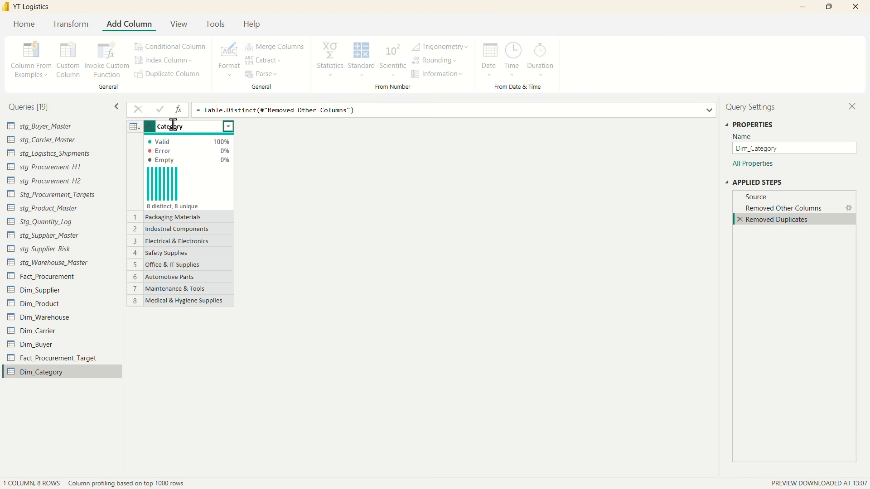
type("Product_")
left_click(266, 144)
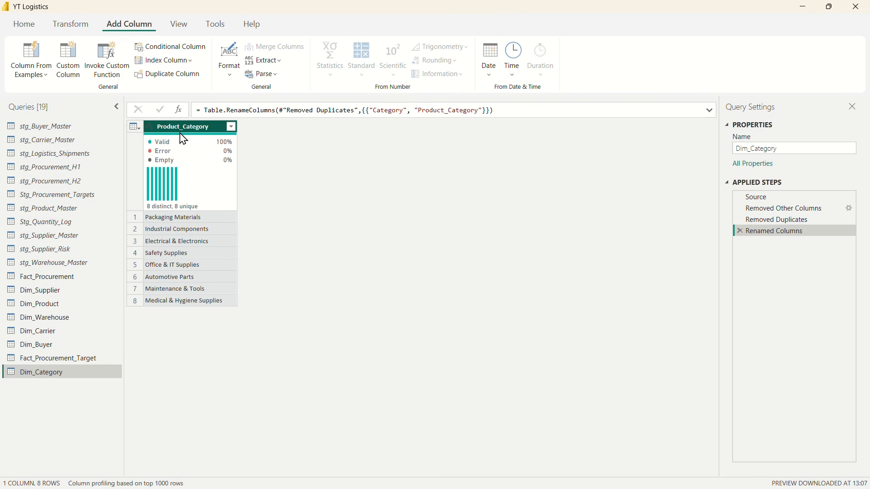
Step: Merge Fact_Procurement with Dim_Product on Product_ID in both tables, using a Left Outer join
left_click(50, 281)
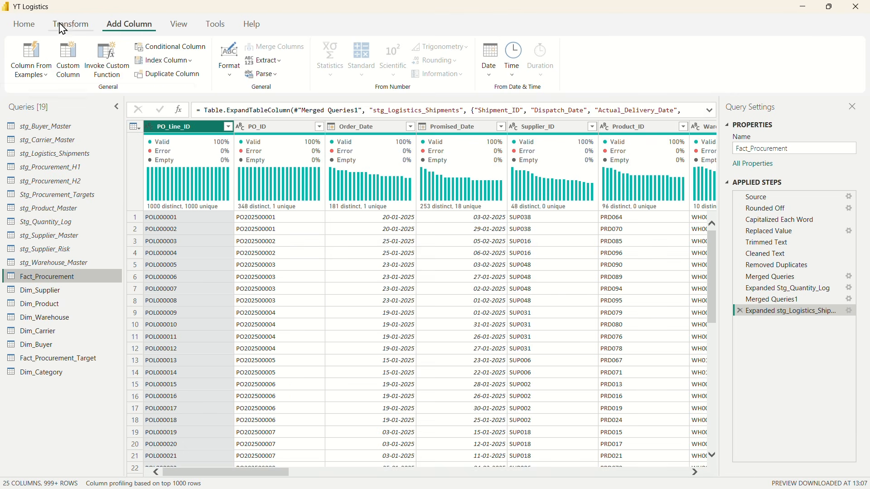
left_click(25, 25)
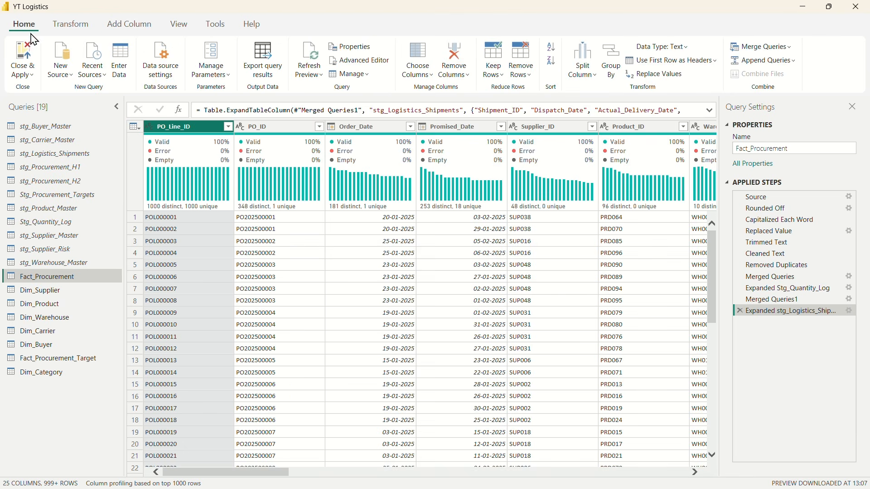
left_click(768, 47)
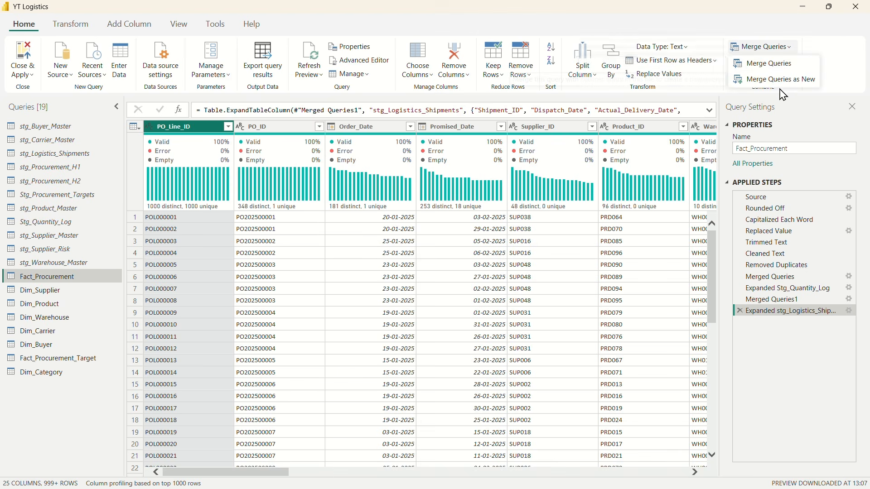
left_click(764, 64)
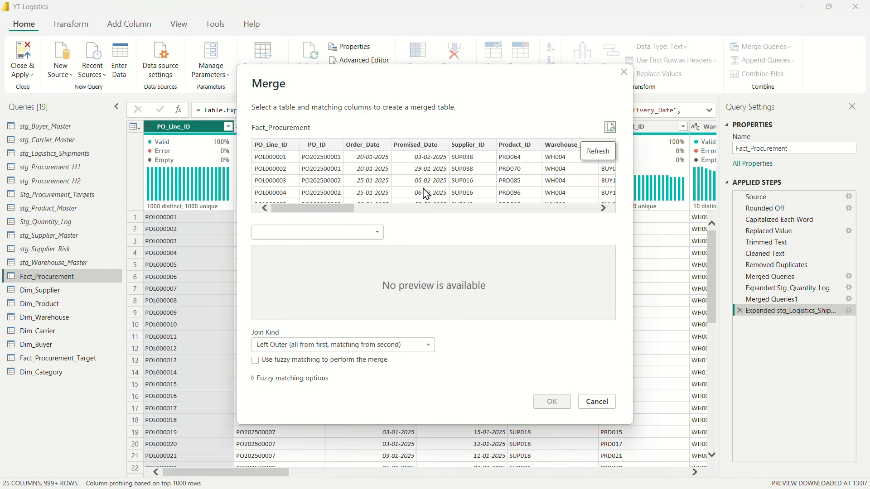
left_click(372, 233)
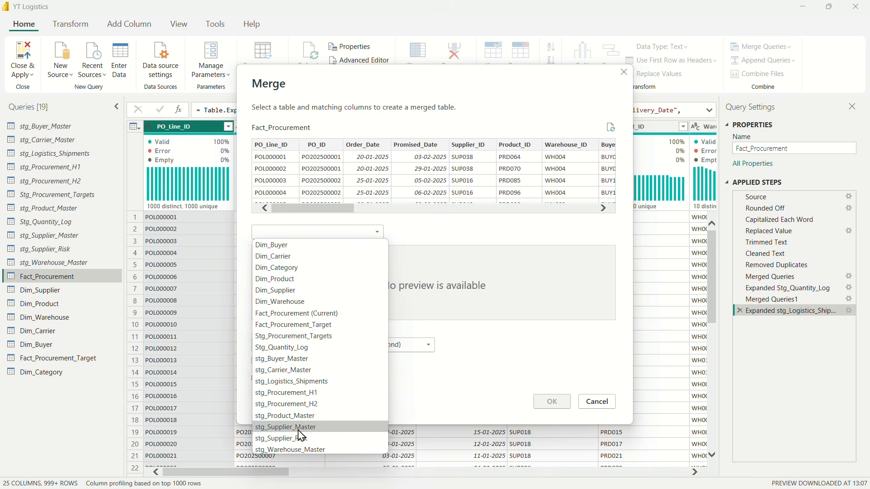
left_click(283, 281)
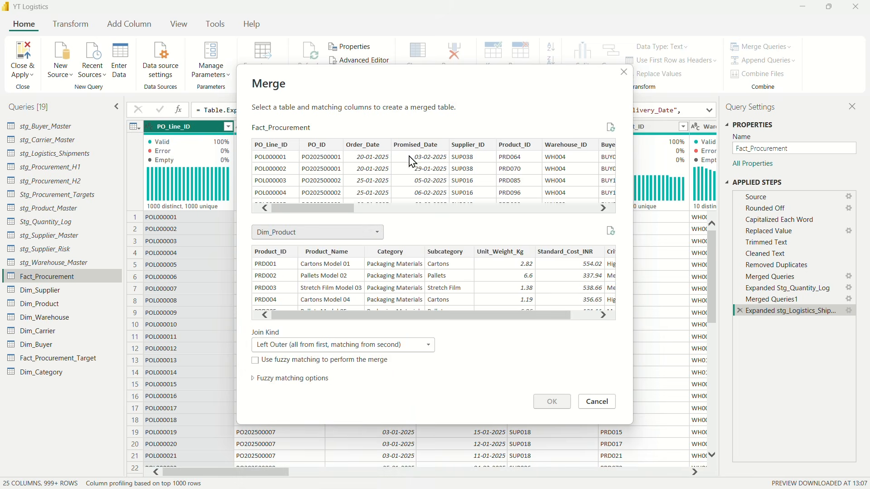
left_click(278, 155)
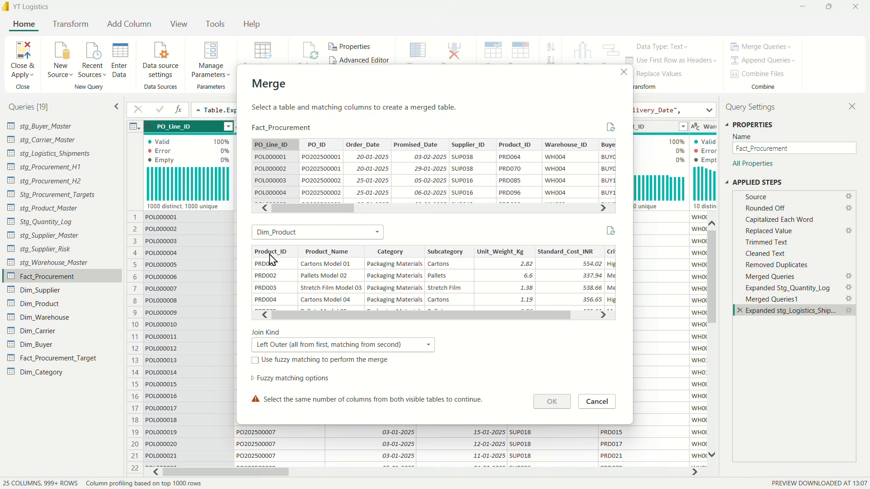
left_click(273, 260)
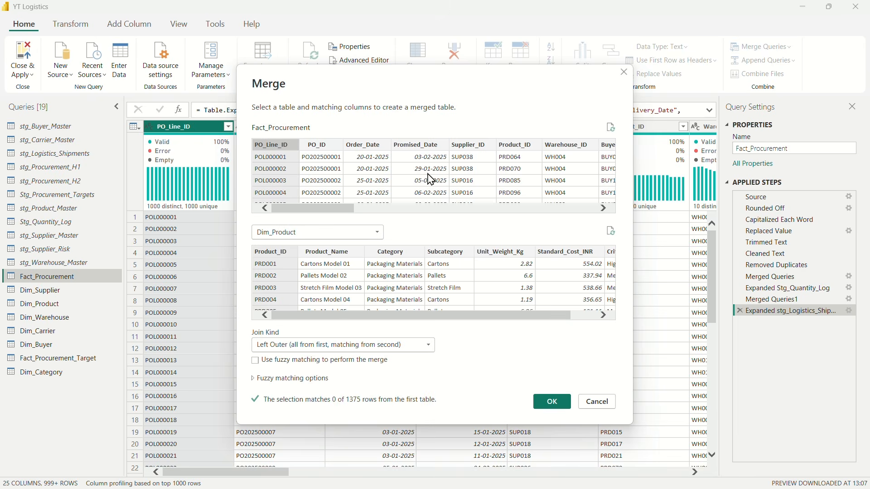
scroll(544, 160, "right", 5)
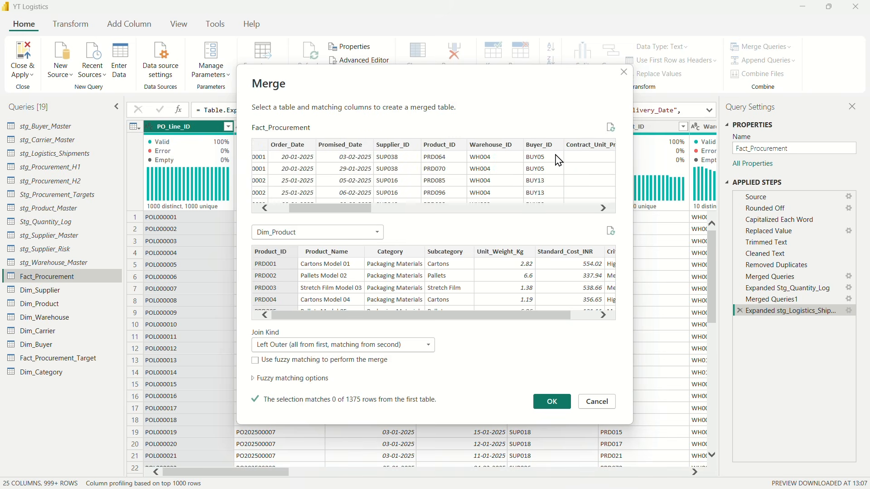
left_click(298, 145)
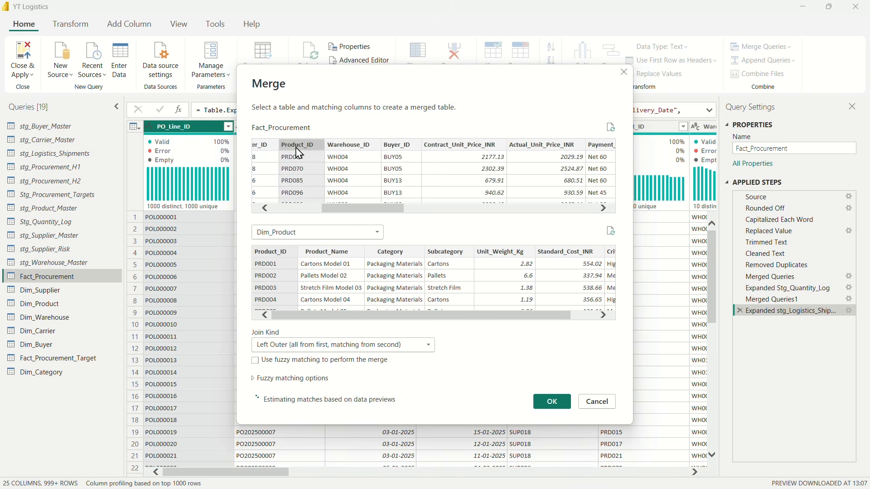
scroll(371, 171, "left", 5)
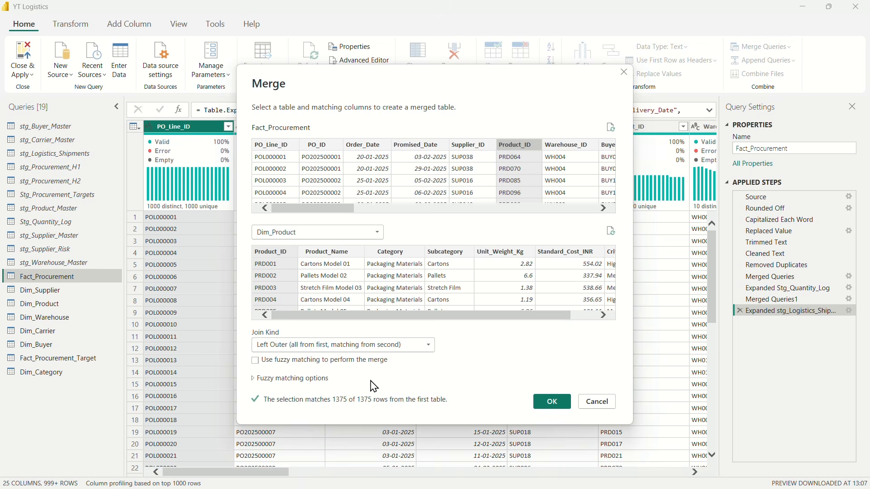
left_click(557, 405)
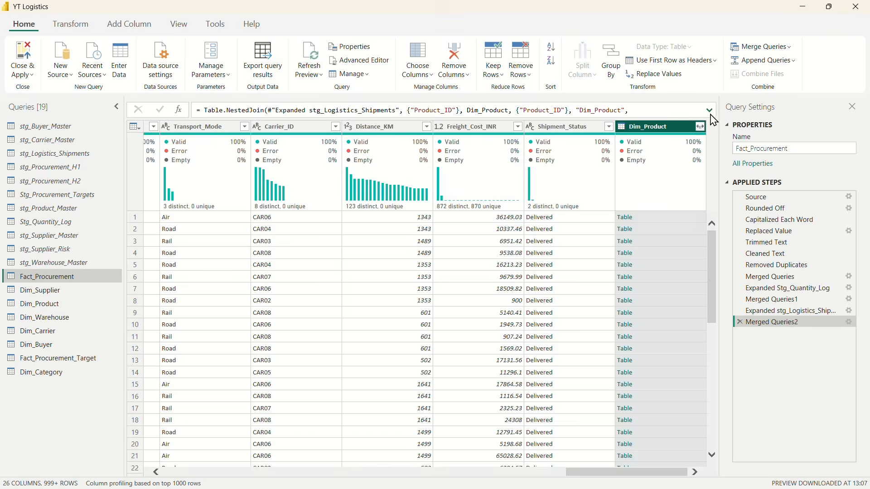
Step: Expand only the Category field from the merged Dim_Product column, without the original column name as prefix
left_click(701, 127)
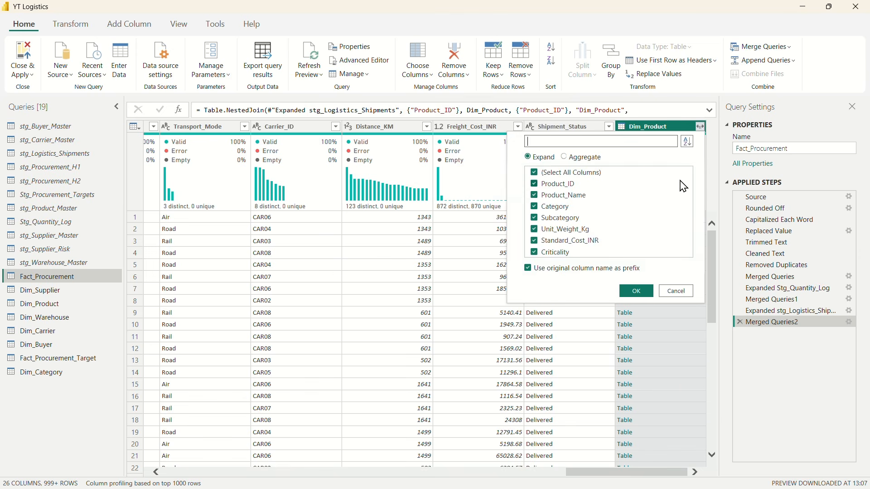
left_click(537, 174)
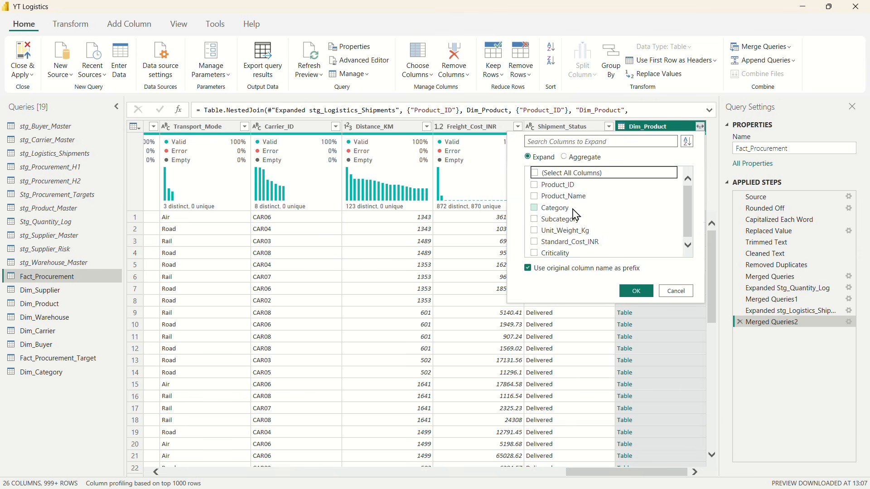
left_click(537, 209)
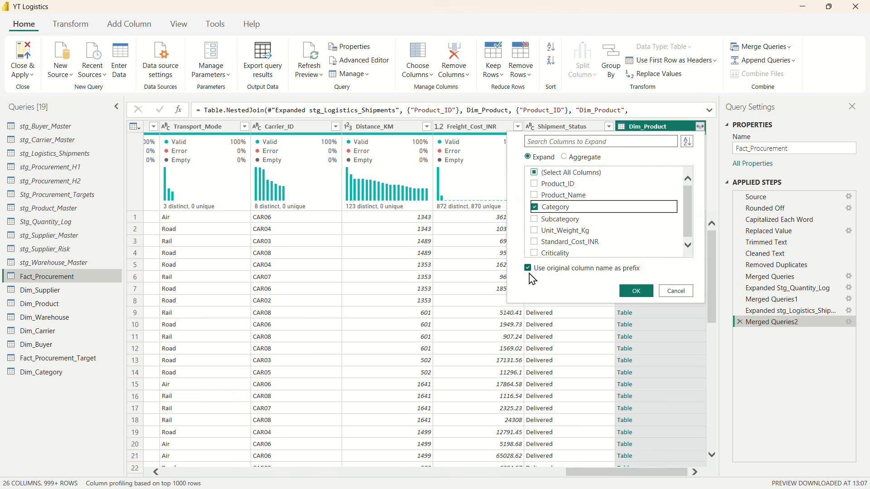
left_click(529, 268)
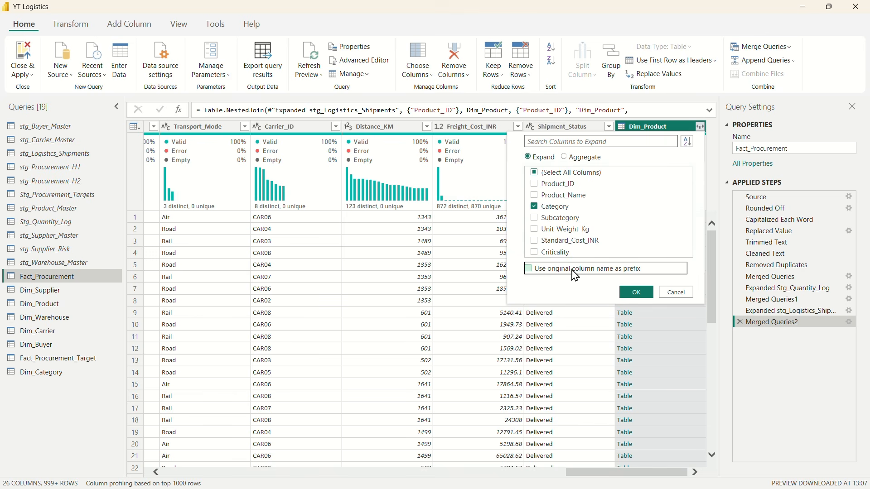
left_click(637, 294)
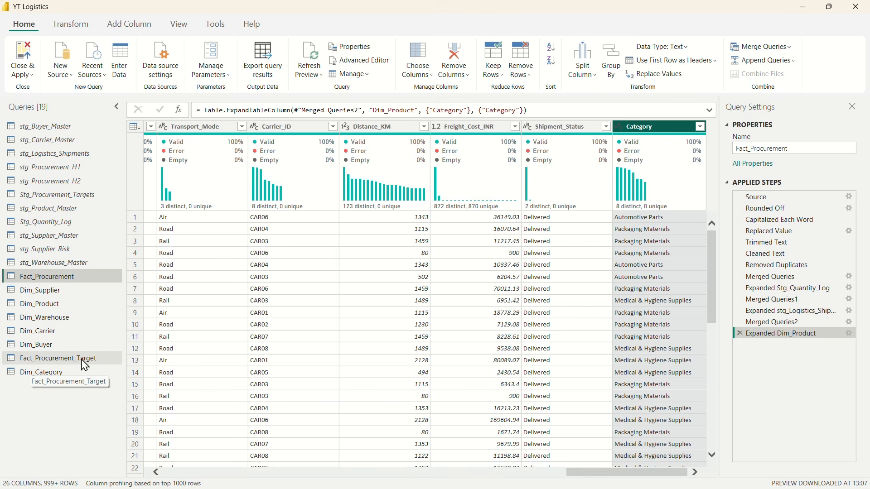
Step: Rename the expanded Category column in Fact_Procurement to Product_Category
double_click(631, 127)
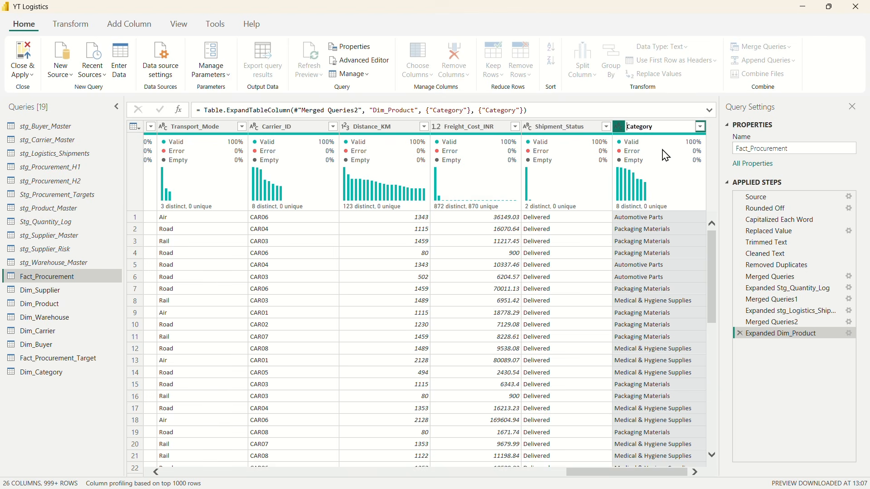
type("Product_")
key("Return")
left_click(556, 131)
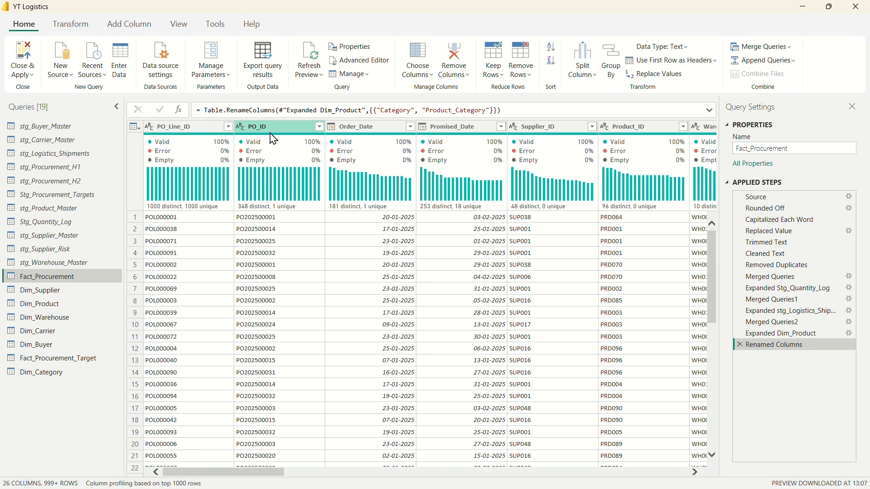
Step: Review the columns of Fact_Procurement through to Product_Category and compare them with the Dim_Category table
mouse_move(458, 156)
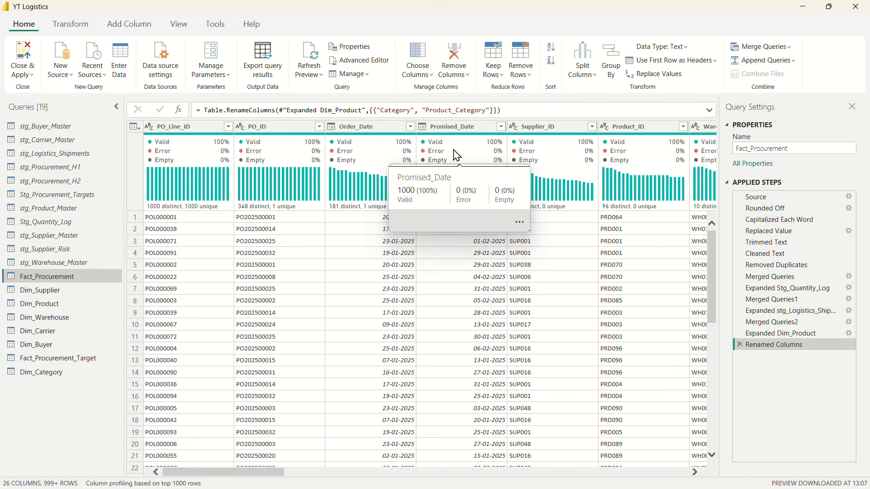
mouse_move(640, 148)
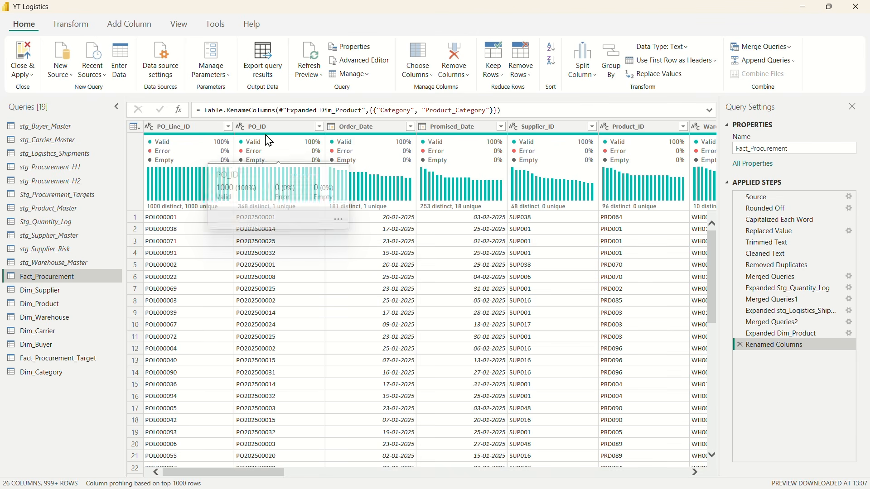
scroll(629, 204, "right", 3)
scroll(656, 218, "right", 5)
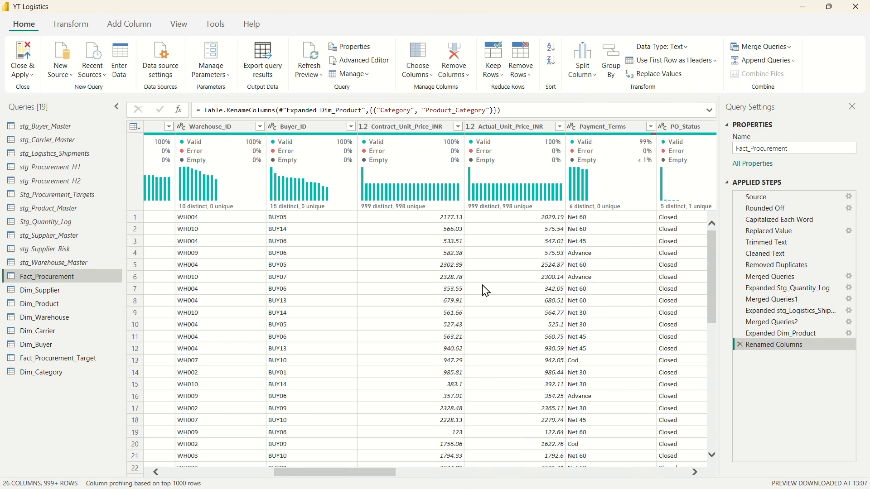
scroll(486, 291, "right", 15)
scroll(499, 285, "right", 3)
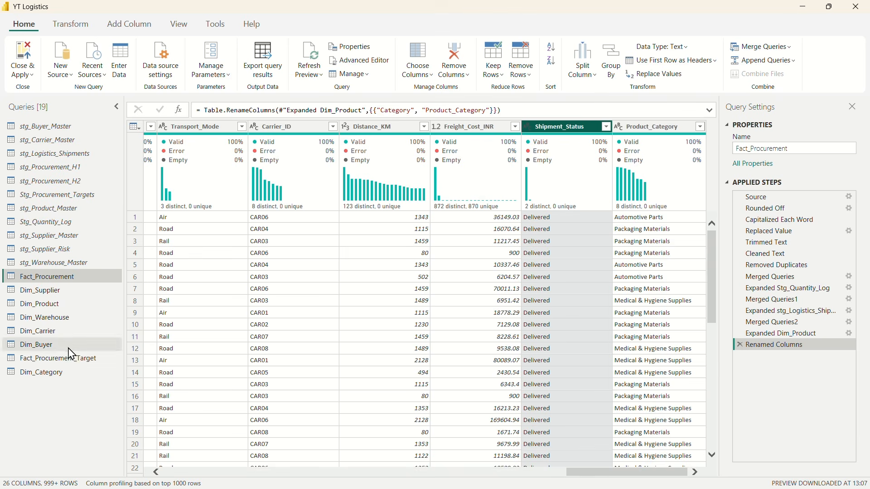
left_click(52, 372)
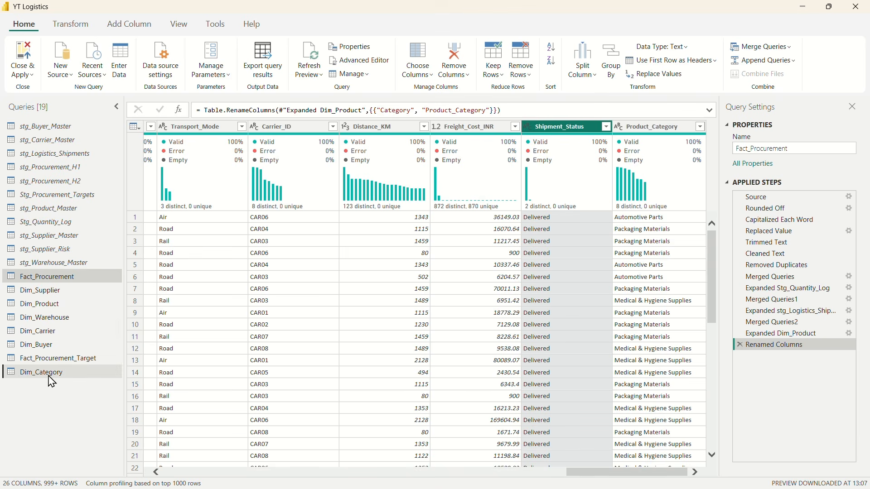
left_click(51, 278)
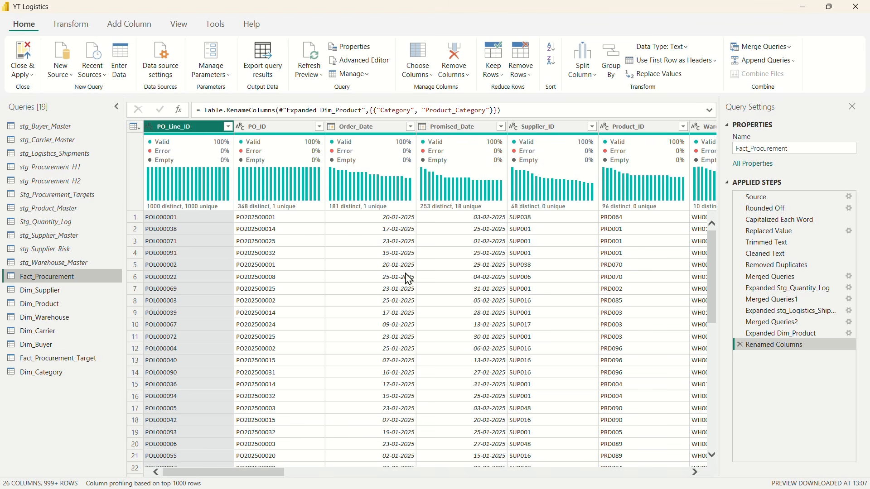
Step: Apply all pending query changes and close the Power Query Editor
left_click(29, 80)
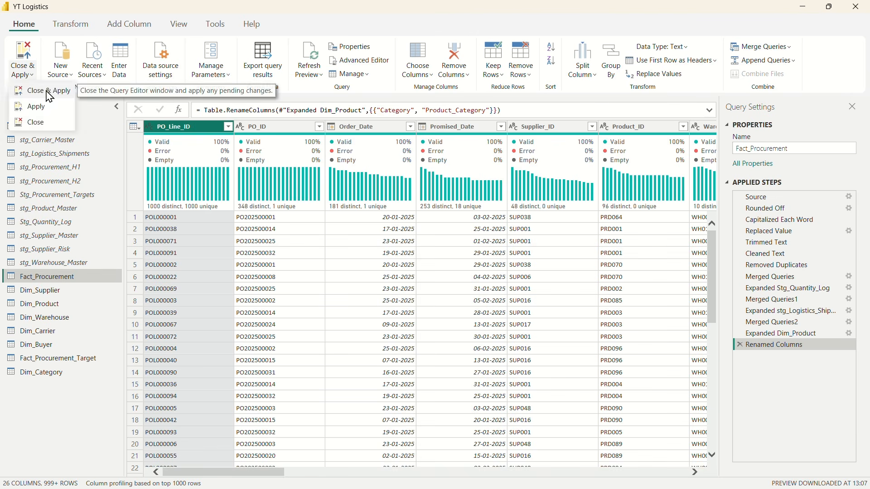
left_click(30, 91)
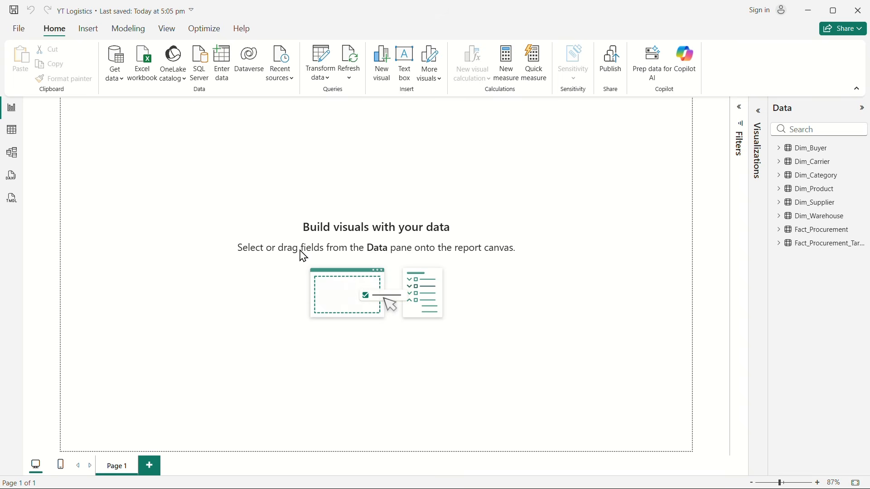
Step: Show the model diagram of all tables, with the Properties and Data panes collapsed to make room
left_click(12, 155)
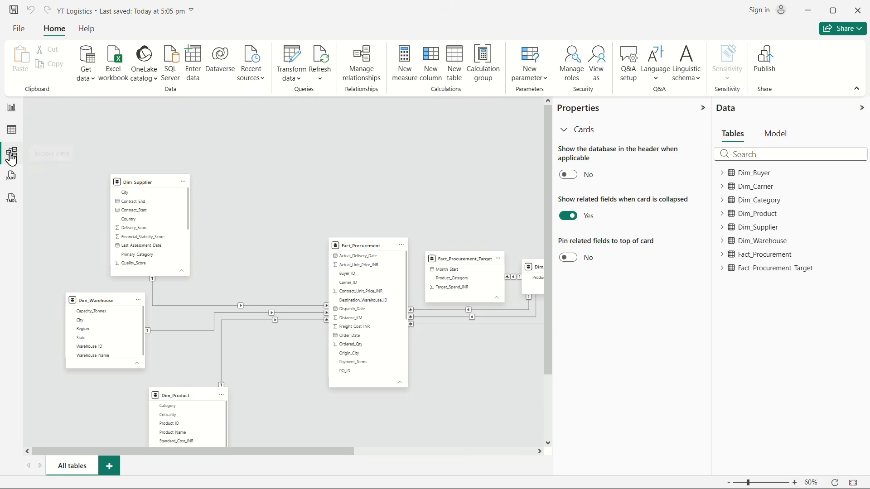
left_click(702, 108)
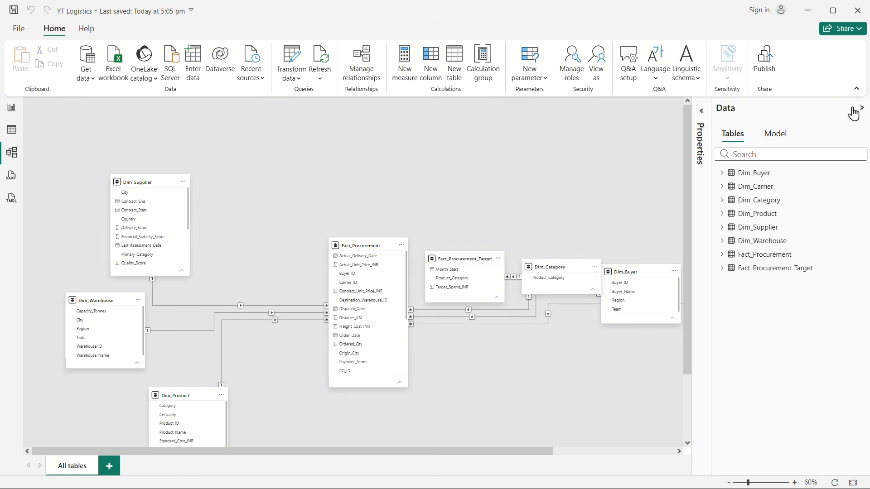
left_click(854, 110)
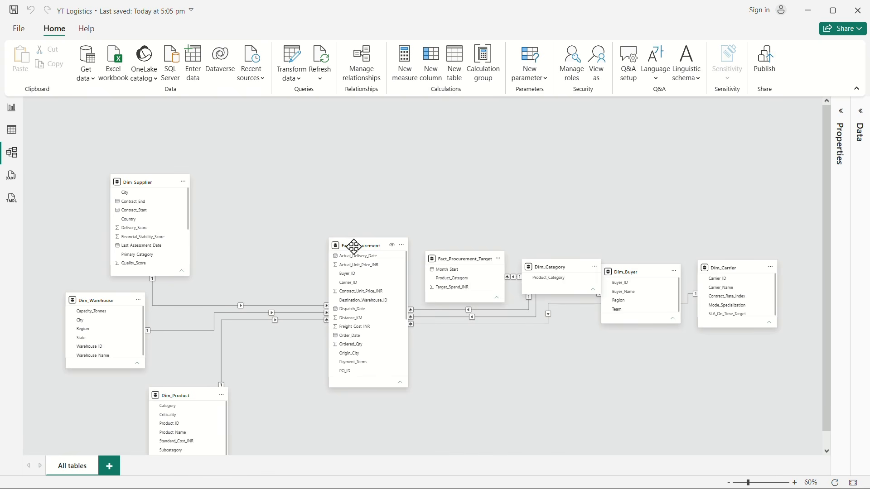
Step: Move Fact_Procurement and Fact_Procurement_Target up side by side in the diagram, and bring Dim_Buyer and Dim_Carrier to the left of Fact_Procurement
left_click_drag(354, 246, 357, 163)
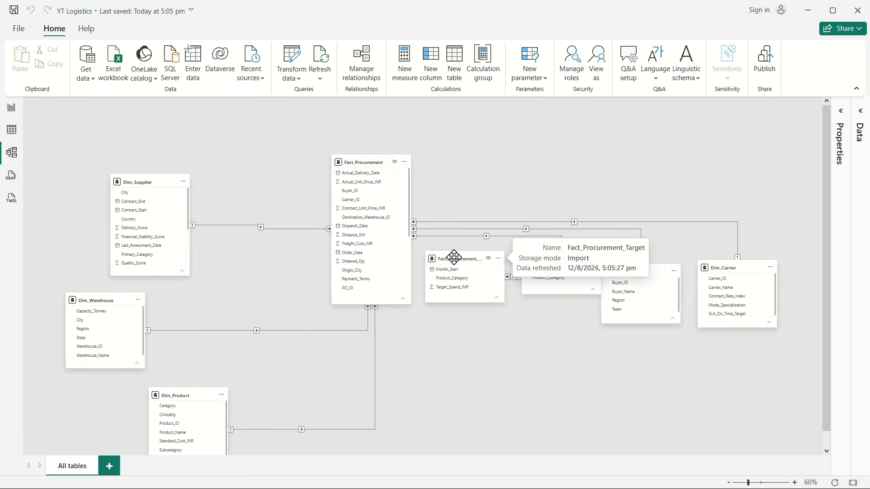
left_click_drag(455, 258, 486, 159)
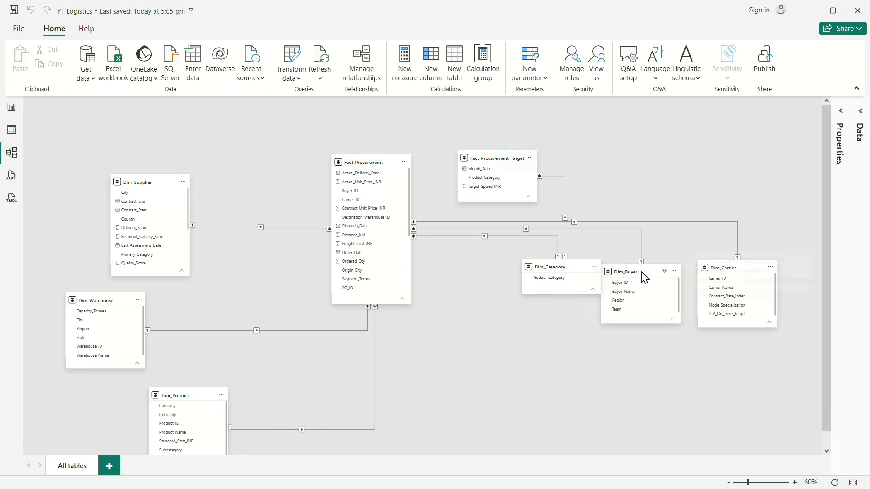
left_click_drag(644, 274, 217, 132)
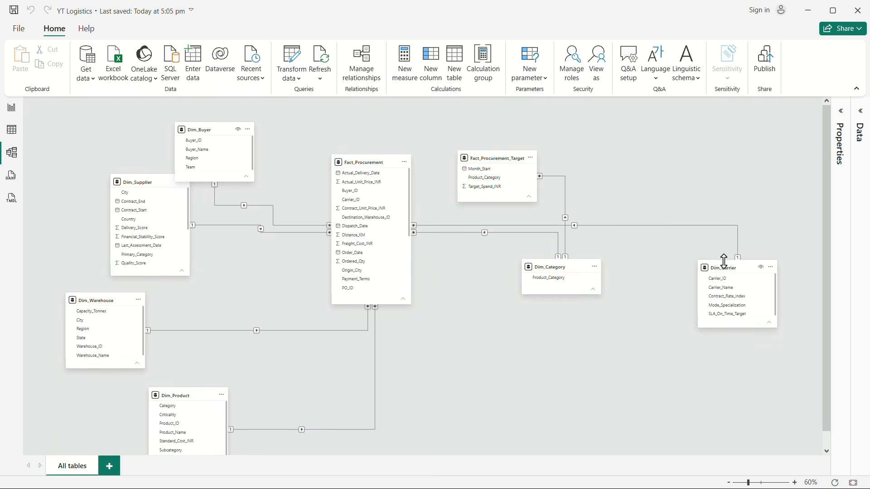
left_click_drag(723, 261, 241, 242)
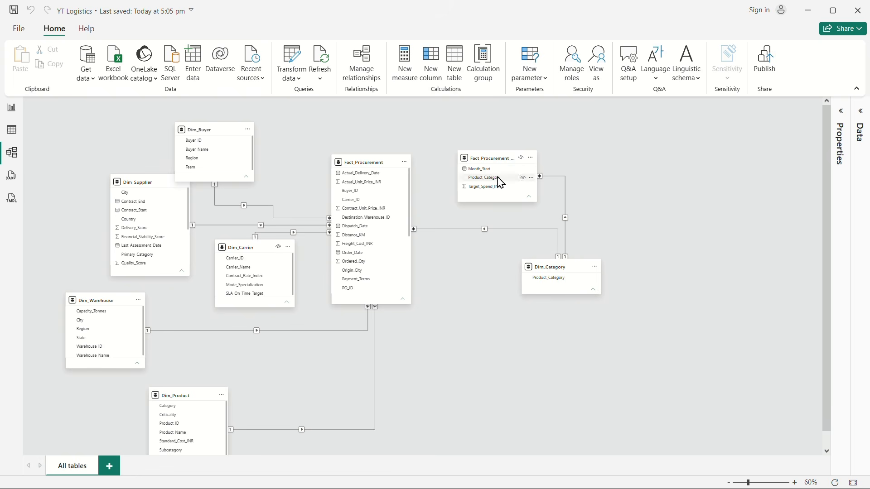
Step: Shift Dim_Supplier and Dim_Buyer further left in the diagram and place Dim_Carrier beside Dim_Buyer above the relationship lines
left_click_drag(142, 179, 99, 178)
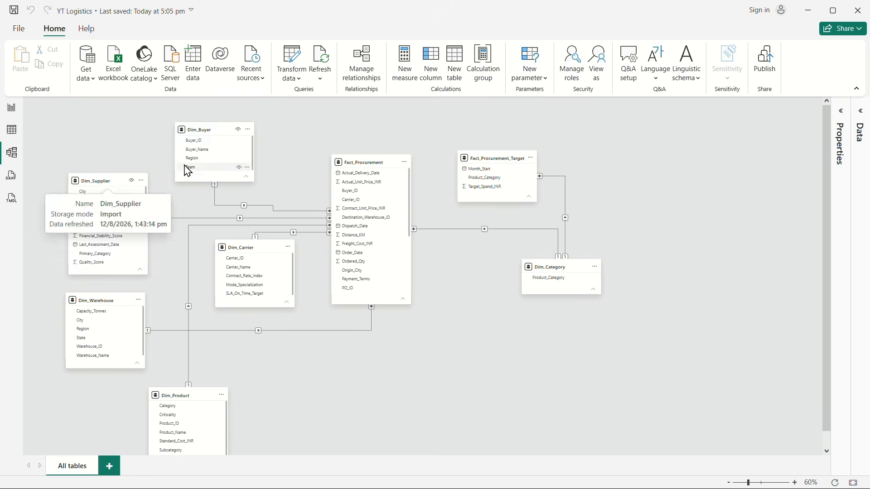
left_click_drag(206, 130, 181, 131)
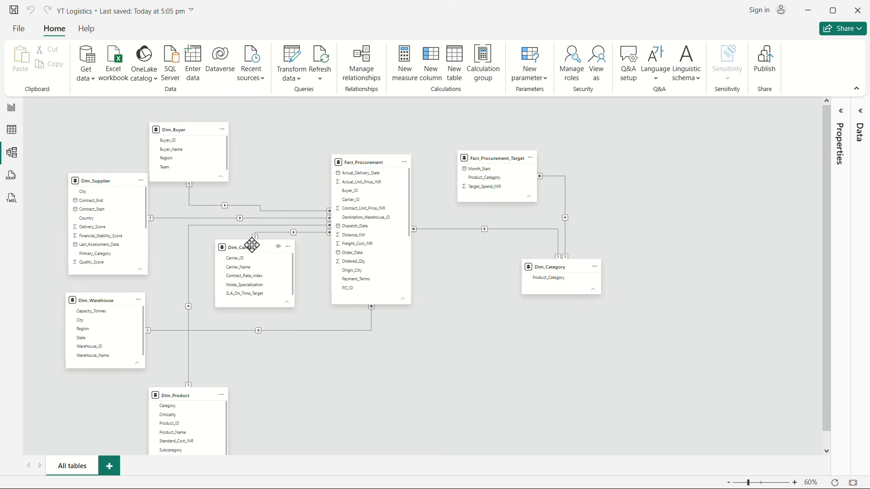
left_click_drag(252, 245, 262, 128)
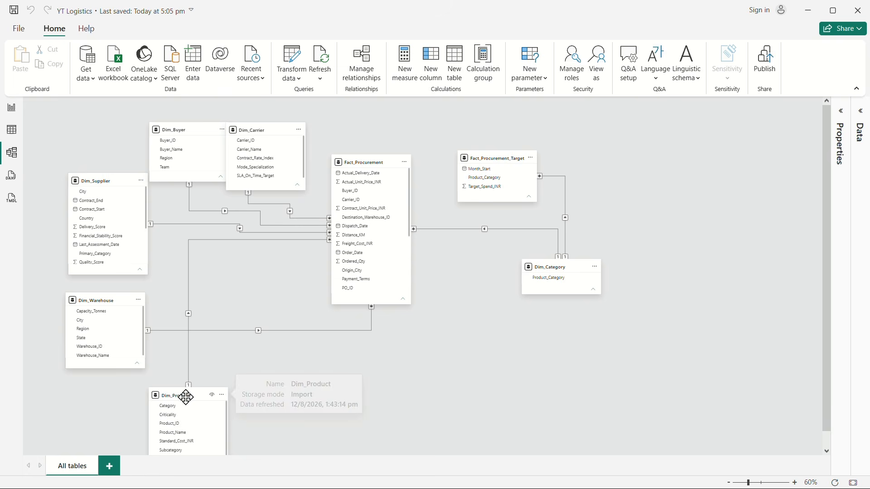
Step: Place Dim_Product below Dim_Supplier with Dim_Warehouse to its lower right, and separate Dim_Carrier from Dim_Buyer in the diagram
left_click_drag(186, 397, 185, 253)
left_click_drag(86, 301, 207, 356)
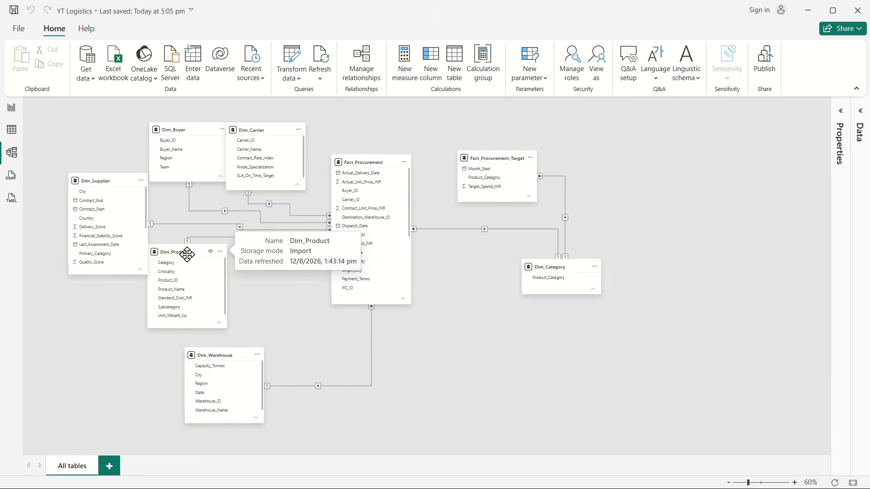
left_click_drag(187, 255, 142, 313)
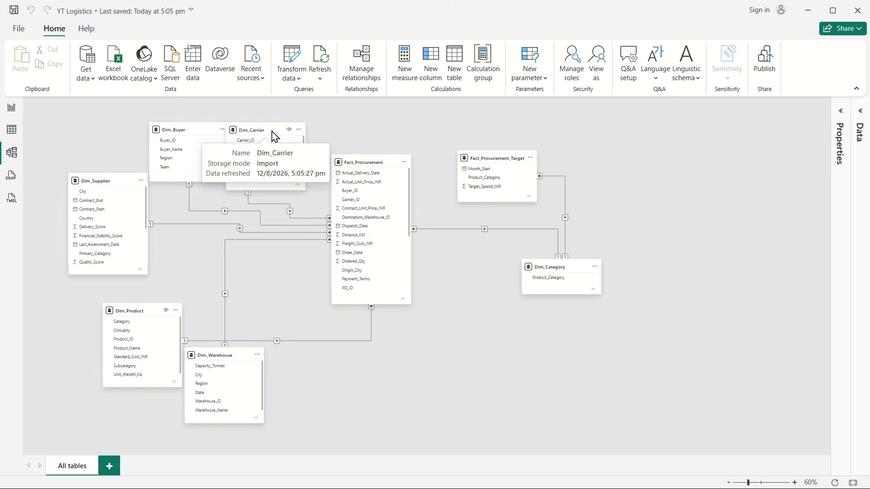
left_click_drag(275, 136, 295, 136)
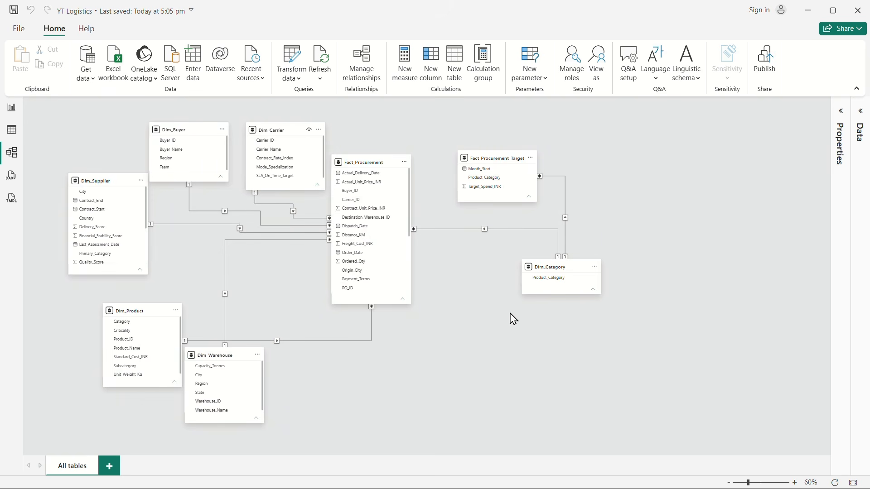
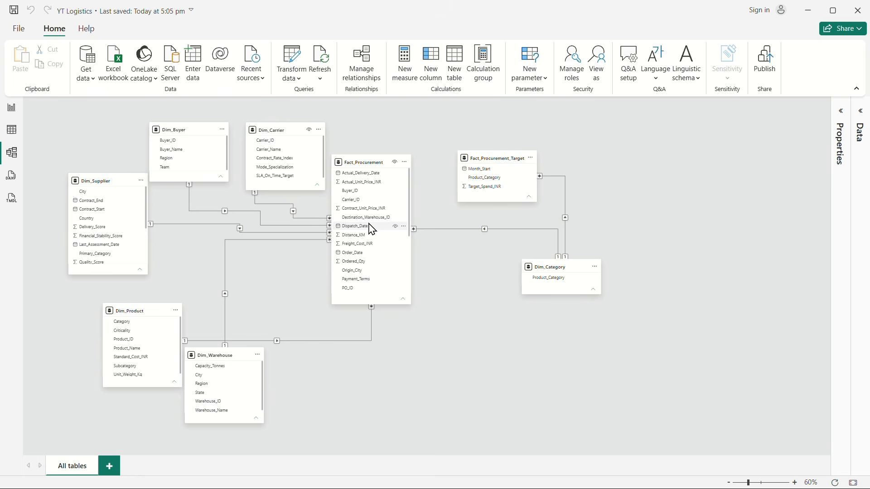
Step: Create a calculated table named Dim_date in the table view and begin its DAX formula with ADDCOLUMNS
left_click(12, 130)
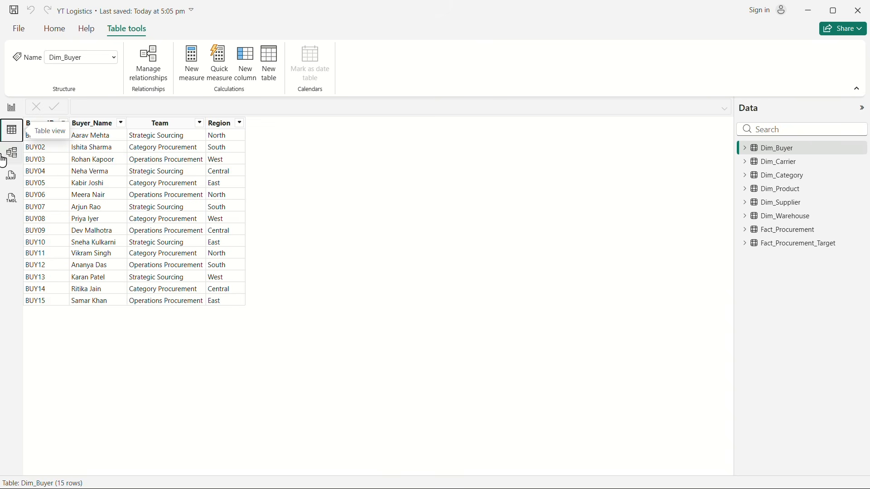
left_click(12, 107)
left_click(12, 136)
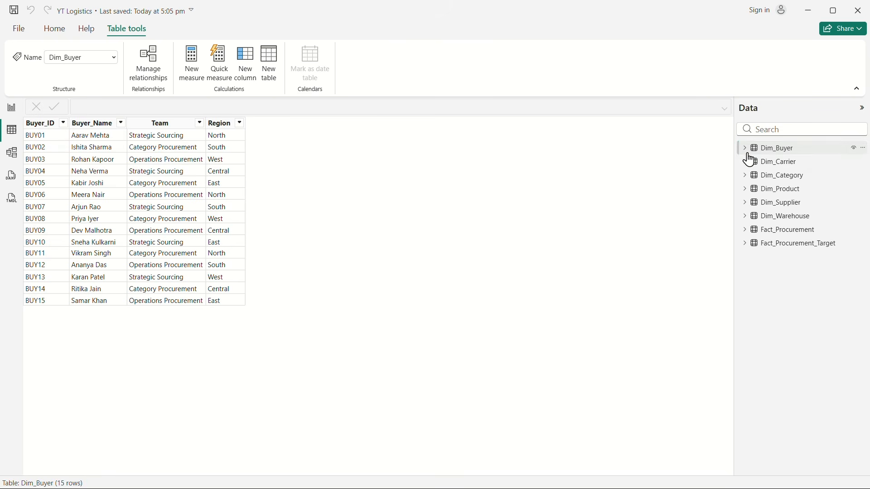
left_click(269, 67)
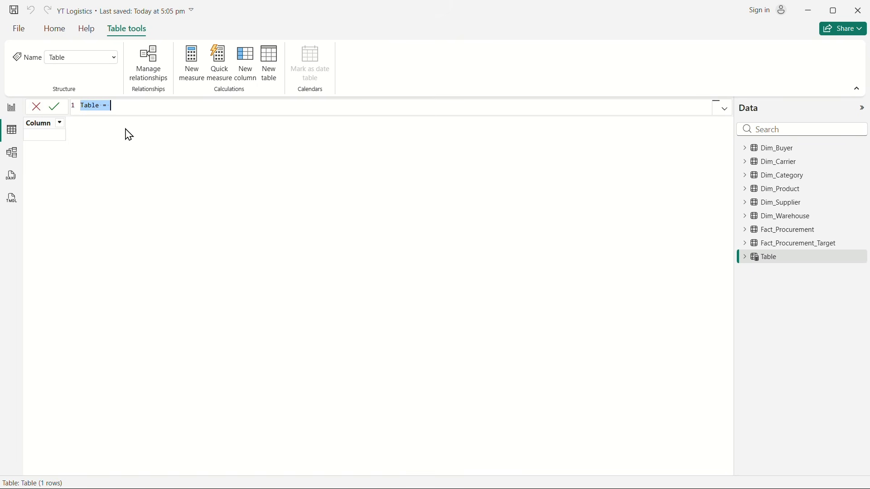
double_click(92, 105)
type("Dim_dat")
left_click(138, 109)
key("shift+Return")
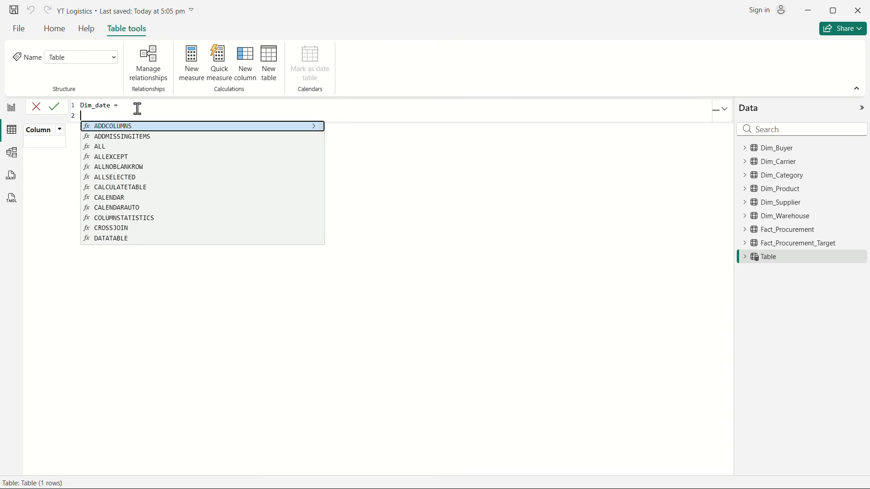
left_click(139, 131)
key("shift+Return")
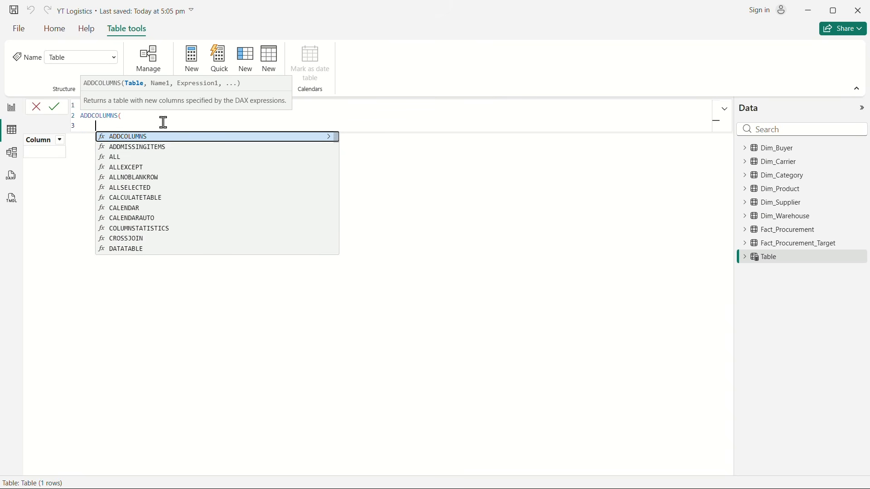
Step: Insert the CALENDAR function as the table argument of ADDCOLUMNS in the Dim_date formula
type("cak")
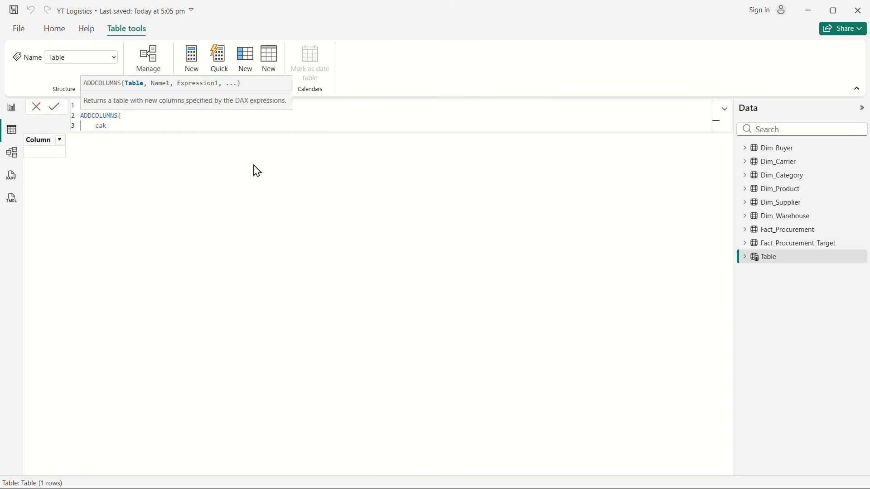
key("BackSpace")
key("Tab")
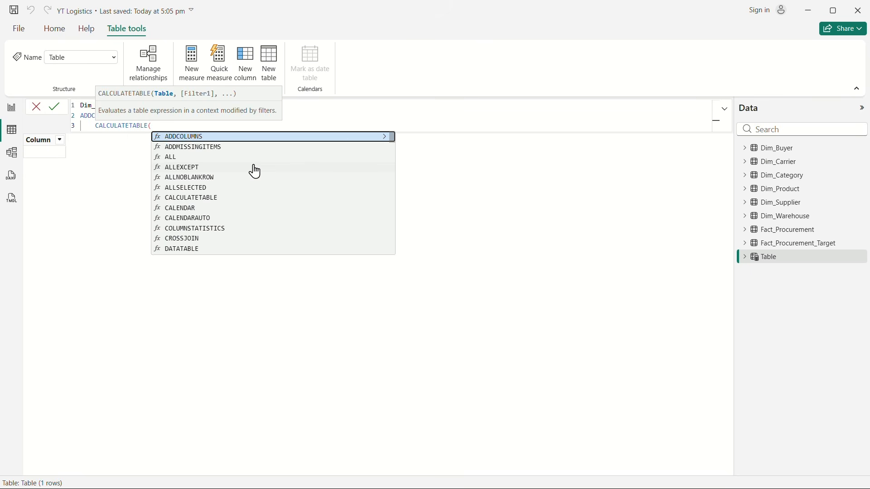
key("BackSpace")
key("BackSpace")
key("BackSpace")
key("BackSpace")
key("BackSpace")
key("BackSpace")
key("BackSpace")
key("BackSpace")
key("BackSpace")
key("BackSpace")
key("BackSpace")
key("BackSpace")
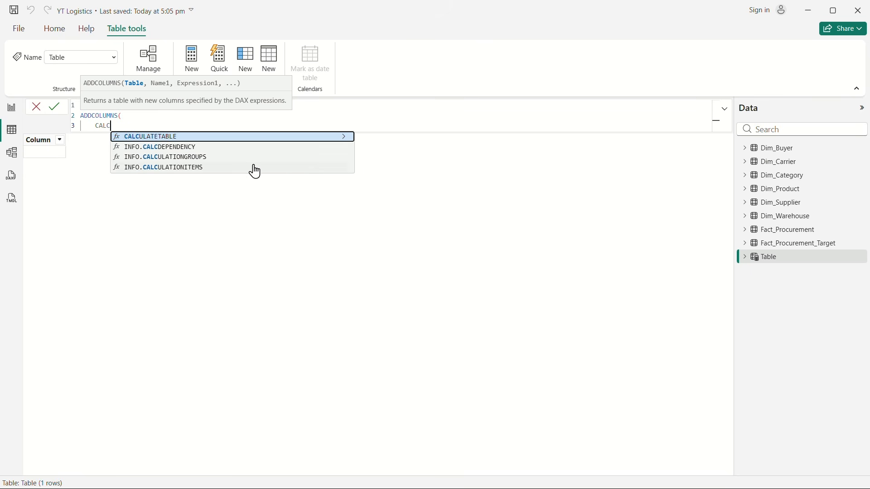
left_click(163, 148)
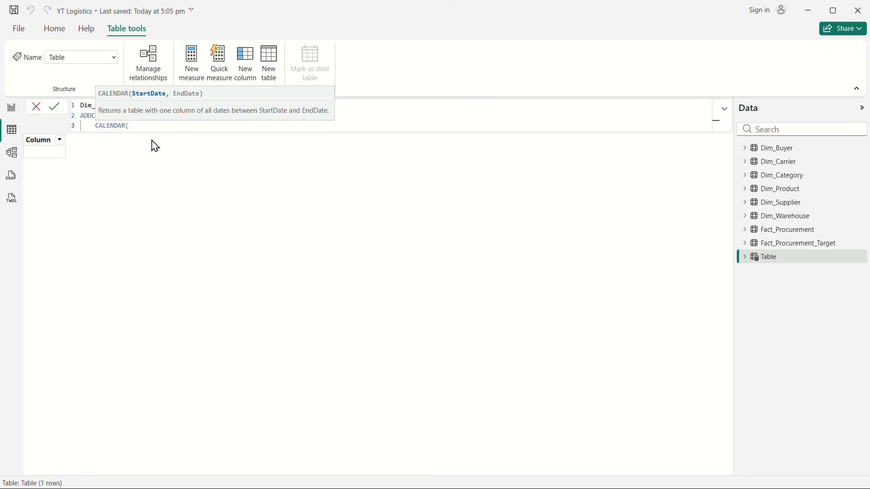
Step: Set the CALENDAR start date to MIN(Fact_Procurement_Target[Month_Start]) on its own line
key("shift+Return")
type("MIN(")
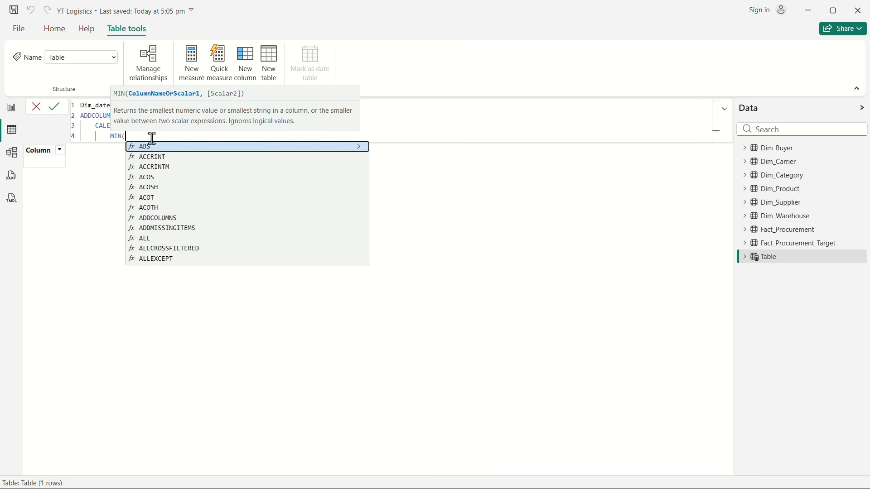
type("mont")
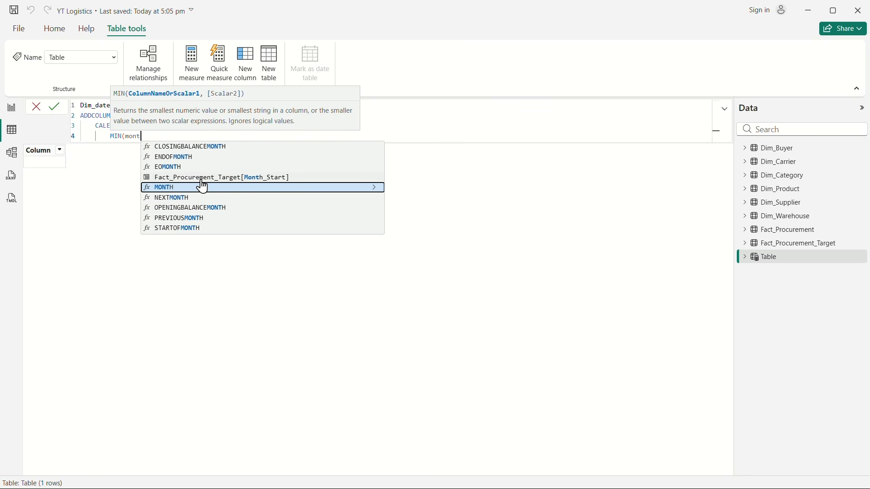
left_click(233, 178)
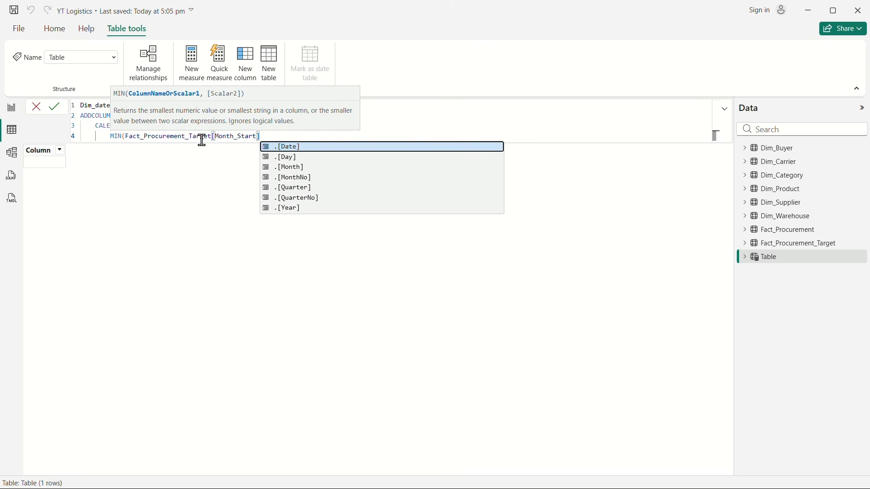
type(")")
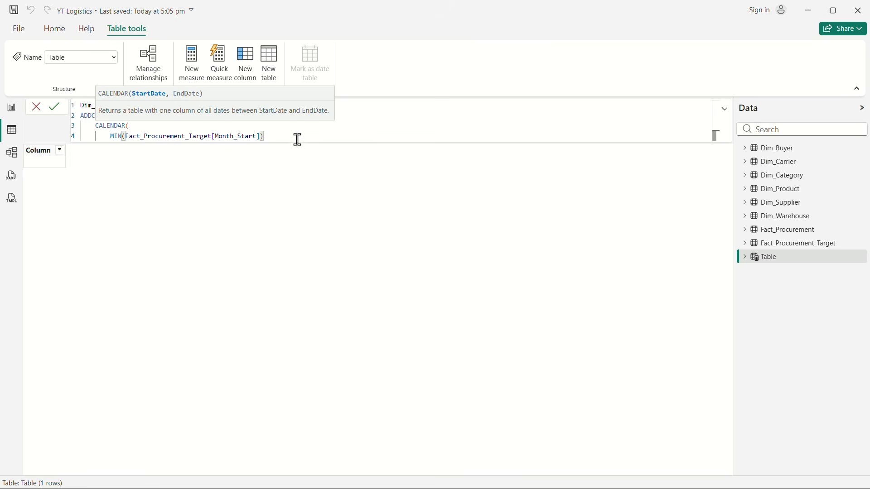
type(",")
key("Return")
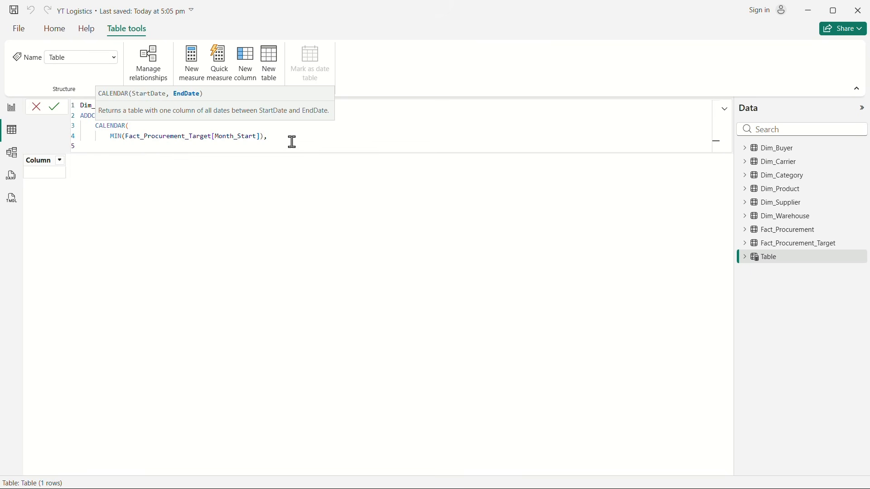
Step: Set the CALENDAR end date to MAX(Fact_Procurement[Actual_Delivery_Date]) and close the CALENDAR function
type("MAX(")
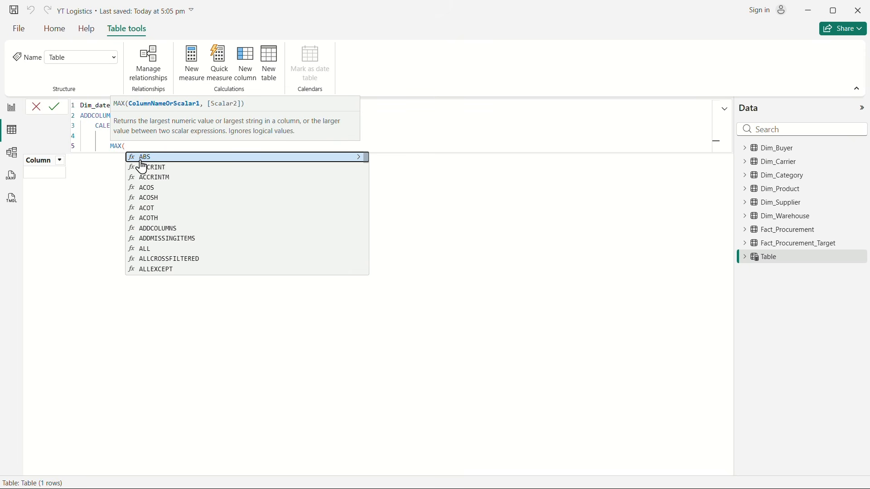
type("deliv")
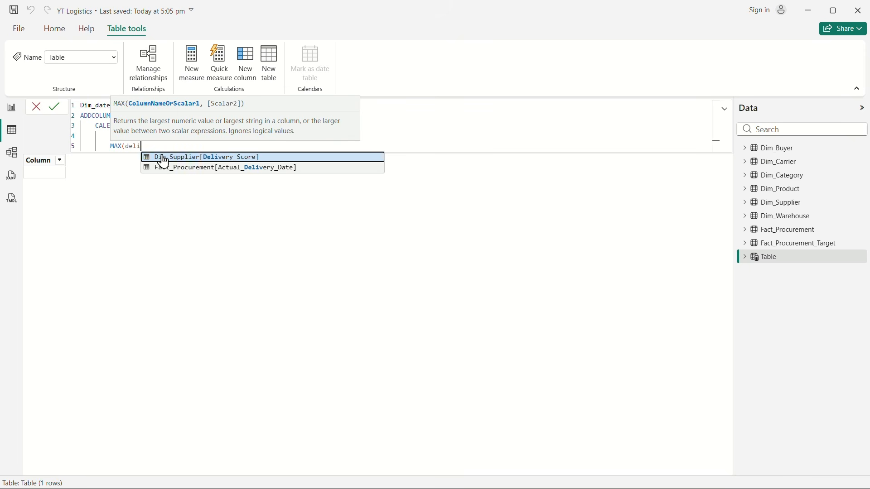
left_click(288, 169)
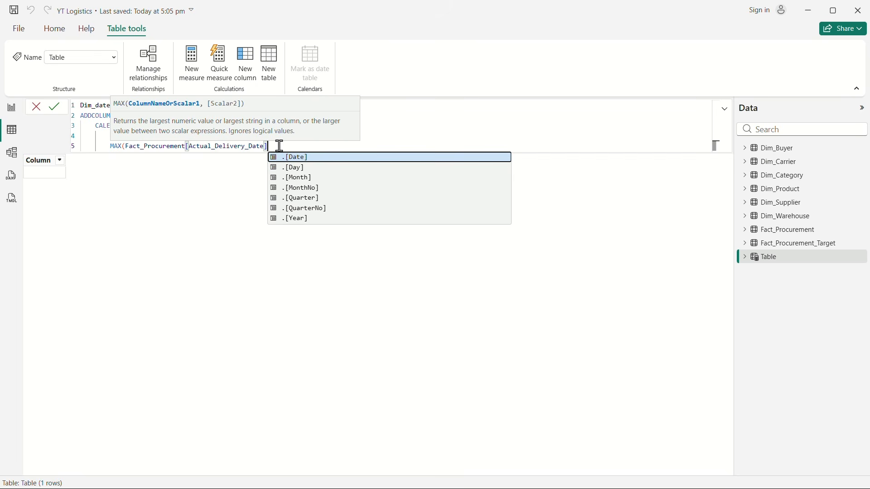
type(")")
key("Return")
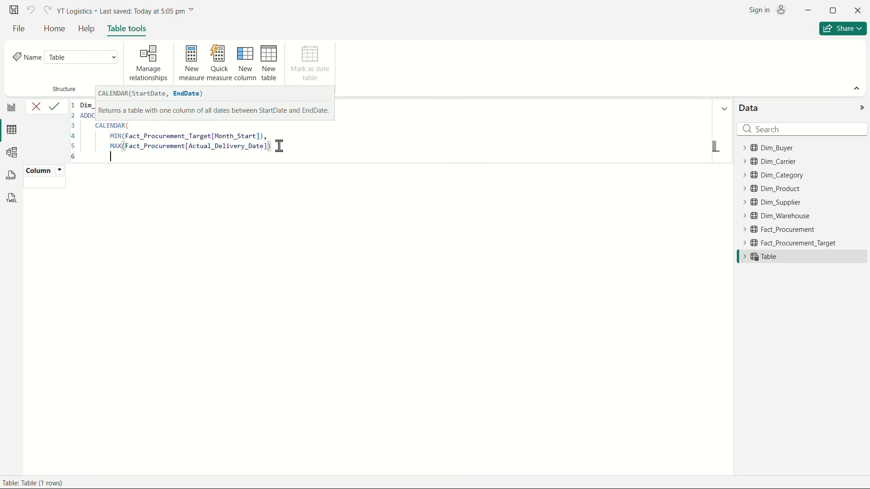
type(")")
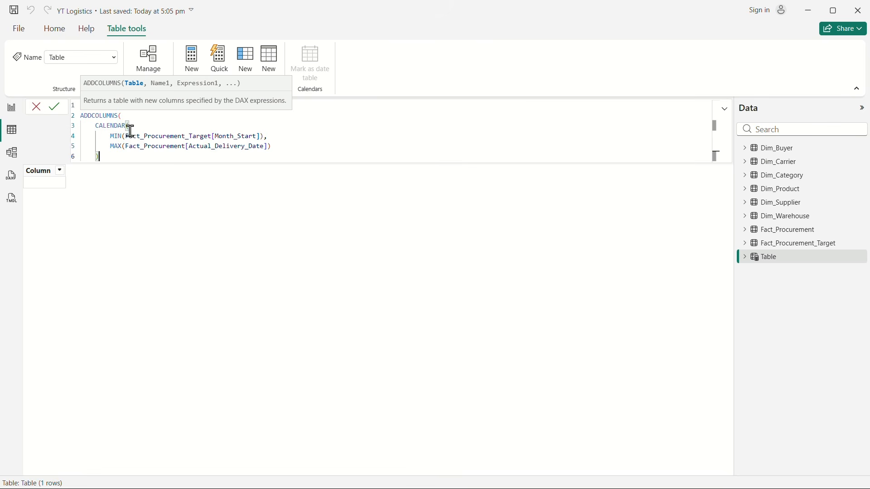
type(",")
key("Return")
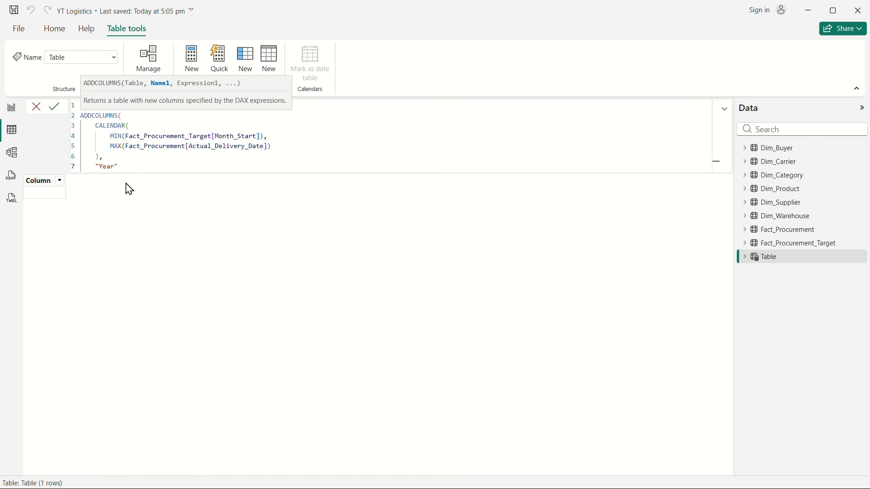
Step: Define a "Year" column in the Dim_date formula as YEAR([Date])
type(",YEAR(")
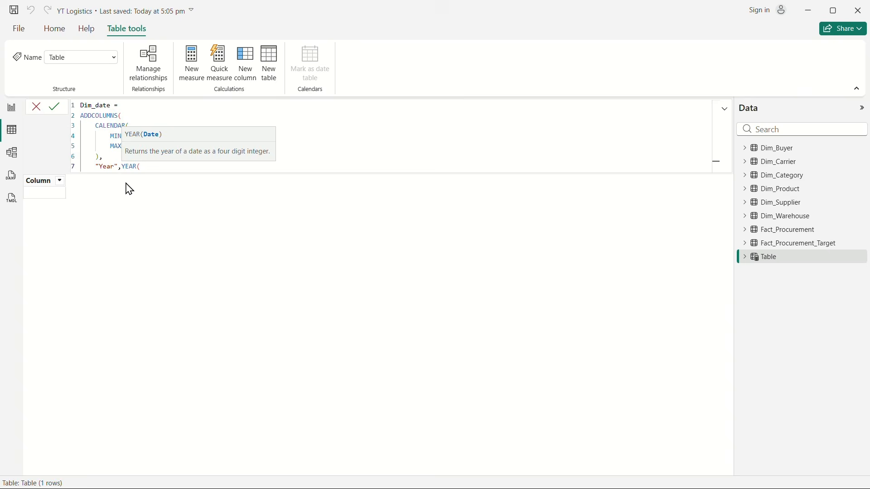
type("date")
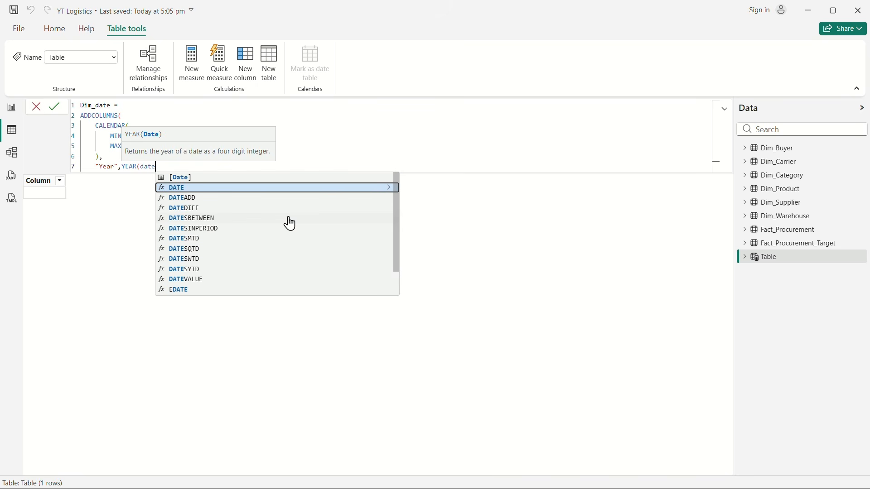
left_click(190, 178)
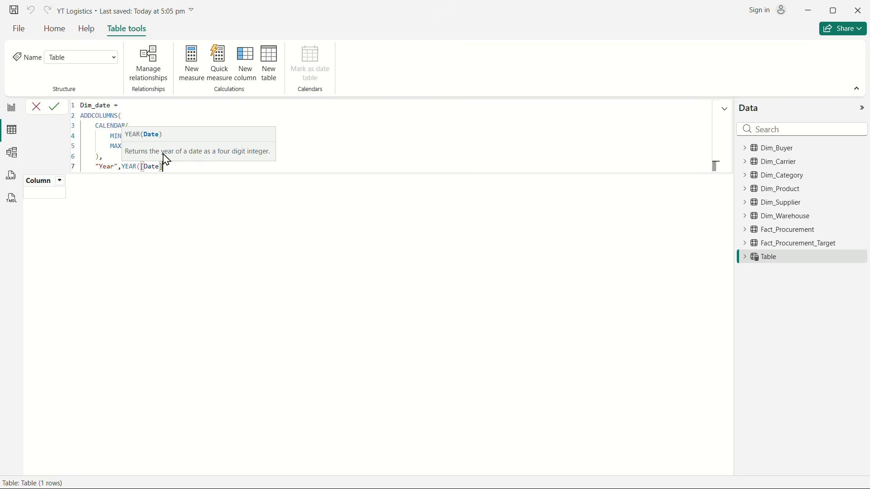
type(")")
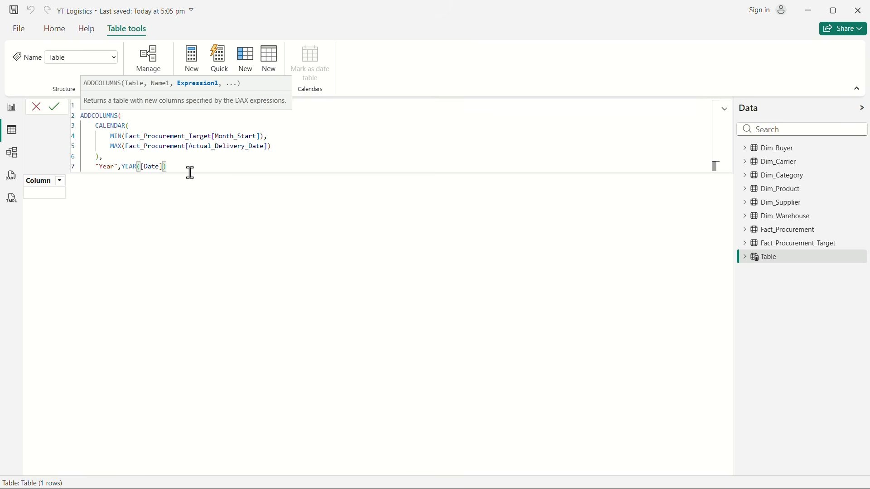
type(",")
key("Return")
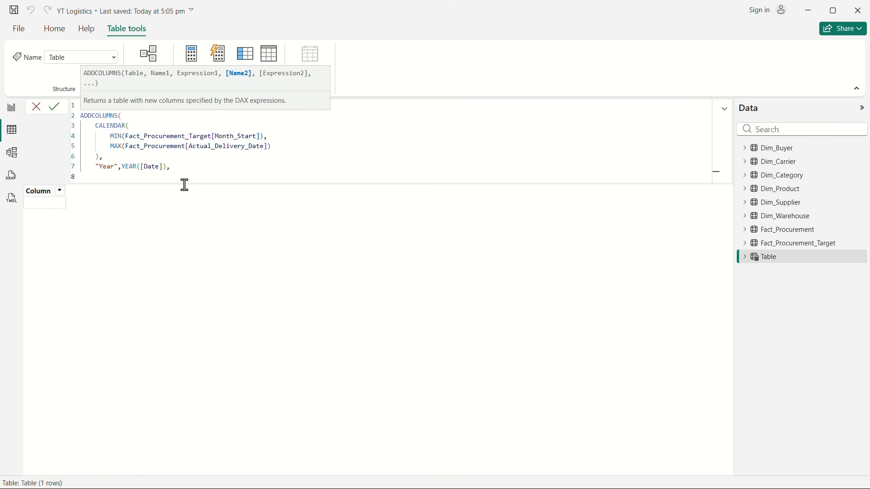
Step: Define a "Month_no" column in the Dim_date formula as MONTH([Date])
type("\"Month_no\", MONTH(")
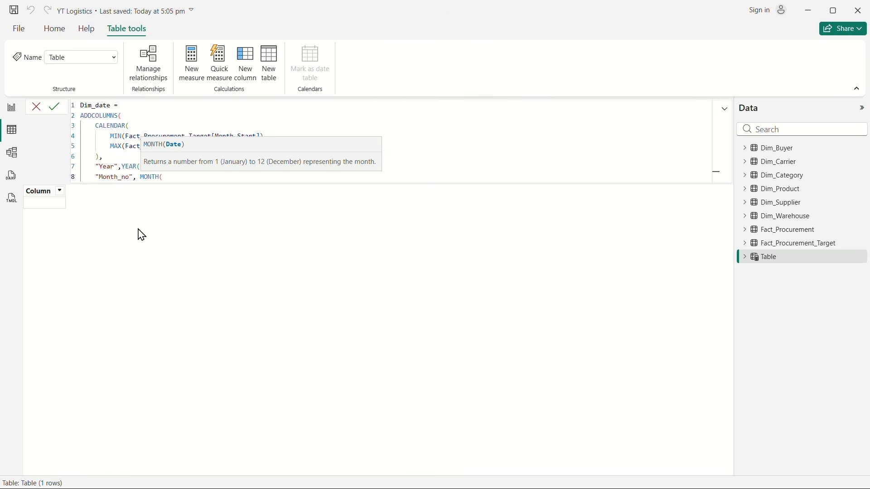
type("date")
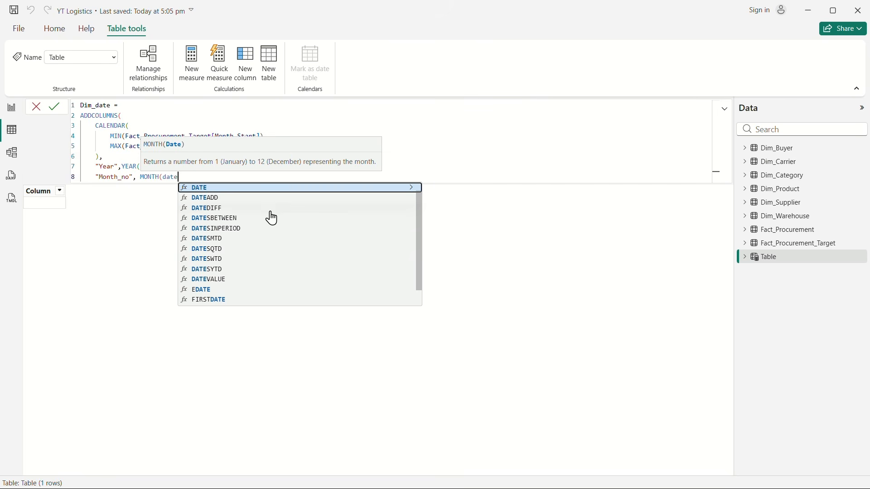
left_click(217, 187)
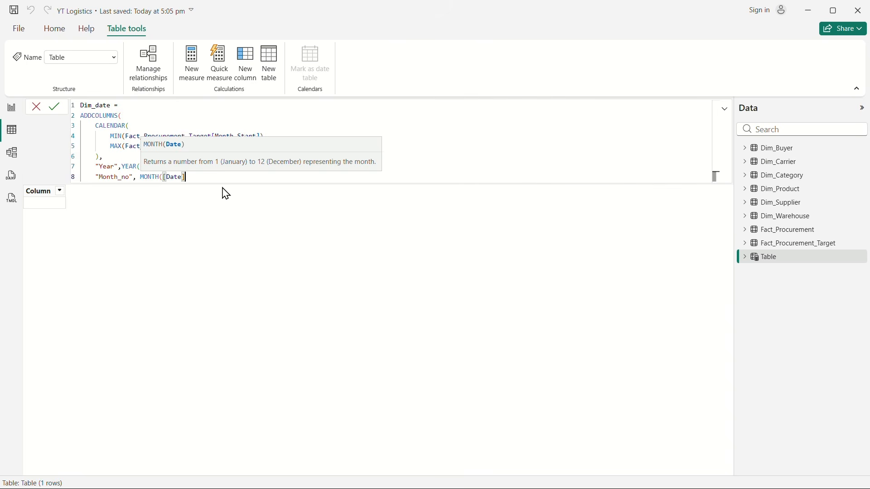
type(")")
type(",")
key("shift+Return")
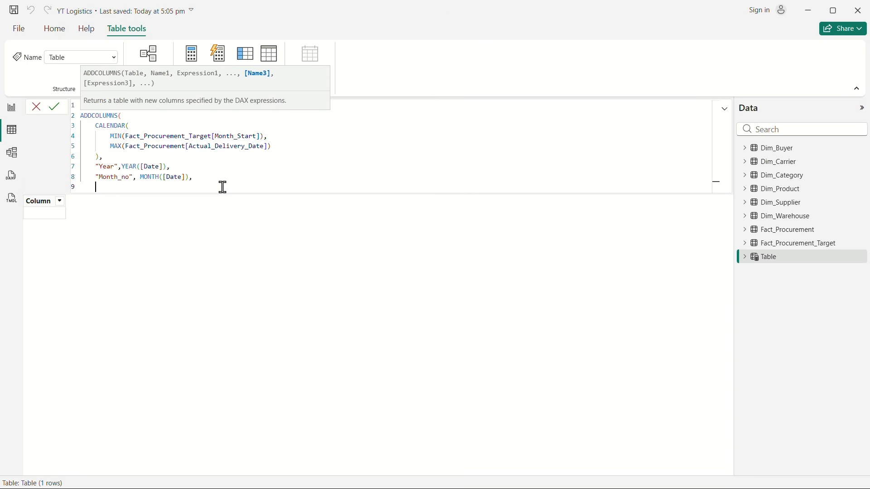
Step: Add a "Month_Name" column to the Dim_date formula that applies FORMAT to [Date]
type("\"Month_Name\",")
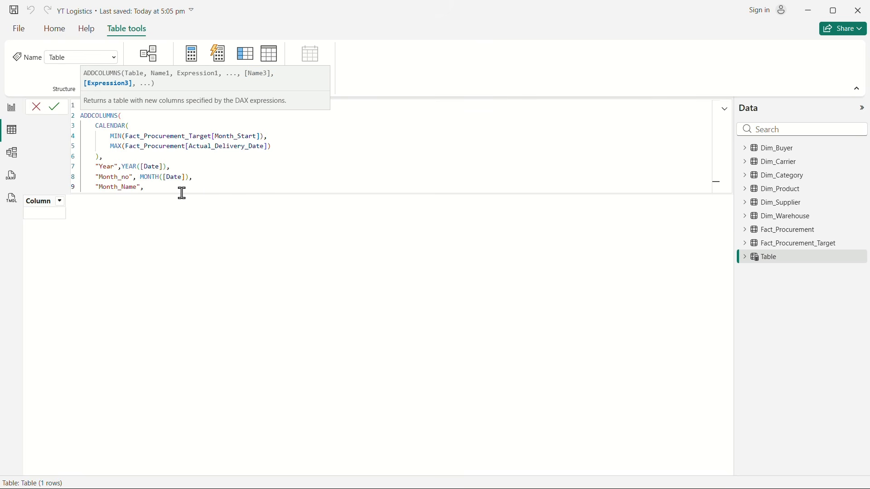
type(" Form")
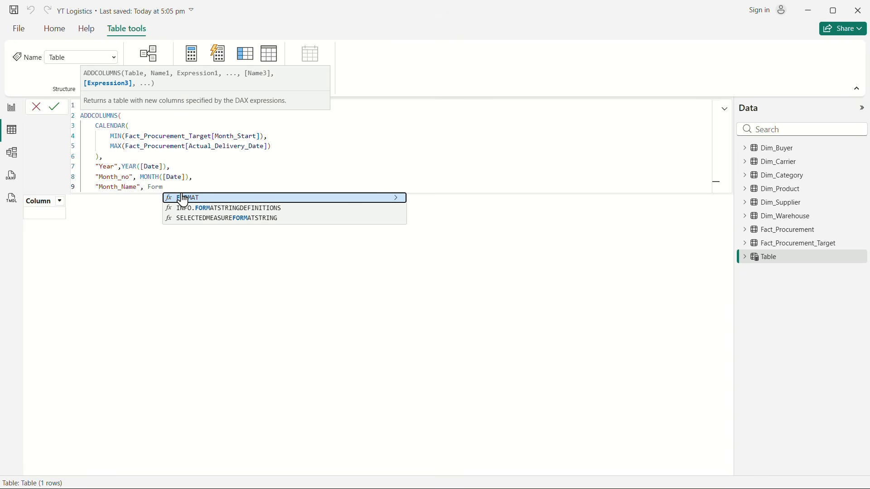
left_click(183, 198)
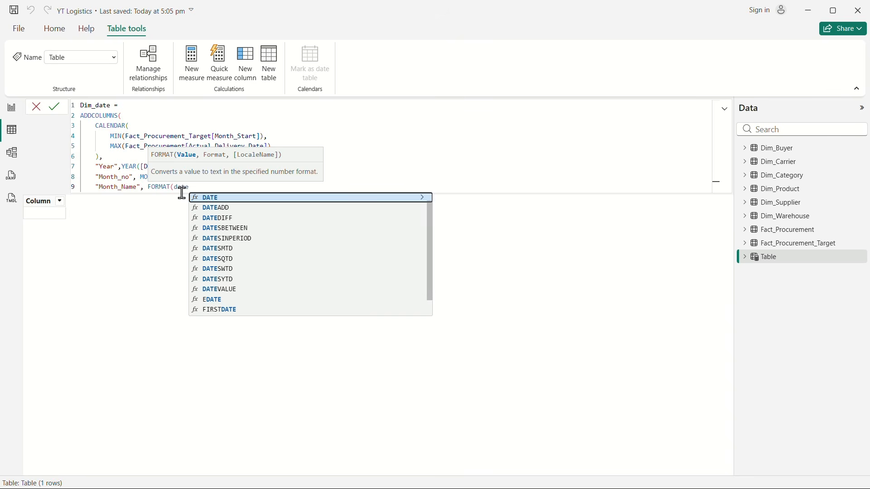
scroll(259, 227, "up", 1)
left_click(232, 198)
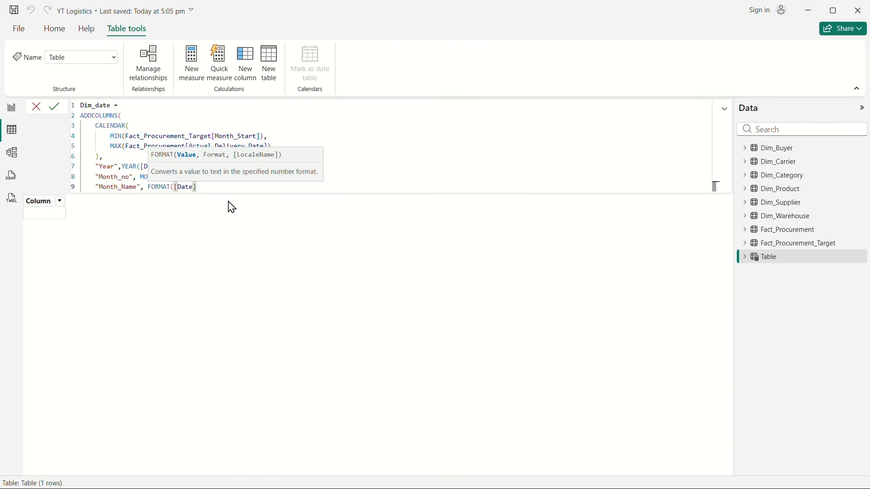
Step: Give the Month_Name FORMAT function the format string "MMM" and close that column definition
type("m")
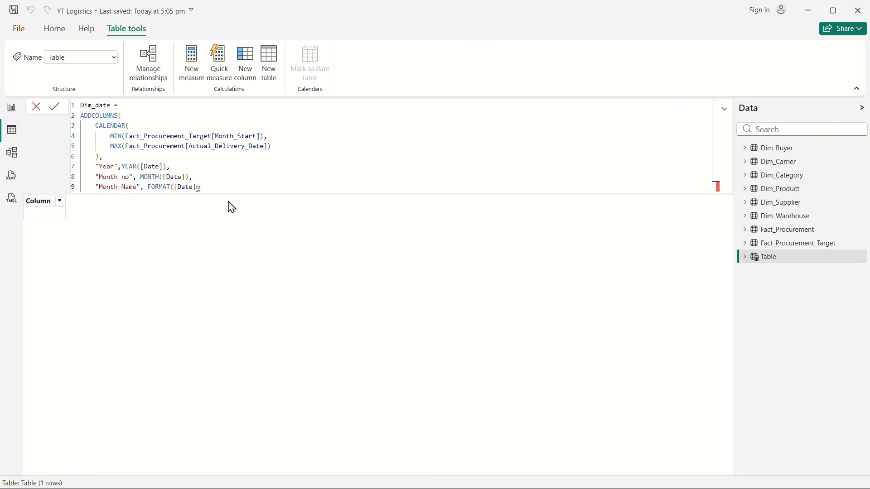
key("BackSpace")
key("BackSpace")
key("BackSpace")
type(", \"MMM")
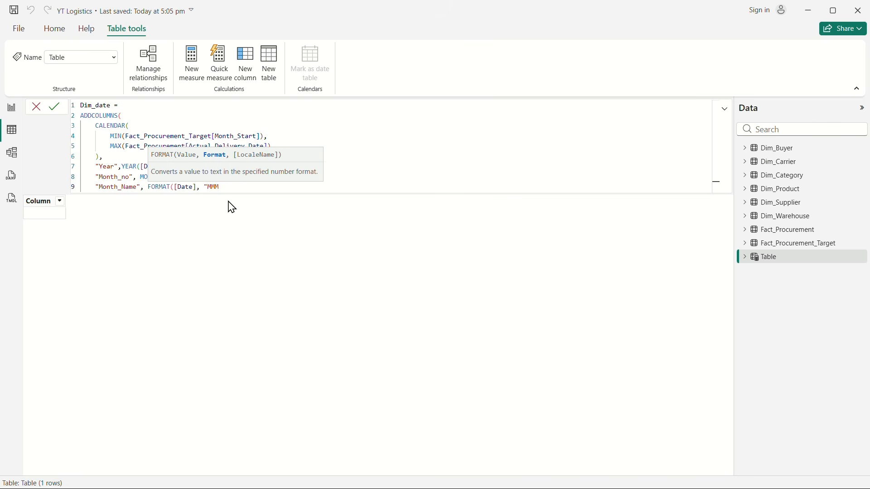
type("\"),")
key("Return")
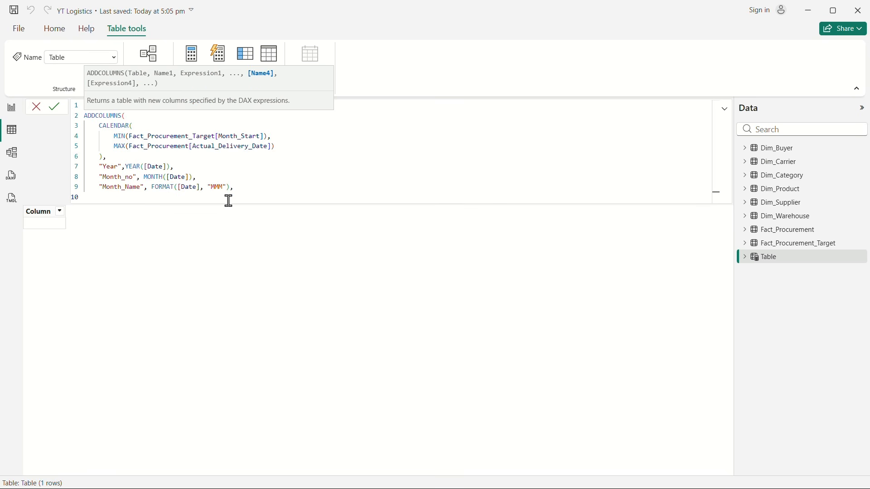
Step: Add a "Month_year" column to the Dim_date formula that applies FORMAT to [Date]
type("\"Month_year\", form")
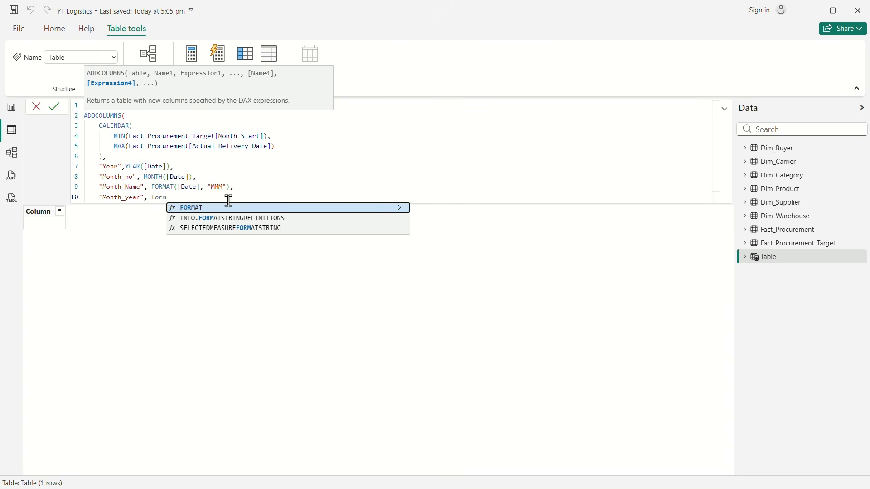
key("Tab")
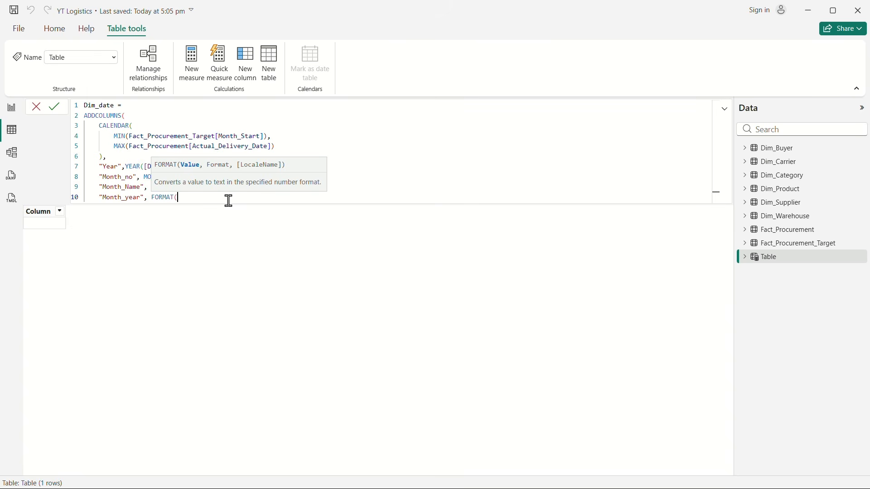
type("date")
scroll(246, 250, "up", 1)
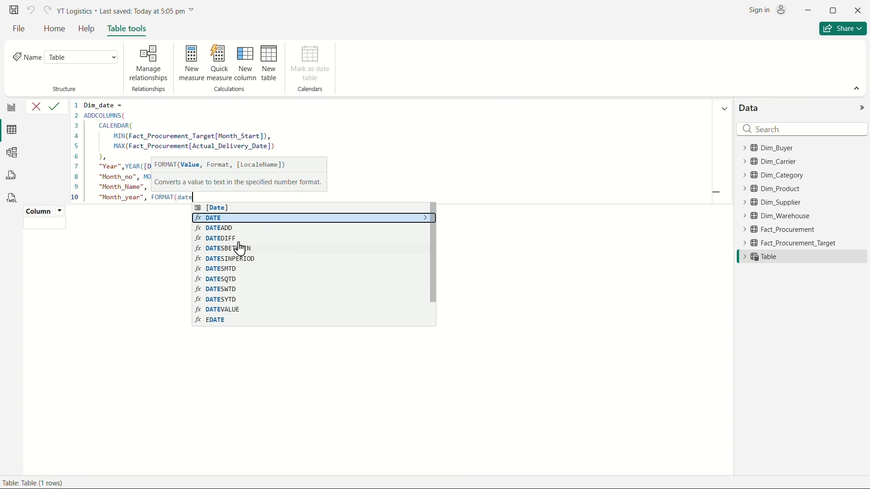
left_click(213, 208)
Step: Give the Month_year FORMAT function the format string "MMM-YYYY" and close that column definition
type(",")
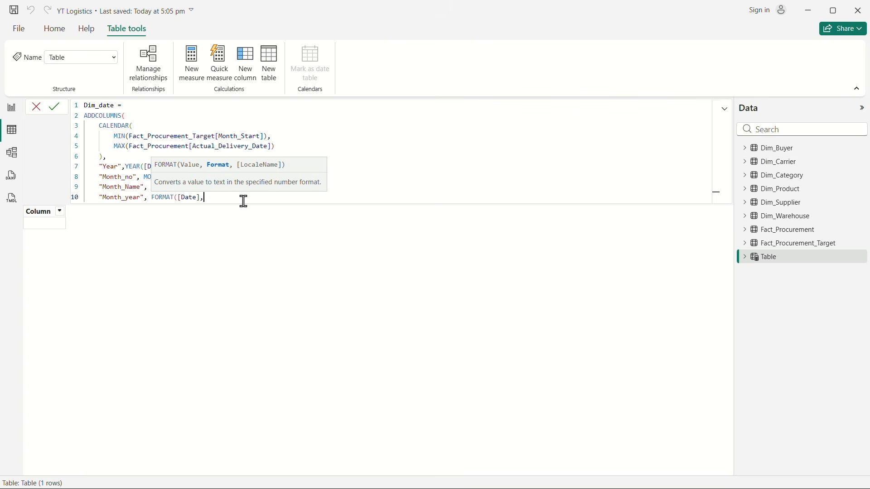
type("\"MMM-YYYY\")")
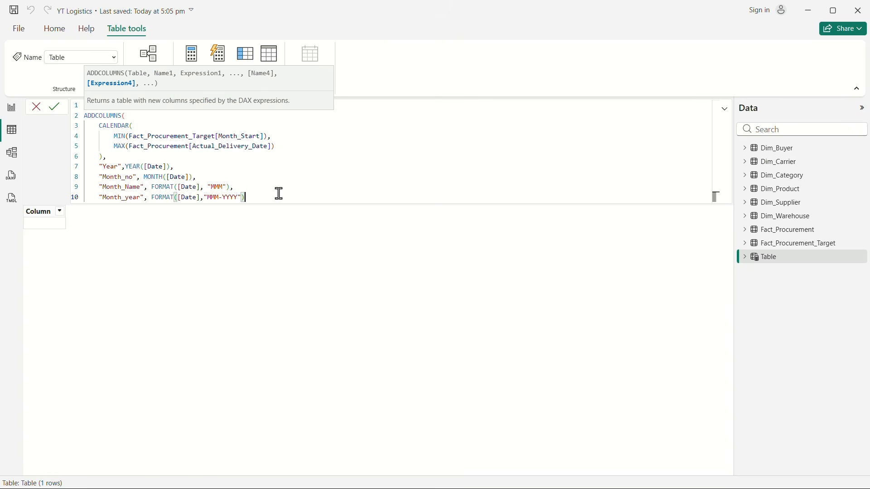
type(",")
key("Return")
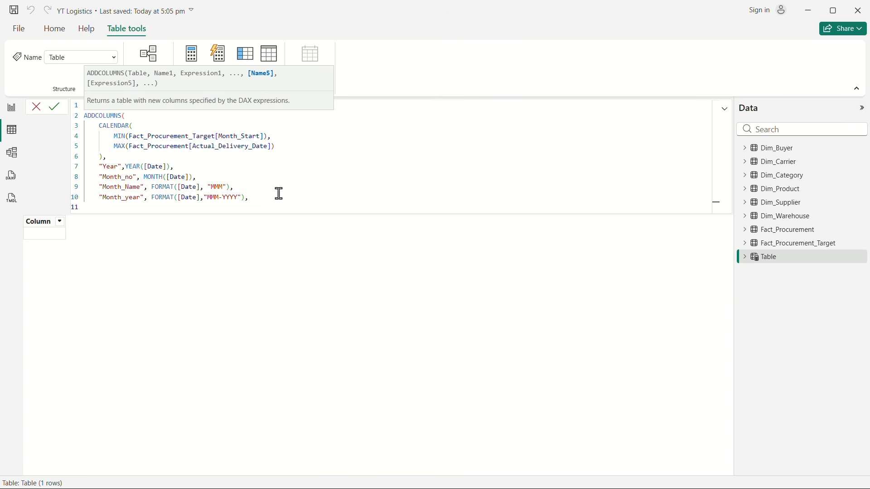
Step: Add a "year_Month_Sort" column to the Dim_date formula, beginning its expression with YEAR([Date])
type("\"year_Month_Sort\",")
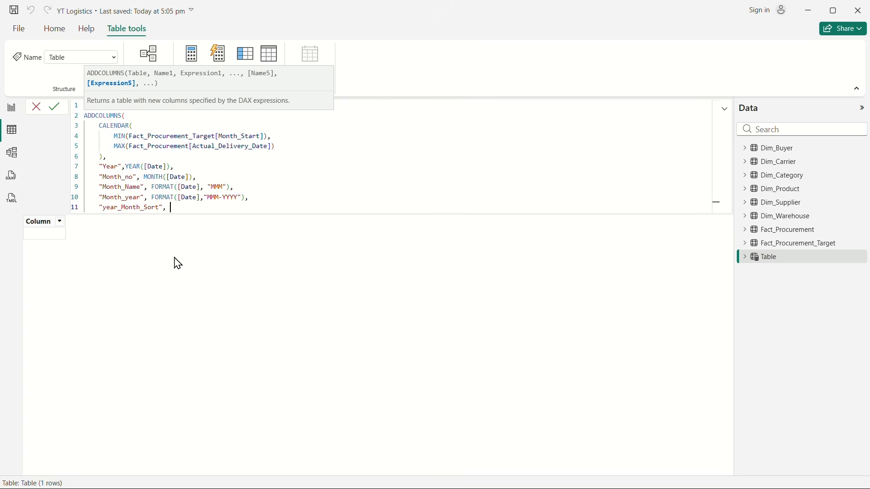
type(" year")
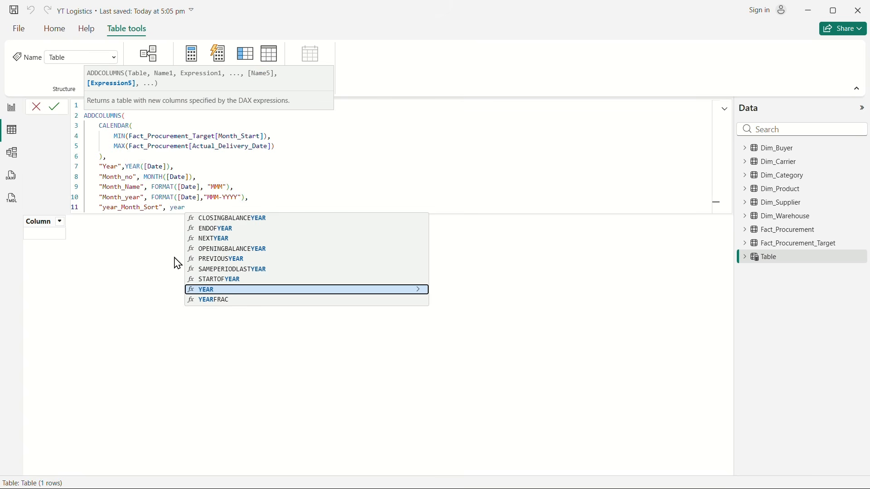
key("Tab")
type("date")
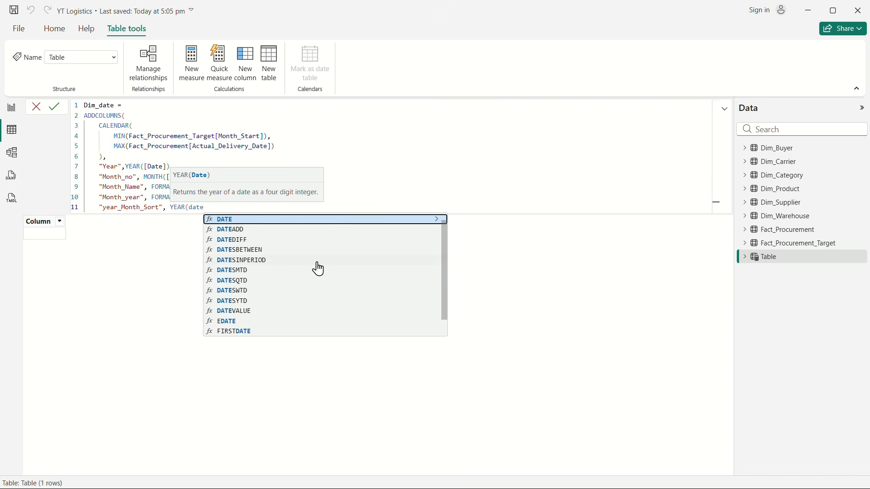
left_click(247, 221)
type(")")
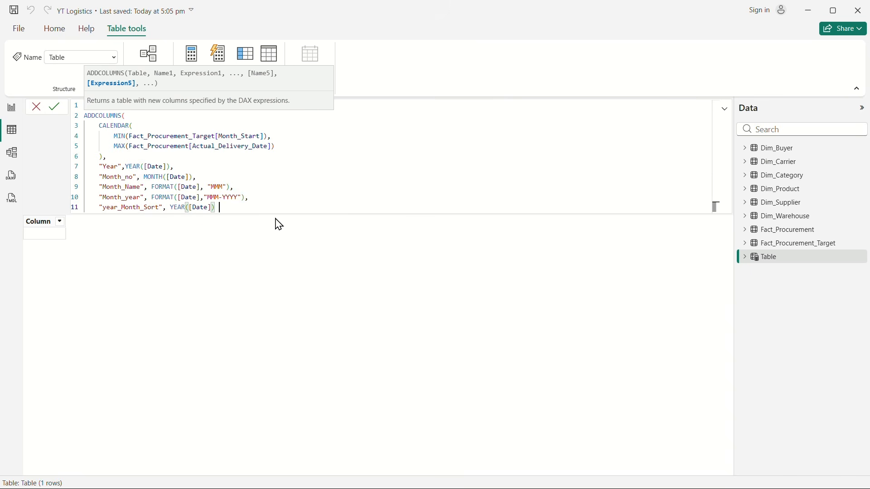
type(" * 100 + m")
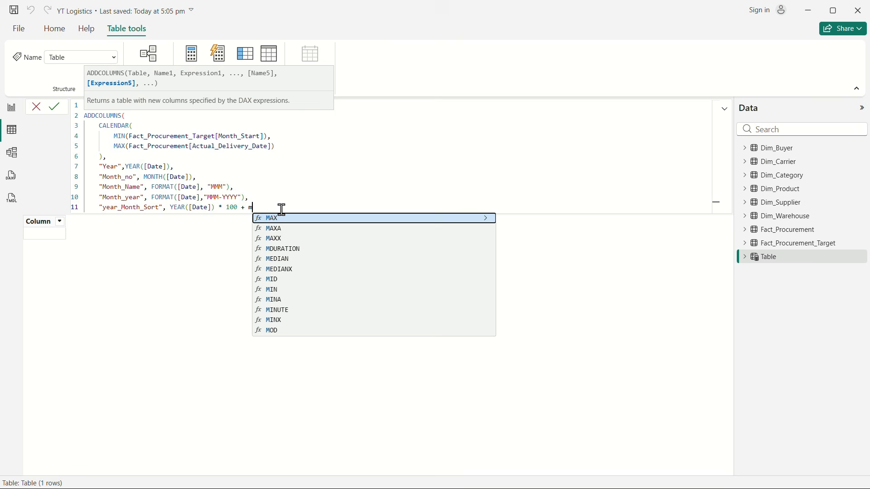
type("onth")
Step: Extend the year_Month_Sort expression by multiplying the year by 100 and adding MONTH([Date])
key("Tab")
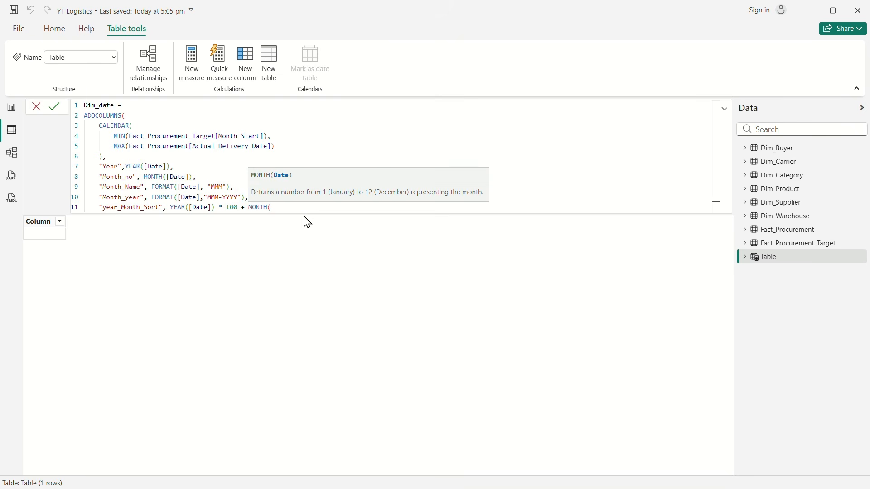
type("date")
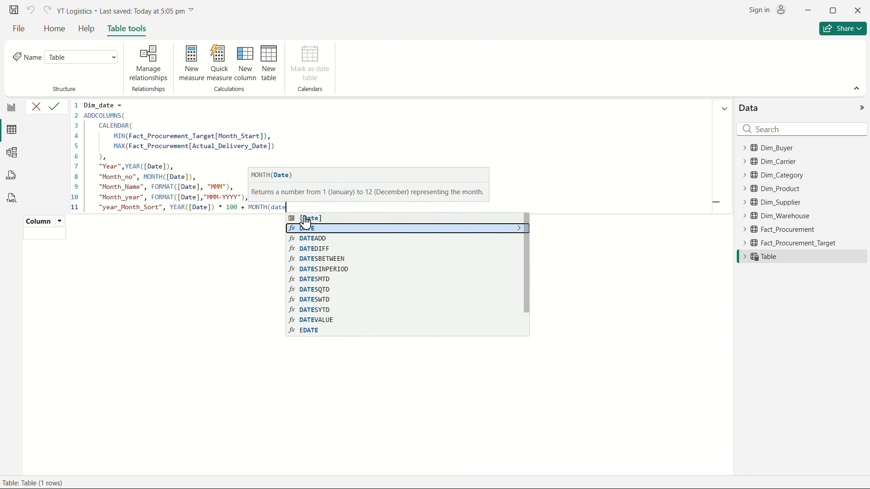
key("Tab")
type(")")
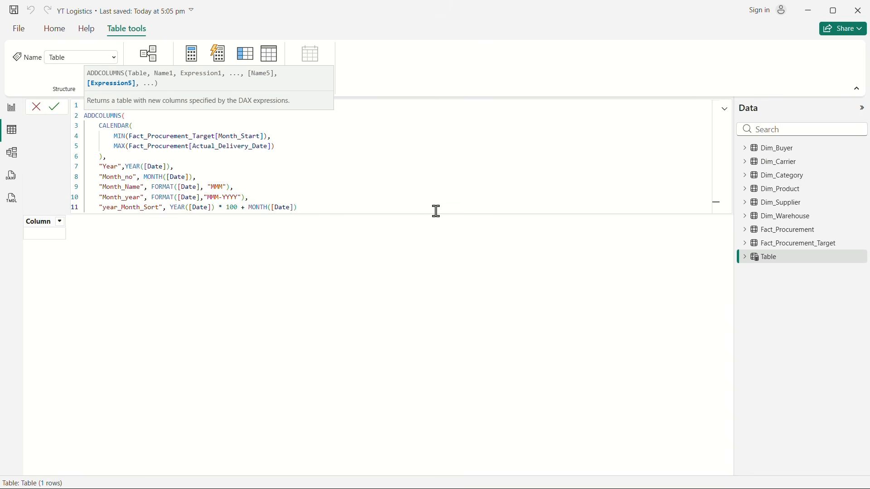
type("  --2025 * 100 = 202500")
Step: Append the explanatory comment "--2025 * 100 = 202500+ 02 = 202502" to the year_Month_Sort line
type("+ 01")
key("BackSpace")
type("02")
key("BackSpace")
type("= 202502")
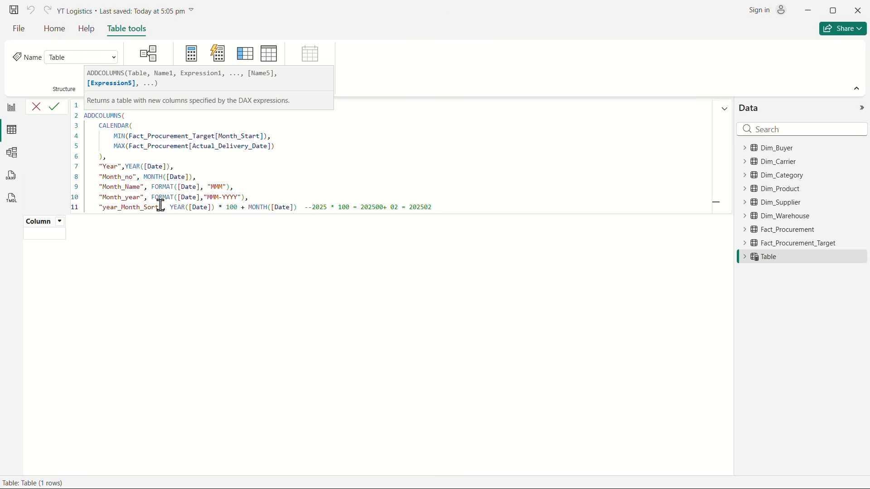
Step: Remove the comment and trailing spaces from the year_Month_Sort line and end it with a comma and line break
left_click_drag(443, 203, 307, 206)
key("BackSpace")
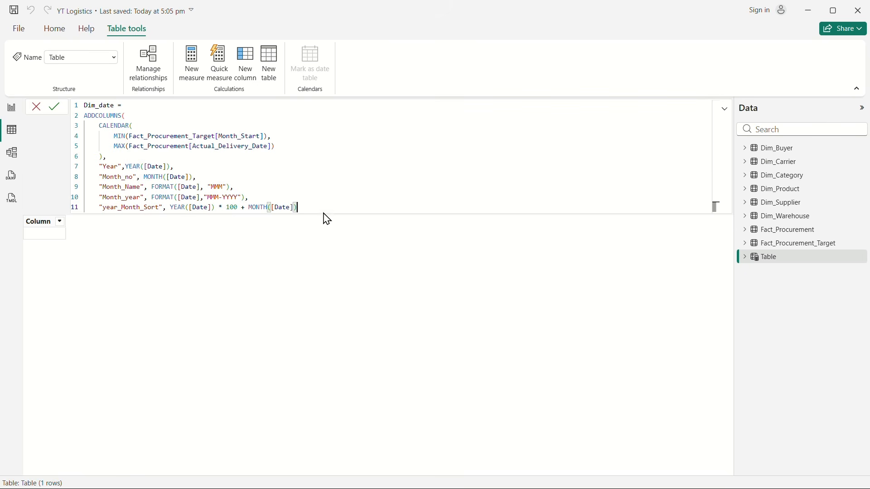
left_click_drag(283, 208, 84, 213)
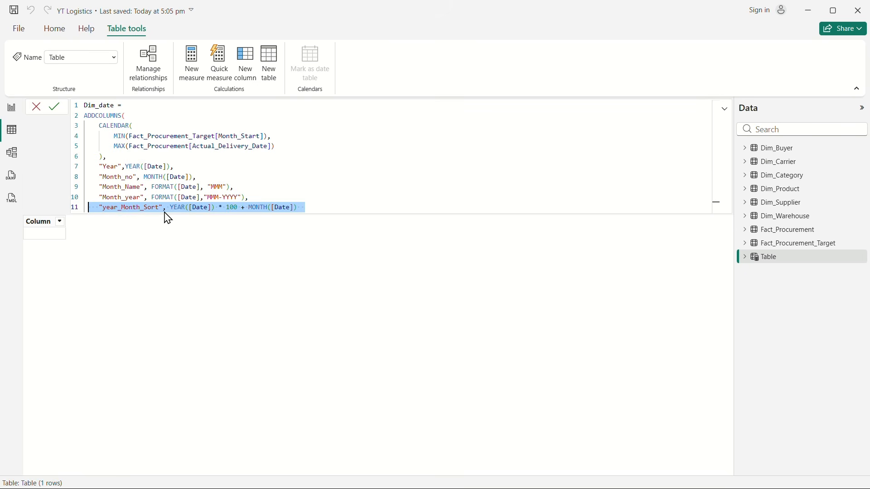
left_click(311, 211)
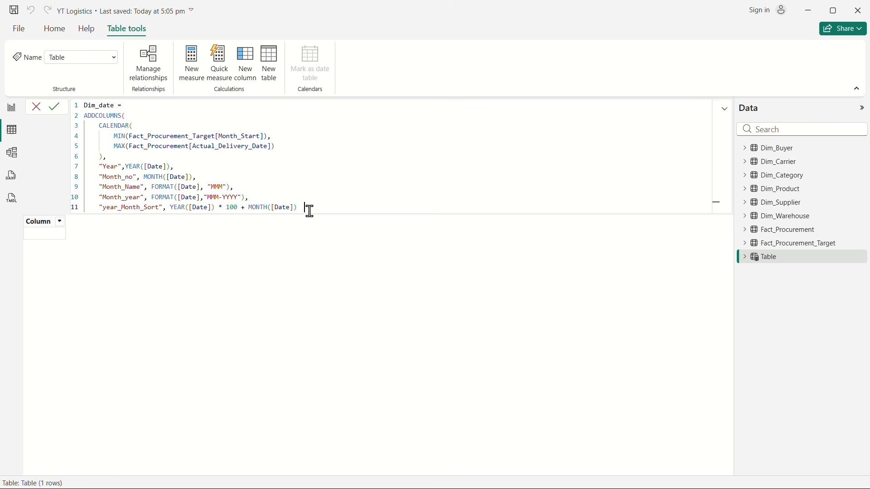
key("BackSpace")
key("BackSpace")
type(",")
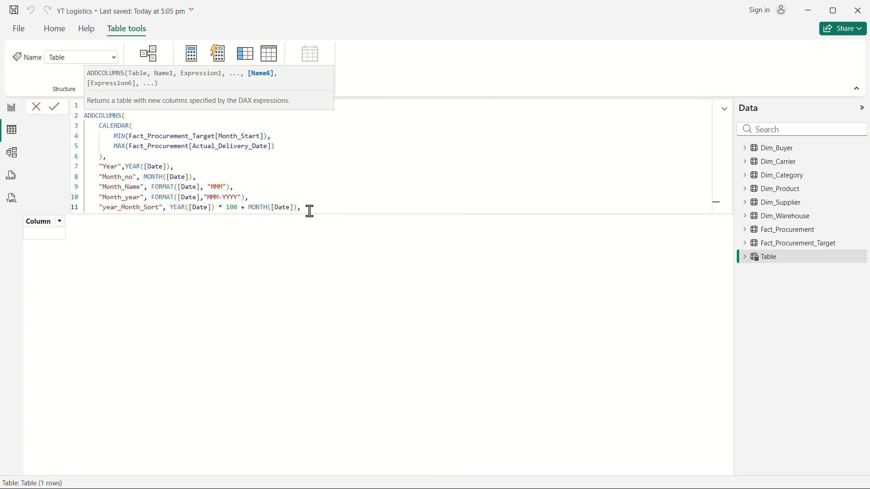
key("shift+Return")
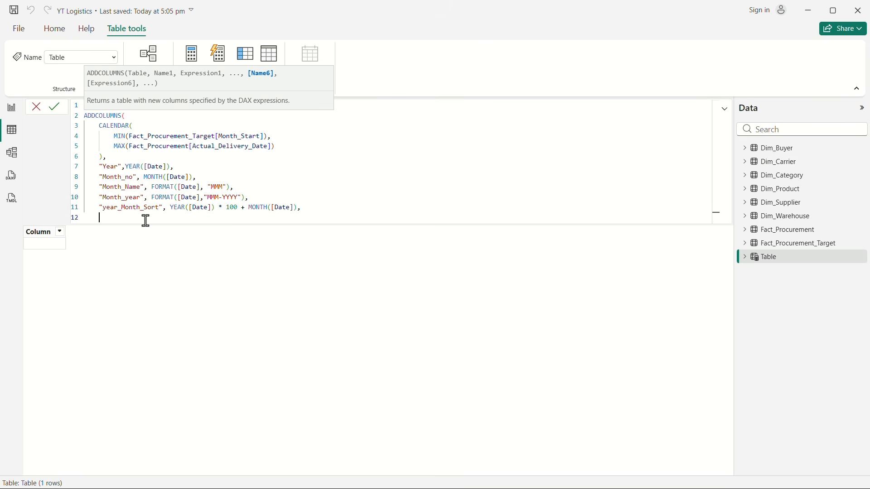
Step: Add a "Quarter" column to the Dim_date formula, beginning its expression with the literal text "Q"
type("\"Quarter\", \"Q")
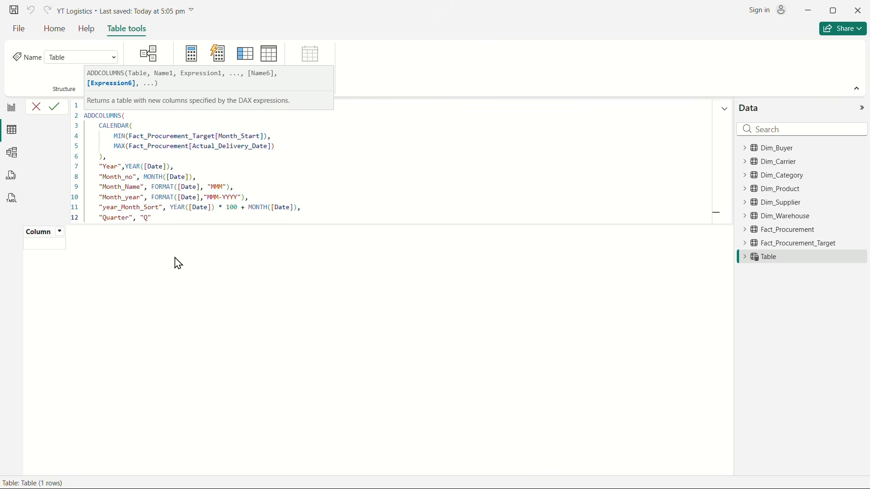
type("\" & FORMAT(")
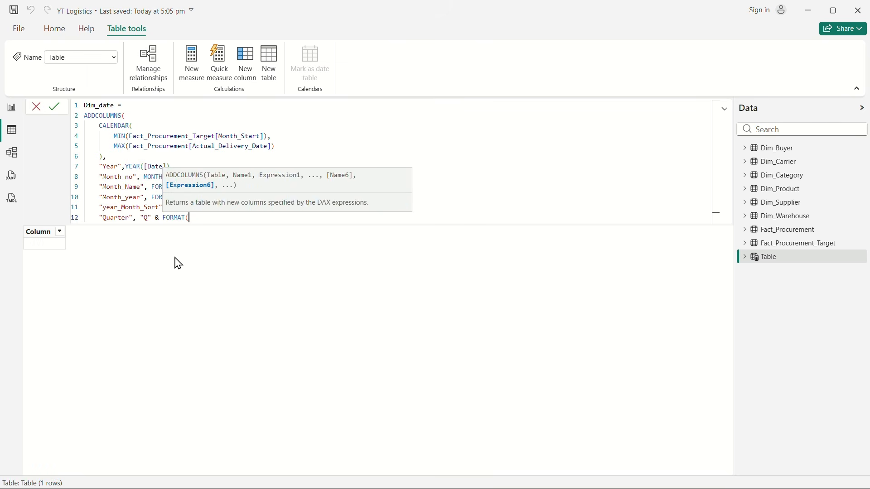
Step: Concatenate FORMAT([Date], "Q") to the literal prefix in the Quarter expression
type("DATE")
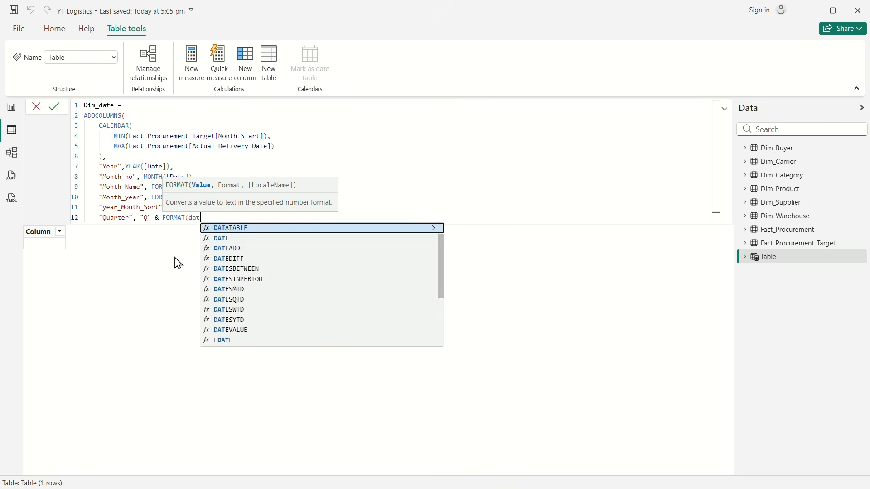
key("BackSpace")
key("BackSpace")
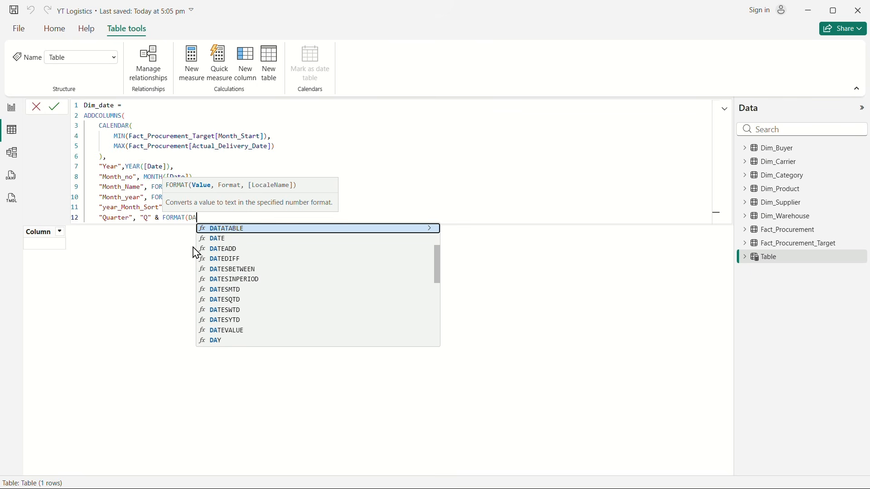
scroll(239, 252, "up", 3)
left_click(229, 230)
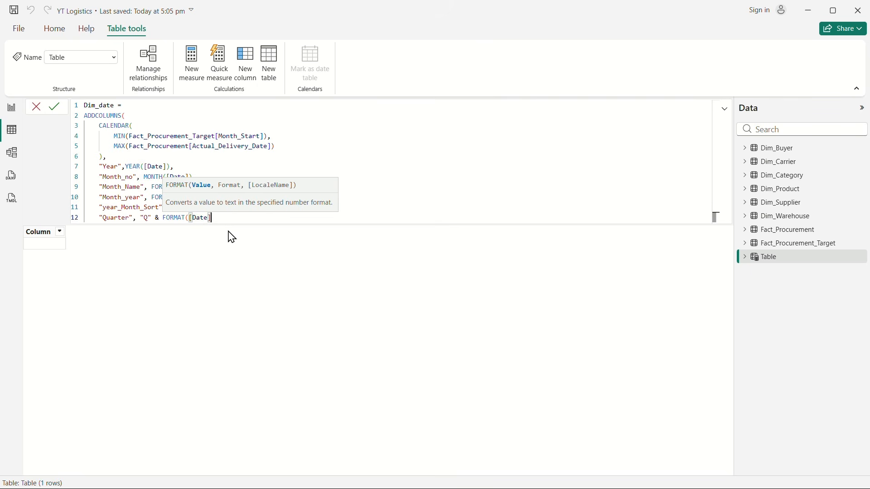
type(", \"Q\")")
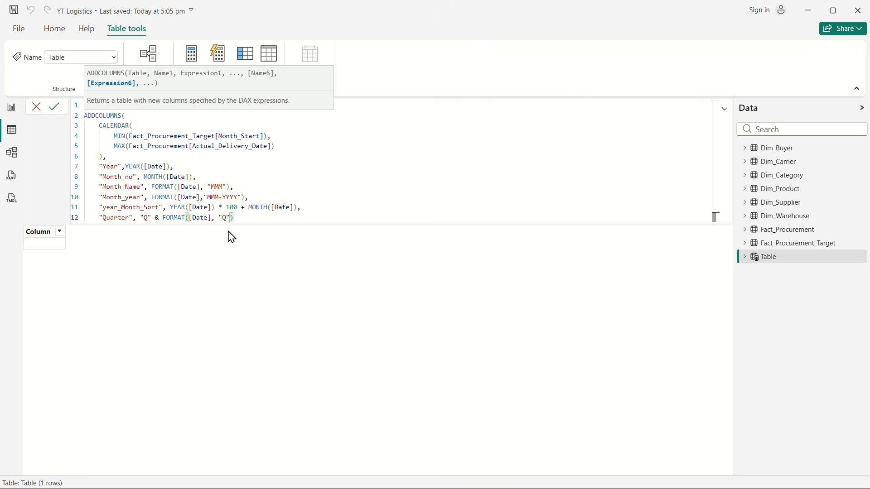
Step: Close the ADDCOLUMNS function on its own line and commit the formula to create the Dim_date table
key("Return")
type(")")
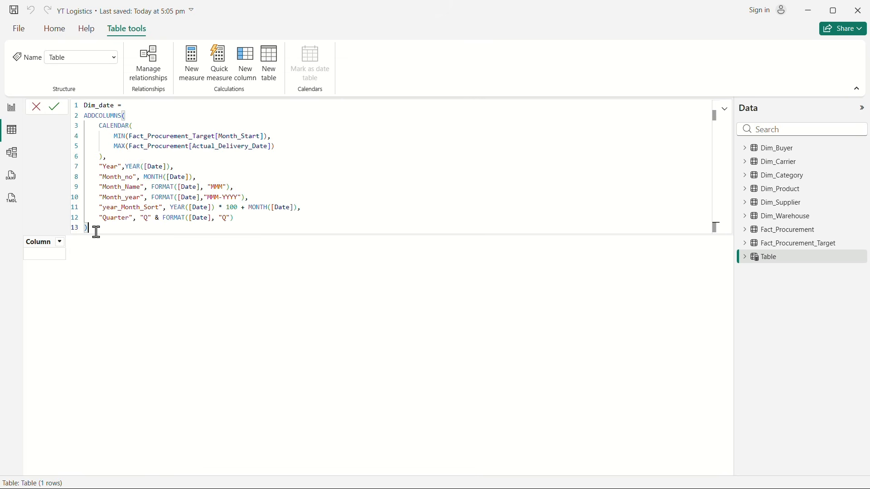
key("Return")
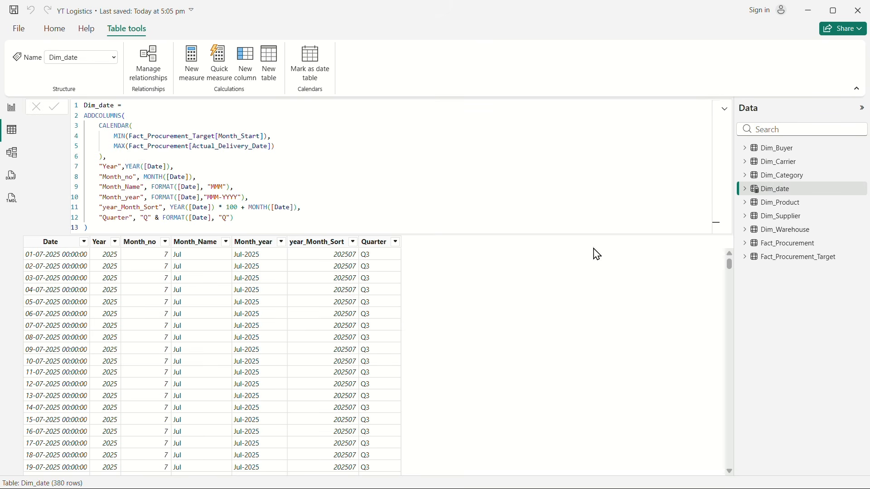
Step: Collapse the Dim_date formula editor and sort the Month_year column by year_Month_Sort
left_click(725, 109)
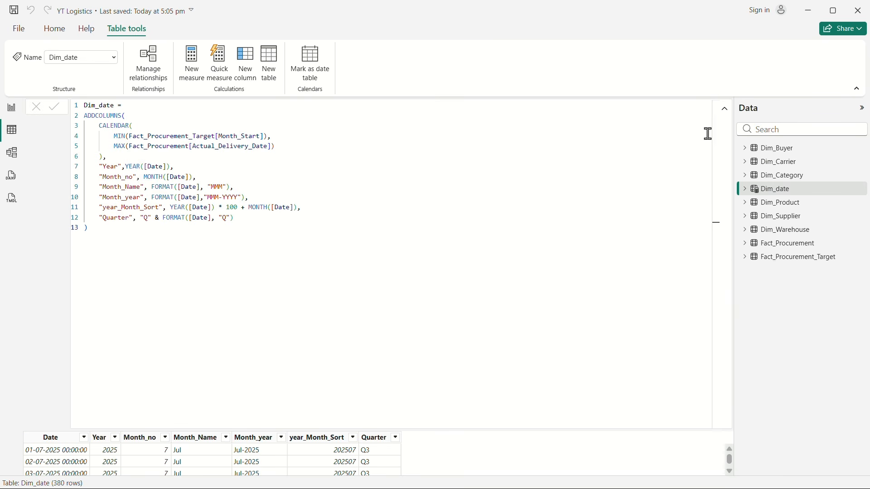
left_click(724, 109)
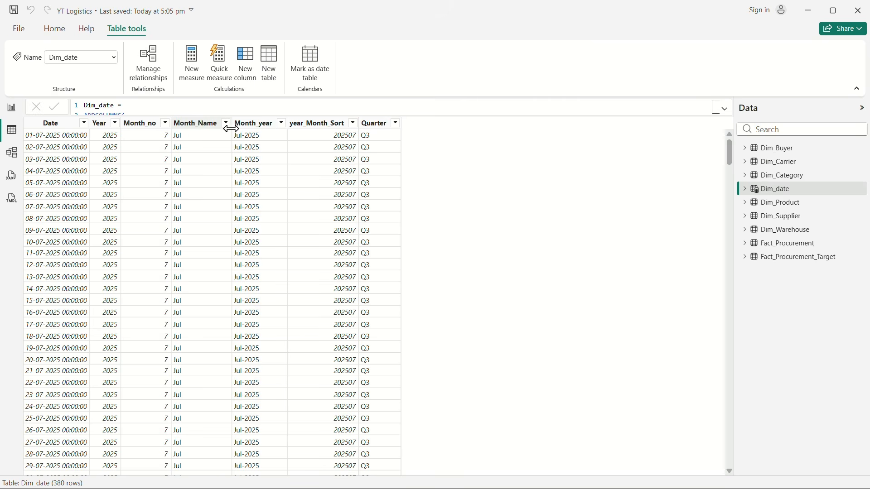
left_click(254, 126)
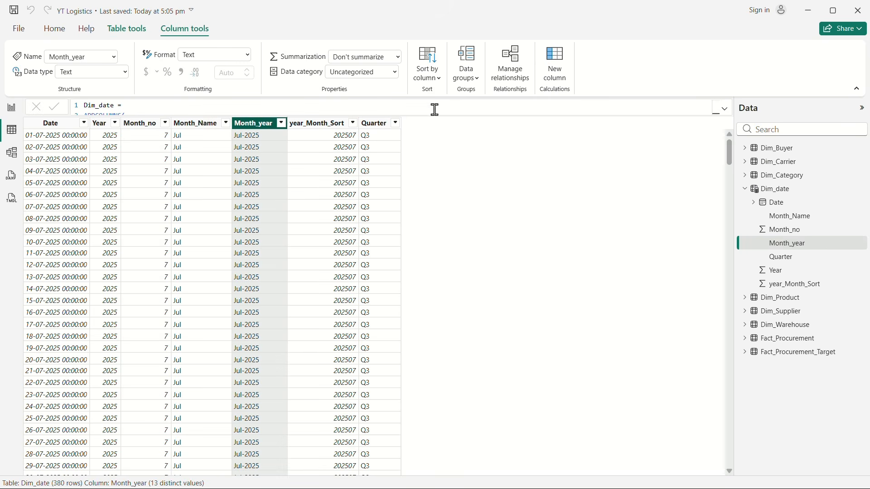
left_click(435, 84)
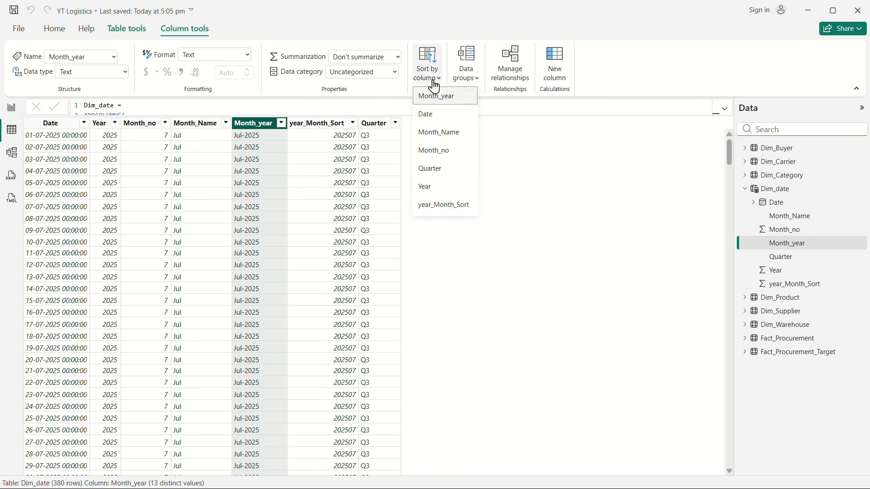
left_click(450, 210)
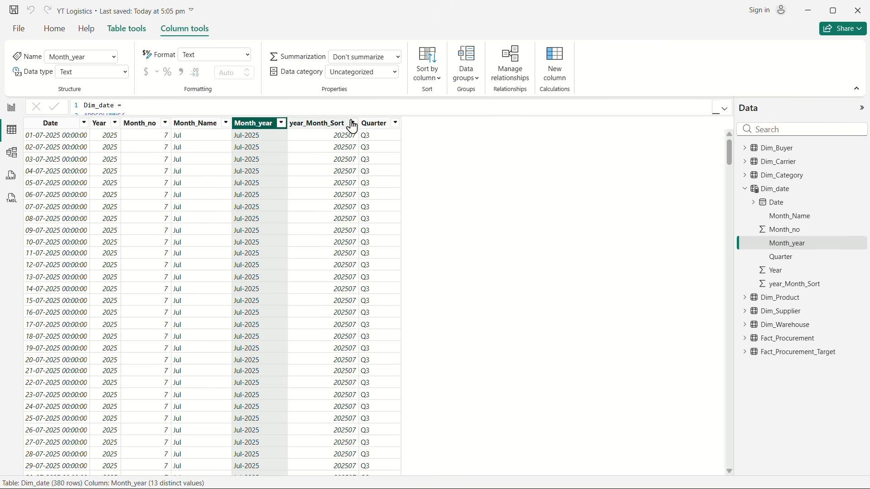
Step: Sort the Month_Name column of Dim_date by Month_no
left_click(198, 128)
left_click(429, 77)
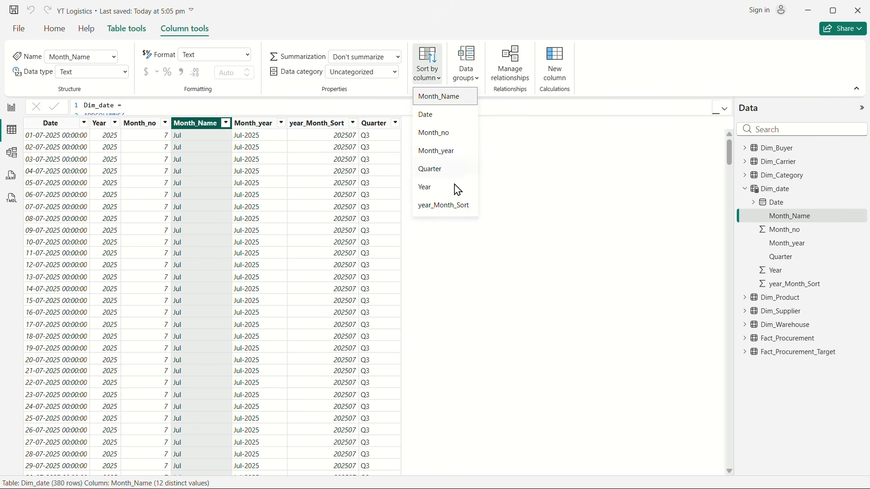
left_click(432, 135)
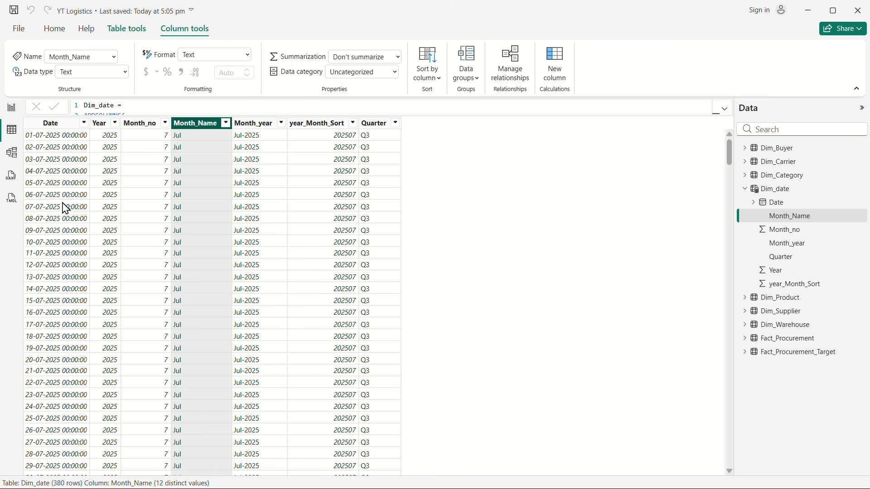
Step: Mark Dim_date as a date table, using Date as its date column, and save the setting
left_click(783, 192)
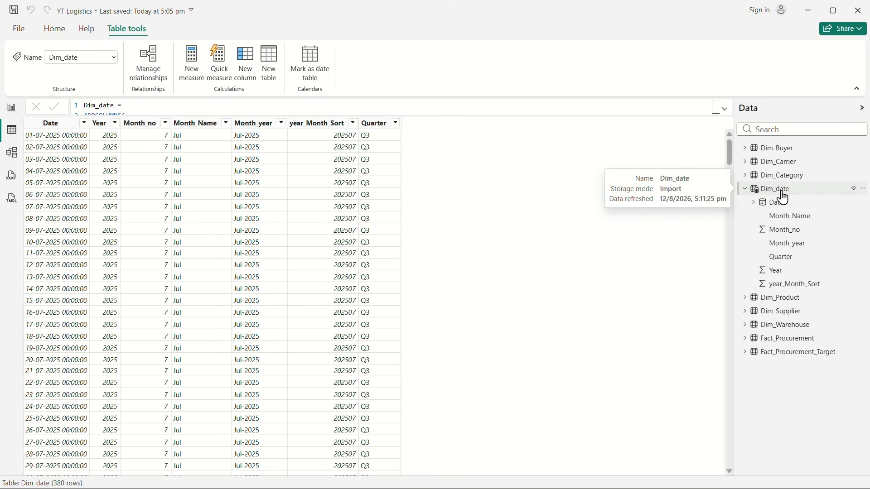
left_click(312, 69)
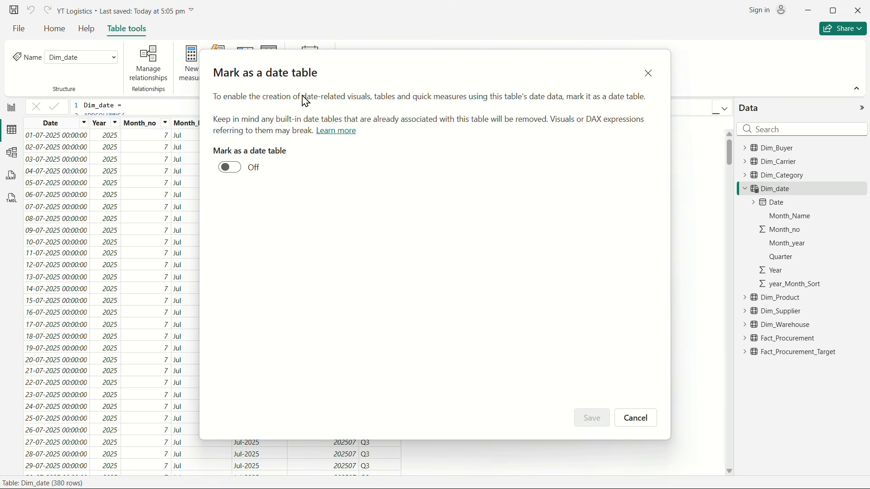
left_click(232, 168)
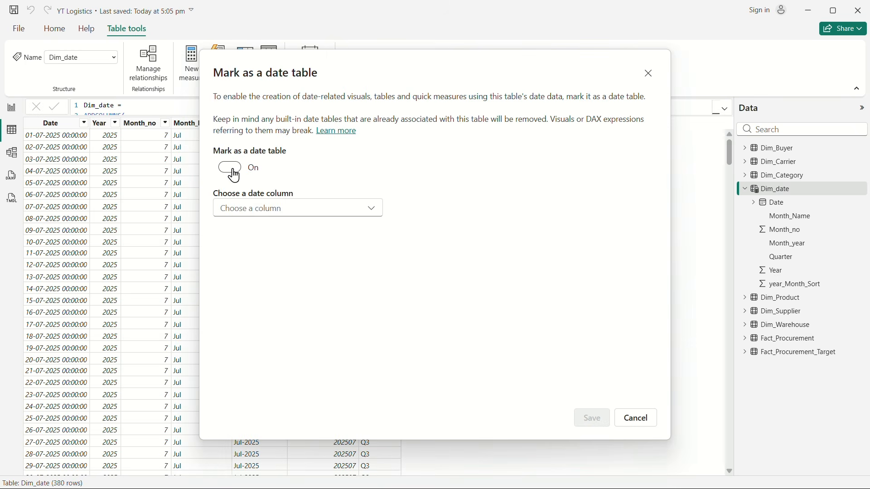
left_click(354, 222)
left_click(237, 234)
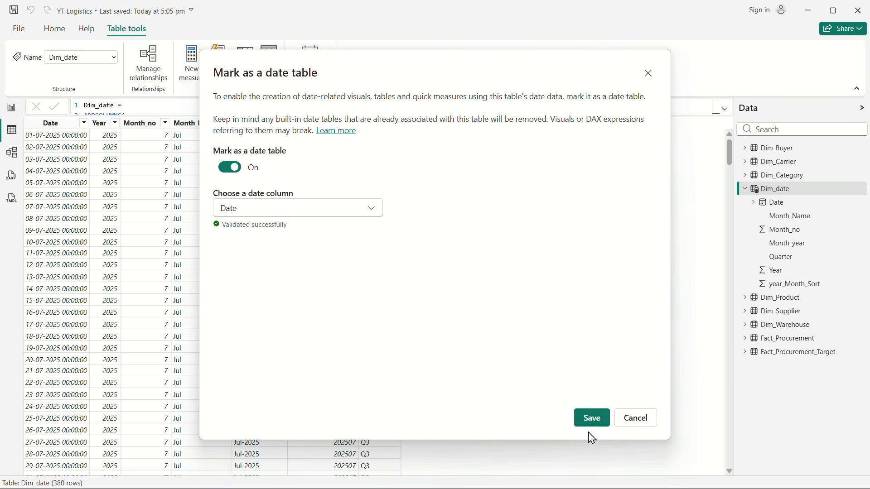
left_click(592, 419)
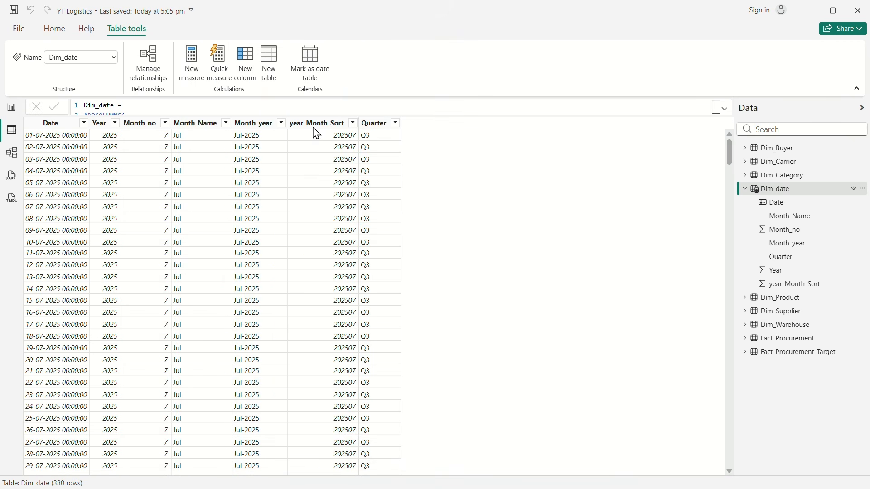
Step: Show the model diagram with the field list and the Dim_date formula editor collapsed
left_click(863, 108)
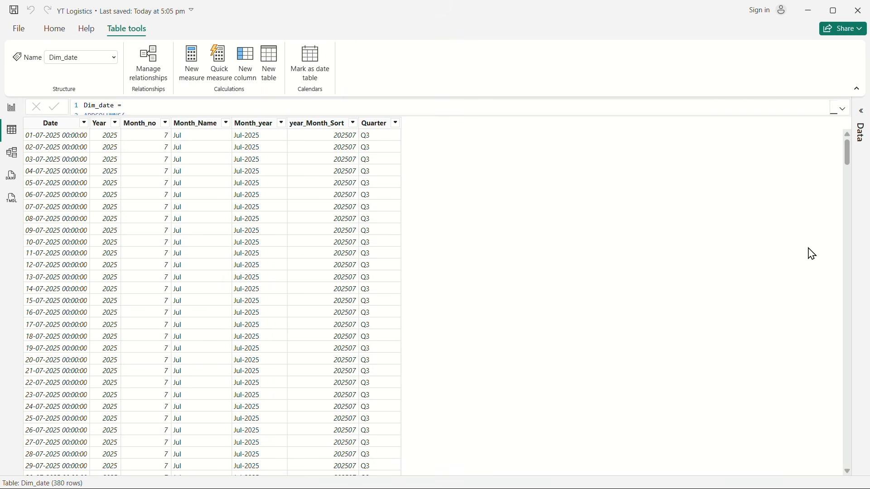
left_click(12, 152)
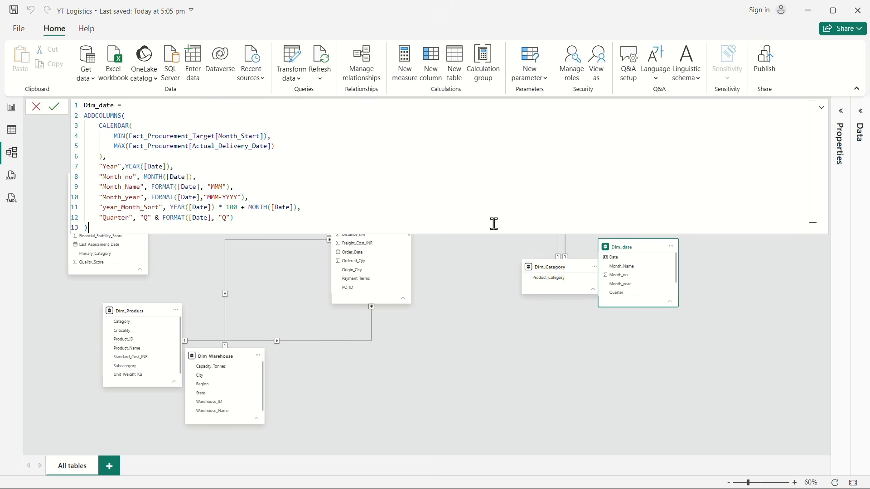
left_click(824, 109)
left_click(826, 112)
left_click(490, 343)
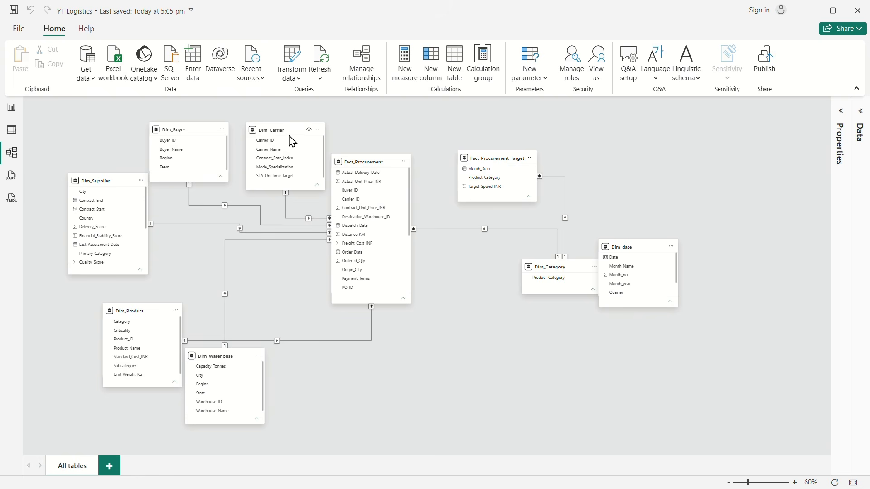
Step: Review the Carrier_ID relationship between Fact_Procurement and Dim_Carrier, checking its cardinality and cross-filter direction
left_click_drag(284, 129, 281, 128)
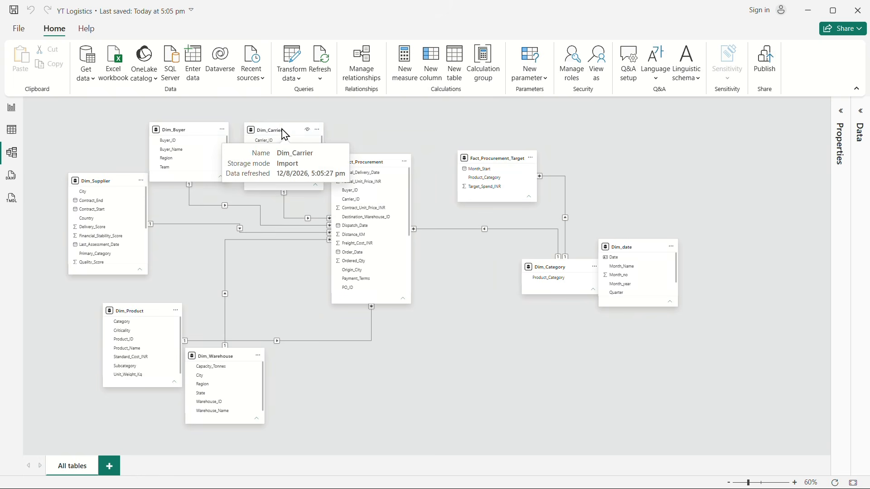
right_click(309, 224)
left_click(325, 239)
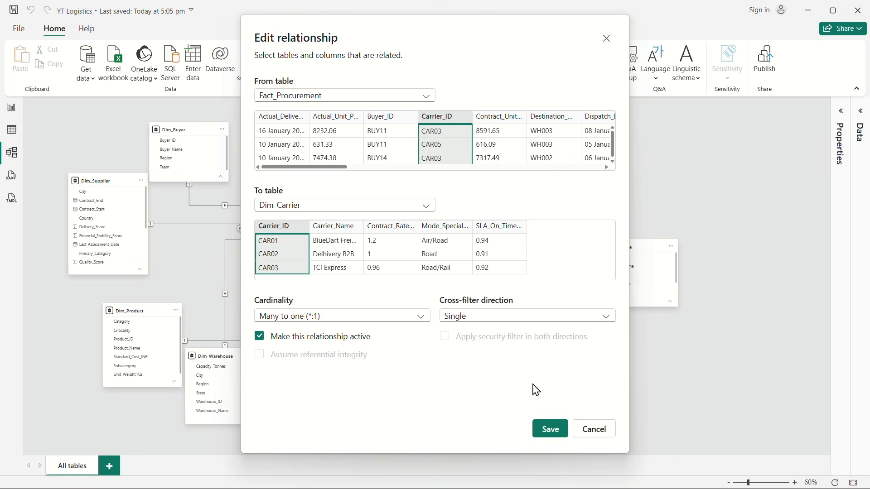
left_click(551, 430)
Step: Review the Fact_Procurement relationships to Dim_Buyer and Dim_Supplier, checking their key columns, cardinality and cross-filter direction
right_click(225, 207)
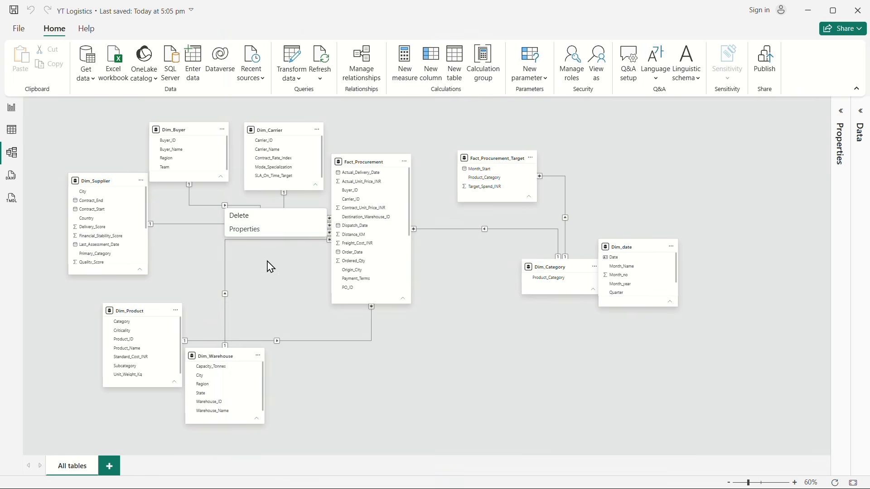
left_click(247, 230)
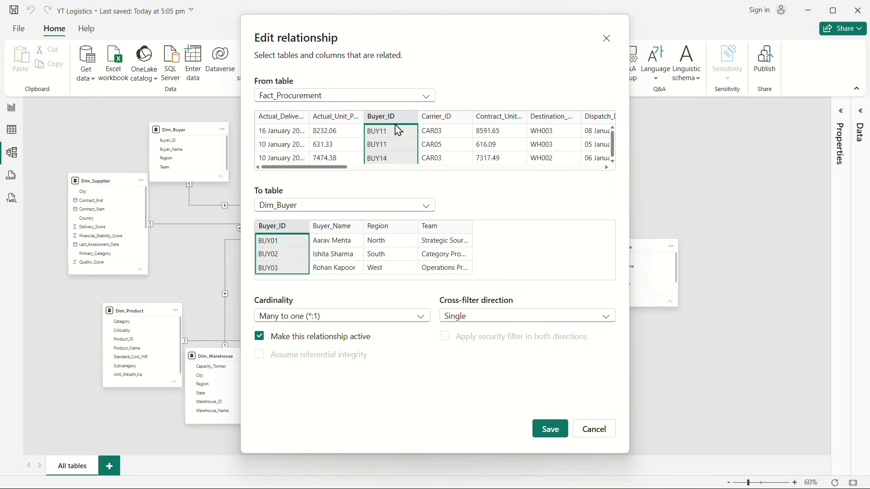
left_click(605, 434)
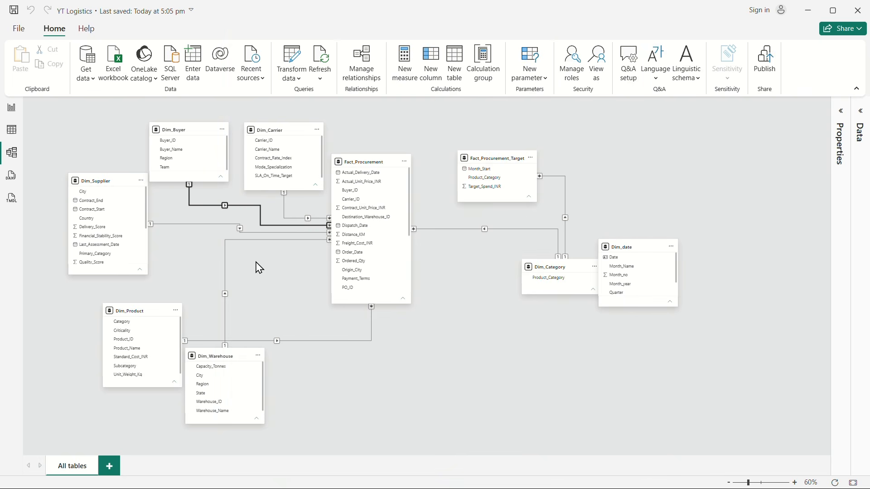
right_click(232, 226)
left_click(251, 249)
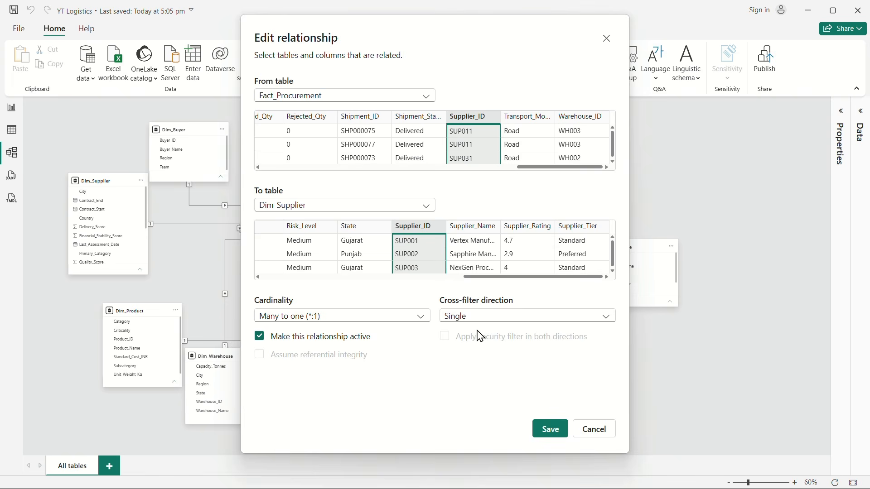
left_click(600, 434)
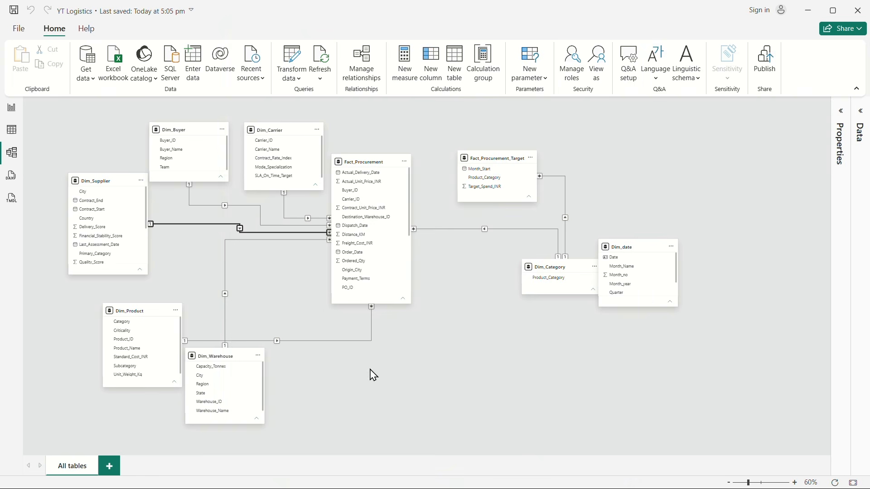
Step: Review the Fact_Procurement relationships to Dim_Warehouse and Dim_Product, checking their key columns, cardinality and cross-filter direction
right_click(226, 297)
left_click(246, 316)
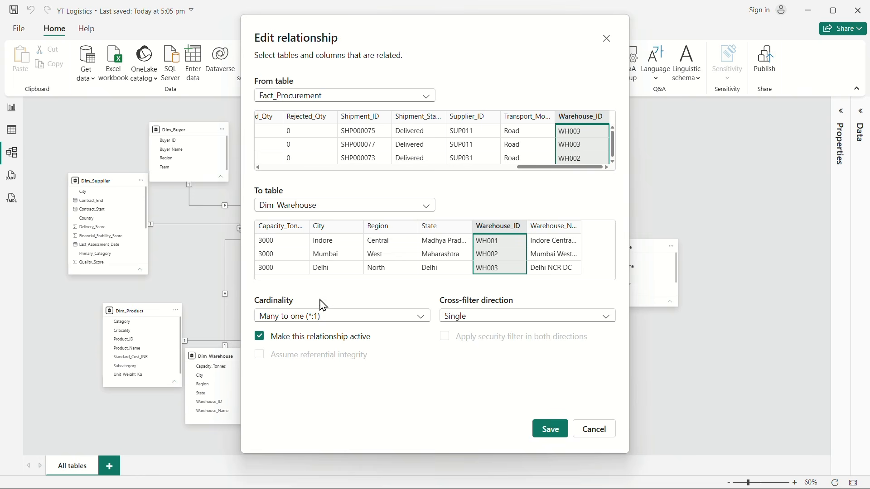
left_click(602, 433)
left_click(280, 341)
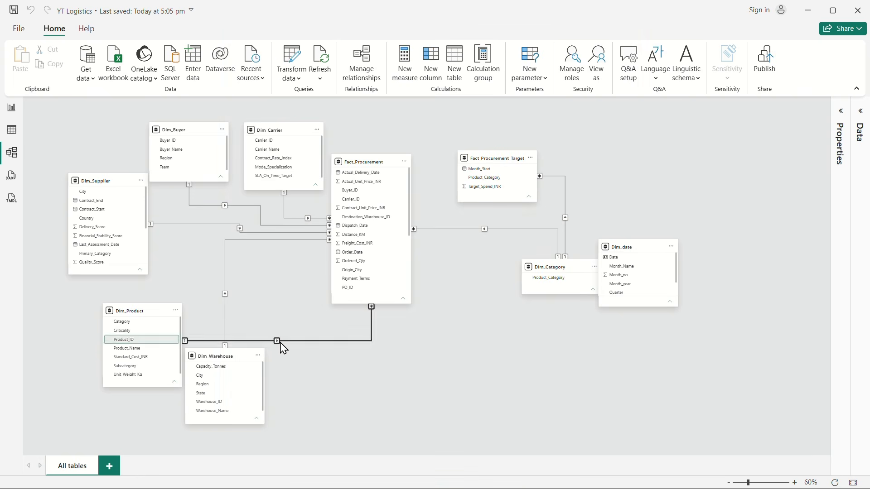
right_click(281, 342)
left_click(312, 365)
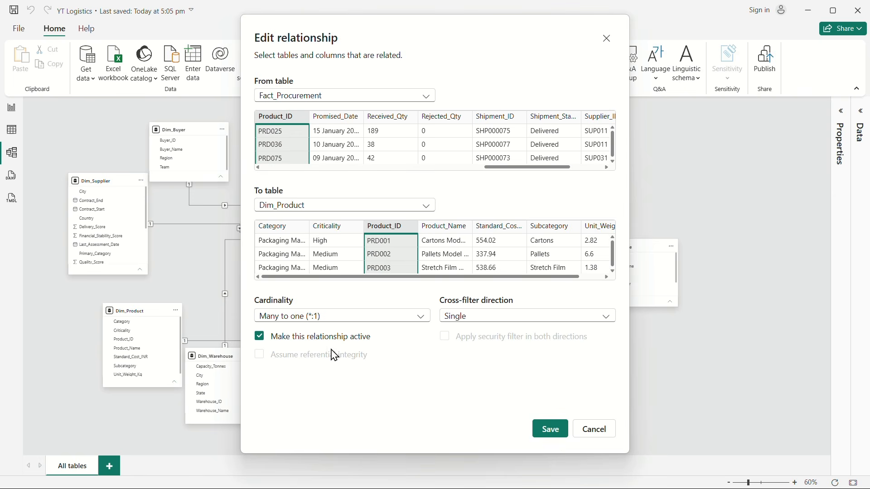
left_click(594, 430)
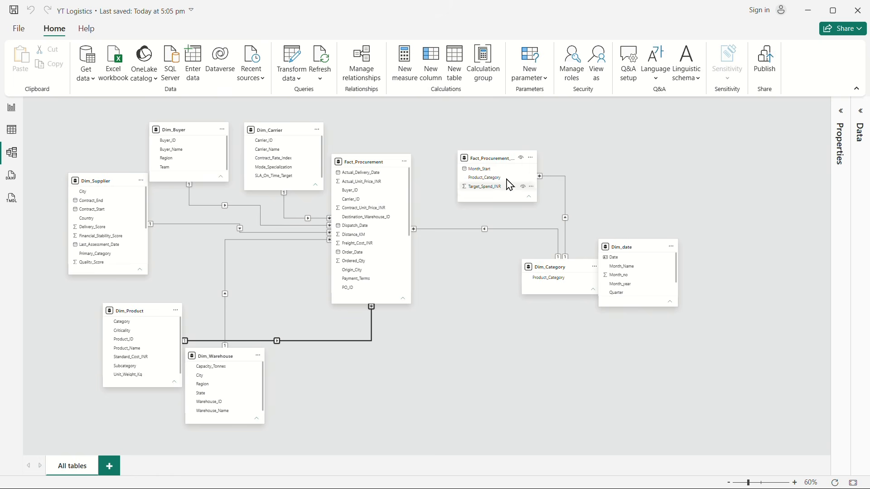
Step: Rearrange the diagram so Fact_Procurement_Target sits above Dim_Category, Fact_Procurement is lower, and Dim_date stands between Dim_Carrier and Fact_Procurement_Target
left_click_drag(596, 153, 604, 154)
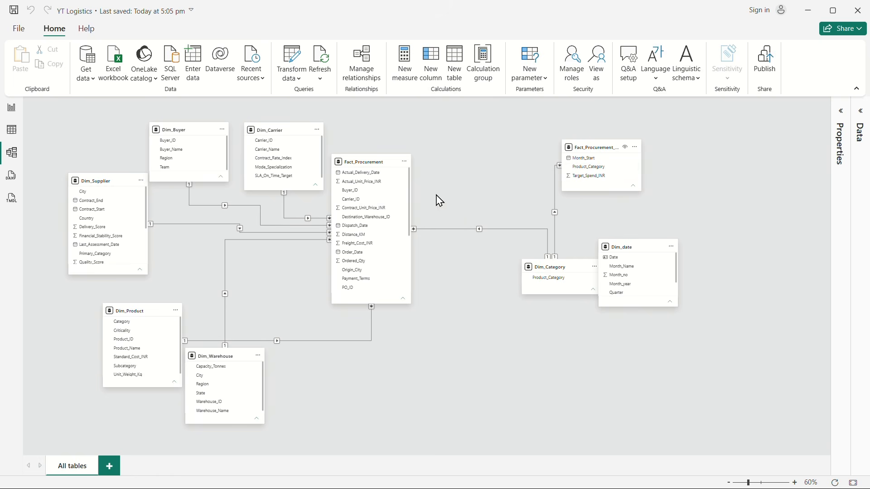
left_click_drag(362, 164, 385, 223)
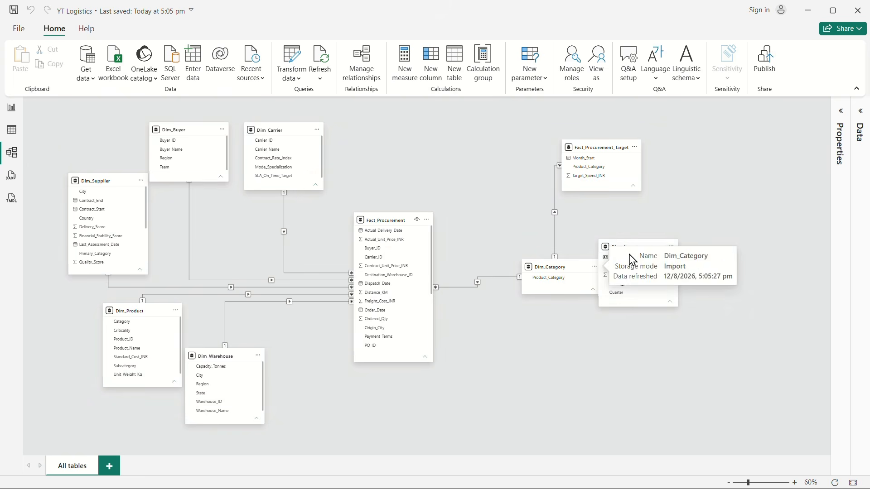
left_click_drag(622, 245, 454, 122)
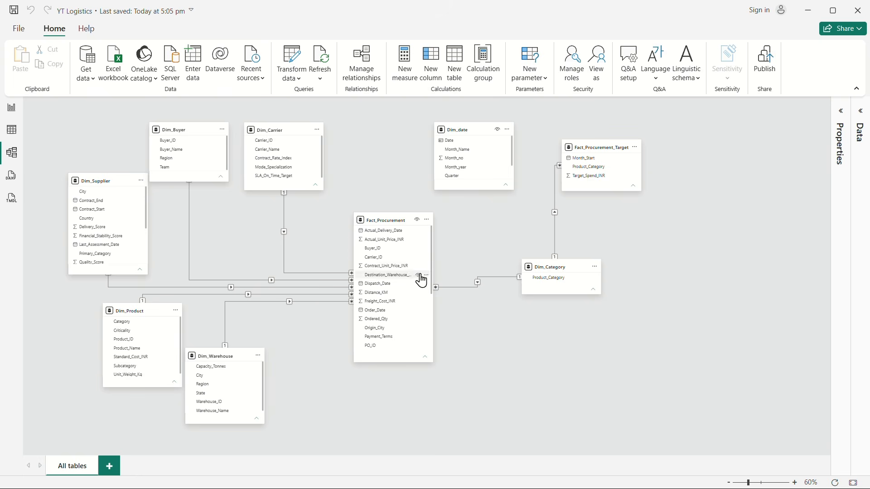
Step: Create an active many-to-one relationship with single cross-filtering from Fact_Procurement's Order_Date to Dim_date's Date
left_click_drag(381, 315, 454, 145)
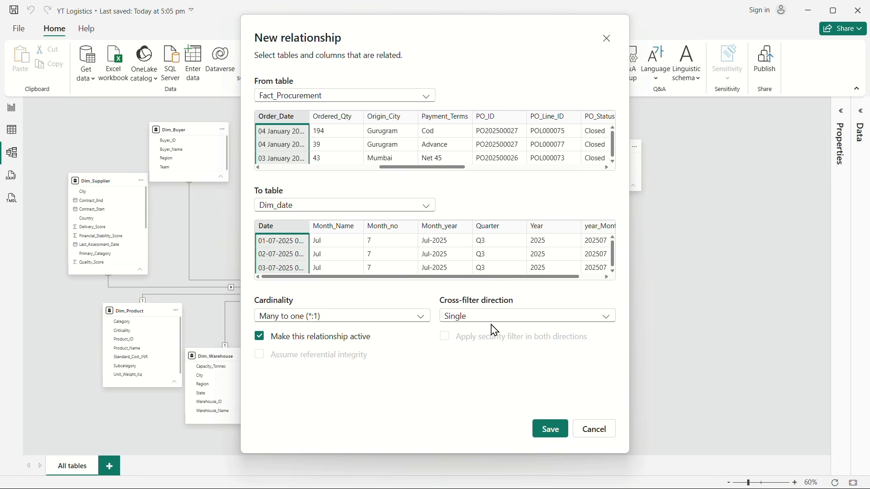
left_click(551, 431)
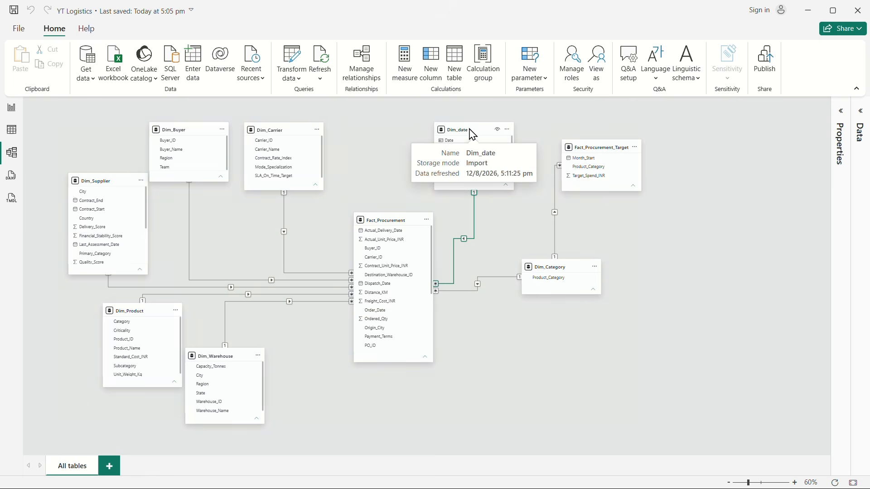
left_click_drag(471, 134, 469, 134)
Step: Move Dim_Category lower in the diagram and place Fact_Procurement_Target on its far side from Fact_Procurement
left_click_drag(558, 265, 588, 319)
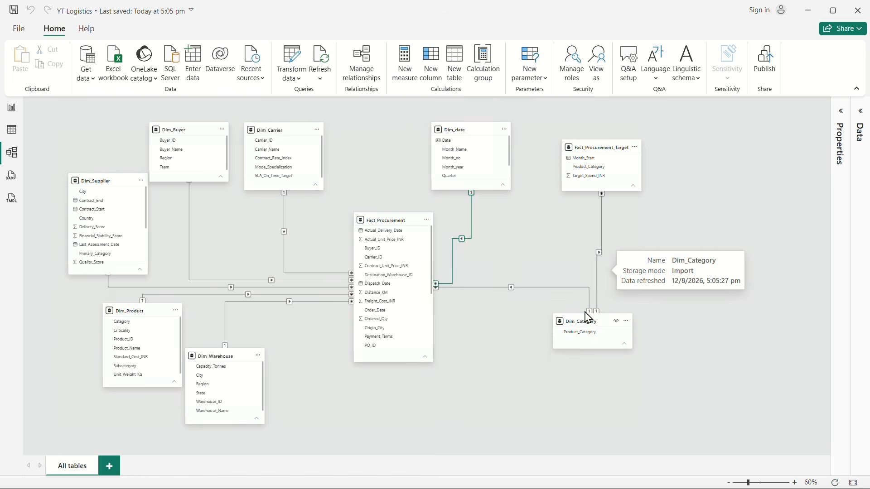
left_click_drag(603, 144, 717, 277)
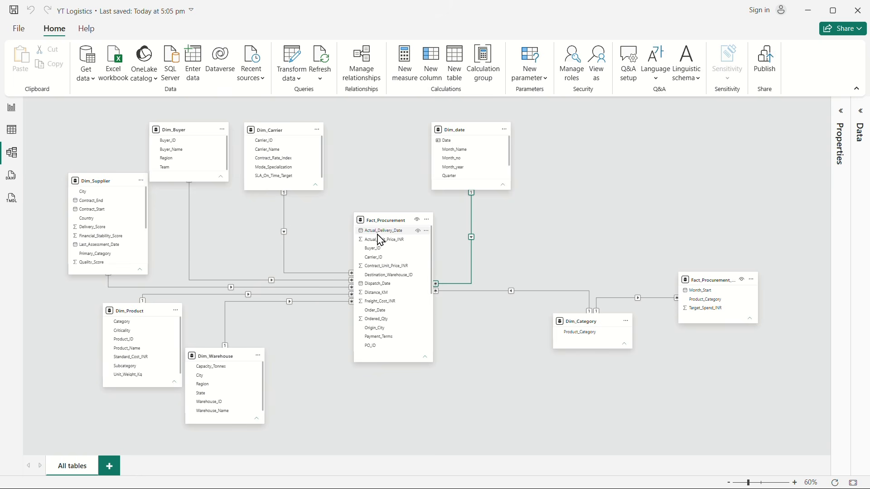
scroll(401, 309, "down", 3)
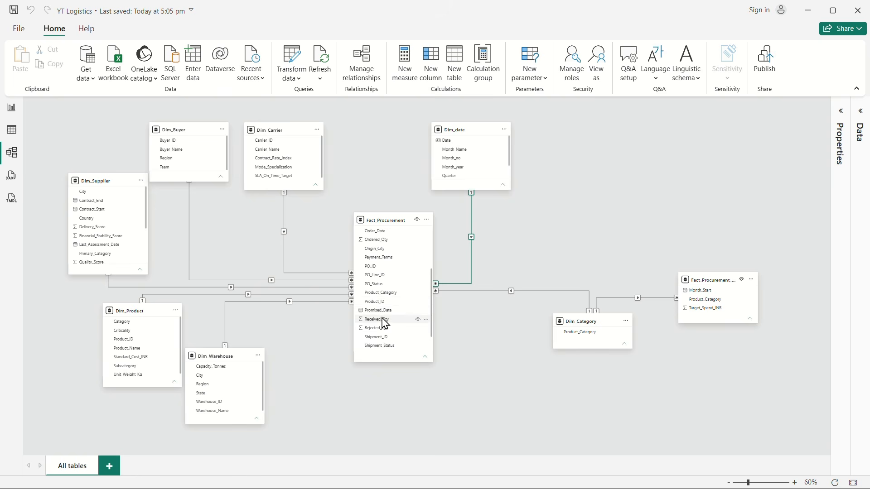
scroll(385, 295, "up", 3)
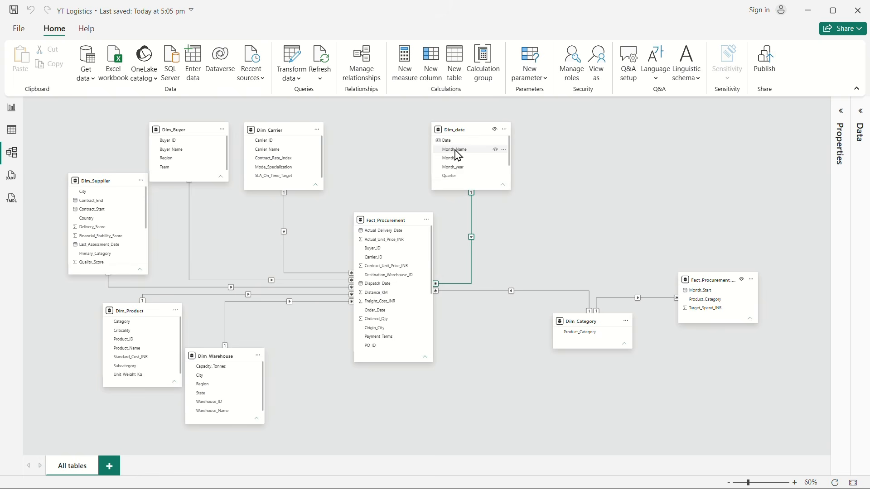
Step: Create an inactive many-to-one relationship with single cross-filtering from Fact_Procurement's Actual_Delivery_Date to Dim_date's Date
left_click(376, 231)
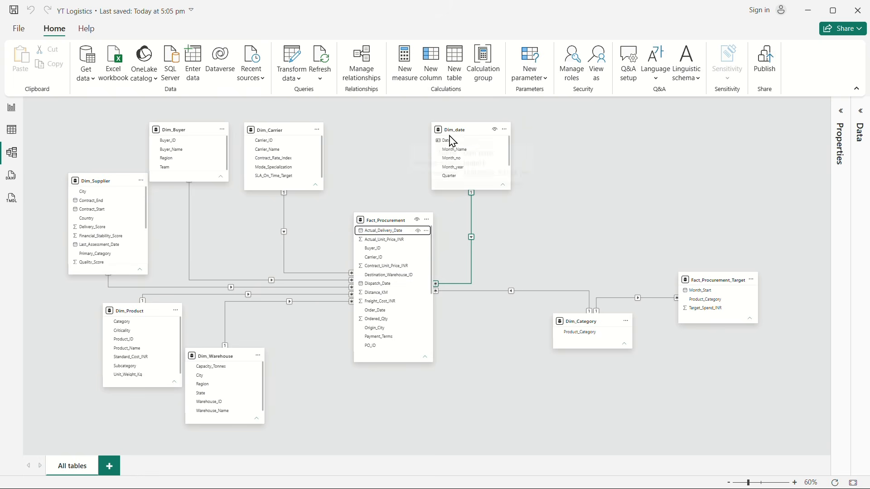
left_click_drag(385, 232, 456, 133)
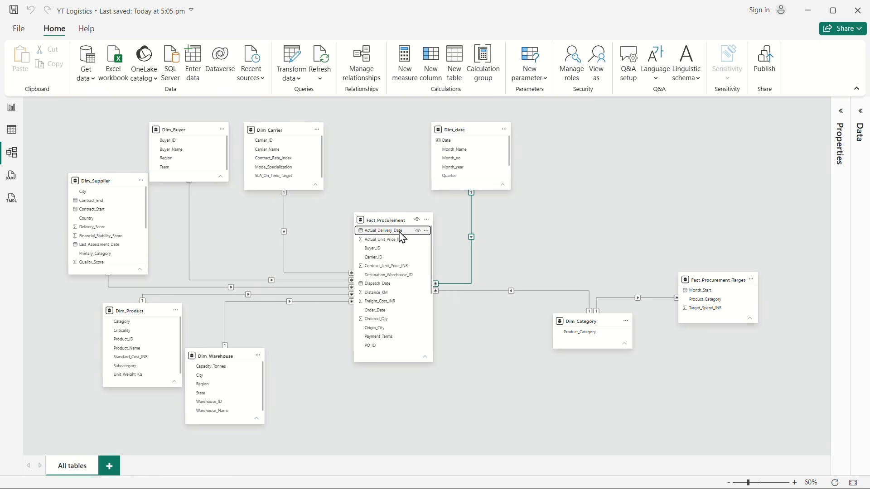
left_click_drag(399, 232, 478, 144)
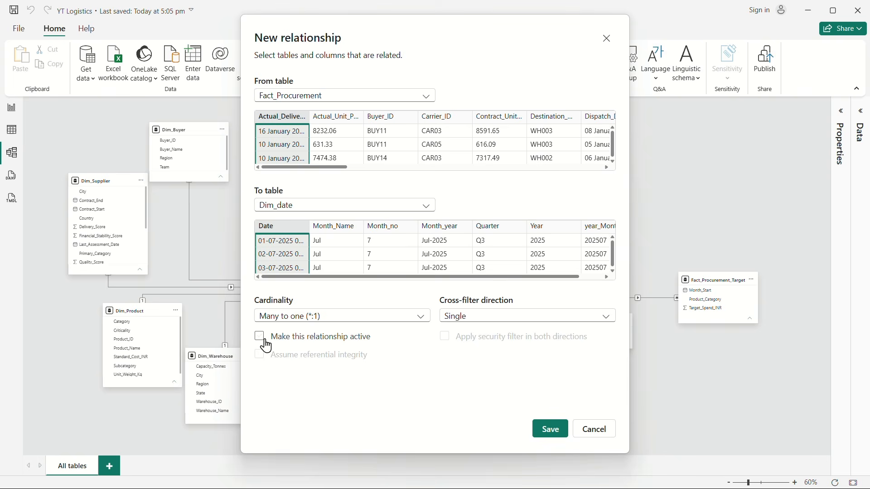
left_click(550, 429)
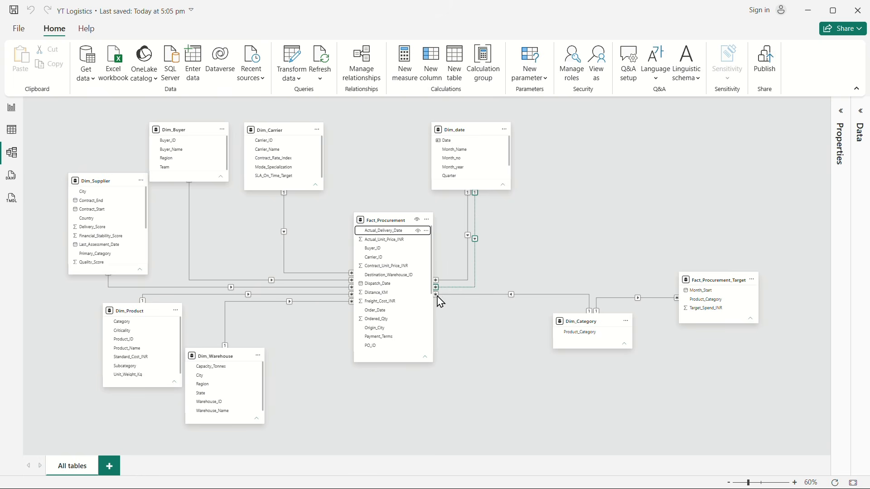
Step: Create an inactive many-to-one relationship with single cross-filtering from Fact_Procurement's Dispatch_Date to Dim_date's Date
left_click_drag(374, 284, 448, 141)
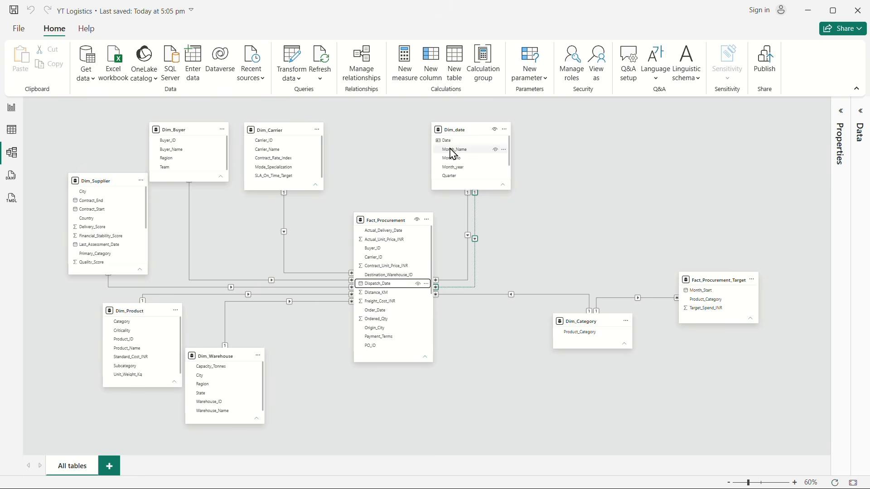
left_click_drag(380, 292, 450, 145)
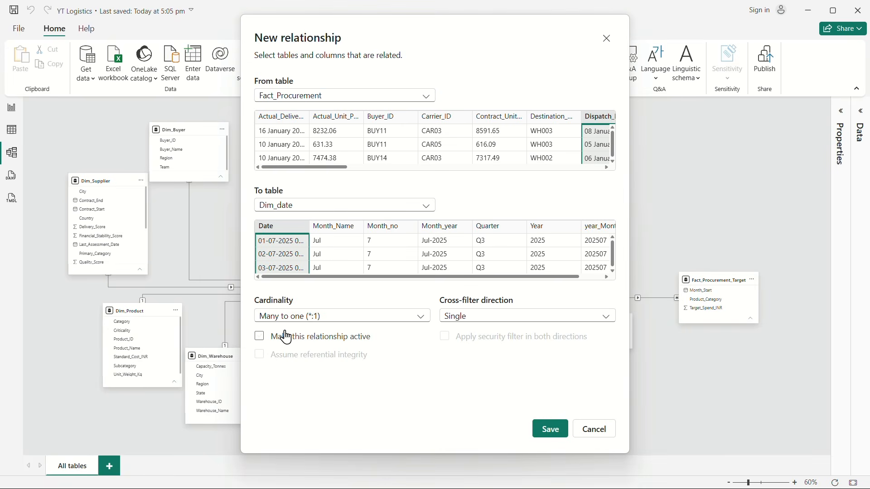
left_click(552, 434)
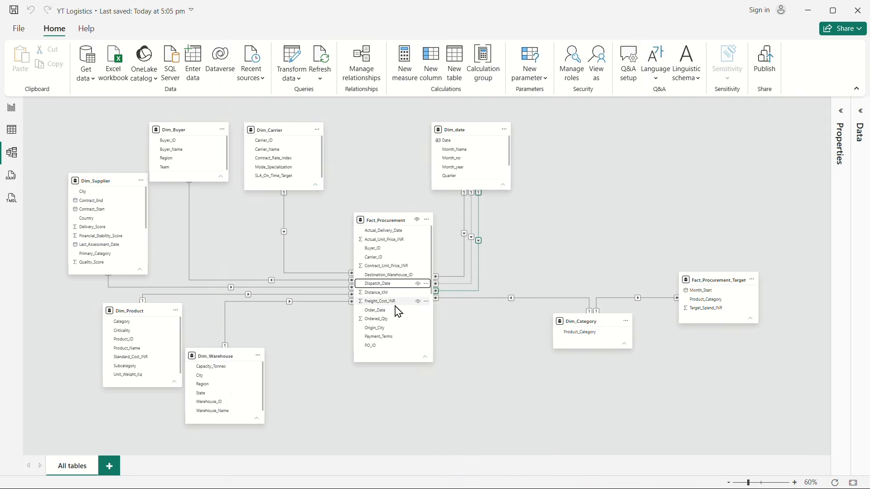
Step: Create an inactive many-to-one relationship with single cross-filtering from Fact_Procurement's Promised_Date to Dim_date's Date
scroll(398, 312, "down", 3)
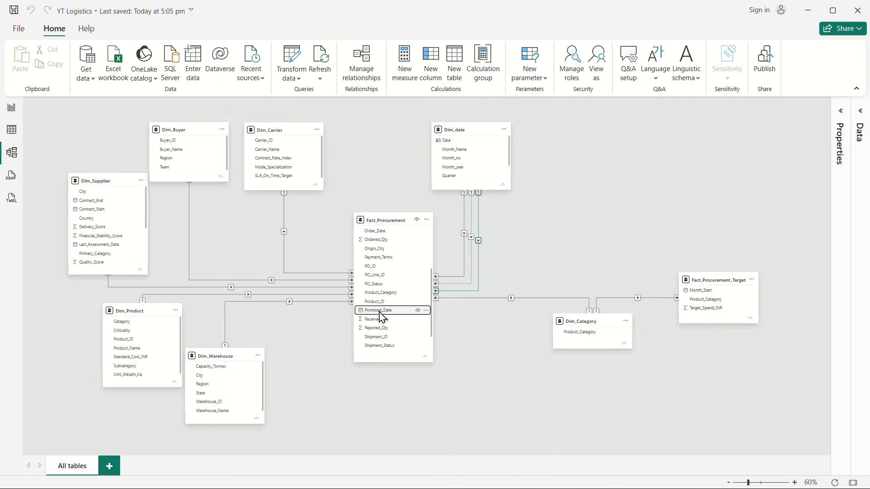
left_click_drag(380, 311, 457, 144)
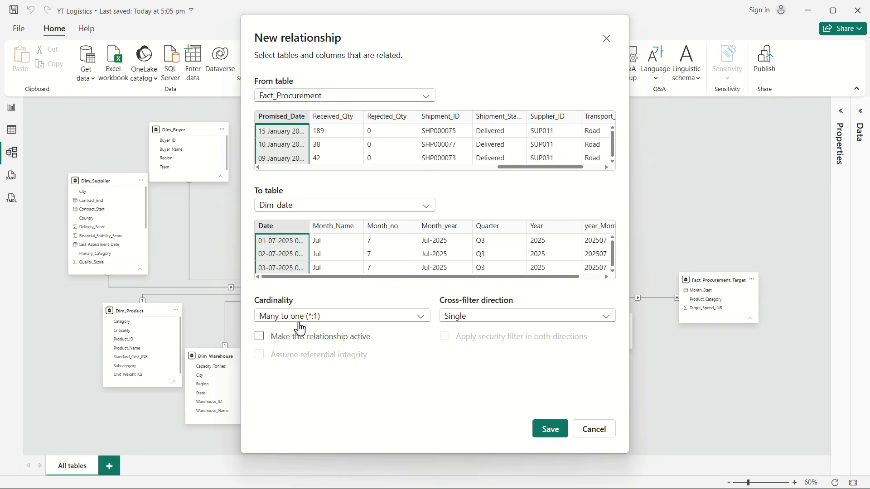
left_click(549, 429)
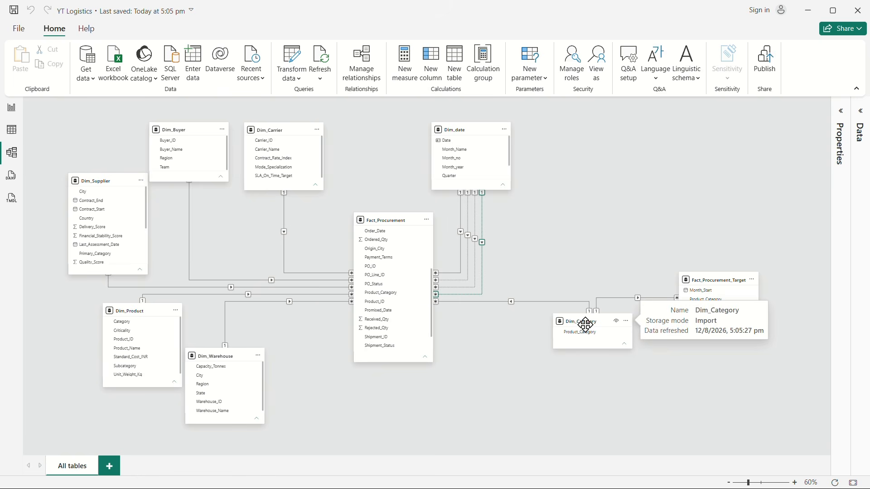
Step: Move Dim_Category lower and closer to Fact_Procurement, and review the settings of the Product_Category relationship between them
left_click_drag(583, 324, 533, 356)
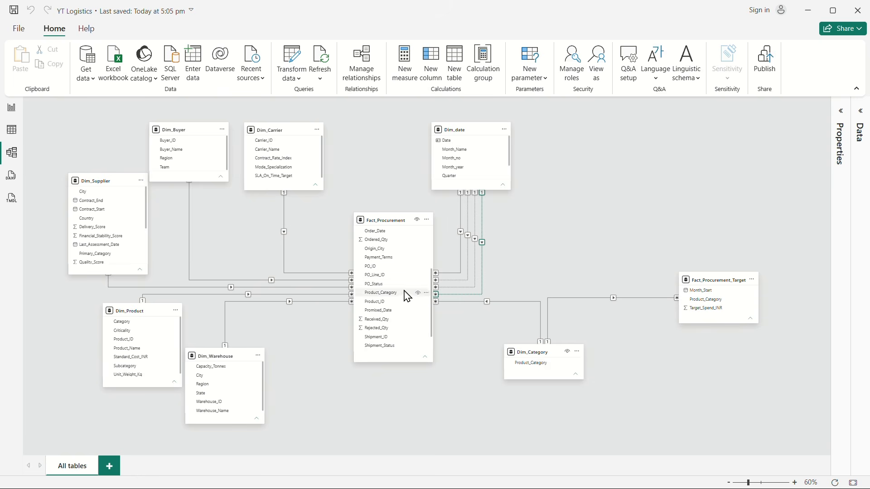
left_click(486, 301)
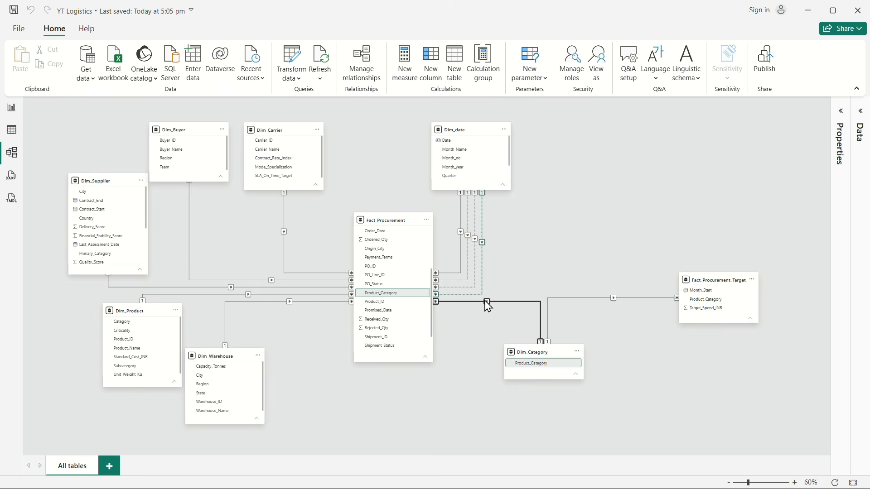
double_click(485, 301)
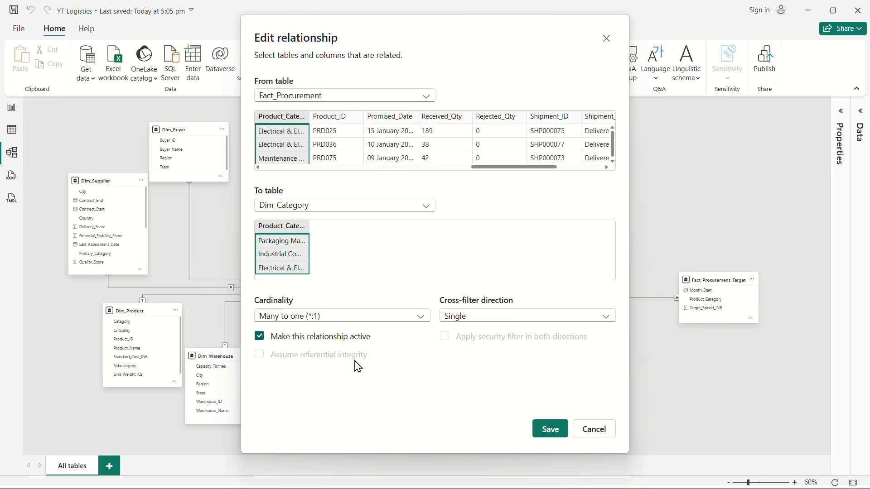
left_click(595, 430)
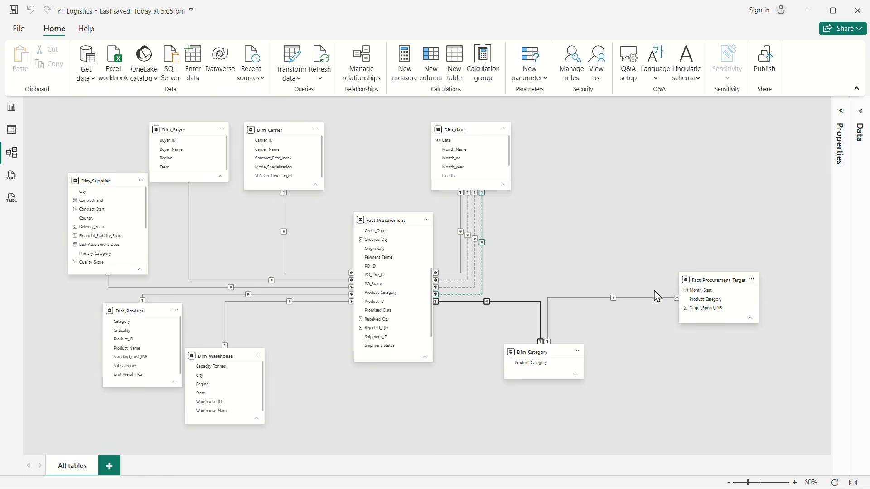
Step: Move Fact_Procurement_Target closer to Dim_Category and review the settings of the Product_Category relationship between them
left_click_drag(712, 281, 671, 281)
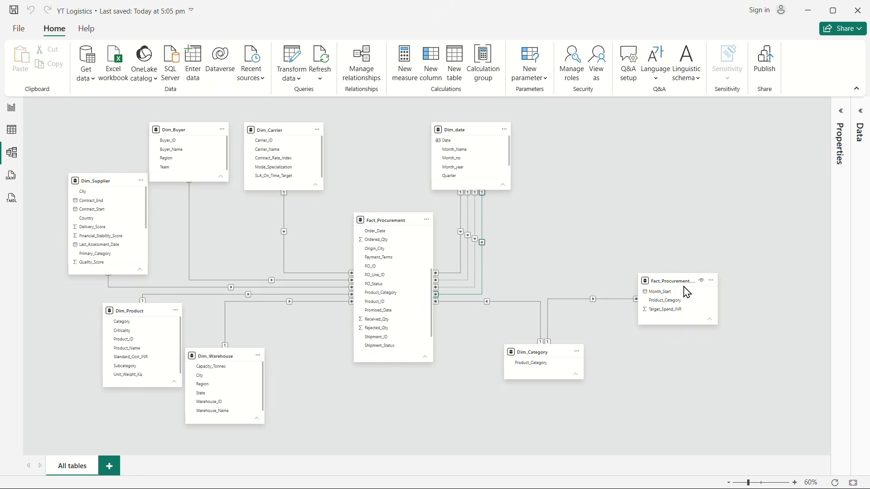
right_click(597, 305)
left_click(606, 321)
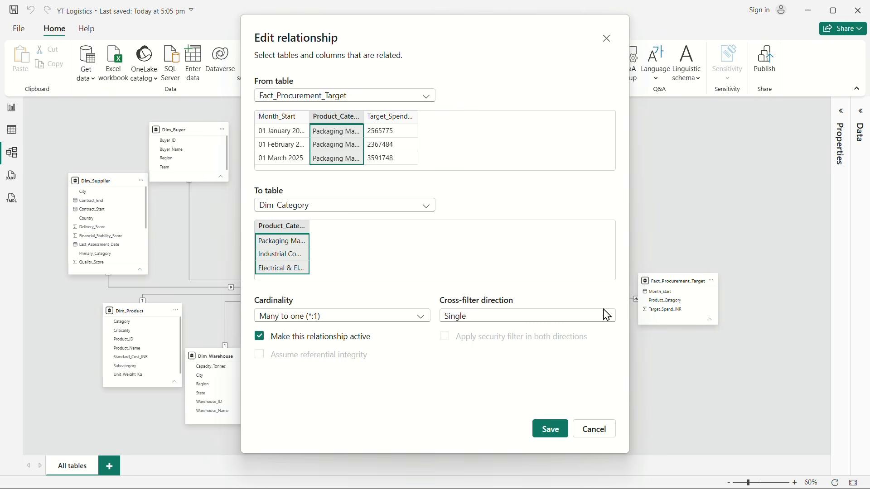
left_click(599, 429)
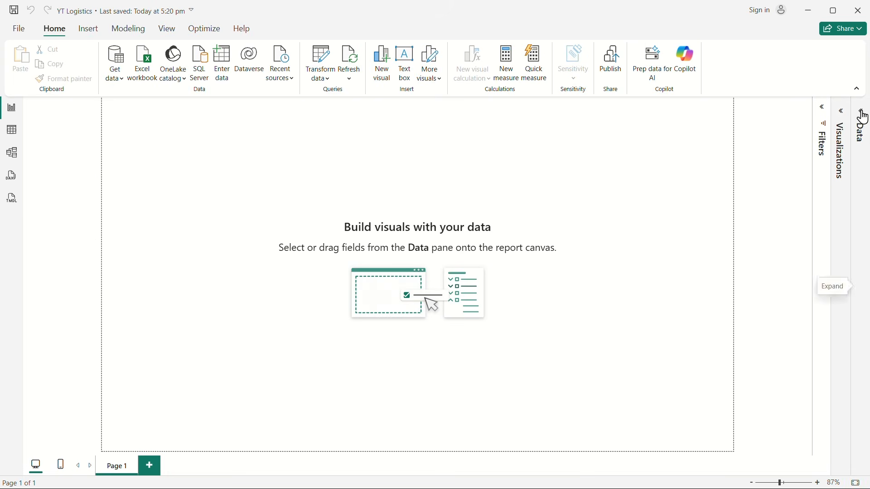
left_click(858, 121)
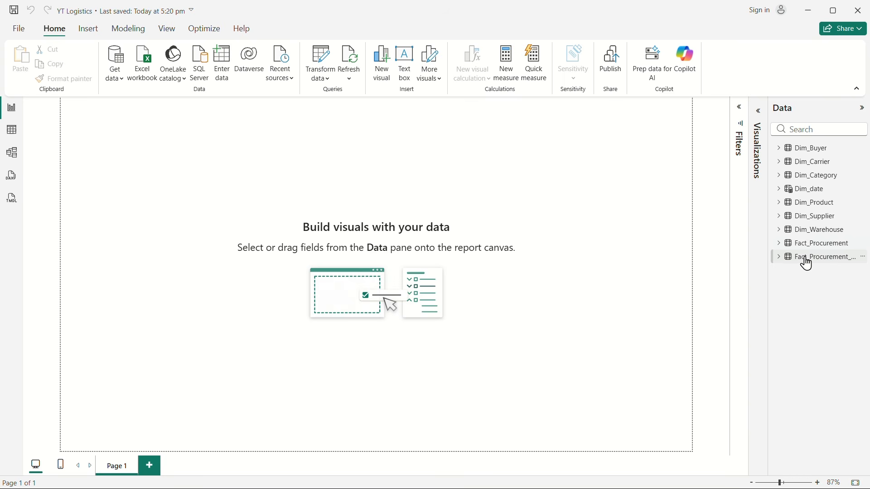
left_click(863, 110)
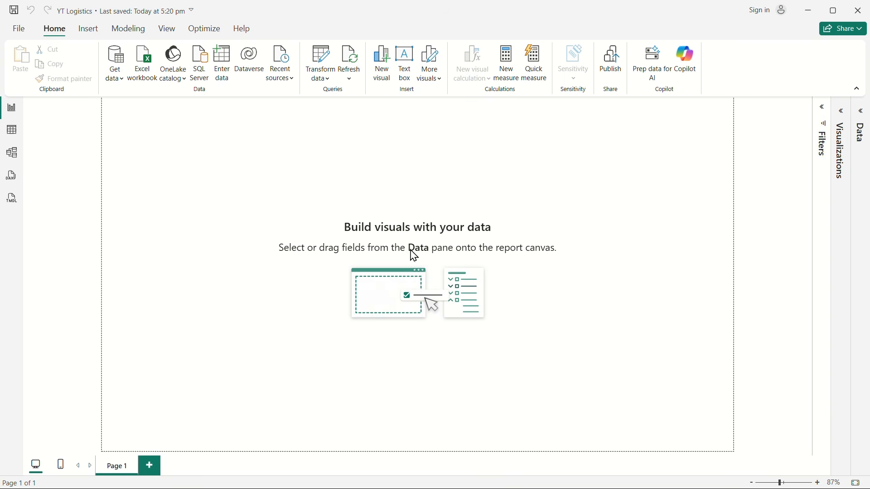
Step: In the model diagram, move Fact_Procurement_Target higher and create an active many-to-one, single cross-filter relationship from its Month_Start to Dim_date's Date
left_click(14, 152)
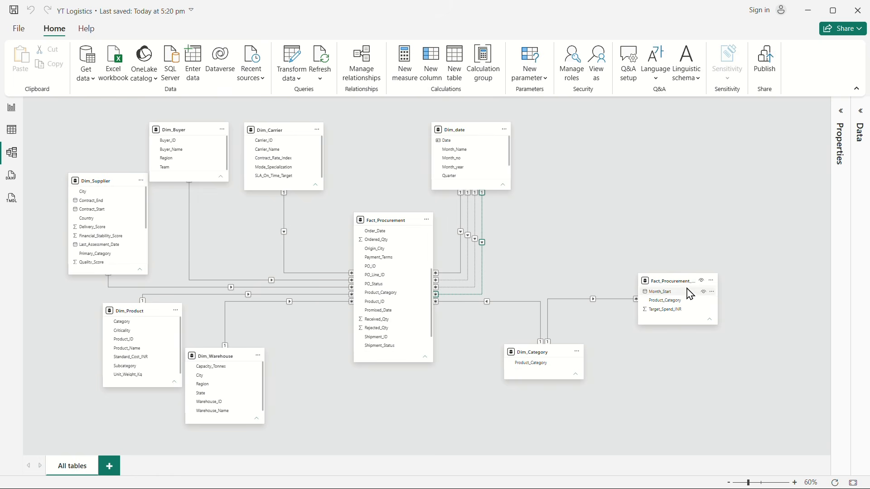
left_click_drag(665, 282, 637, 262)
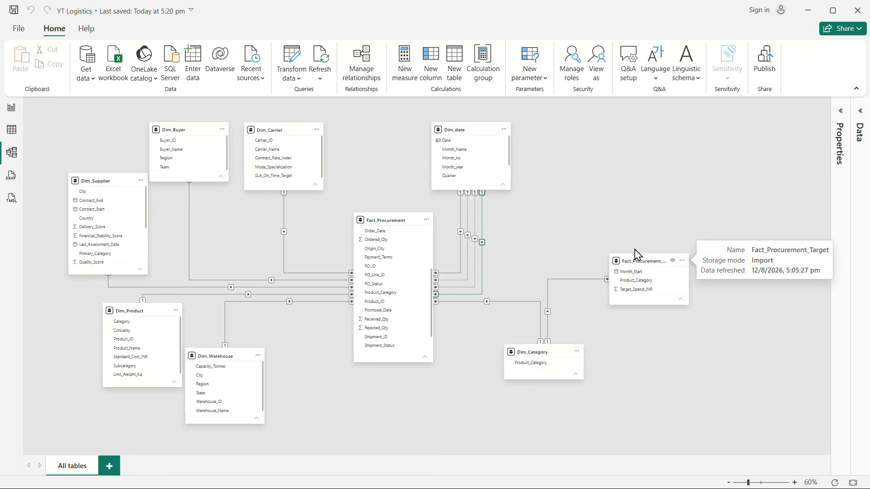
left_click(643, 274)
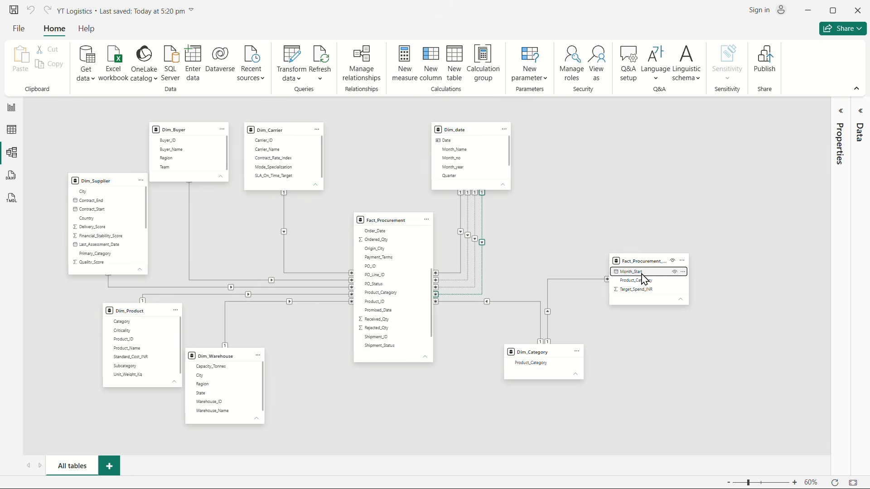
left_click_drag(644, 280, 463, 141)
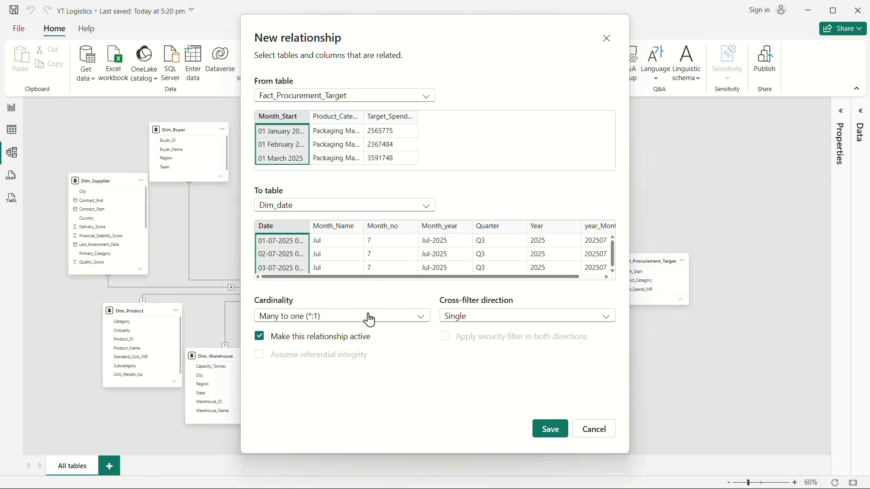
left_click(553, 430)
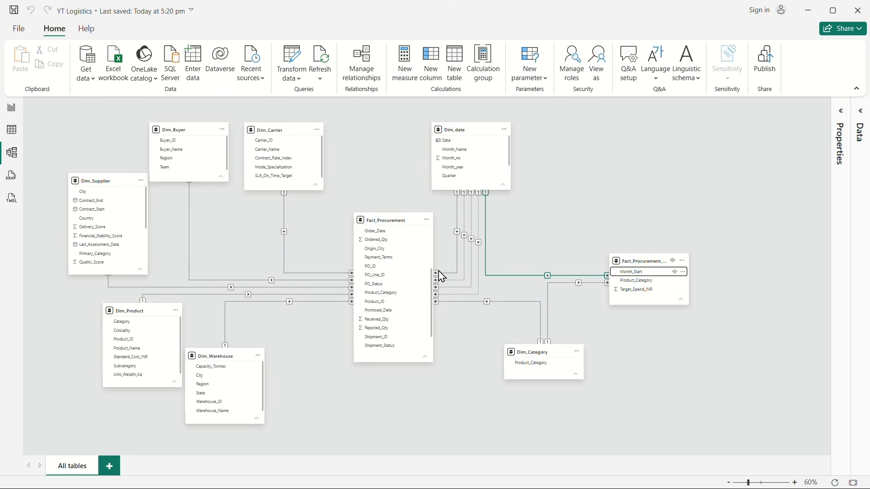
Step: Rearrange the diagram so Dim_date sits farther from Dim_Carrier and Fact_Procurement_Target stands lower, beyond Dim_Category
left_click_drag(631, 261, 606, 226)
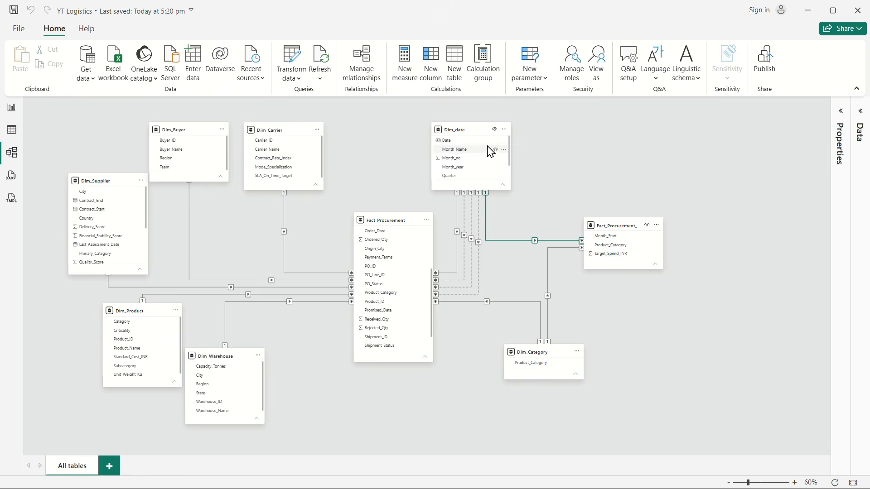
left_click_drag(476, 133, 517, 132)
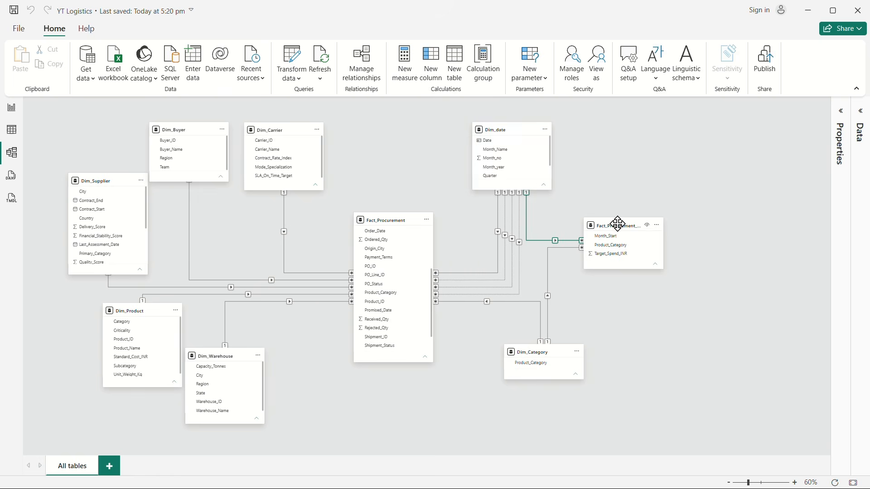
left_click_drag(618, 224, 659, 276)
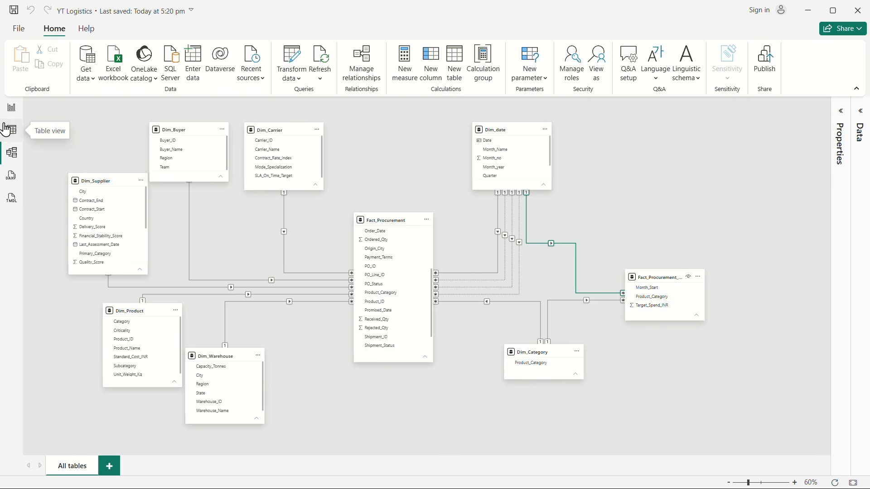
Step: Set the report page's canvas to a custom size of 1800 px wide and 1000 px high
left_click(11, 108)
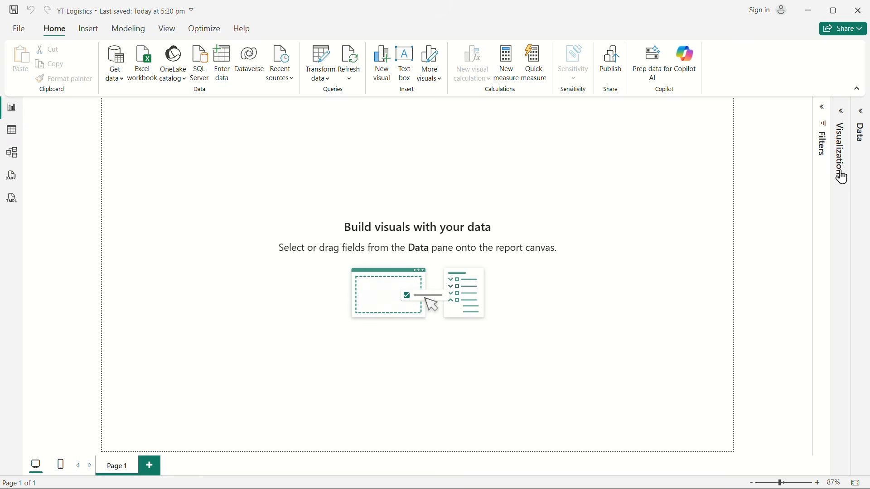
left_click(840, 120)
left_click(801, 140)
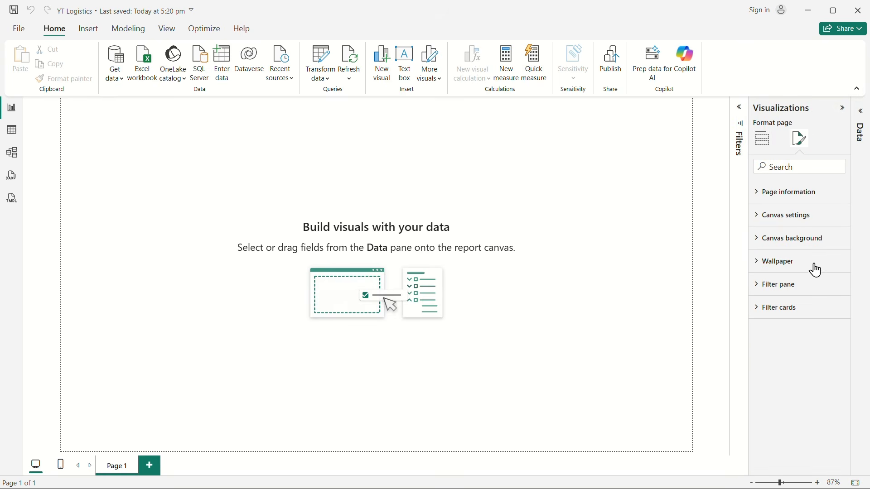
left_click(757, 219)
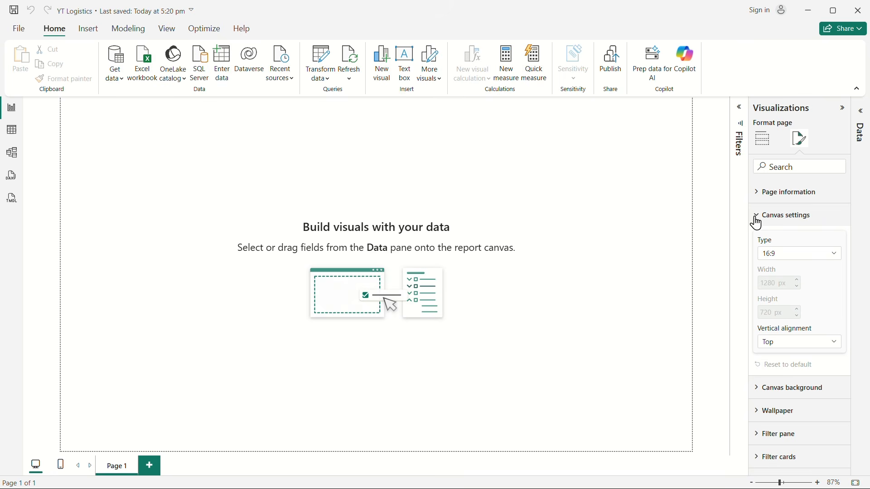
left_click(798, 257)
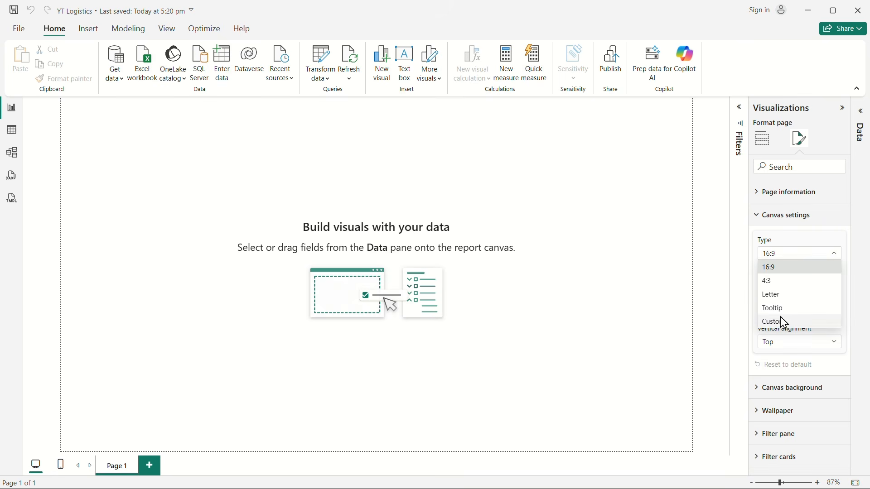
left_click(788, 325)
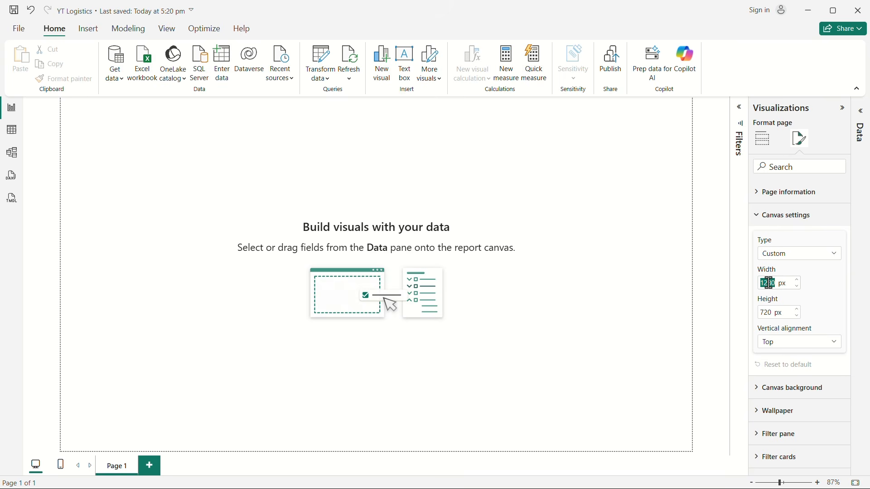
type("1800")
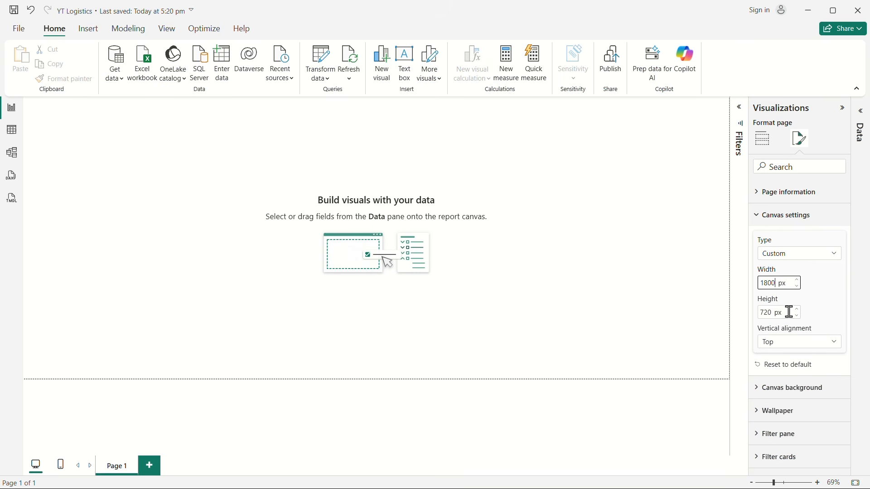
double_click(771, 314)
type("100")
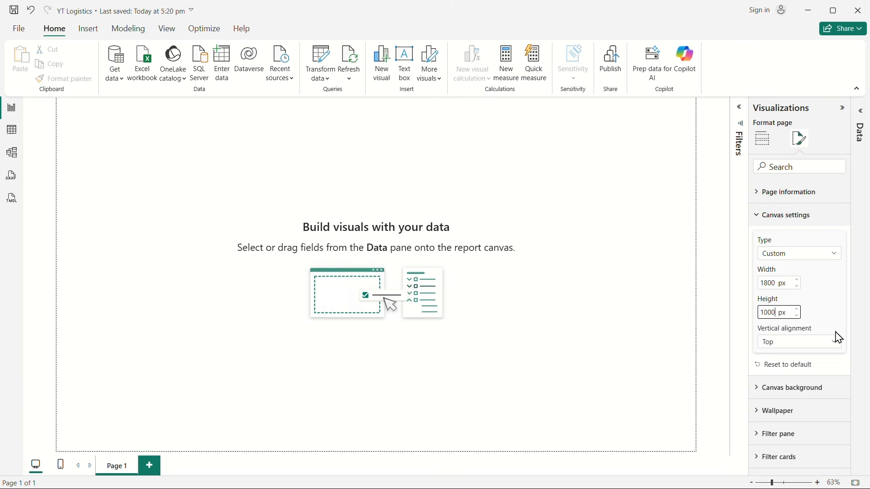
Step: Set the page's vertical alignment to Middle and collapse the visualization settings
left_click(778, 345)
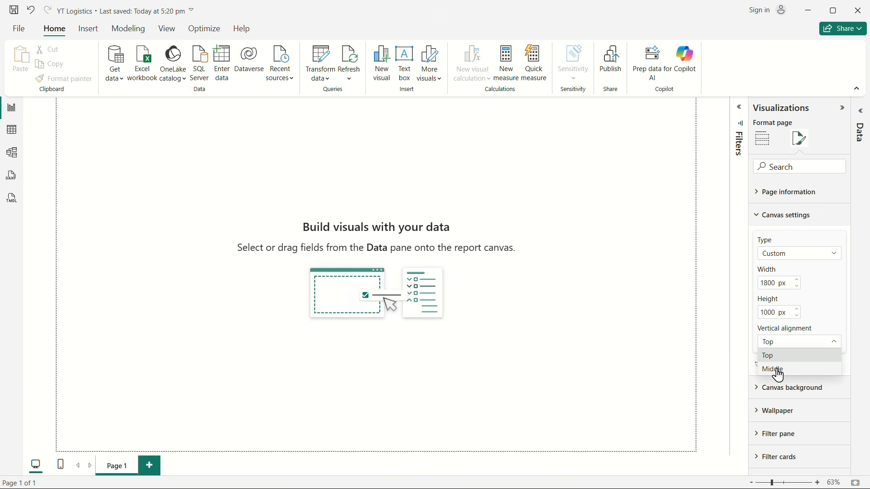
left_click(778, 373)
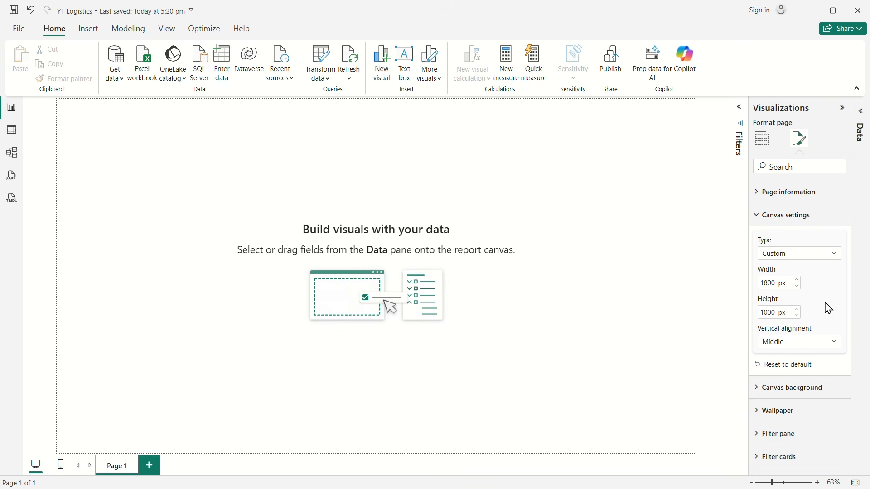
left_click(767, 216)
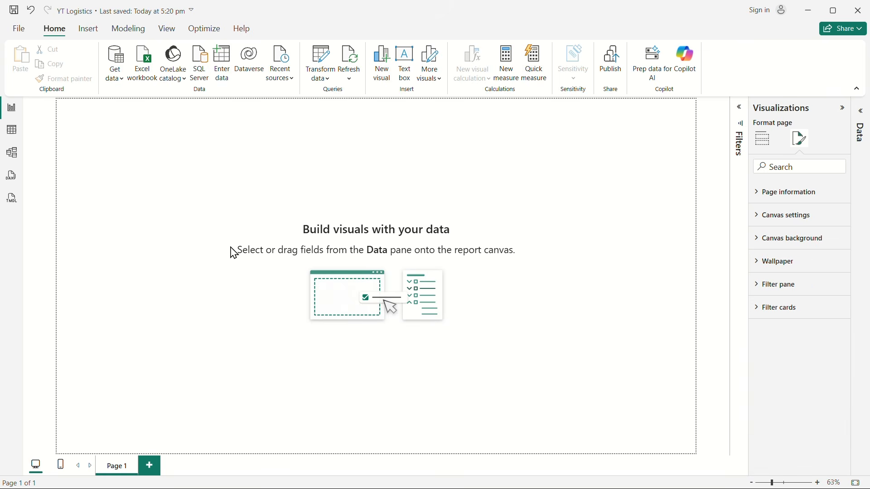
left_click(764, 139)
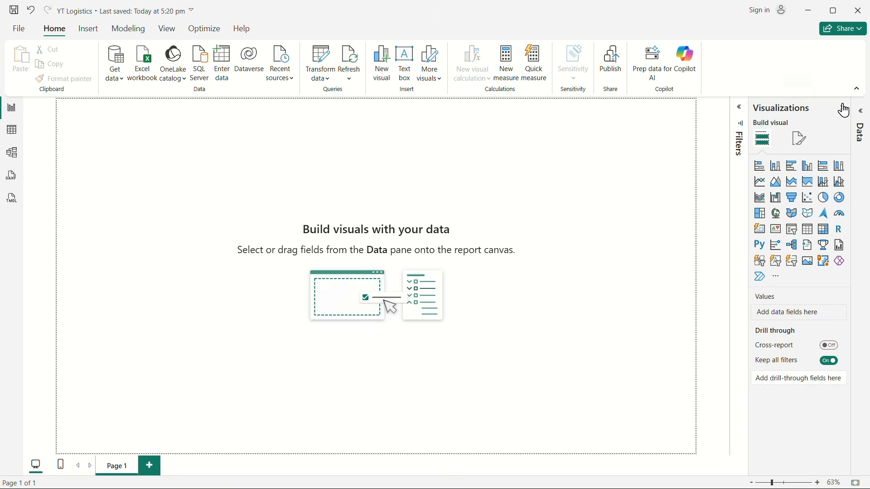
left_click(846, 111)
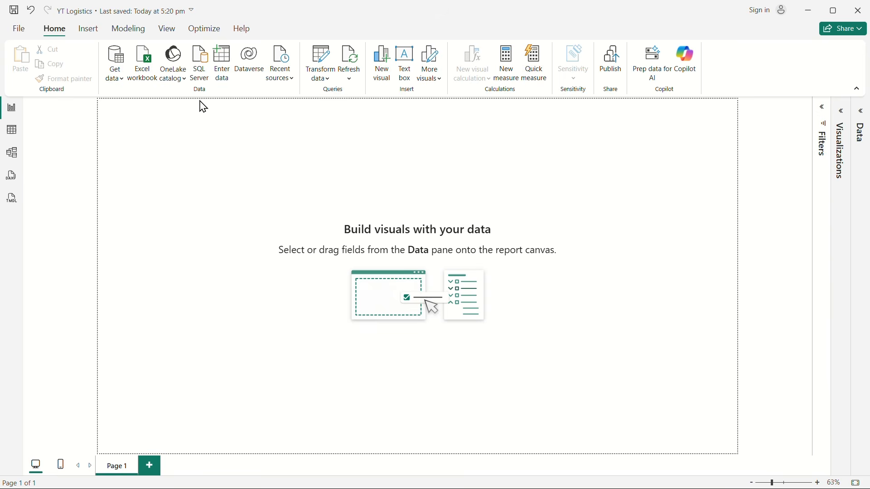
Step: Insert a plain rectangle shape on the report page
left_click(89, 29)
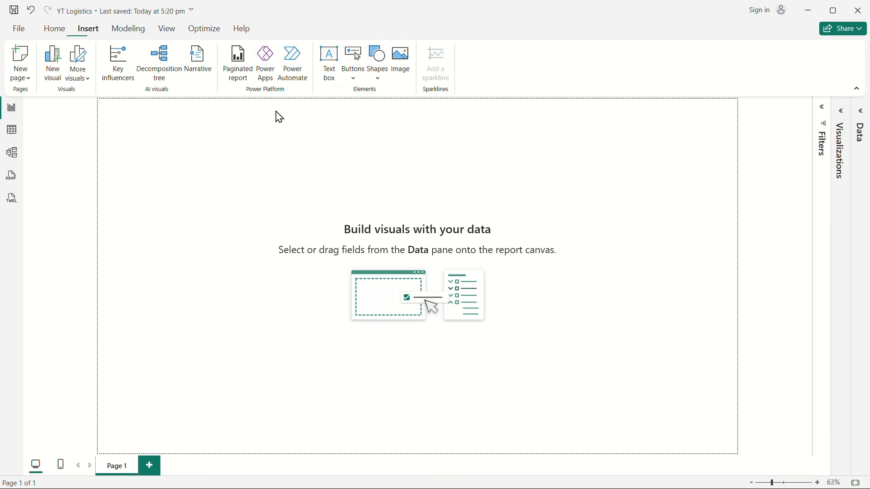
left_click(376, 76)
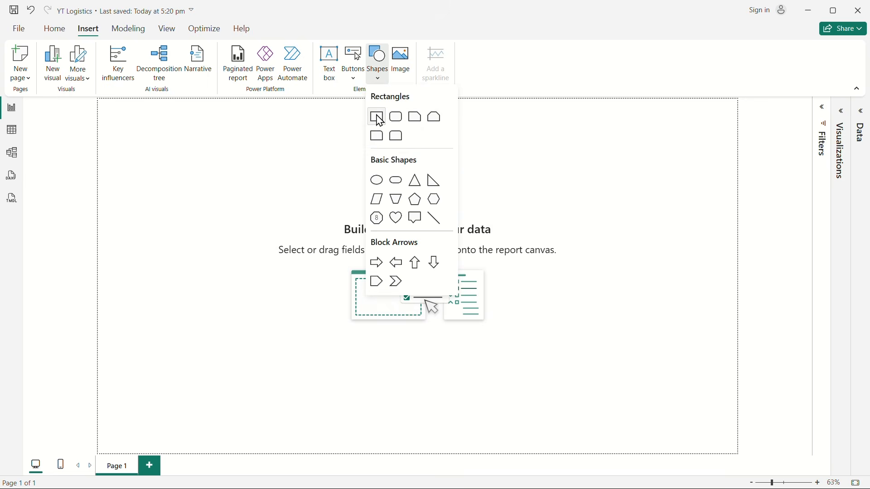
left_click(378, 118)
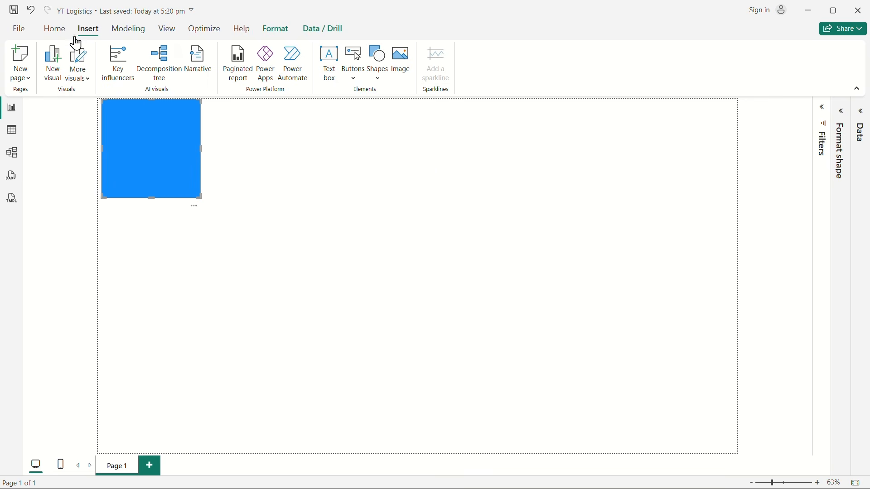
Step: Apply the Accessible Orchid theme to the report
left_click(168, 29)
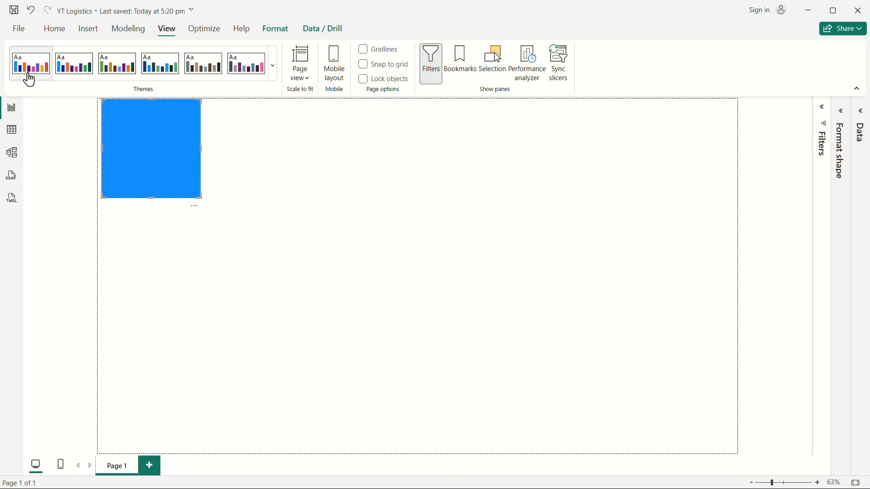
left_click(273, 76)
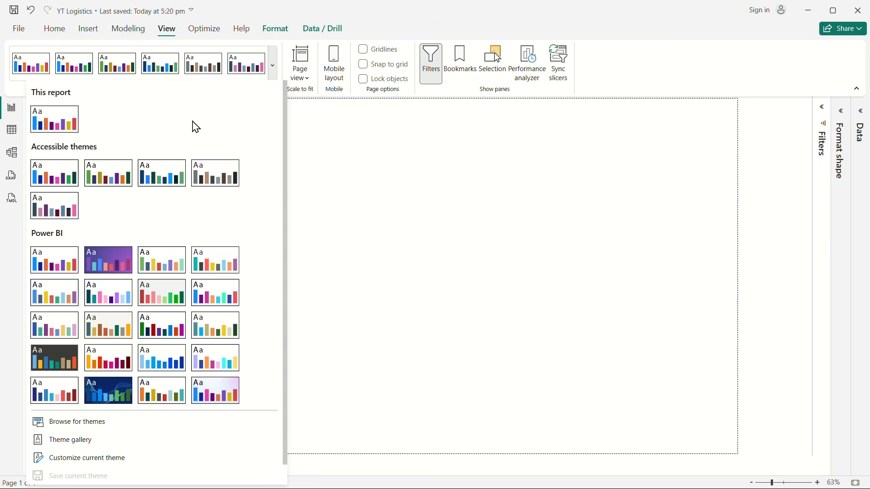
left_click(248, 72)
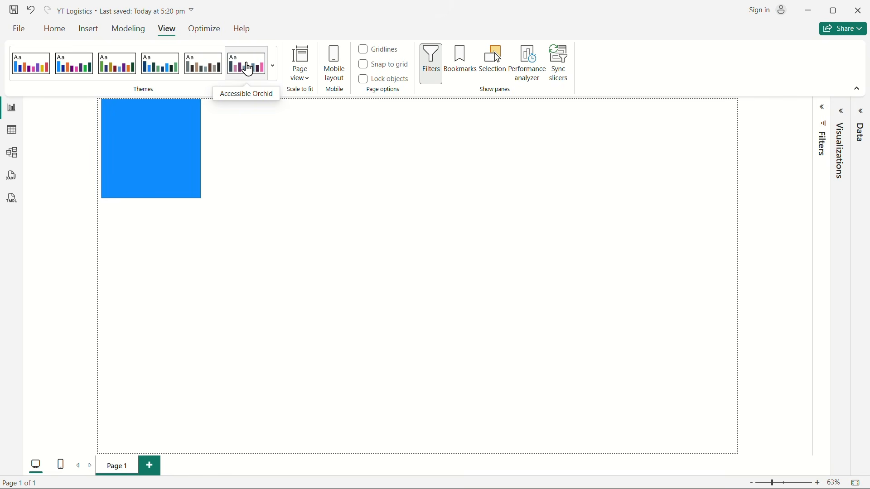
left_click(248, 68)
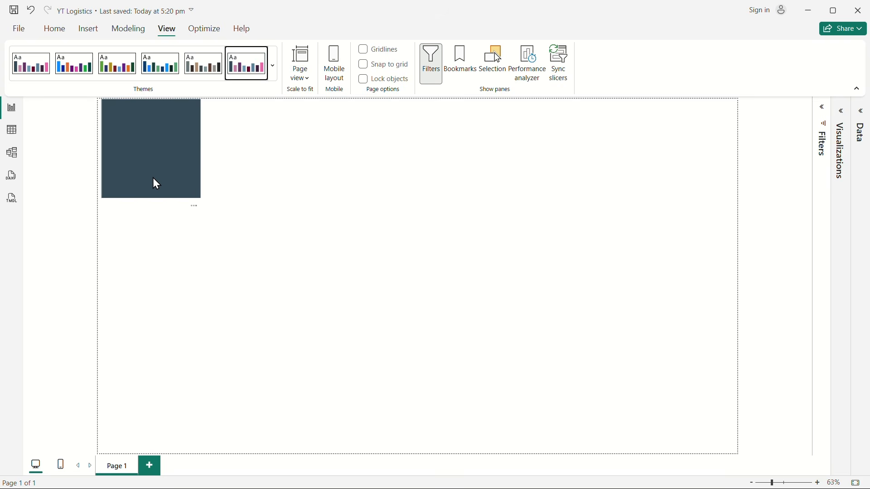
Step: Align the rectangle with the page's upper-left corner and resize it into a full-width banner about 1799 wide and 92 high
left_click(146, 165)
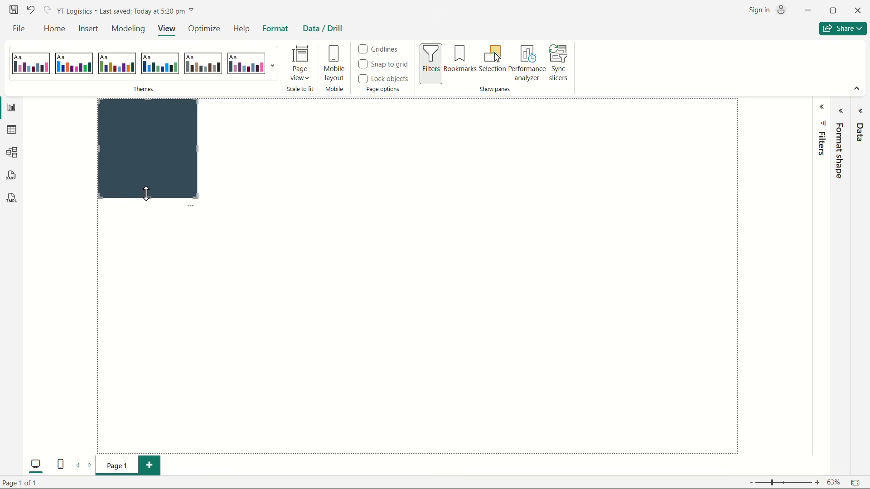
left_click_drag(146, 194, 149, 129)
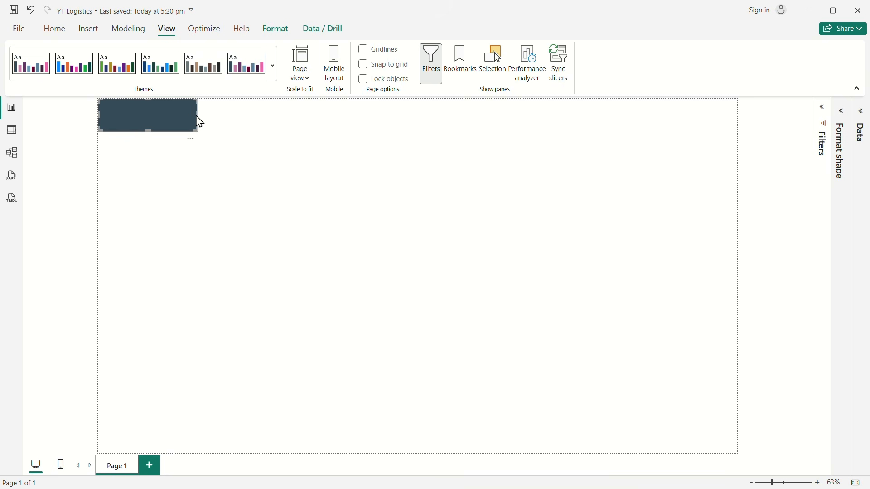
left_click_drag(198, 115, 746, 104)
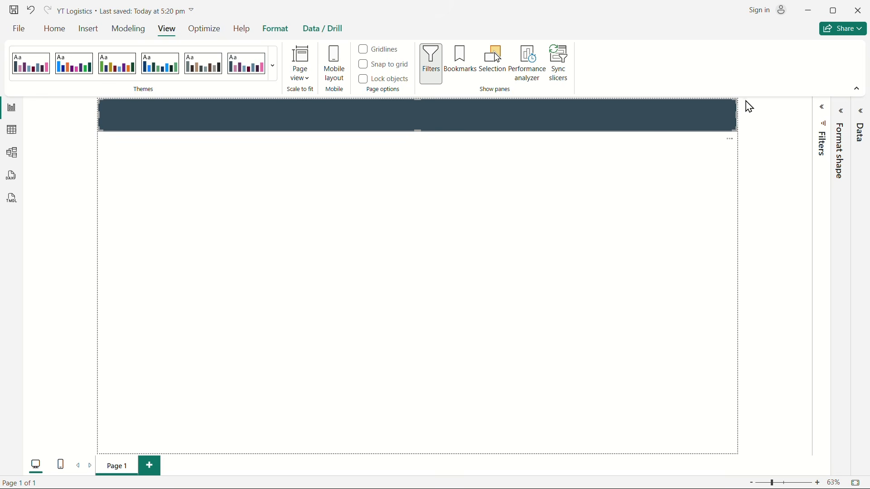
Step: Reduce the header banner's height slightly in its size properties
left_click(842, 112)
left_click(800, 162)
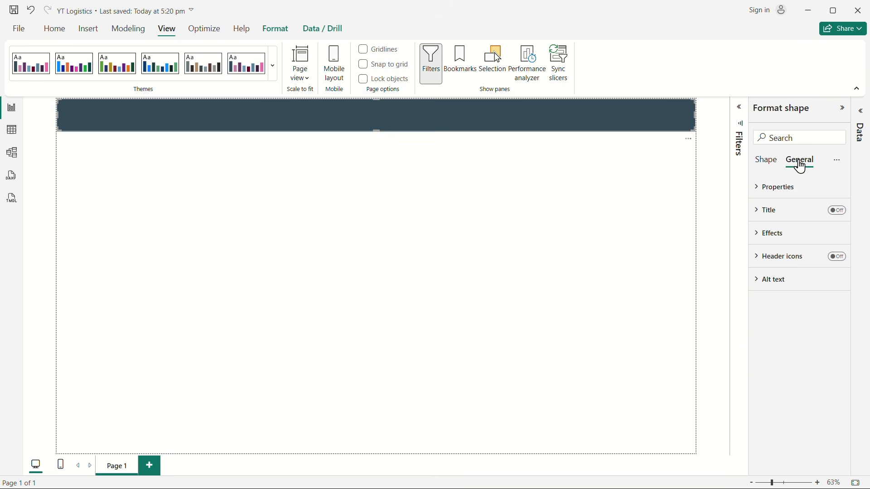
left_click(766, 190)
double_click(777, 243)
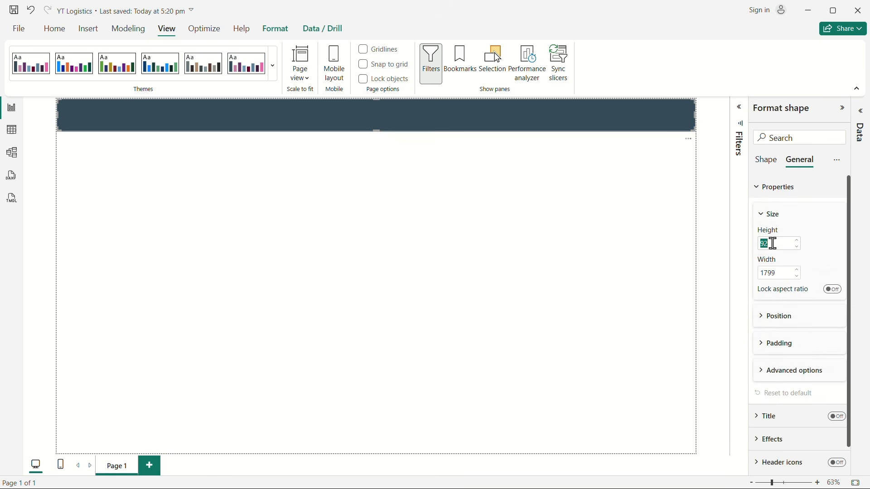
left_click(602, 273)
left_click(800, 139)
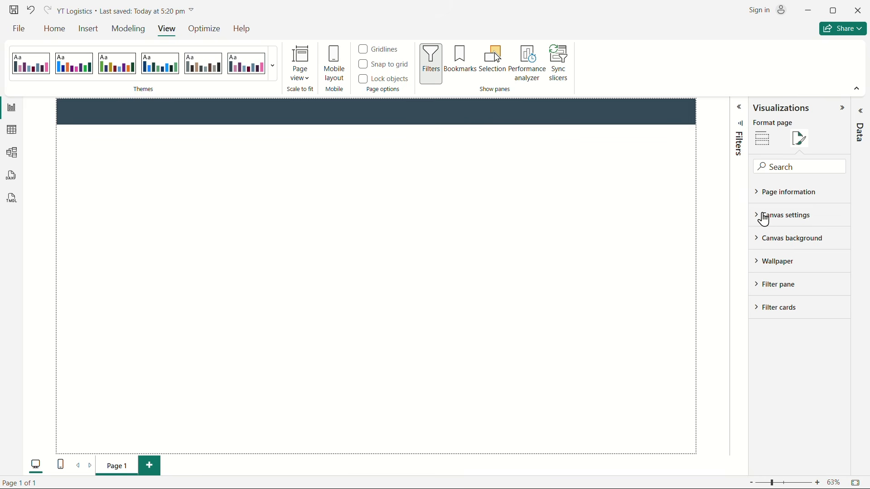
Step: Change the header banner's fill color to White, 10% darker, and collapse the formatting settings
left_click(444, 113)
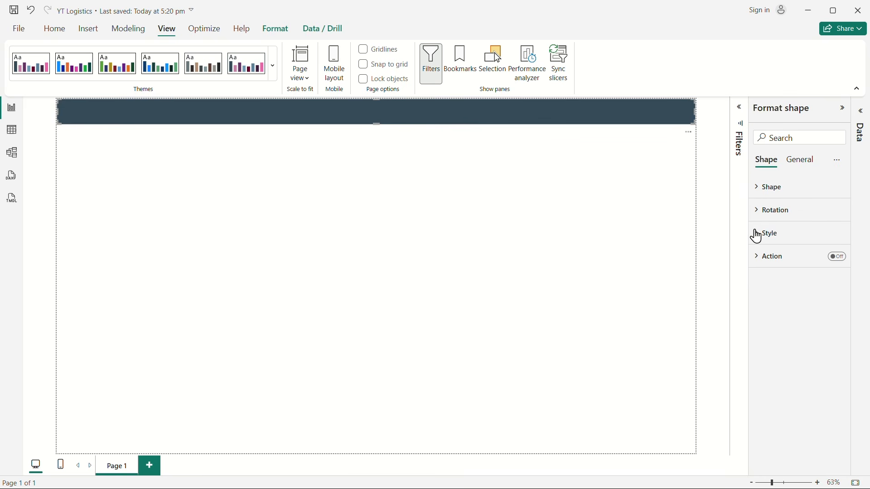
left_click(765, 235)
left_click(780, 290)
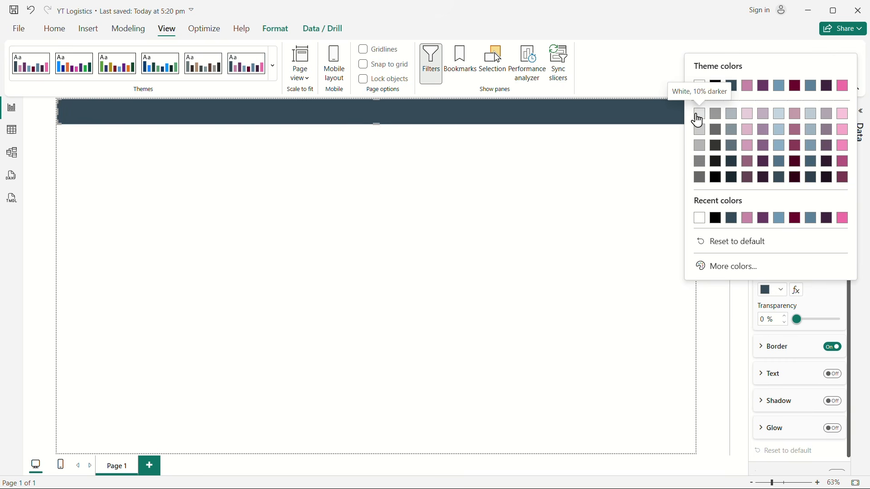
left_click(701, 122)
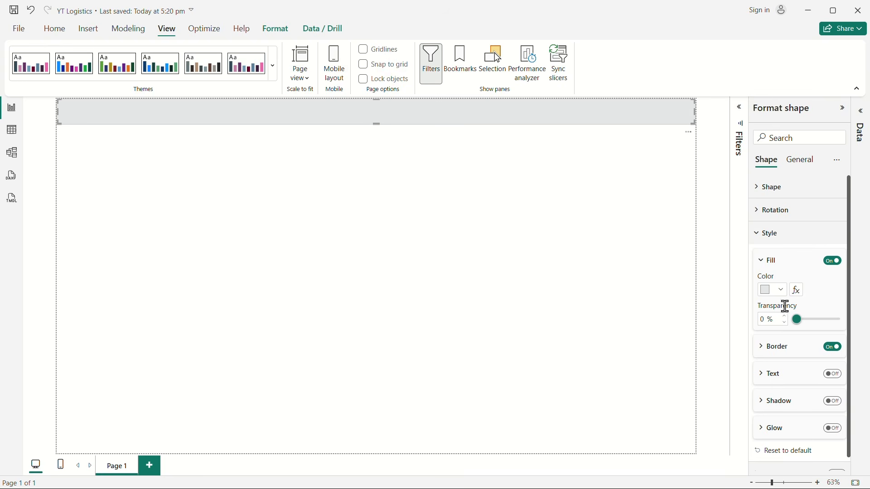
left_click(515, 283)
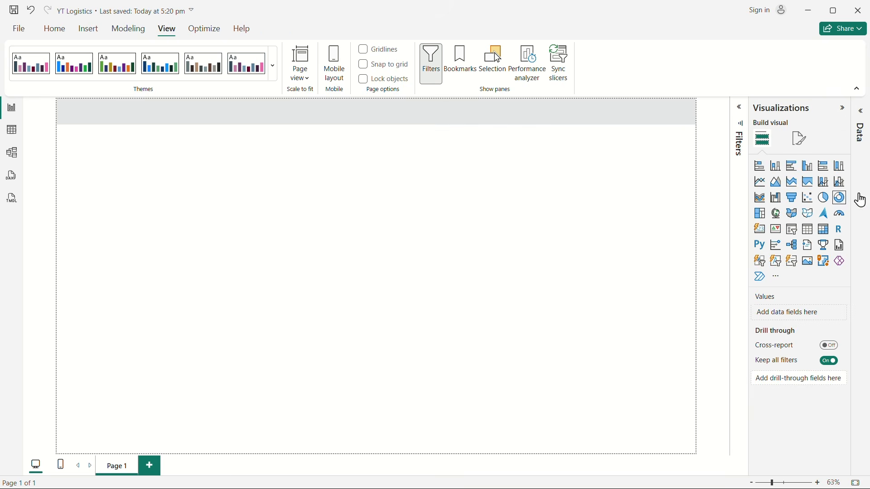
left_click(843, 112)
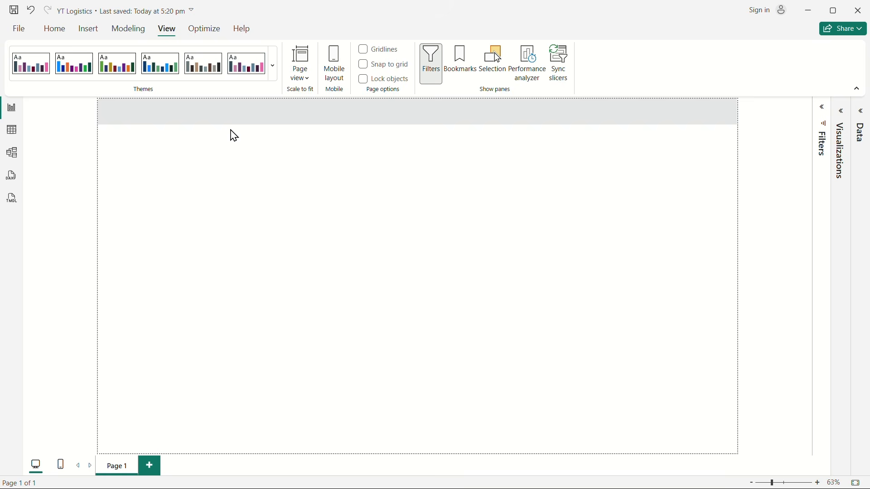
Step: Insert a "Rounded tab, both top" shape and move it down the page, clear of the header banner
left_click(216, 125)
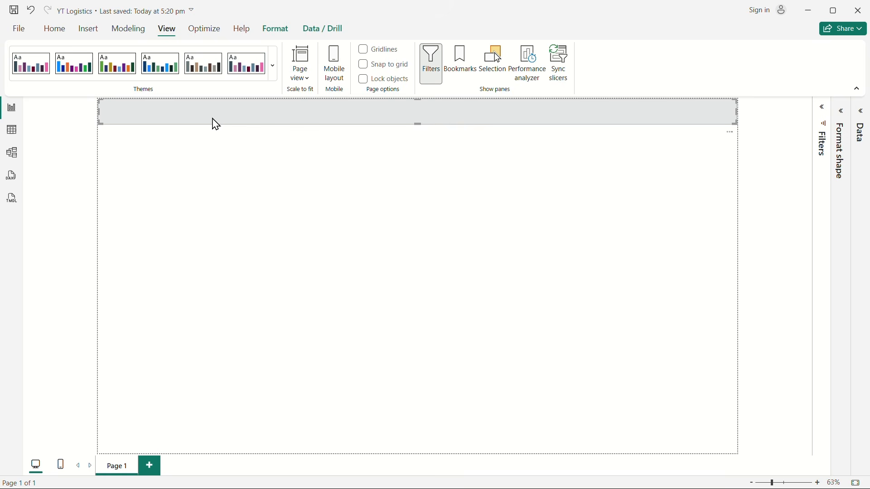
key("Escape")
left_click(88, 30)
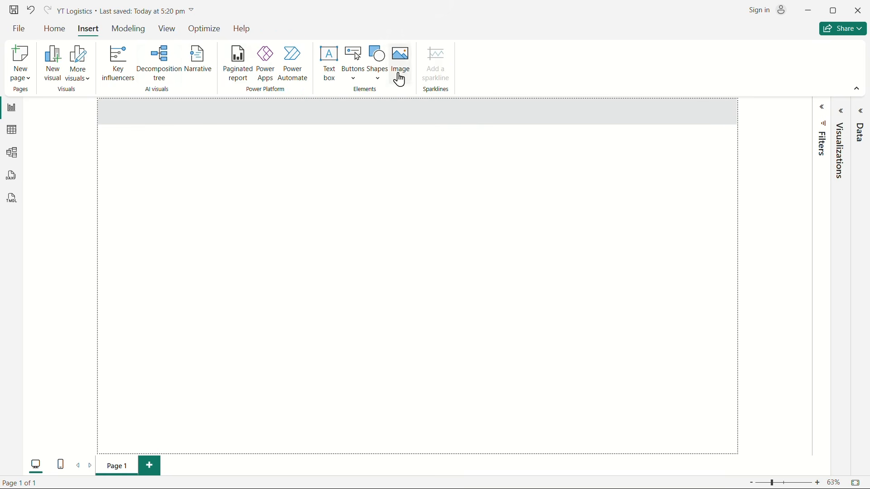
left_click(379, 66)
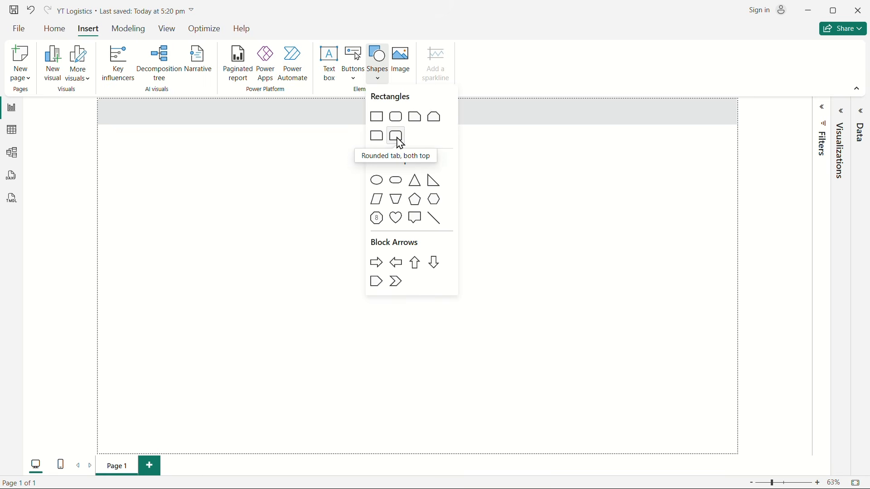
left_click(400, 144)
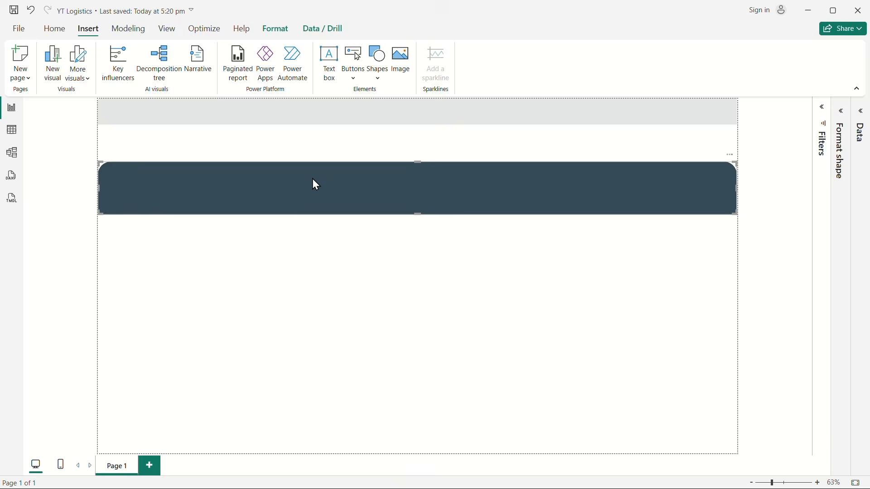
left_click_drag(313, 183, 688, 247)
Step: Rotate the rounded tab shape by 90° using the rotation setting for all elements
left_click(845, 122)
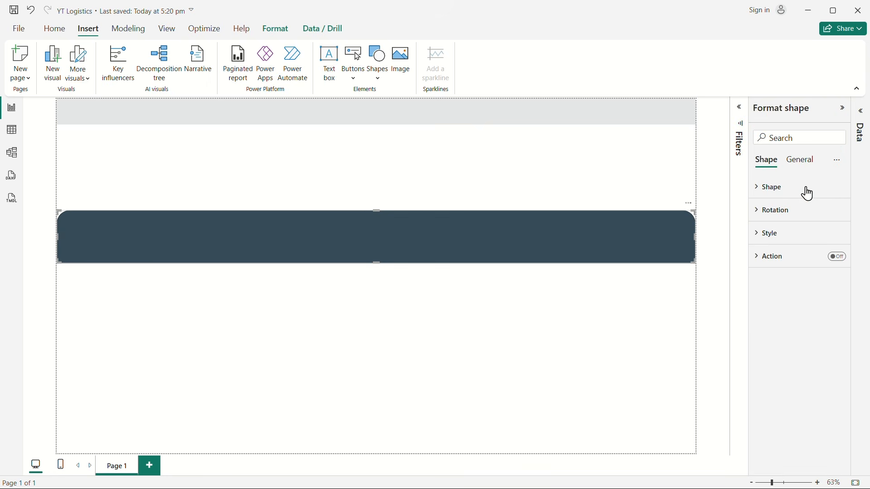
left_click(756, 210)
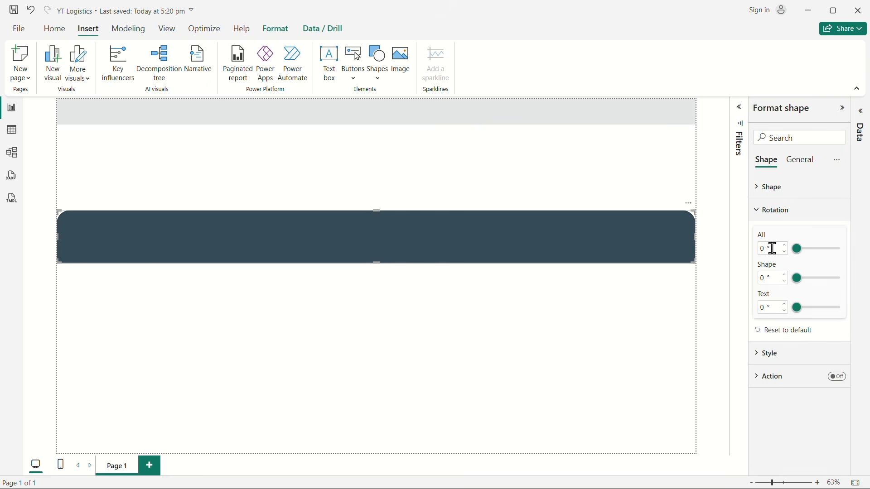
left_click(766, 248)
type("90")
left_click(531, 350)
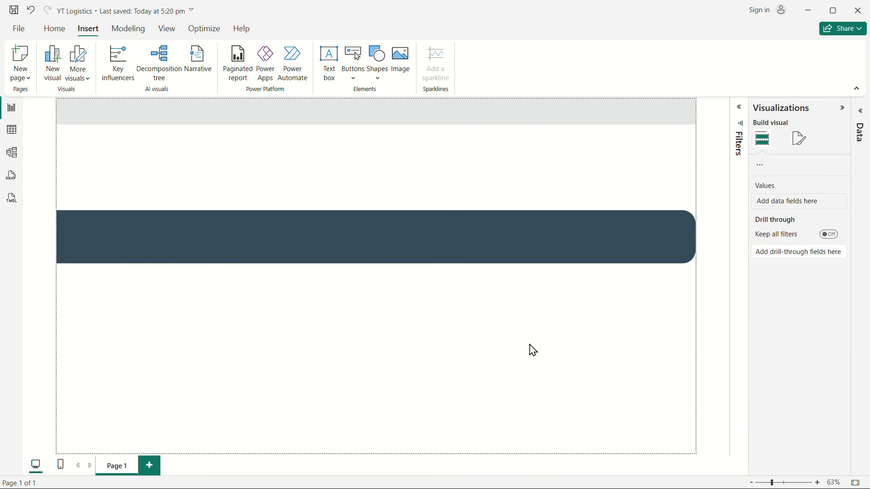
Step: Resize the rounded tab shape into a tall, narrow sidebar with height 532 and width 78
left_click(673, 238)
left_click_drag(698, 236, 165, 271)
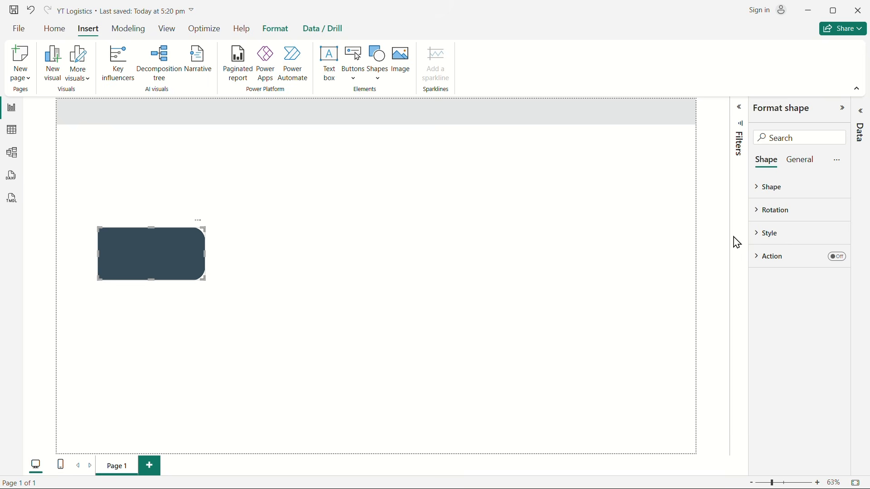
left_click(802, 163)
left_click(763, 190)
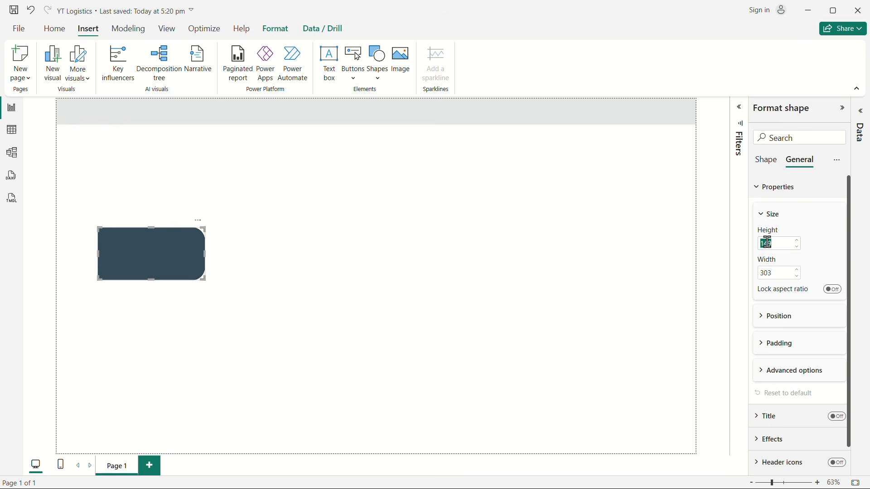
double_click(766, 243)
type("532")
double_click(769, 273)
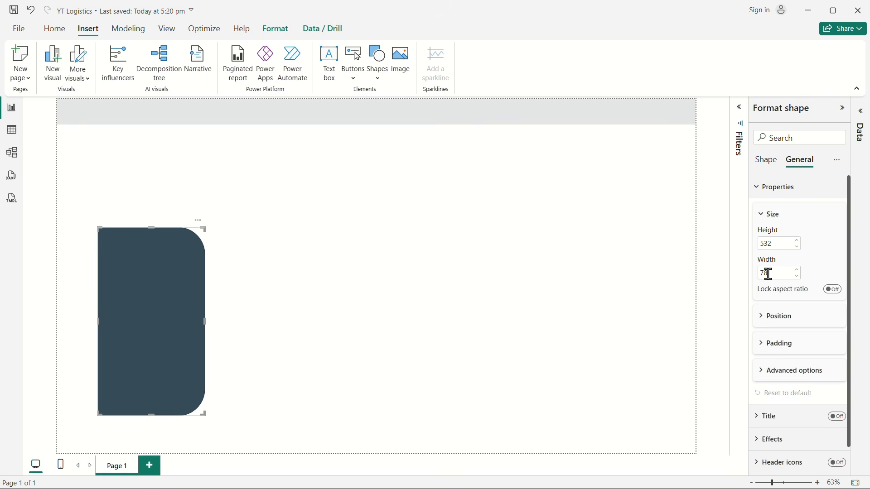
Step: Position the sidebar shape at horizontal 0 and vertical 290
left_click(769, 323)
double_click(771, 345)
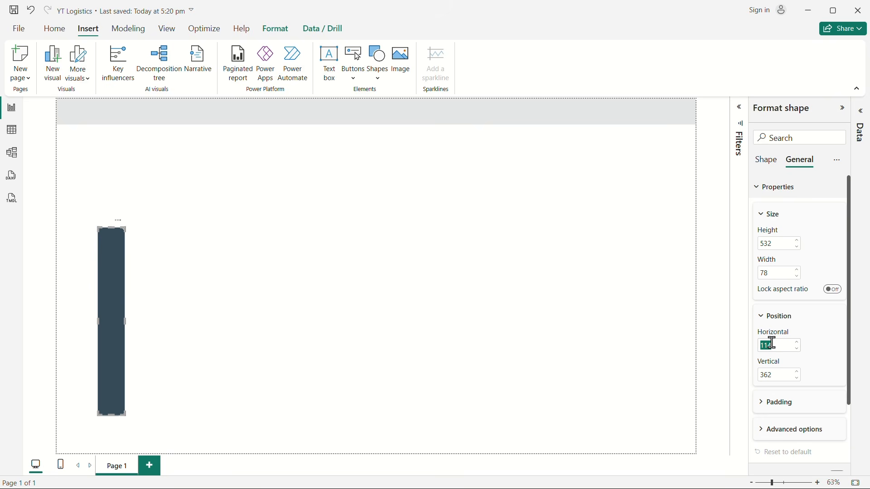
key("BackSpace")
type("0")
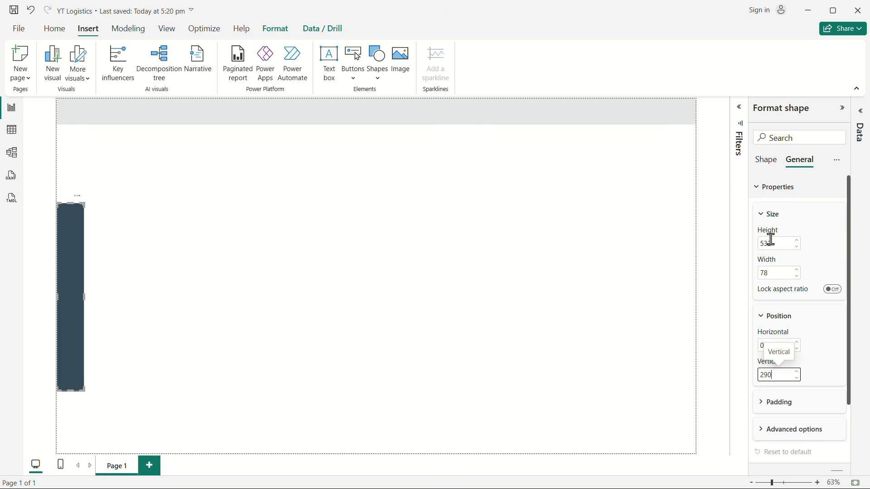
Step: Fill the sidebar shape with the header banner's light gray and turn off its border
left_click(766, 162)
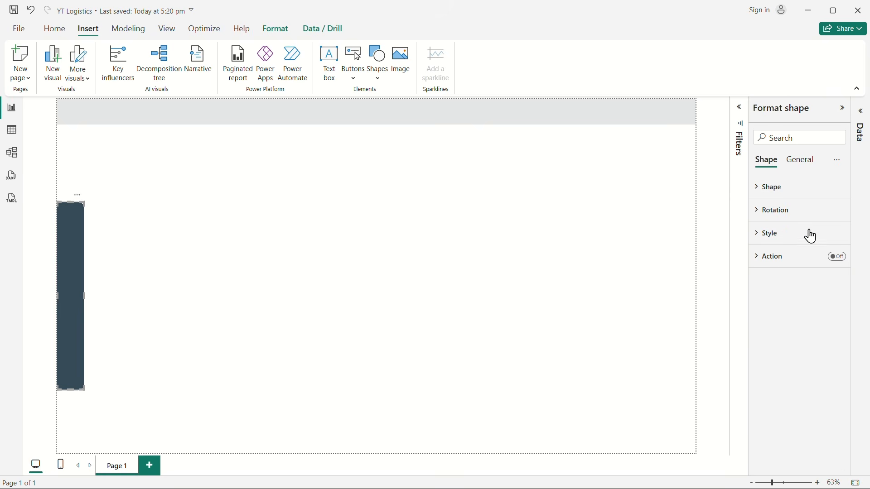
left_click(770, 234)
left_click(773, 291)
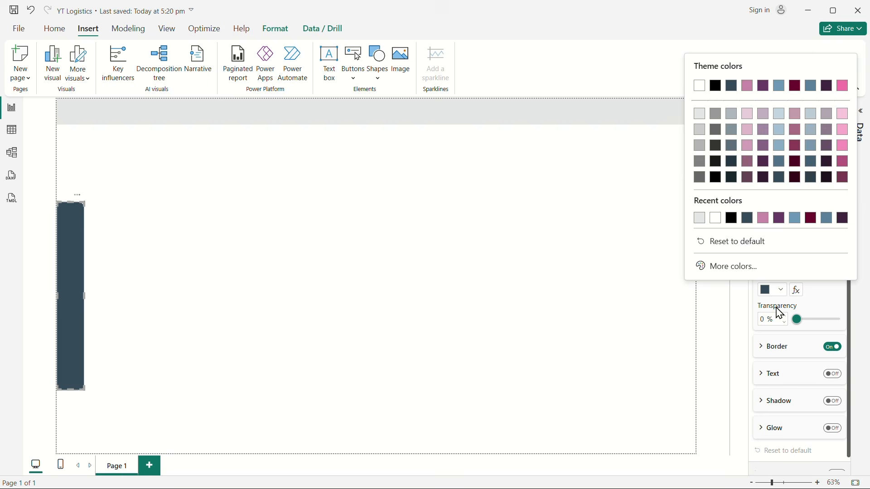
left_click(701, 219)
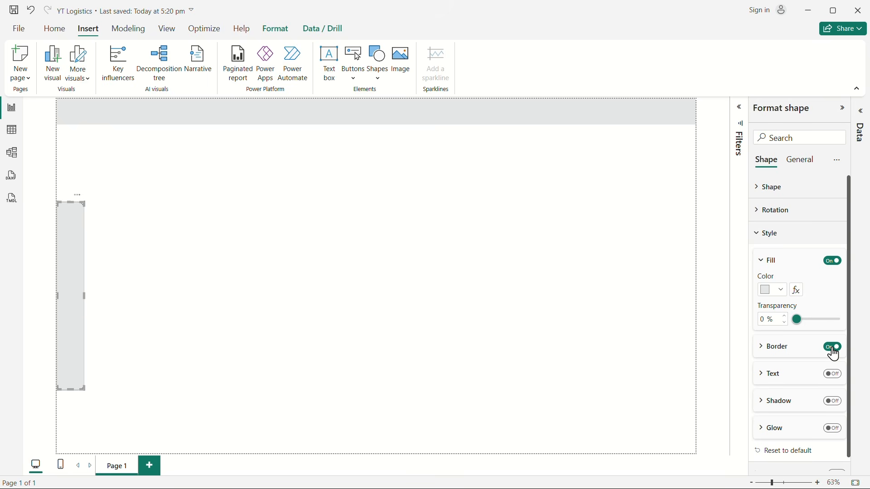
left_click(154, 268)
Step: Increase the sidebar shape's rounded top corners percentage so its outer corners curve more
left_click(66, 271)
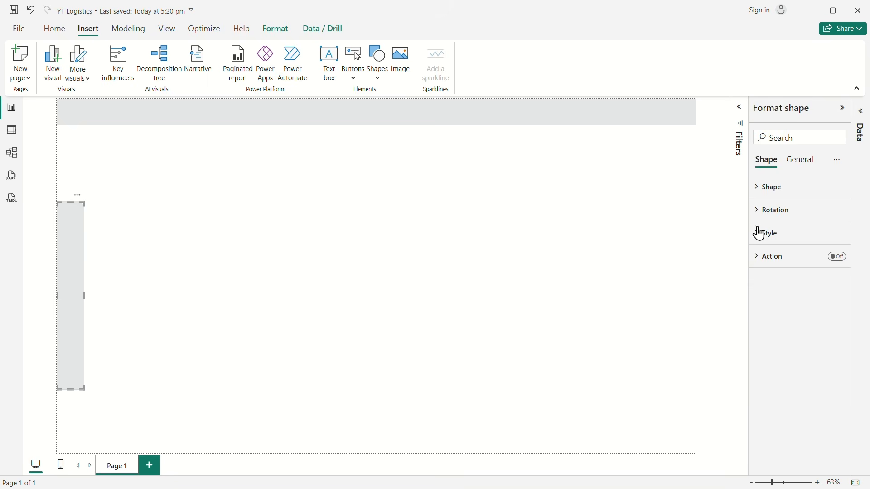
left_click(768, 237)
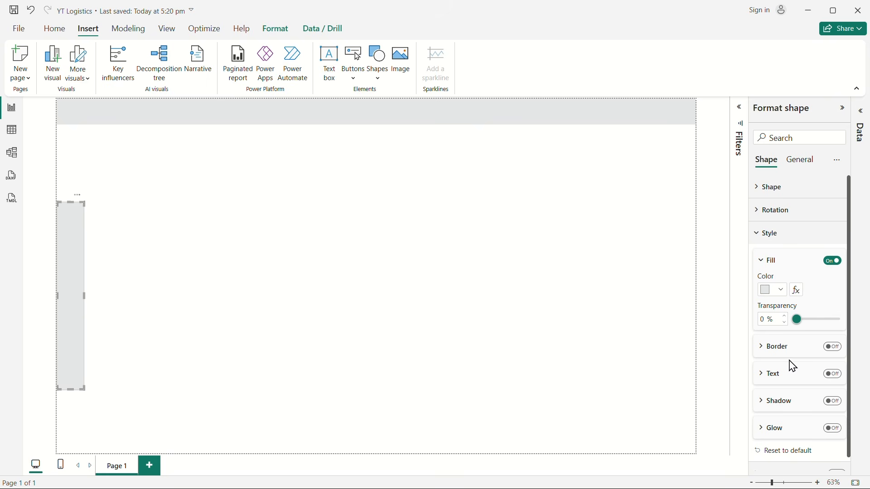
left_click(759, 190)
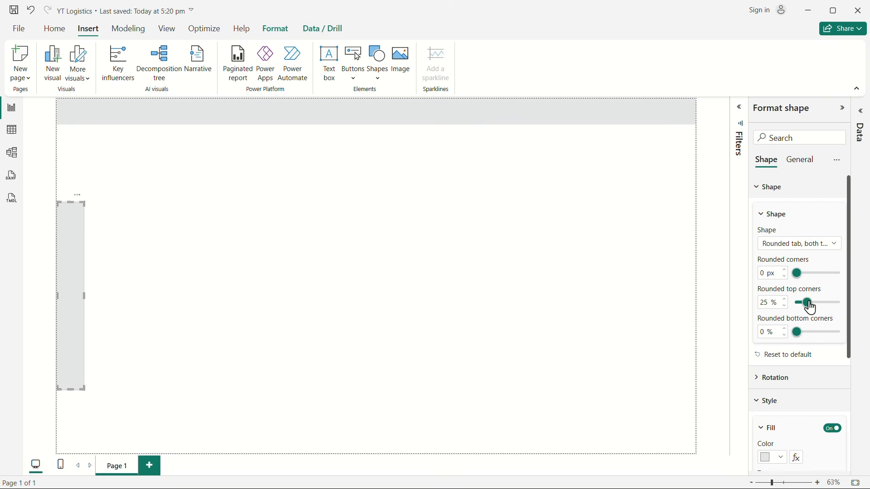
left_click(785, 299)
left_click(447, 293)
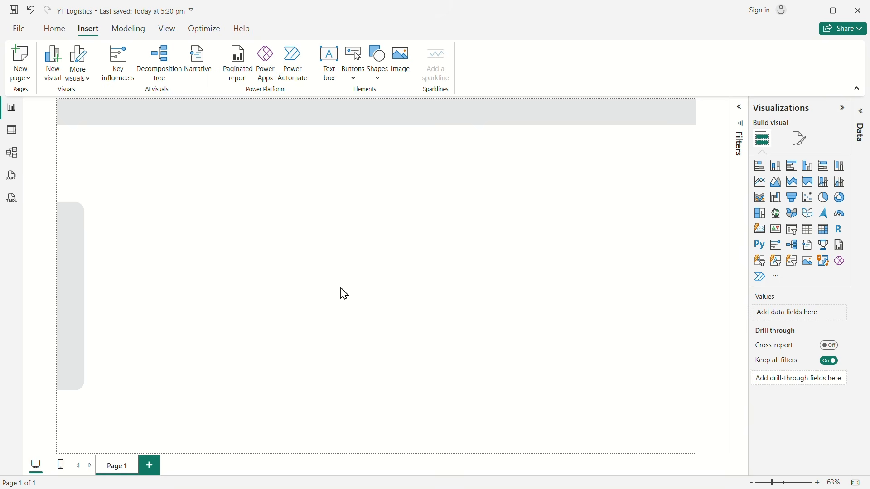
Step: Add a text box containing the title "Overview"
left_click(56, 29)
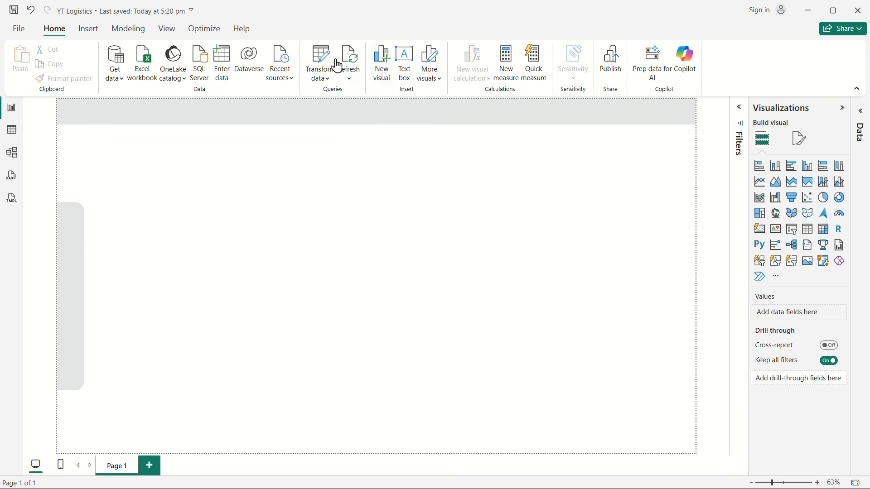
left_click(405, 64)
left_click(298, 185)
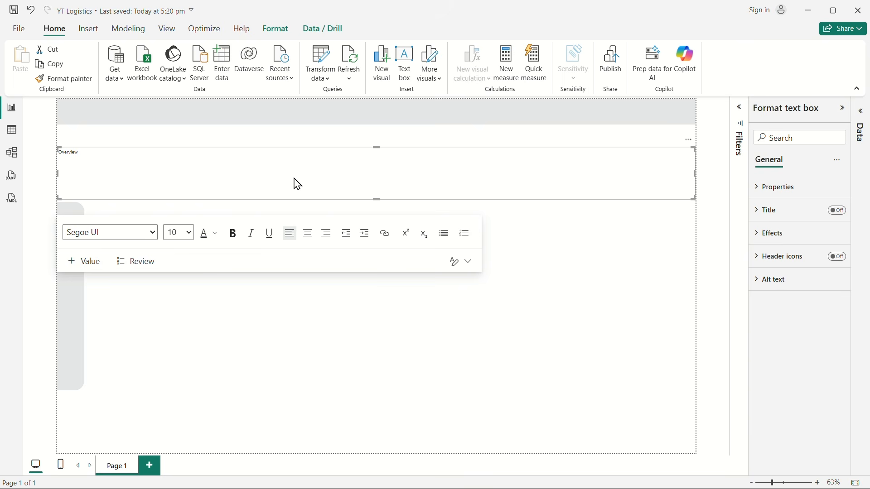
Step: Format the Overview title in Cambria, size 24, bold
key("ctrl+a")
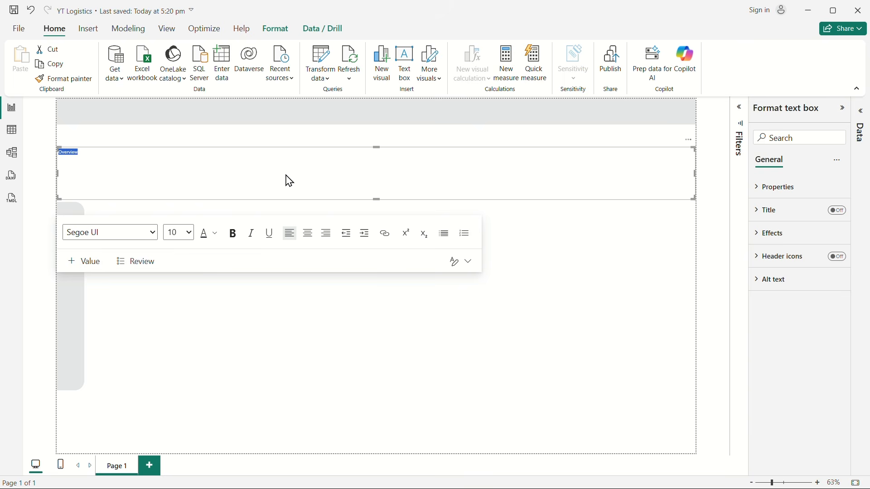
left_click(155, 237)
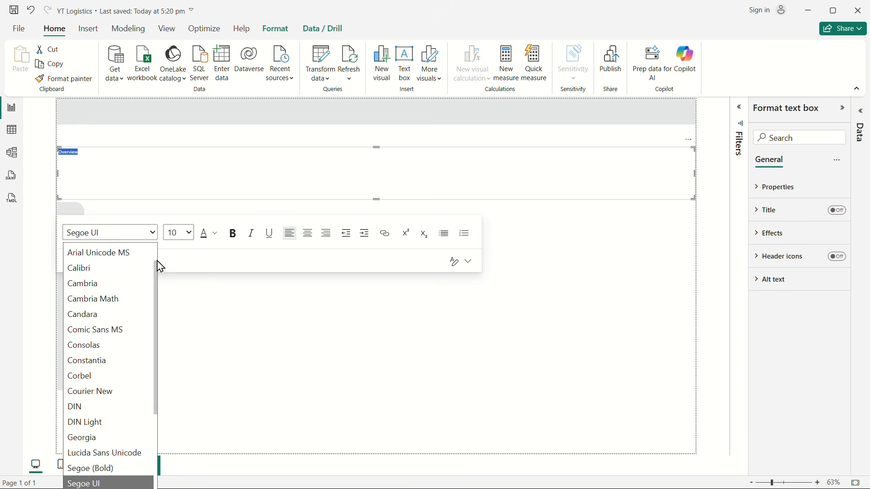
left_click(97, 285)
left_click(188, 233)
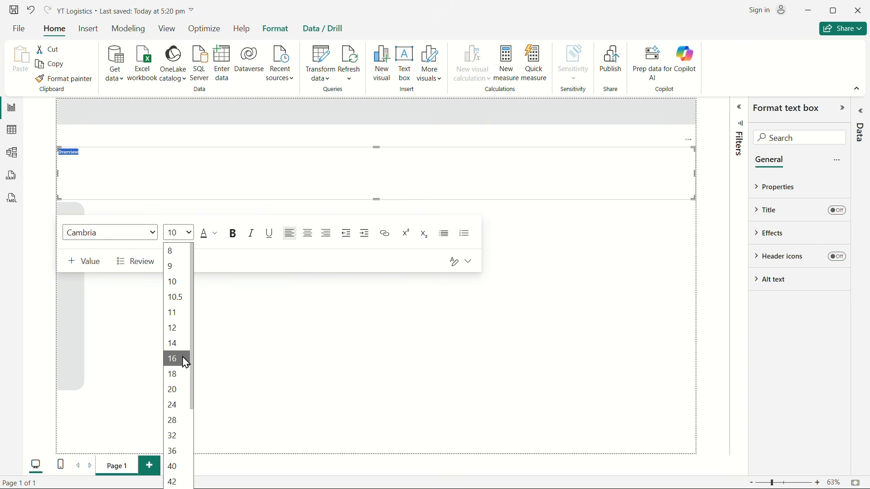
left_click(177, 406)
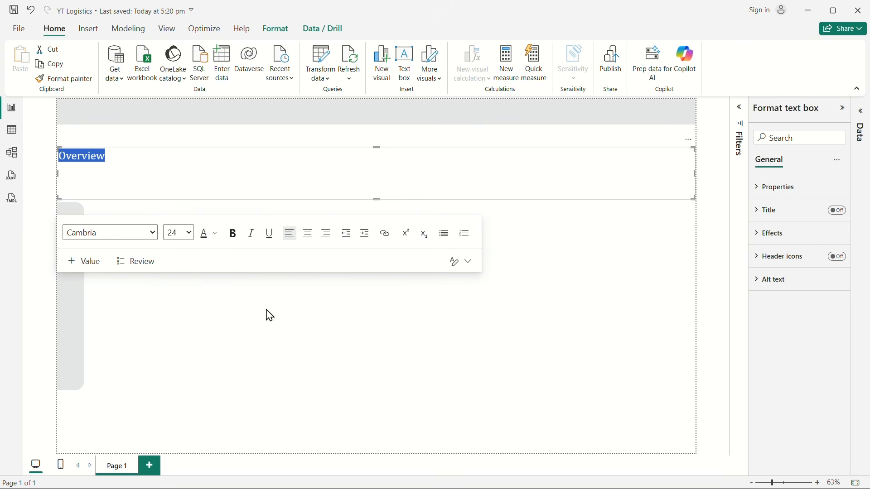
left_click(239, 233)
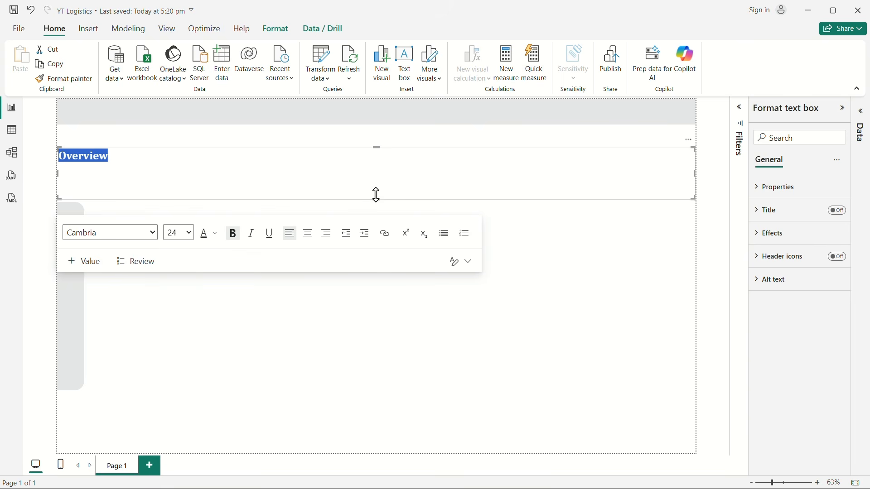
Step: Shrink the Overview text box to about 175 wide and 65 high and move it onto the header banner near its left end
left_click_drag(377, 200, 386, 172)
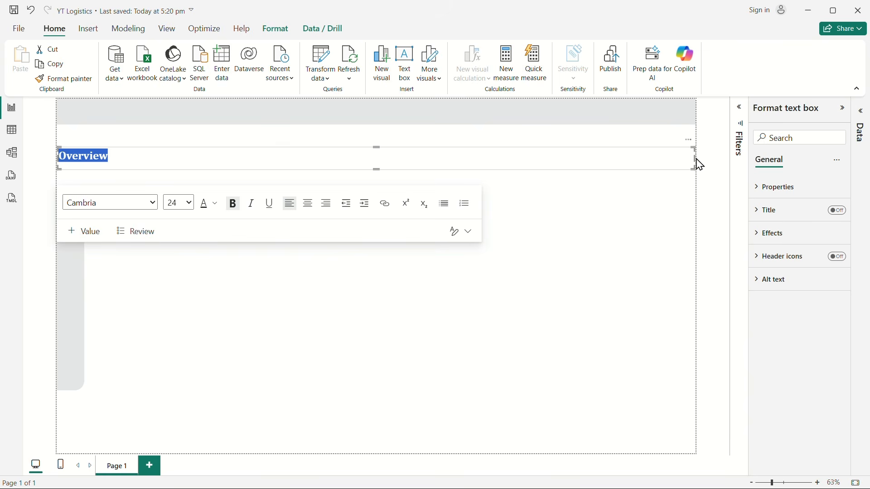
left_click_drag(700, 165, 120, 164)
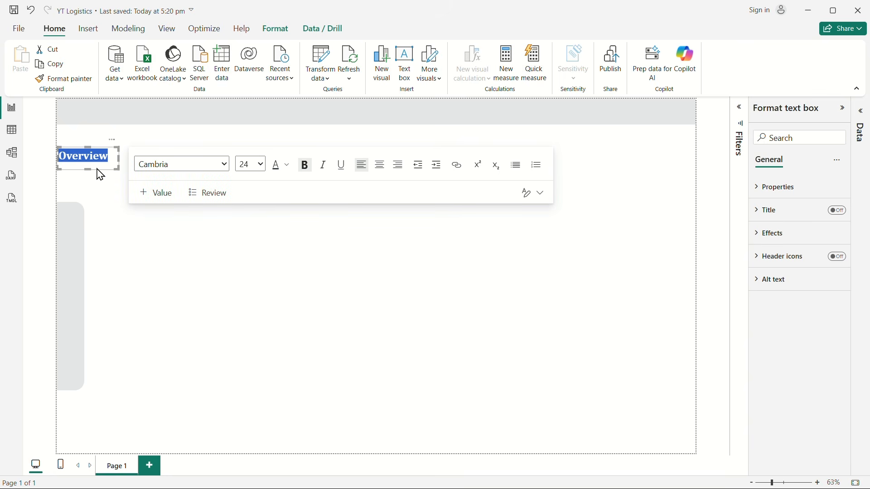
left_click(100, 175)
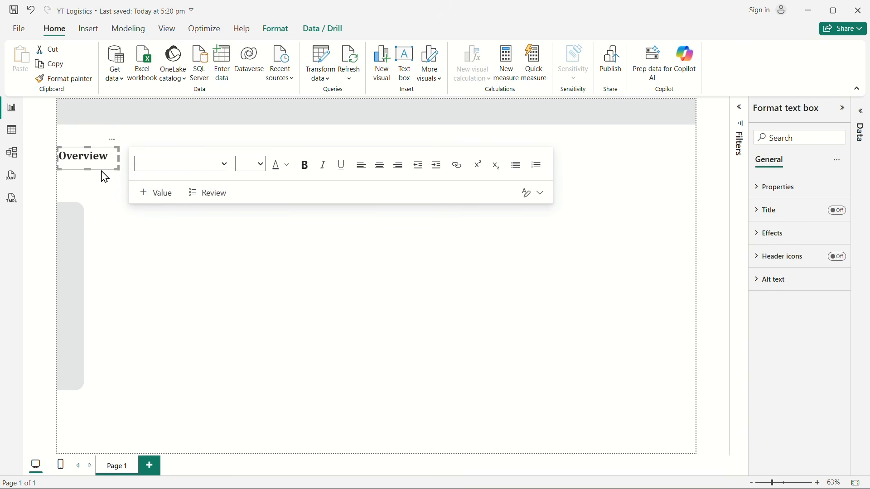
left_click_drag(104, 177, 135, 131)
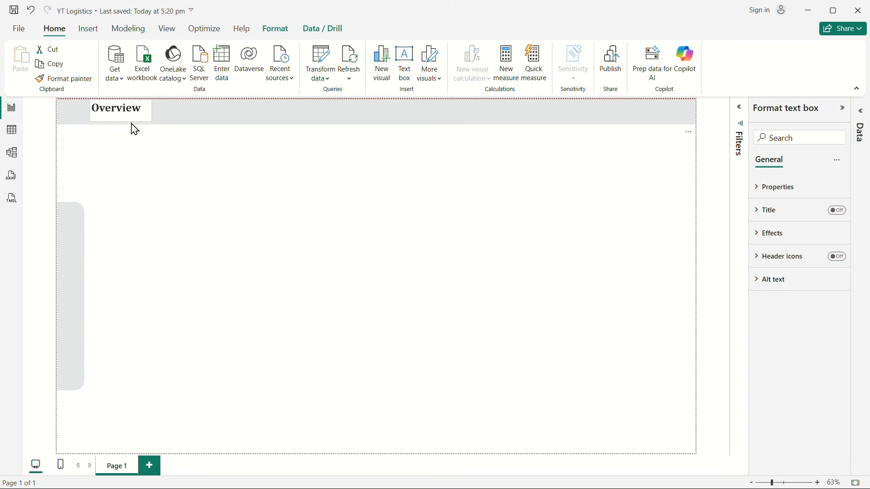
left_click(132, 129)
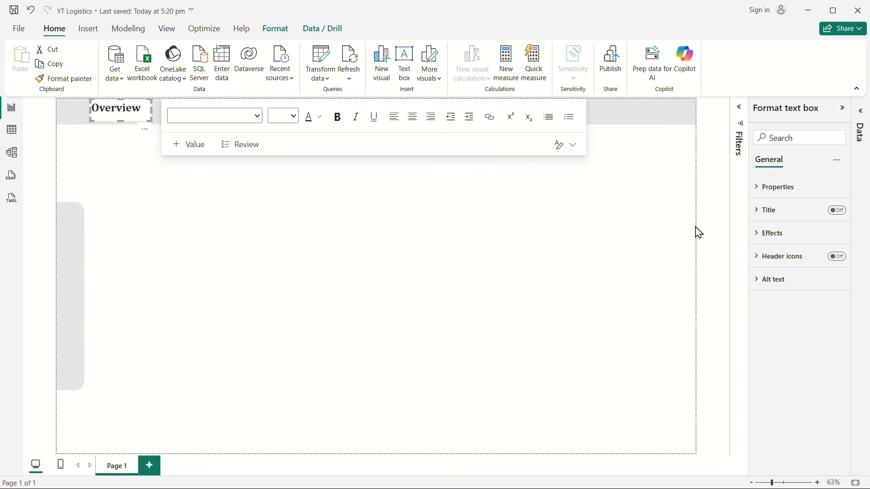
Step: Turn off the background of the Overview text box in its effects settings
left_click(782, 188)
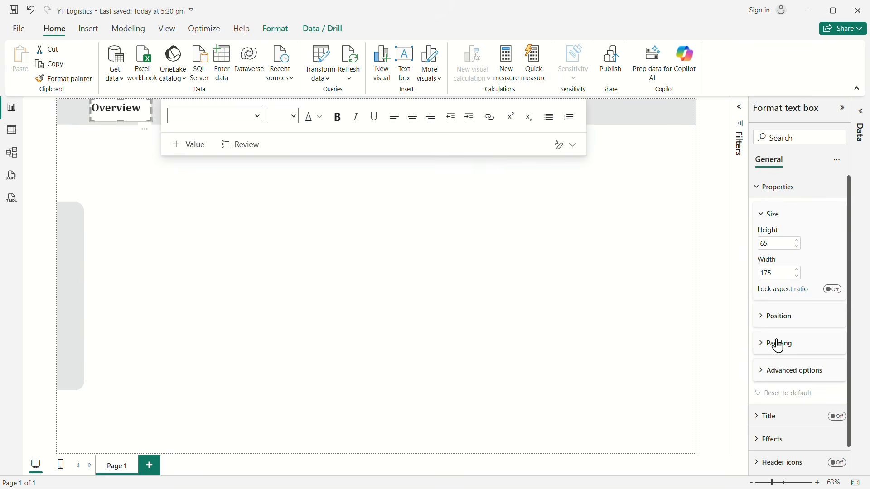
left_click(760, 189)
left_click(756, 212)
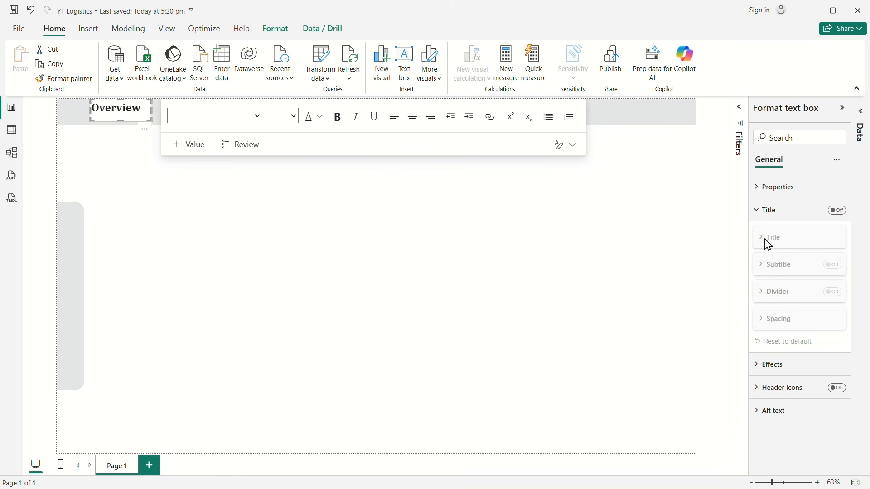
left_click(771, 211)
left_click(772, 234)
left_click(833, 262)
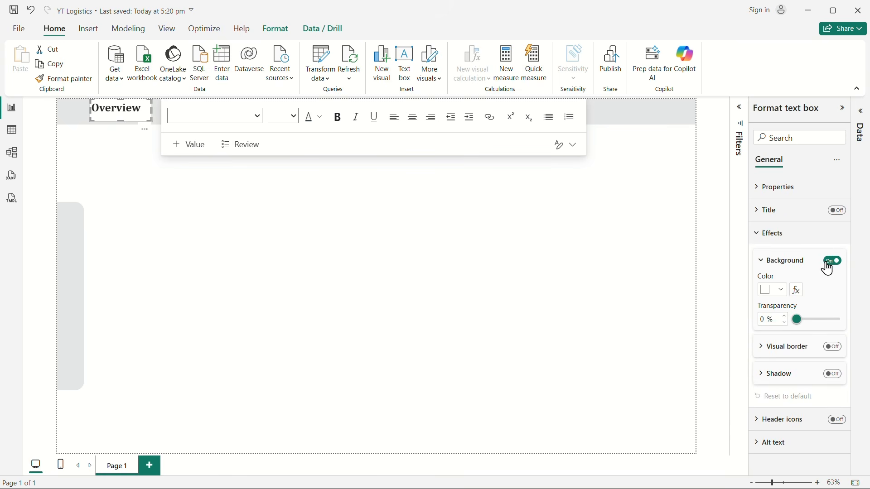
left_click(832, 262)
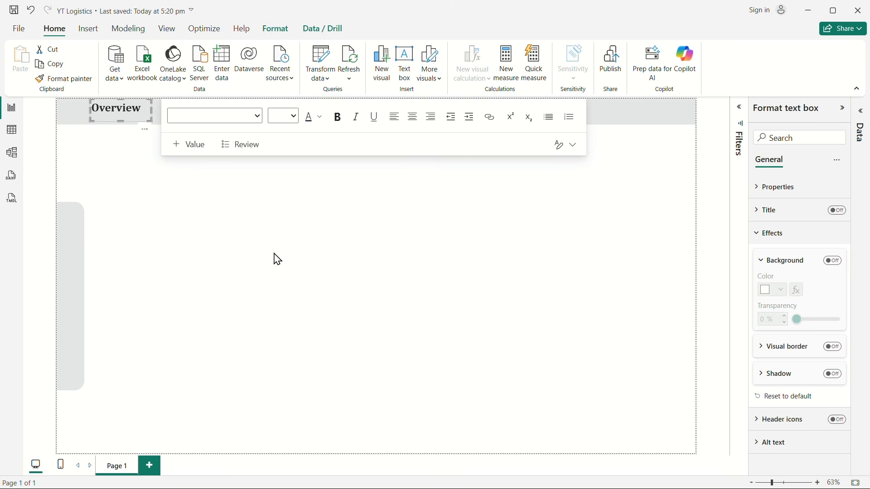
Step: Change the Overview title's font colour to #374c5b, Theme color 4, 50% darker
left_click(121, 116)
double_click(121, 116)
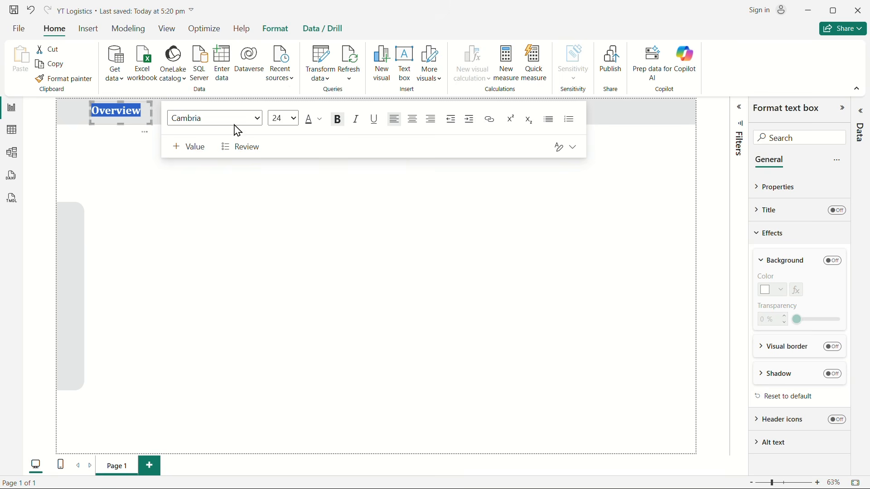
left_click(321, 121)
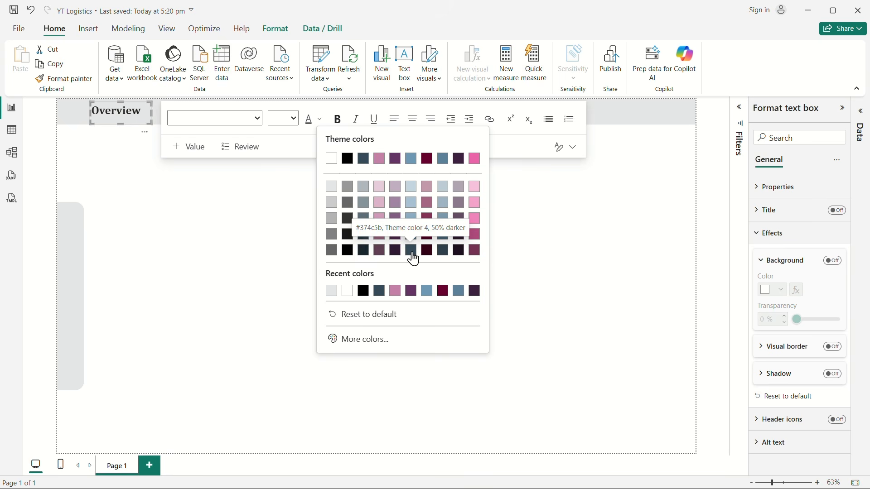
left_click(412, 251)
left_click(256, 275)
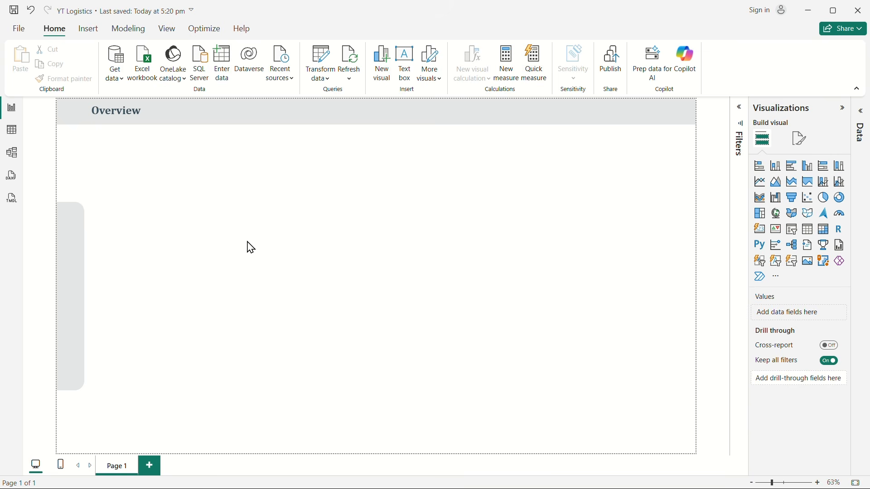
left_click(90, 31)
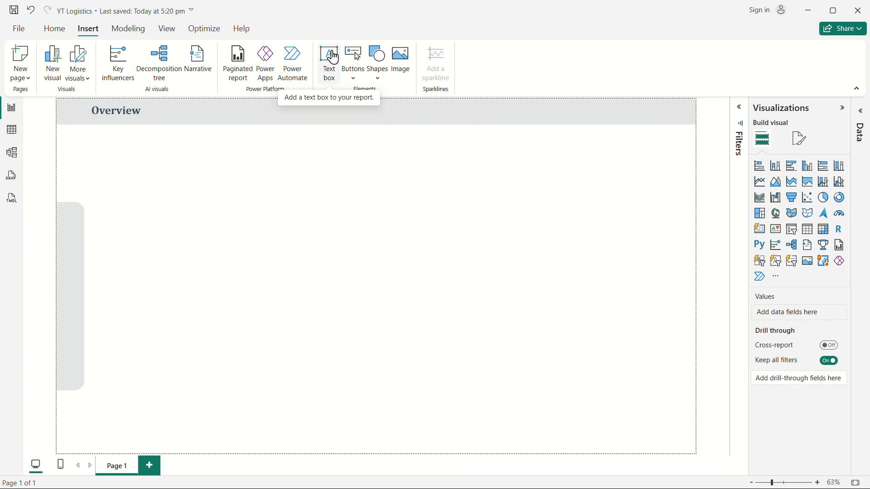
left_click(330, 66)
left_click(144, 169)
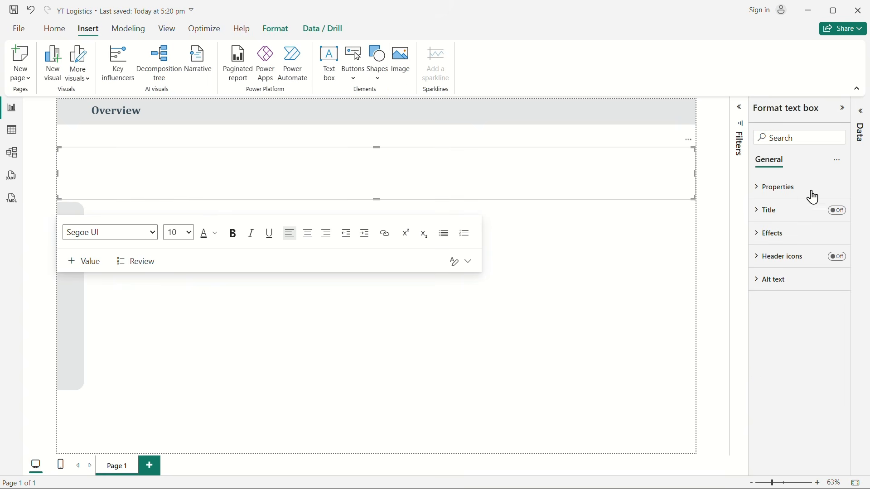
left_click_drag(696, 174, 376, 197)
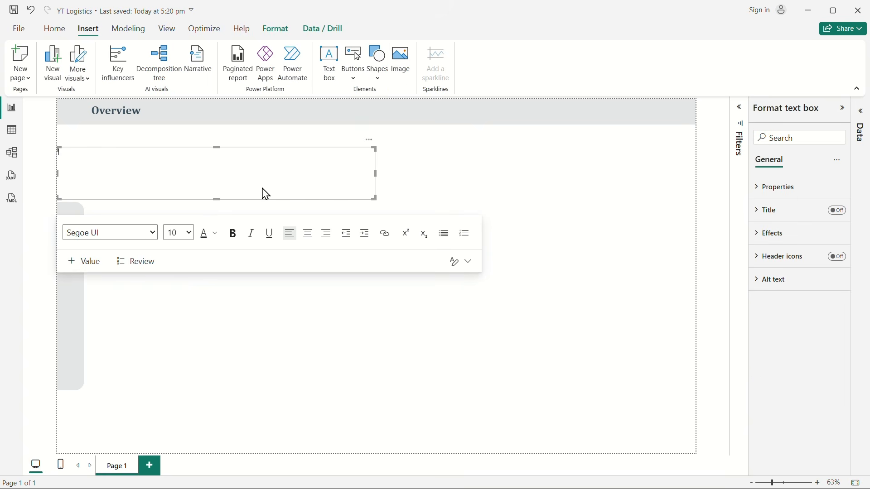
left_click(177, 147)
key("Delete")
key("ctrl+z")
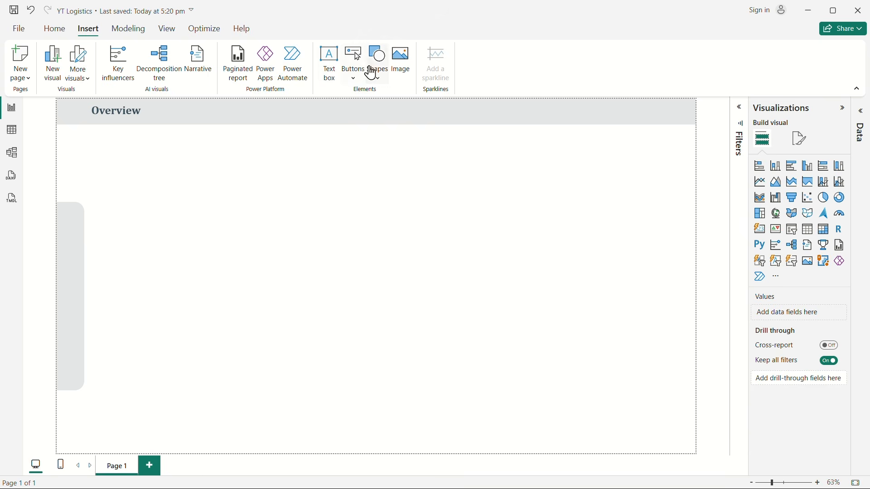
Step: Insert an image on the report page and load analytics.png from the Downloads folder into it
left_click(400, 64)
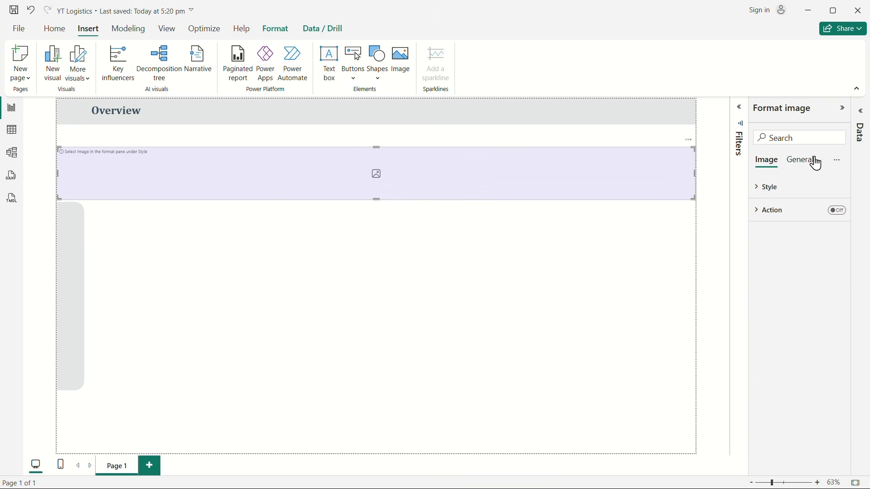
left_click(768, 187)
left_click(781, 273)
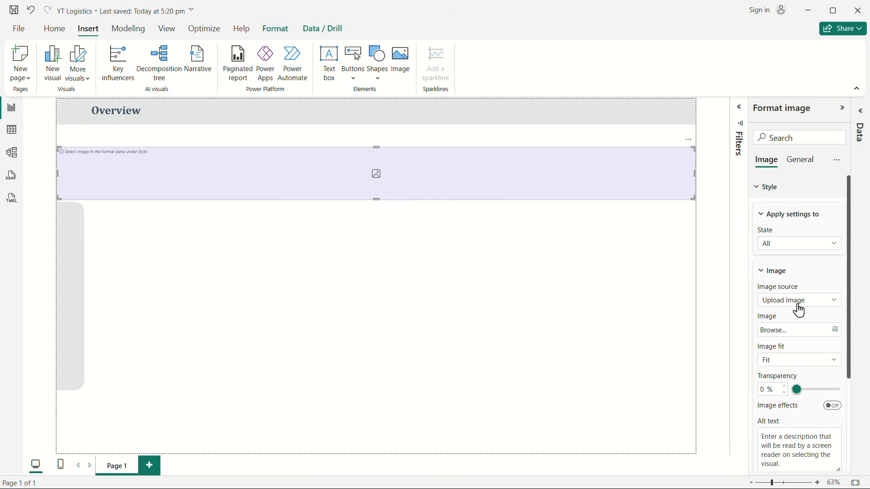
left_click(821, 332)
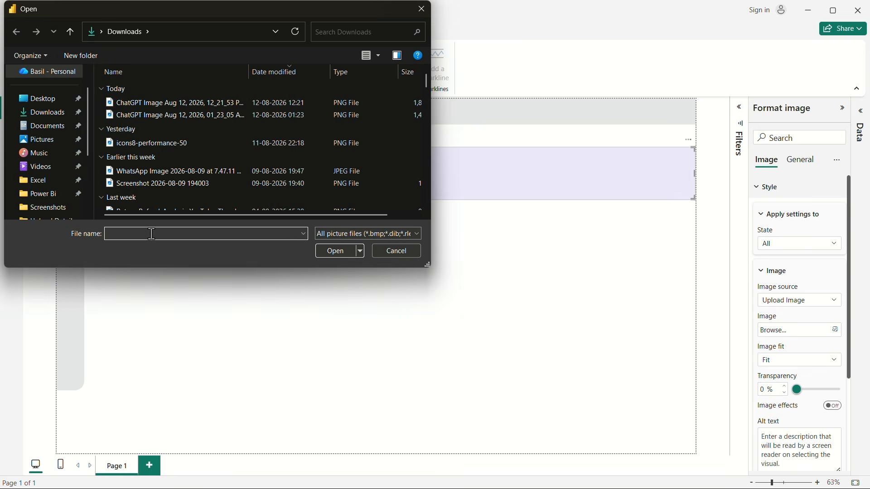
type("anal")
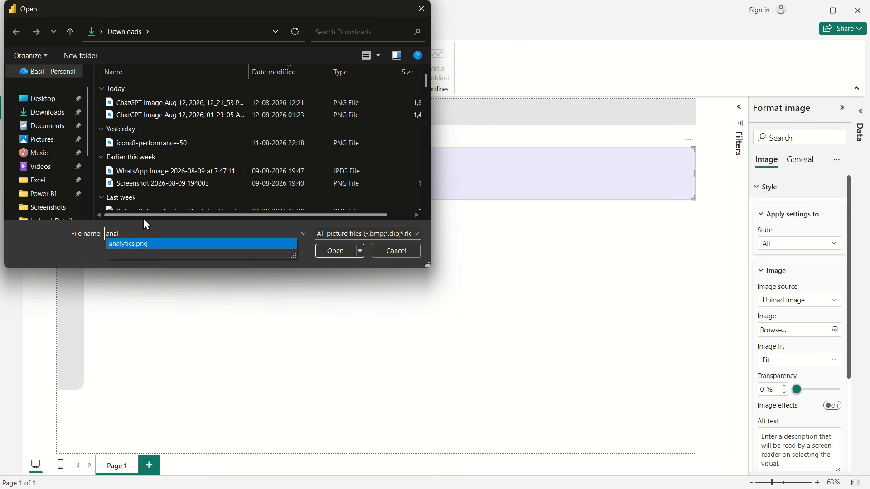
left_click(153, 249)
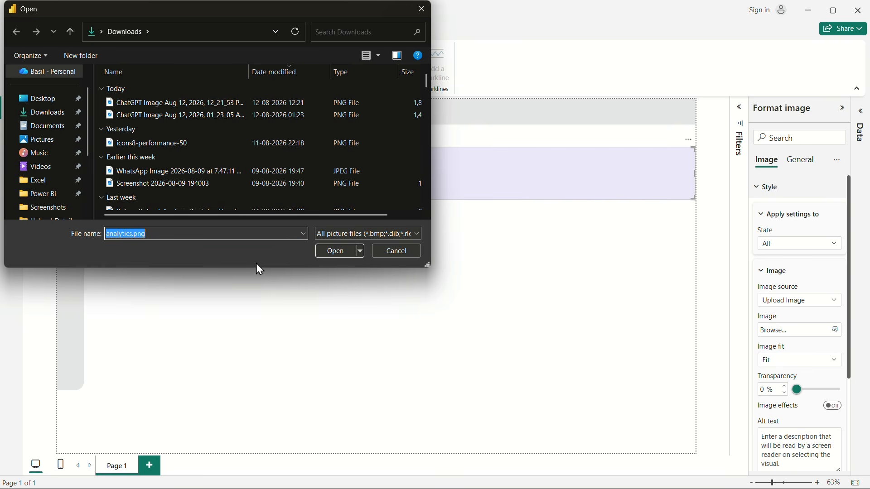
left_click(345, 251)
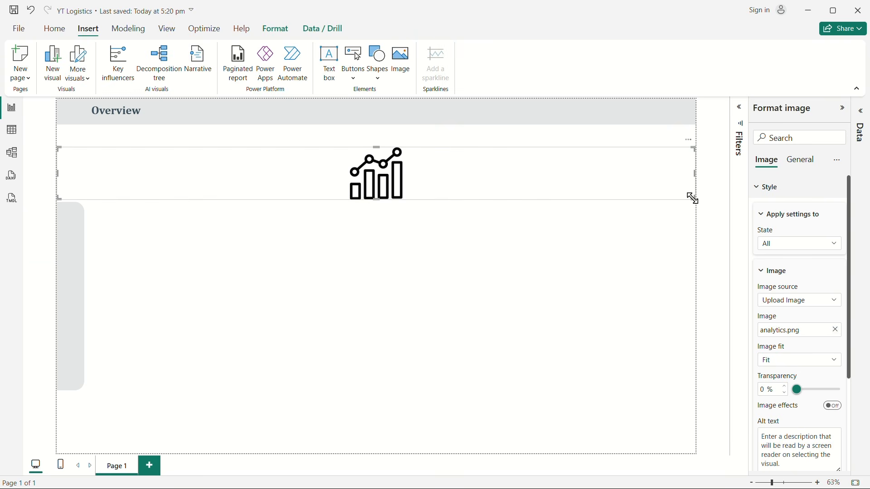
Step: Shrink the analytics image to a small icon and place it on the header banner just before the Overview title
left_click_drag(693, 198, 65, 166)
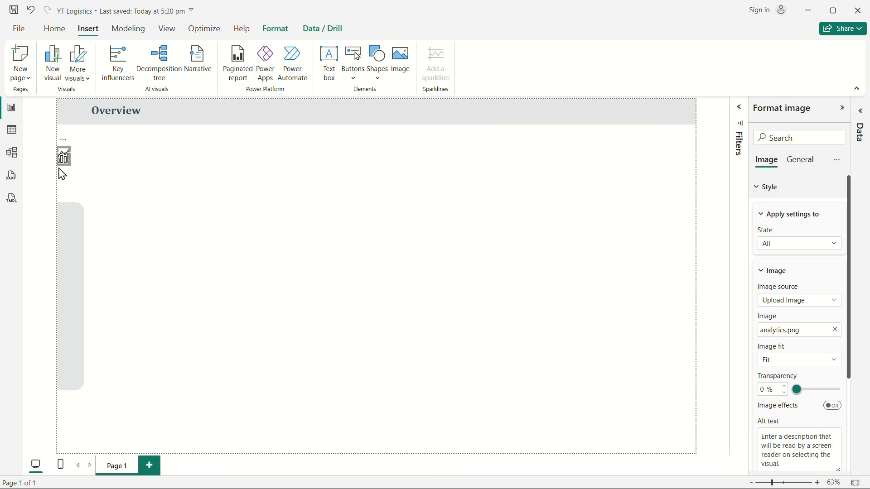
left_click(142, 174)
left_click_drag(66, 158, 77, 121)
left_click(177, 188)
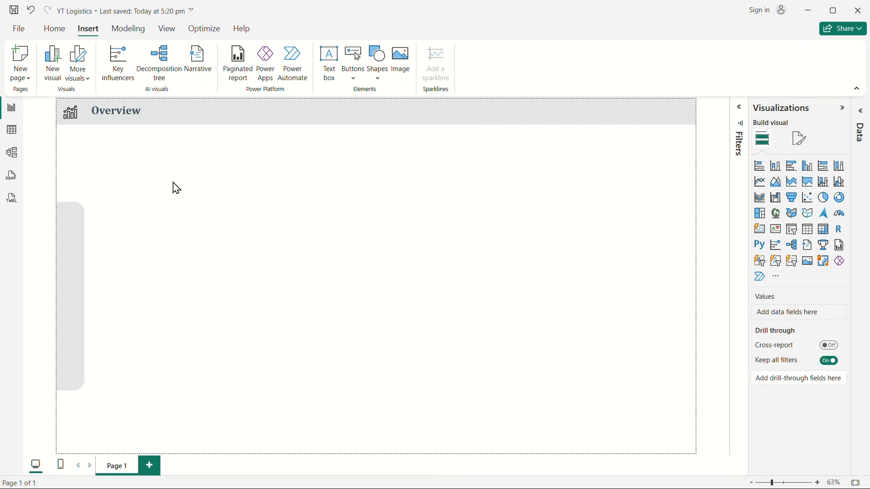
Step: Nudge the Overview text box slightly left so it sits closer to the analytics icon
left_click(107, 113)
left_click(132, 125)
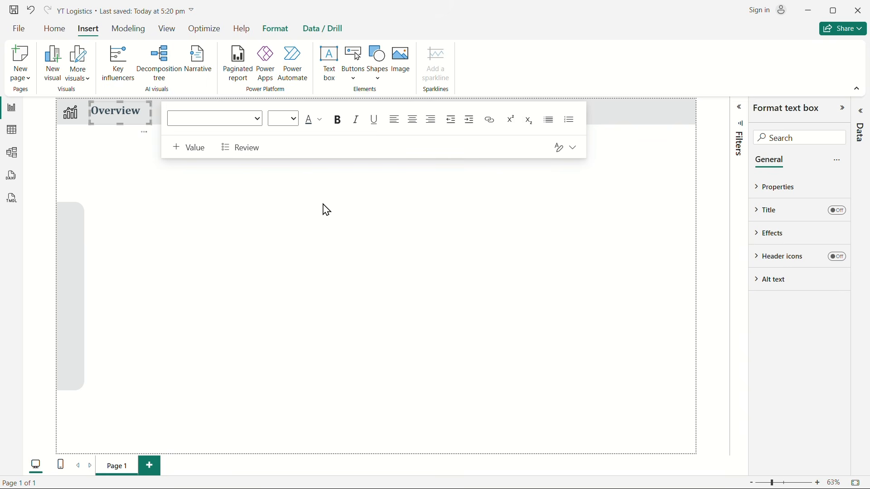
key("Left")
key("Left")
key("Left")
key("Left")
key("Left")
key("Left")
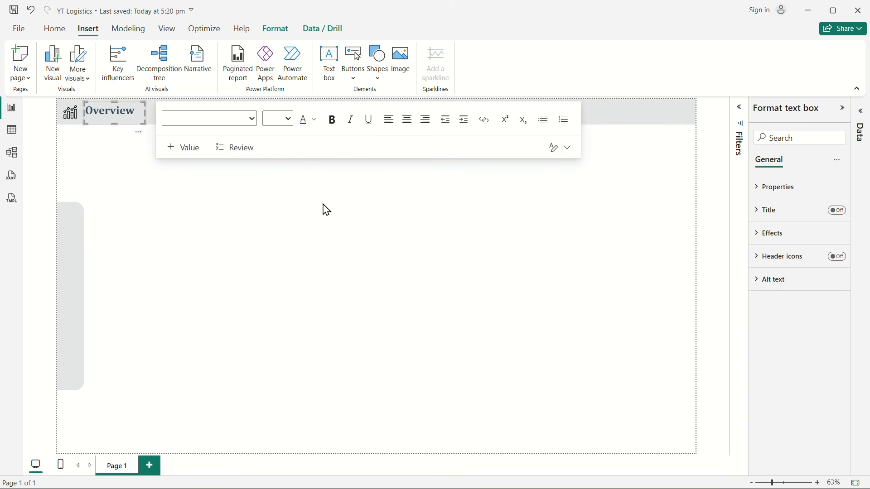
left_click(320, 228)
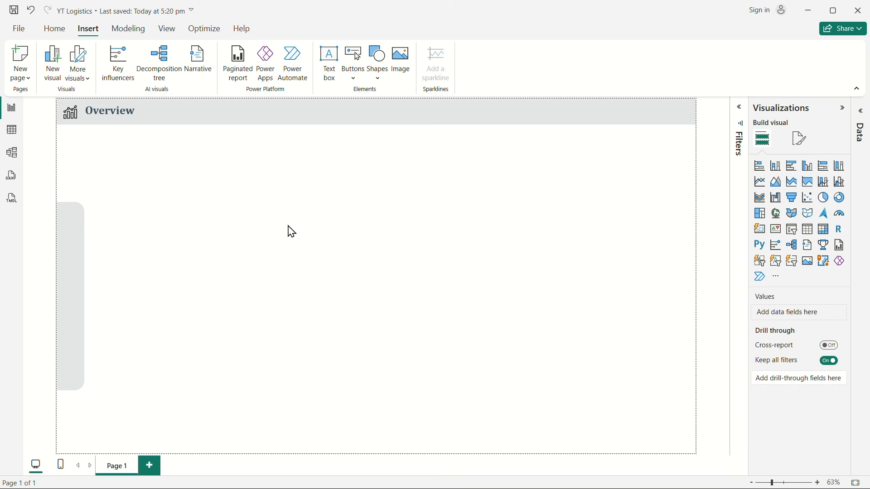
Step: Duplicate the Overview text box, place the copy below the header banner and enlarge it for a longer title
left_click(94, 122)
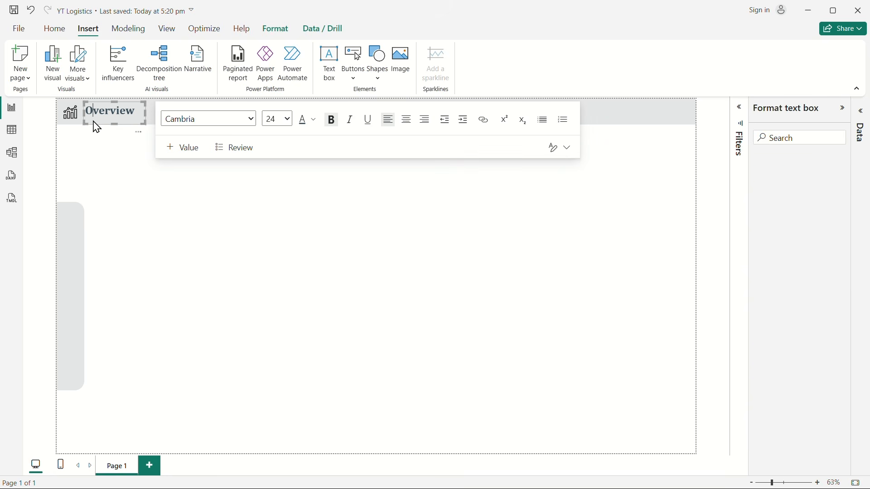
left_click(133, 128)
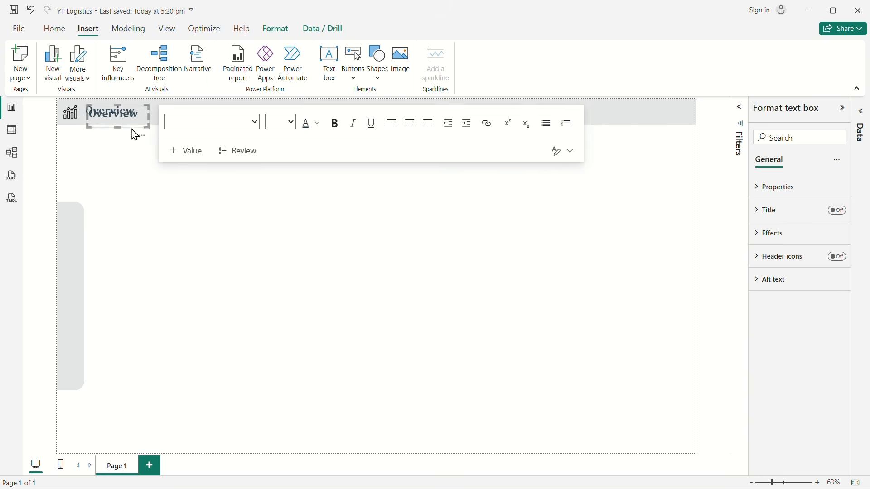
left_click_drag(132, 132, 286, 173)
Step: Replace the text in the duplicated text box with "Supply Chain Analytics"
left_click_drag(177, 145, 105, 145)
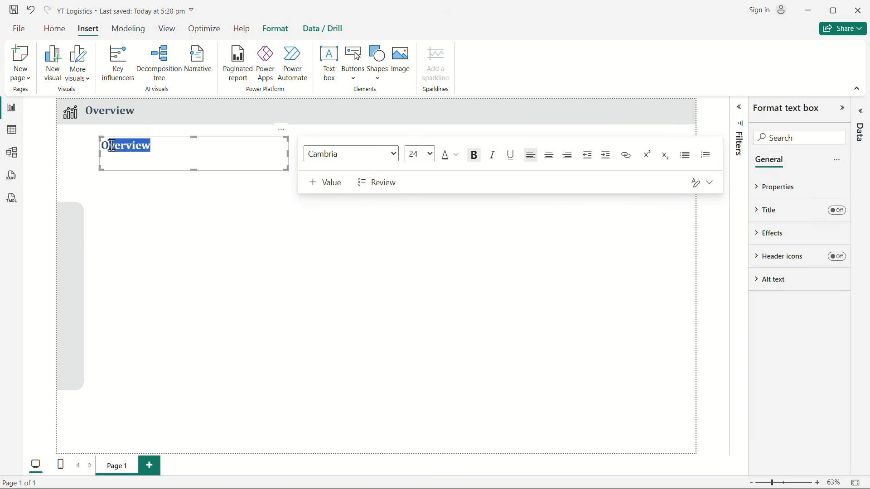
key("BackSpace")
type("S")
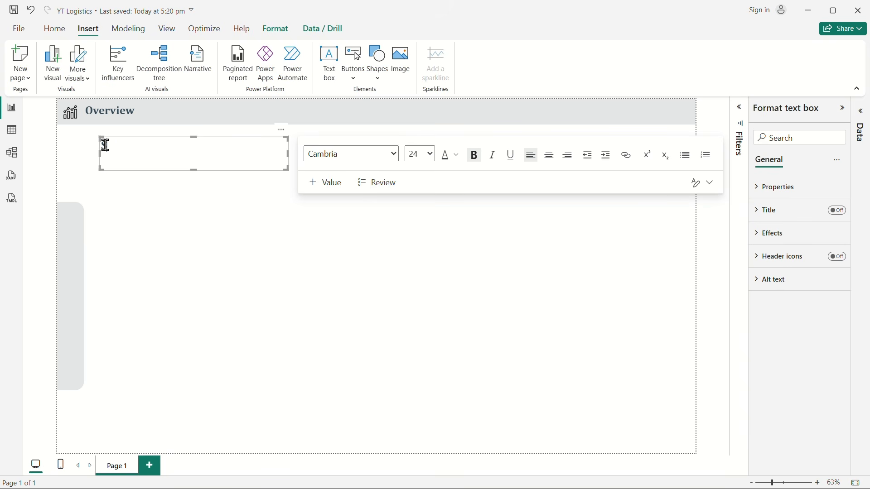
type("upply Chain Analytics")
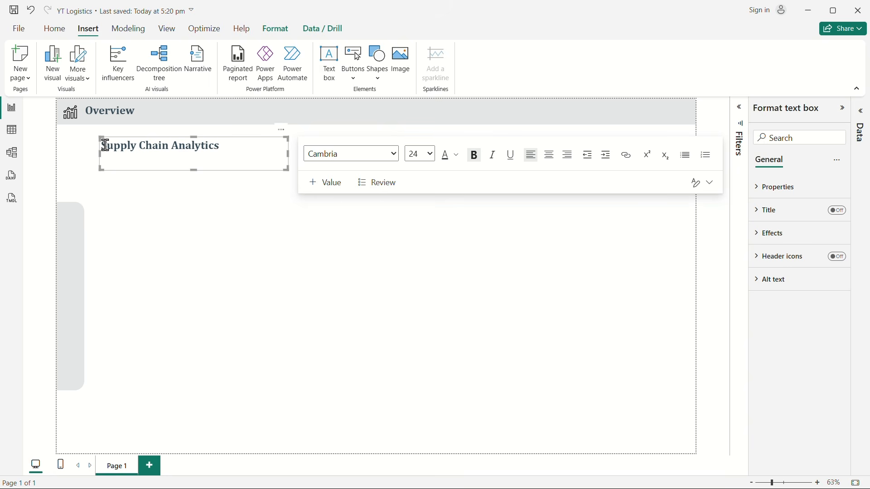
Step: Set the Supply Chain Analytics title to font size 32 and shrink its text box to fit the text
left_click_drag(105, 145, 271, 143)
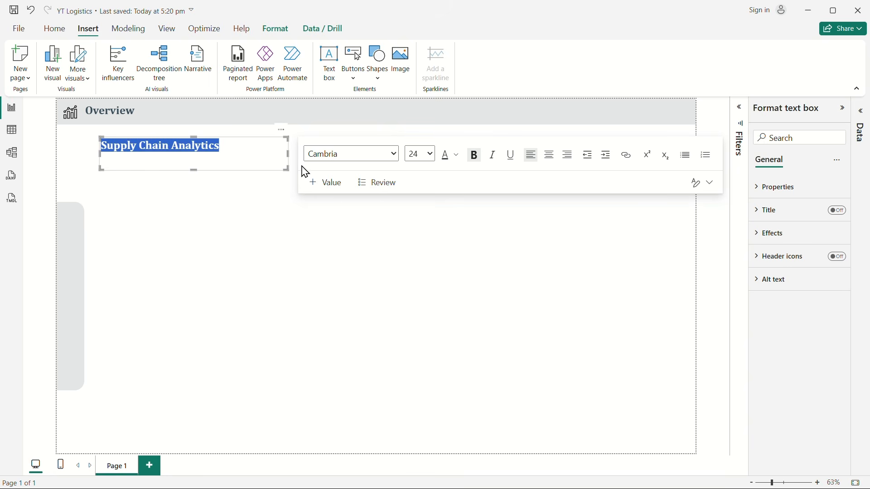
left_click(433, 155)
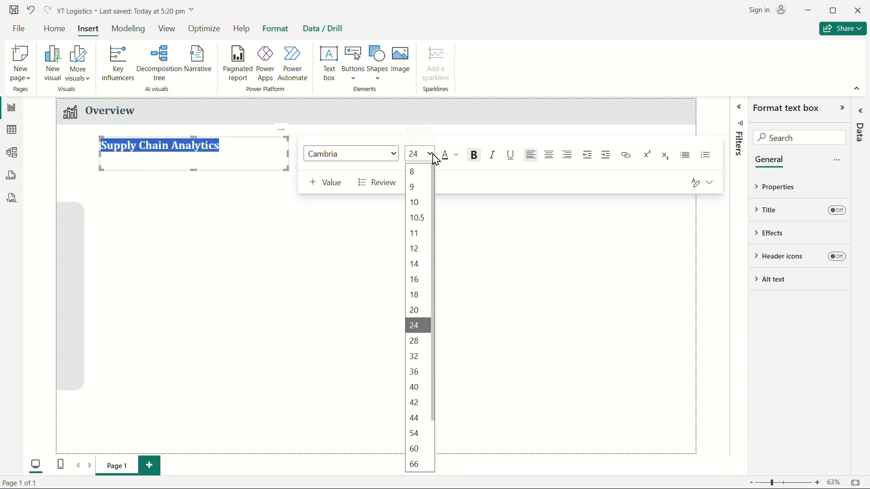
left_click(424, 358)
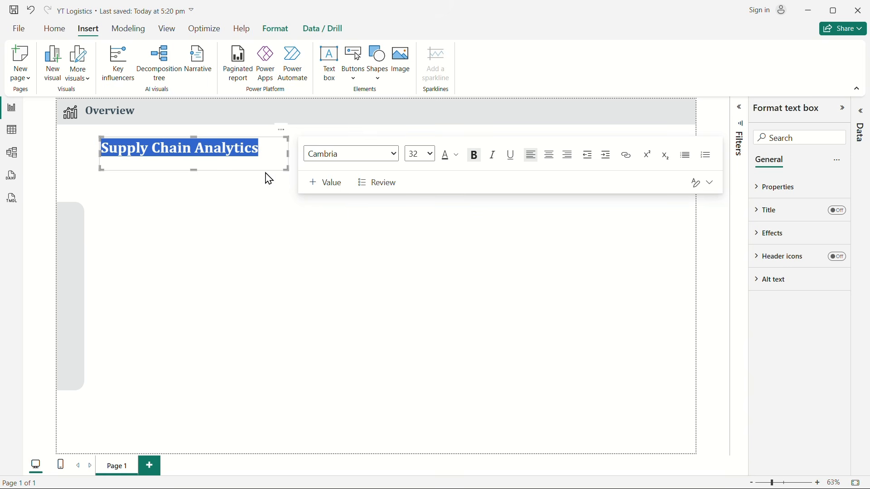
left_click_drag(292, 169, 264, 163)
left_click(274, 259)
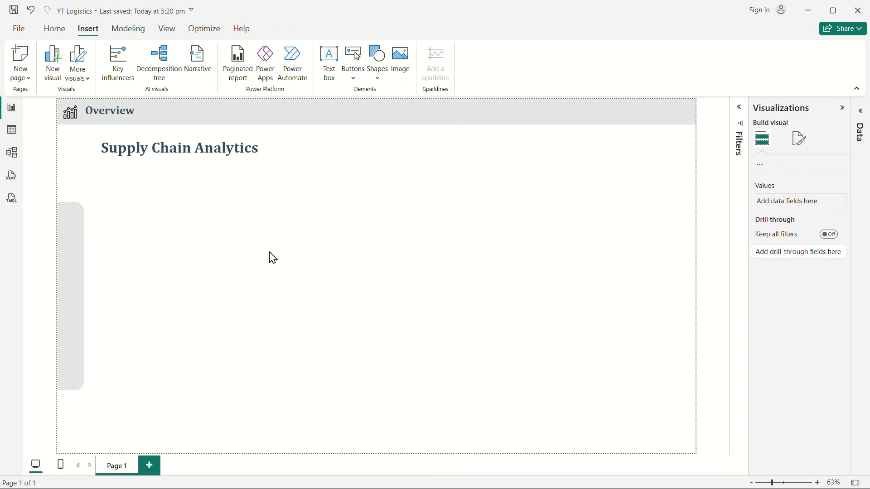
Step: Nudge the Supply Chain Analytics text box slightly left and up beneath the header banner
left_click(162, 163)
left_click(198, 168)
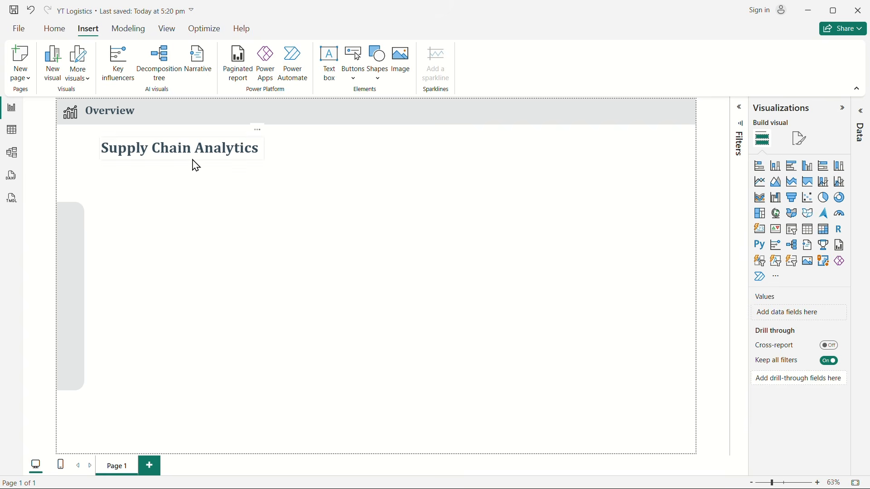
left_click(193, 165)
left_click(193, 166)
left_click(194, 166)
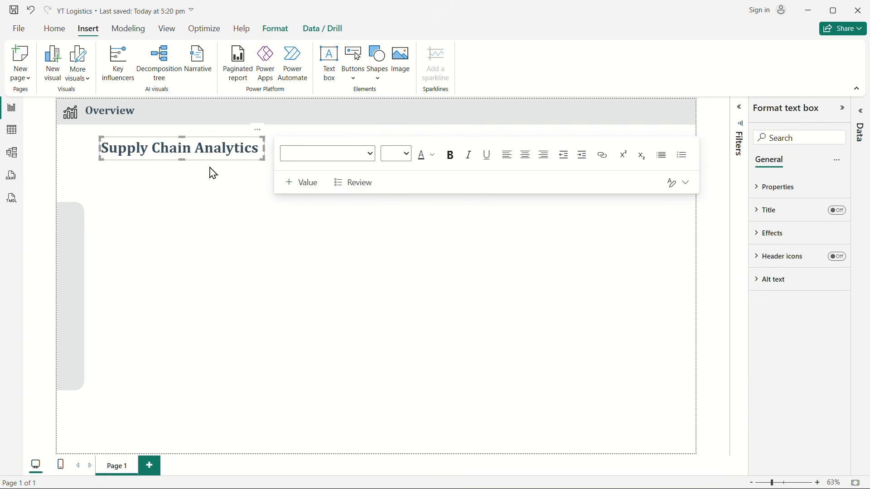
key("Left")
key("Left")
key("Left")
key("Left")
key("Left")
key("Left")
key("Left")
key("Left")
key("Left")
key("Left")
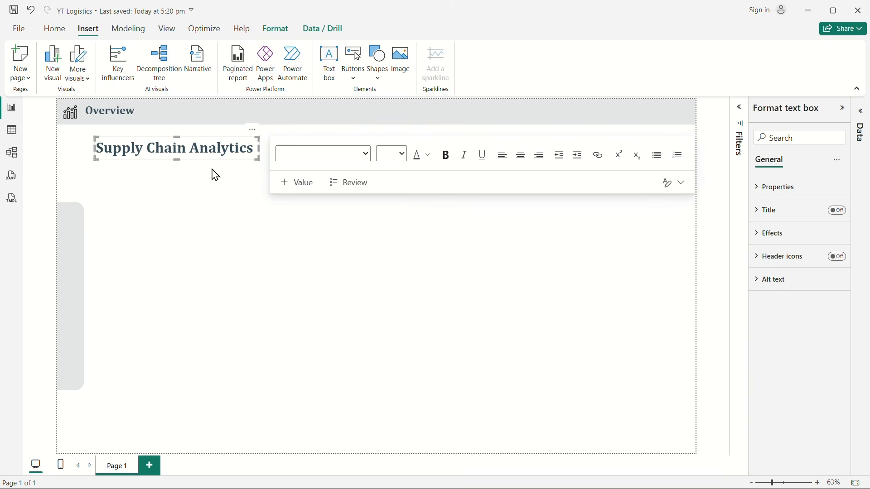
key("Up")
left_click(414, 343)
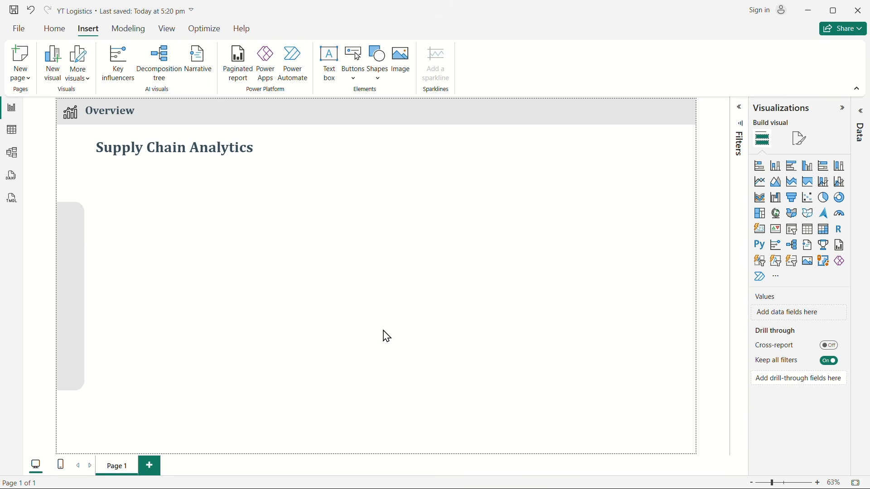
Step: Insert an oval shape, shrink it to a circle about as wide as the sidebar, and place it on the sidebar's upper part
left_click(379, 77)
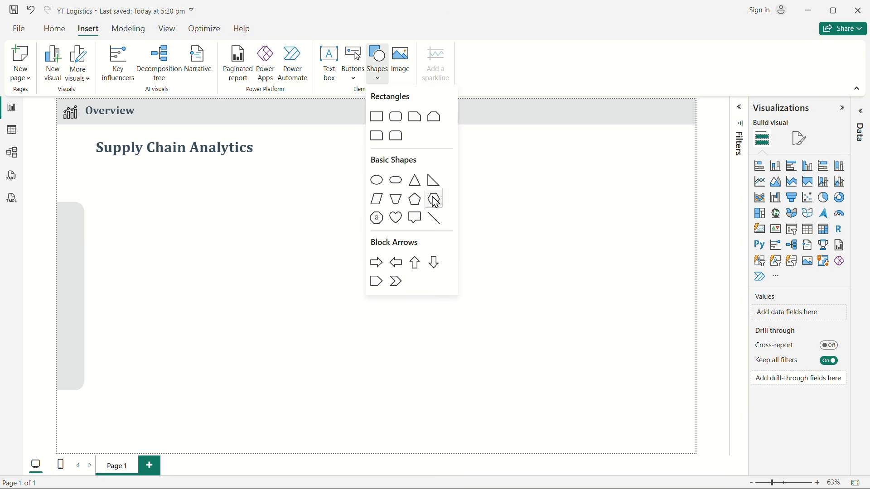
left_click(380, 183)
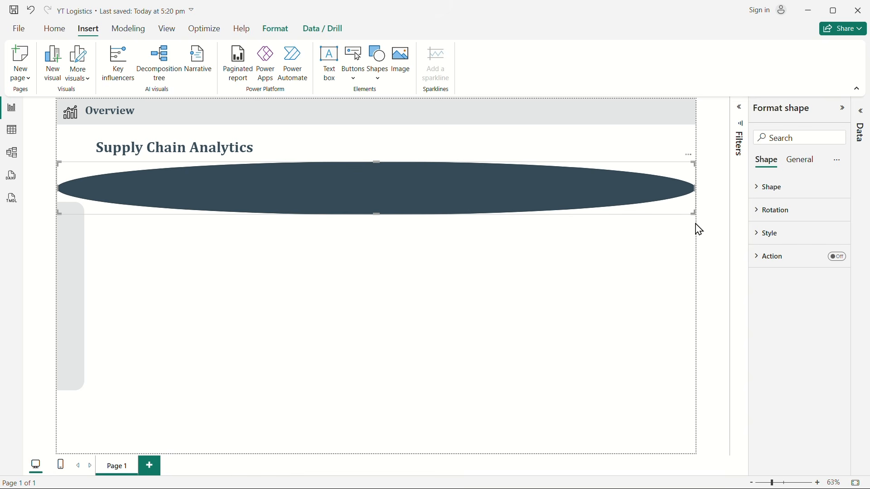
left_click_drag(693, 215, 137, 247)
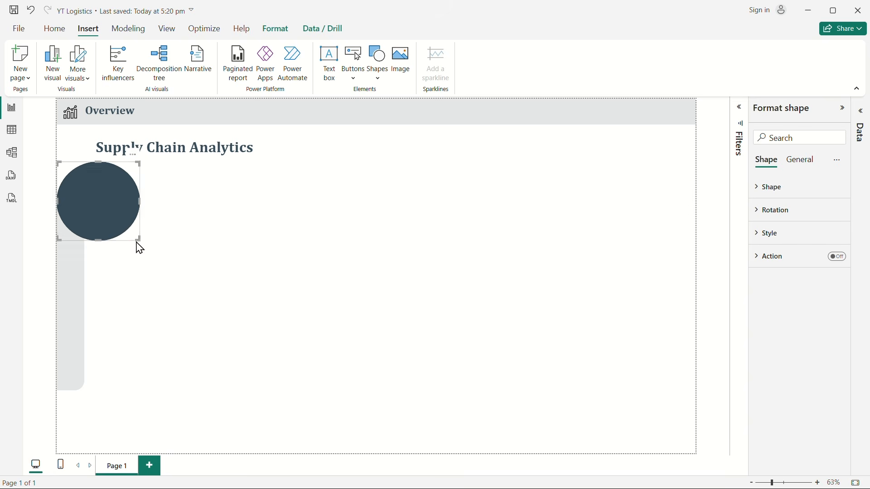
left_click_drag(102, 212, 350, 276)
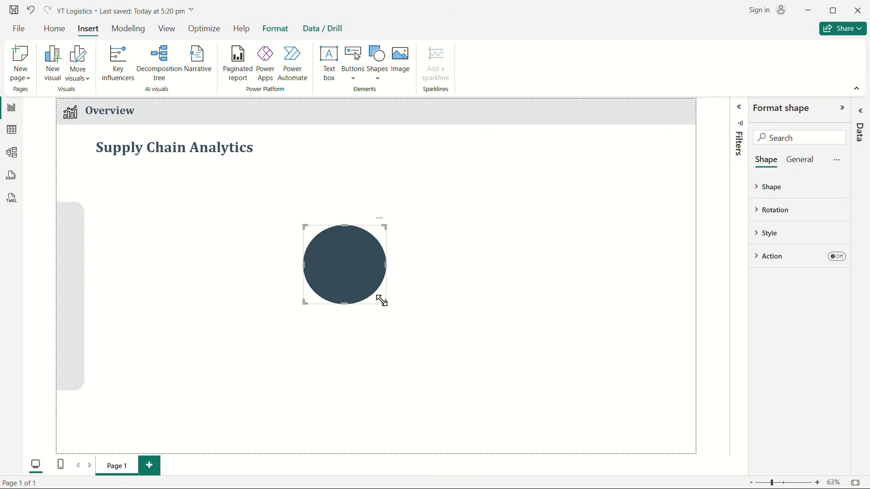
left_click_drag(385, 302, 330, 251)
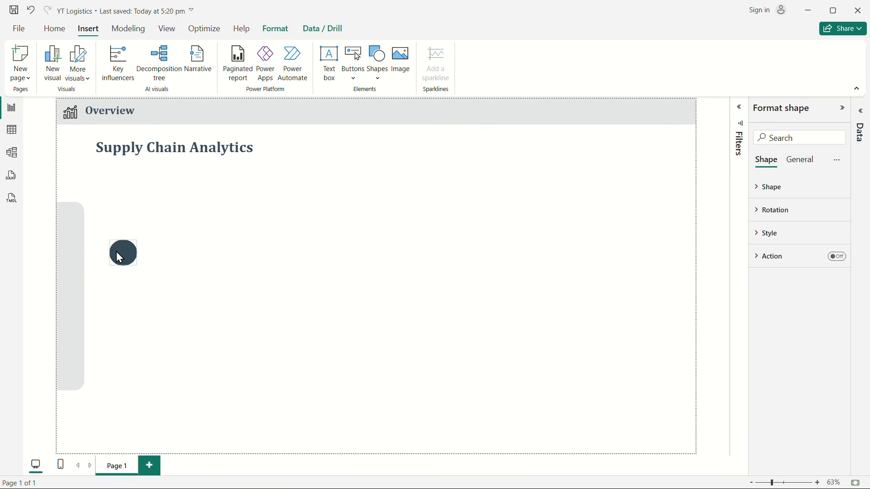
left_click_drag(120, 258, 81, 261)
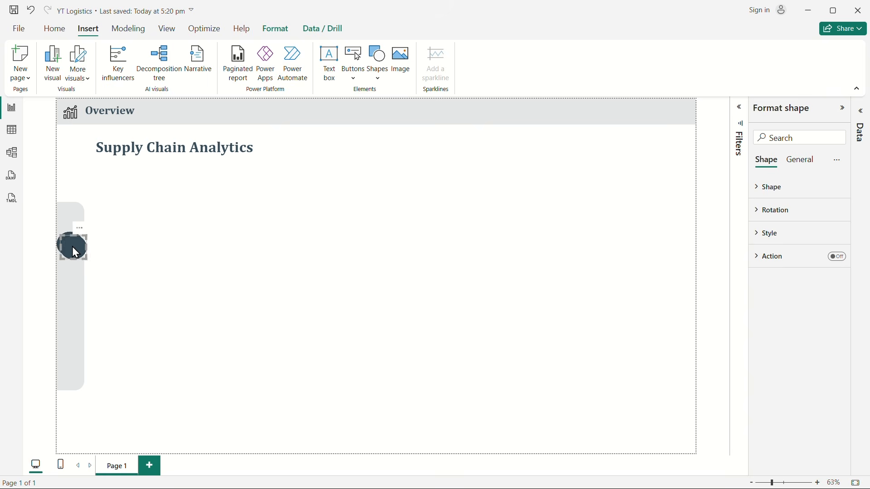
Step: Duplicate the circle down the sidebar to make a column of four, and nudge all four circles slightly upward
left_click_drag(72, 246, 64, 319)
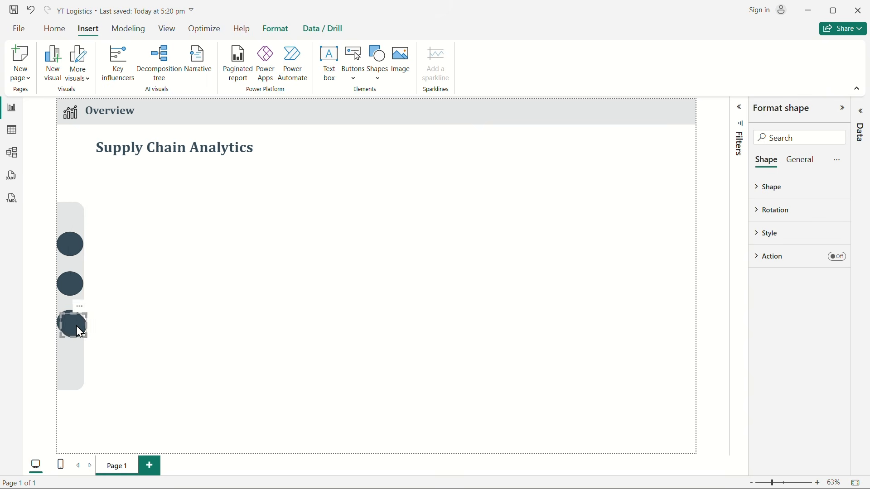
left_click_drag(77, 325, 71, 360)
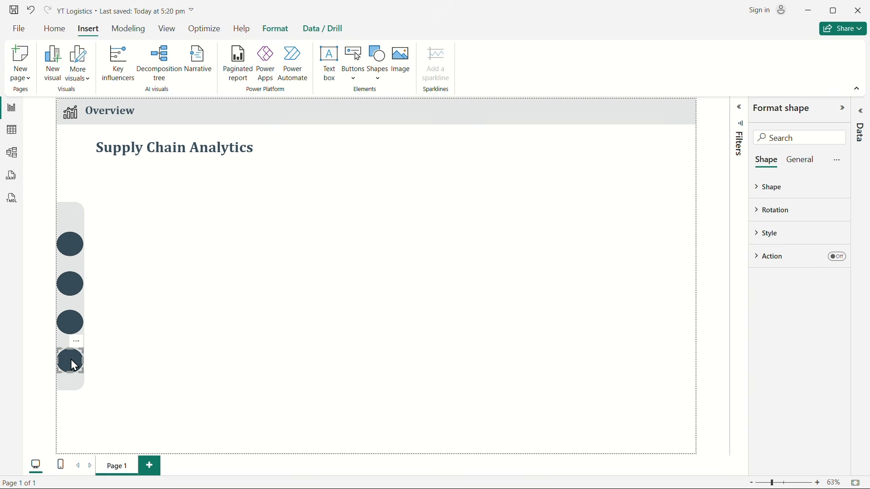
left_click(202, 322)
left_click_drag(123, 390, 41, 232)
key("Up")
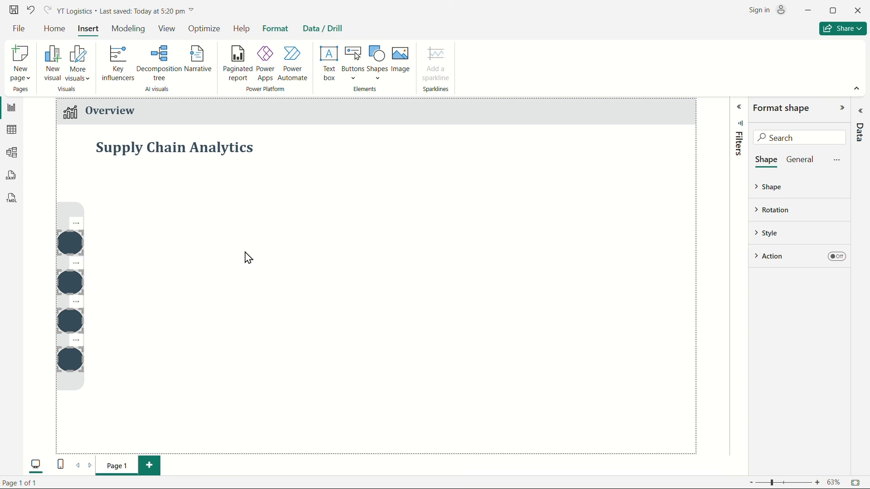
key("Up")
key("Up")
key("Up")
key("Up")
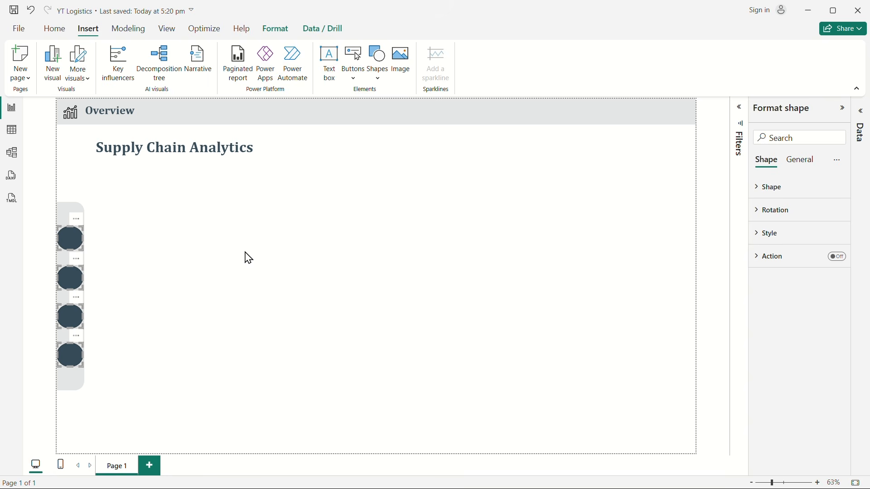
left_click(241, 286)
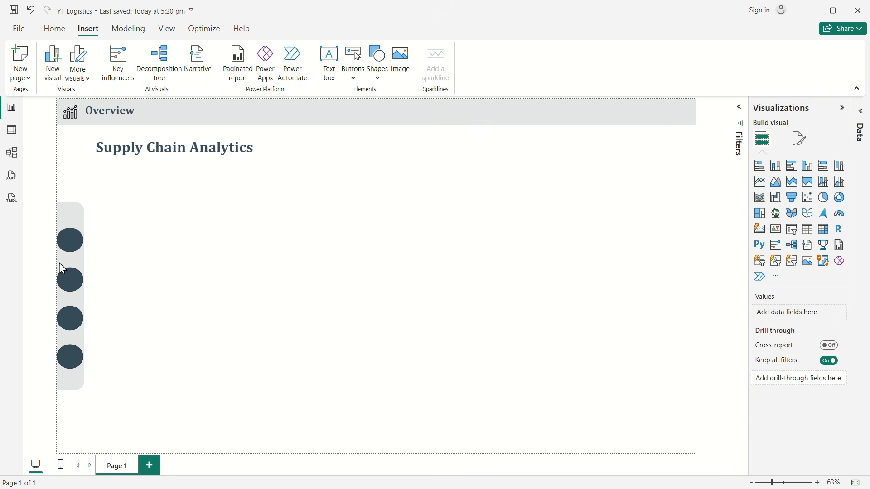
Step: Fill the second sidebar circle with a light pink theme color, one shade darker than the palest pink, and turn off its border
left_click(72, 248)
left_click(71, 281)
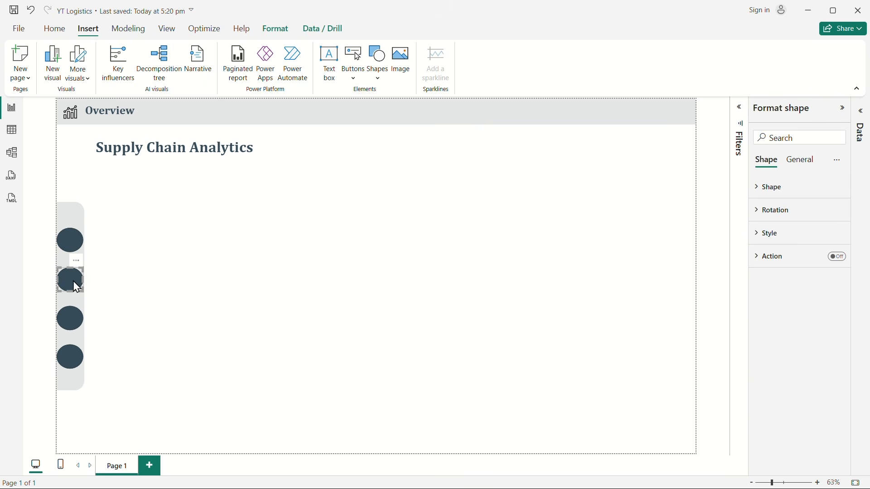
left_click(766, 193)
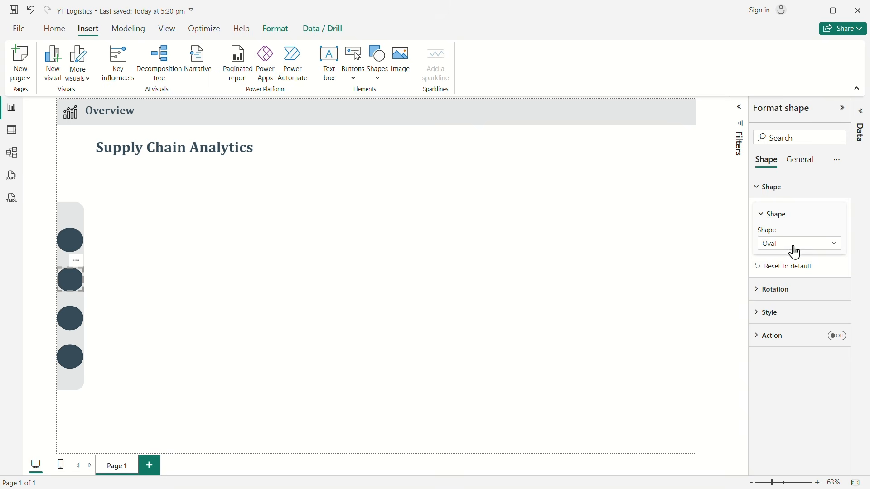
left_click(765, 189)
left_click(767, 236)
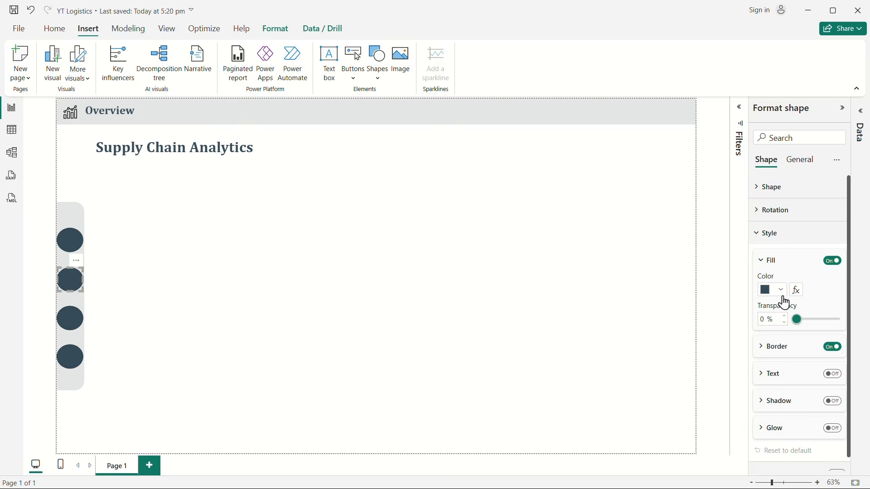
left_click(779, 293)
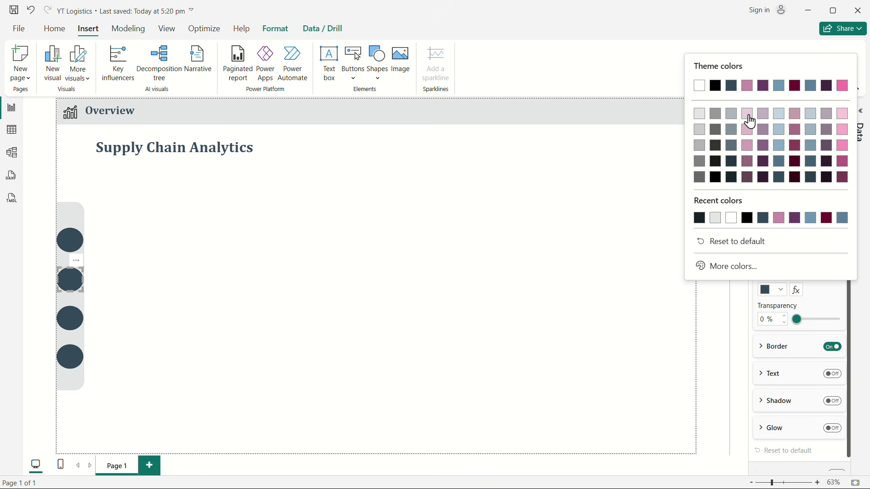
left_click(749, 119)
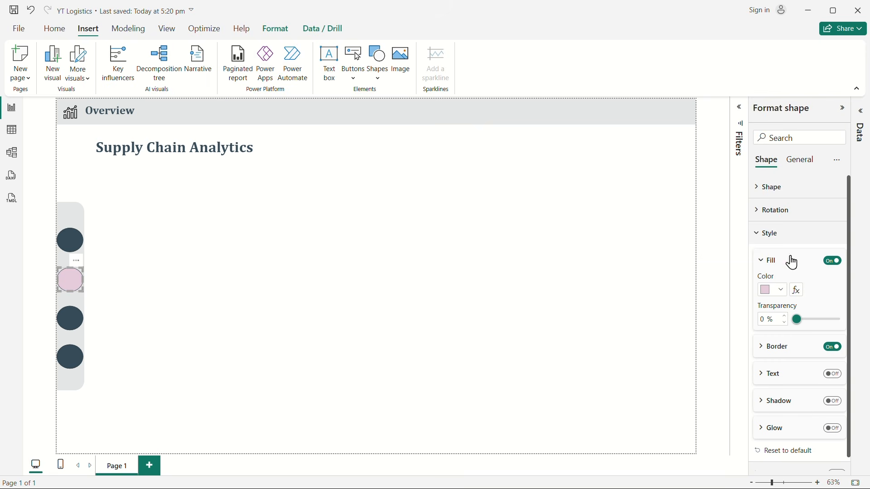
left_click(836, 349)
left_click(771, 290)
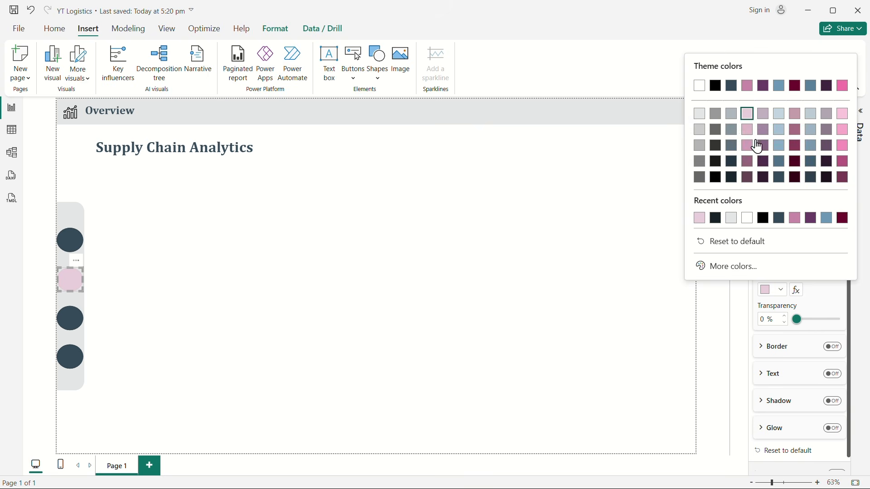
left_click(748, 131)
left_click(332, 374)
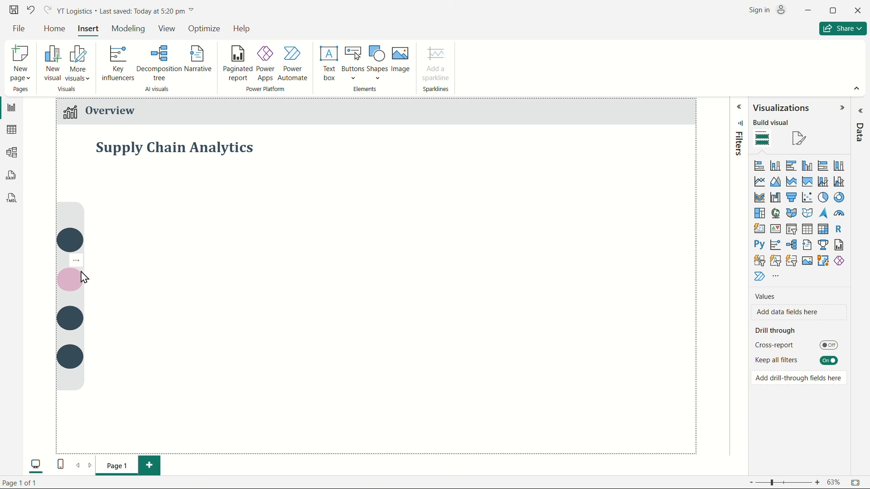
Step: Copy the analytics icon from the header banner and place the copy on the first sidebar circle
left_click(73, 114)
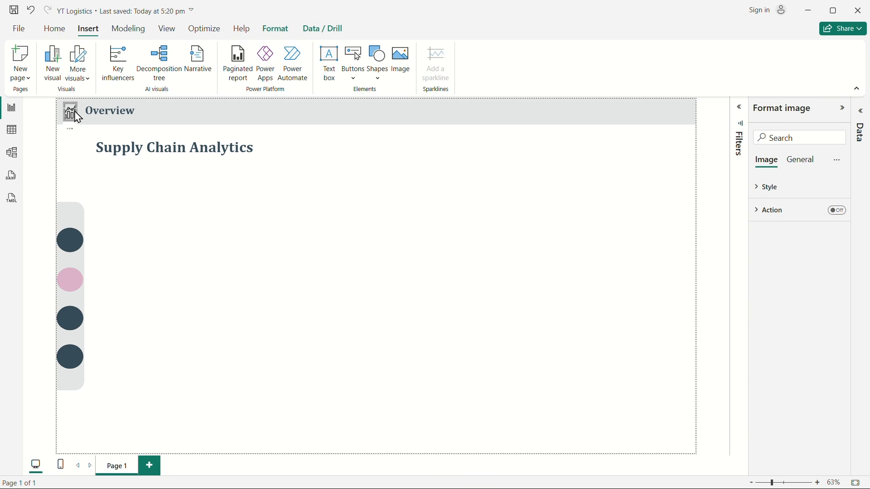
key("ctrl+c")
key("ctrl+v")
left_click_drag(95, 193, 80, 155)
left_click_drag(75, 116, 73, 249)
Step: Replace the copied icon's image with home (1).png from Downloads and center it on the first circle
left_click(761, 190)
left_click(788, 274)
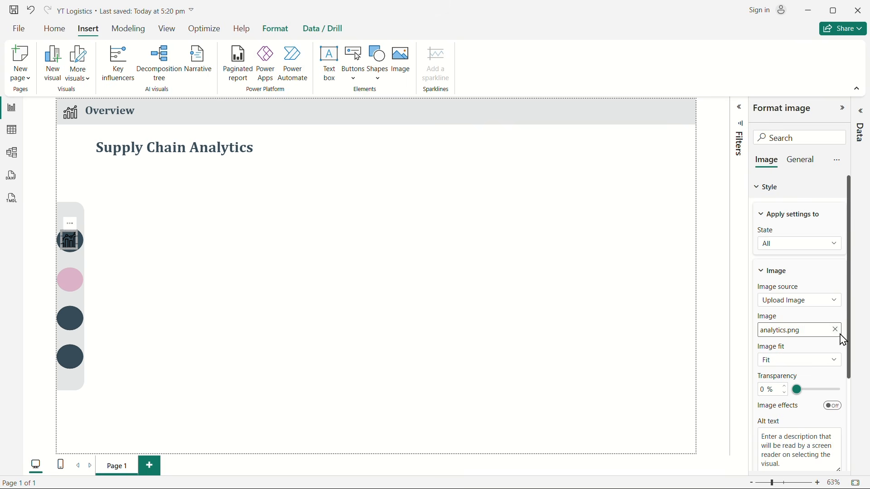
left_click(836, 331)
left_click(807, 332)
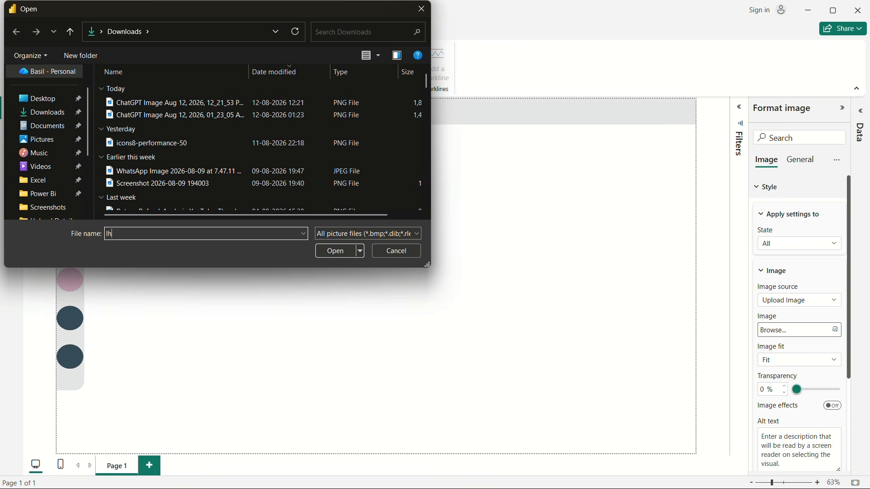
type("lhome")
key("BackSpace")
key("BackSpace")
key("BackSpace")
key("BackSpace")
type("home")
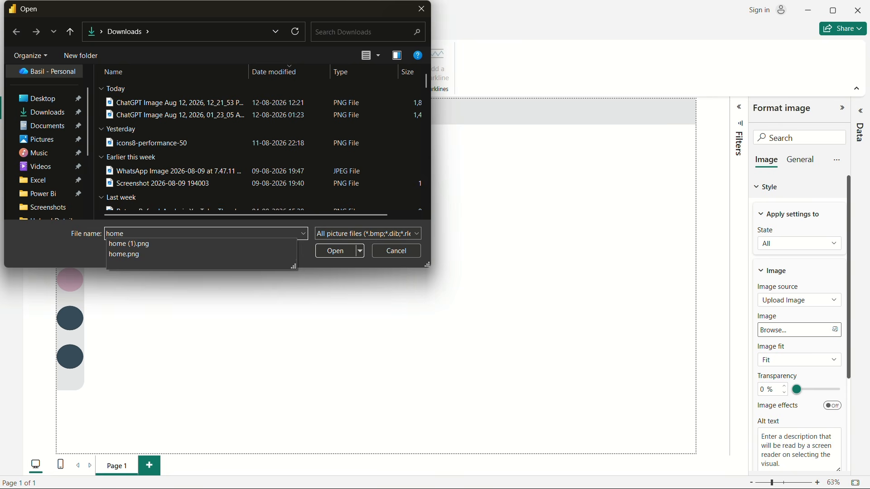
left_click(166, 245)
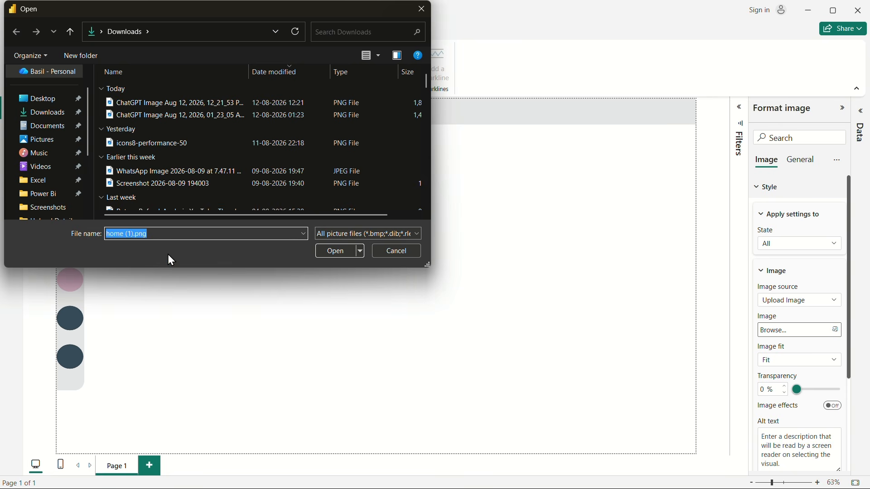
left_click(340, 252)
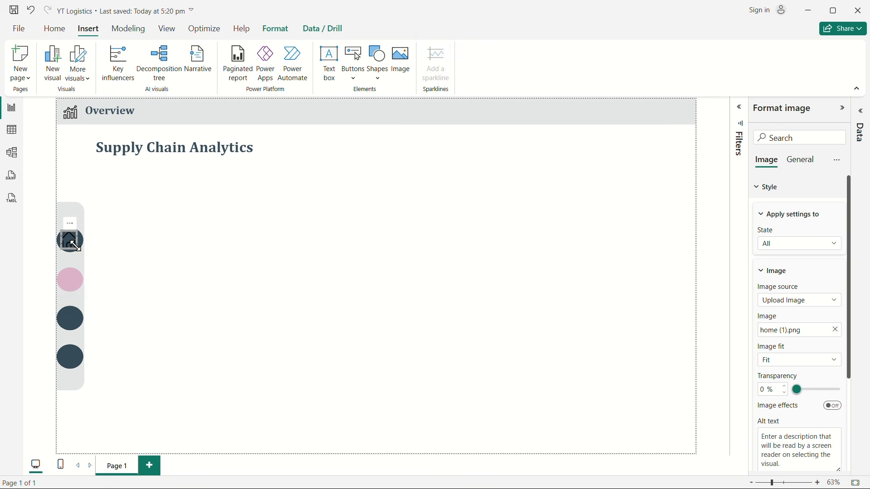
left_click(188, 273)
left_click(76, 250)
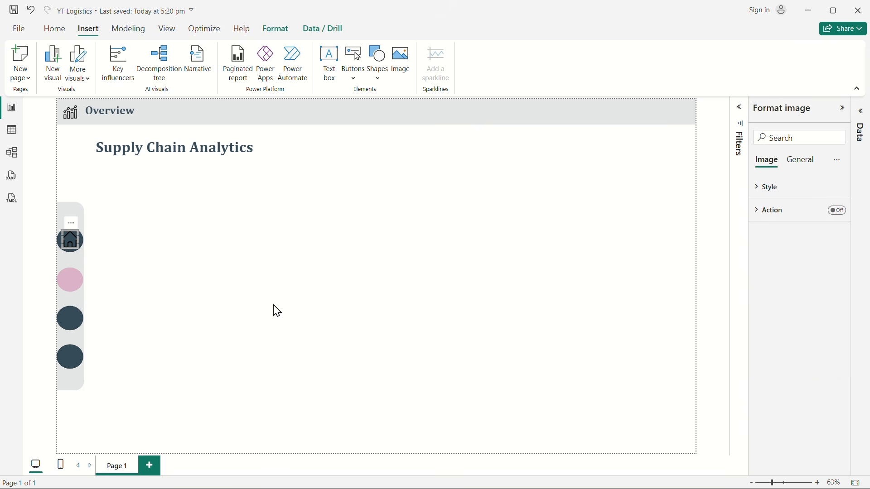
left_click(272, 309)
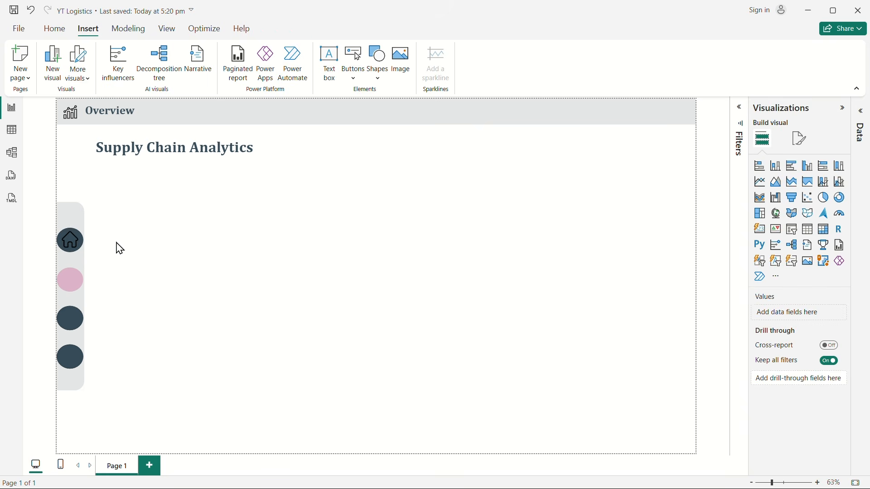
Step: Duplicate the home icon and place the copy centered on the pink second circle
left_click(70, 244)
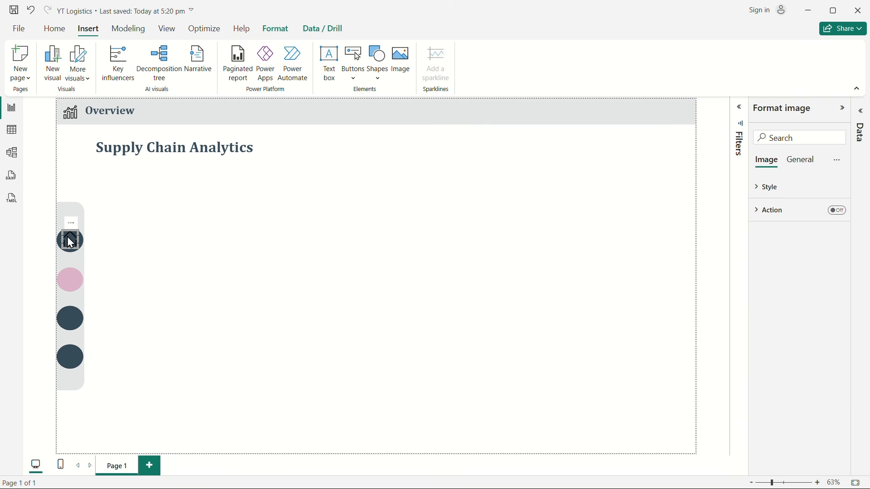
left_click_drag(68, 237, 76, 248)
left_click(116, 267)
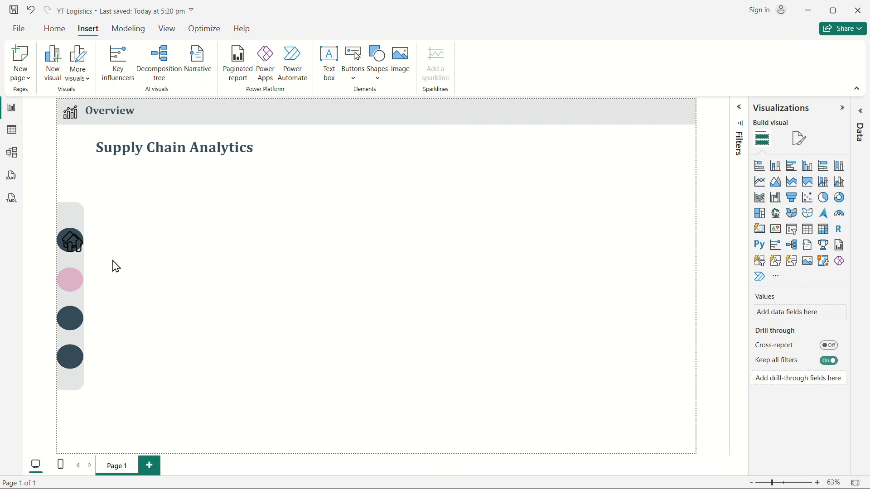
left_click_drag(72, 245, 77, 287)
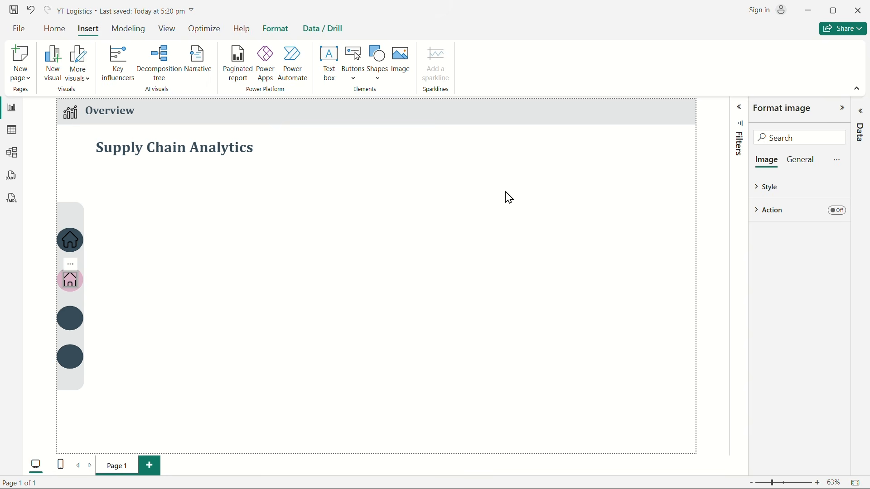
Step: Replace the image of the icon on the pink circle with user.png from Downloads
left_click(764, 193)
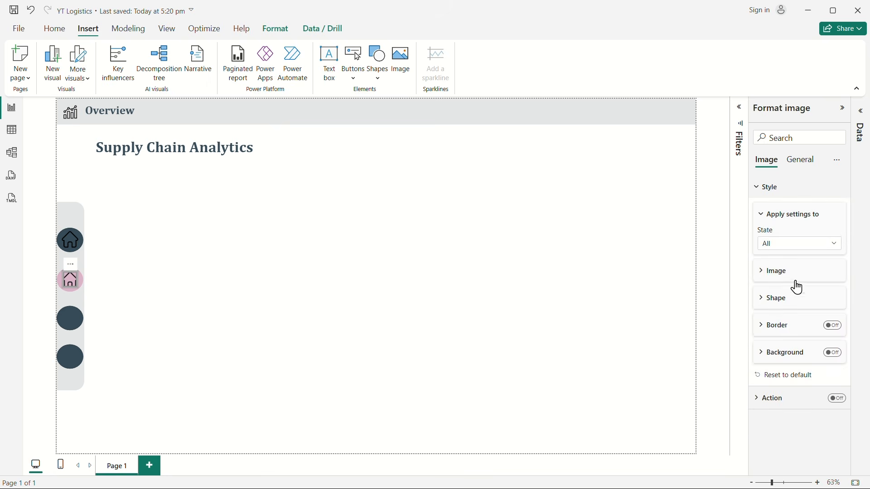
left_click(772, 271)
left_click(837, 338)
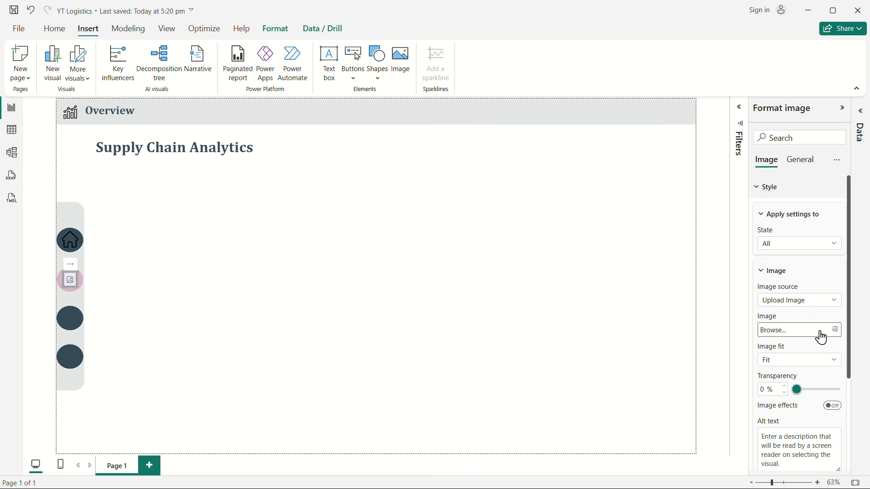
left_click(820, 334)
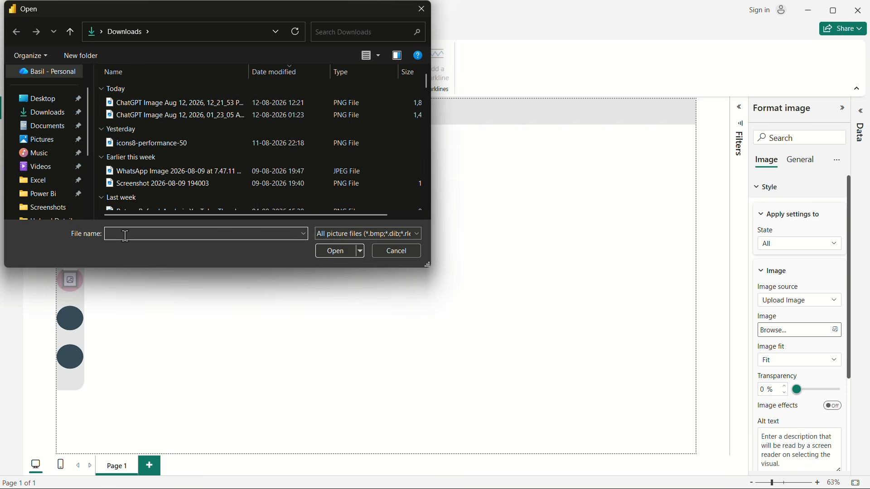
type("use")
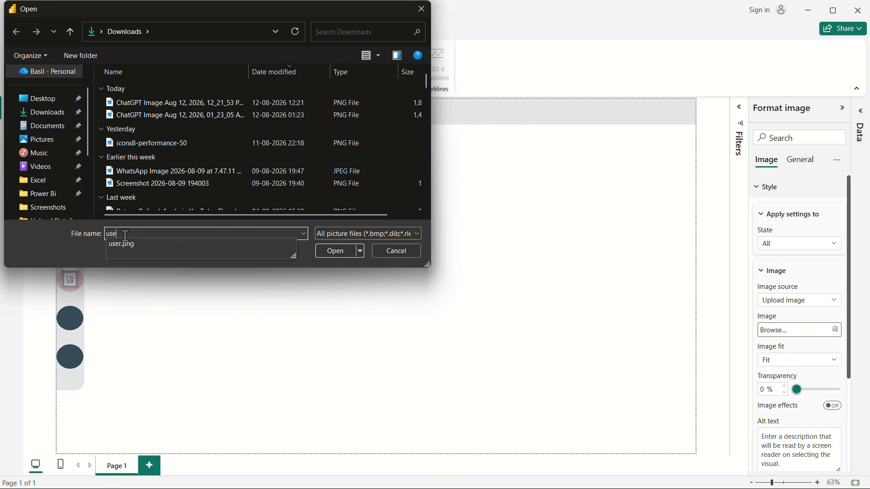
left_click(143, 250)
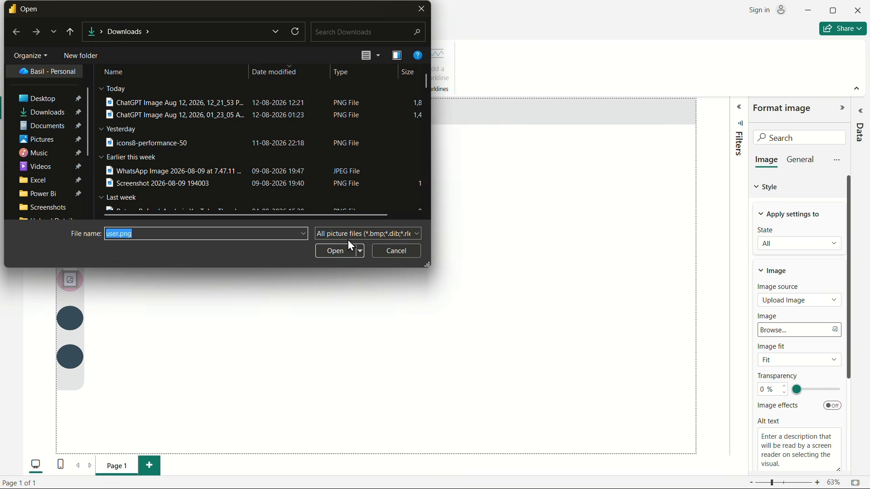
left_click(335, 252)
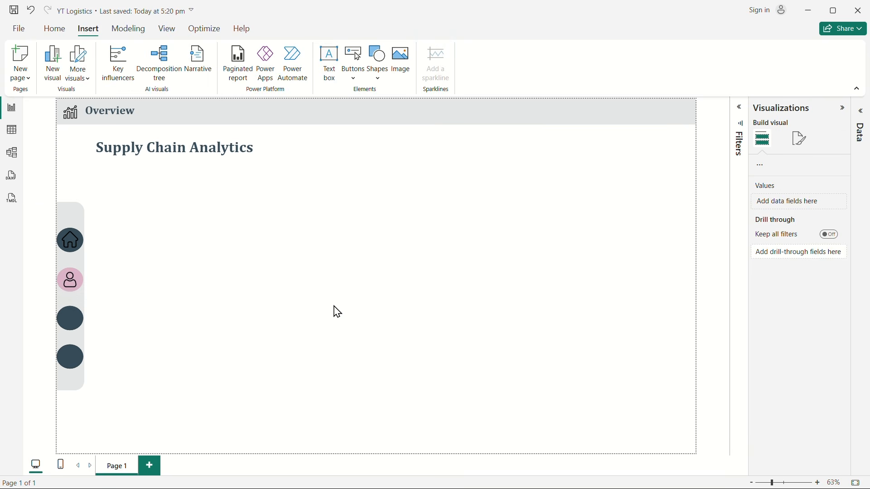
Step: Duplicate the user icon and place the copy centered on the third sidebar circle
left_click(73, 282)
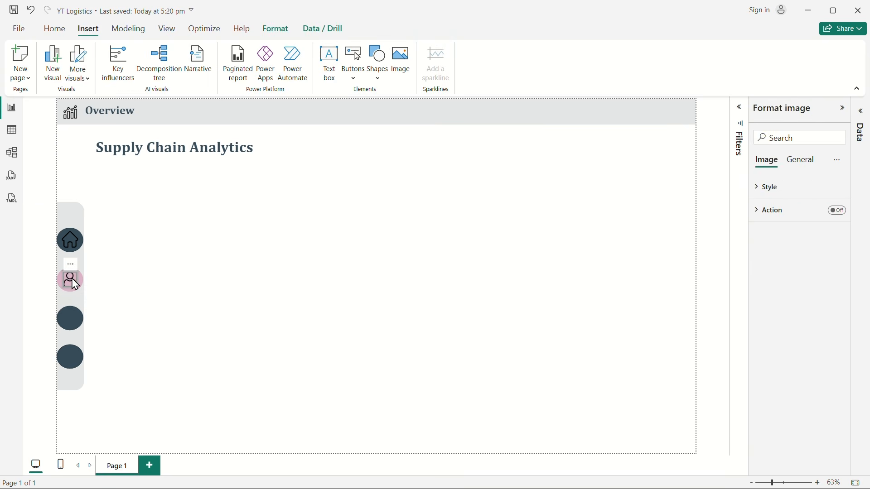
left_click_drag(75, 285, 78, 327)
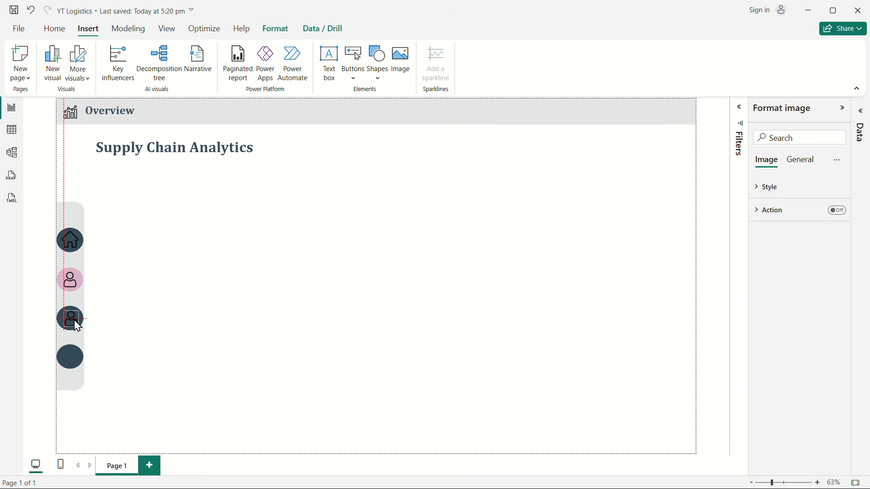
left_click_drag(77, 327, 76, 325)
Step: Replace the image of the icon on the third sidebar circle with deep-learning.png from Downloads
left_click(772, 189)
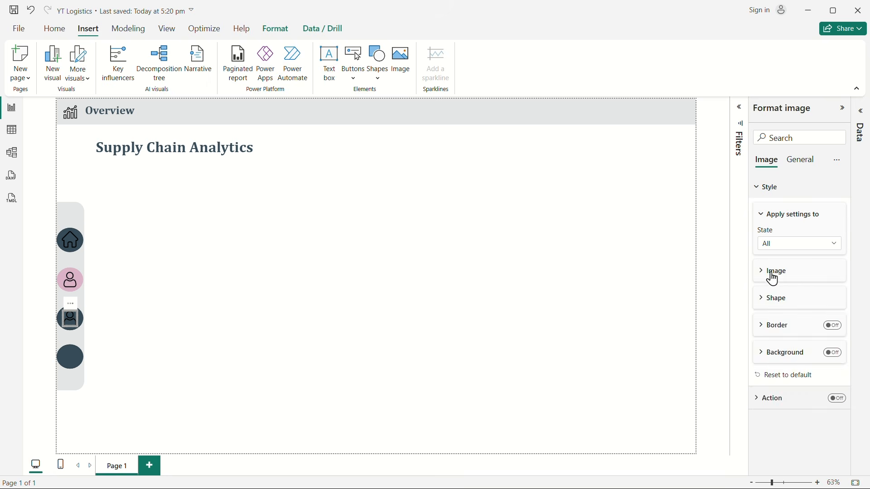
left_click(771, 274)
left_click(839, 331)
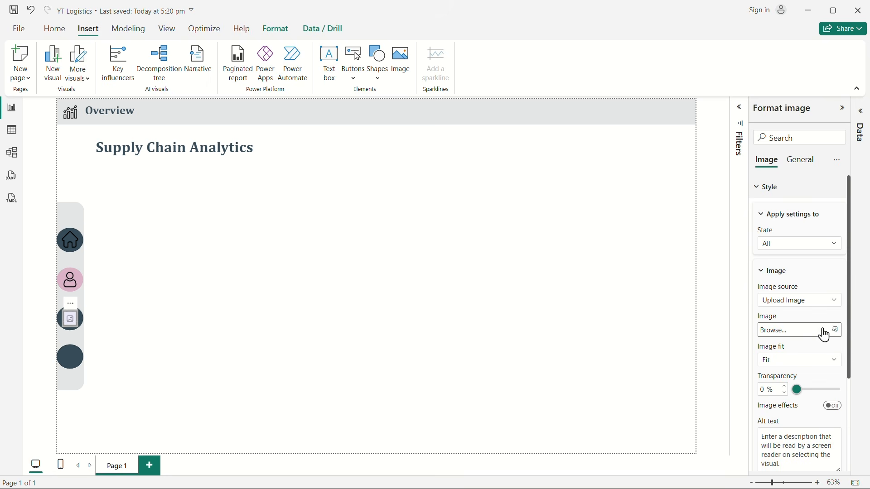
left_click(823, 333)
type("dee")
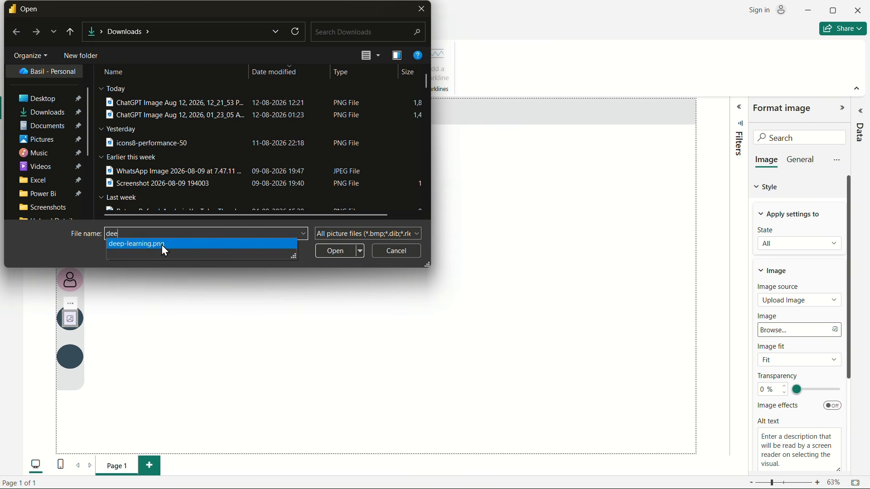
left_click(161, 244)
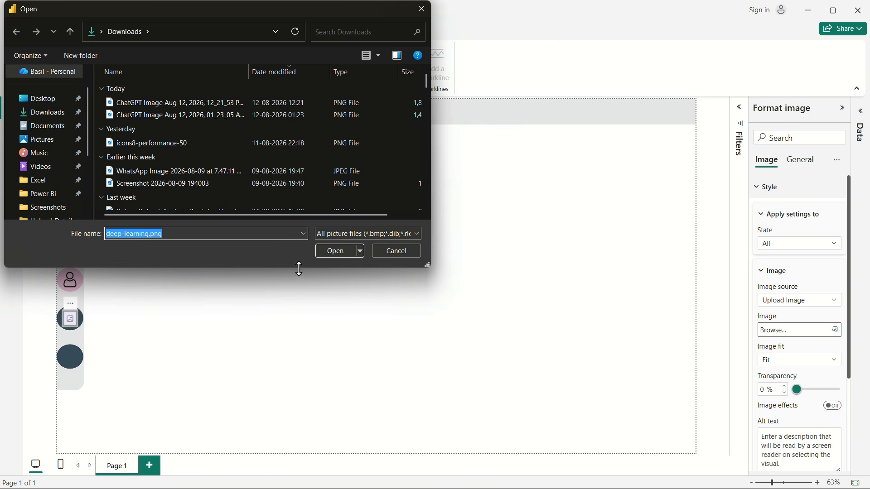
left_click(341, 251)
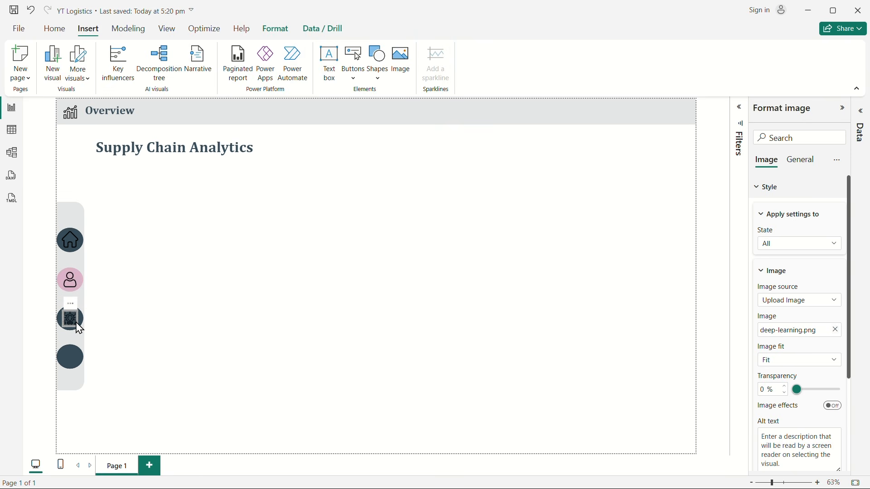
Step: Duplicate the deep-learning icon onto the fourth sidebar circle and replace the copy's image with icons8-performance-50 from Downloads
left_click_drag(75, 324, 72, 358)
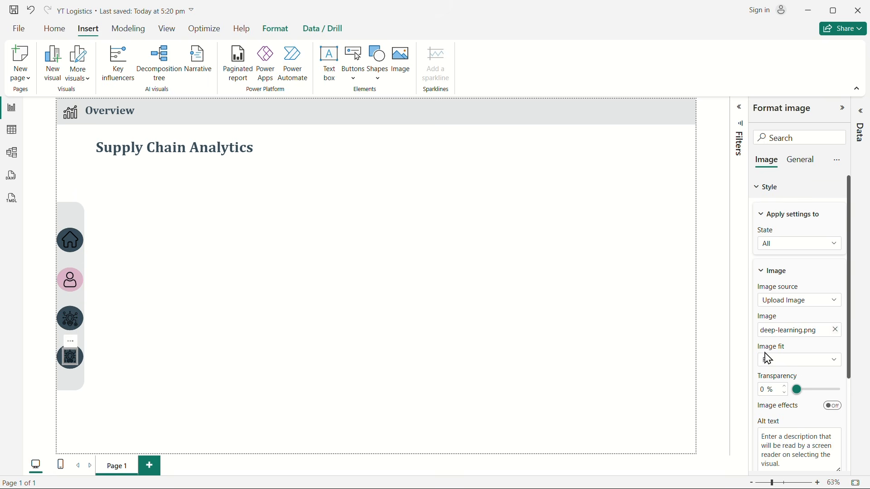
left_click(836, 331)
left_click(802, 333)
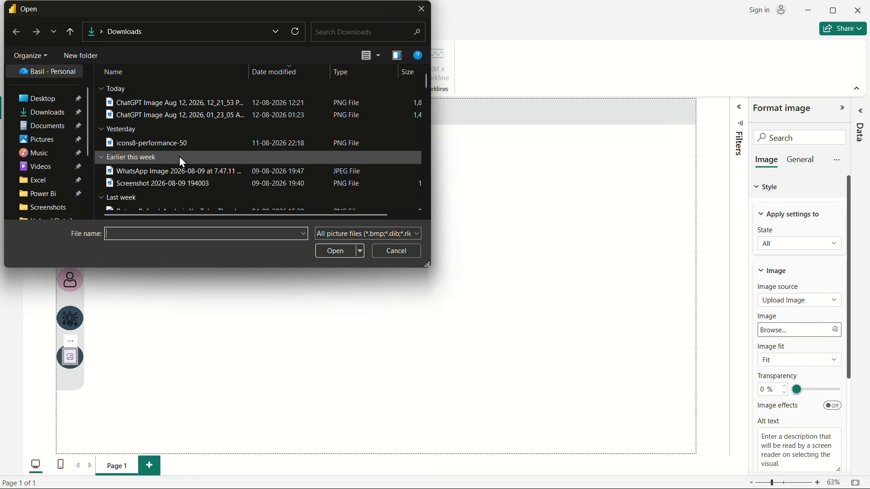
left_click(144, 144)
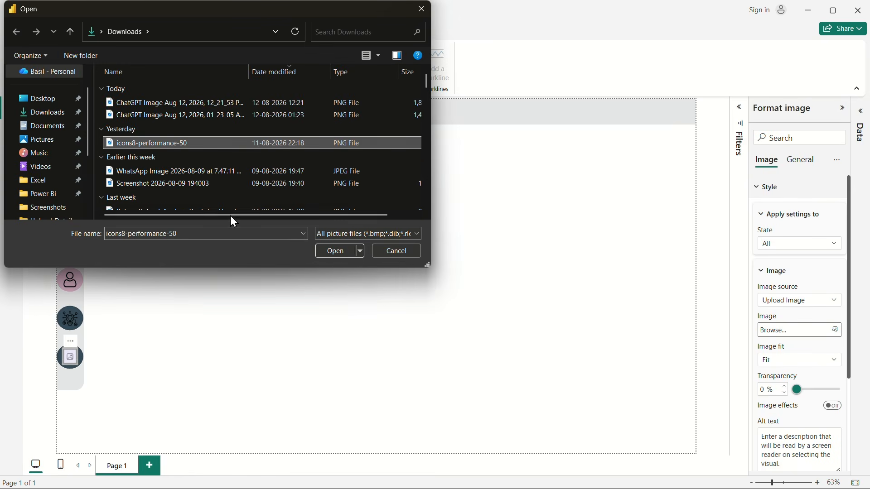
left_click(333, 256)
left_click(298, 328)
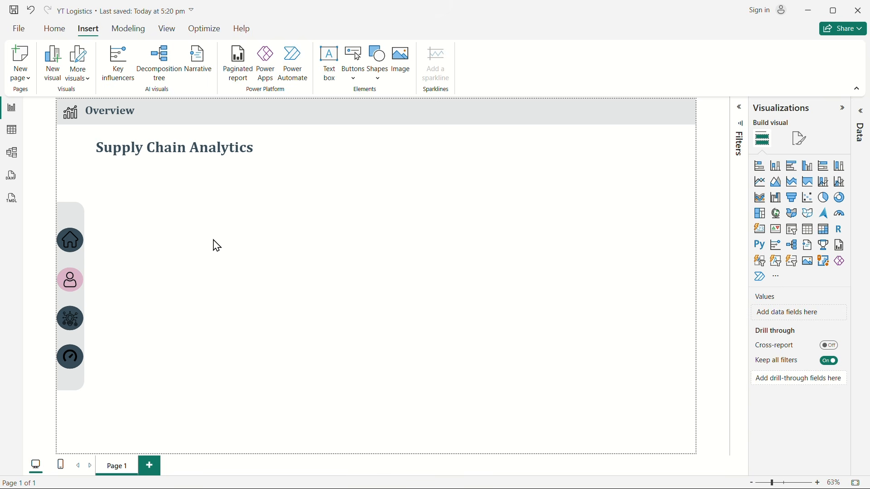
Step: Shrink the first sidebar circle behind the home icon to about 59 high and 60 wide, centered in the sidebar
left_click(80, 249)
left_click_drag(79, 248, 74, 253)
left_click(150, 267)
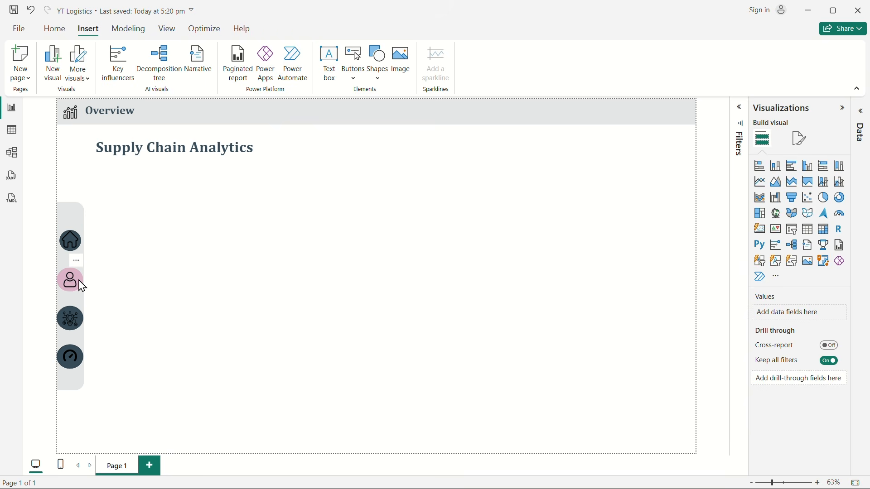
Step: Shrink the home icon slightly and center it on the reduced first circle
left_click(72, 243)
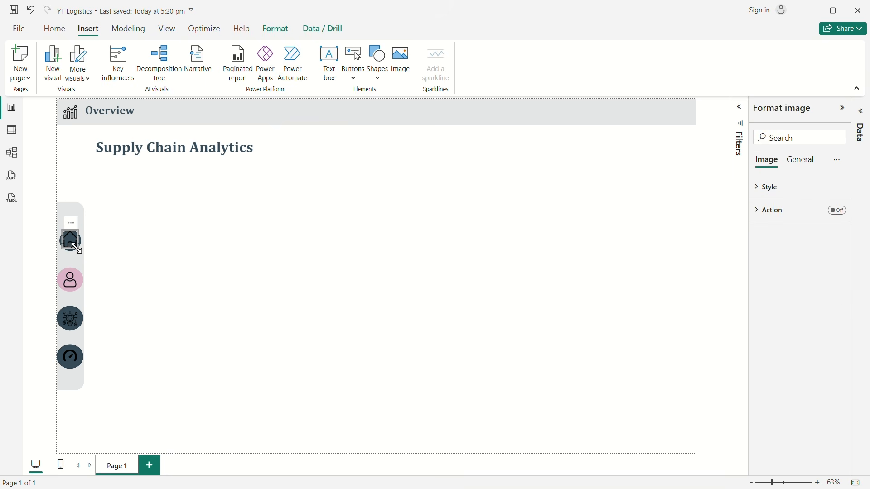
left_click_drag(75, 247, 69, 244)
key("Down")
left_click(183, 290)
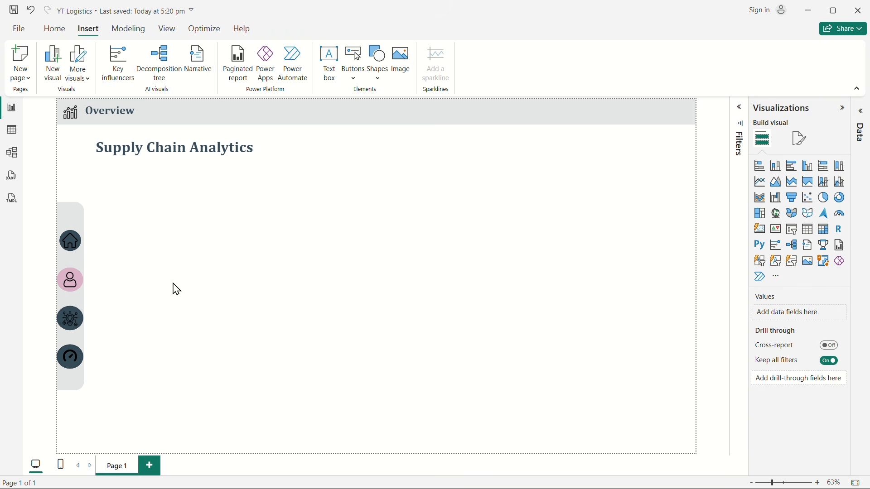
left_click(76, 247)
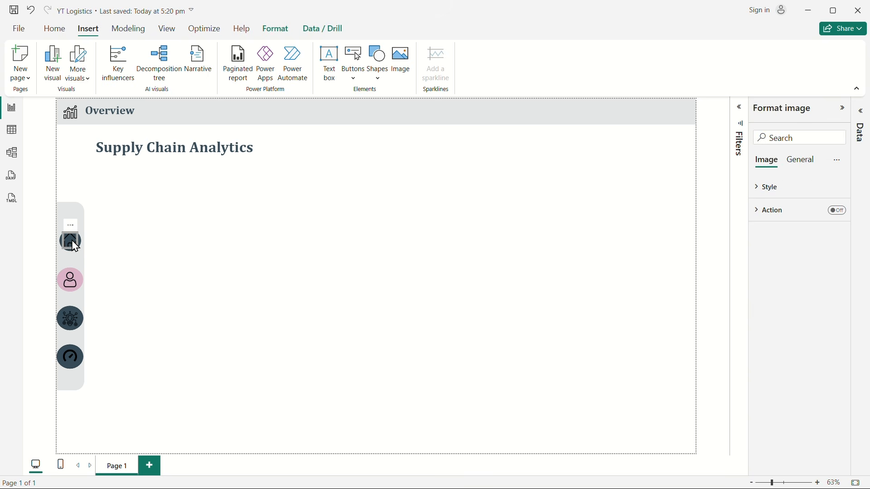
left_click(112, 263)
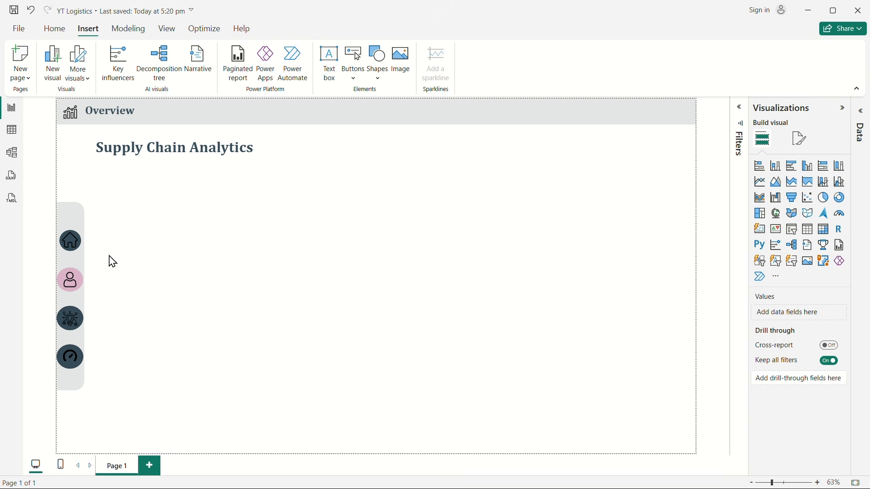
Step: Match the second, third and fourth sidebar circles to the first circle's size by setting their height to 59 and width to 60
left_click(83, 280)
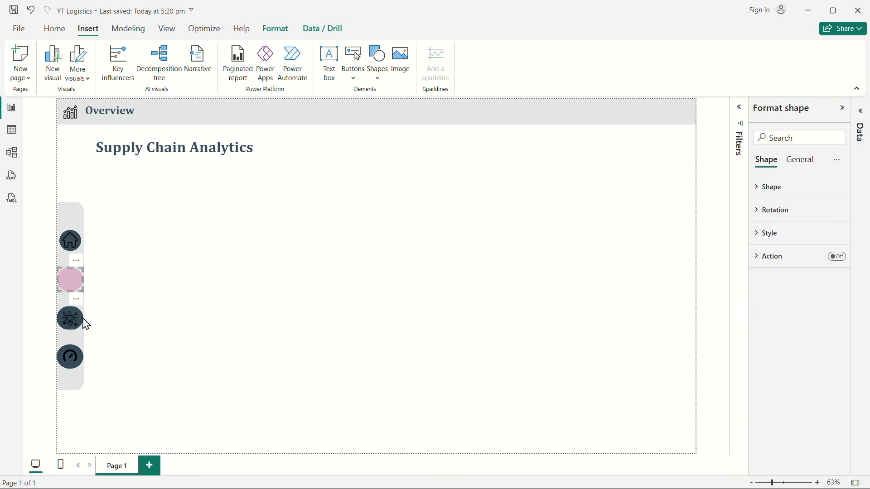
left_click(84, 323, "ctrl")
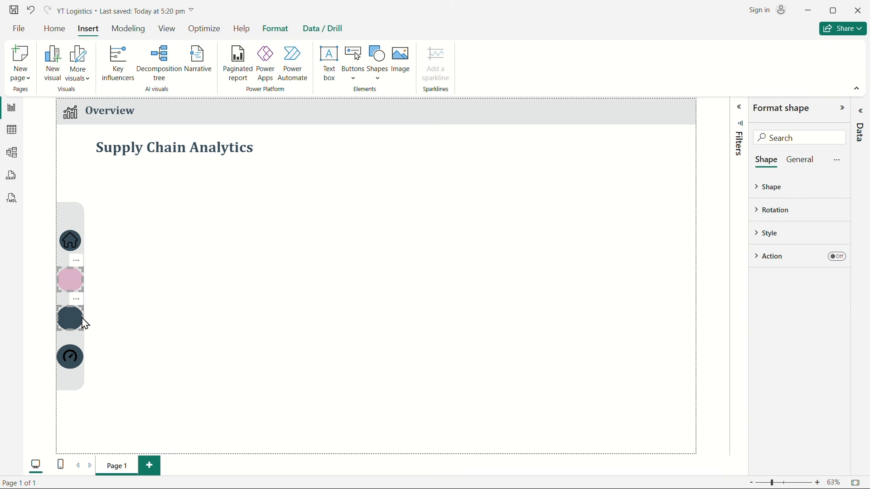
left_click(80, 245)
left_click(798, 161)
left_click(770, 188)
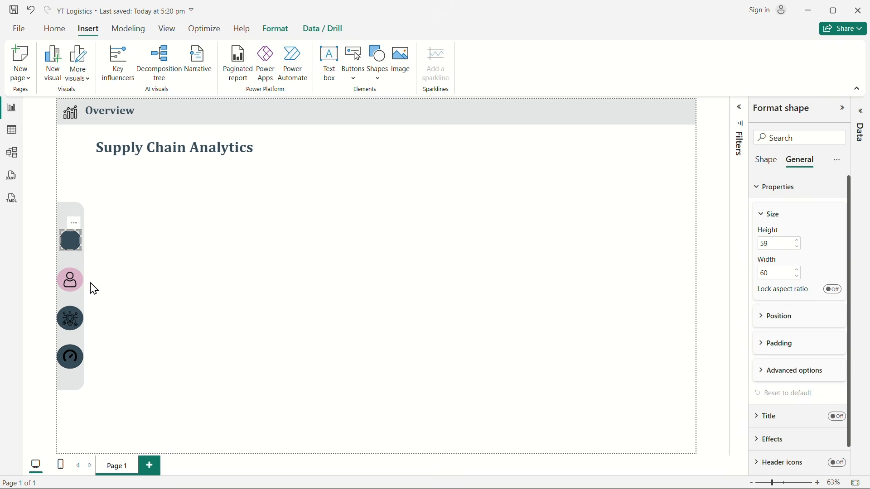
left_click(75, 280)
left_click(82, 287)
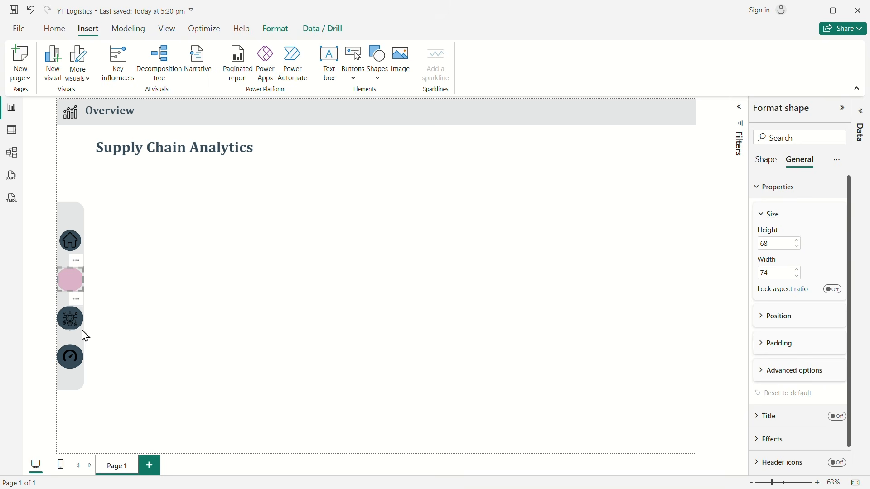
left_click(83, 329)
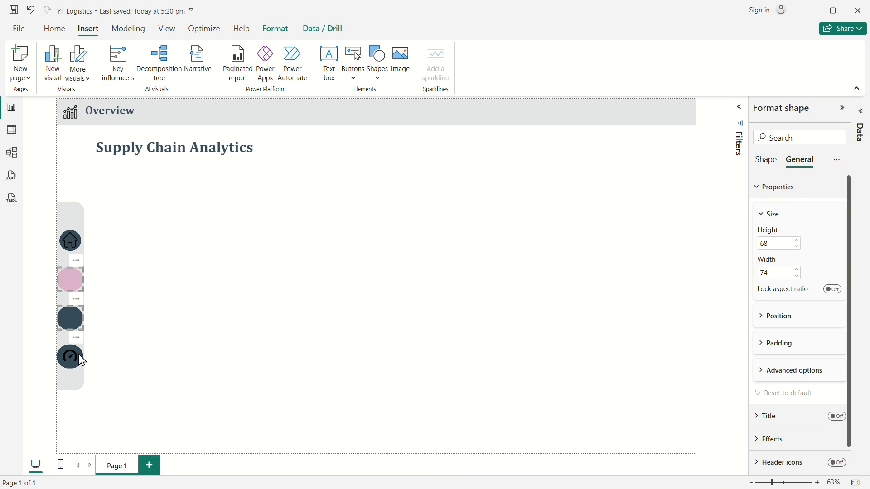
left_click(82, 361, "ctrl")
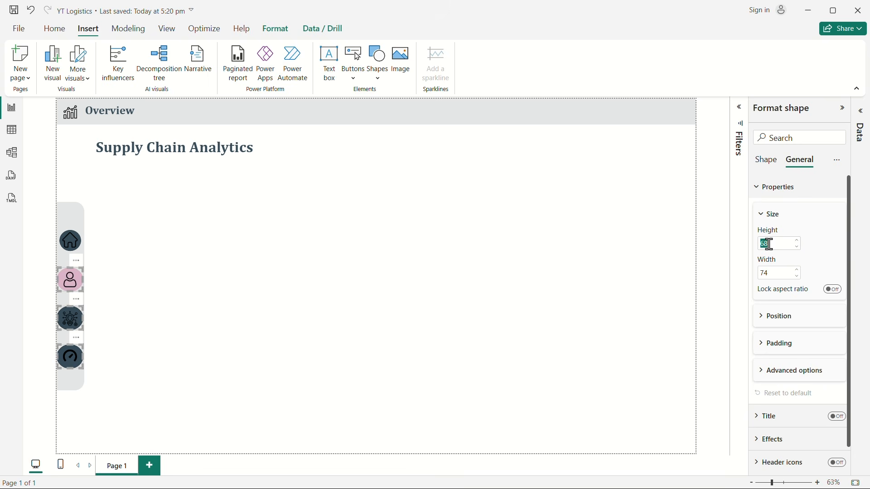
type("59")
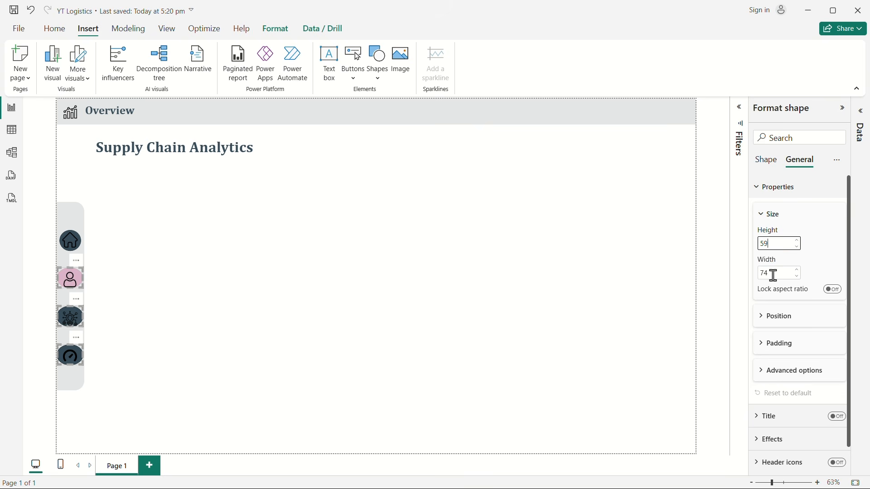
left_click(775, 276)
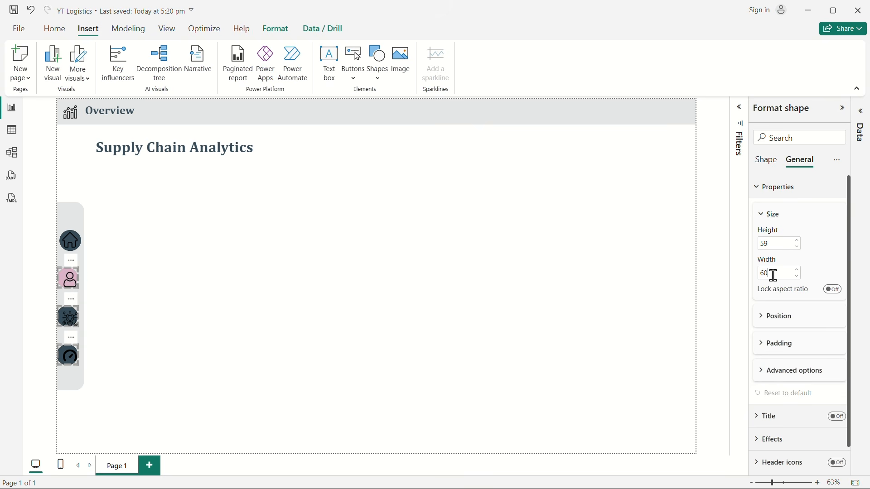
type("60")
key("Return")
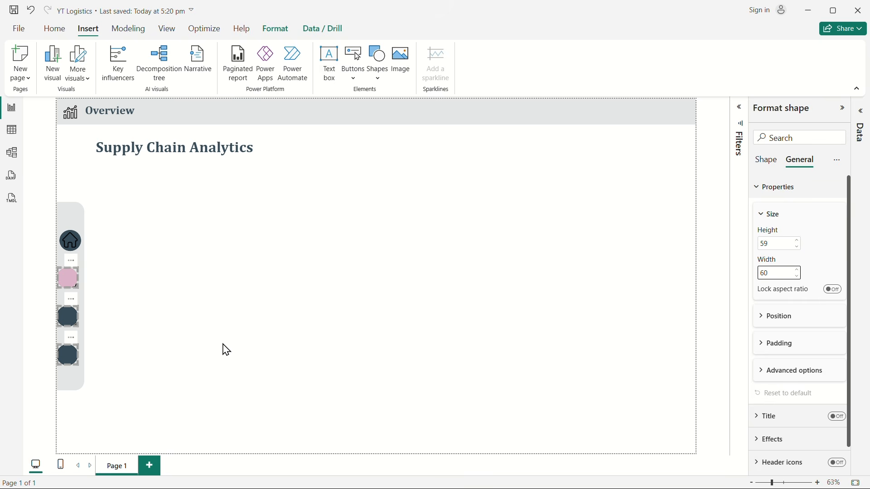
left_click(227, 350)
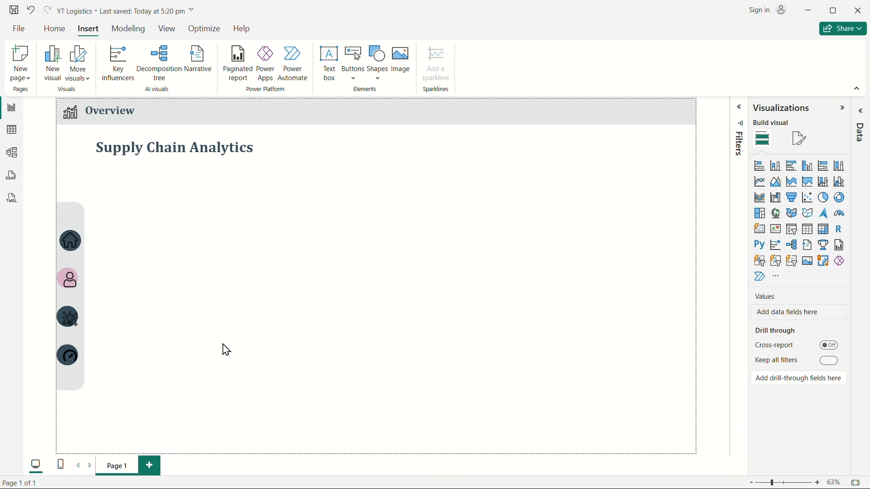
Step: Shift the lower three circles together to the right so they line up under the first circle
left_click_drag(114, 374, 31, 265)
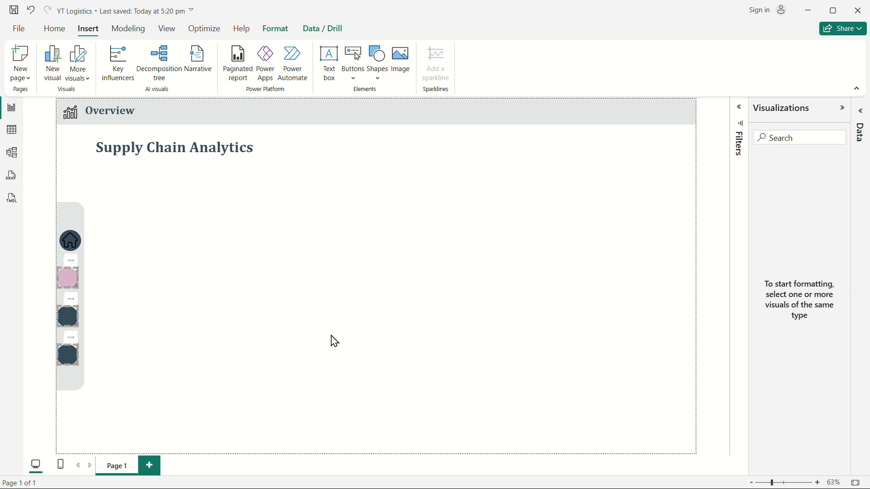
key("Right")
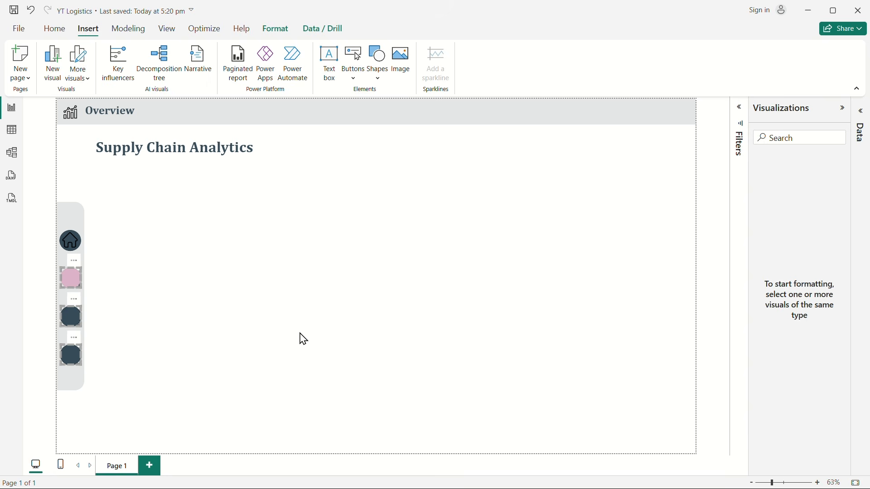
left_click(304, 339)
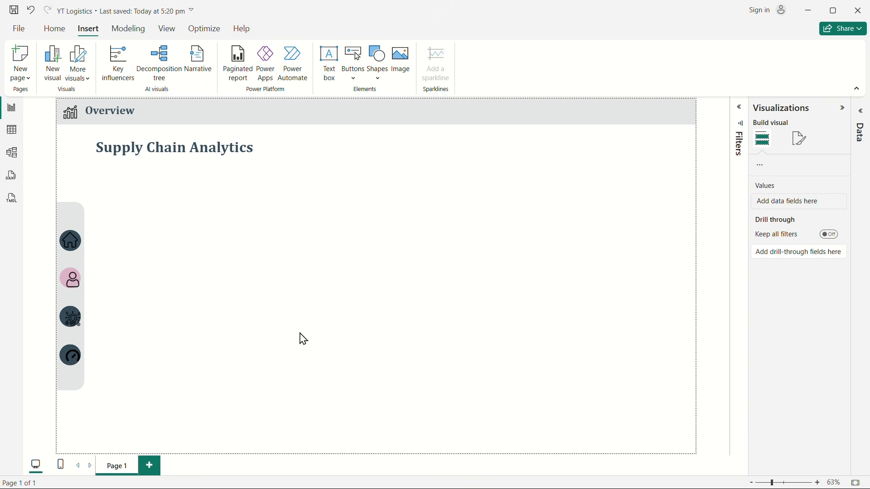
Step: Shrink the user icon slightly and nudge it up and left until it is centered on the pink circle
left_click(73, 280)
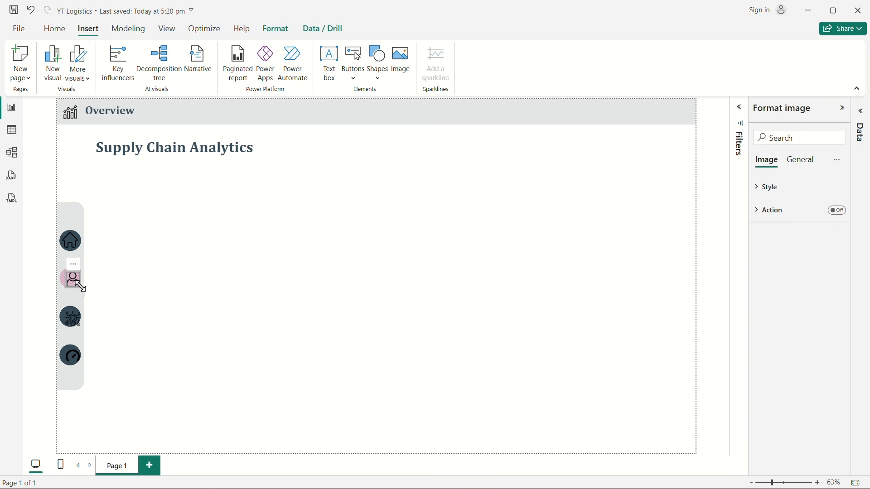
left_click_drag(80, 287, 78, 289)
key("Up")
key("Up")
key("Up")
key("Up")
key("Left")
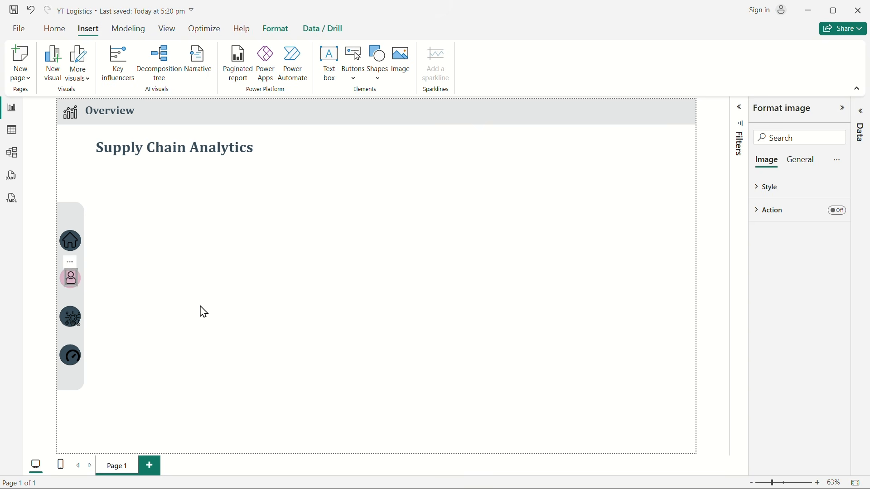
key("Left")
key("Left")
key("Left")
key("Left")
key("Right")
key("Right")
Step: Nudge the deep-learning icon up and left onto the center of the third circle
left_click(76, 326)
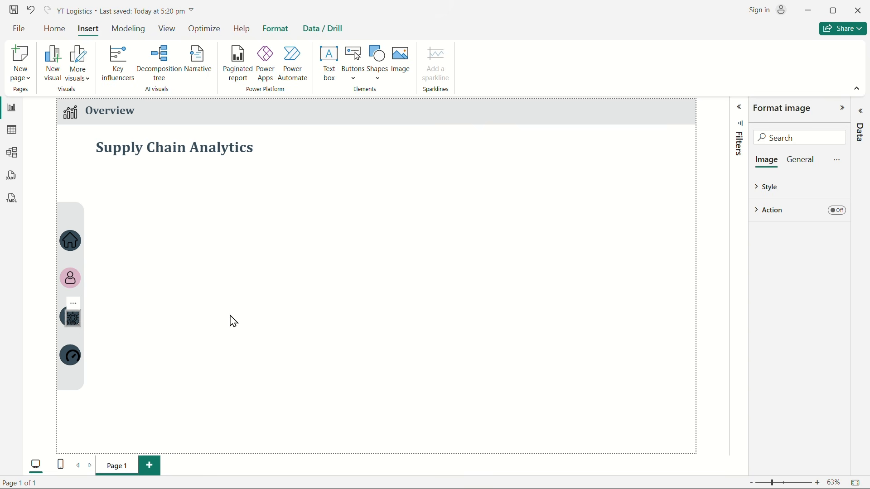
key("Up")
key("Up")
key("Up")
key("Left")
key("Left")
key("Left")
key("Left")
key("Left")
key("Left")
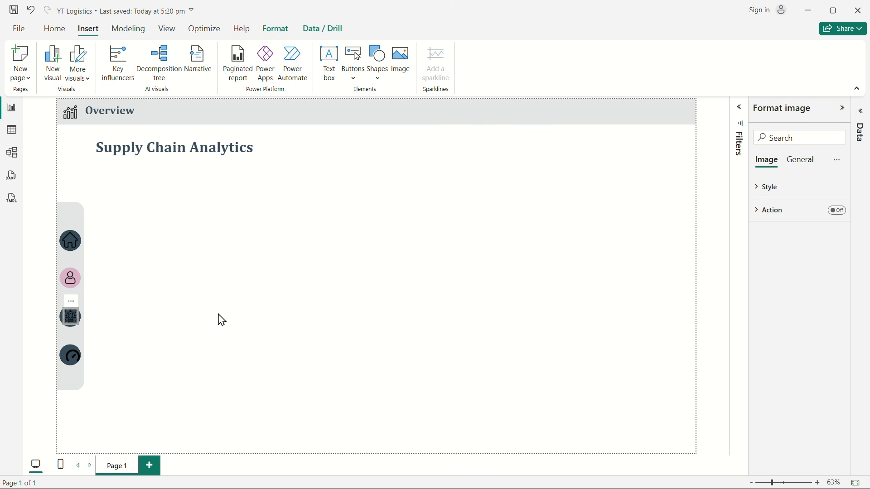
left_click(220, 317)
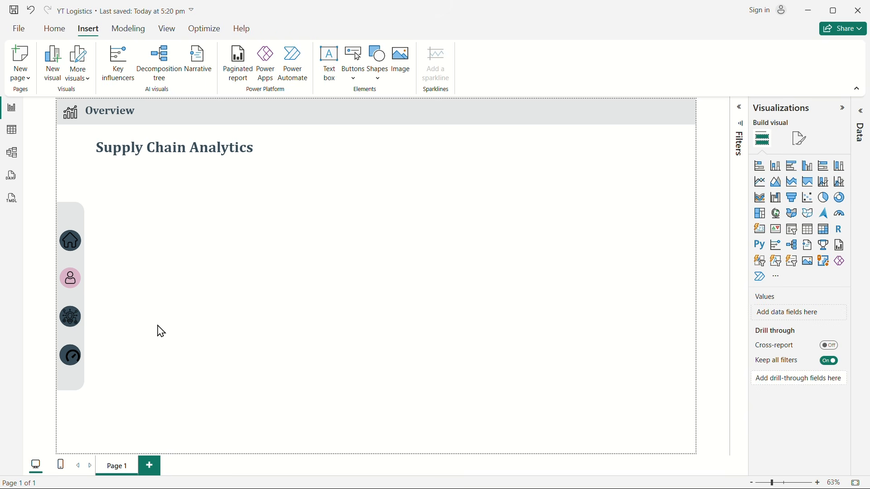
Step: Make the deep-learning icon smaller and shift it right to re-center it on the third circle
left_click(72, 322)
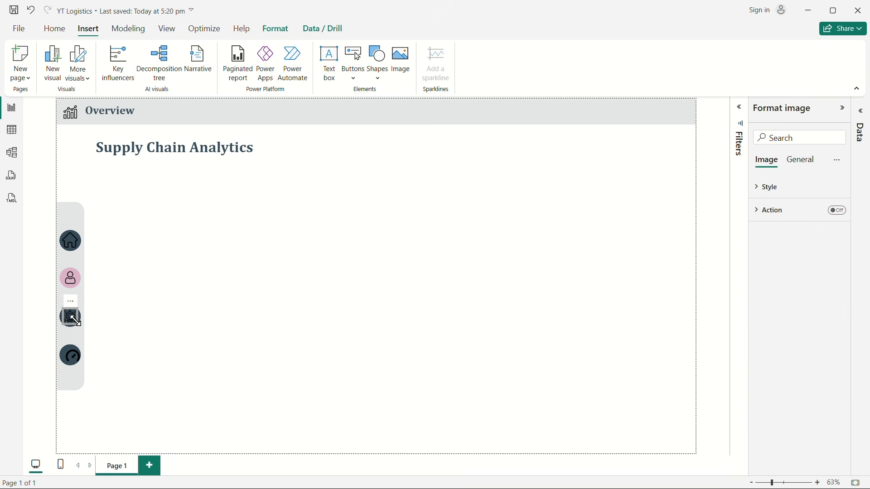
left_click_drag(75, 323, 73, 323)
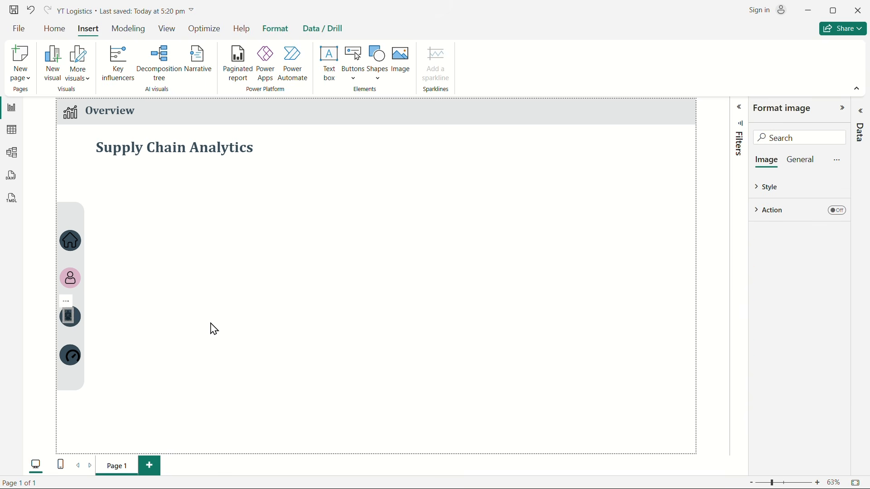
key("Right")
key("Right")
key("Right")
key("Right")
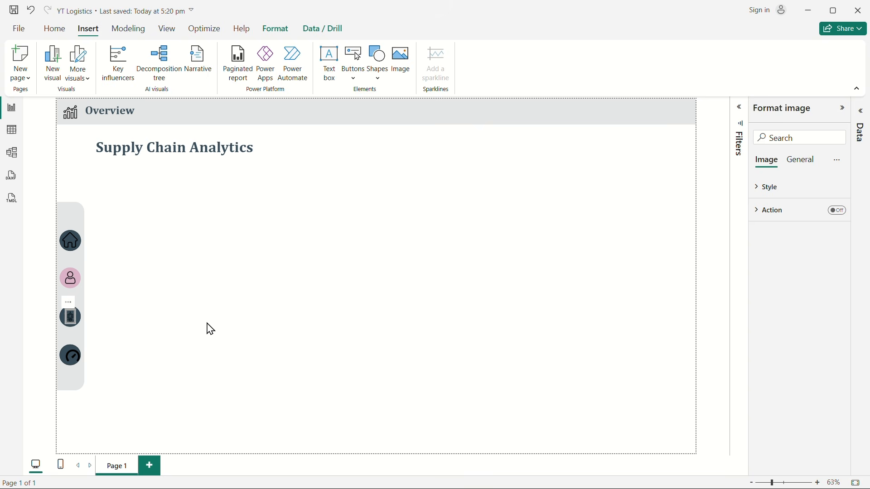
Step: Nudge the gauge icon left and up onto the center of the fourth circle
left_click(72, 354)
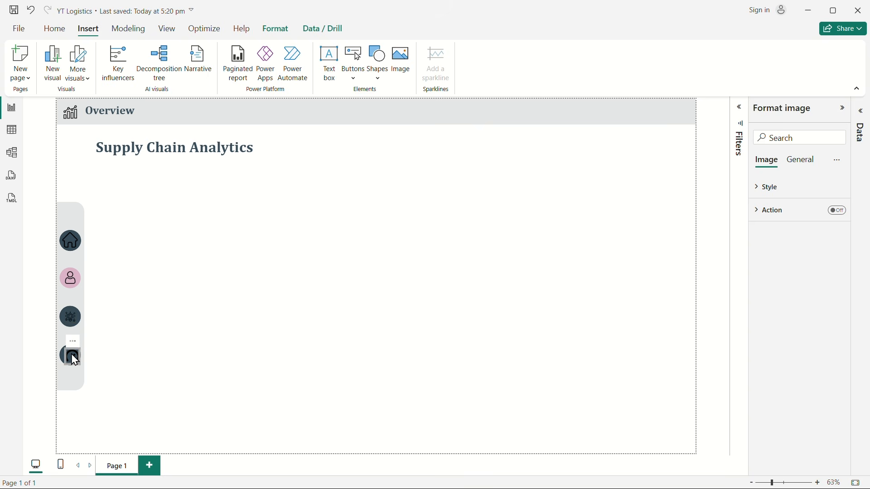
key("Left")
key("Up")
key("Up")
left_click(263, 401)
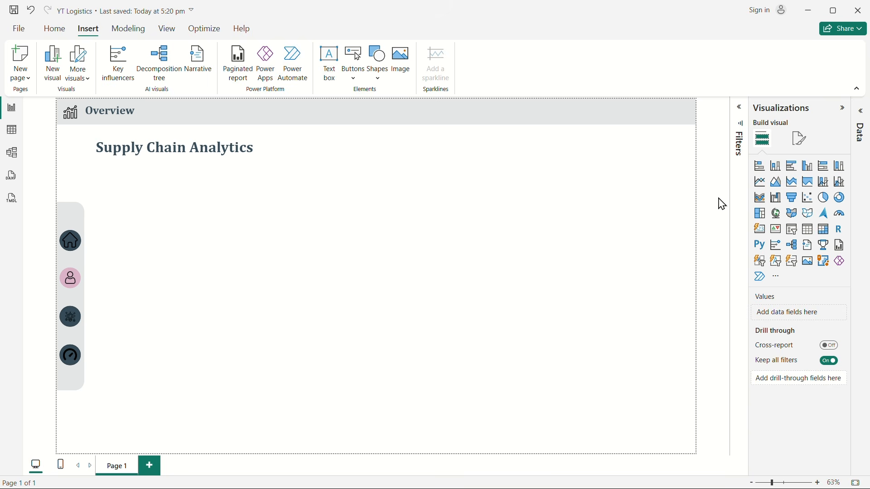
Step: Add a new calculated table in the table view and enter "1st page measures= ADDCOLUMNS(" as its definition
left_click(846, 107)
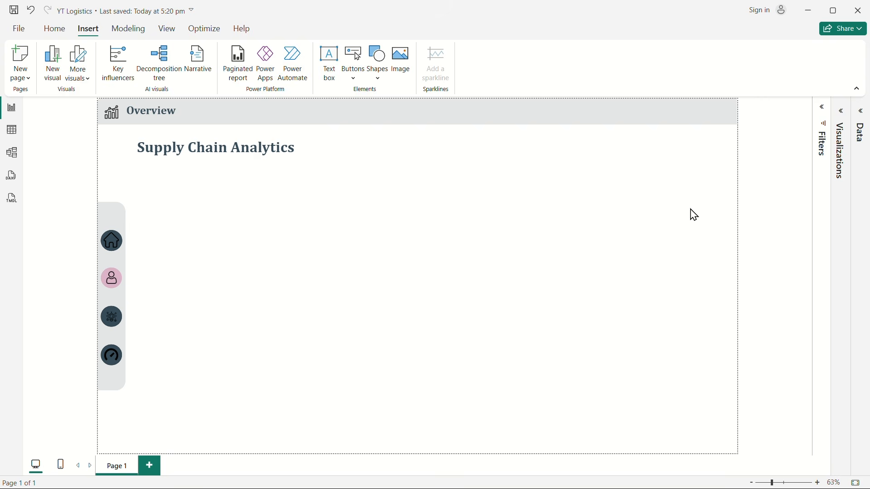
left_click(862, 113)
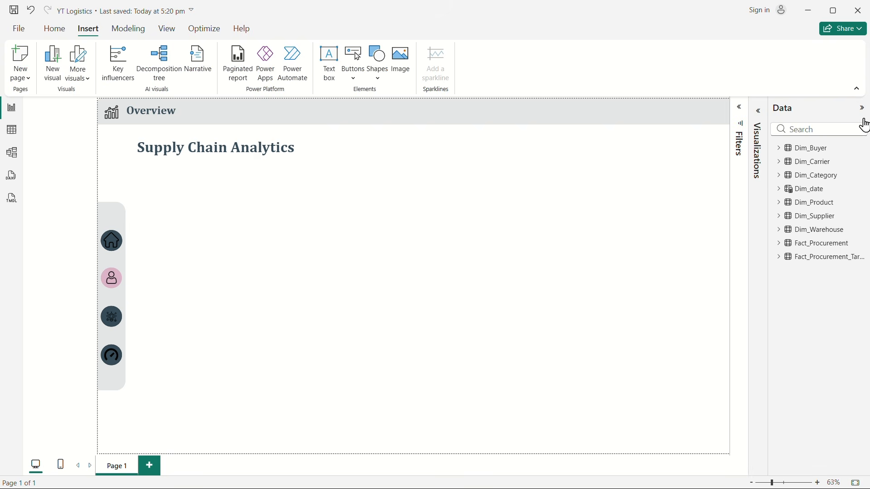
left_click(11, 132)
left_click(270, 64)
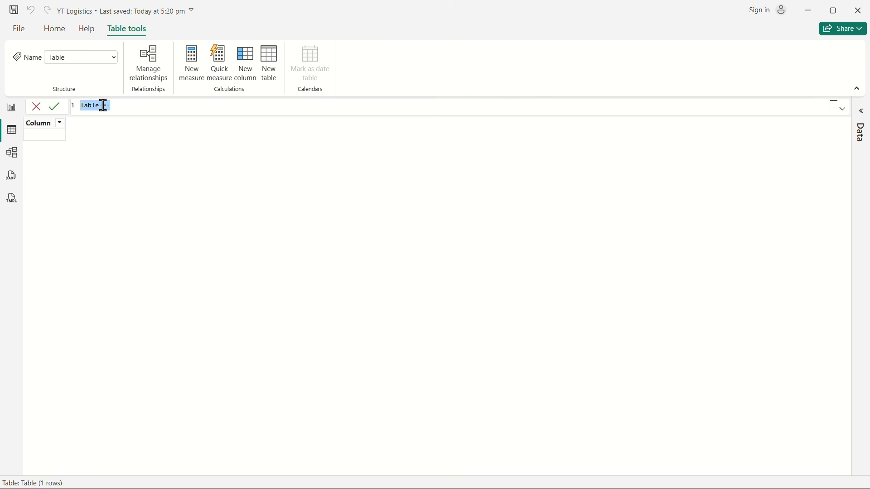
type("!s")
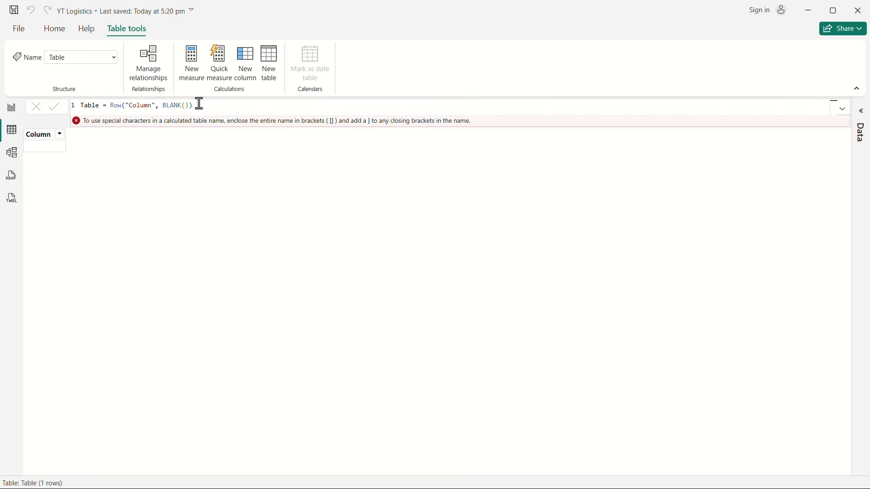
left_click_drag(199, 104, 45, 106)
type("1st page measures")
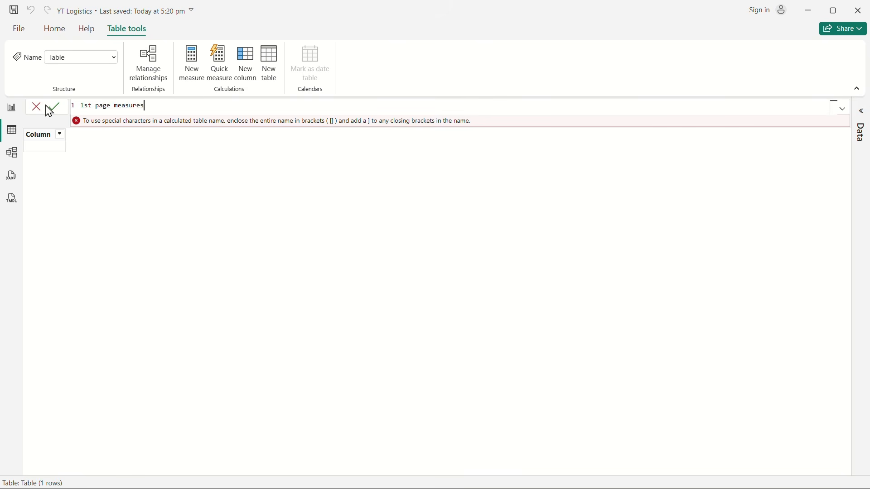
type("= ADDCOLUMNS(")
Step: Remove the ADDCOLUMNS call so the definition reads only "1st page measures=" and commit the table
key("BackSpace")
key("BackSpace")
key("BackSpace")
key("BackSpace")
key("BackSpace")
key("BackSpace")
key("BackSpace")
key("BackSpace")
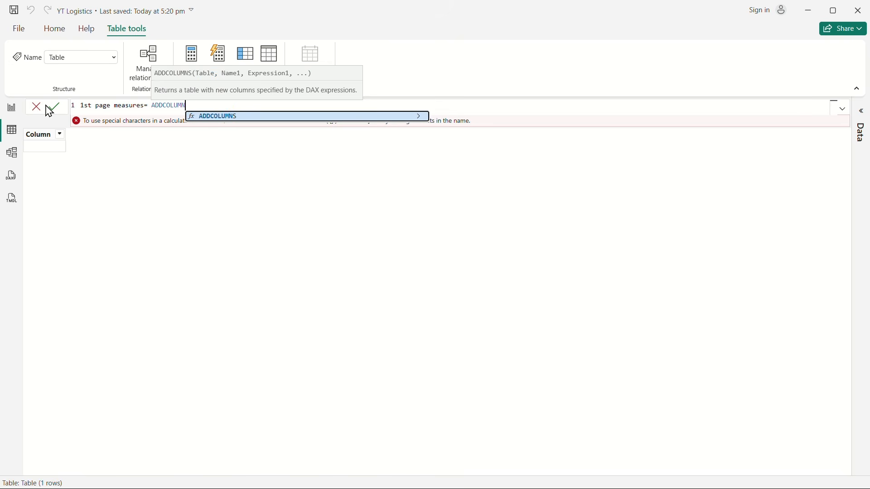
key("BackSpace")
key("BackSpace")
key("BackSpace")
key("Return")
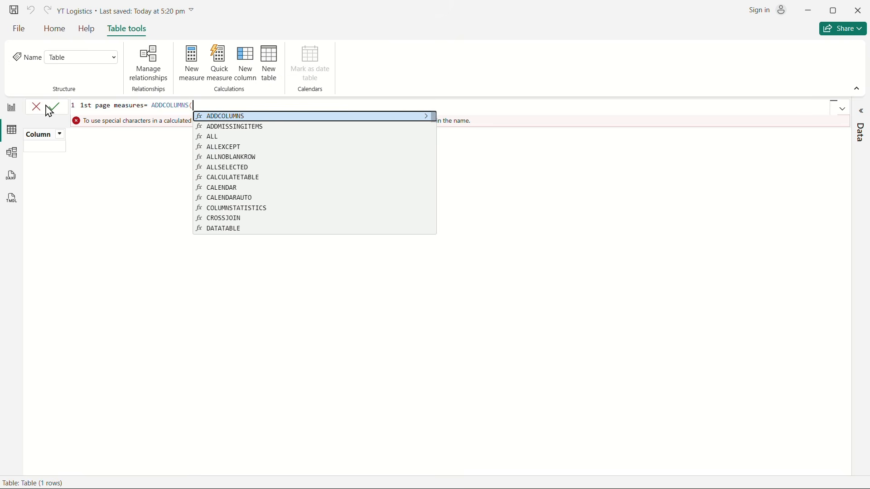
key("BackSpace")
key("BackSpace")
key("BackSpace")
key("BackSpace")
key("BackSpace")
key("BackSpace")
key("BackSpace")
key("BackSpace")
key("BackSpace")
key("BackSpace")
key("BackSpace")
key("BackSpace")
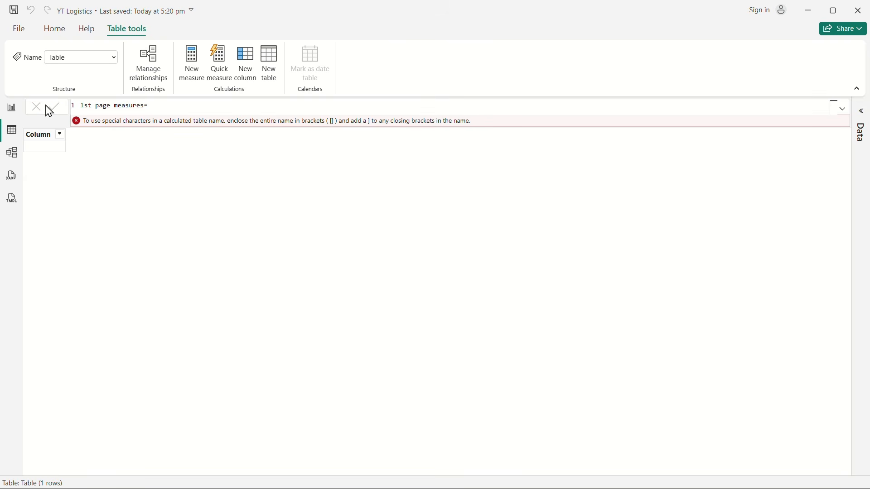
left_click(50, 109)
Step: Return to the report view, expand the 1st page measures table and select its Column field
left_click(13, 109)
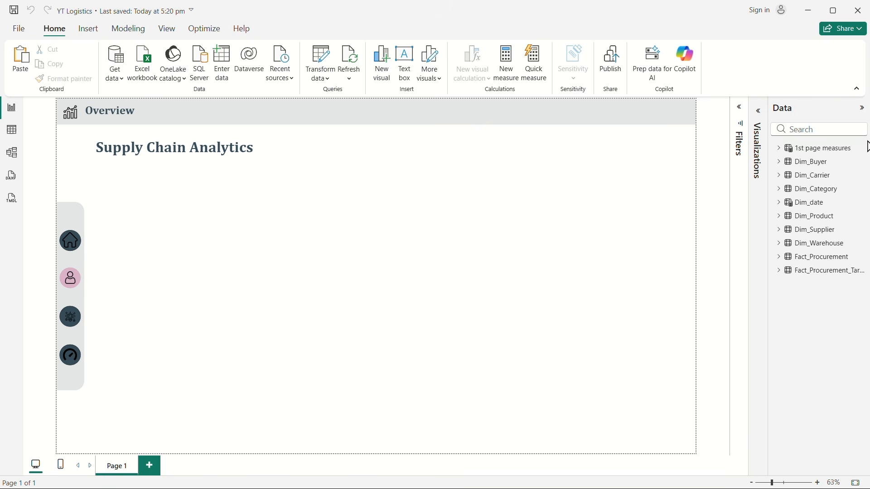
left_click(779, 148)
left_click(824, 164)
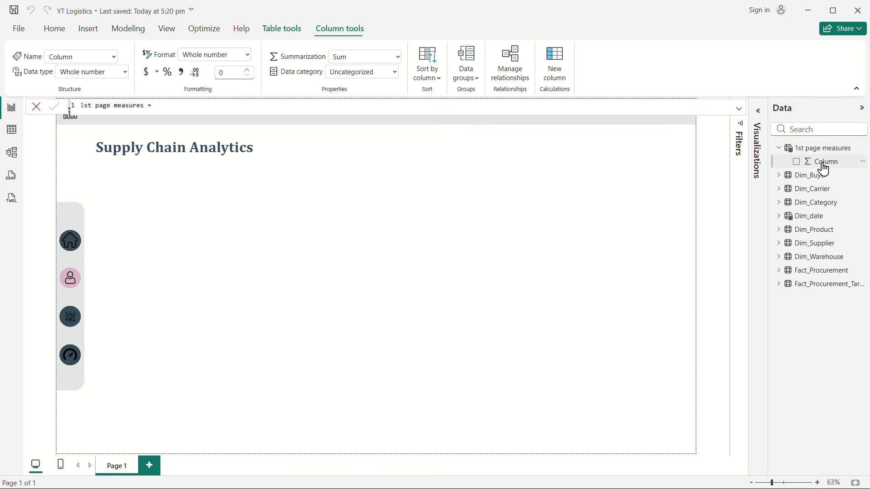
Step: In the model view, assign the Column field of 1st page measures to a display folder named Kpis
left_click(12, 155)
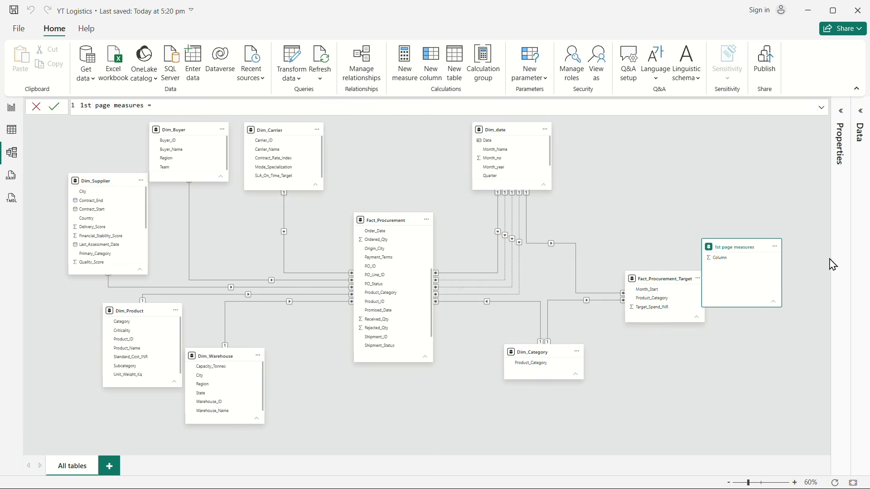
left_click(841, 111)
left_click(860, 113)
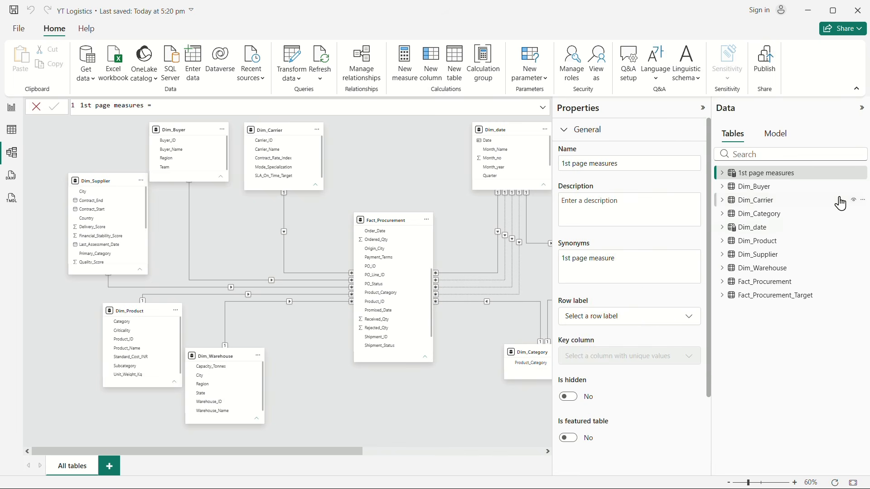
left_click(729, 173)
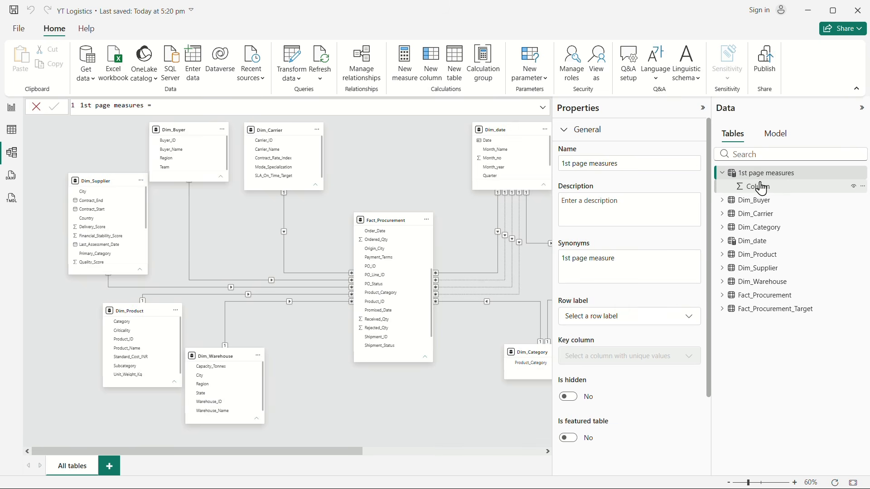
left_click(761, 187)
left_click(608, 316)
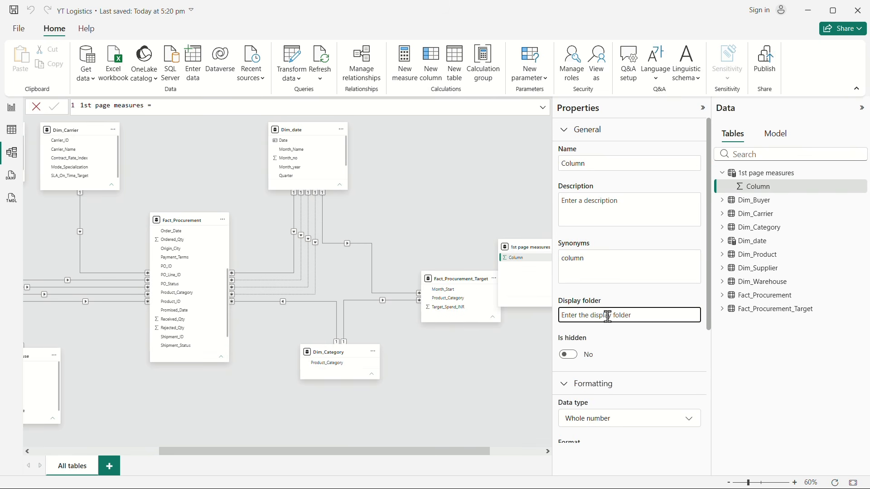
type("Kpis")
key("Return")
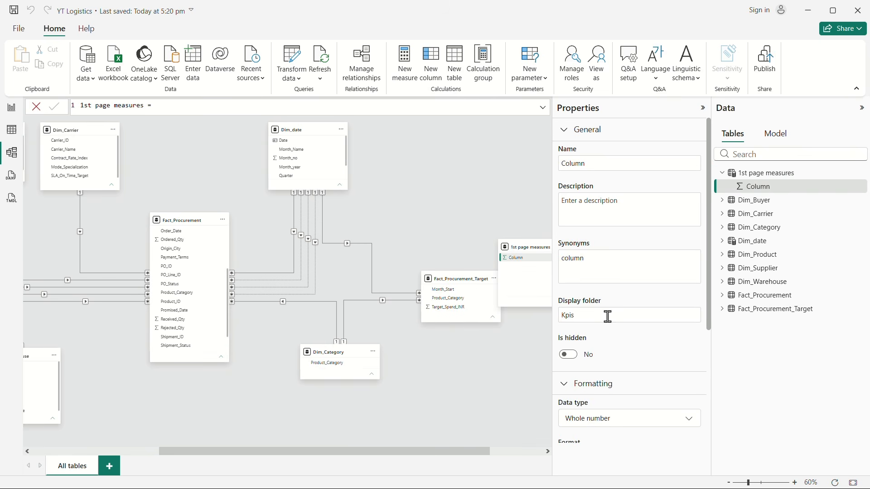
Step: Go back to the report view and select the Kpis folder in the 1st page measures table
left_click(6, 109)
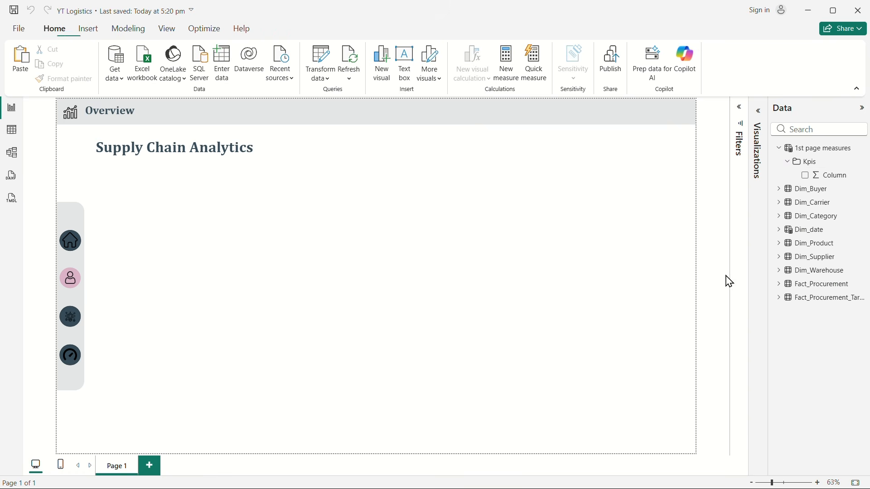
right_click(802, 165)
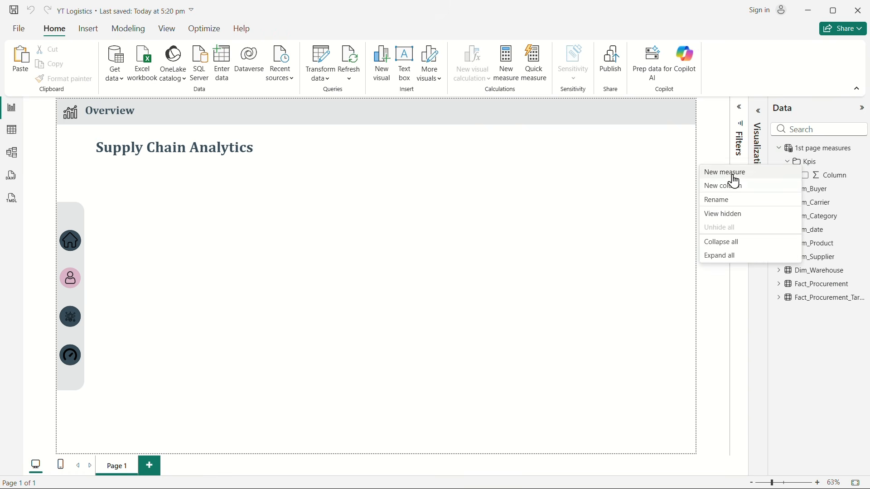
left_click(811, 164)
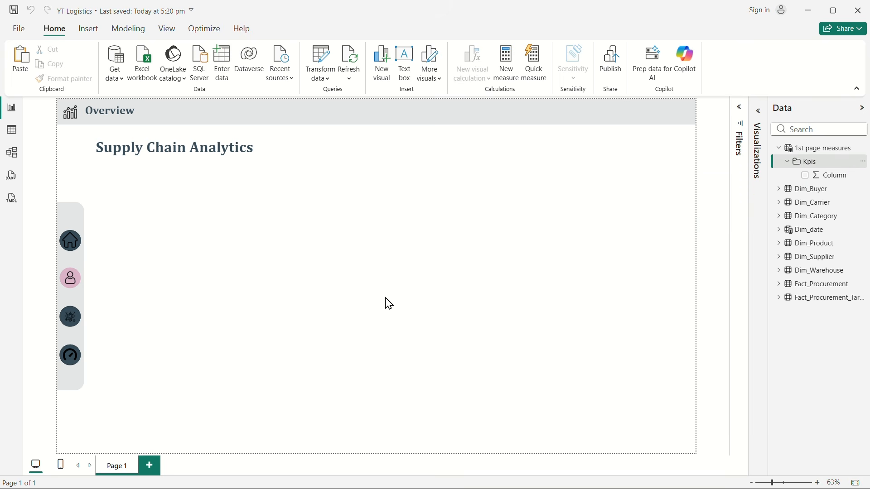
Step: Open the Supply_Chain_Client_Problem_Glossary_Presentation file from the Downloads folder in PowerPoint
key("super+Tab")
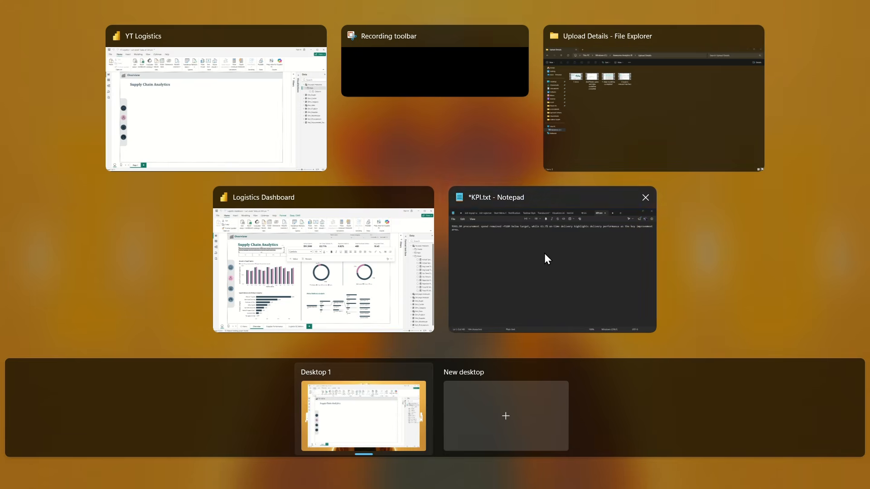
left_click(621, 99)
left_click(35, 150)
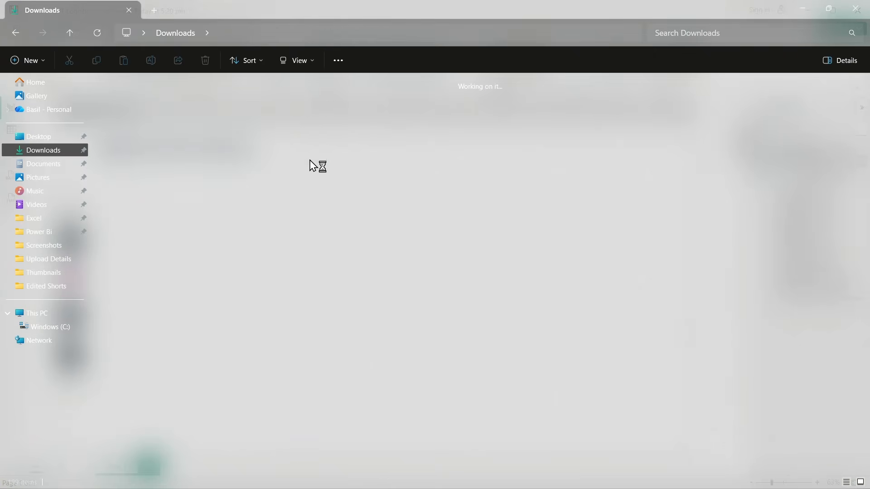
left_click(209, 114)
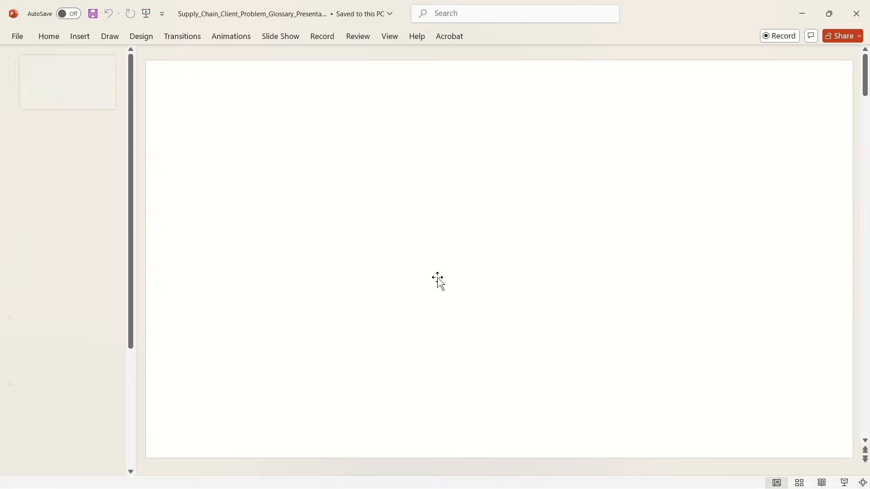
Step: Review the "Why this dashboard is needed" and "Core business problems to solve" slides, and switch back to the YT Logistics report in Power BI
left_click(59, 145)
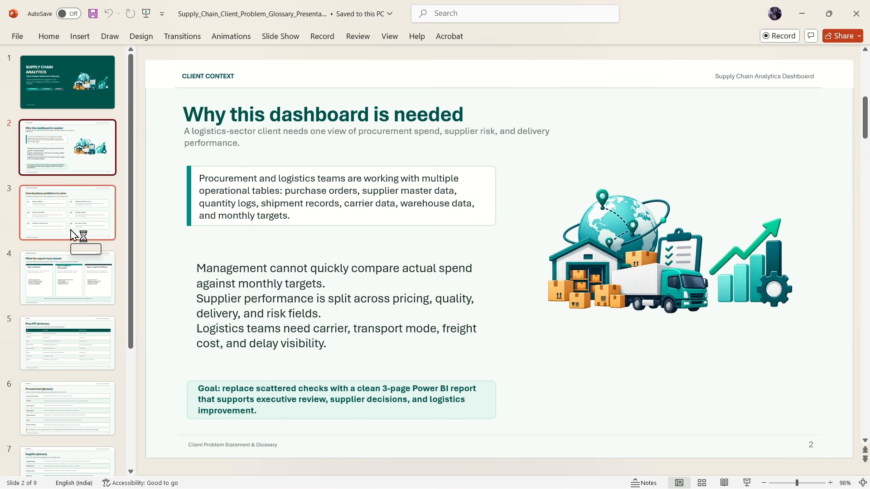
left_click(81, 226)
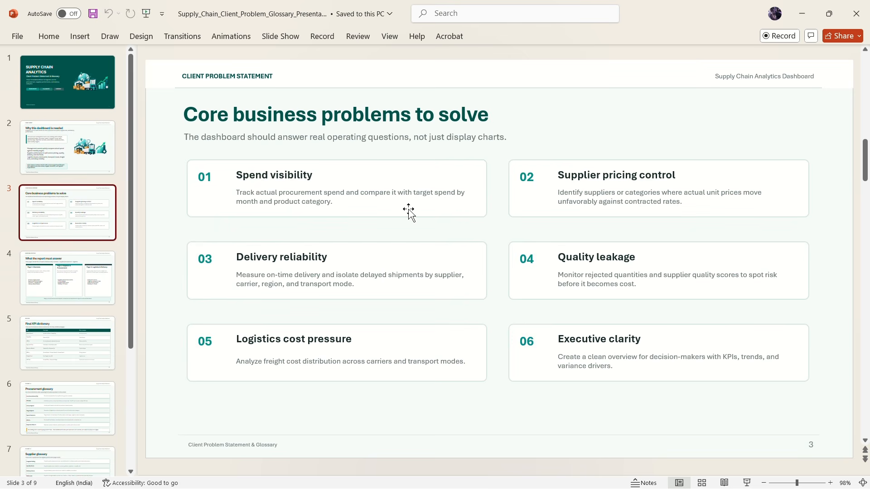
key("super+Tab")
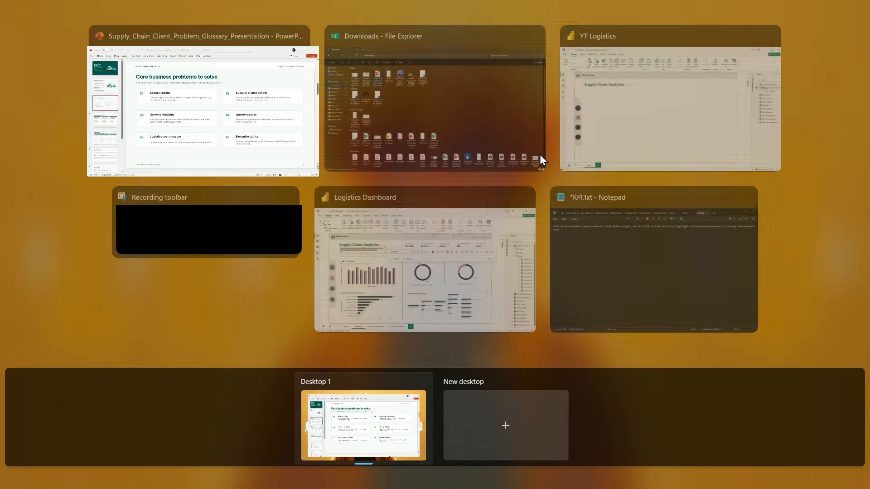
left_click(577, 119)
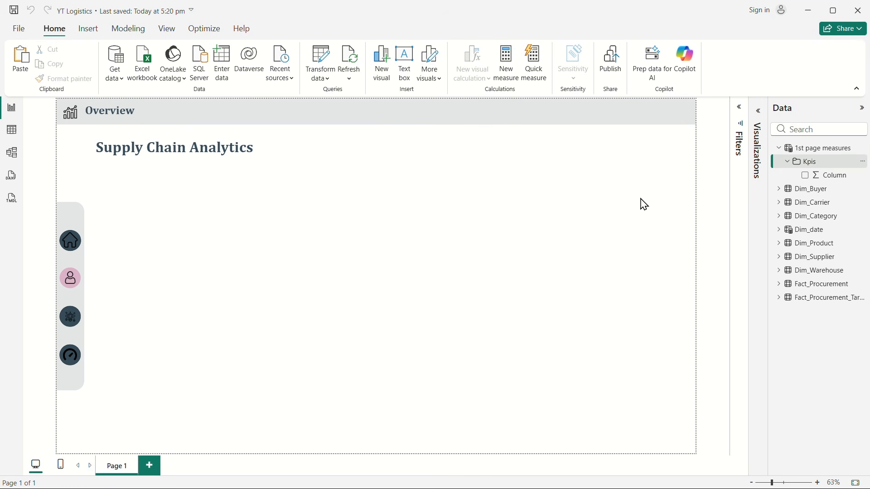
Step: Examine the Fact_Procurement table's actual unit price and quantity columns in the table view
right_click(806, 162)
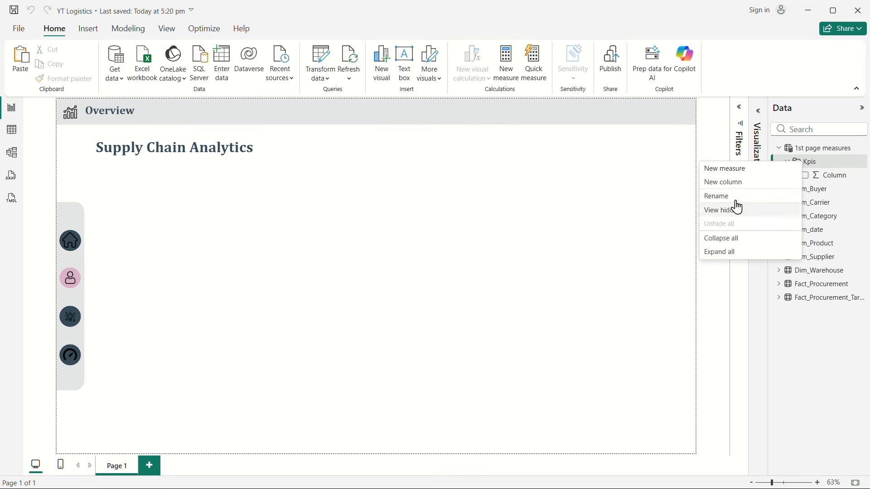
left_click(12, 131)
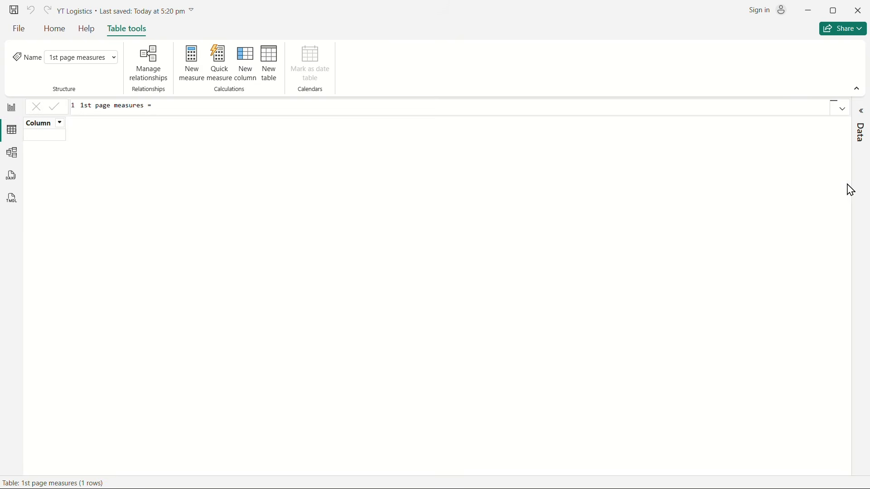
left_click(858, 107)
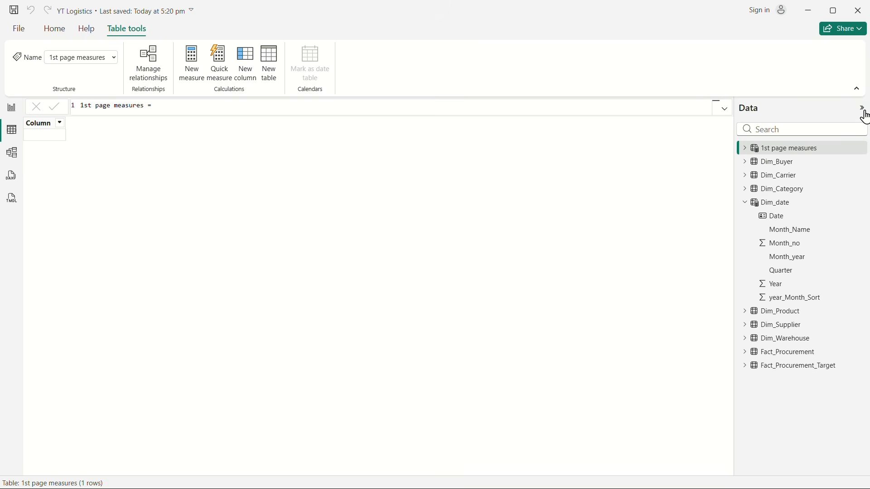
left_click(787, 356)
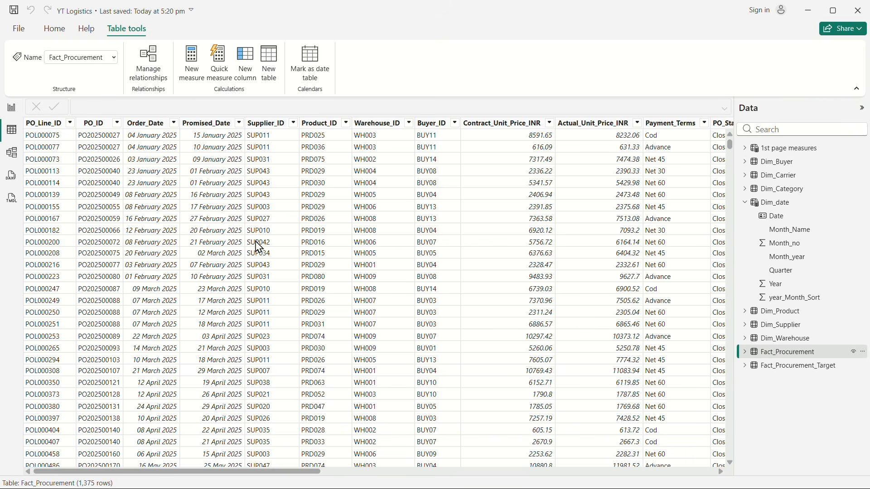
scroll(399, 259, "right", 2)
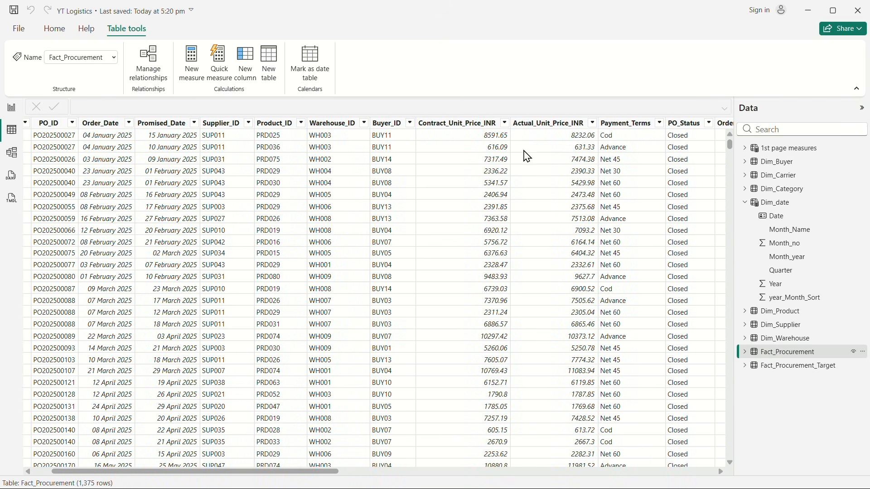
left_click(550, 125)
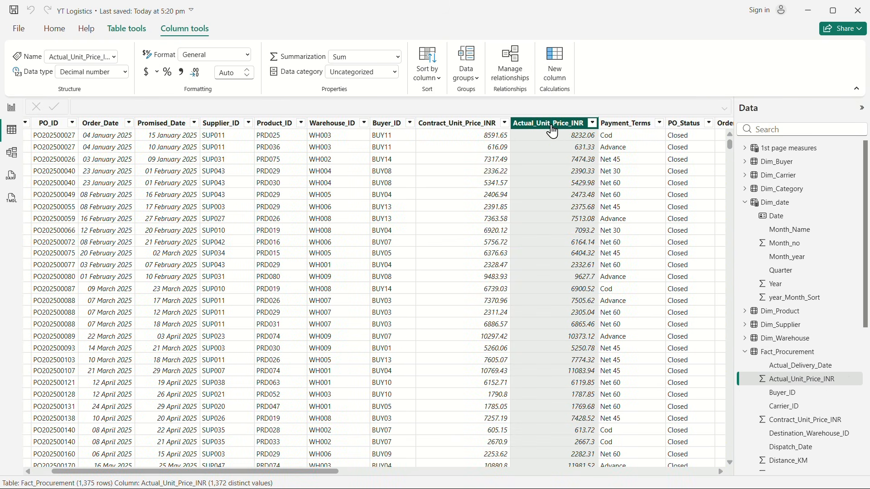
scroll(558, 149, "right", 4)
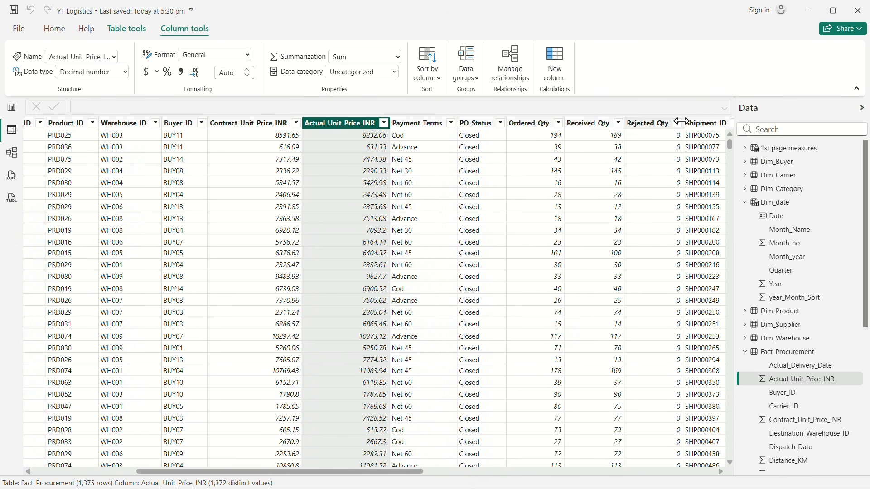
scroll(489, 229, "right", 1)
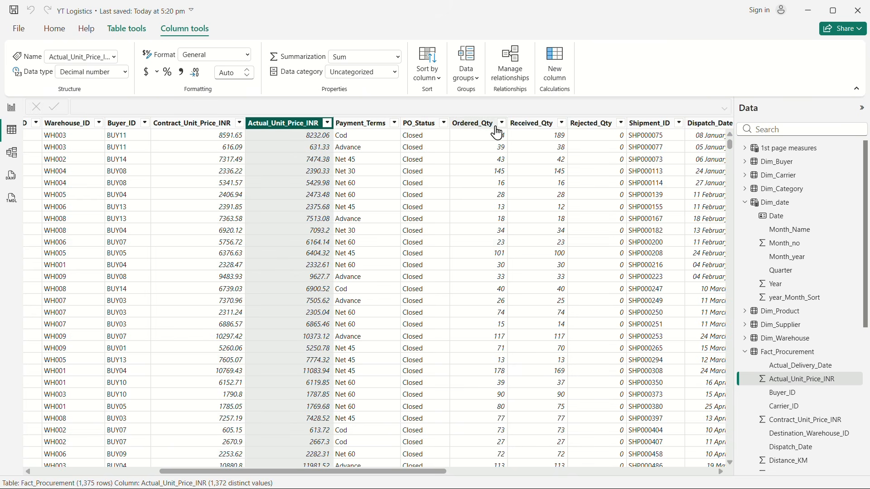
Step: Create a new measure in the Kpis folder from the report view and name it "Actual Procurement spend"
left_click(11, 107)
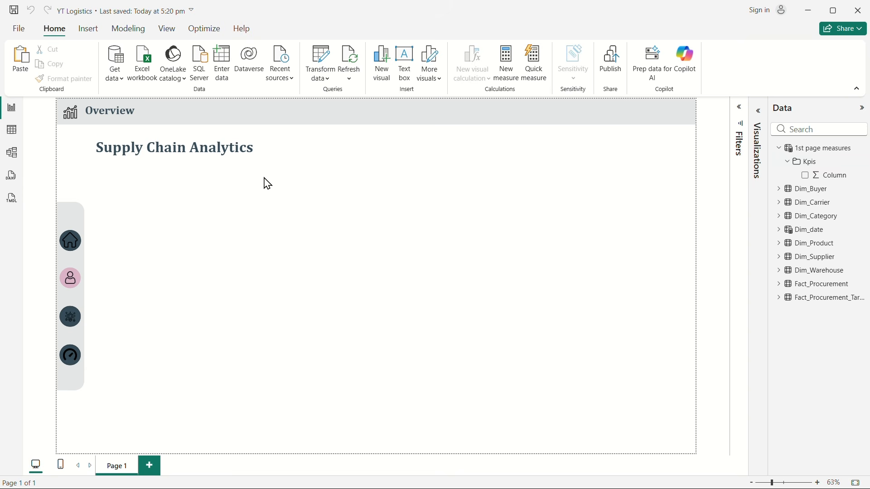
right_click(808, 162)
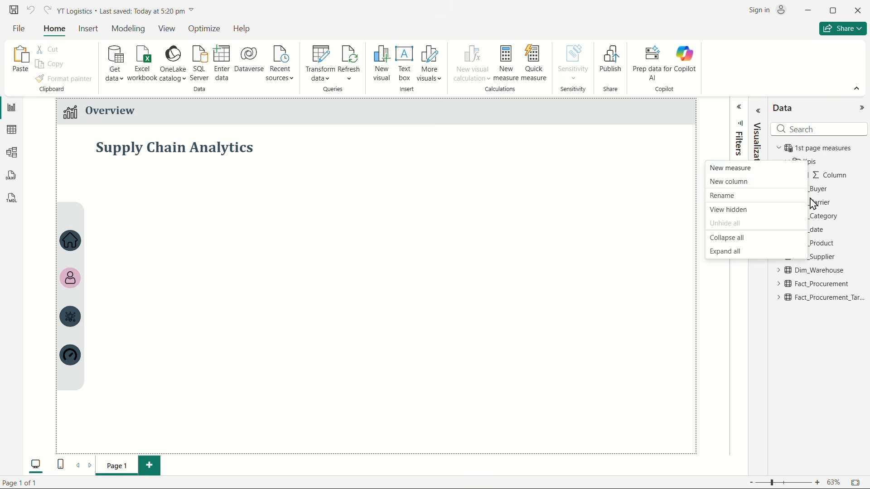
left_click(728, 169)
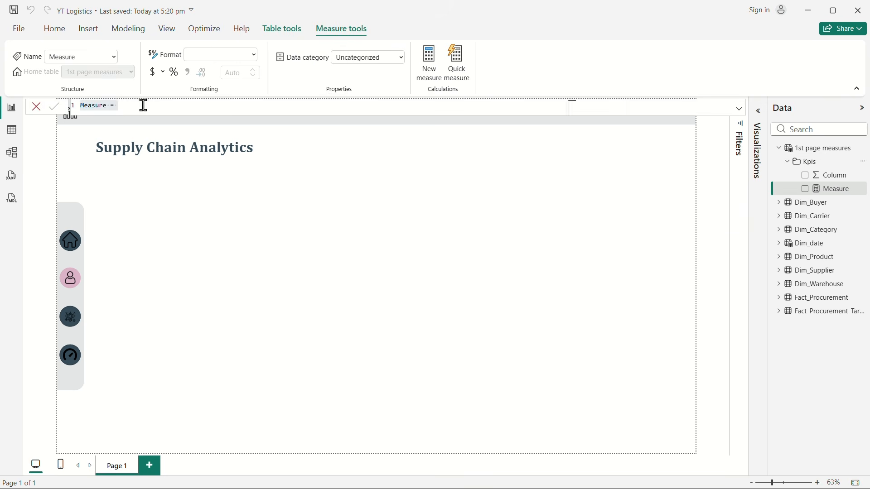
double_click(87, 105)
type("Actual Proc")
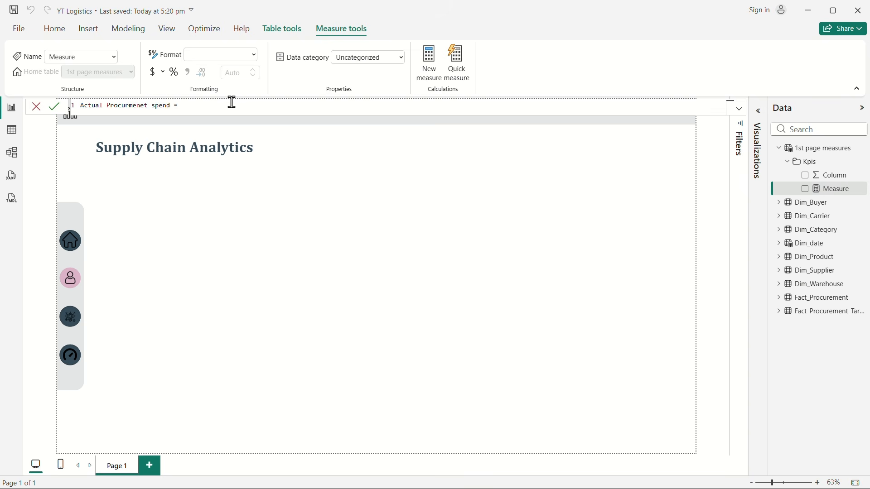
double_click(130, 106)
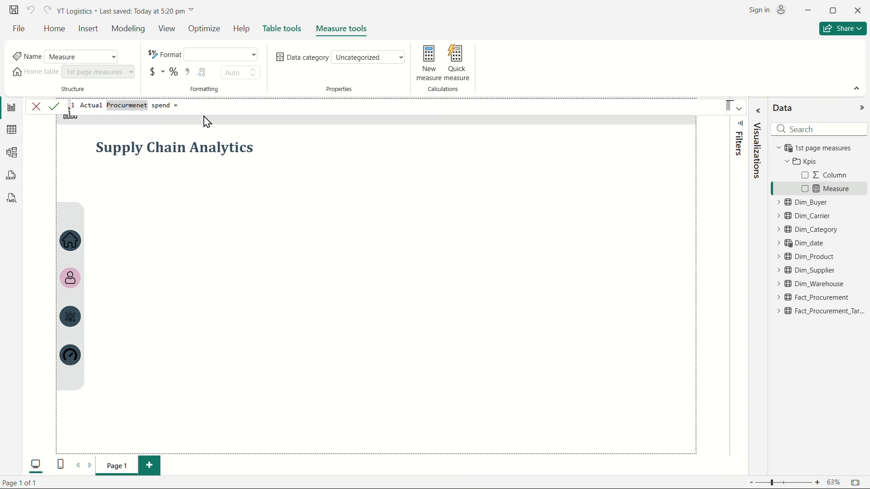
type("e")
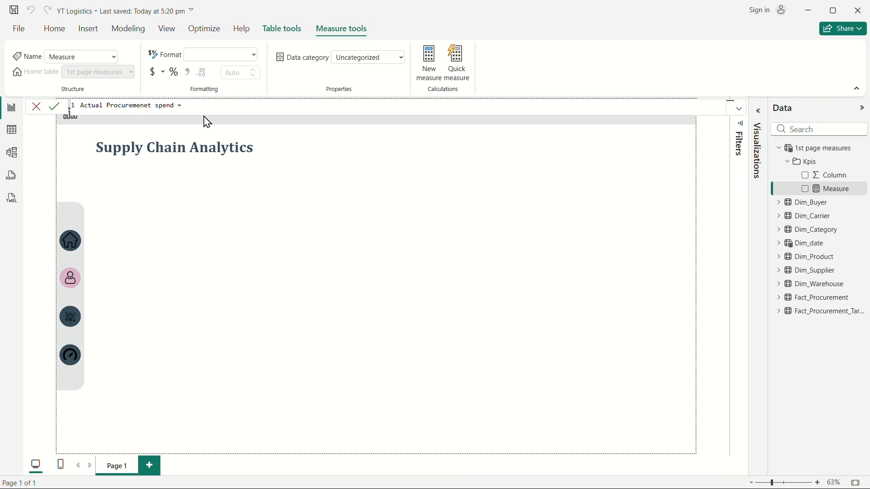
double_click(146, 106)
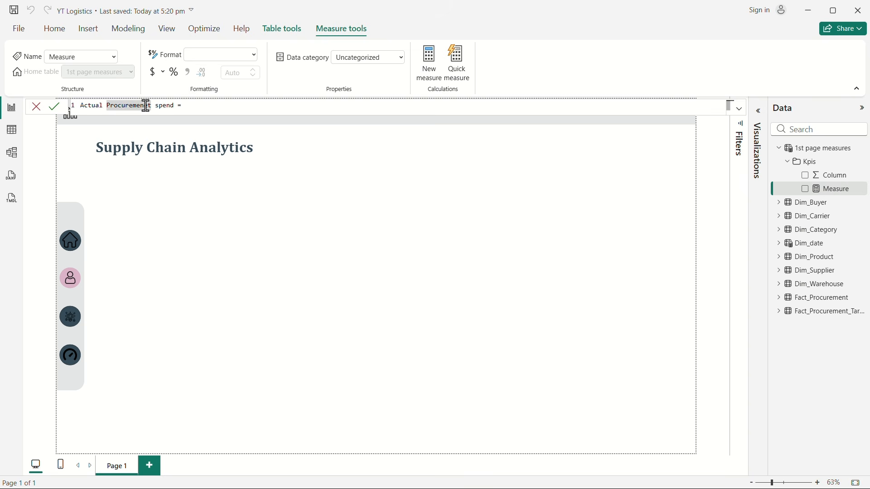
left_click(148, 106)
key("BackSpace")
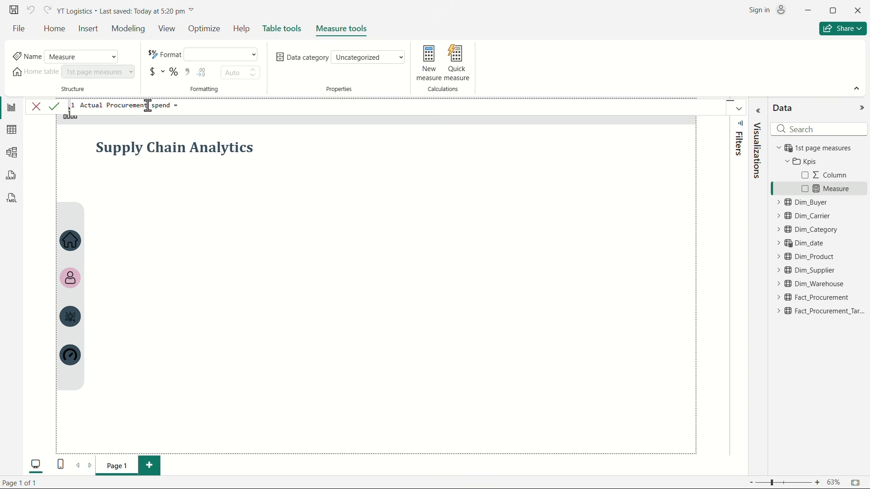
left_click(208, 101)
left_click(189, 107)
Step: Start the measure's formula on a new line with SUMX and set Fact_Procurement as its table argument
key("shift+Return")
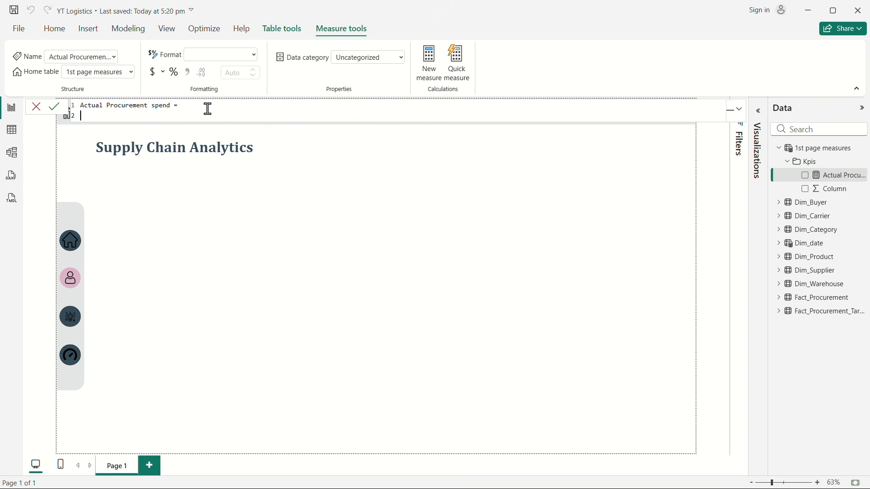
type("SUM(")
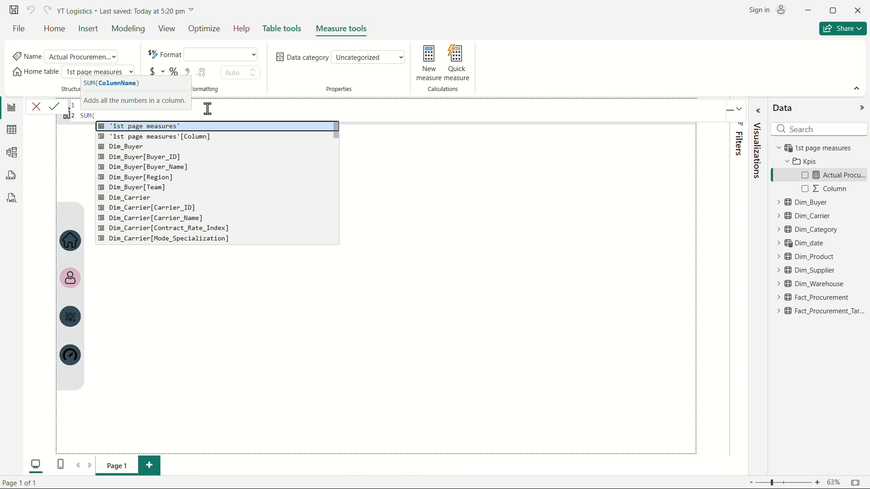
key("BackSpace")
type("X(")
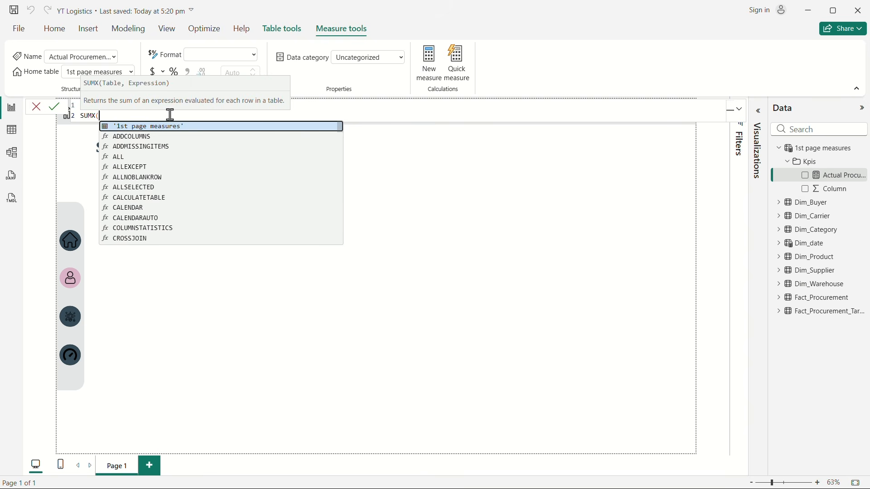
key("shift+Return")
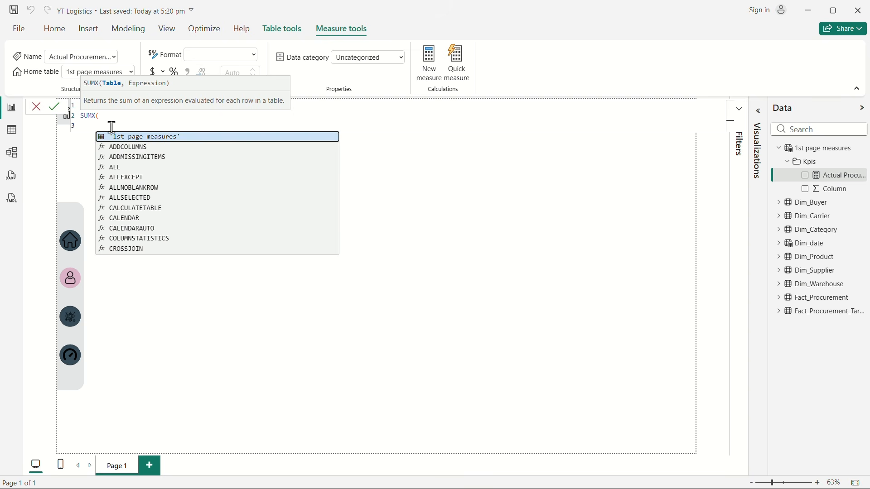
type("fcat")
key("BackSpace")
key("BackSpace")
key("BackSpace")
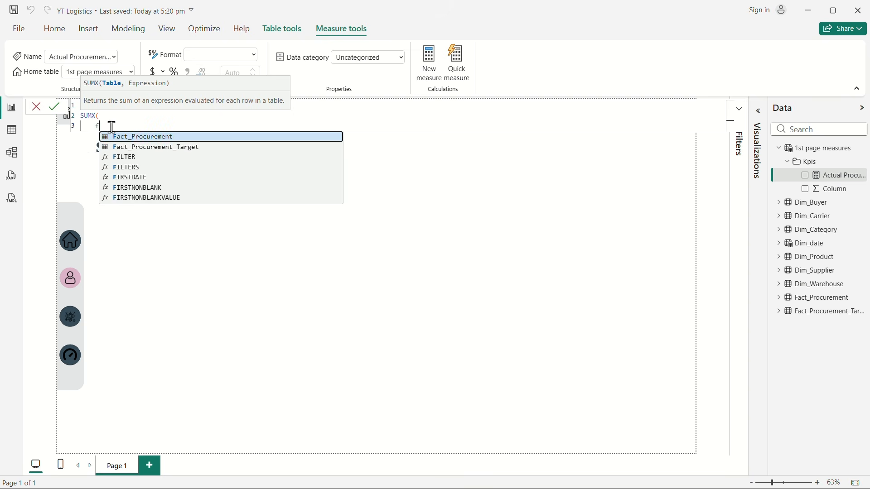
type("act")
key("Tab")
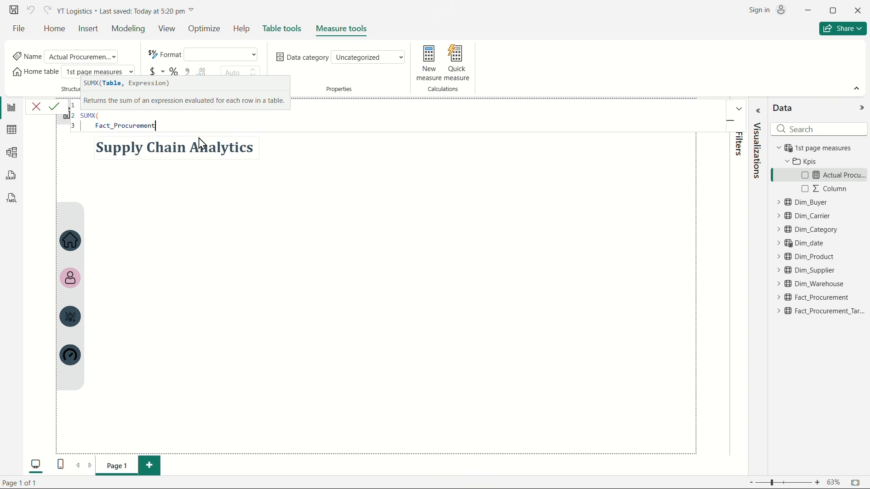
type(",")
key("shift+Return")
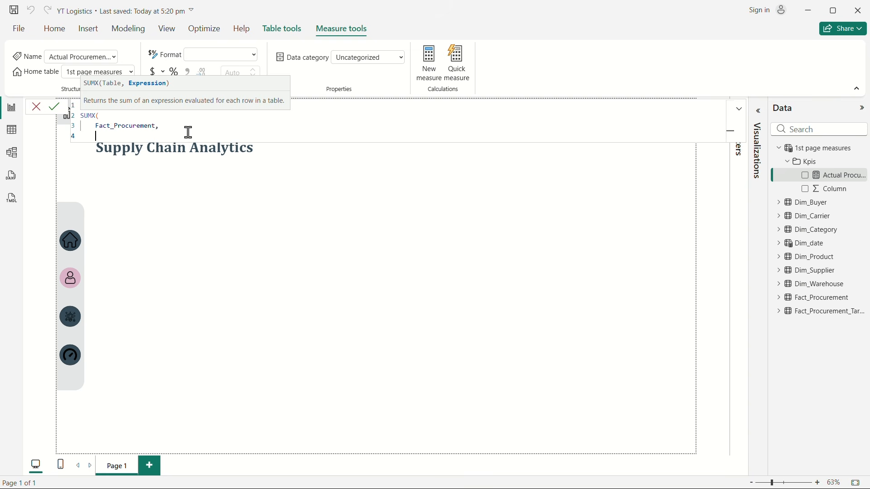
Step: Complete the SUMX expression as Fact_Procurement[Actual_Unit_Price_INR]*Fact_Procurement[Ordered_Qty], close the parenthesis and commit the measure
type("unit")
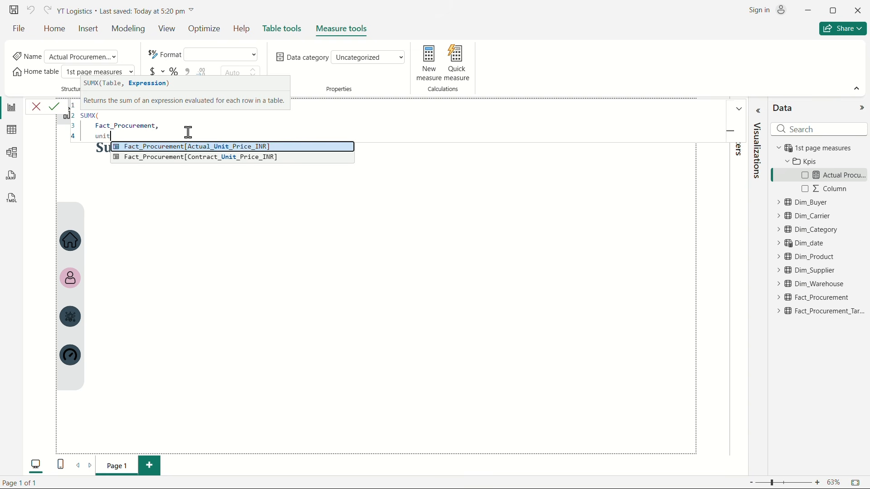
left_click(257, 147)
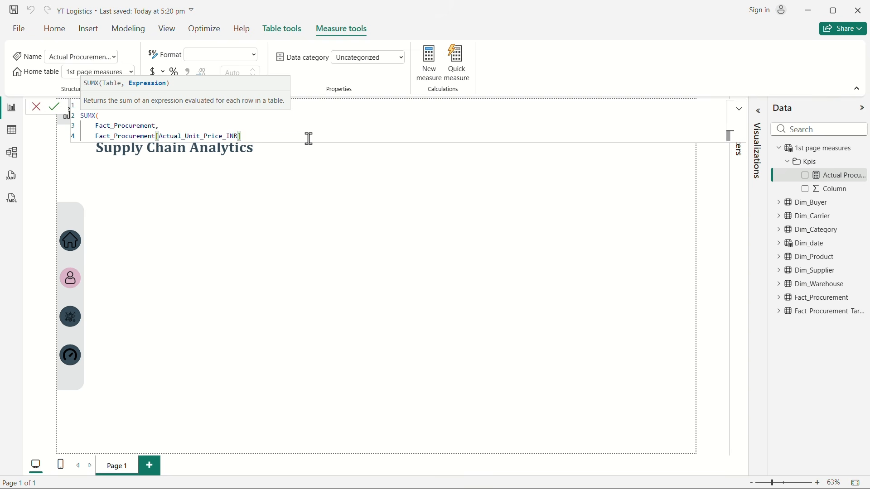
type("*")
key("shift+Return")
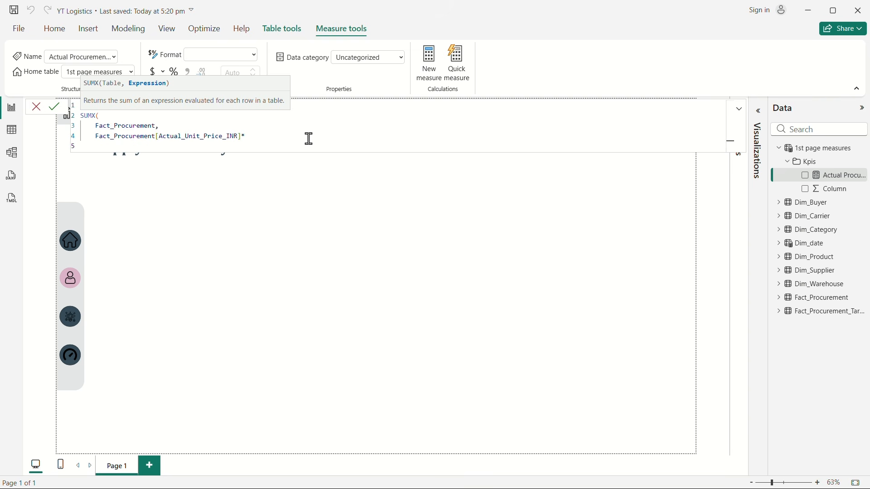
type("ord")
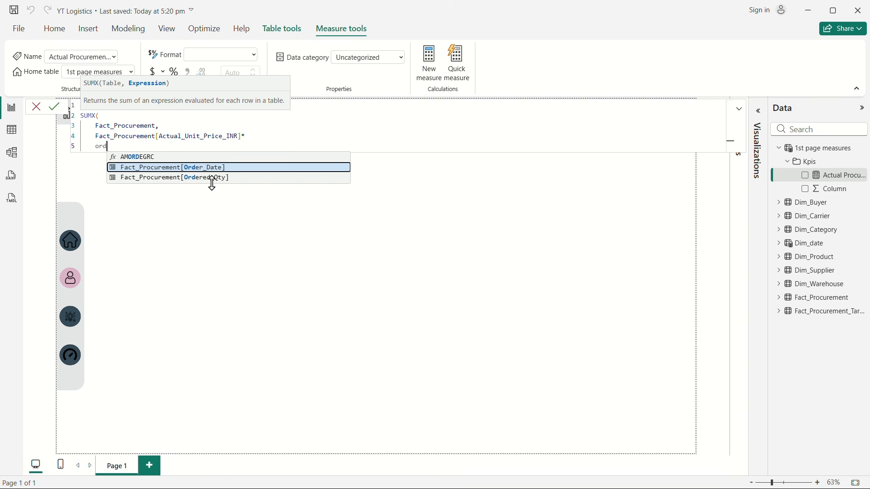
left_click(212, 180)
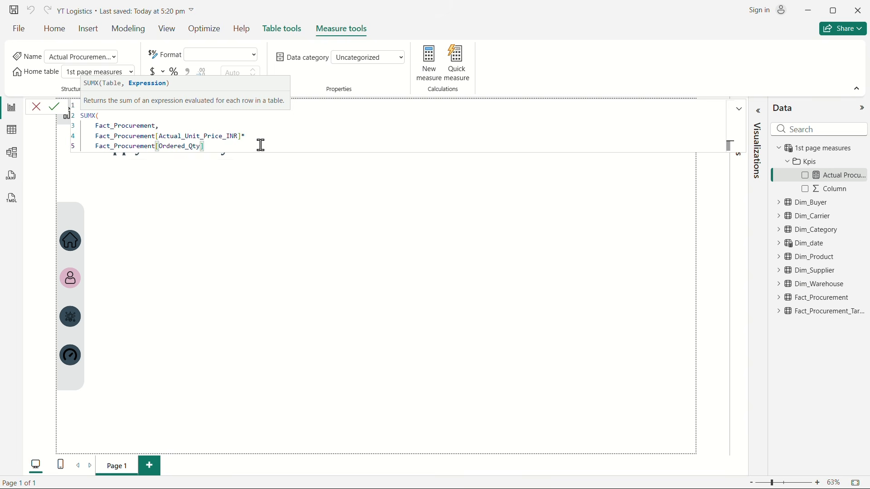
key("shift+Return")
type(")")
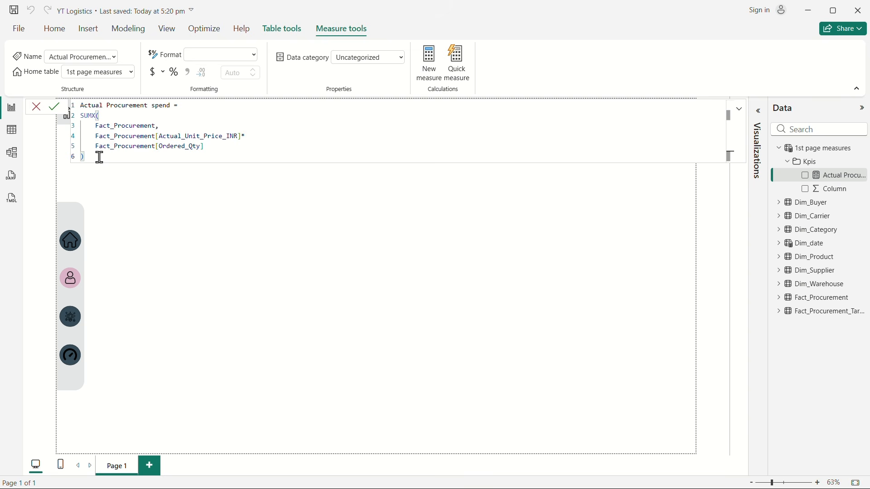
key("Return")
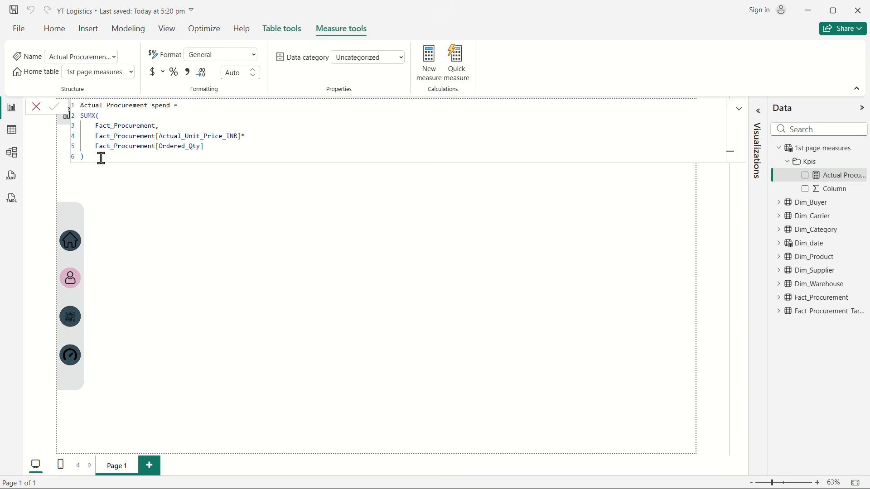
Step: Add a small card visual showing Actual Procurement spend beside the Supply Chain Analytics title, sized to fit its full value and label
left_click(272, 238)
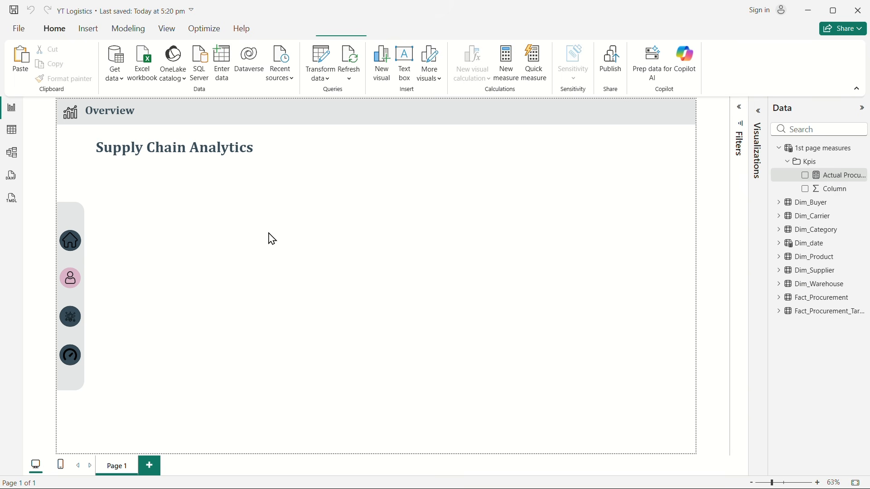
left_click(758, 111)
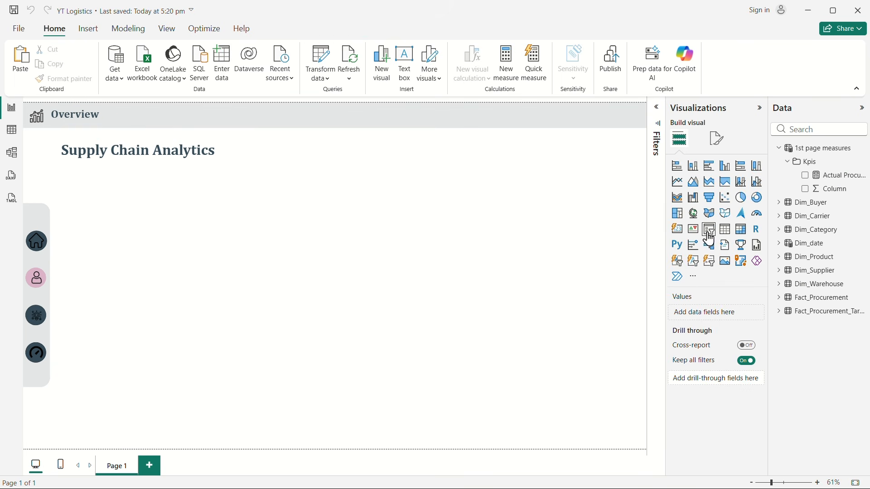
left_click(679, 232)
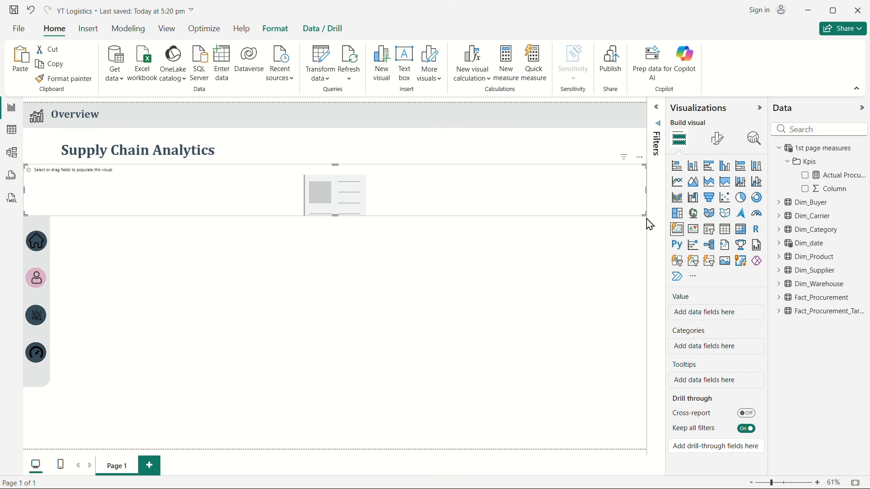
left_click_drag(645, 215, 407, 162)
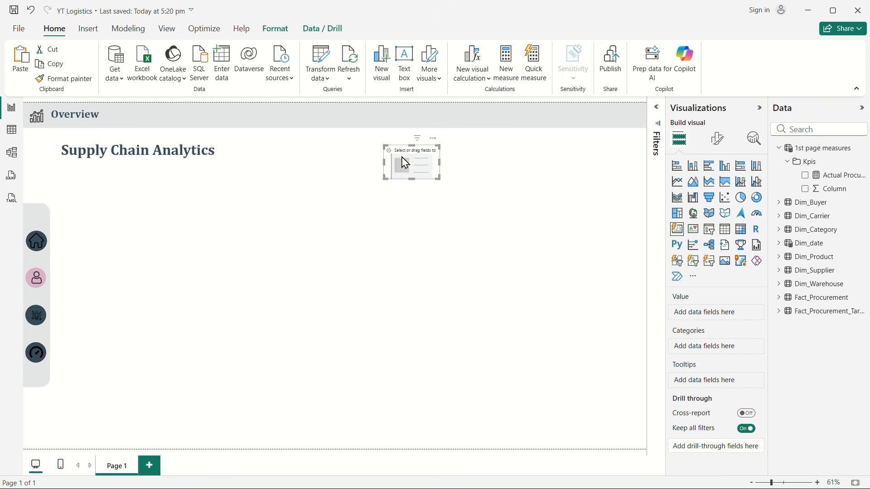
left_click(809, 179)
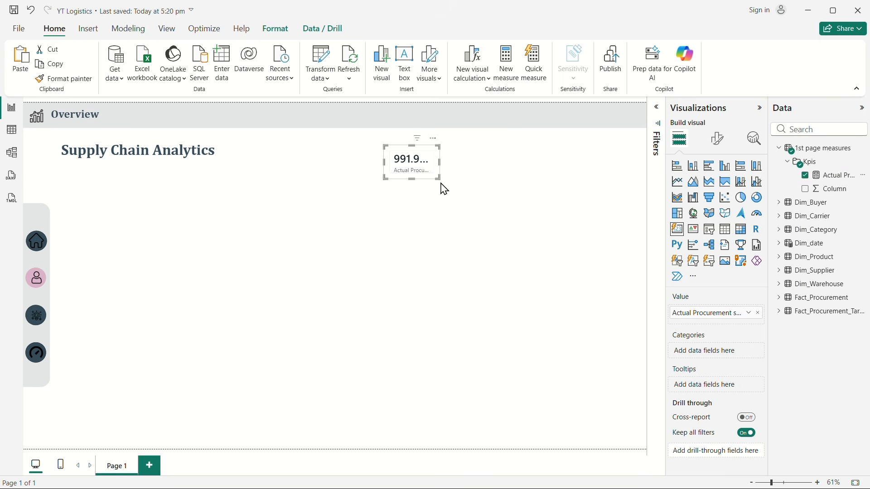
left_click_drag(440, 180, 467, 185)
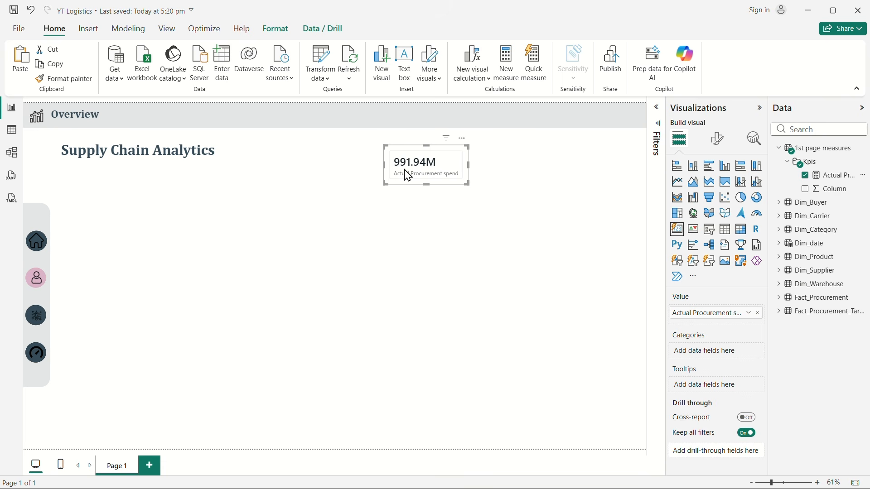
Step: Set the font of the card's callout value to Segoe UI Bold
left_click(718, 139)
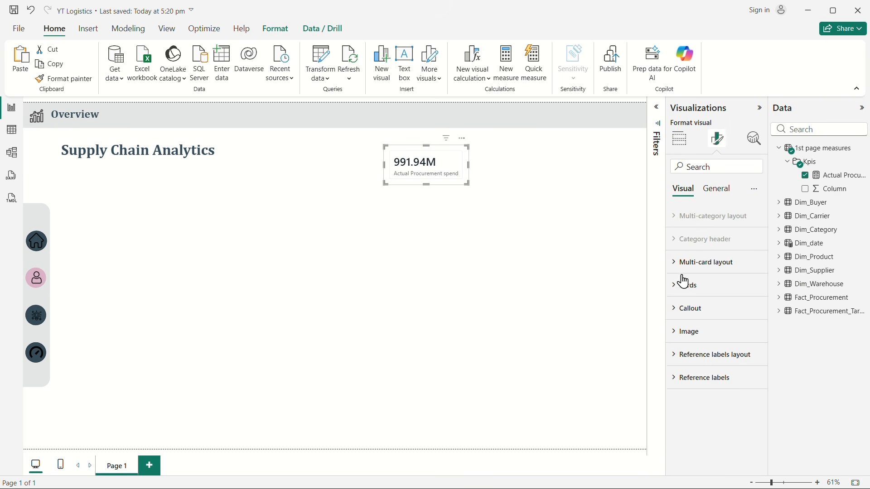
left_click(780, 149)
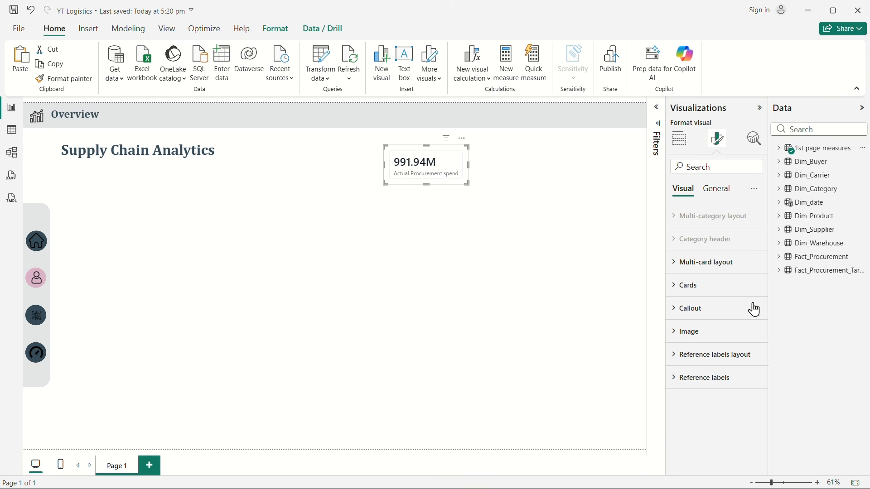
left_click(672, 286)
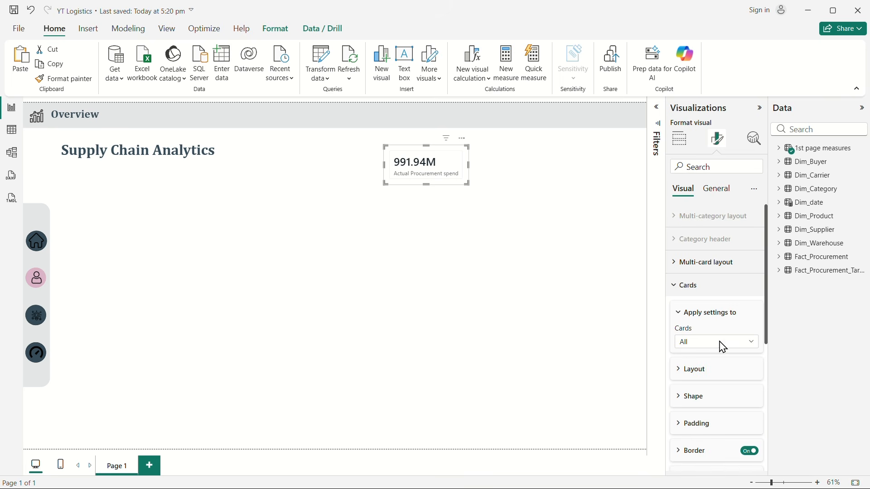
left_click(676, 286)
left_click(690, 308)
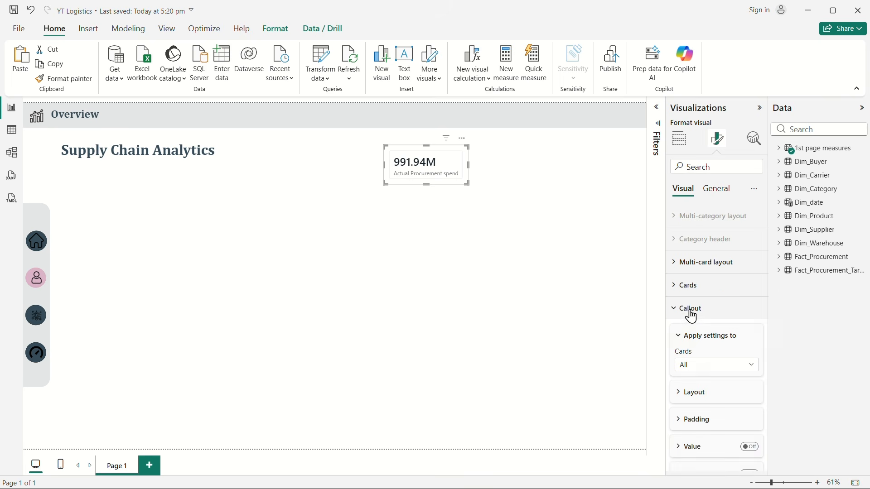
scroll(722, 327, "down", 3)
left_click(692, 316)
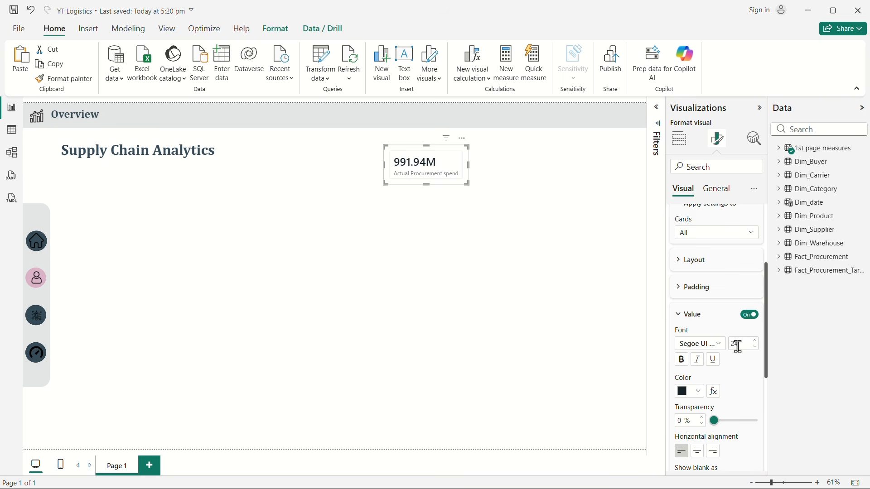
left_click(718, 348)
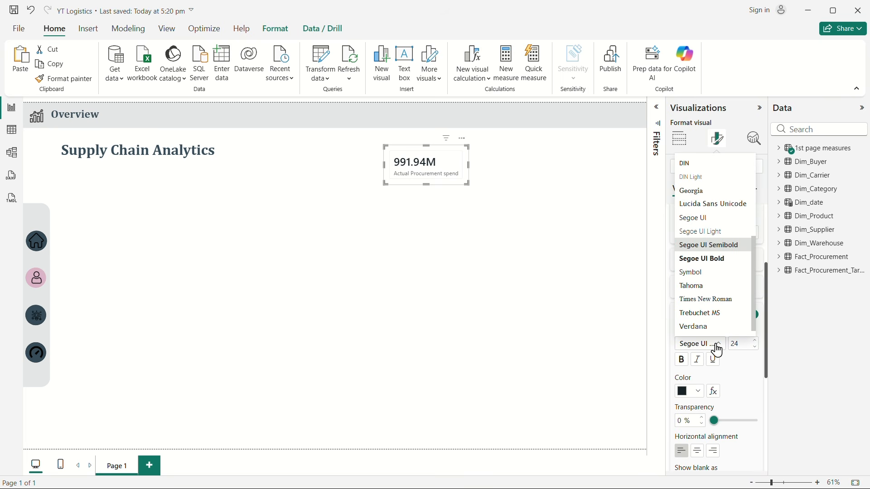
left_click(711, 261)
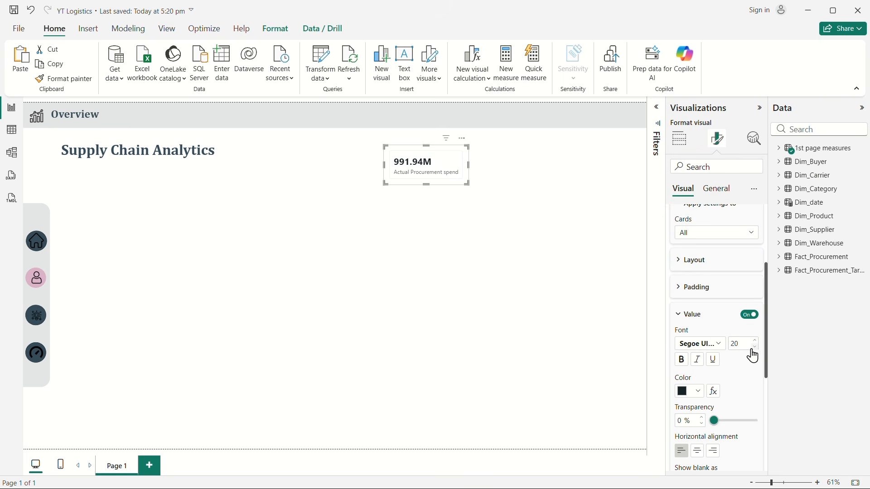
Step: Try centre alignment for the card's callout value and return it to left alignment
scroll(725, 380, "down", 1)
scroll(741, 382, "down", 3)
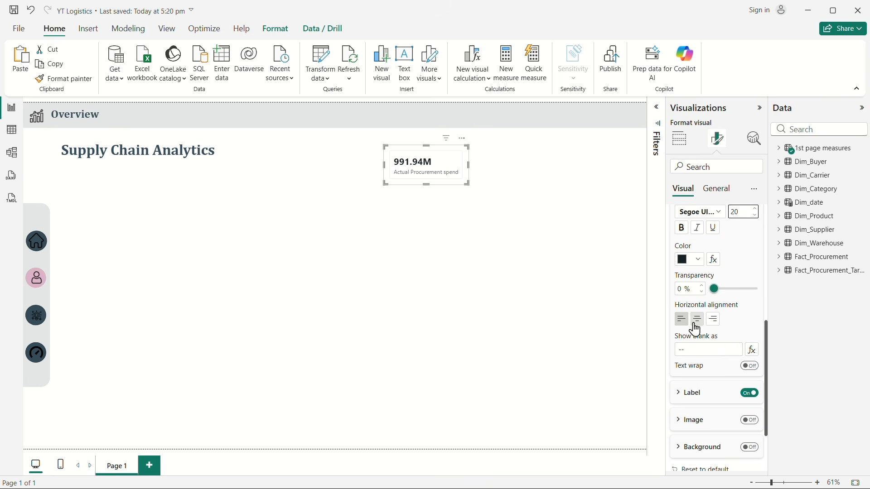
left_click(698, 321)
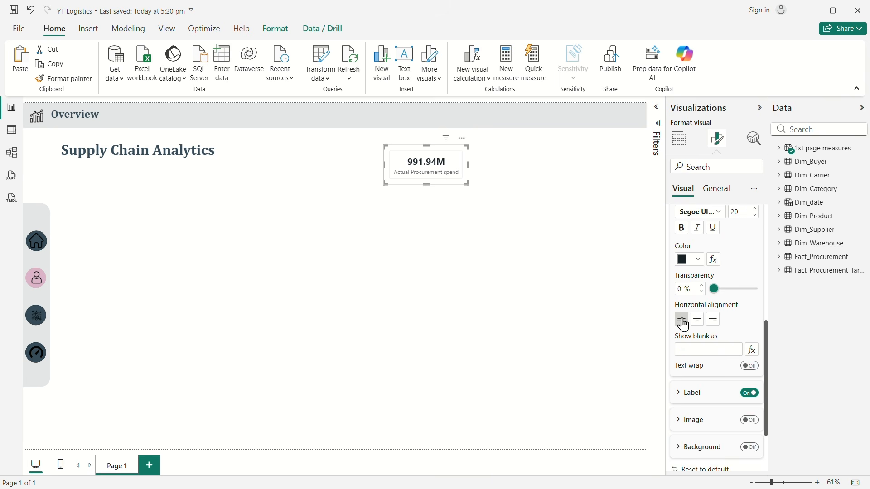
left_click(681, 319)
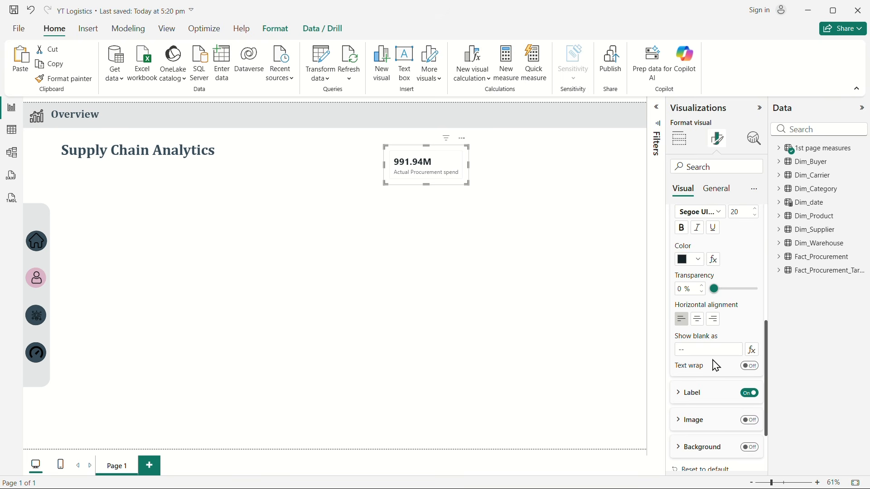
Step: Set the position of the card's label to Top so it sits above the callout value
left_click(683, 393)
scroll(724, 379, "down", 3)
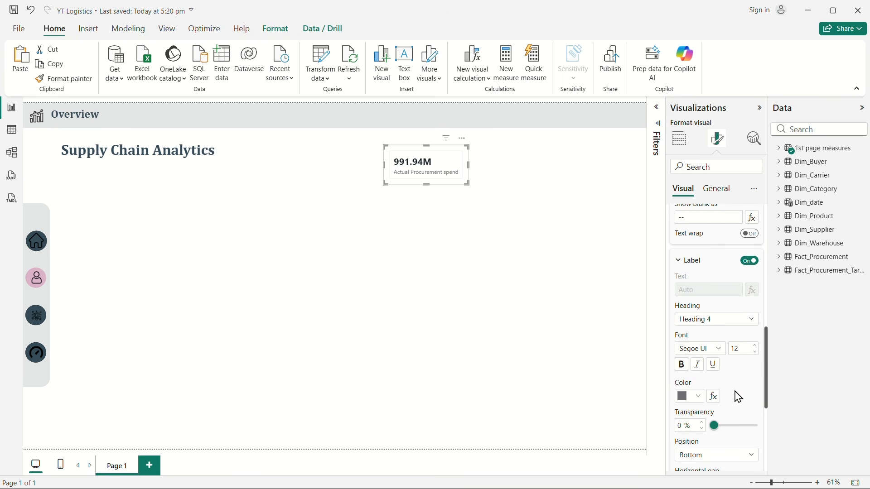
scroll(725, 390, "down", 3)
left_click(696, 334)
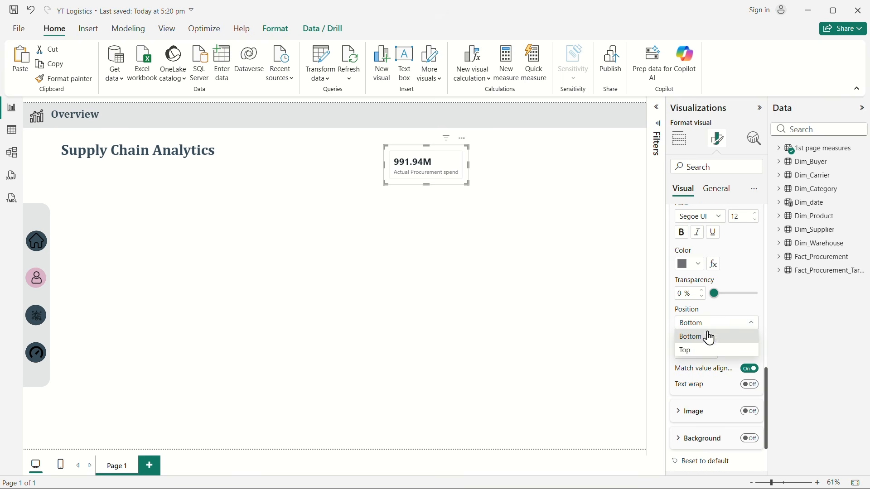
left_click(702, 352)
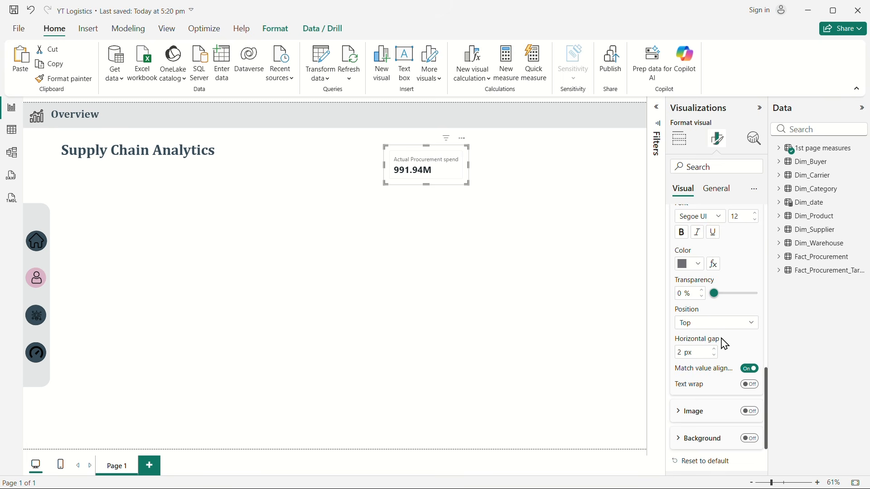
Step: Set the card label's font size to 13 and widen the card slightly to fit the full label
scroll(722, 346, "up", 3)
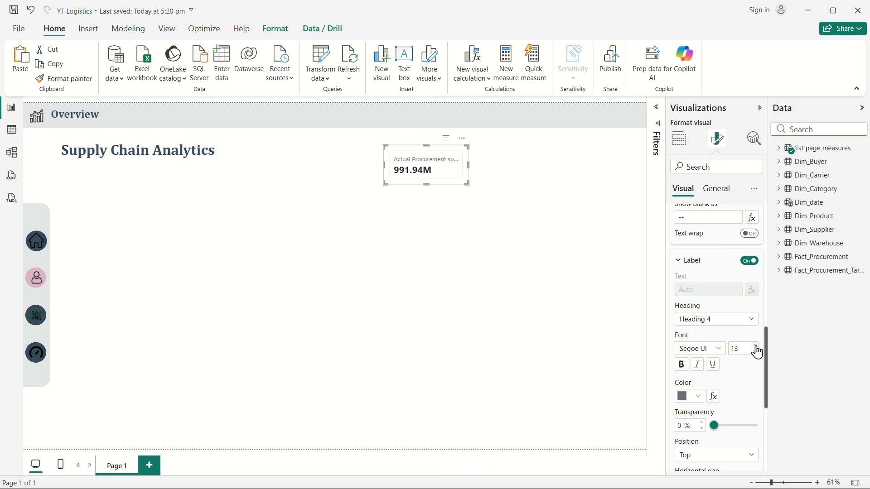
left_click_drag(469, 165, 476, 173)
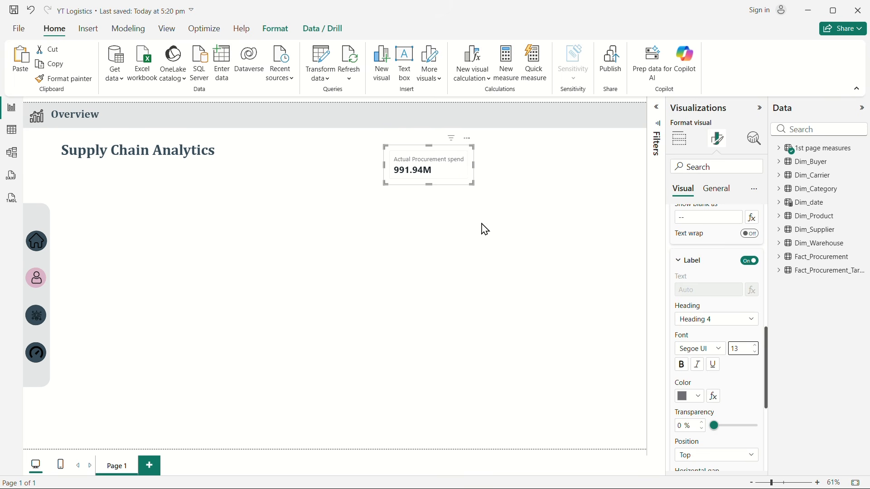
Step: Turn off the border, divider and background in the card's Cards formatting settings
scroll(702, 270, "up", 5)
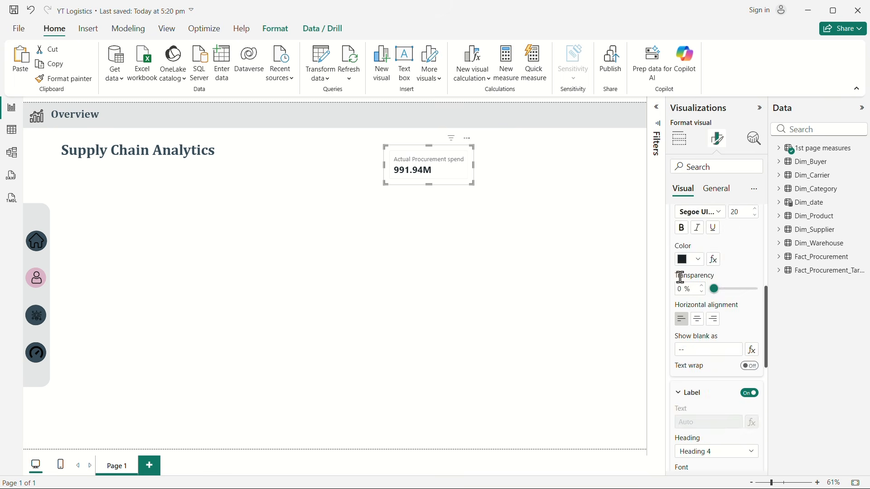
left_click(682, 310)
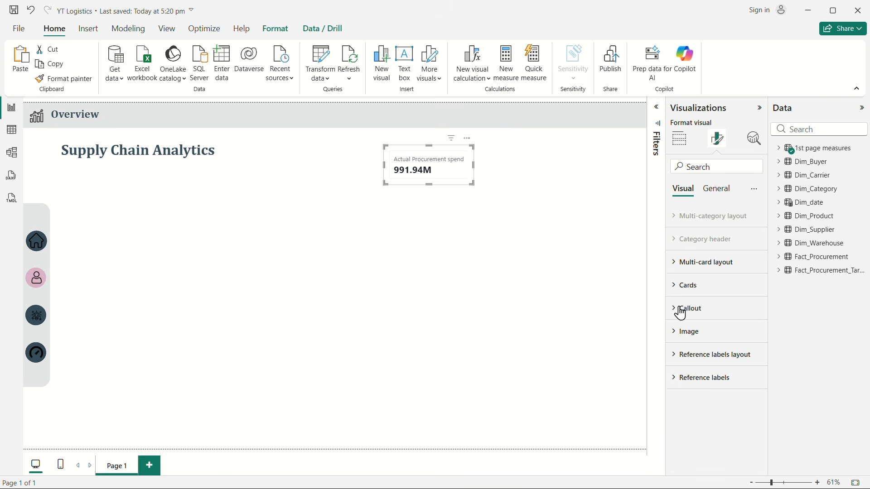
left_click(684, 286)
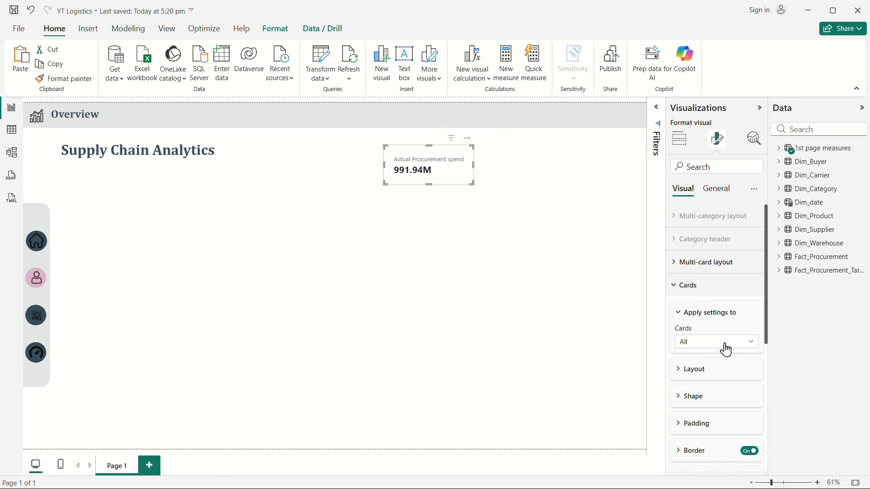
scroll(723, 344, "down", 3)
left_click(750, 318)
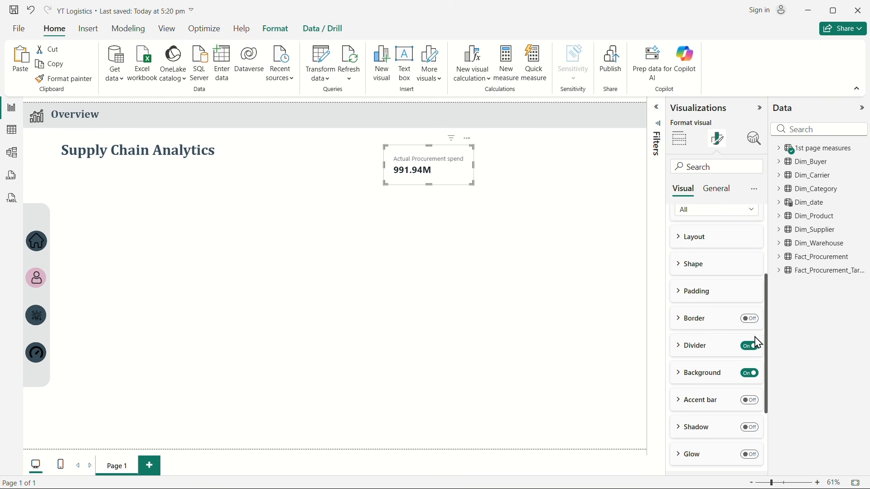
scroll(749, 373, "down", 1)
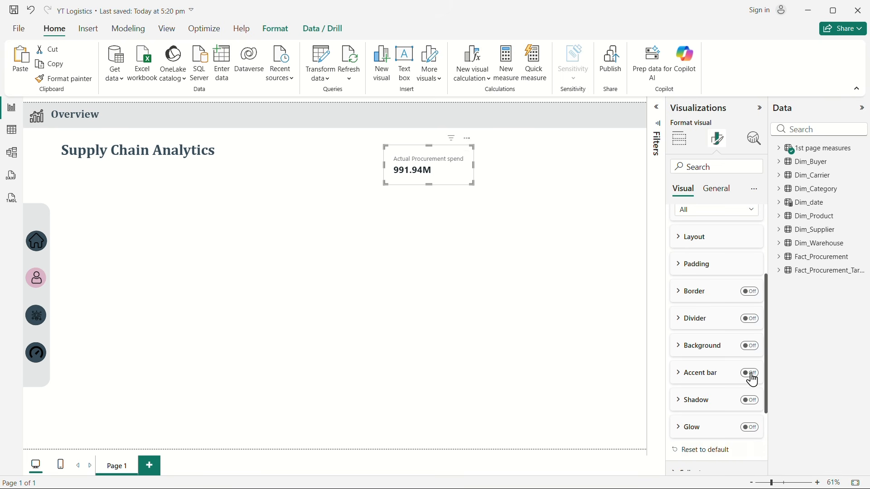
Step: Move the Actual Procurement spend card closer to the Supply Chain Analytics title and slightly higher
left_click(486, 304)
left_click(462, 167)
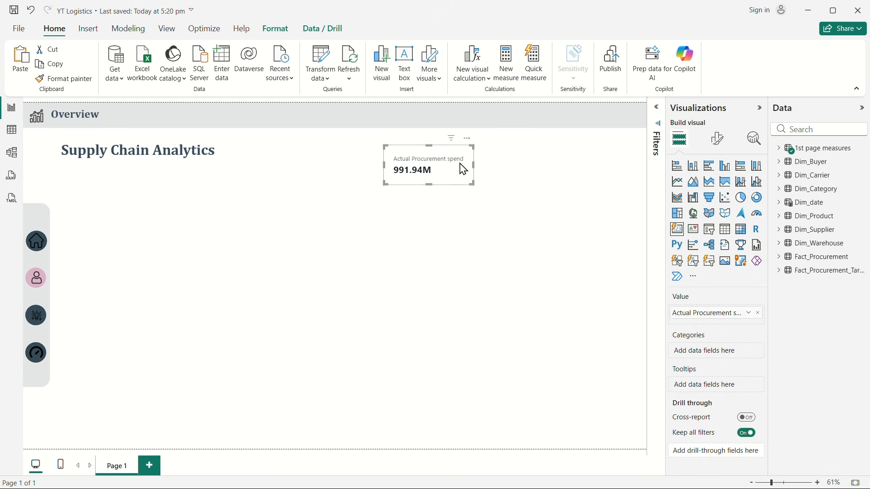
left_click_drag(462, 167, 394, 170)
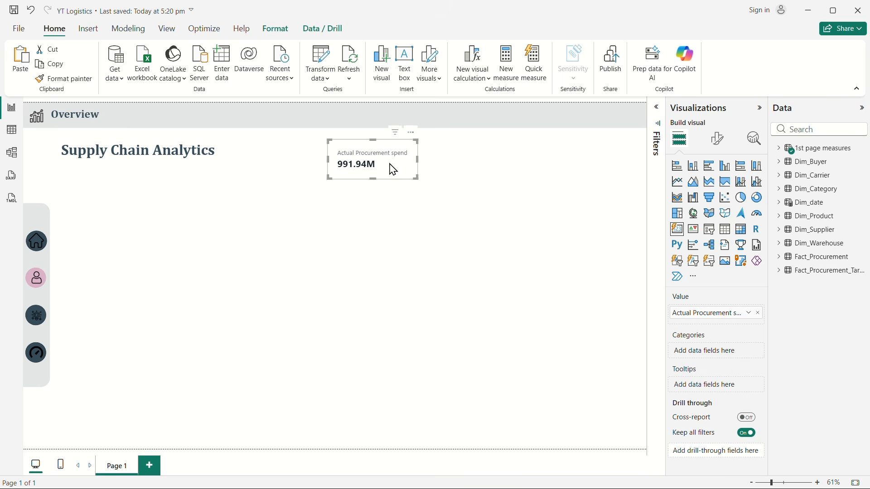
left_click(517, 204)
left_click(358, 175)
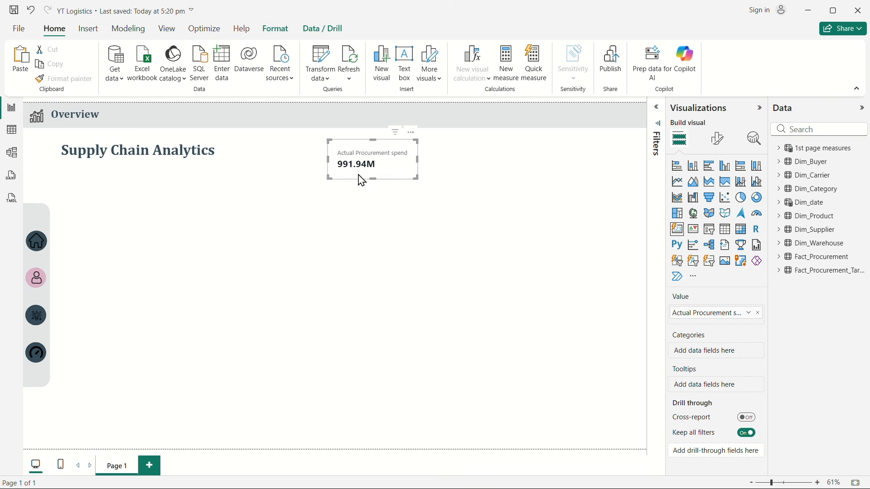
double_click(707, 313)
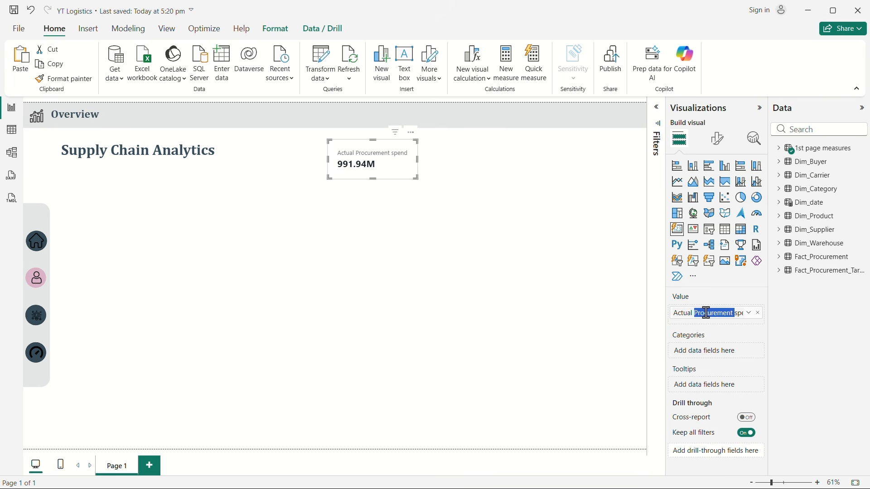
key("BackSpace")
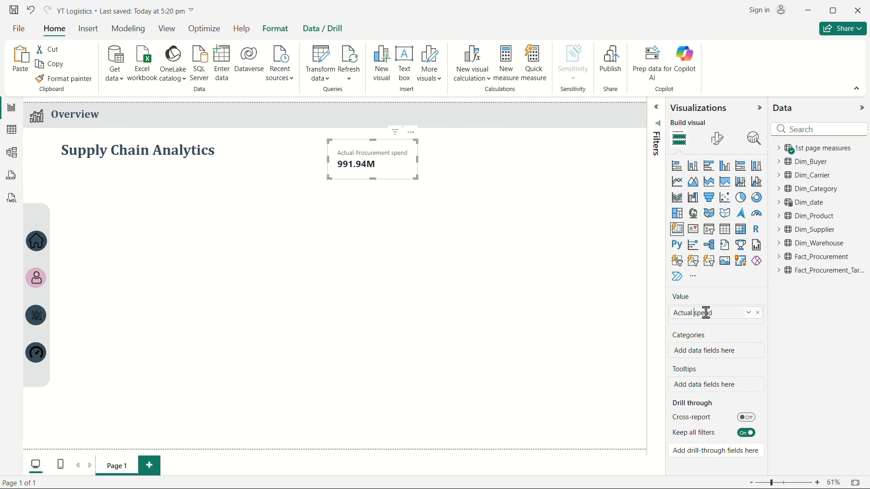
left_click(577, 319)
Step: Rename the Actual Procurement spend field to Actual spend for this card and deselect the card
left_click(376, 172)
double_click(714, 313)
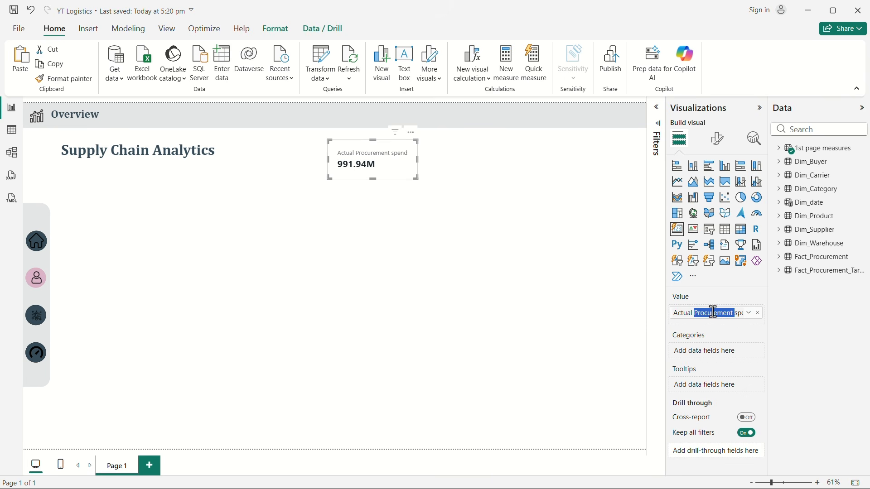
key("BackSpace")
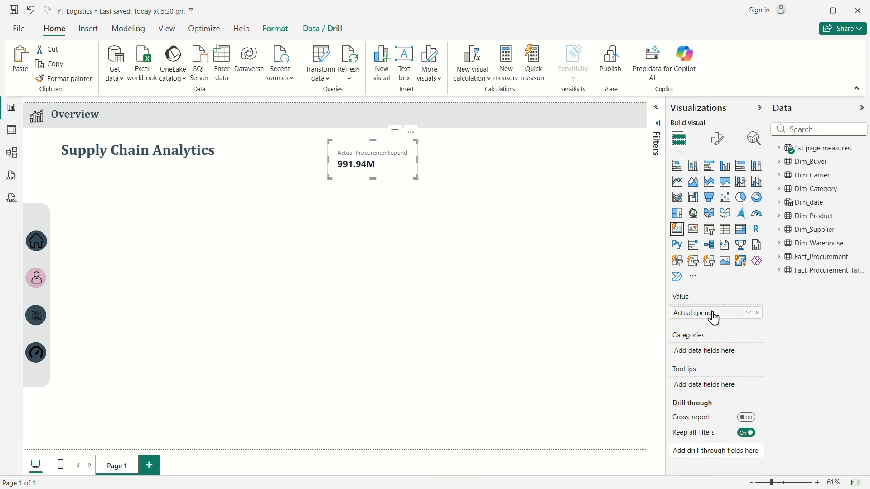
key("Return")
left_click(461, 263)
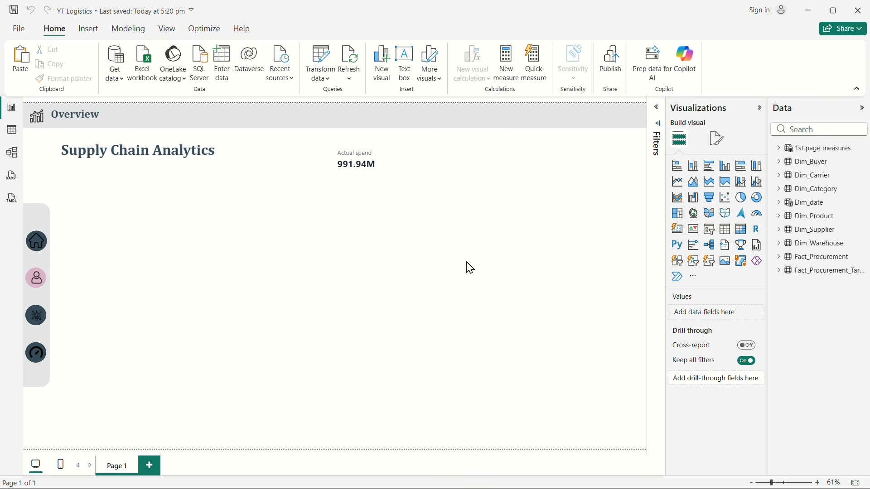
Step: Nudge the Actual spend card a little further towards the Supply Chain Analytics title
left_click(362, 166)
left_click_drag(358, 159, 347, 160)
left_click(433, 257)
Step: Duplicate the Actual spend card and align the copy beside the original in the same row
left_click(347, 166)
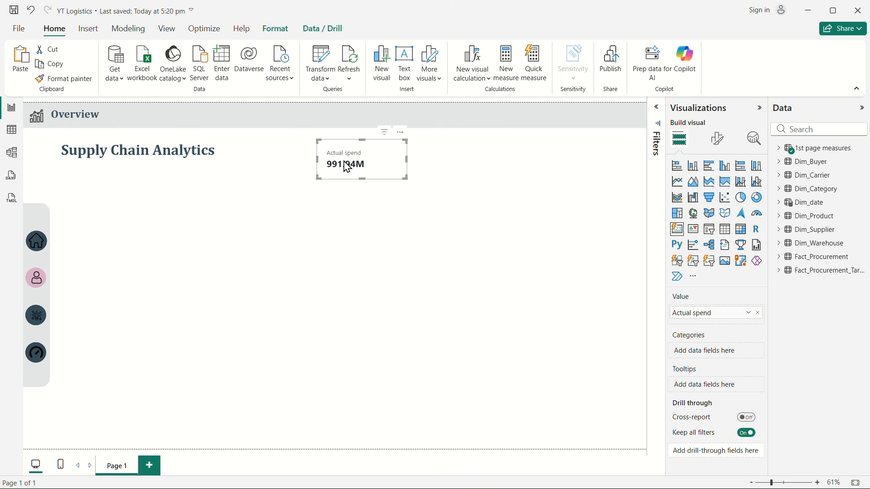
key("ctrl+v")
left_click_drag(351, 167, 425, 165)
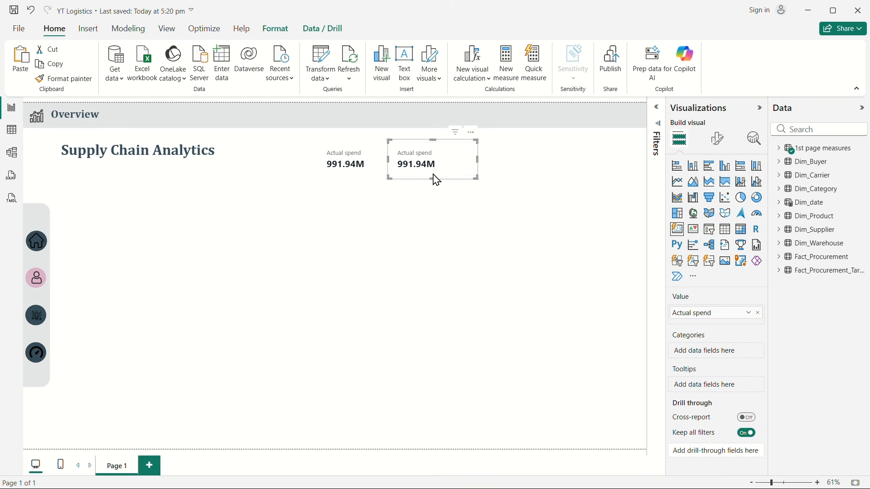
Step: Create a new measure in the Kpis folder, name it Total PO and start a new formula line
left_click(784, 149)
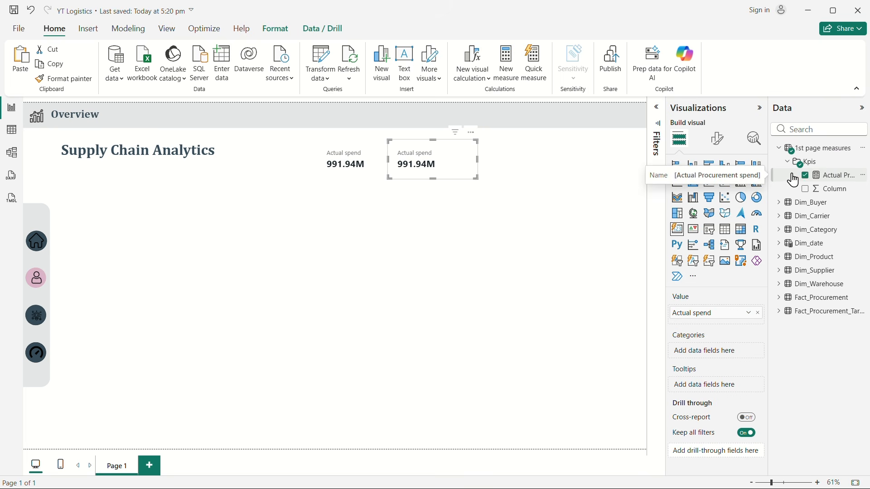
right_click(802, 161)
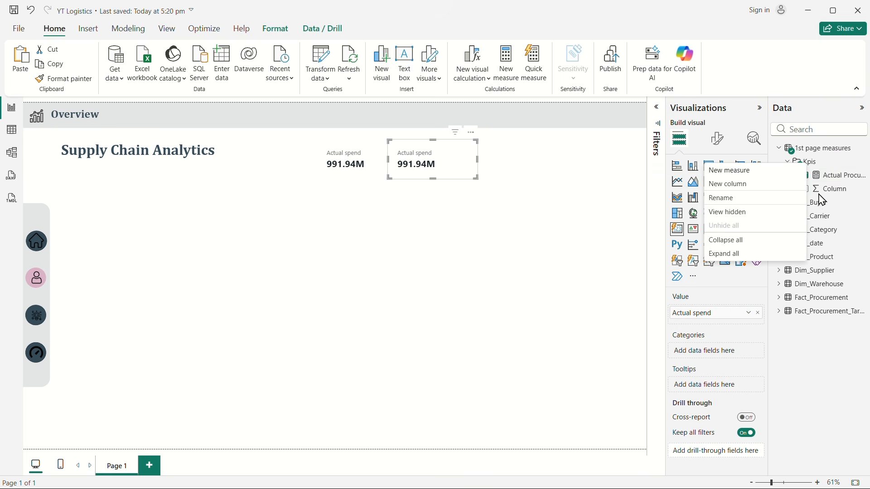
left_click(734, 175)
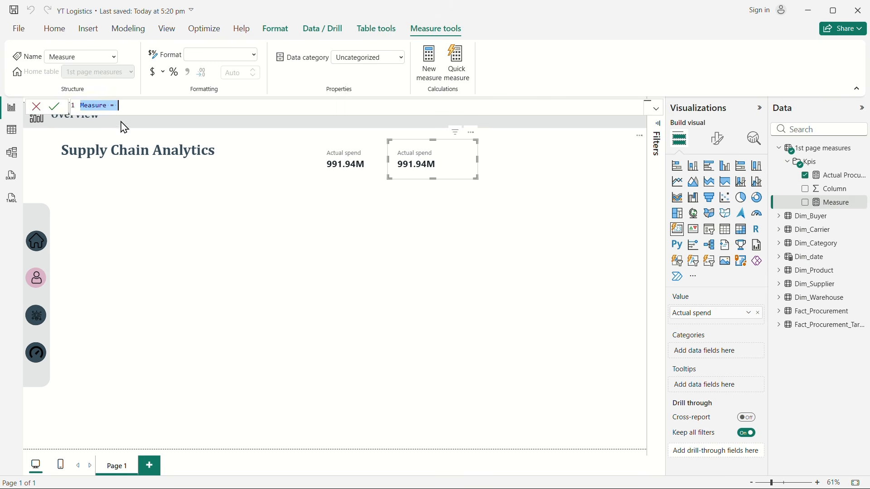
double_click(98, 106)
type("Total P")
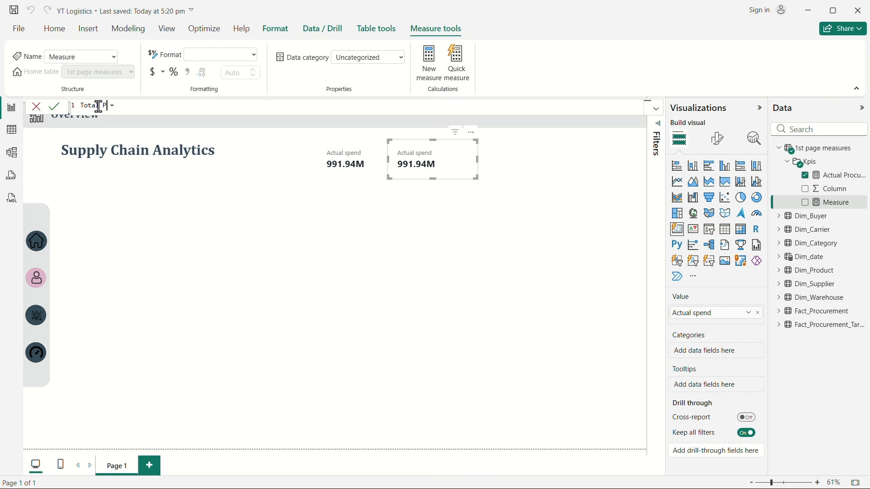
type("O")
key("shift+Return")
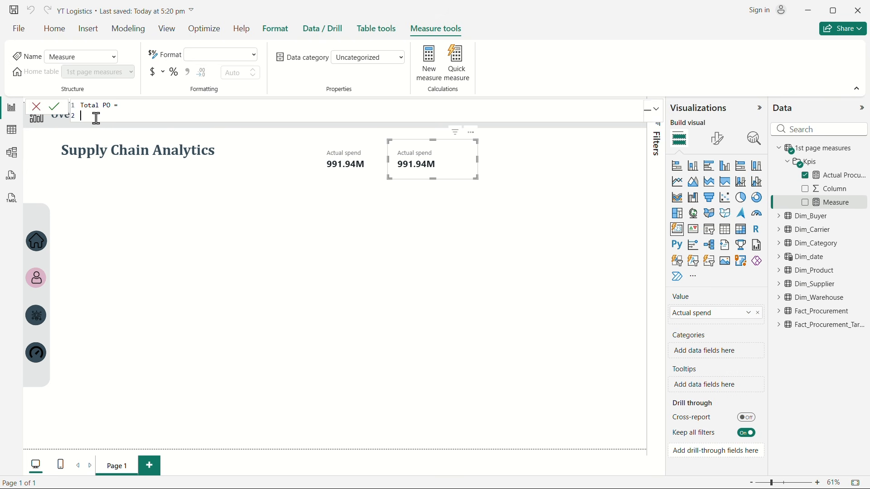
Step: Define the Total PO measure as DISTINCTCOUNT(Fact_Procurement[PO_ID]) and commit it
type("dis")
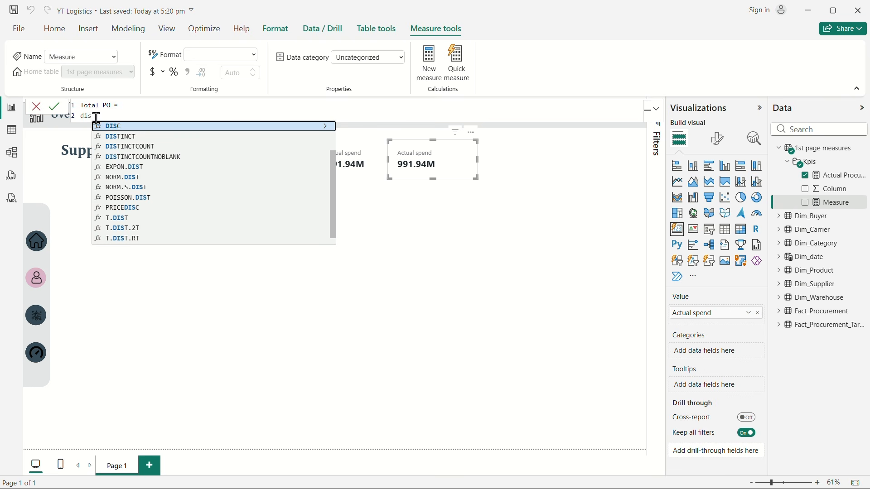
key("Down")
key("Down")
key("Tab")
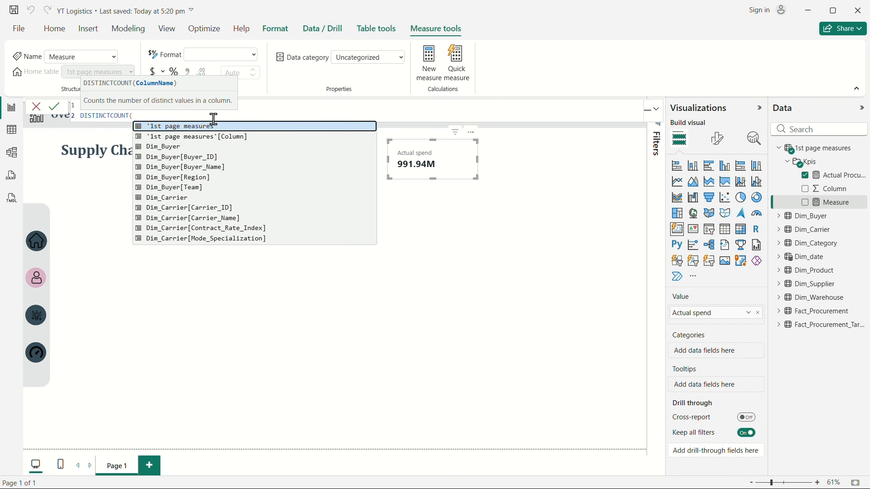
type("po")
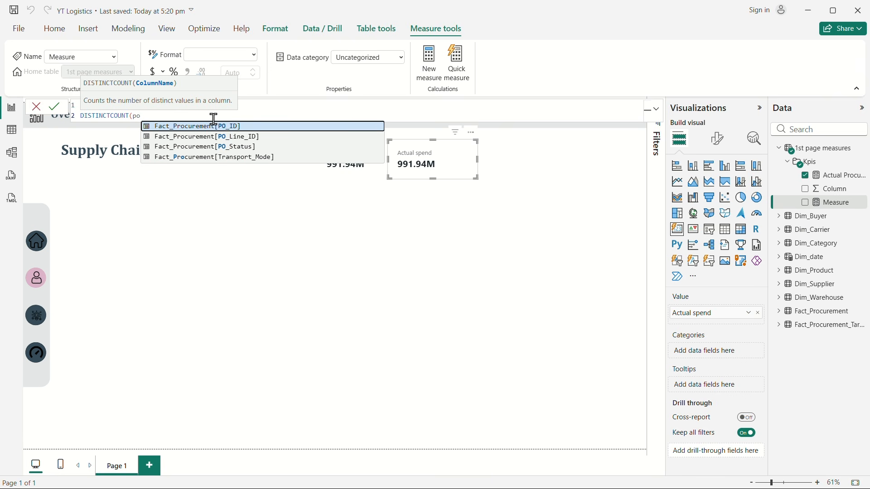
left_click(234, 130)
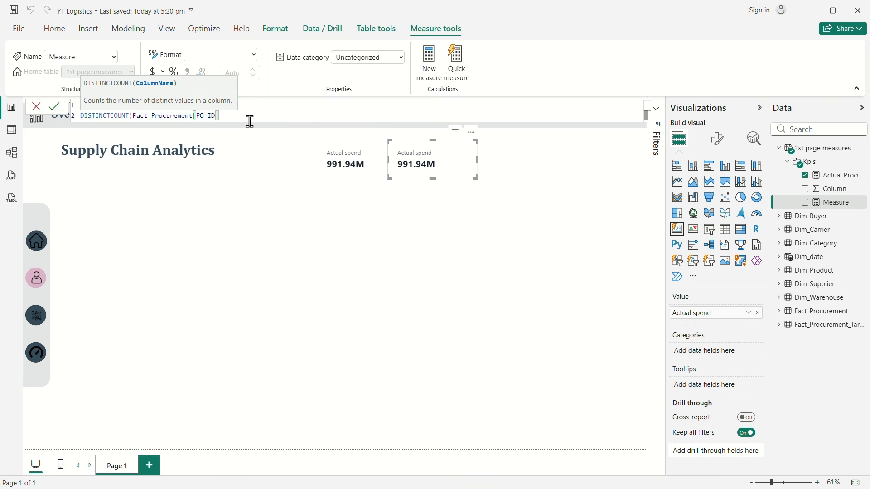
type(")")
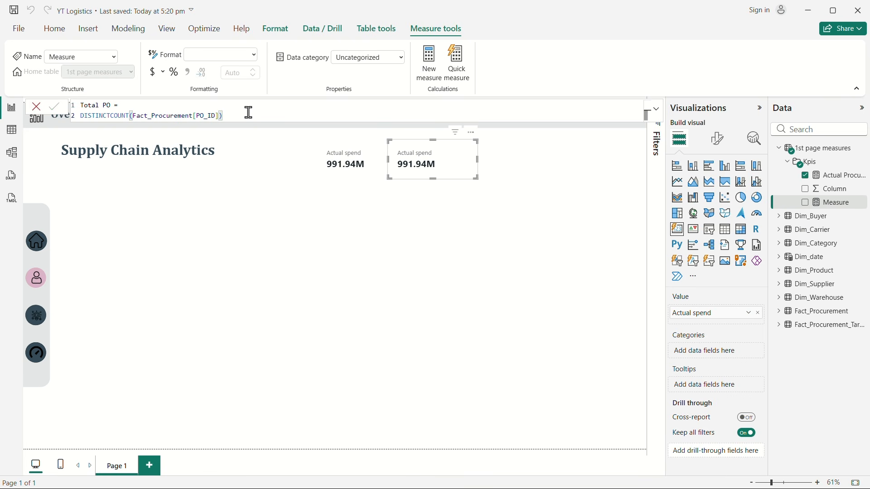
key("Return")
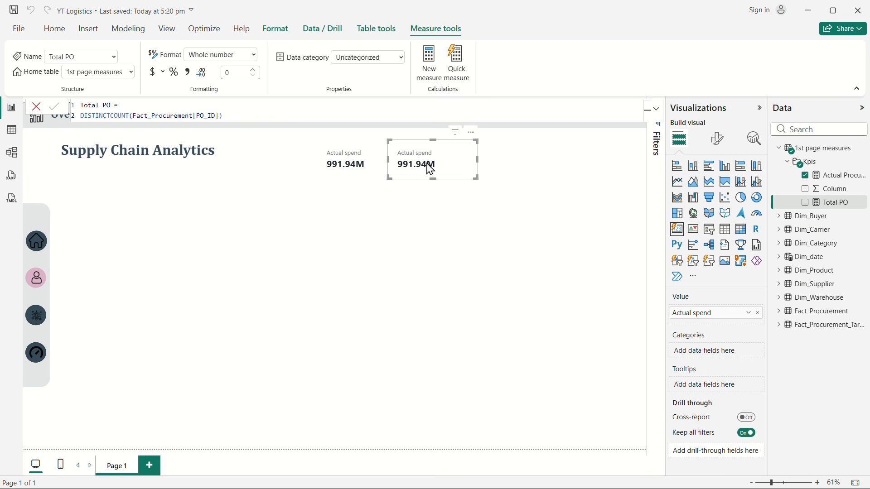
Step: Replace the Actual spend value with the Total PO measure in the duplicated card
left_click(810, 178)
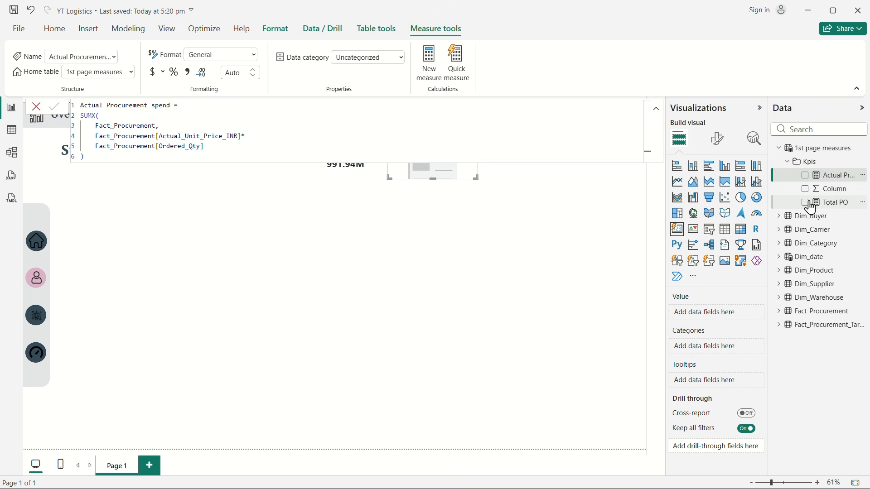
left_click(809, 203)
left_click(566, 213)
Step: Duplicate the Total PO card and place the copy beside it as the third card in the row
left_click(434, 182)
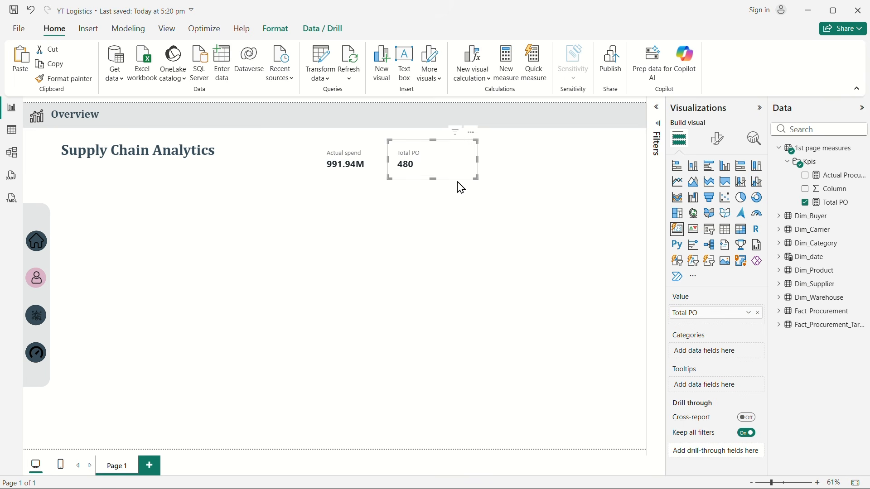
key("ctrl+v")
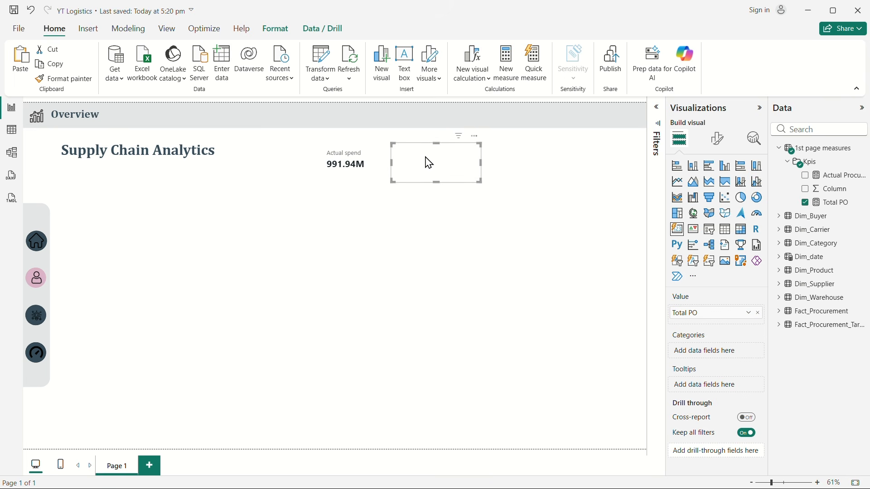
left_click_drag(430, 163, 487, 163)
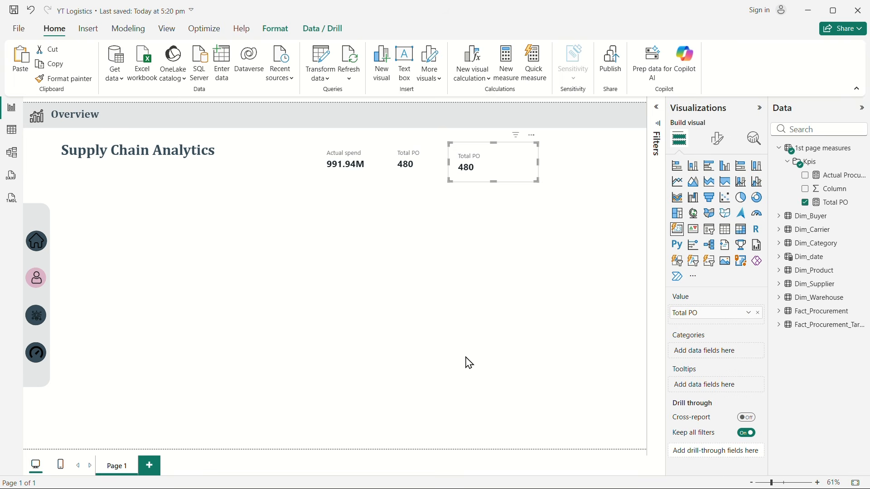
Step: Switch to the PowerPoint deck, review the report objectives on slide 4 and client context on slide 2, and return to Power BI
key("super+Tab")
left_click(471, 166)
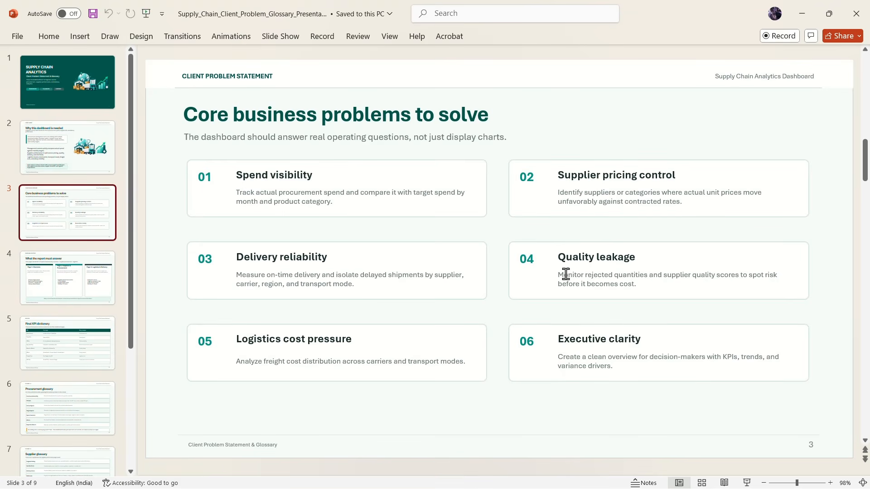
left_click(83, 286)
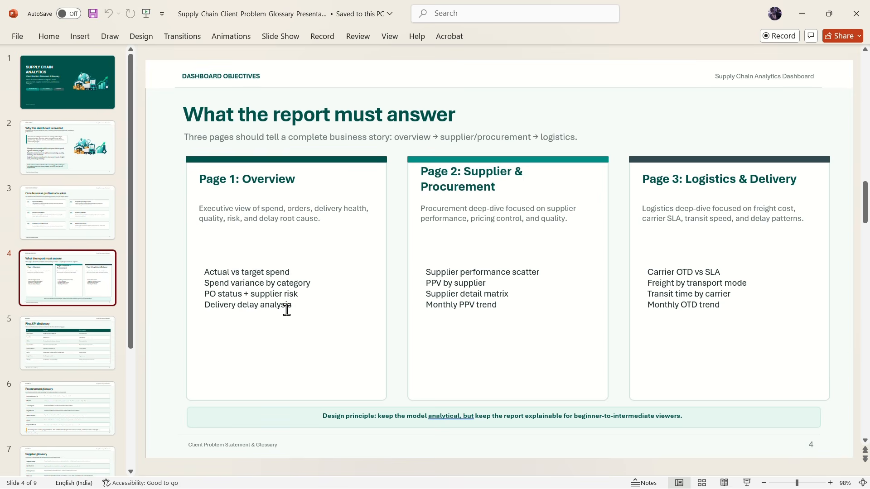
left_click_drag(291, 307, 218, 310)
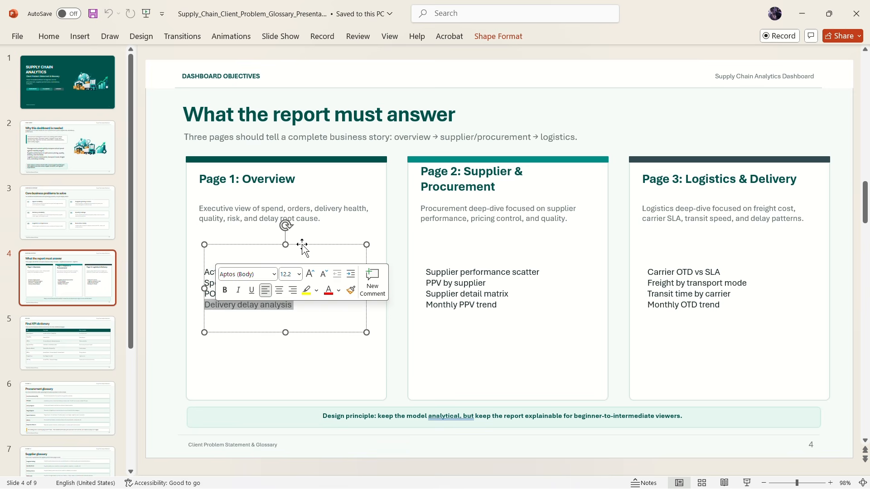
left_click(68, 171)
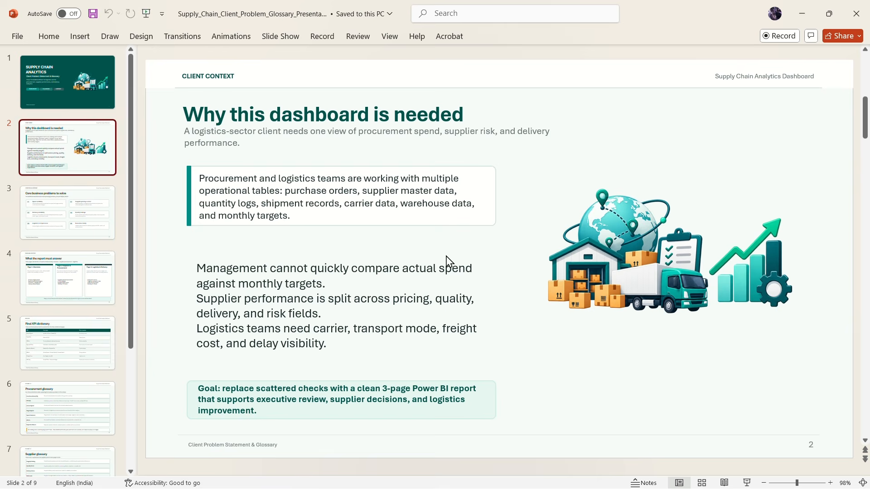
key("super+Tab")
left_click(493, 112)
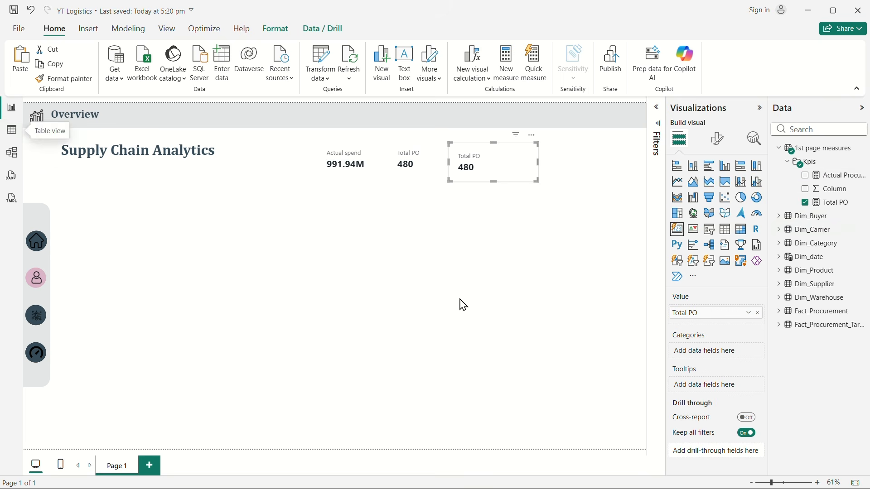
Step: Create a new measure in the Kpis folder, name it Toatl delivered shipments and start a new formula line
right_click(811, 162)
left_click(737, 167)
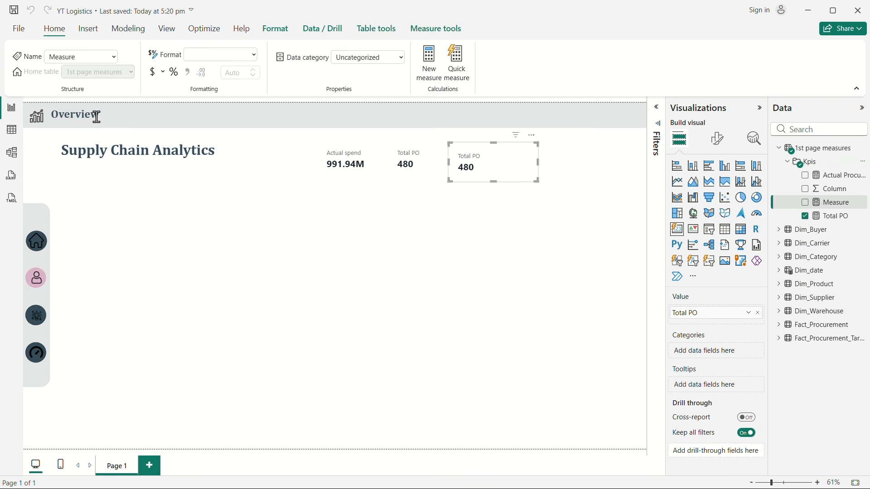
type("Toa")
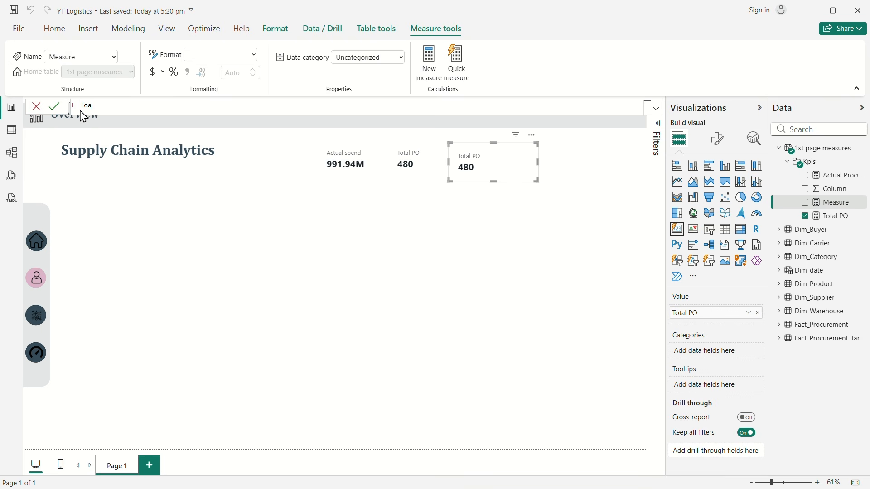
type("tl delivered shipments =")
key("shift+Return")
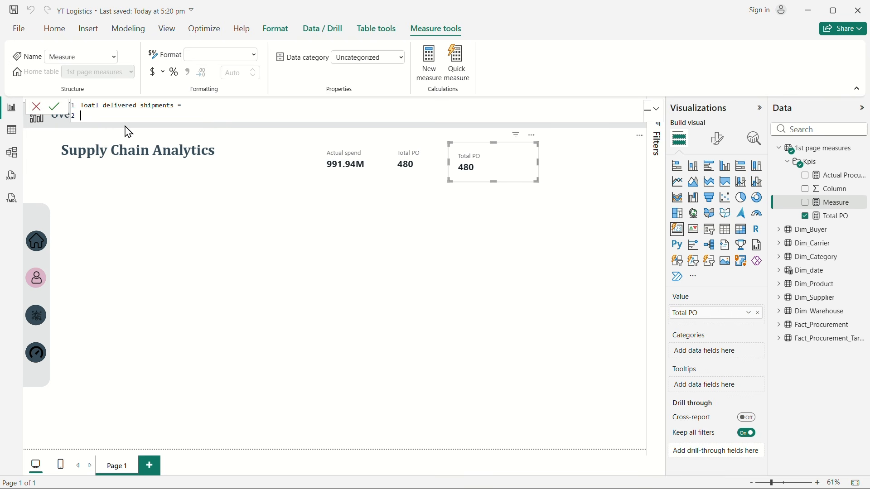
Step: Begin the measure's formula with CALCULATE and the expression DISTINCTCOUNT(Fact_Procurement[Shipment_ID])
type("cal")
key("Tab")
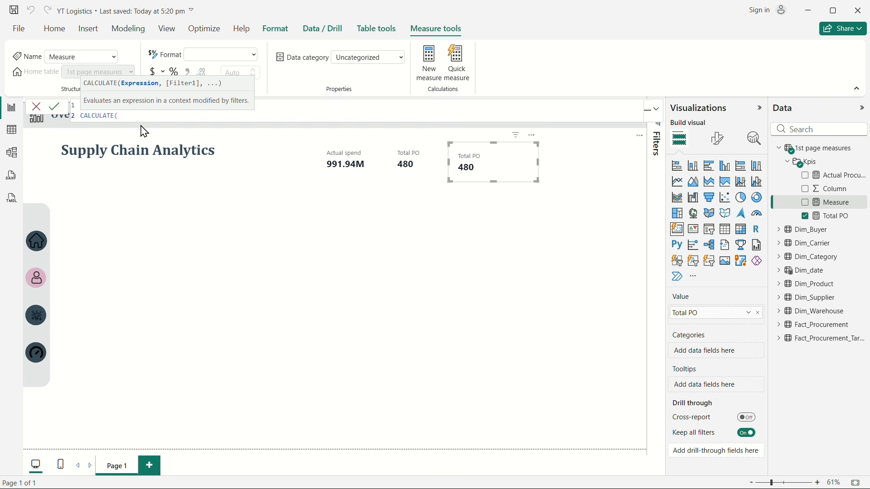
key("shift+Return")
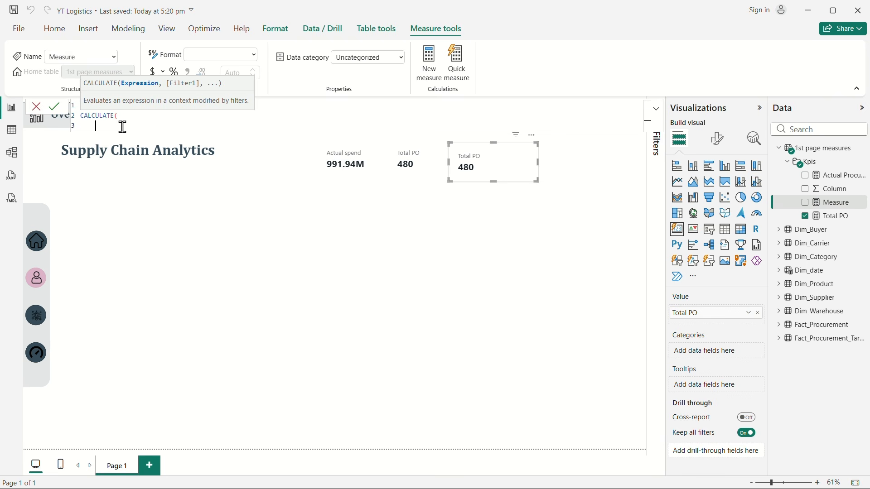
key("Tab")
type("dis")
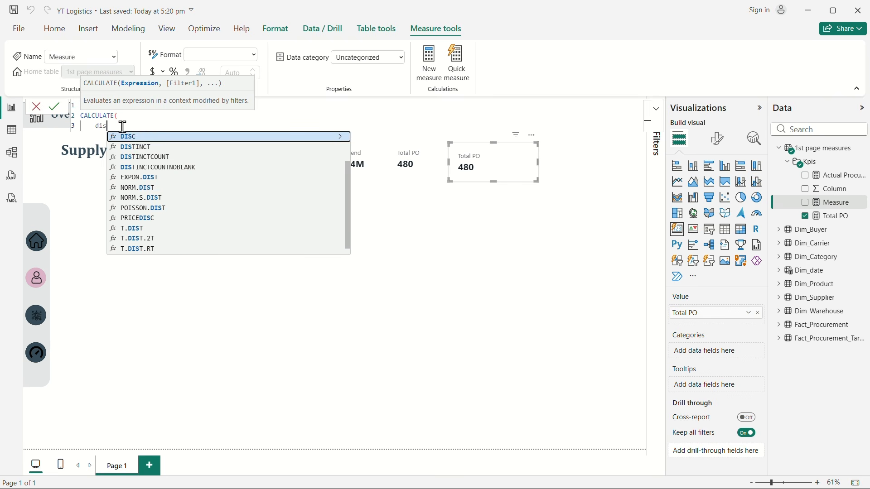
left_click(173, 159)
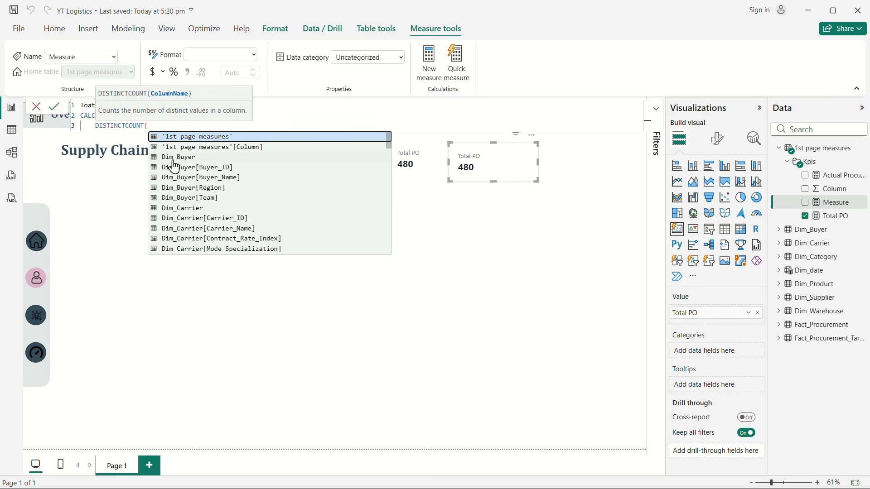
type("shup")
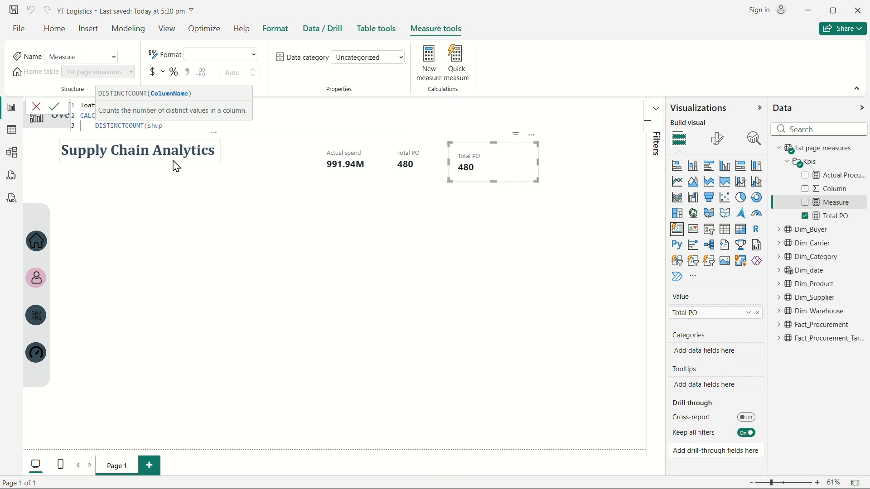
key("BackSpace")
key("BackSpace")
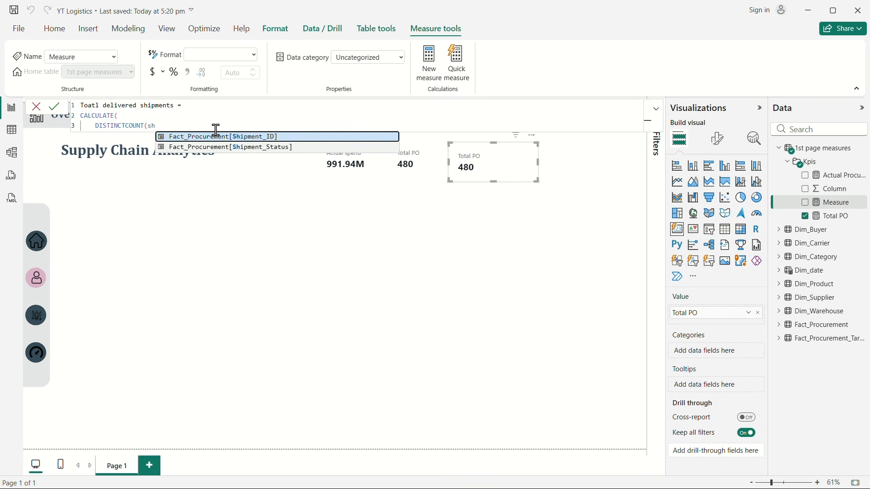
left_click(255, 137)
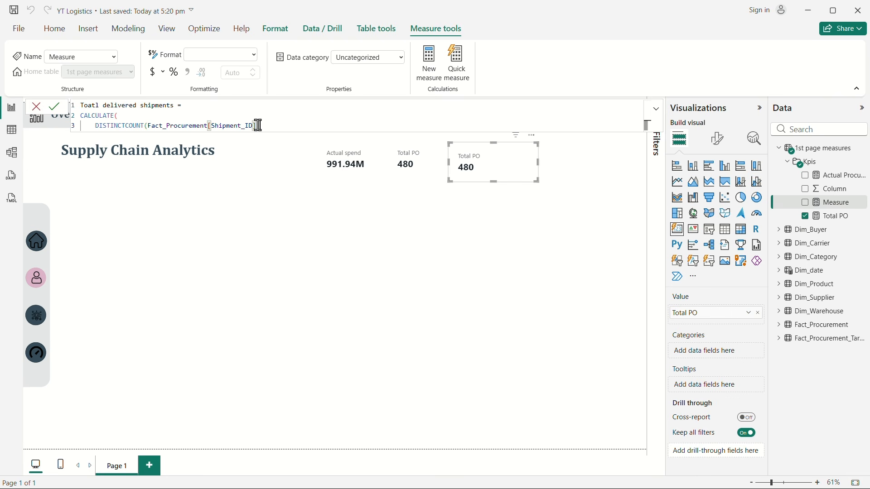
type("),")
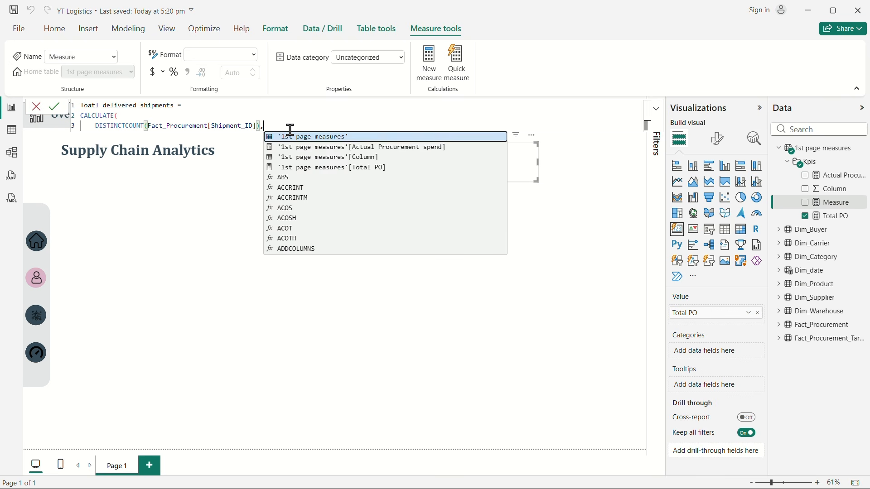
Step: Add the filter Fact_Procurement[Shipment_Status] = "Delivered", close the CALCULATE function and commit the measure
key("shift+Return")
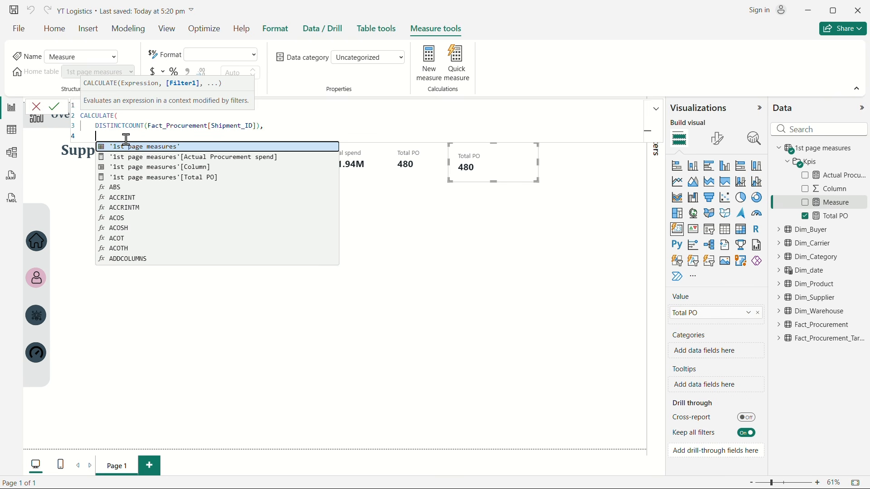
type("ship")
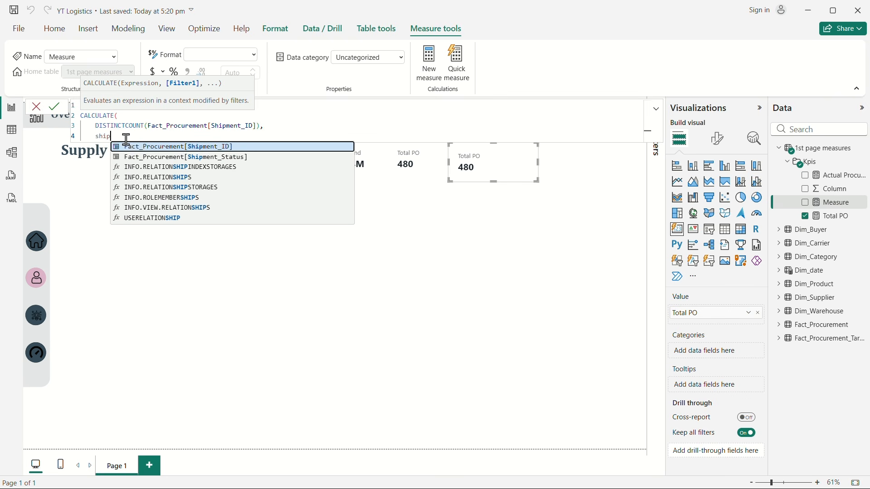
left_click(252, 158)
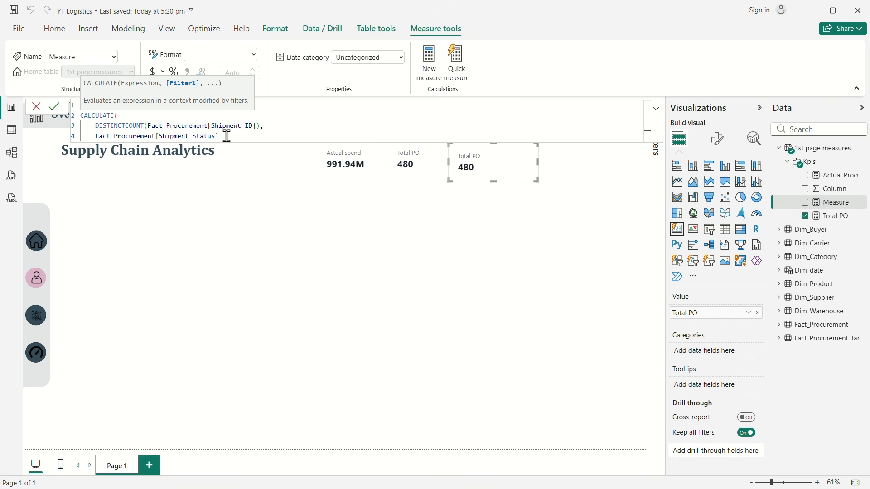
type("= \"Delivered\"")
key("shift+Return")
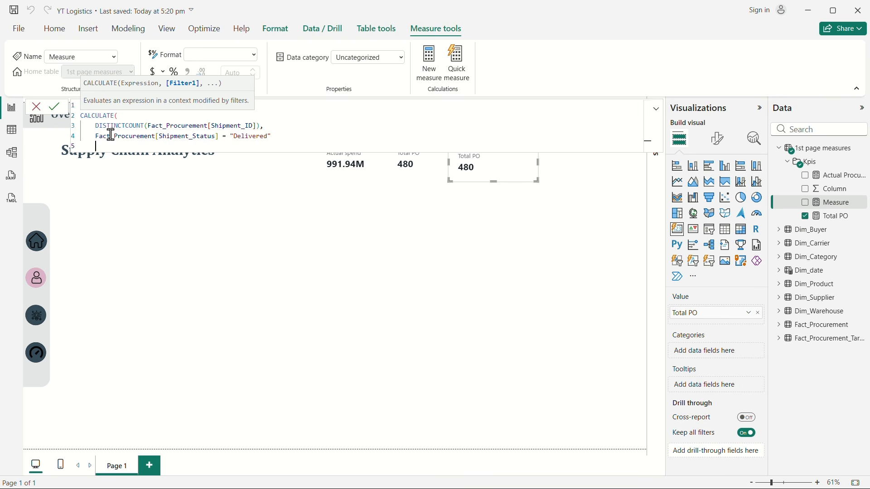
type(")")
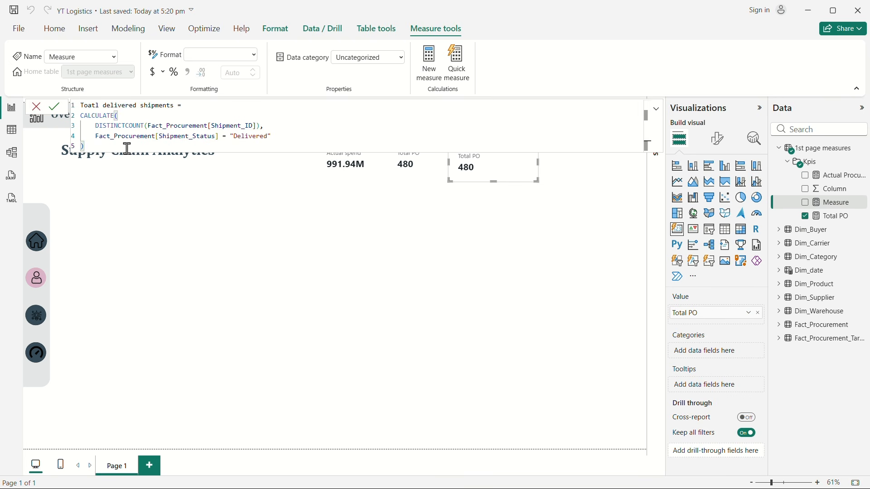
key("Return")
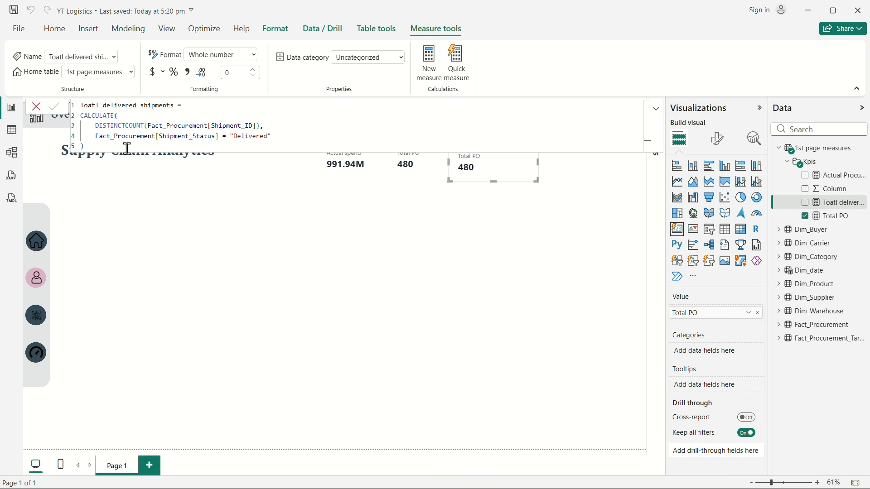
Step: Correct the measure's name to Total Delivered shipments in the formula and commit it
left_click(108, 105)
key("BackSpace")
type("D")
key("Return")
left_click(90, 106)
double_click(89, 106)
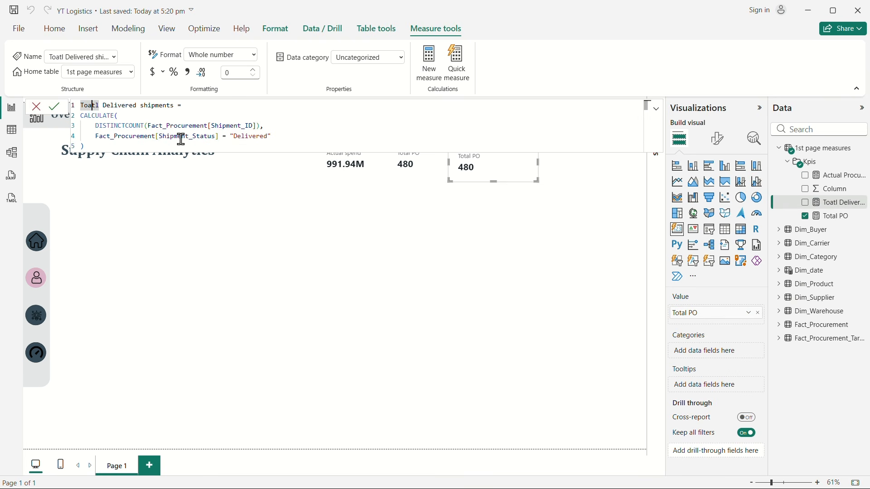
type("Total")
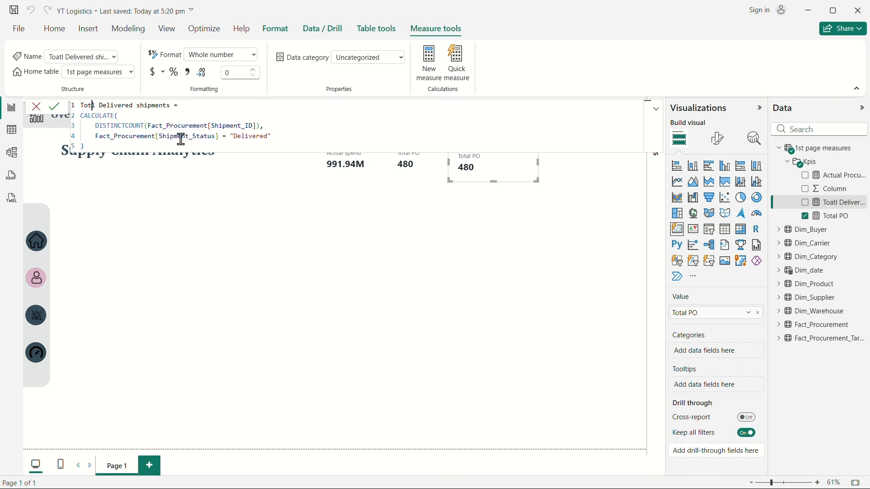
left_click(227, 199)
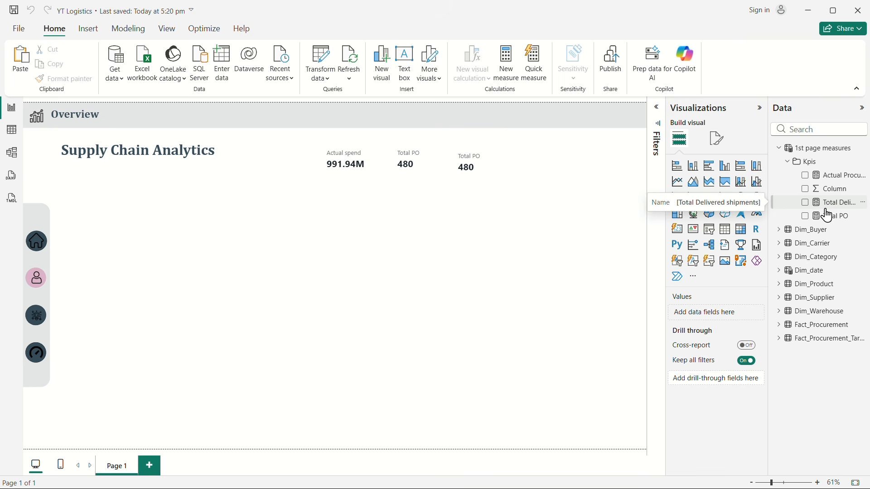
Step: Create another measure in the Kpis folder, name it On-Time Delivered shipments and start a new formula line
right_click(827, 178)
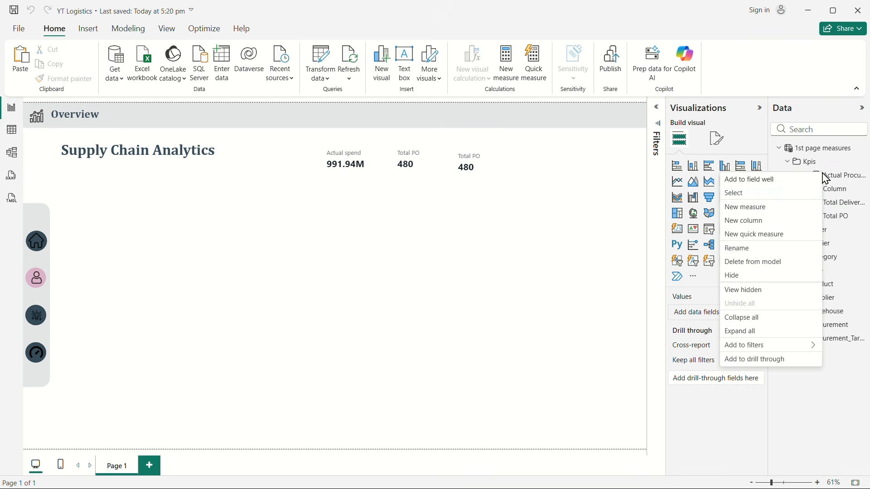
left_click(770, 217)
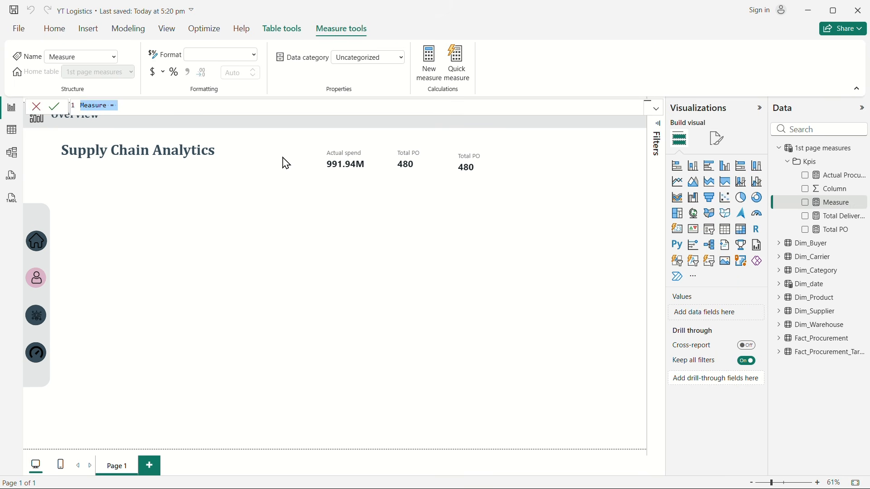
type("On")
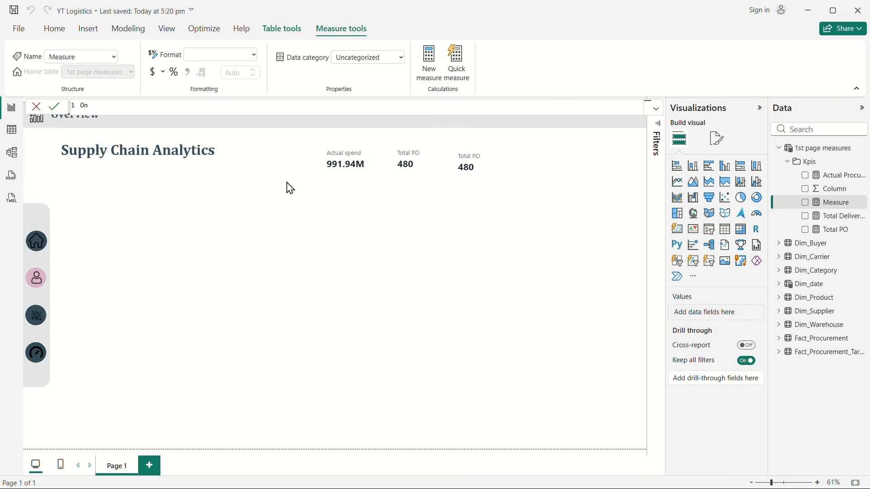
type("-Time Delivered shipments=")
key("shift+Return")
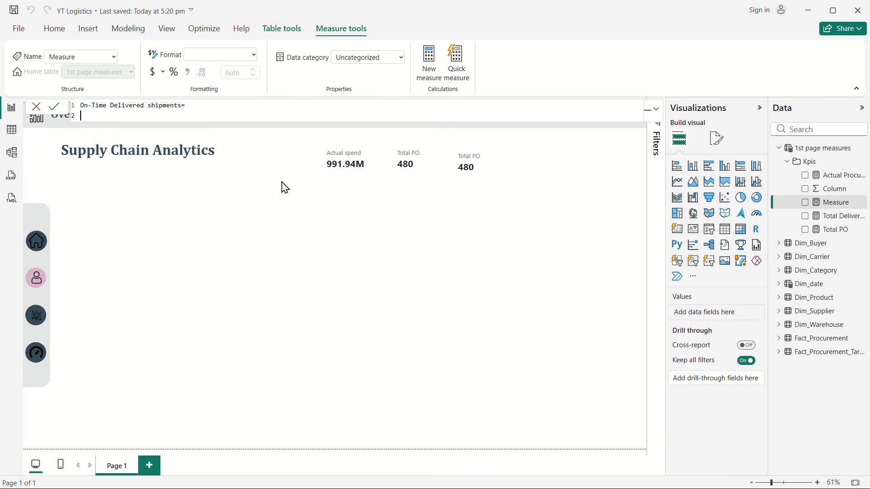
Step: Begin the On-Time Delivered shipments formula with CALCULATE and the expression [Total Delivered shipments], followed by a new line for the filter
type("c")
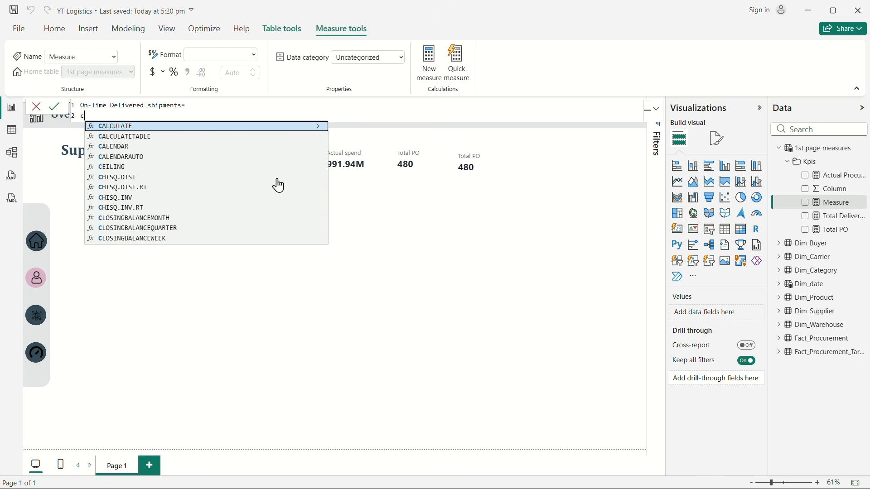
key("Tab")
key("shift+Return")
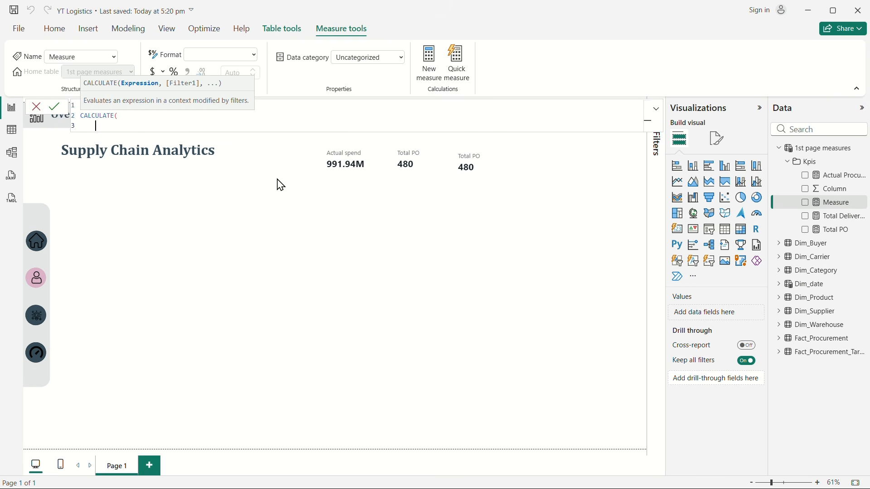
type("tot")
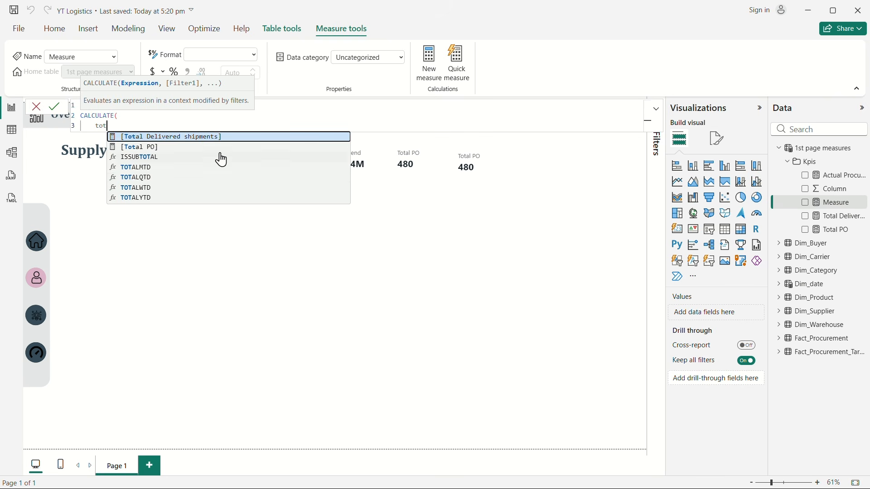
left_click(172, 137)
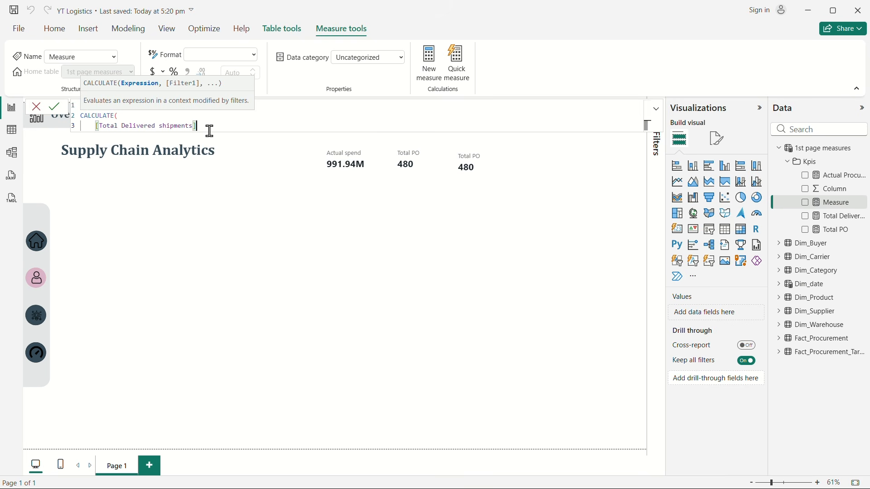
type(",")
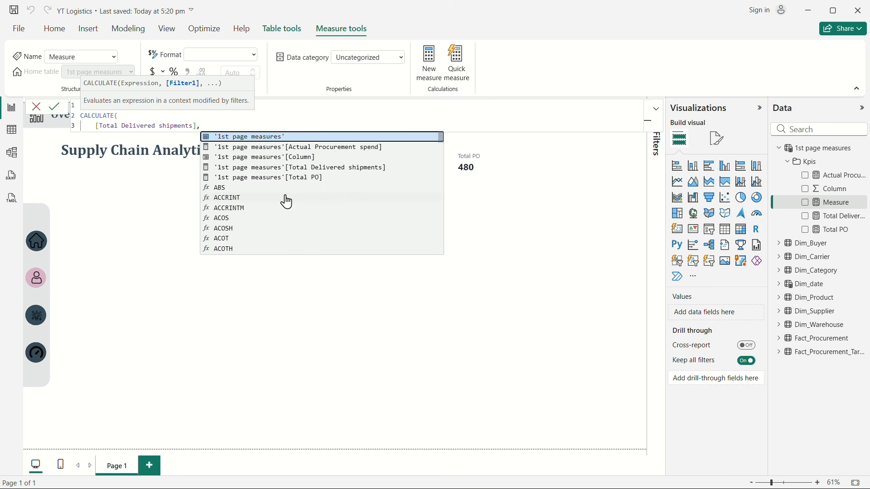
key("shift+Return")
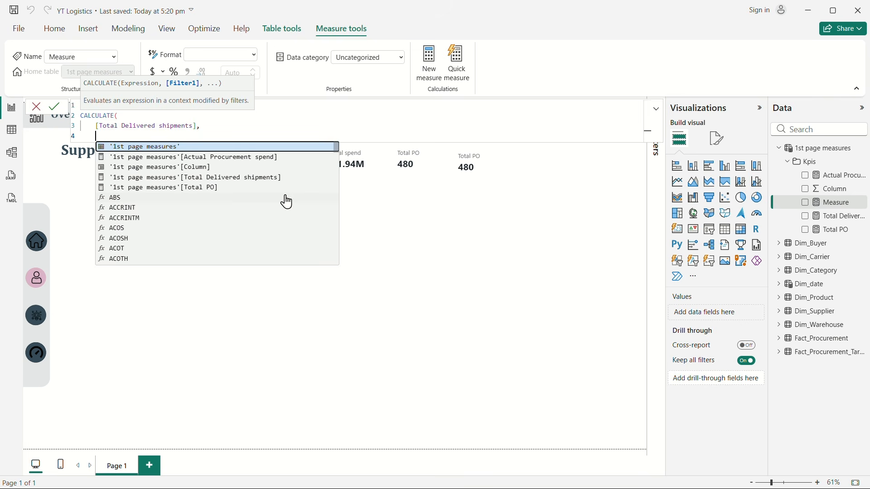
Step: Add the filter condition Fact_Procurement[Actual_Delivery_Date] <= Fact_Procurement[Promised_Date] to the CALCULATE function, with the comparison on its own line
type("acy")
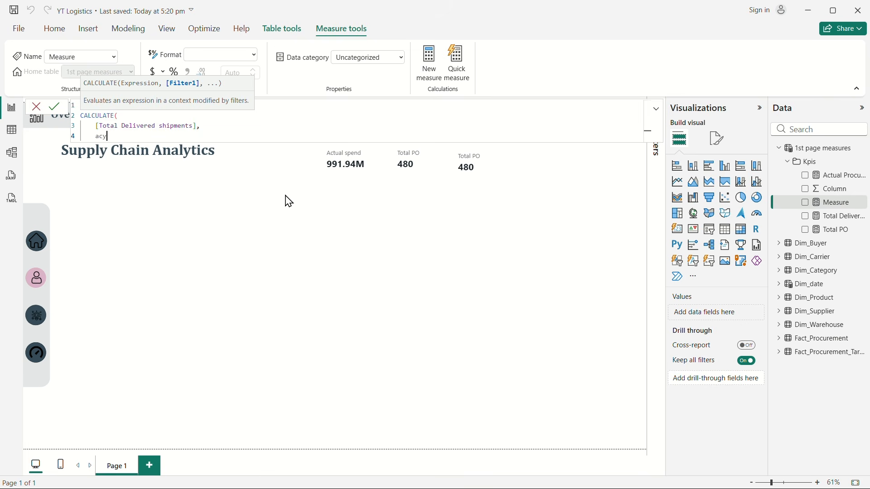
key("BackSpace")
type("tu")
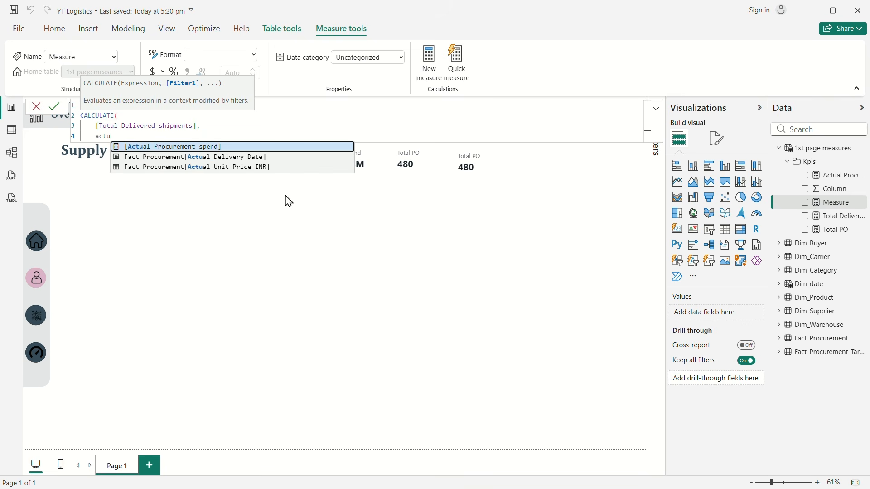
left_click(229, 158)
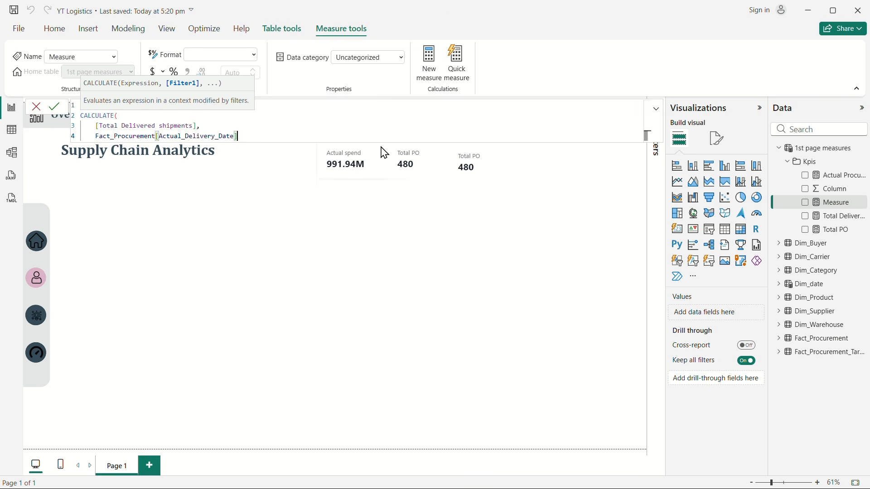
key("shift+Return")
type("<")
type("=")
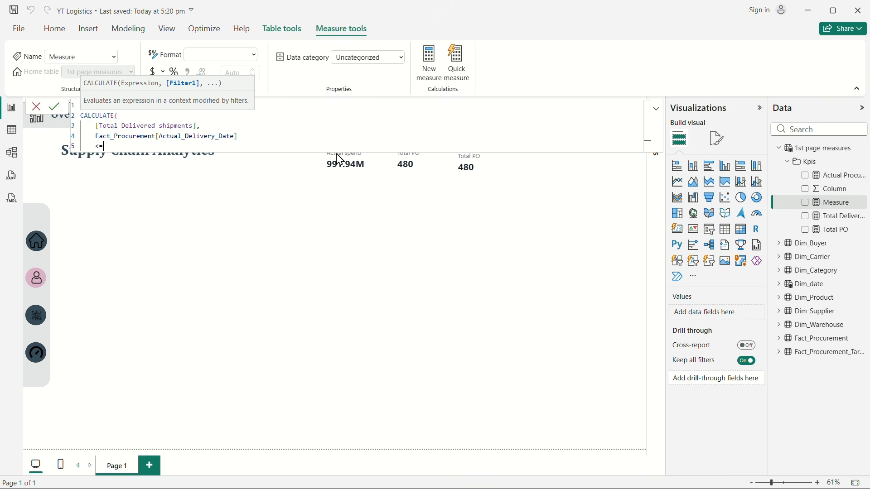
type("pr")
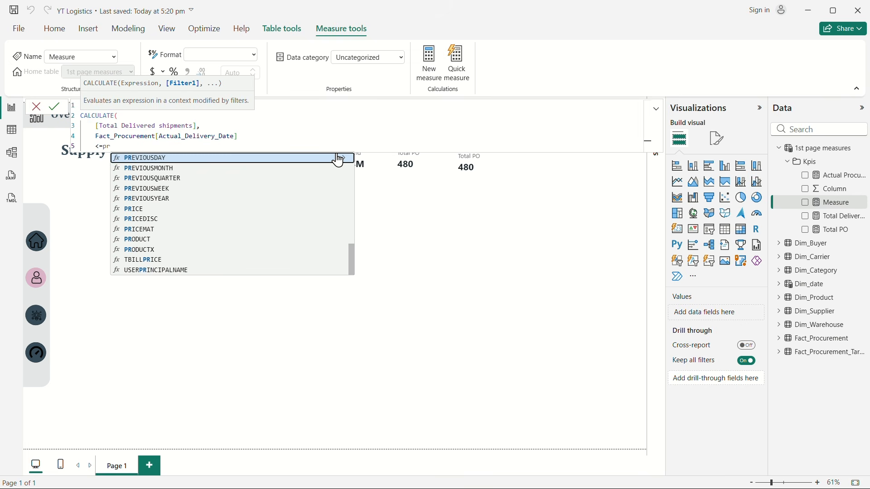
type("om")
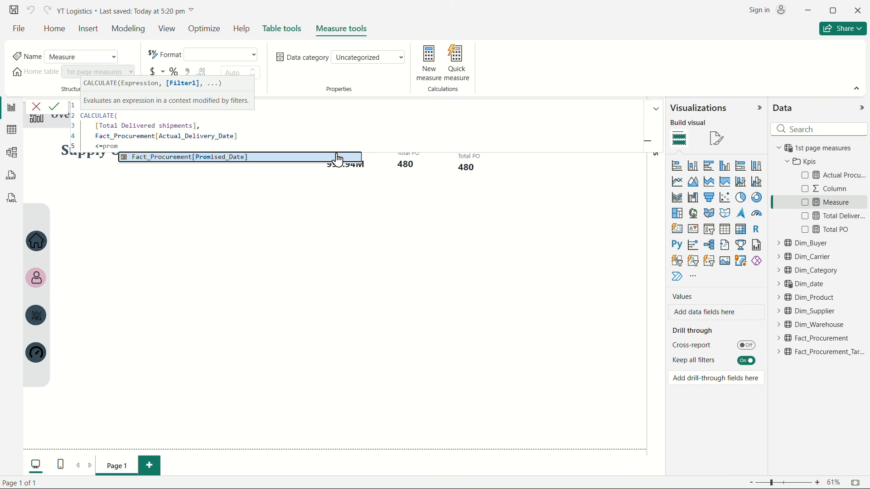
left_click(240, 160)
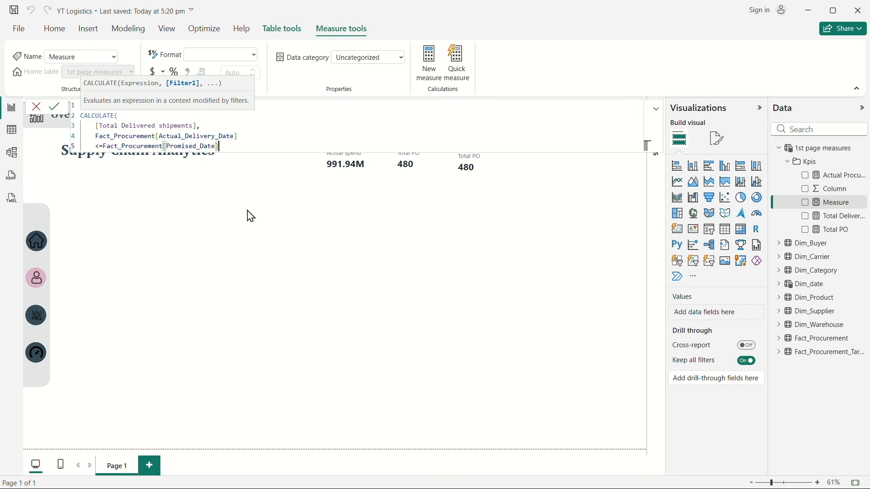
Step: Close the CALCULATE expression of the On-Time Delivered shipments measure after the Promised_Date condition and commit the formula
key("shift+Return")
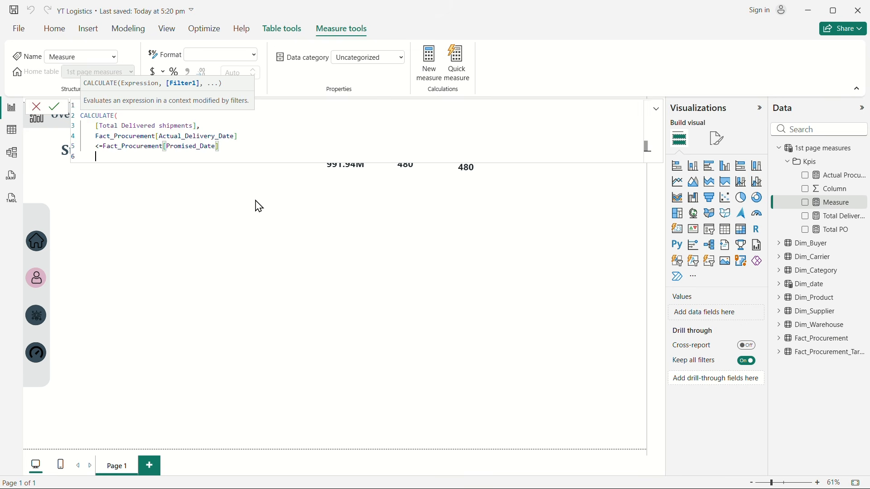
type(")")
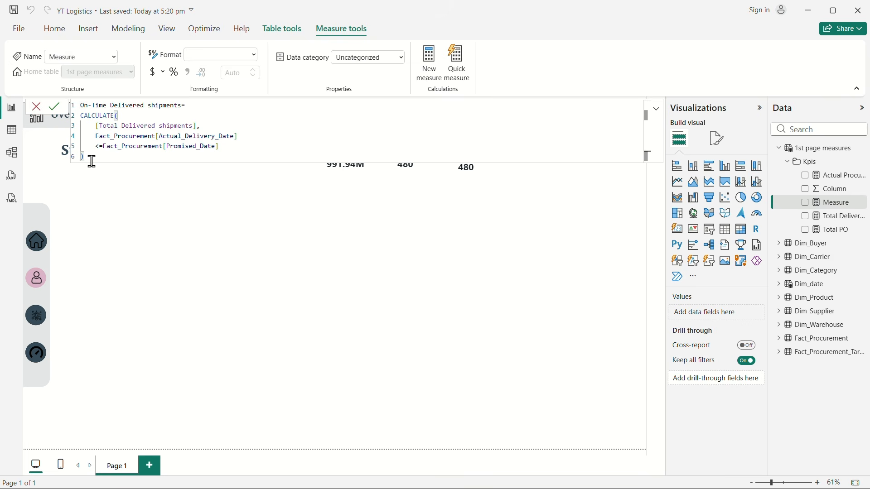
key("Return")
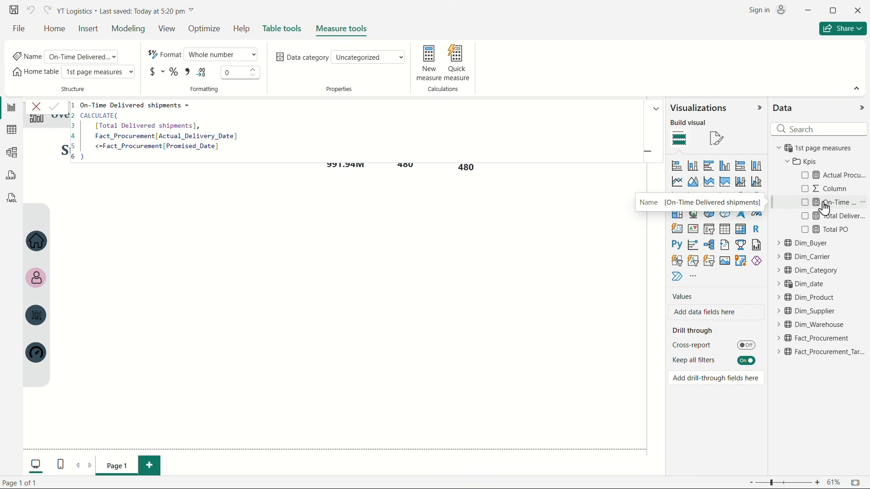
Step: Create a new measure in the Kpis folder and name it On-Time delivery%
right_click(831, 177)
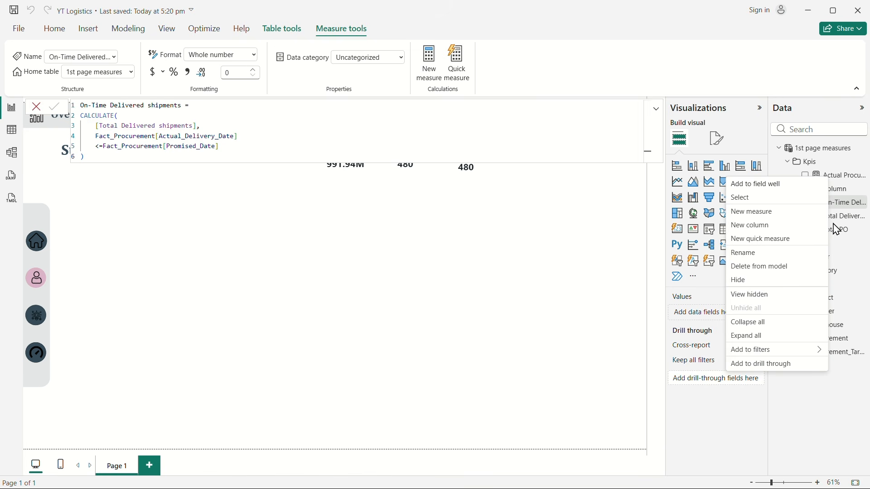
left_click(775, 219)
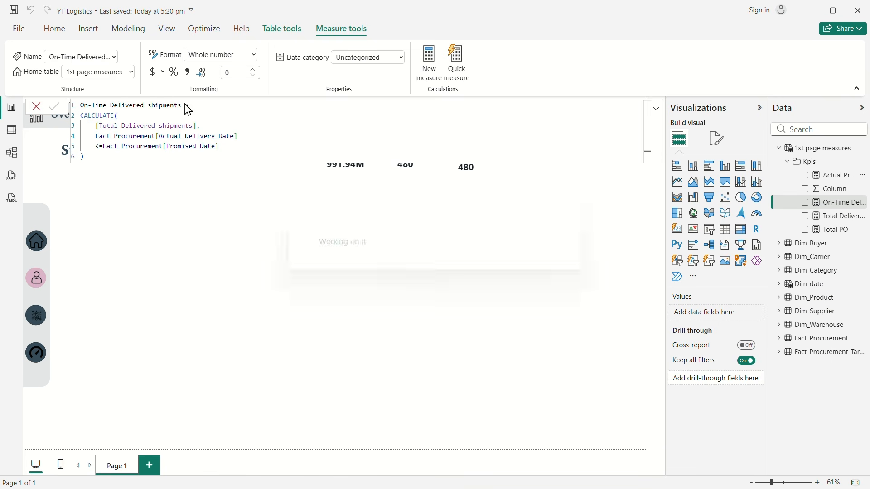
left_click(96, 106)
key("ctrl+a")
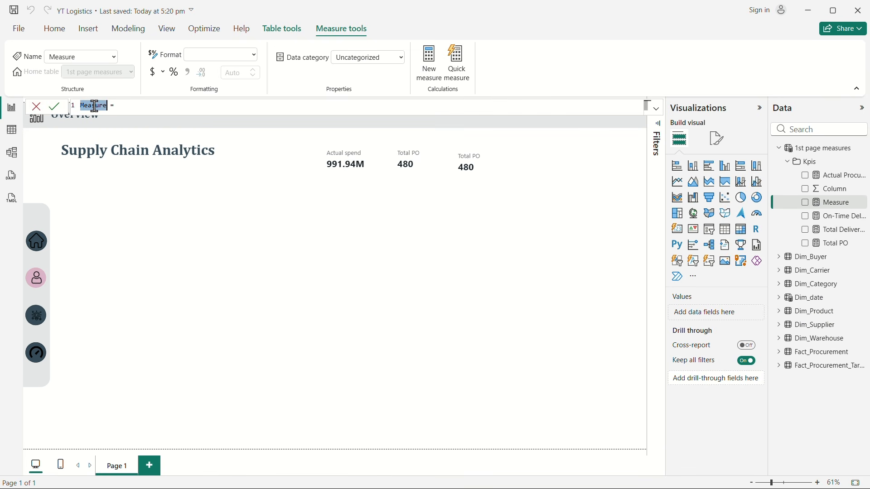
type("On-Time =deliv ")
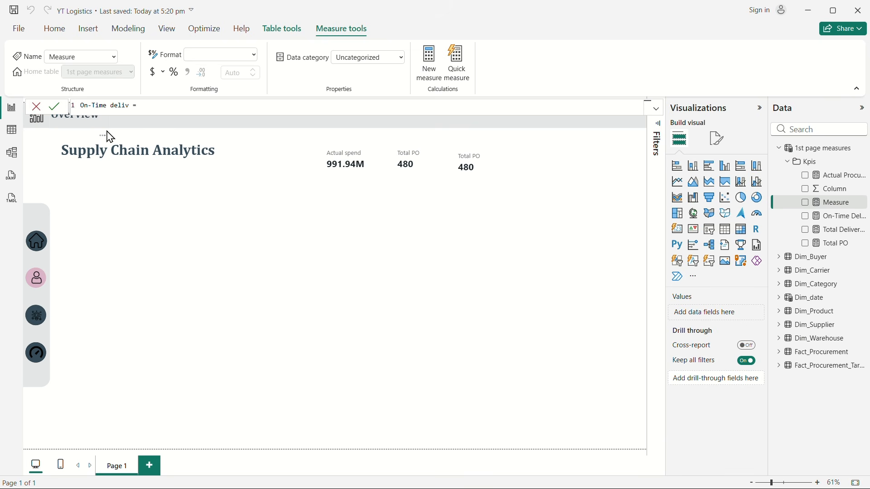
type("ery%")
left_click(173, 108)
Step: Begin the measure's formula with a DIVIDE function using [On-Time Delivered shipments] as the numerator
key("shift+Return")
type("div")
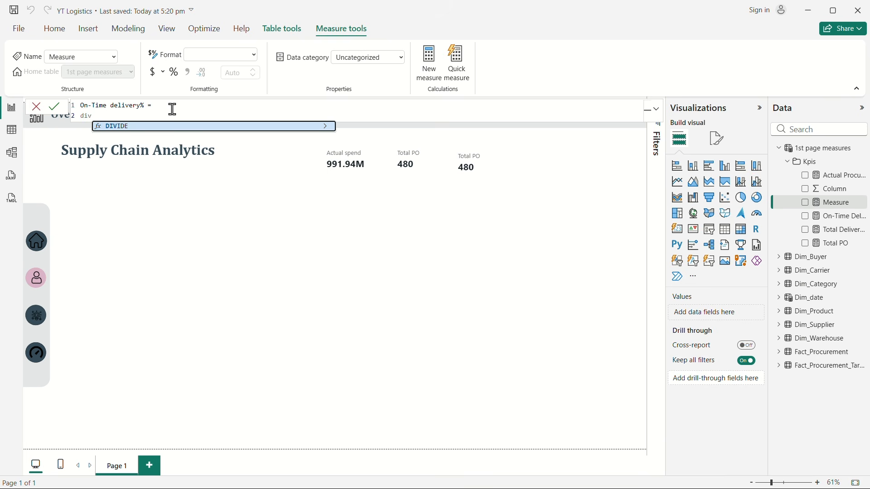
left_click(136, 126)
key("shift+Return")
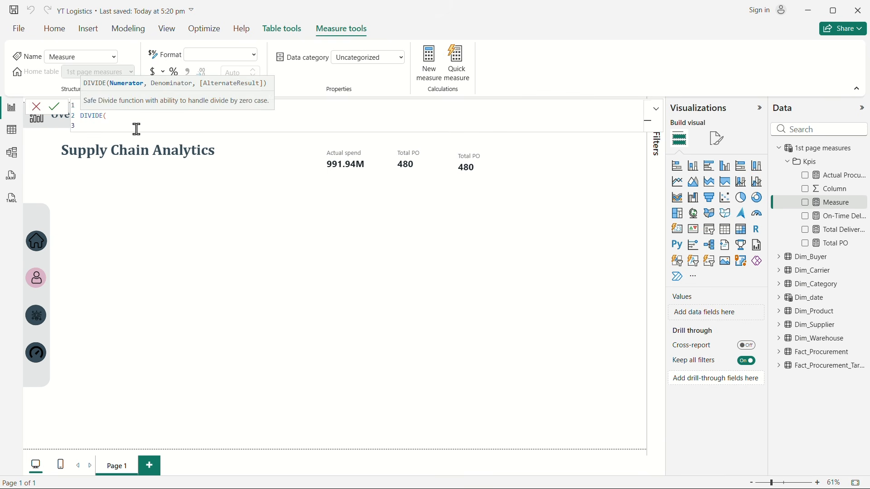
type("[")
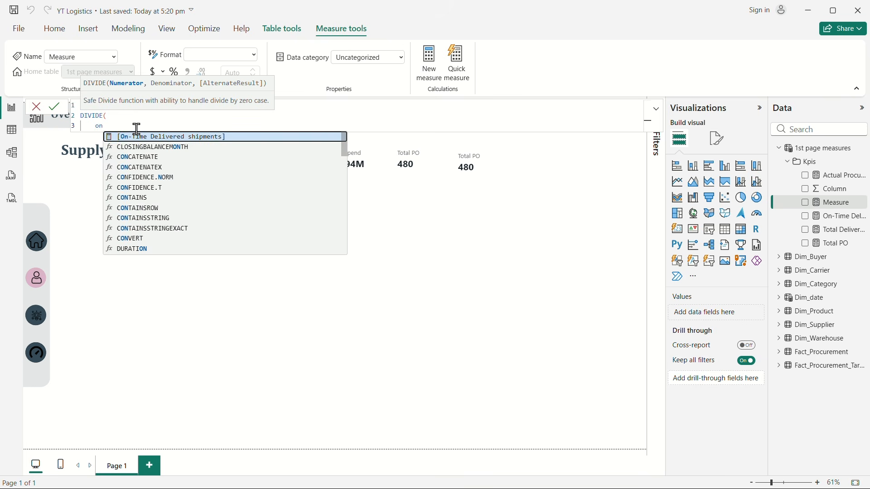
left_click(199, 136)
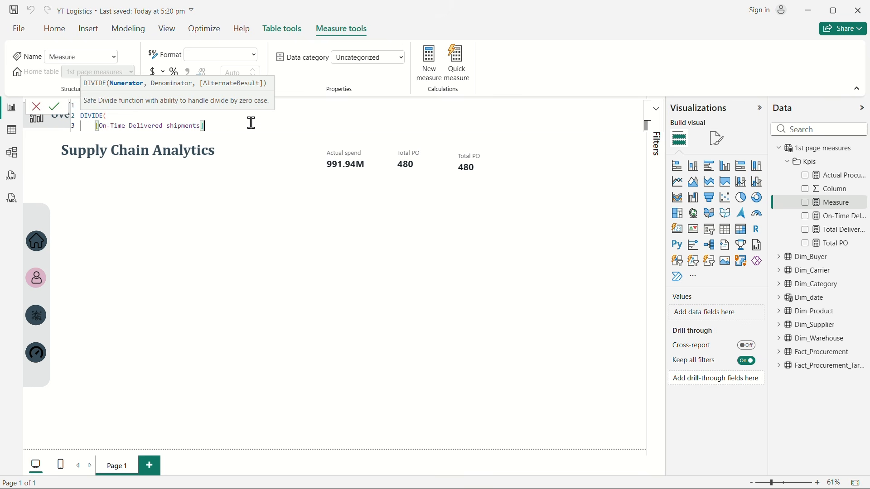
Step: Complete the DIVIDE with [Total Delivered shipments] as denominator and 0 as alternate result, and commit the measure
type(",")
key("shift+Return")
type("to")
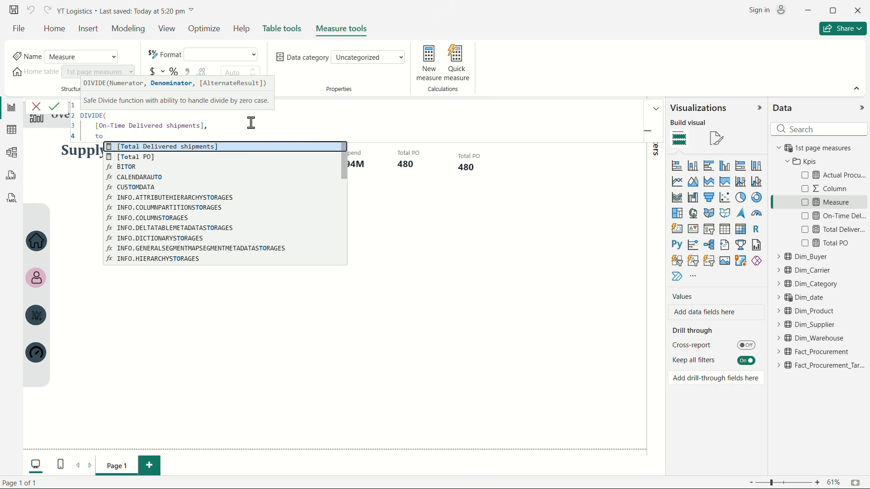
left_click(233, 149)
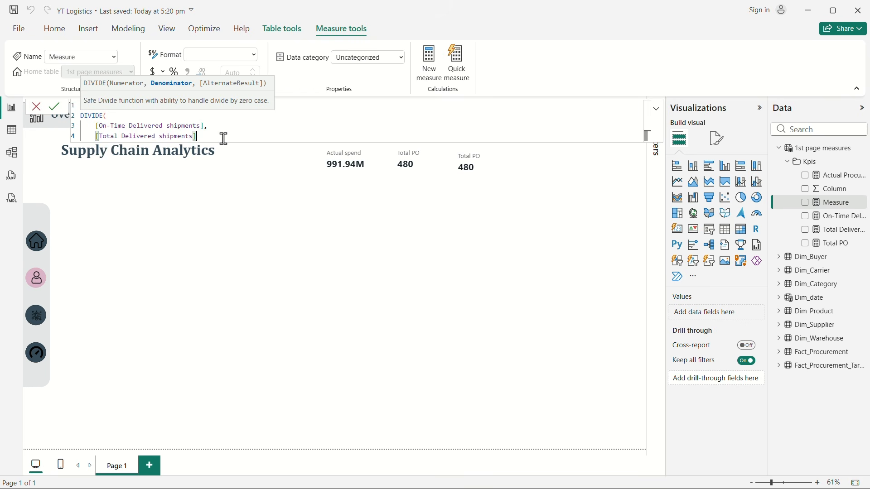
type(",")
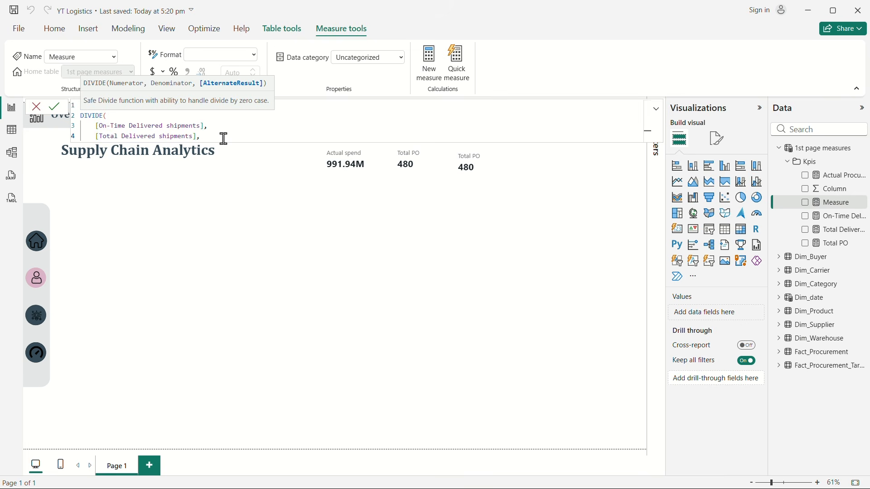
key("shift+Return")
type("0")
key("shift+Return")
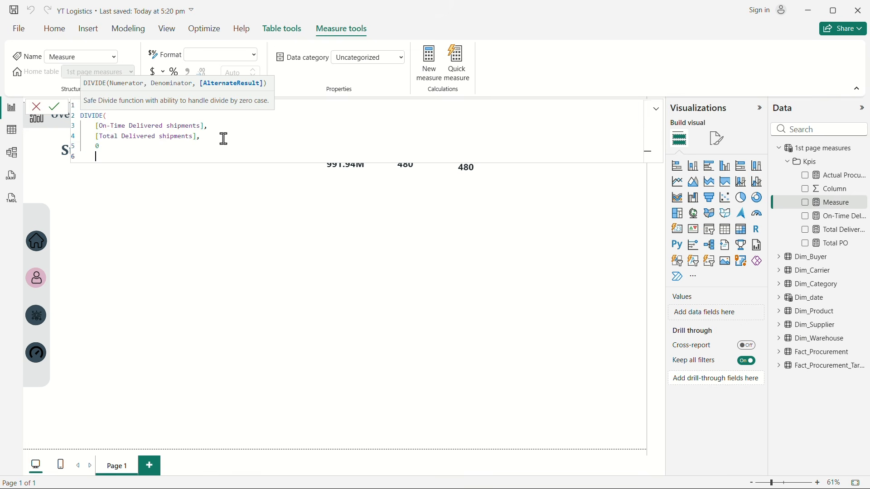
type(")")
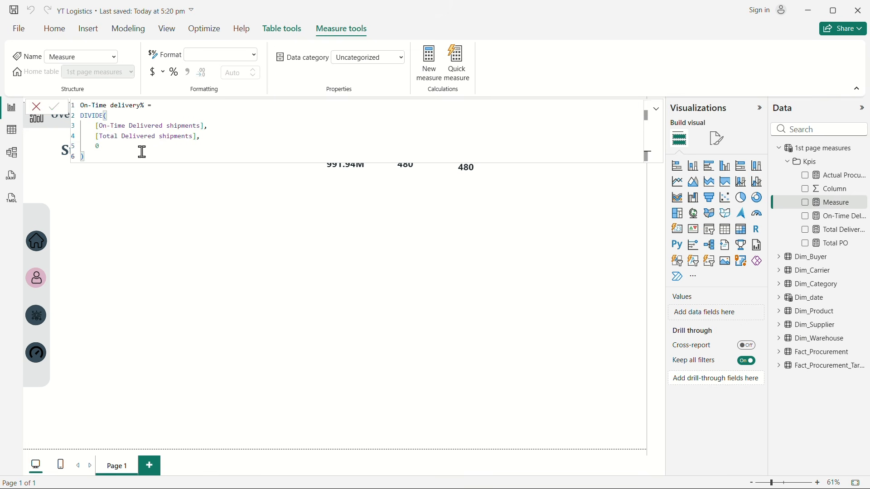
key("Return")
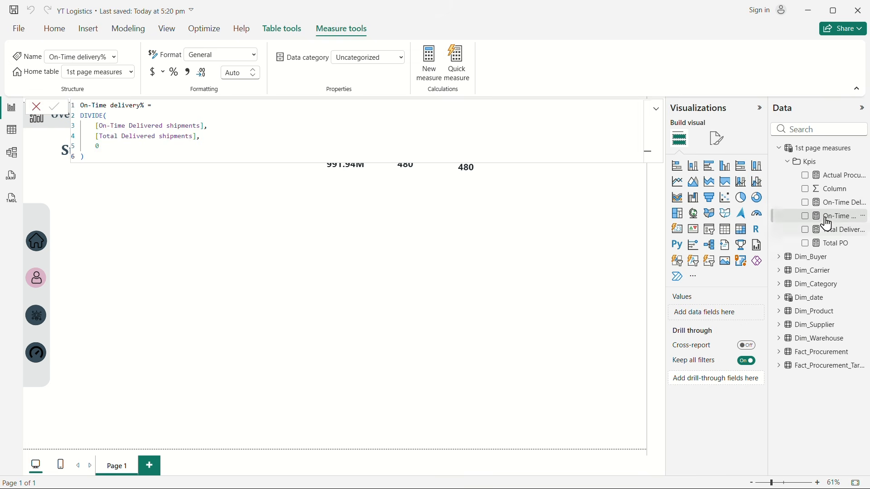
Step: Format the On-Time delivery% measure as Percentage
left_click(253, 55)
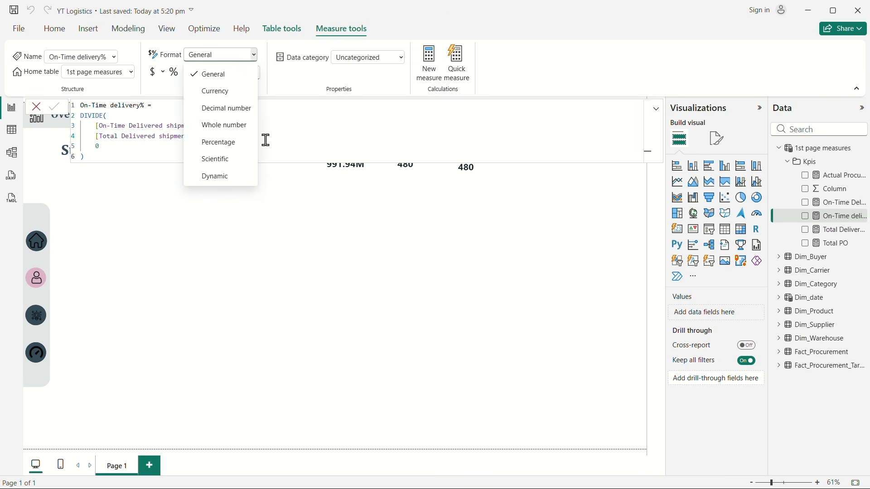
left_click(218, 142)
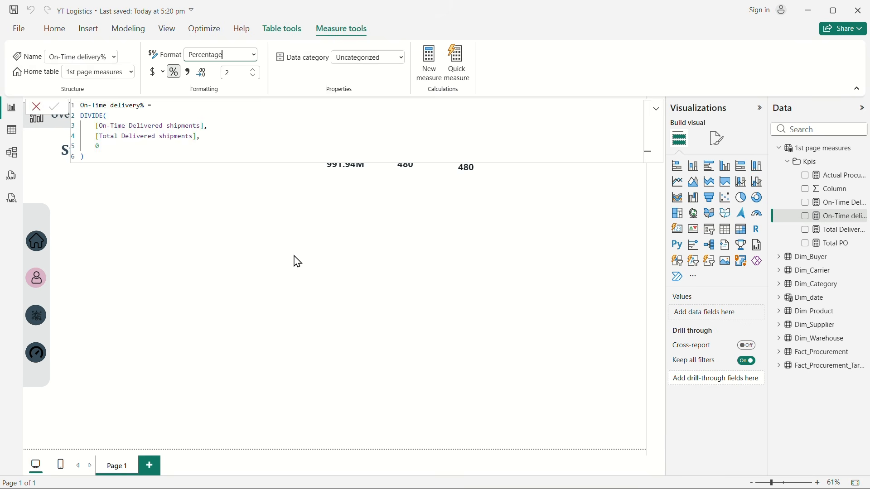
left_click(298, 262)
Step: Replace Total PO with On-Time delivery% in the third card and nudge it into line with the other cards
left_click(470, 171)
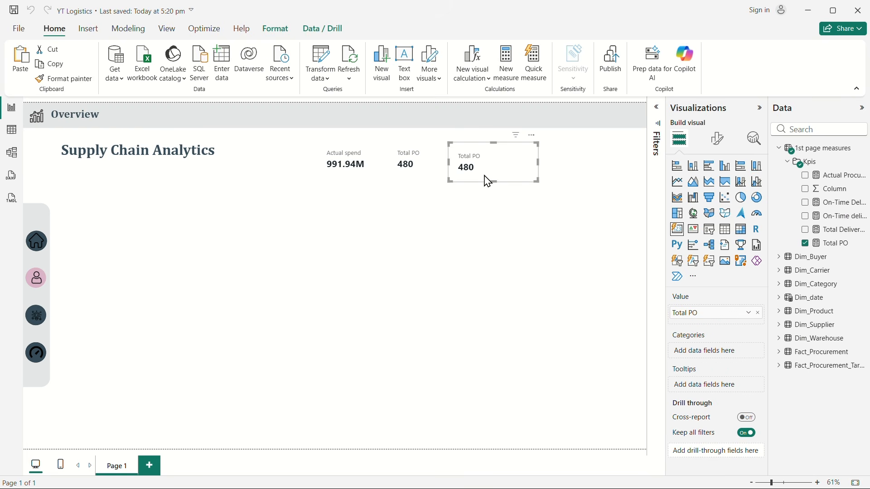
left_click(806, 245)
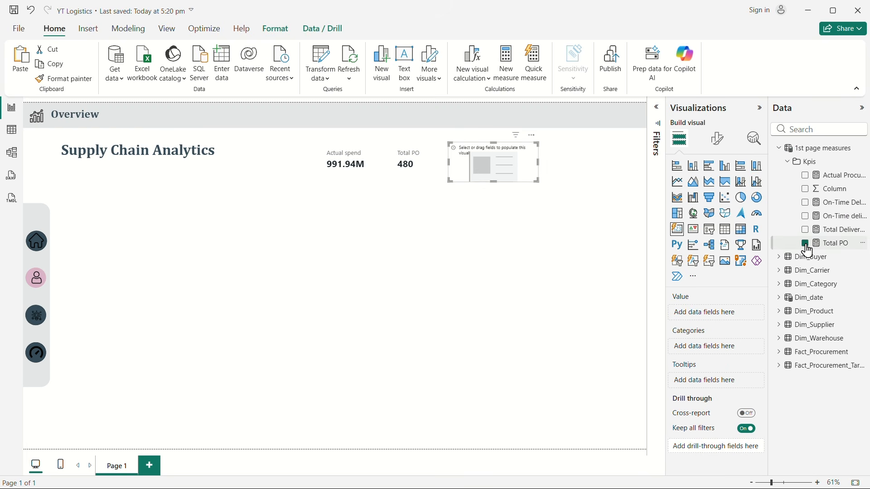
left_click(806, 217)
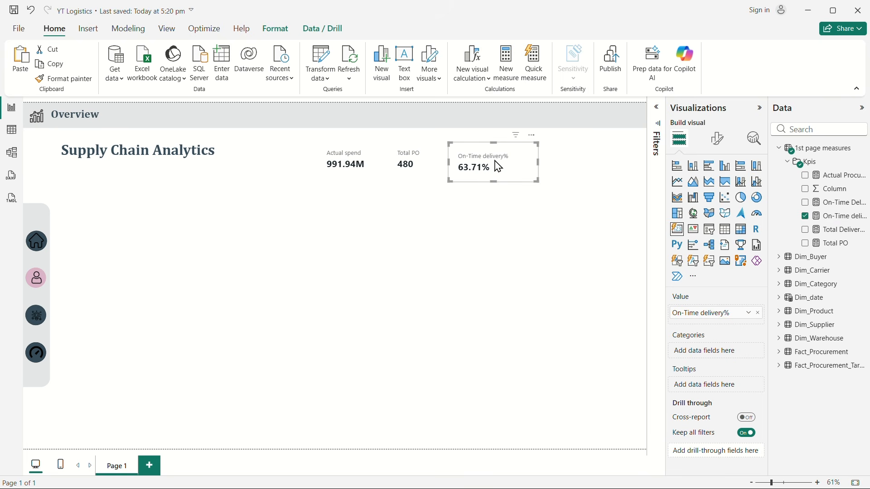
left_click_drag(499, 167, 496, 166)
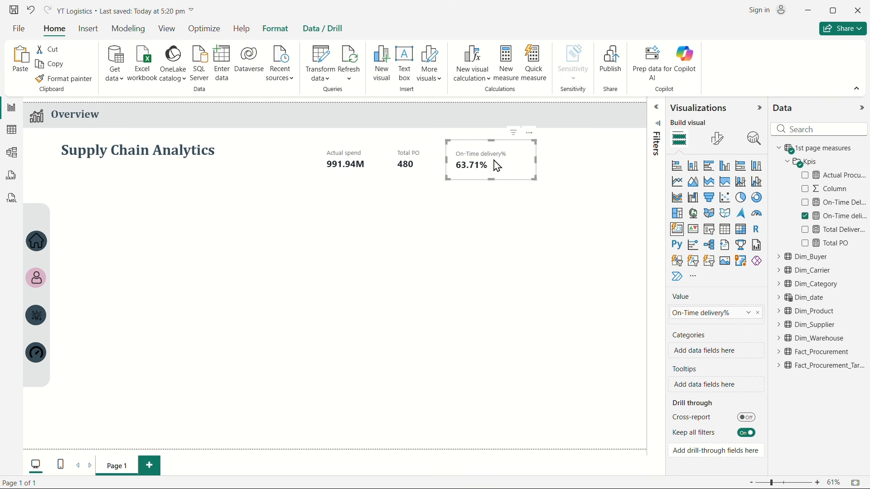
left_click(498, 242)
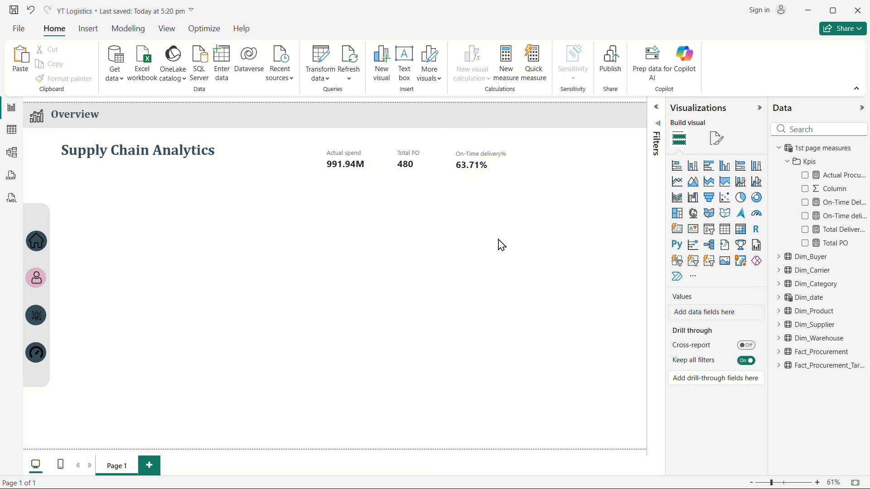
left_click(480, 170)
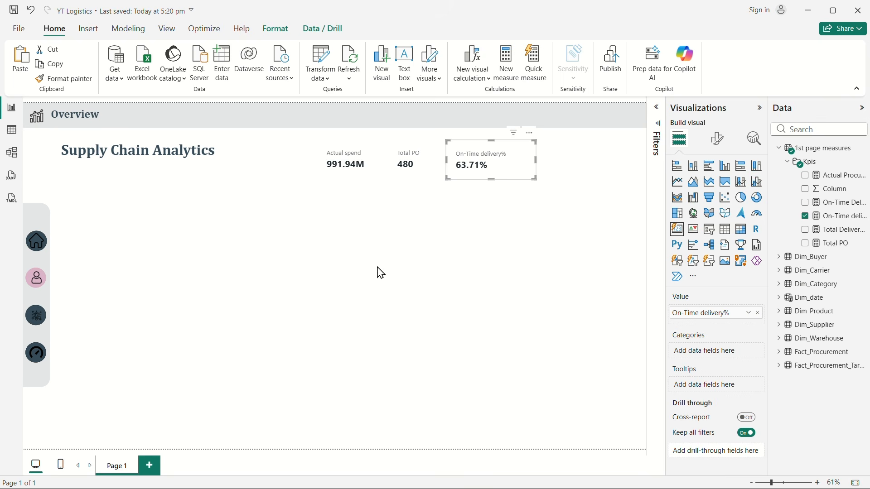
left_click(40, 284)
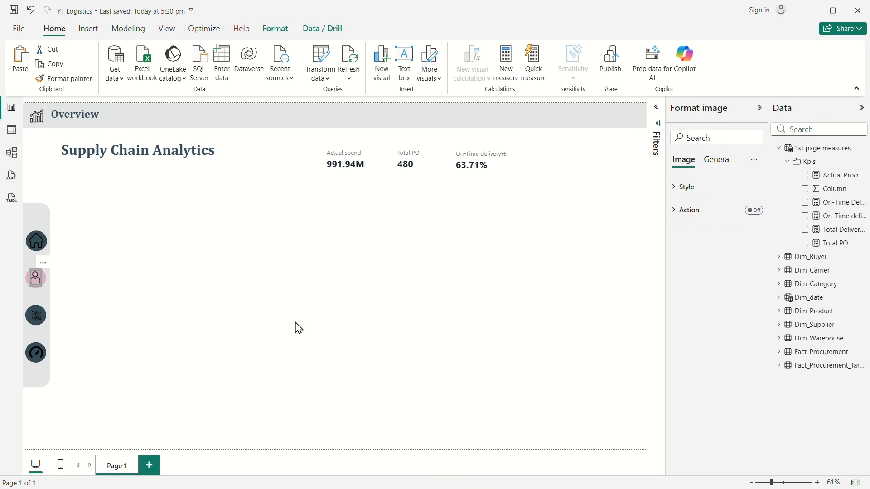
key("Right")
left_click(427, 252)
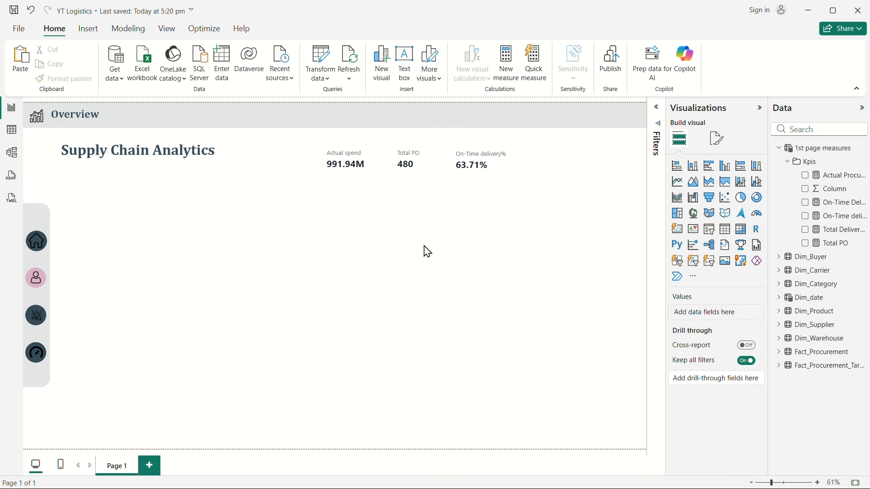
Step: Duplicate the On-Time delivery% card and place the copy beside it as the fourth card in the row
left_click(481, 170)
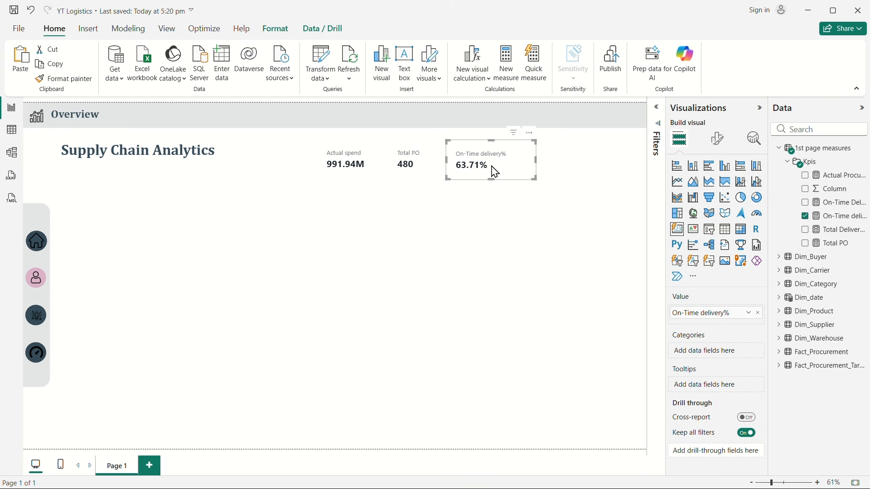
left_click_drag(490, 170, 570, 167)
Step: Search the data fields for "lead" and clear the search
left_click(803, 130)
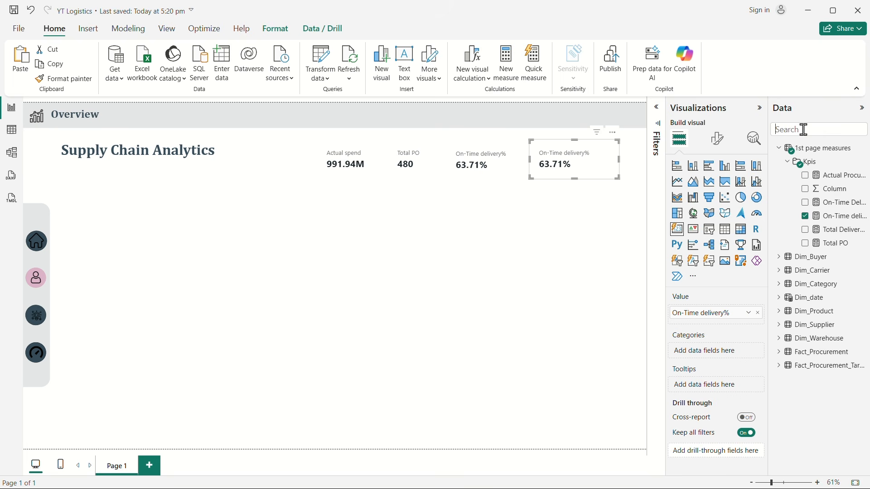
type("lead")
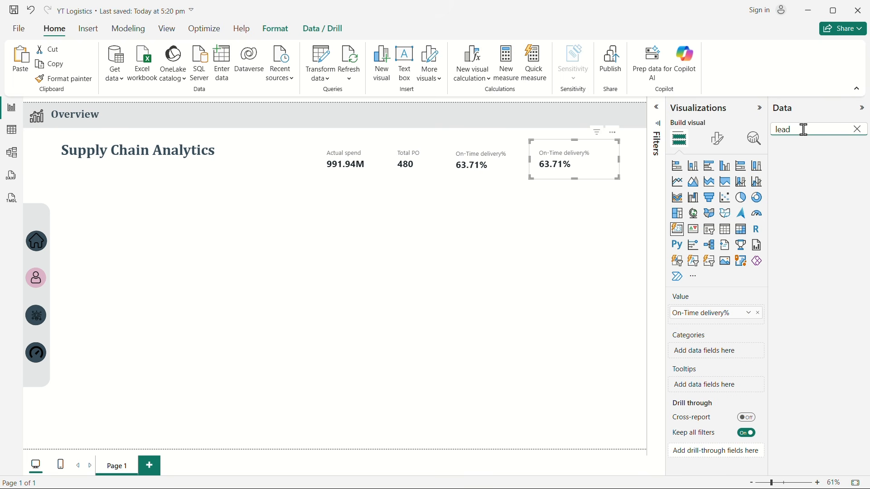
key("BackSpace")
key("BackSpace")
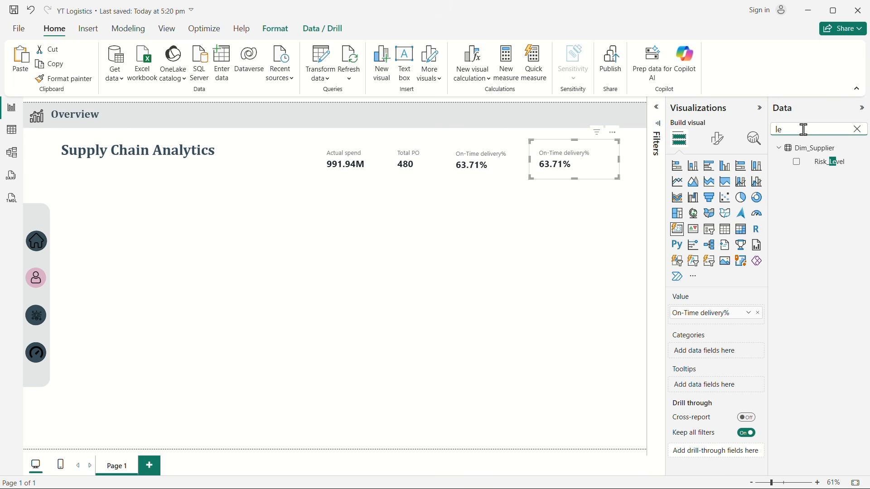
key("BackSpace")
key("BackSpace")
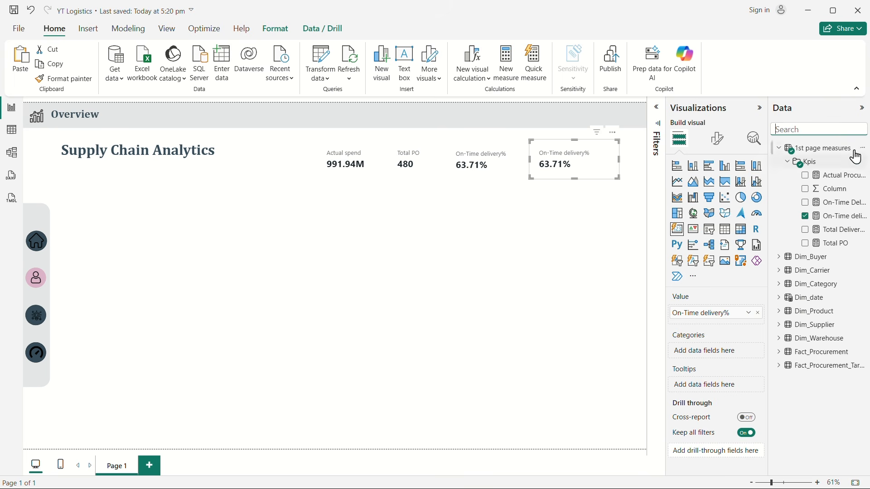
Step: Create a new measure named Avg Lead Time in the 1st page measures table
left_click(561, 229)
left_click(567, 165)
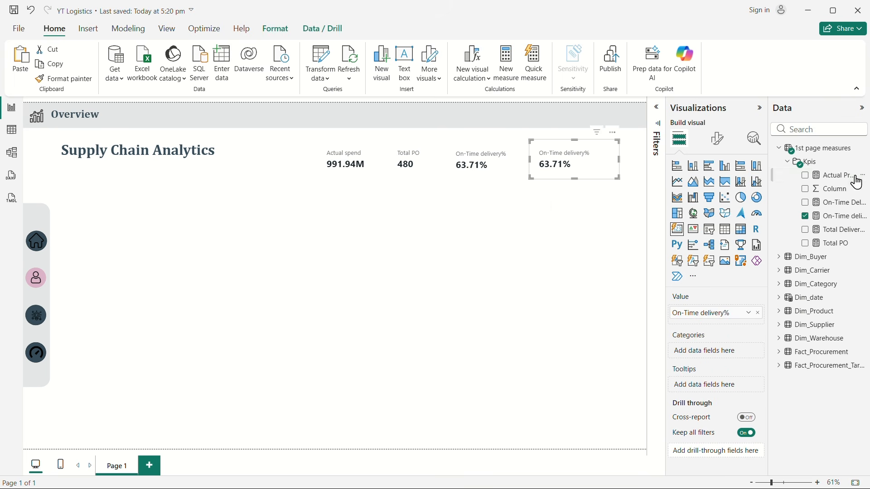
right_click(815, 163)
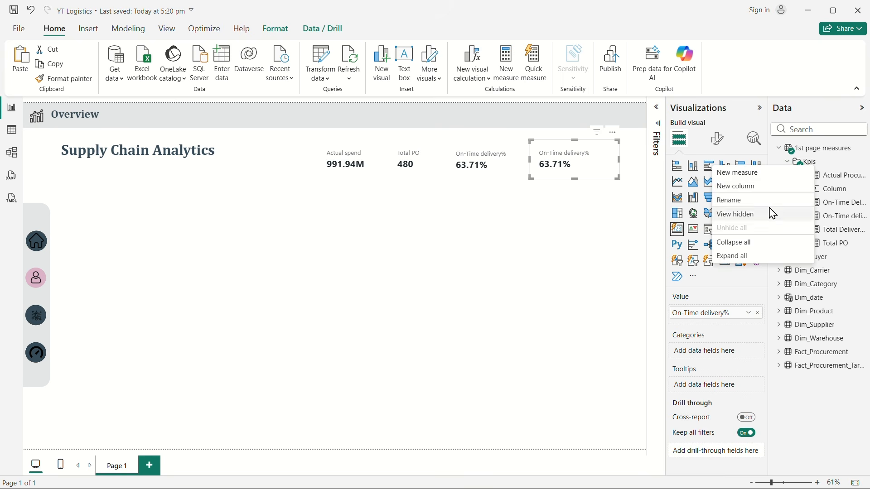
left_click(743, 174)
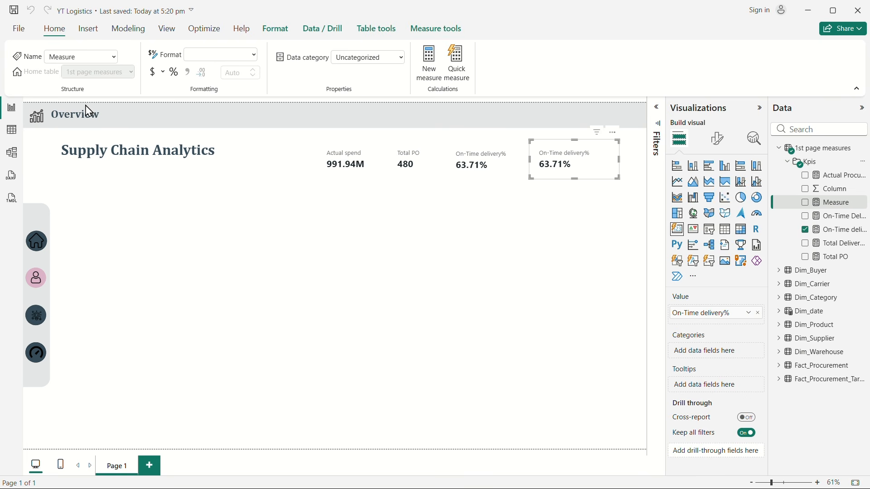
left_click(102, 105)
double_click(102, 105)
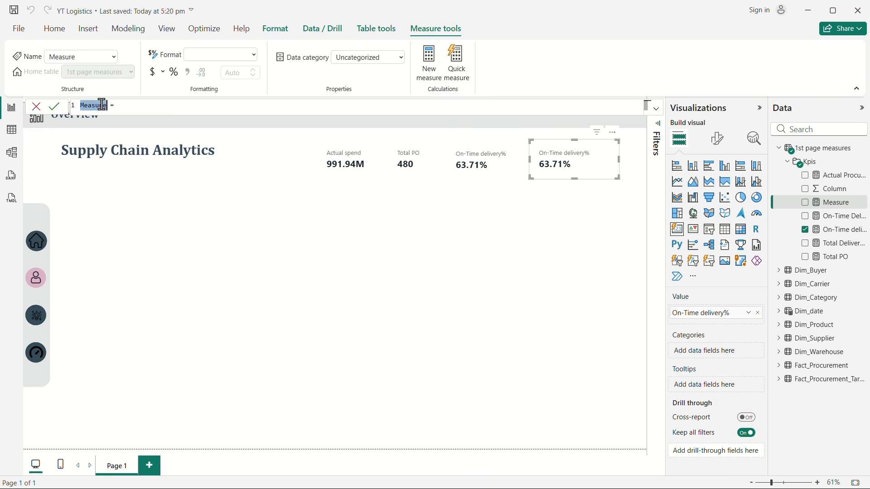
type("Avg Lead Time")
left_click(146, 109)
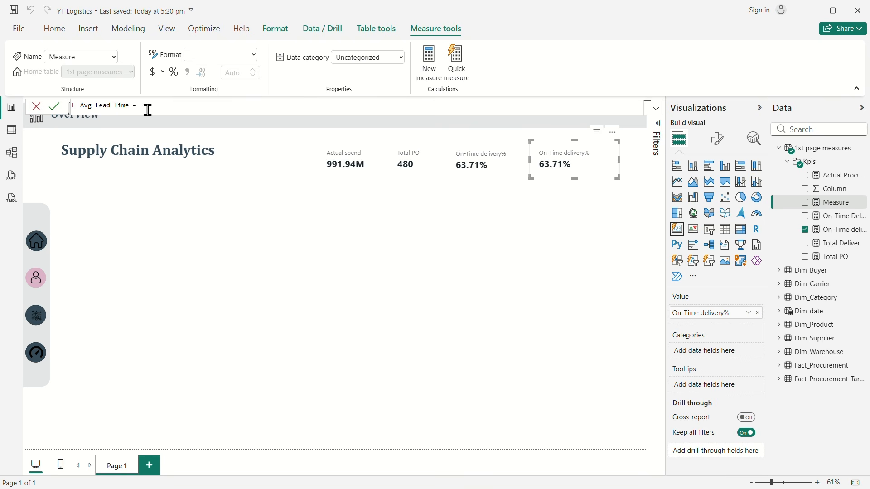
Step: Begin the Avg Lead Time formula with AVERAGEX over a FILTER of the Fact_Procurement table
key("shift+Return")
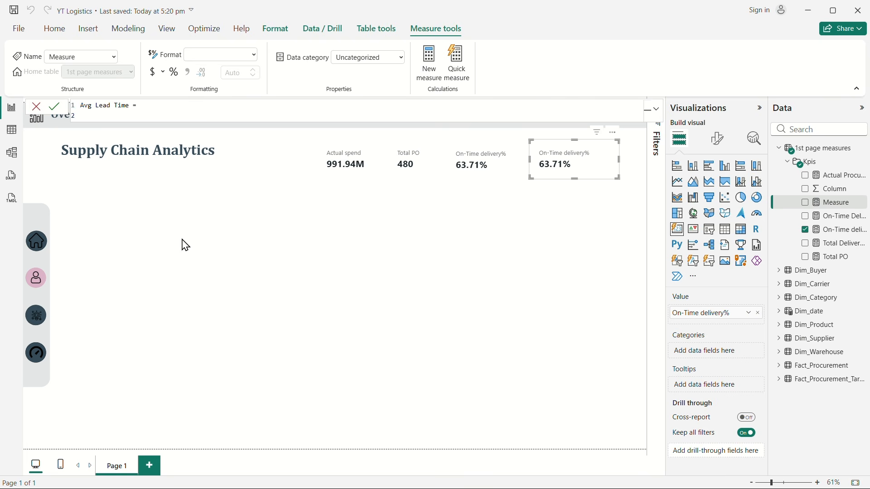
type("ave")
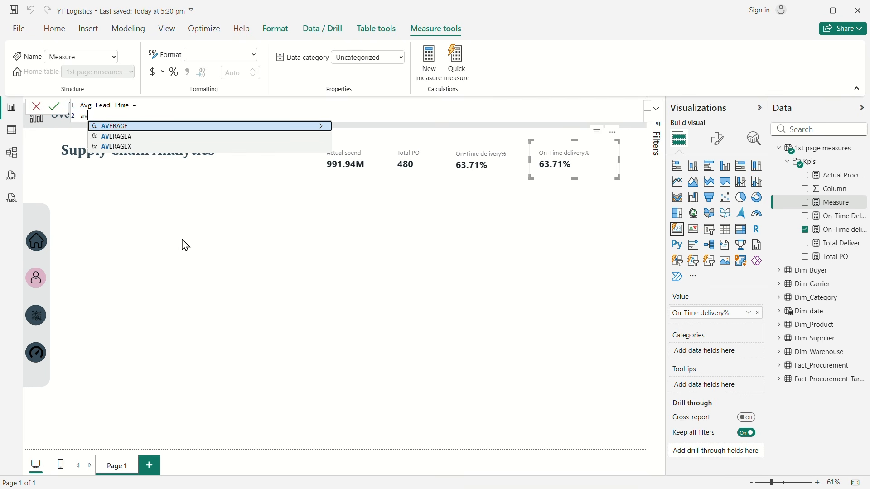
left_click(138, 148)
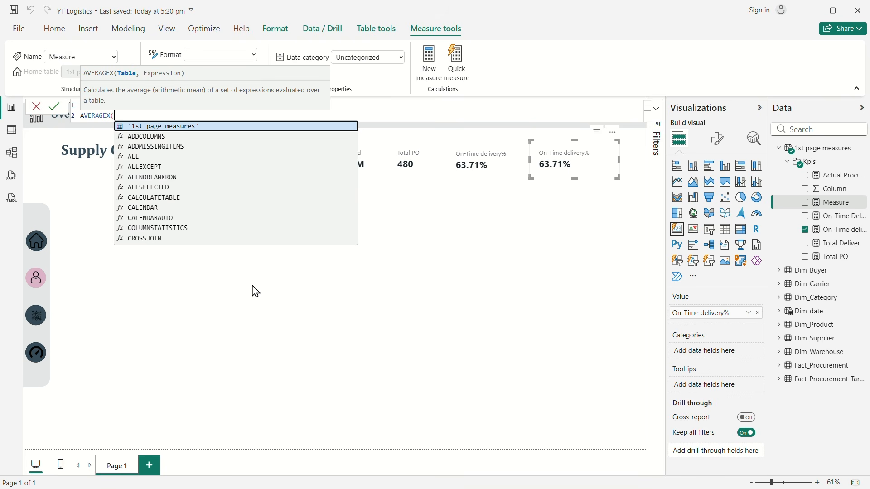
key("shift+Return")
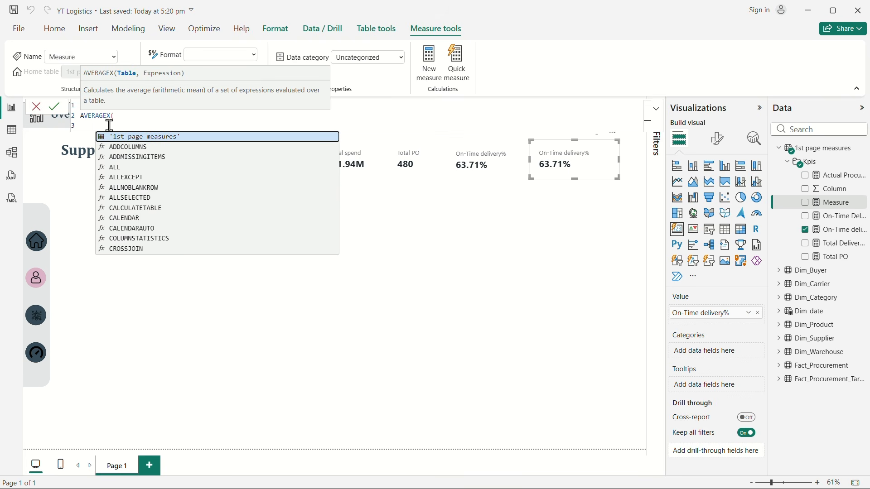
type("fil")
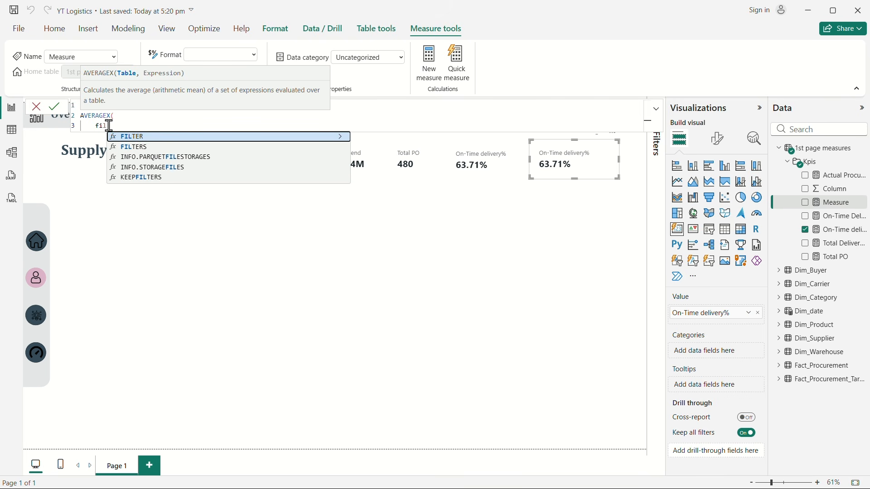
left_click(159, 137)
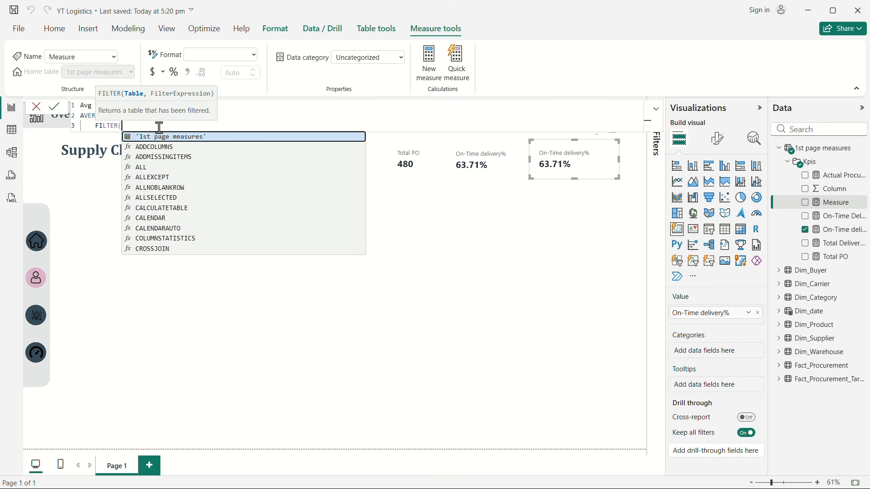
key("shift+Return")
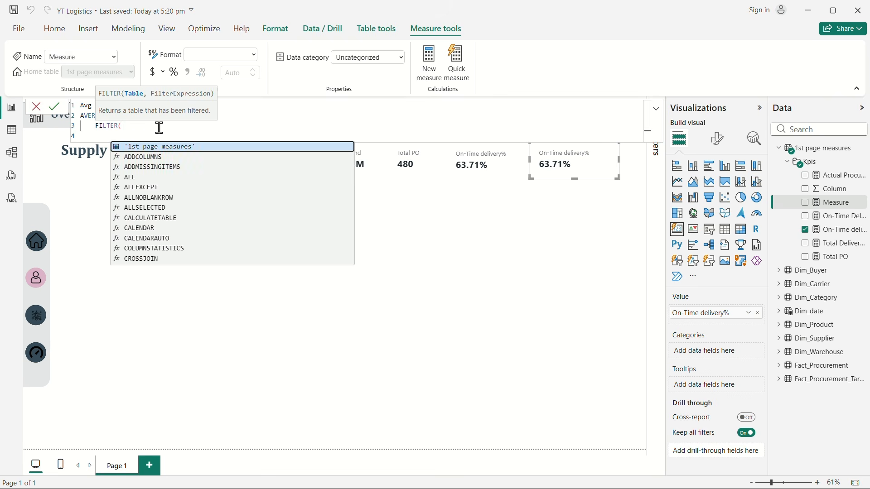
type("fact")
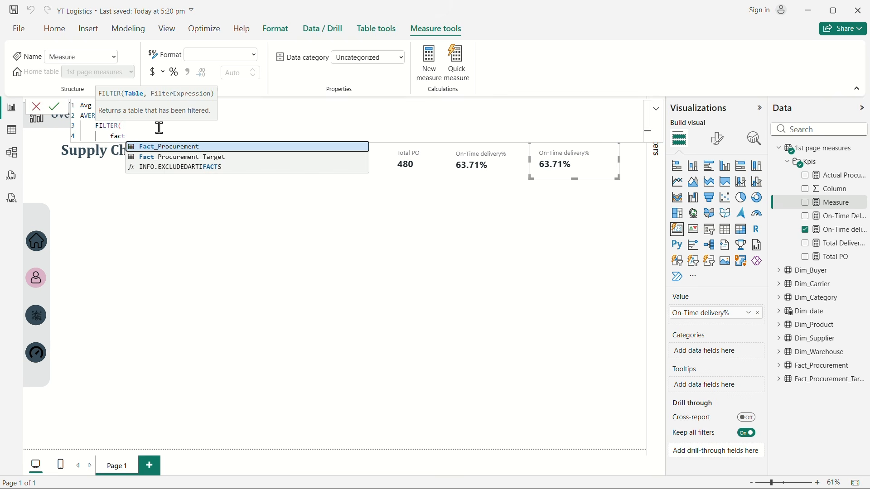
left_click(184, 146)
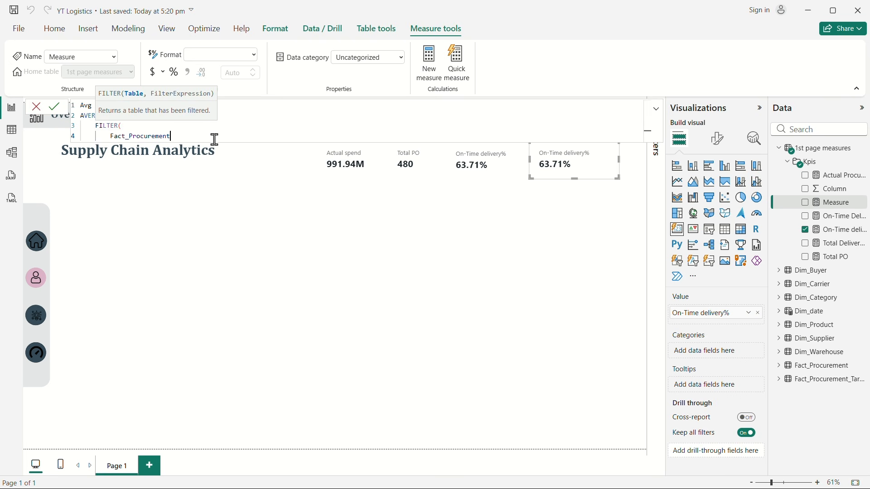
type(",")
key("shift+Return")
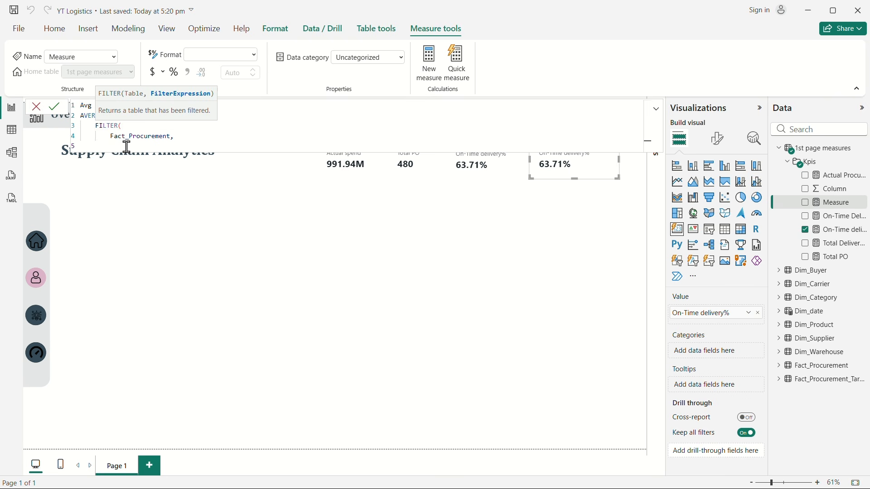
Step: Set the filter condition to Fact_Procurement[Shipment_Status] = "Delivered" and close the FILTER function
type("ship")
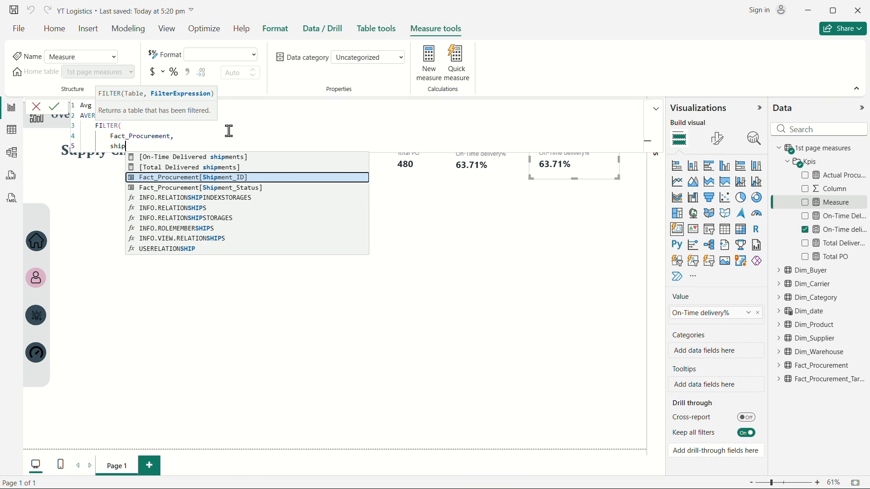
type("men")
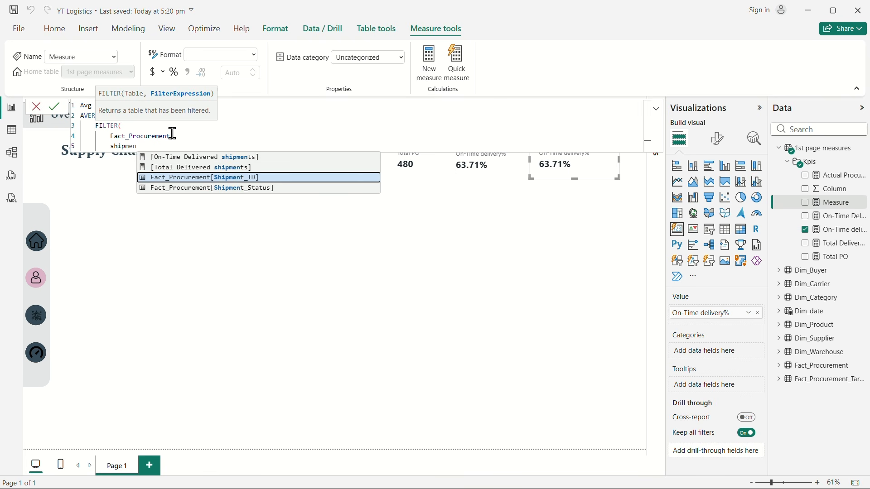
left_click(260, 190)
type("=")
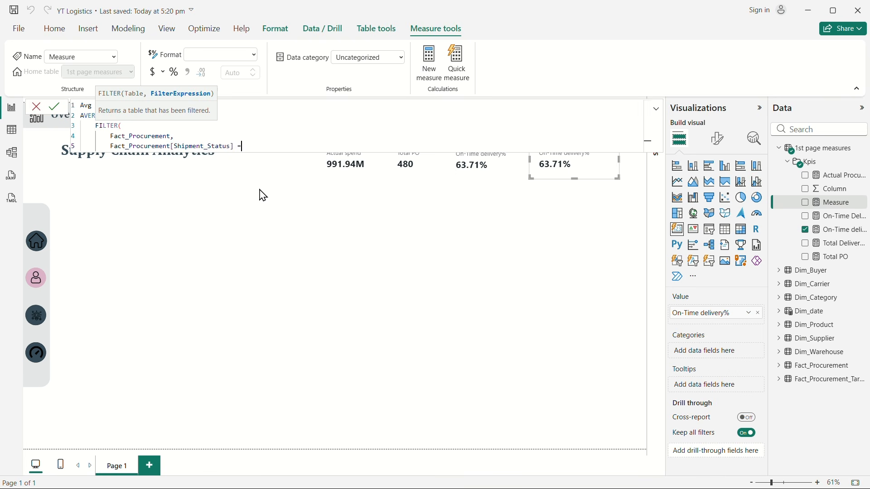
type(" \"Delivered")
key("Return")
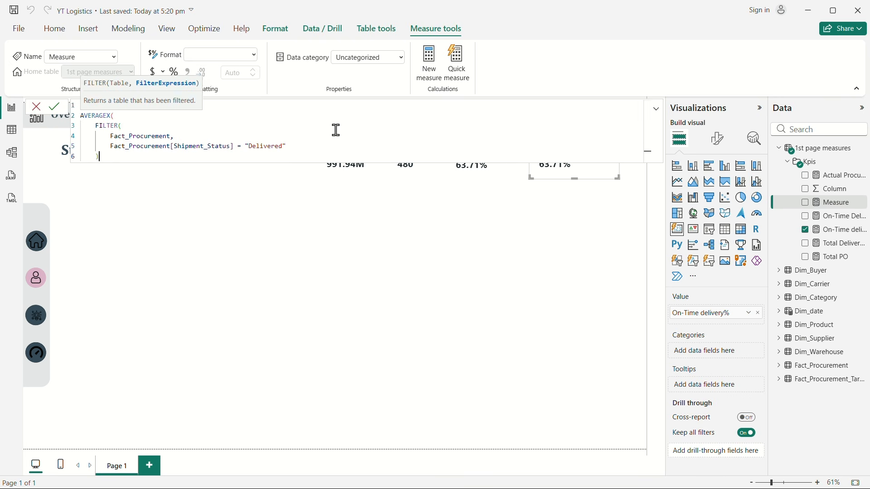
type(")")
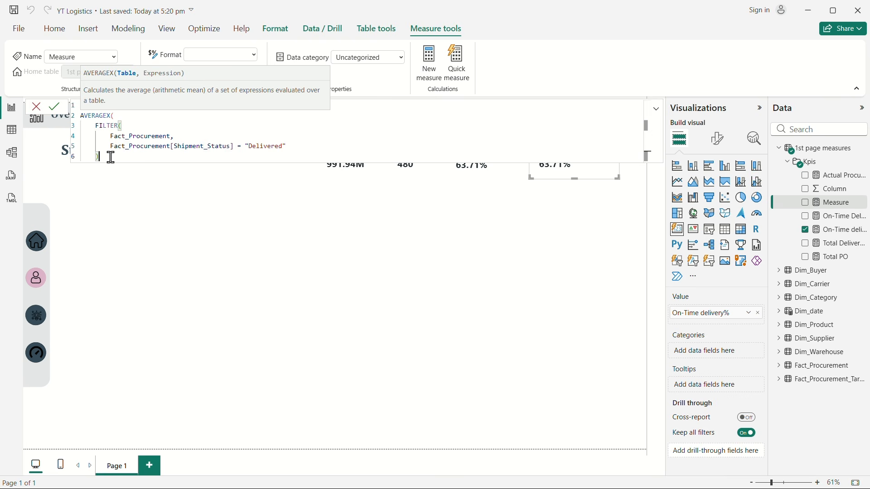
type(",")
key("Return")
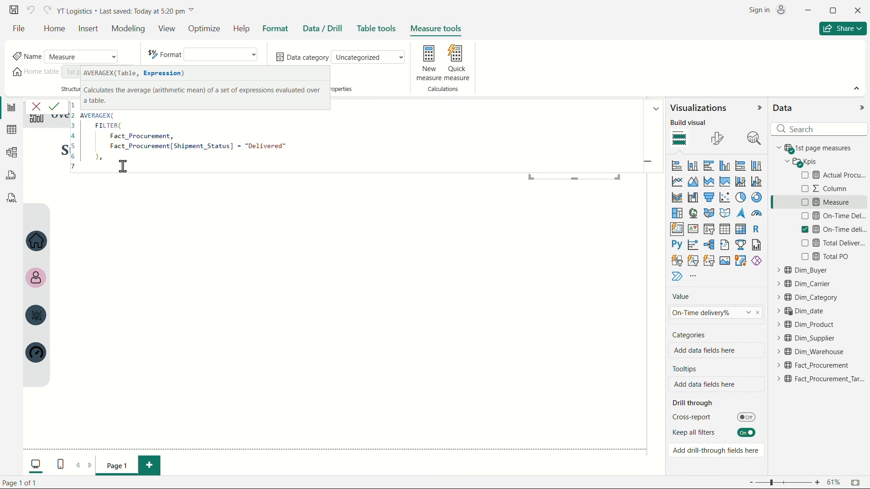
Step: Add a DATEDIFF expression from Fact_Procurement[Order_Date] to Fact_Procurement[Actual_Delivery_Date] as the value to average
type("datt")
key("BackSpace")
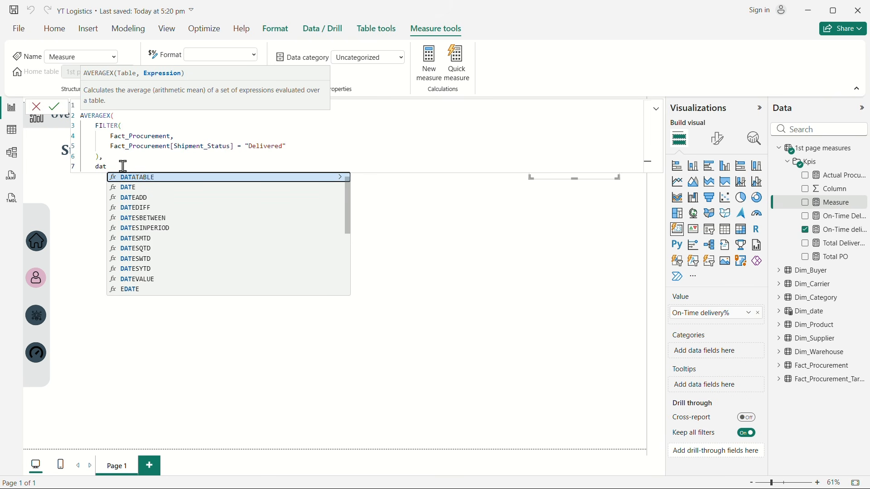
left_click(150, 209)
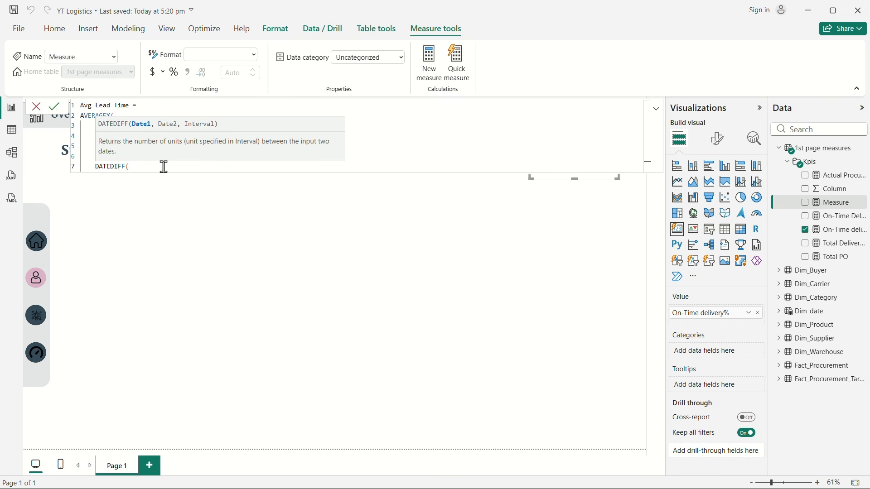
key("shift+Return")
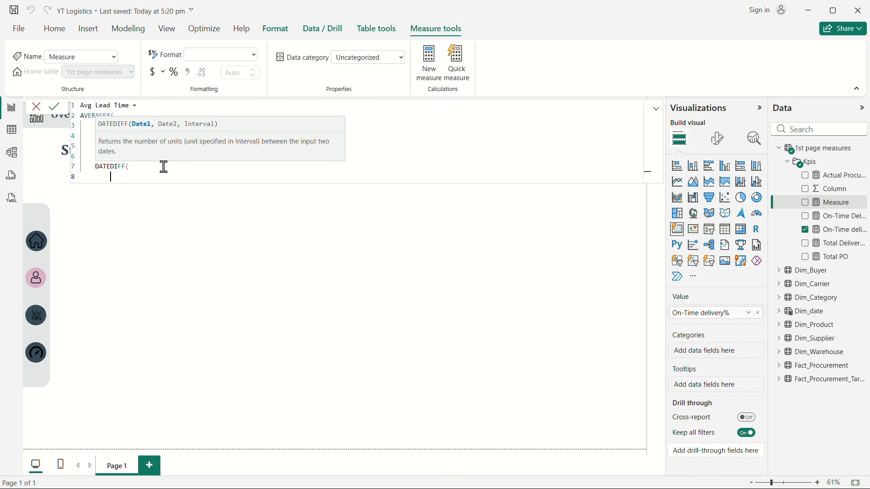
type("order")
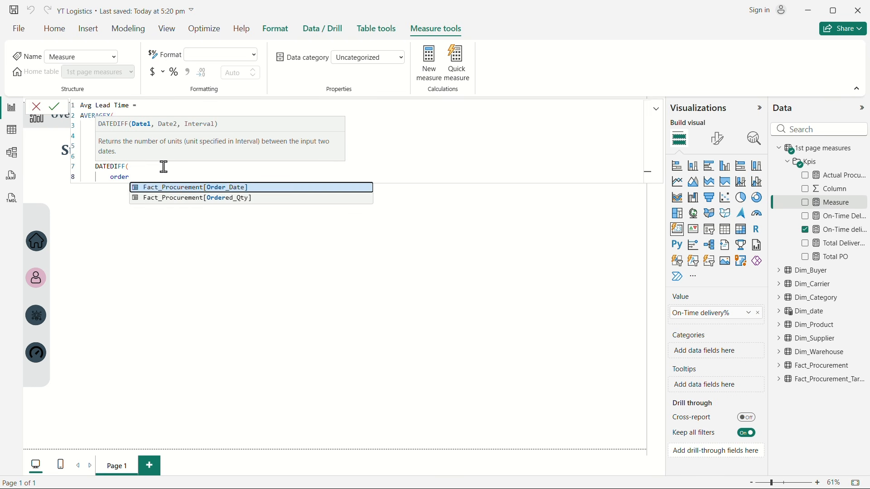
left_click(268, 186)
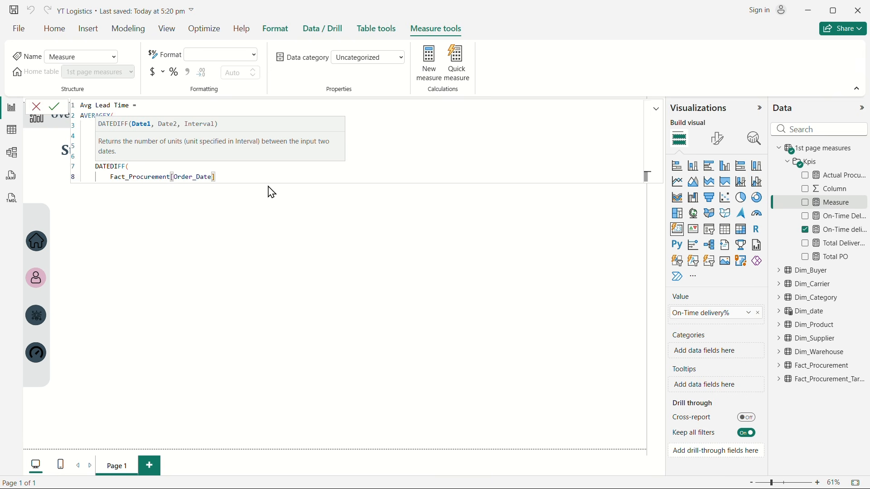
type(",")
key("shift+Return")
type("a")
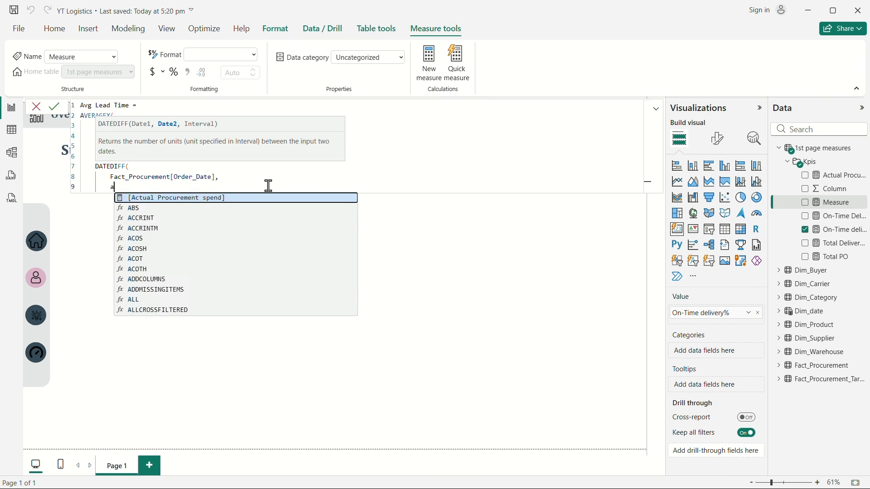
type("ctu")
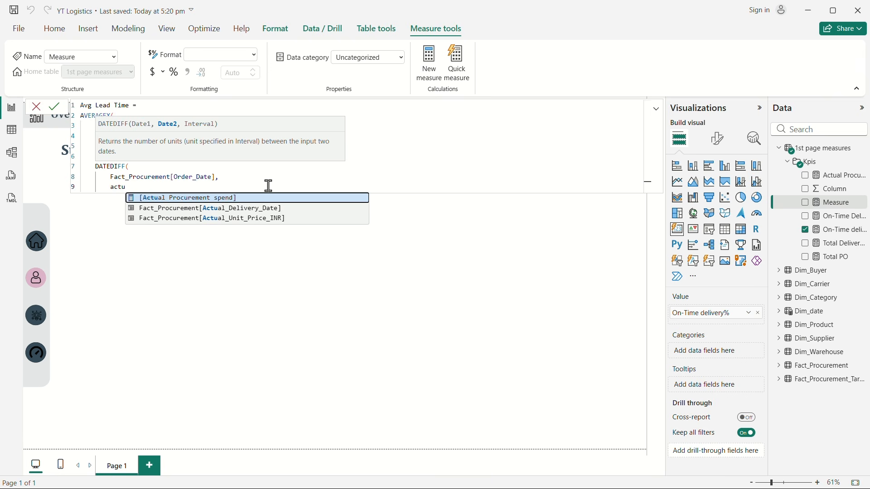
left_click(279, 209)
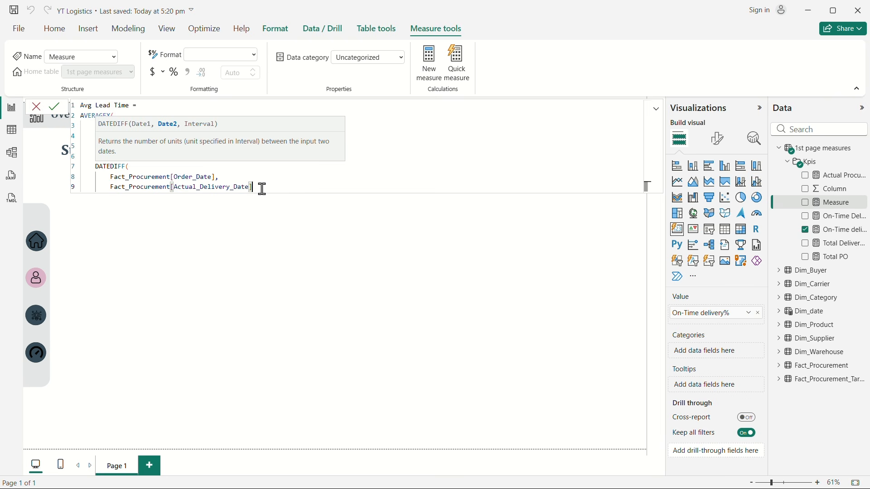
Step: Set the DATEDIFF interval to DAY, close both functions and commit the Avg Lead Time measure
type(",")
key("Return")
type("DAY")
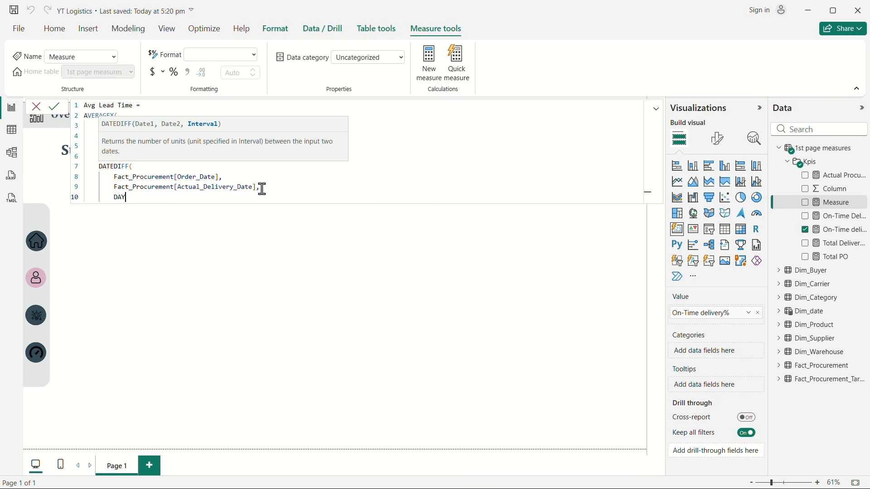
key("Return")
type(")")
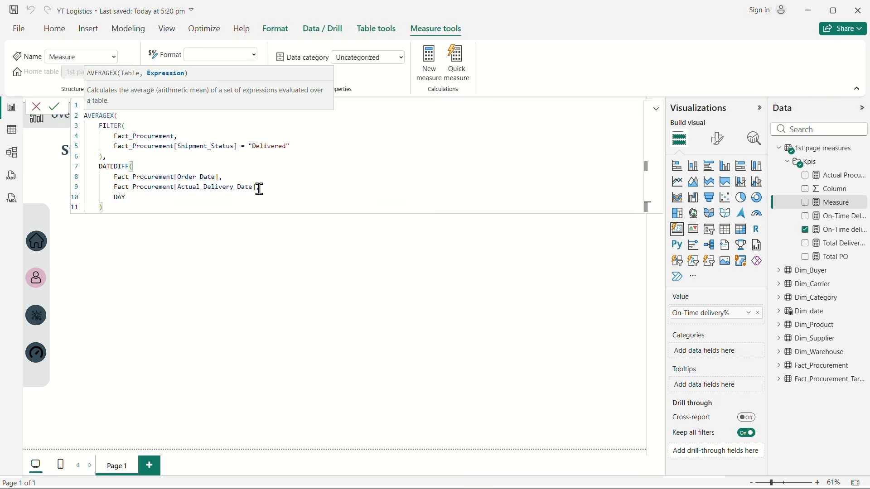
key("Return")
type(")")
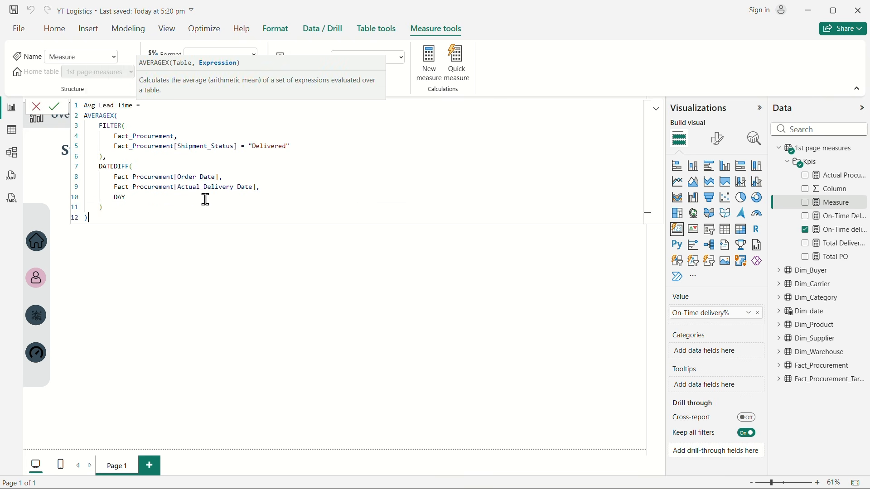
key("Return")
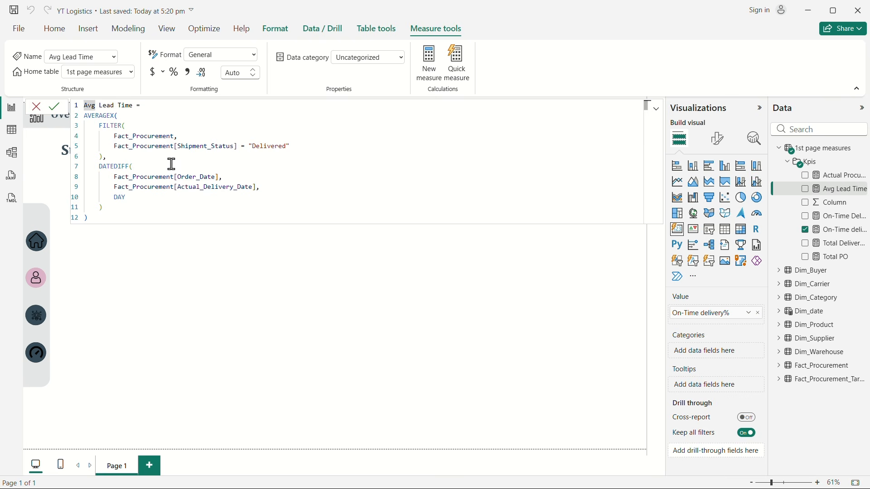
Step: Move the fourth card in the row slightly closer to the third card
left_click(139, 248)
left_click(560, 173)
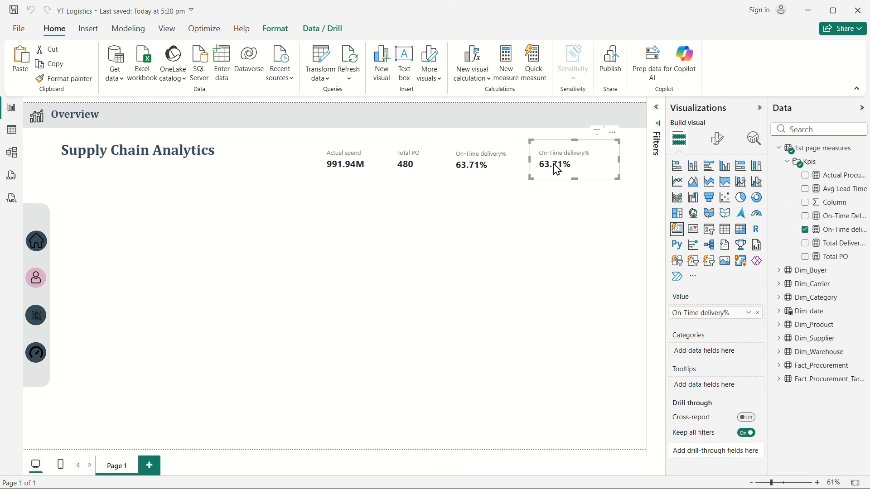
left_click_drag(559, 171, 552, 171)
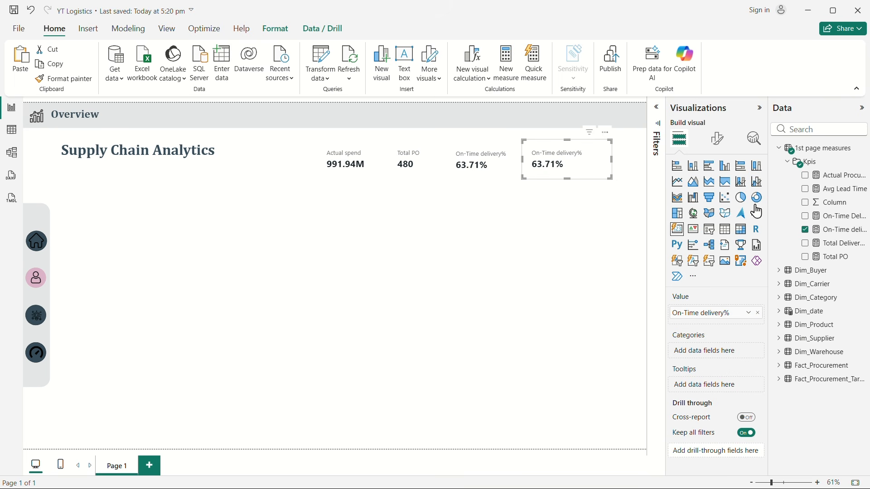
Step: Replace the On-Time delivery% measure on the fourth card with Avg Lead Time
left_click(806, 230)
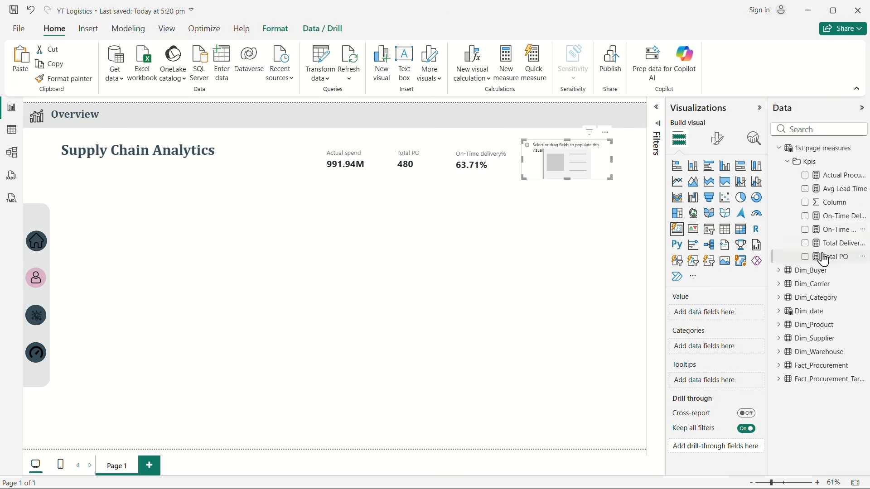
left_click(807, 189)
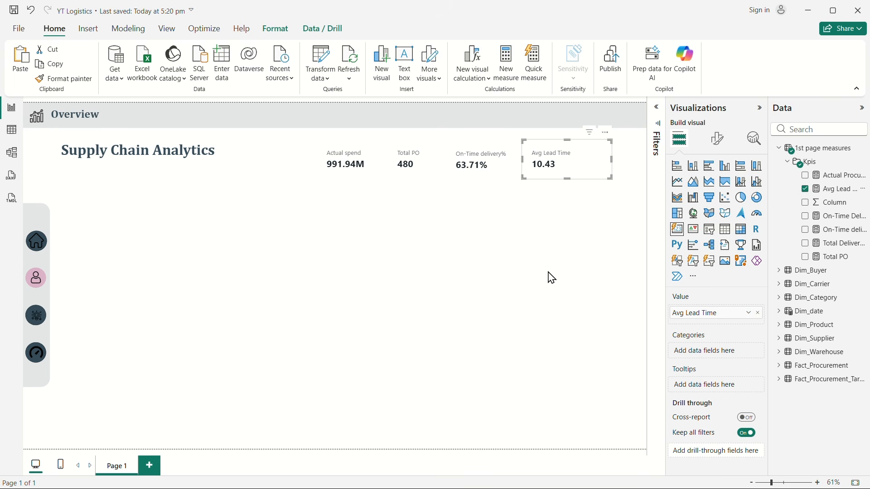
Step: Shift all four KPI cards together toward the Supply Chain Analytics title to free space after the Avg Lead Time card
left_click(351, 173)
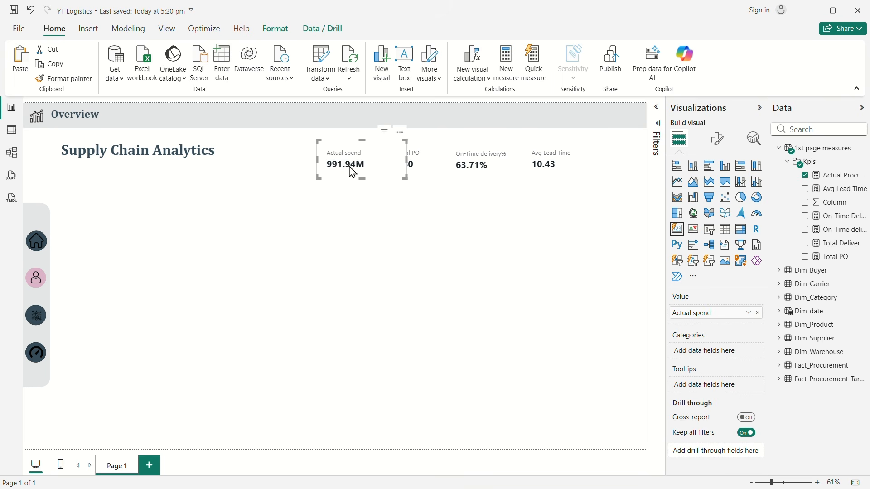
left_click(417, 165, "ctrl")
left_click(498, 164, "ctrl")
left_click(572, 162, "ctrl")
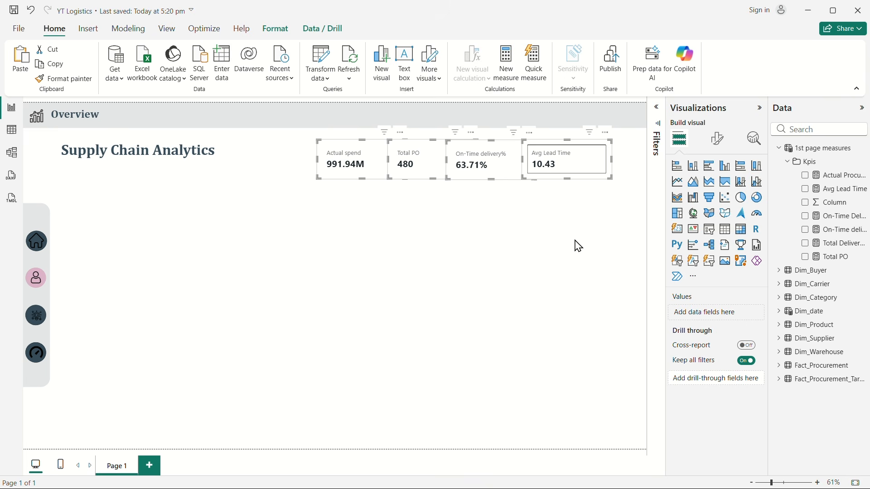
left_click_drag(630, 209, 303, 130)
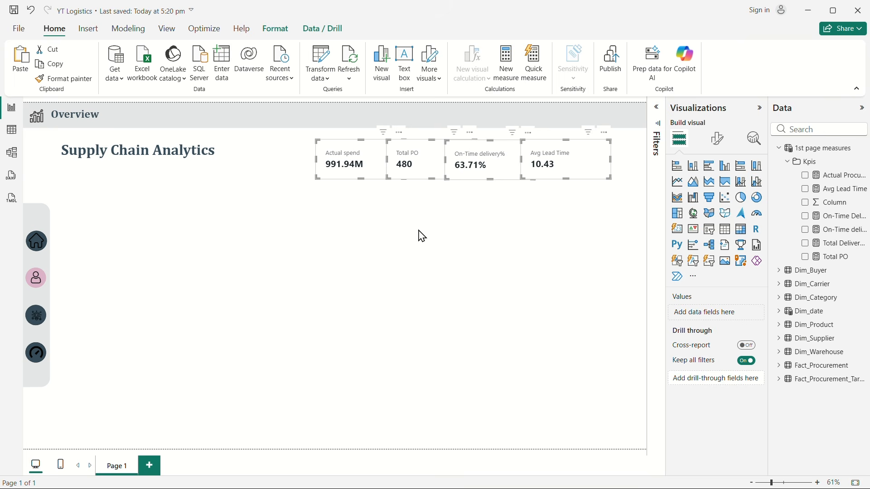
key("Left")
key("Left")
key("Left")
key("Left")
key("Left")
key("Left")
key("Left")
key("Left")
key("Left")
key("Left")
key("Left")
key("Left")
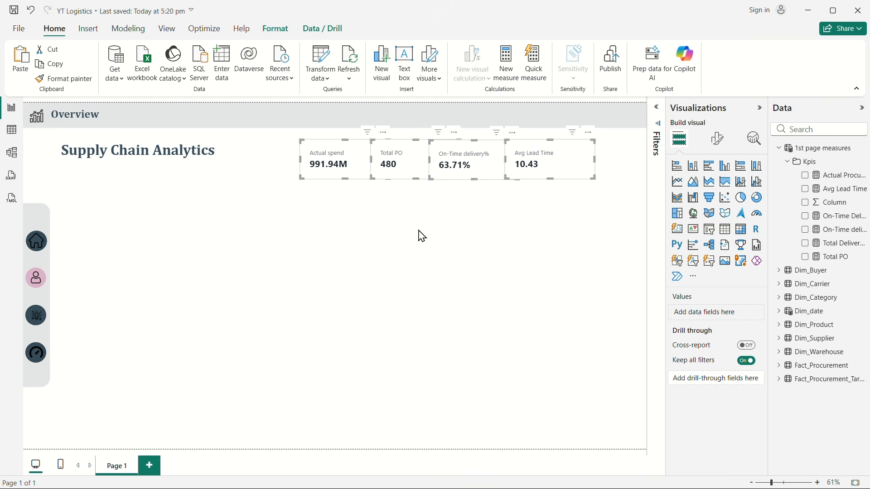
key("Left")
key("Left")
key("Left")
key("Left")
key("Left")
key("Left")
key("Left")
key("Left")
key("Left")
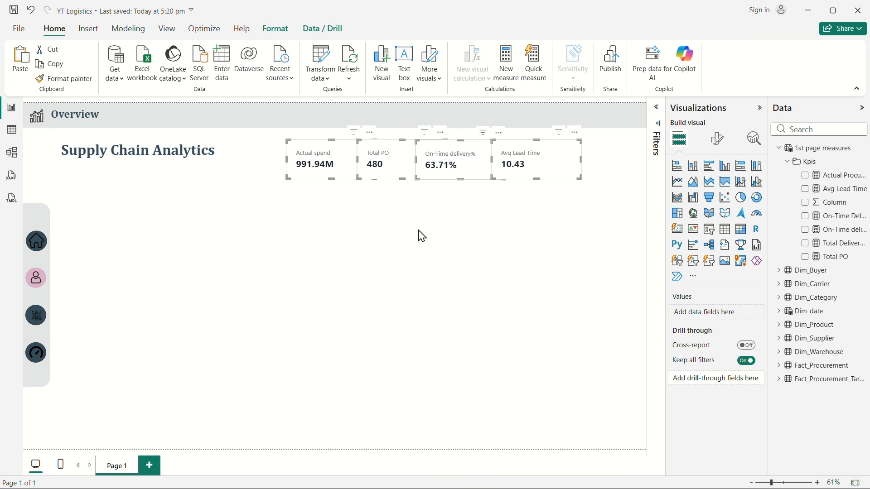
key("Left")
key("Left")
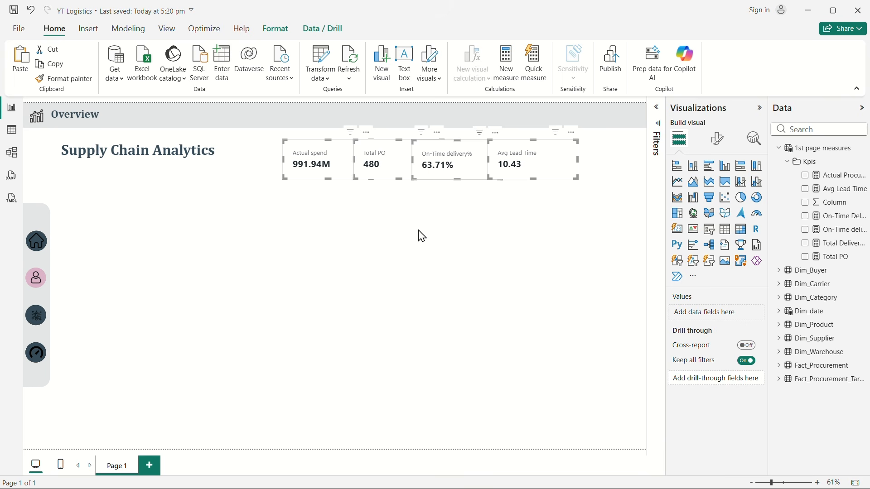
key("Right")
key("Right")
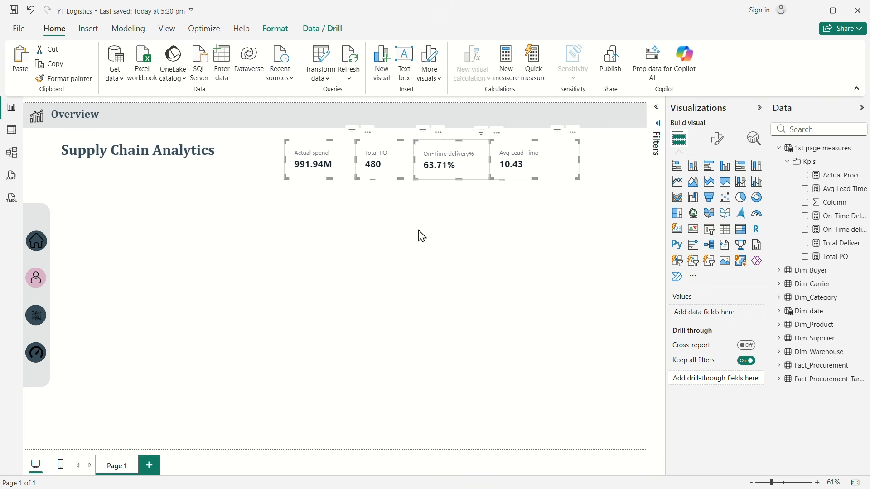
left_click(421, 236)
Step: Duplicate the Avg Lead Time card and place the copy as the fifth card at the end of the row
left_click(539, 173)
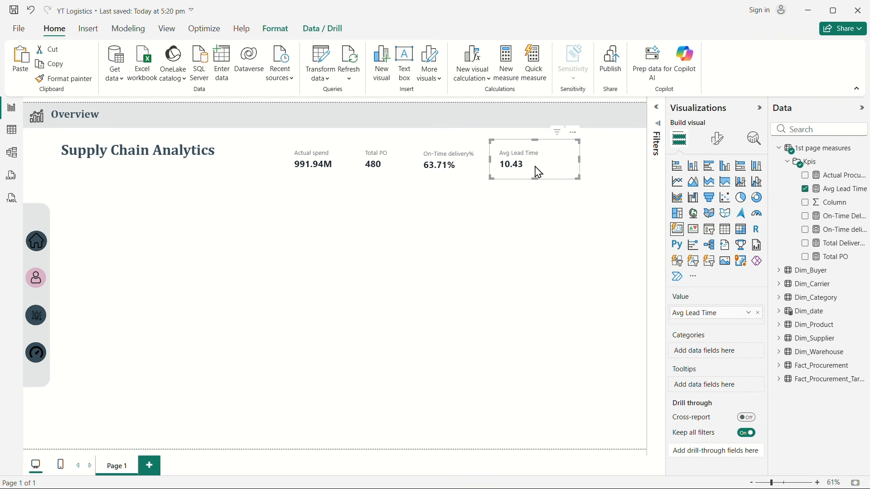
key("ctrl+c")
key("ctrl+v")
left_click_drag(539, 173, 597, 175)
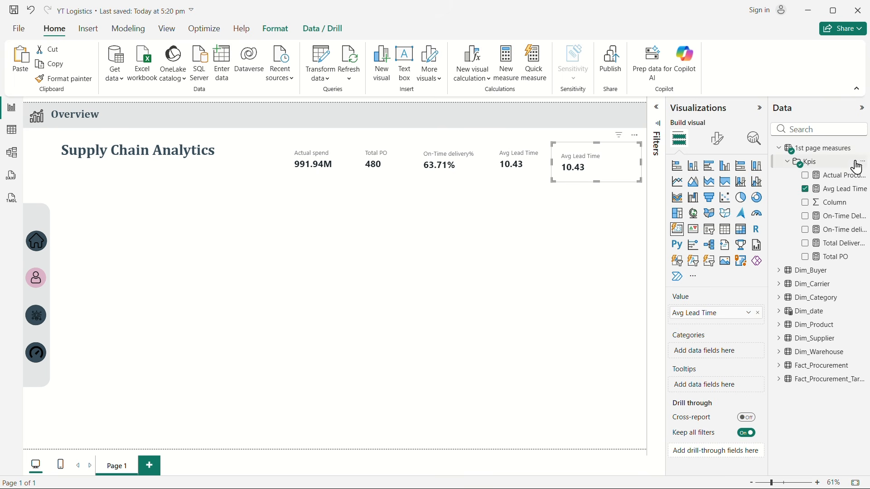
Step: Create a new measure in the Kpis folder and name it Rejection rate%
right_click(810, 162)
left_click(743, 173)
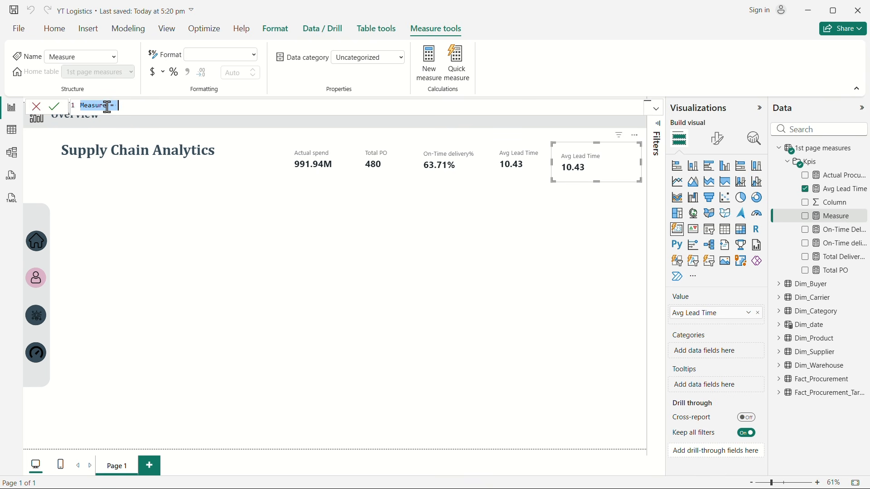
type("rejection")
key("BackSpace")
key("BackSpace")
key("BackSpace")
key("BackSpace")
key("BackSpace")
key("BackSpace")
key("BackSpace")
key("BackSpace")
key("BackSpace")
type("Rejection rate")
key("Num_Lock")
key("BackSpace")
type("%=")
key("shift+Return")
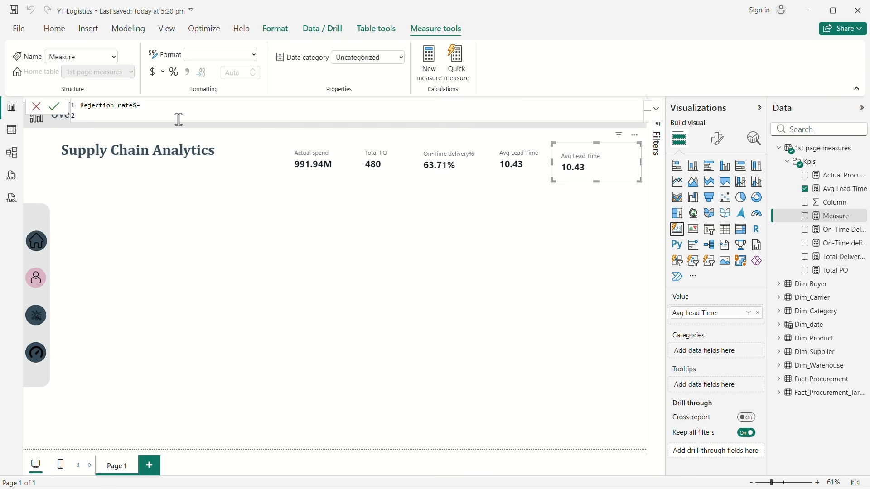
Step: Define the variable ReceivedQty in the measure as SUM(Fact_Procurement[Received_Qty])
type("VAR ReceivedQty =")
key("shift+Return")
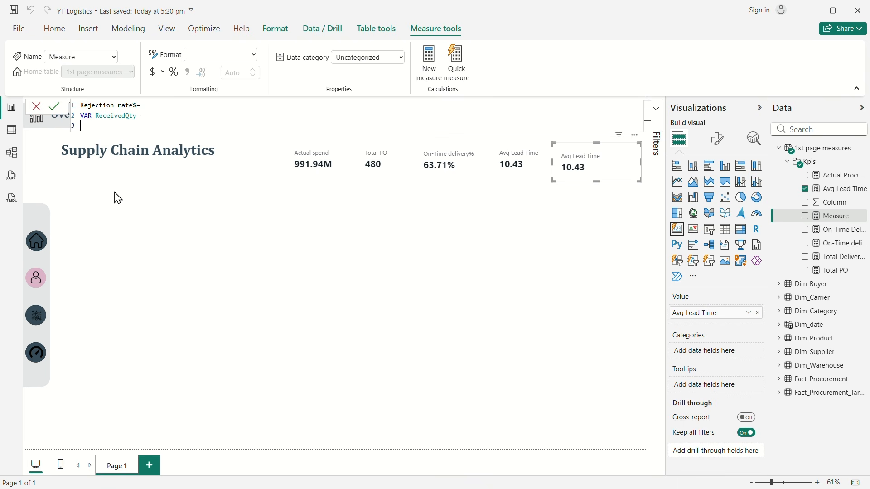
type("SUM(")
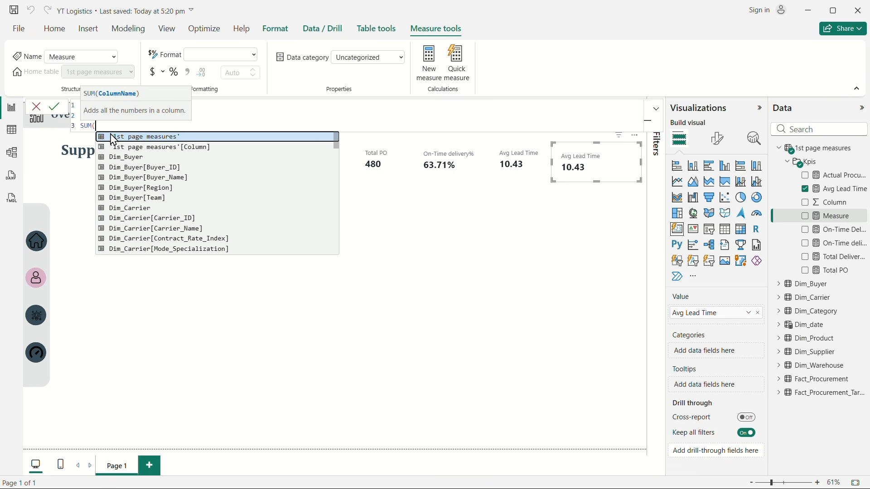
type("rec")
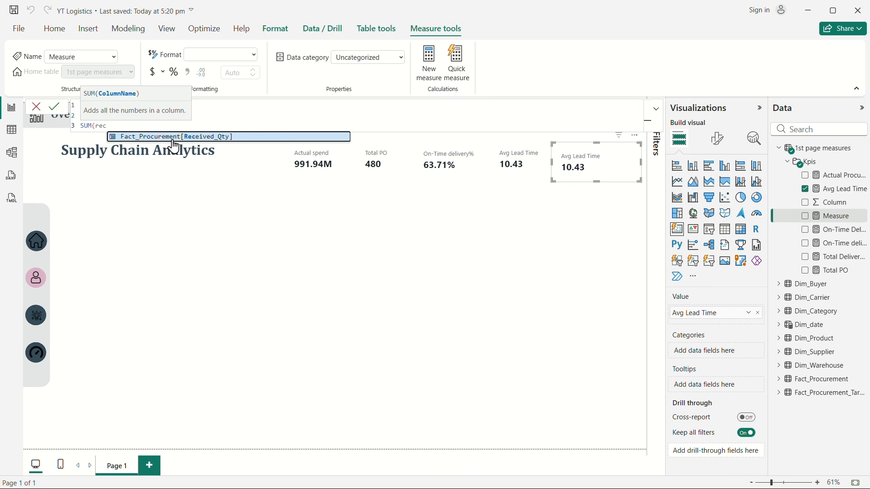
left_click(222, 137)
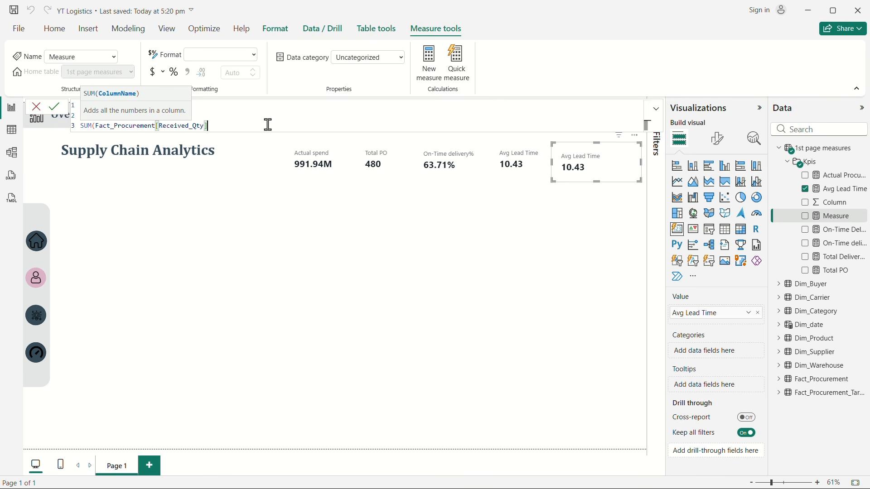
type(")")
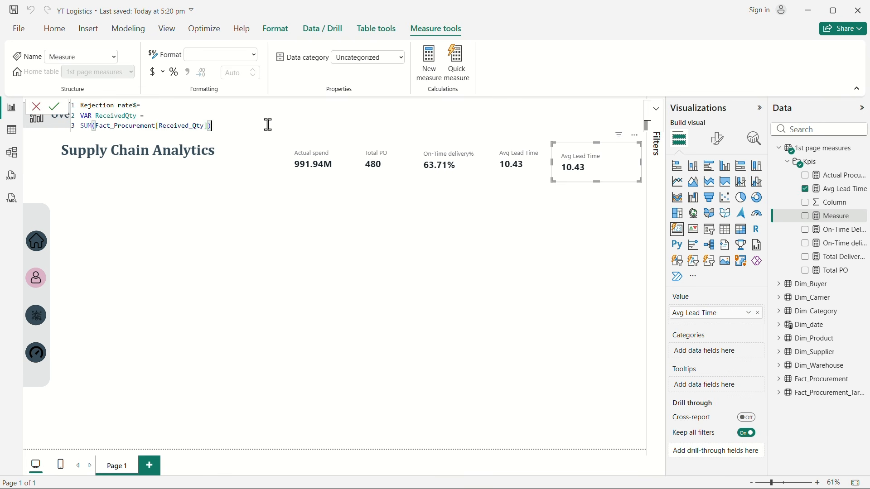
key("shift+Return")
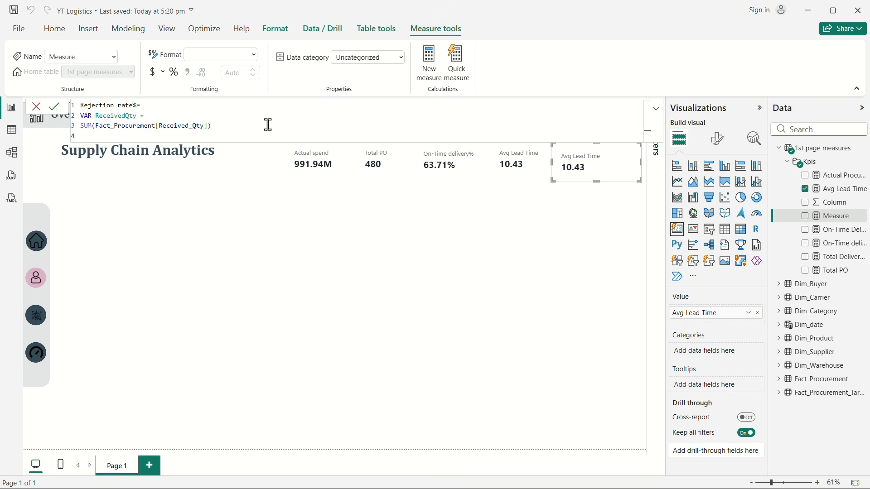
Step: Add a second variable, rejectedQty, defined as SUM(Fact_Procurement[Rejected_Qty])
key("shift+Return")
type("VAR")
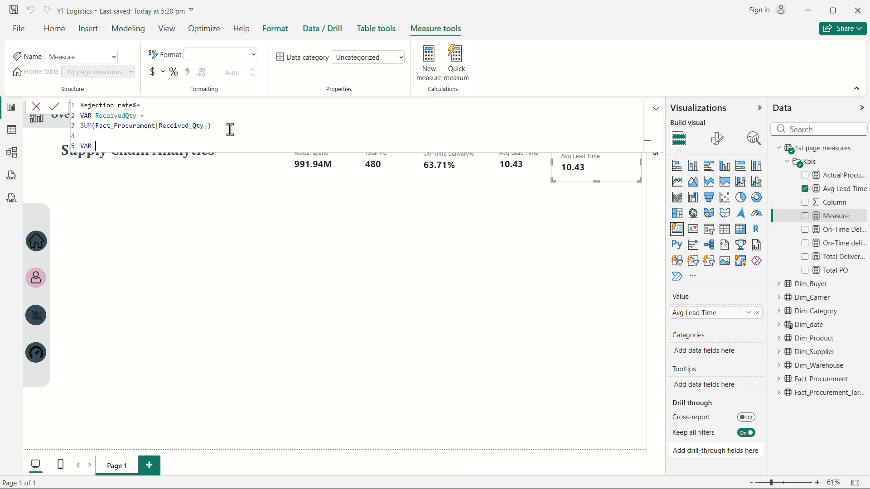
type(" rejected")
type("Qtry")
key("BackSpace")
key("BackSpace")
type("y=")
key("Return")
type("sum")
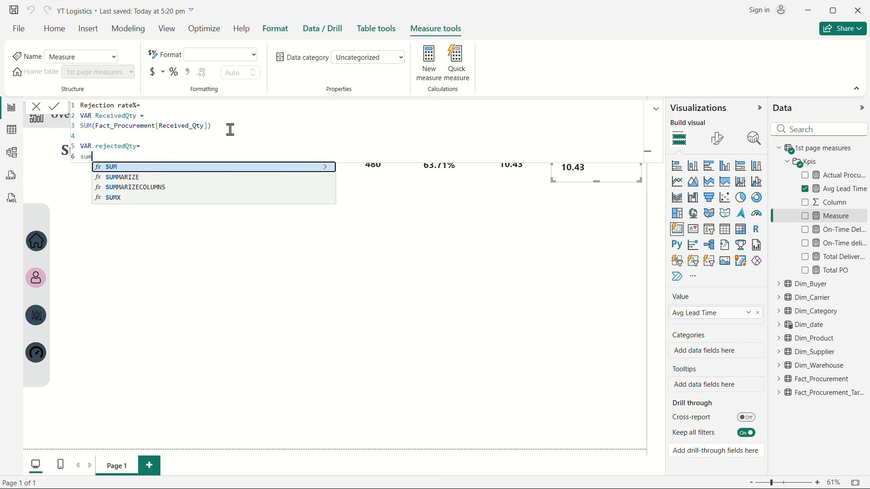
key("Tab")
type("rej")
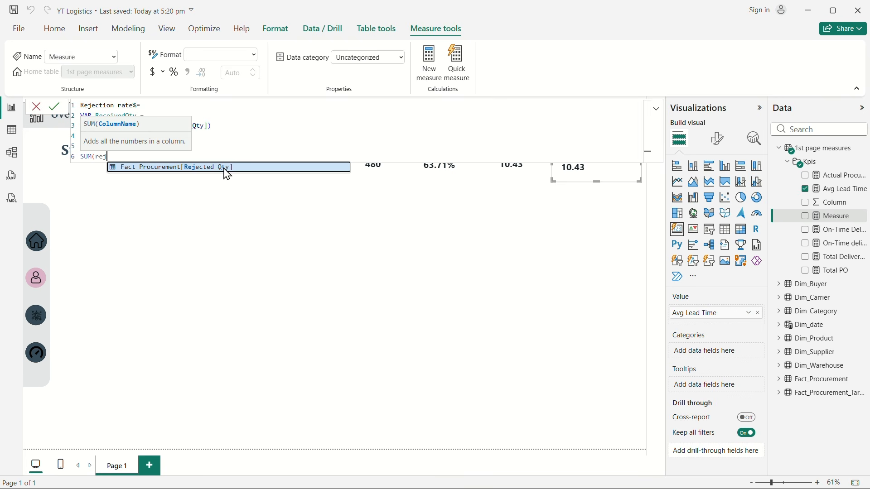
left_click(224, 169)
type(")")
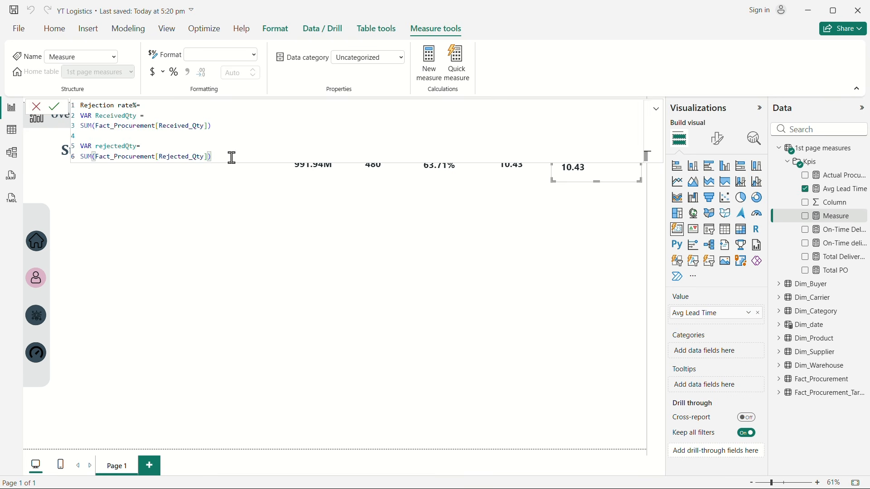
Step: Add a RETURN section with a DIVIDE function that uses rejectedQty as the numerator
key("shift+Return")
key("shift+Return")
type("RETURN")
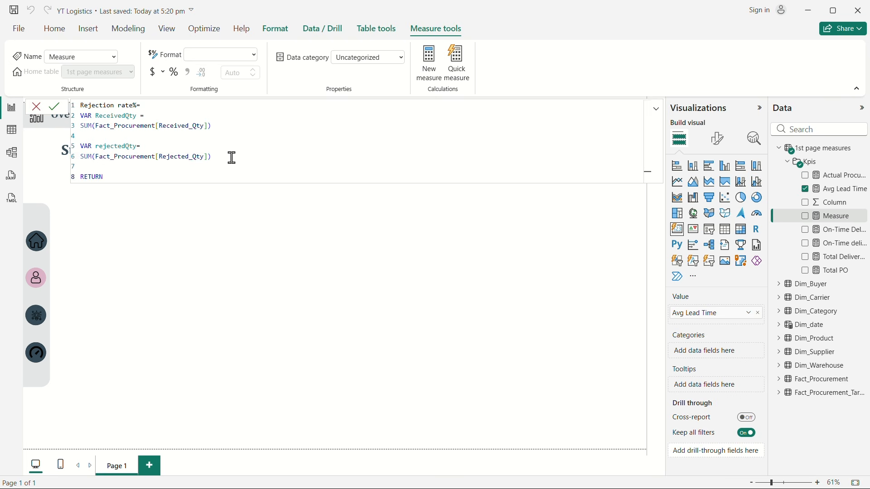
key("shift+Return")
type("DIVIDE(")
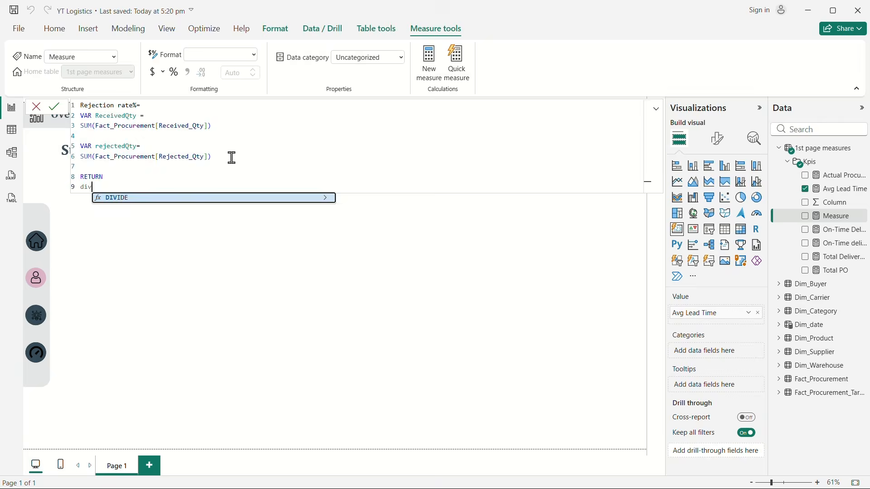
key("shift+Return")
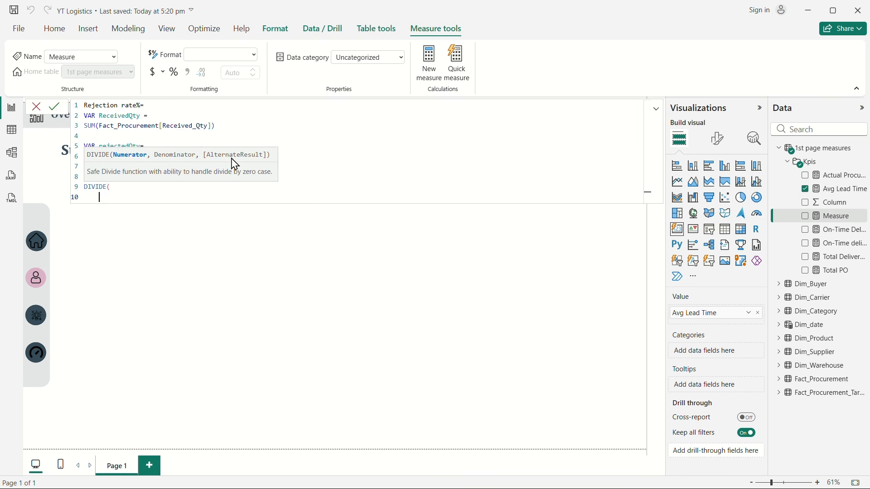
type("rej")
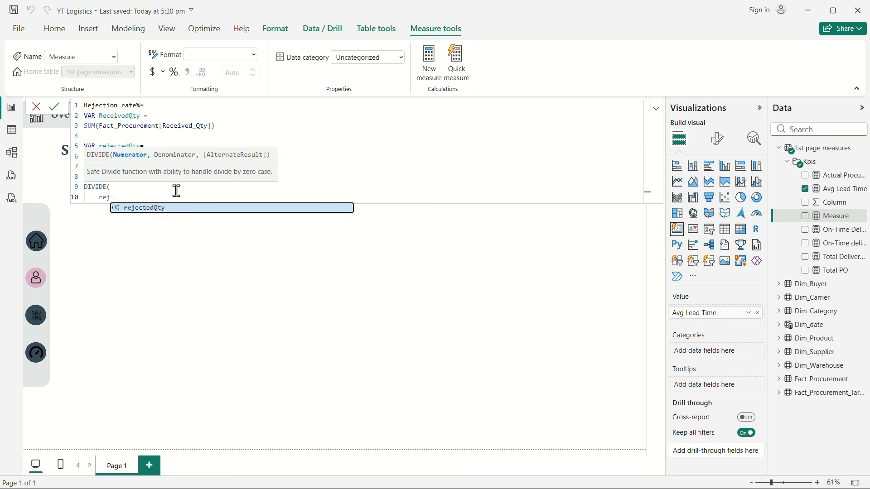
left_click(169, 210)
type(",")
key("shift+Return")
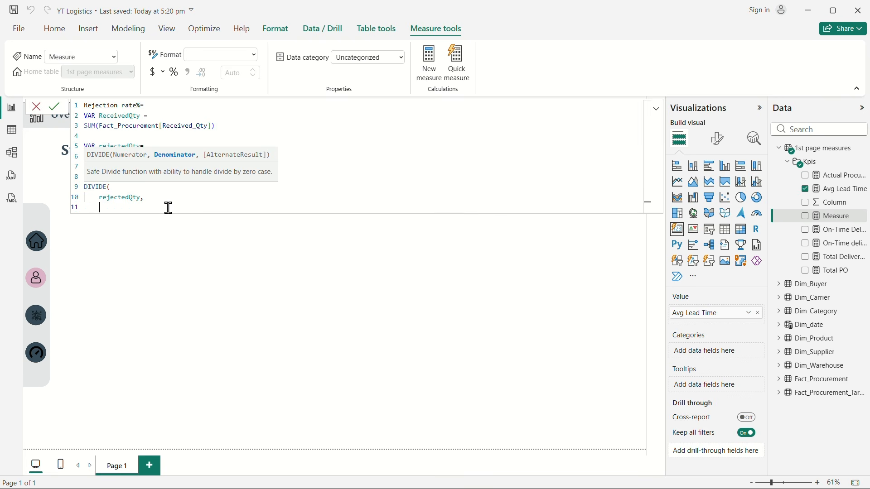
Step: Set the DIVIDE denominator to ReceivedQty and the alternate result to 0, close the function and commit the Rejection rate% measure
type("rec")
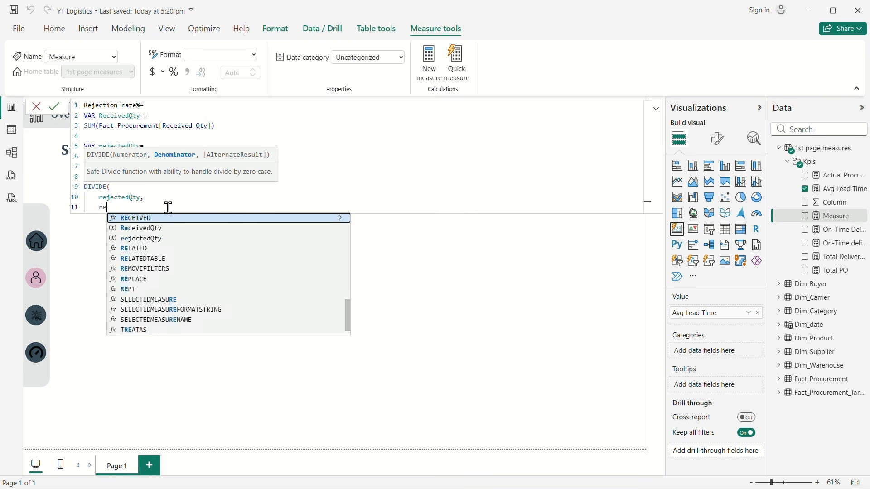
left_click(165, 229)
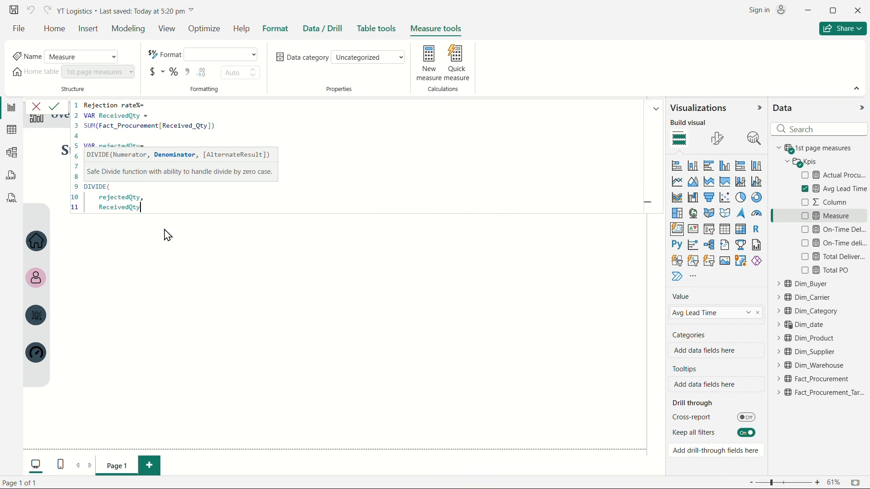
type(",")
key("shift+Return")
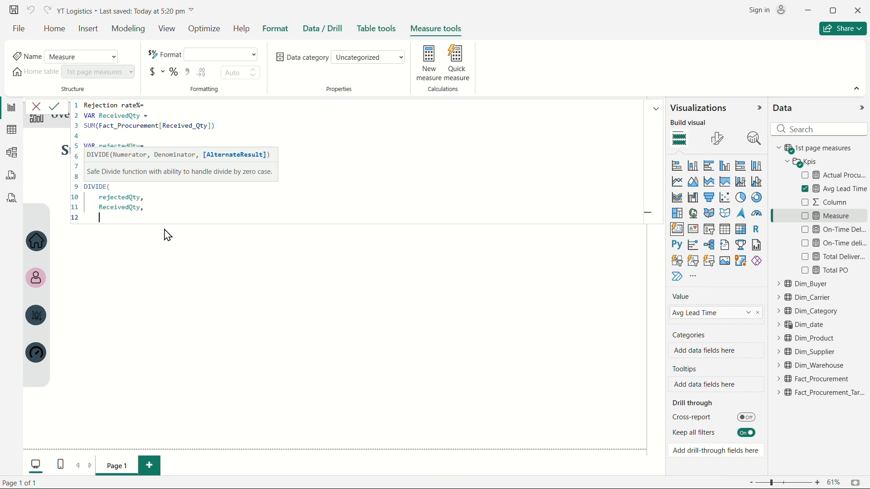
type("0")
key("shift+Return")
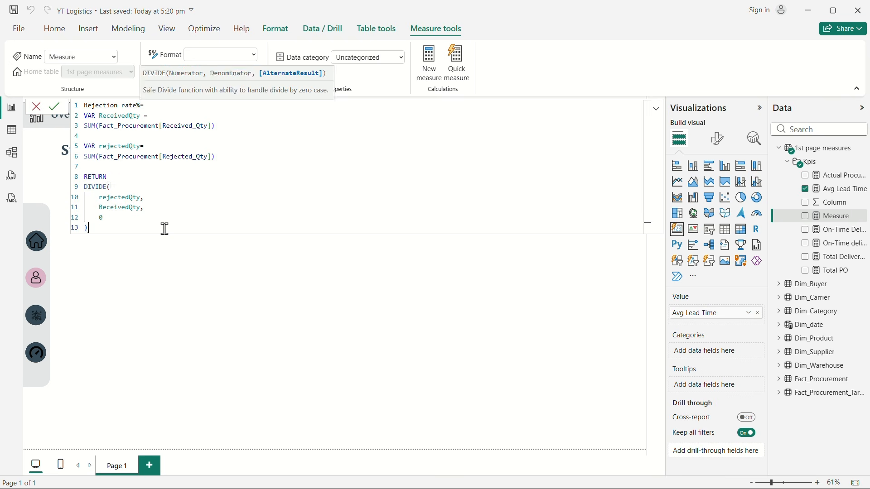
type(")")
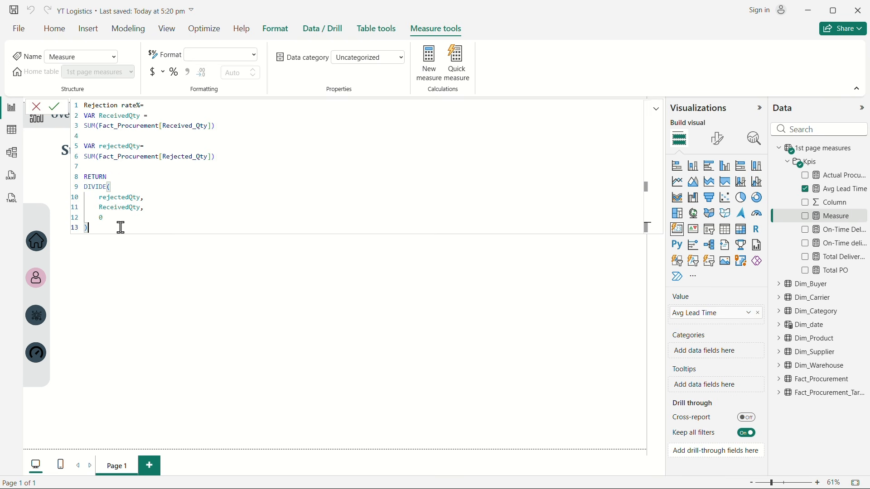
key("Return")
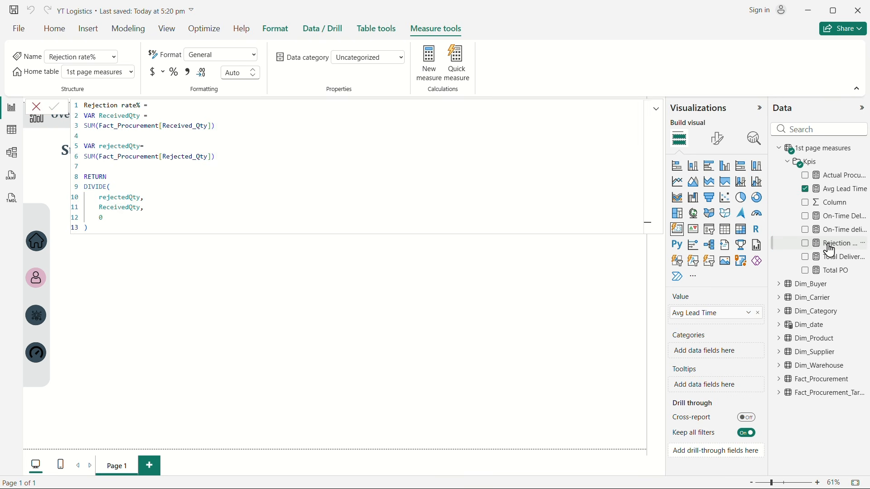
Step: Set the format of the Rejection rate% measure to Percentage
left_click(253, 55)
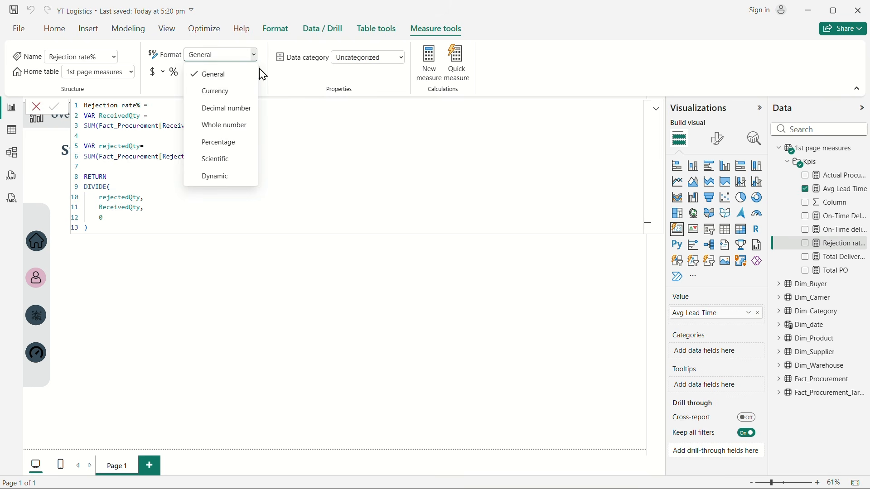
left_click(240, 144)
left_click(341, 278)
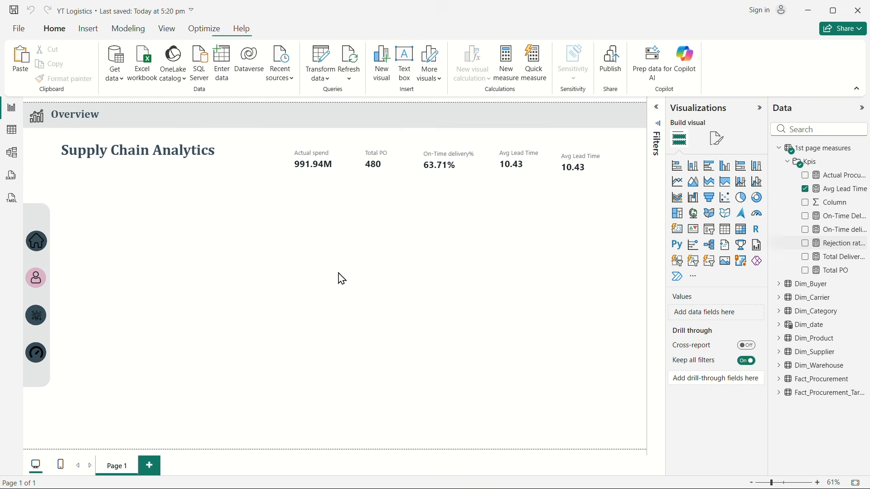
Step: Replace Avg Lead Time with the Rejection rate% measure in the duplicate fifth card and nudge that card slightly upward
left_click(577, 157)
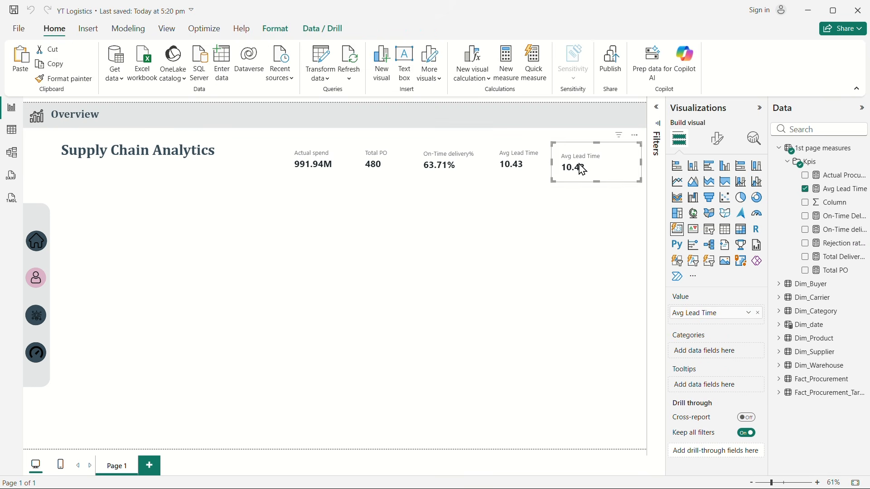
left_click(806, 189)
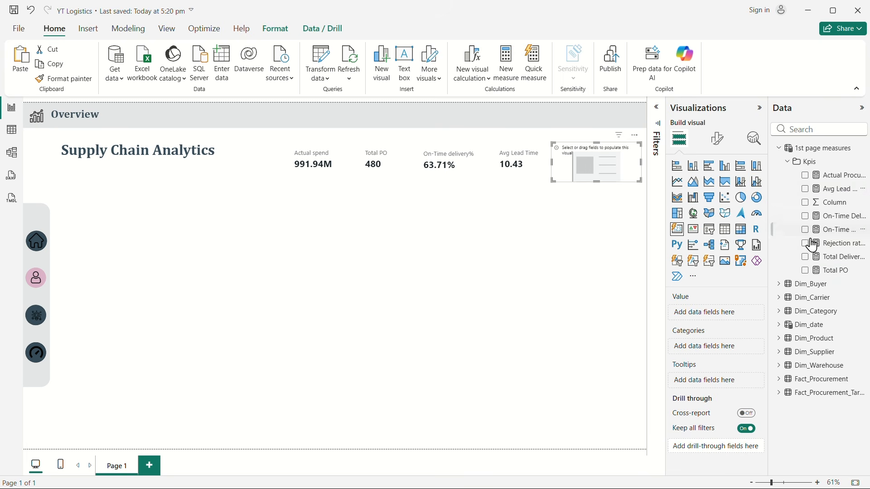
left_click(806, 243)
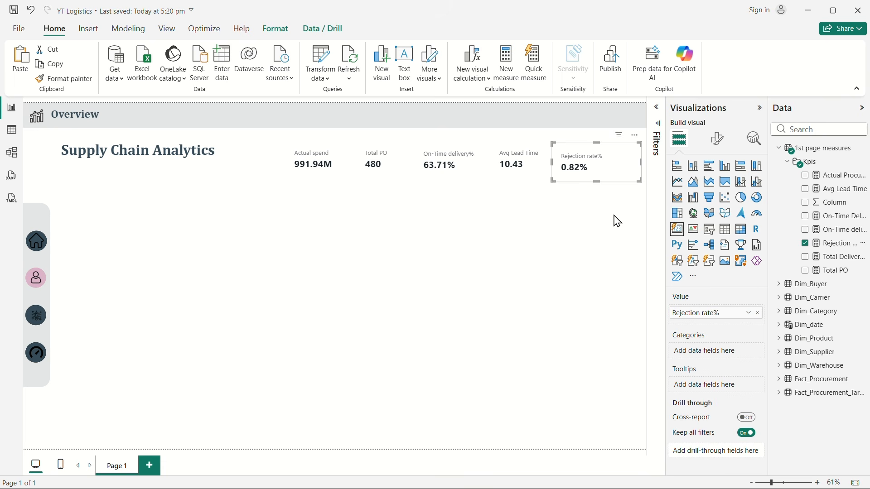
left_click(487, 226)
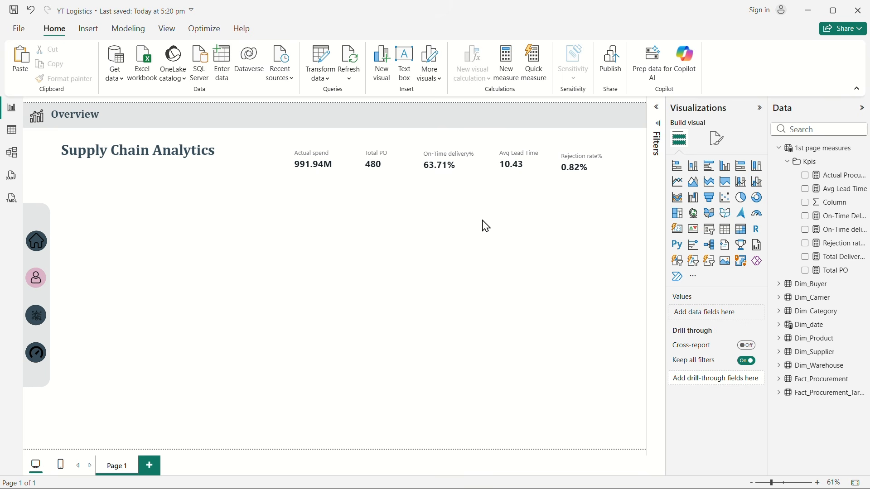
left_click(587, 163)
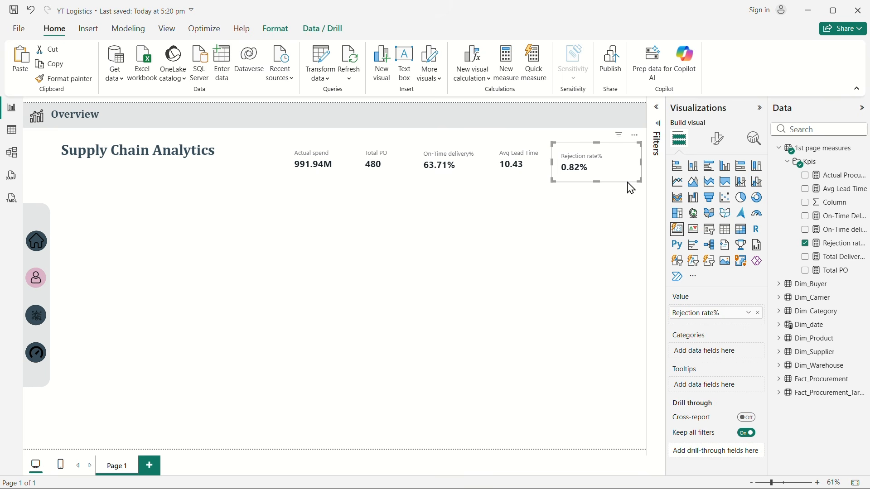
key("Up")
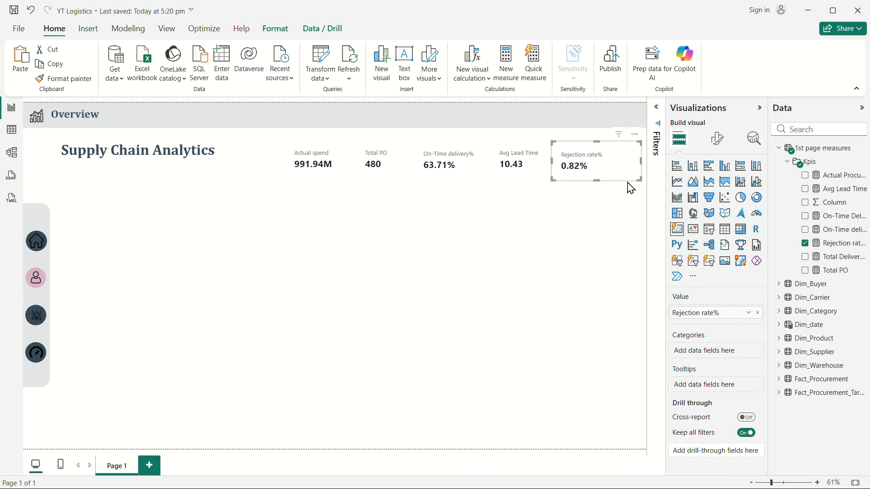
left_click(470, 268)
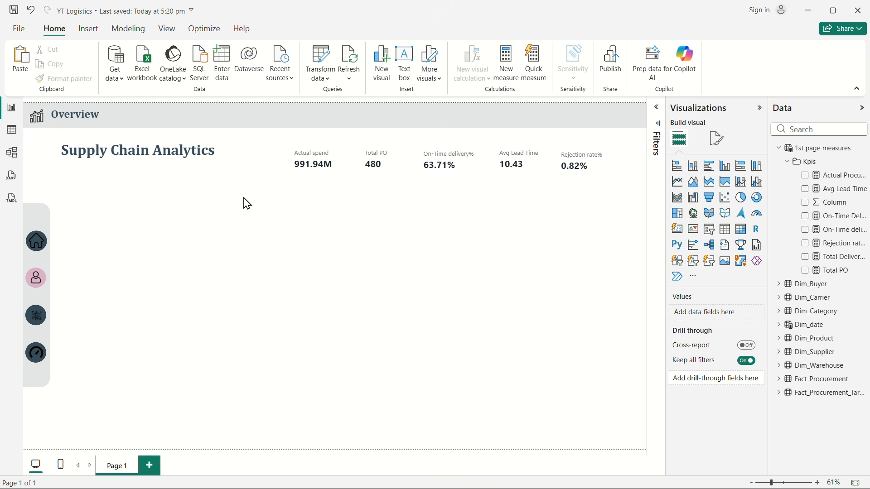
Step: Turn off the background effect on all five KPI cards together and save the report
left_click(331, 164)
left_click(393, 166, "ctrl")
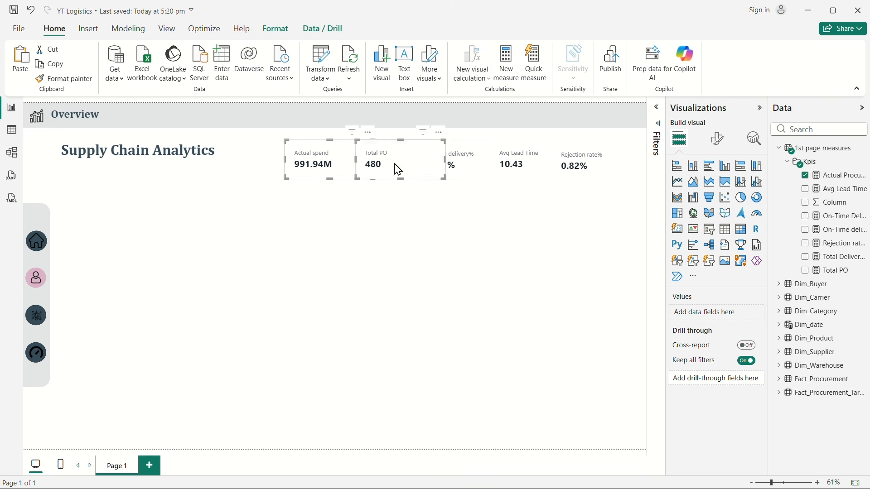
left_click(474, 156, "ctrl")
left_click(534, 162, "ctrl")
left_click(594, 161, "ctrl")
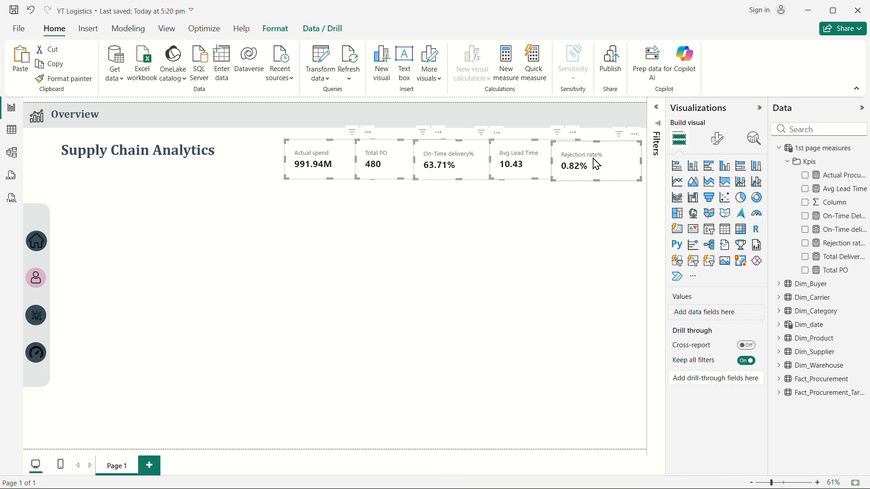
left_click(716, 139)
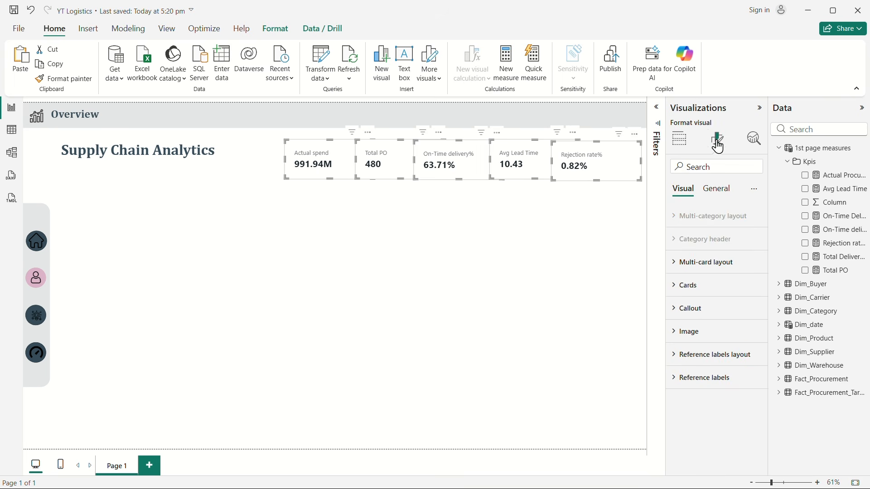
left_click(718, 190)
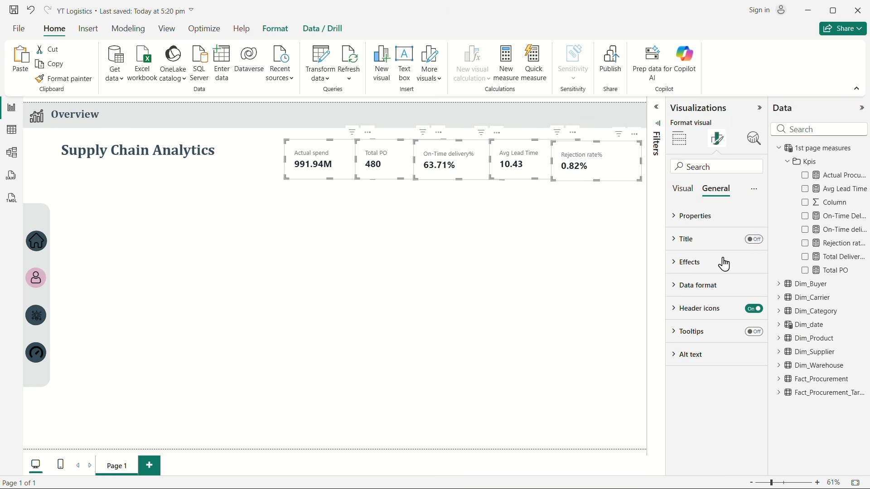
left_click(677, 265)
left_click(749, 290)
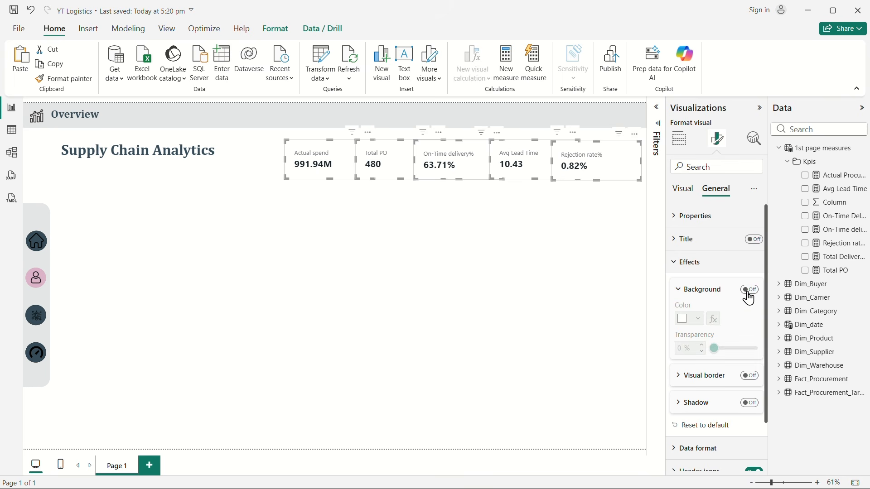
left_click(488, 279)
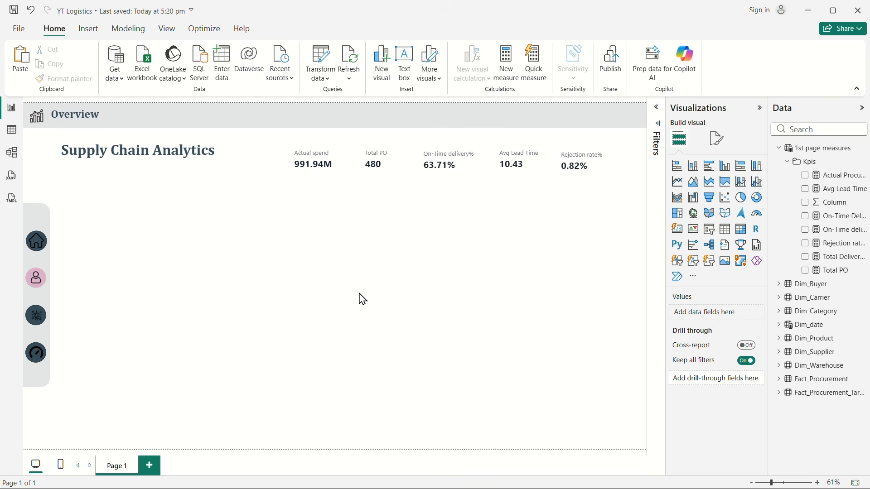
left_click(14, 9)
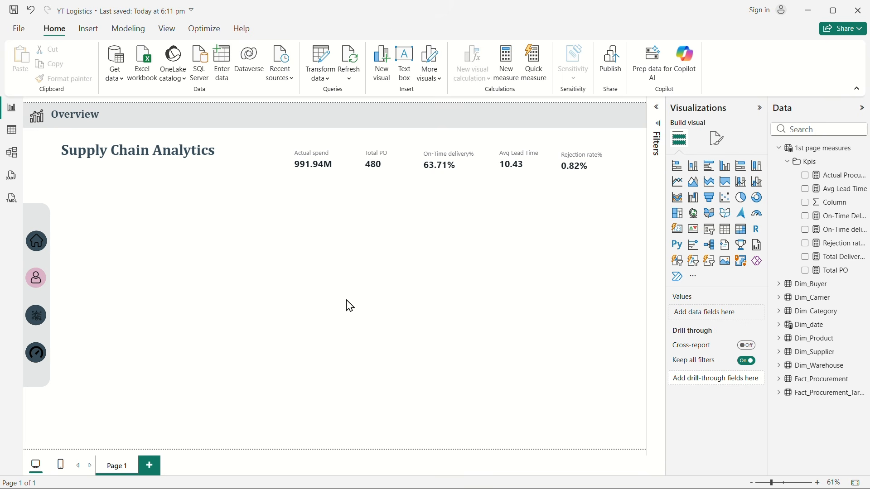
Step: Switch to the PowerPoint presentation, check the Page 1: Overview items on the "What the report must answer" slide, and return to the YT Logistics report
key("super+Tab")
left_click(117, 227)
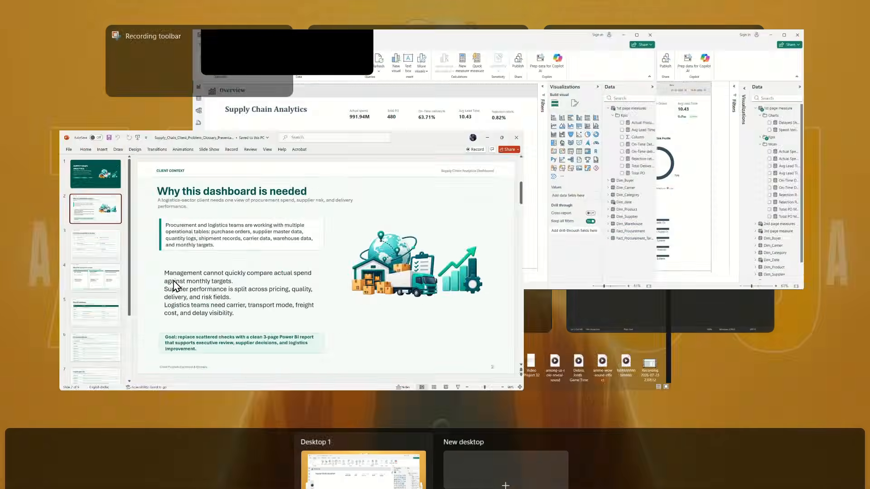
left_click(66, 229)
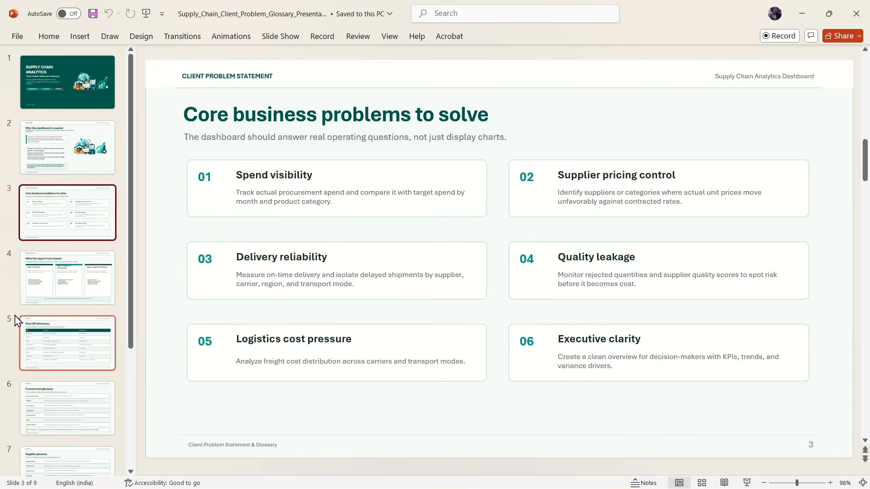
left_click(36, 280)
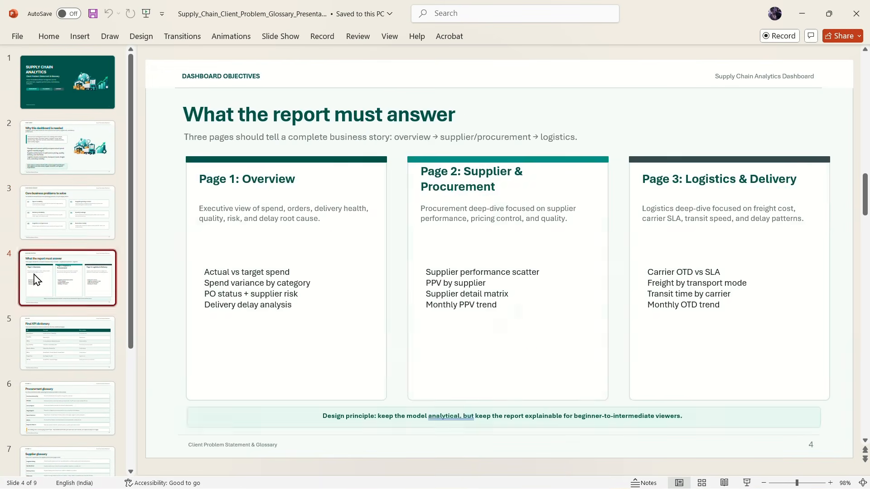
left_click(297, 271)
left_click_drag(297, 271, 211, 272)
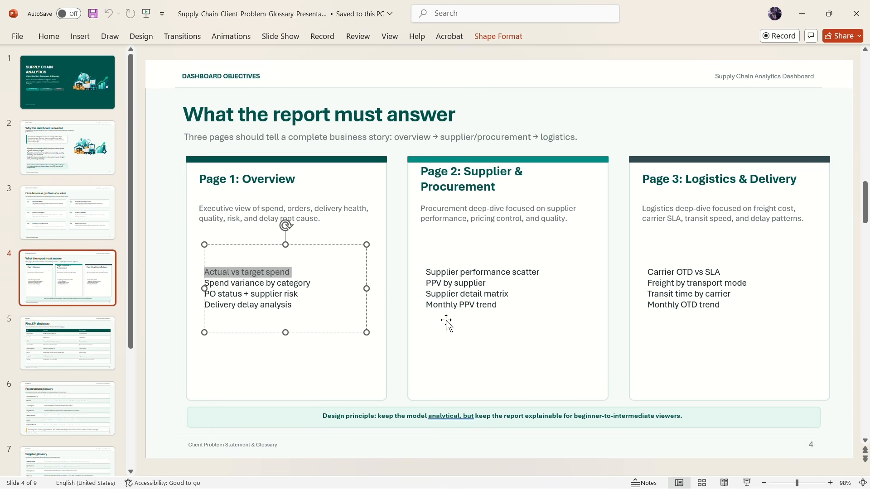
key("super+Tab")
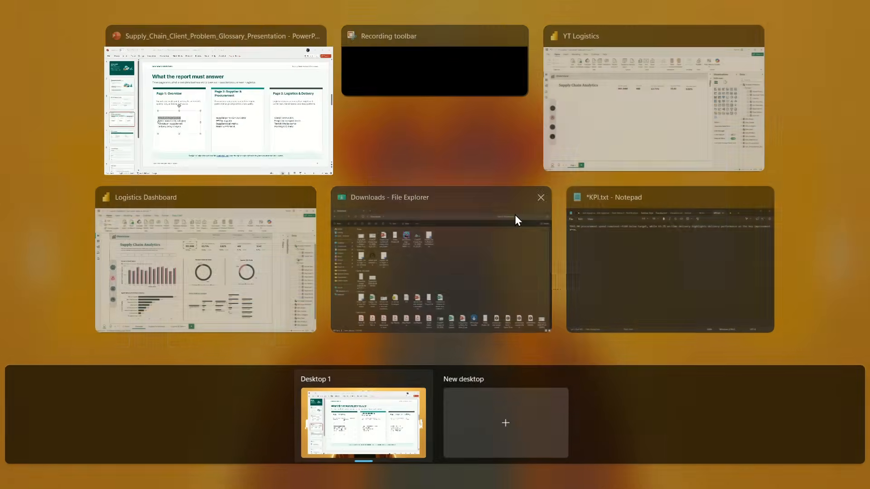
left_click(628, 129)
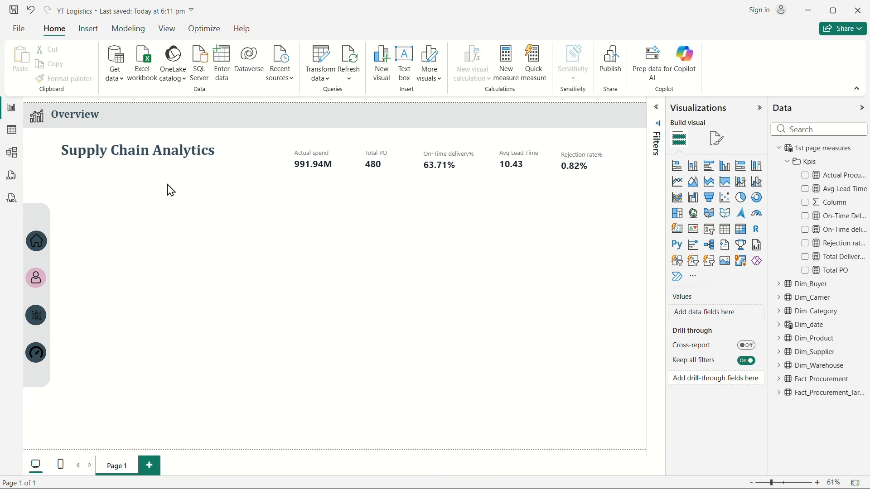
left_click(38, 248)
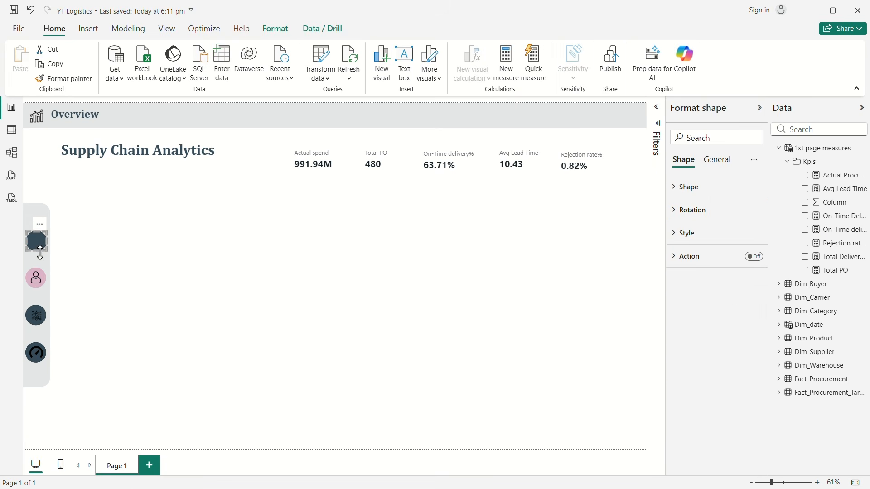
left_click(36, 324, "ctrl")
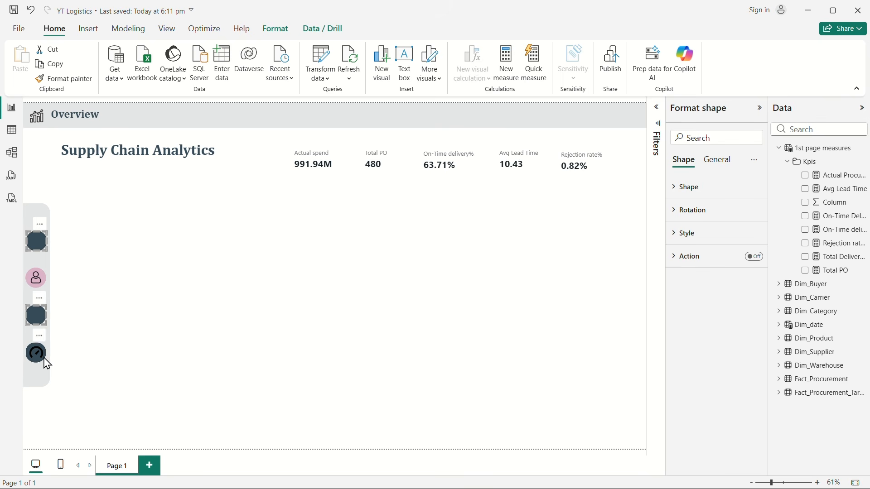
left_click(37, 362, "ctrl")
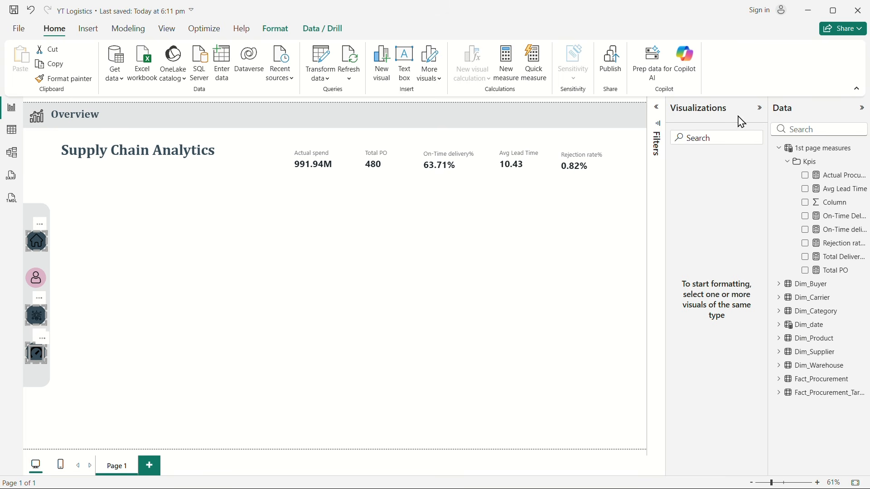
left_click(761, 108)
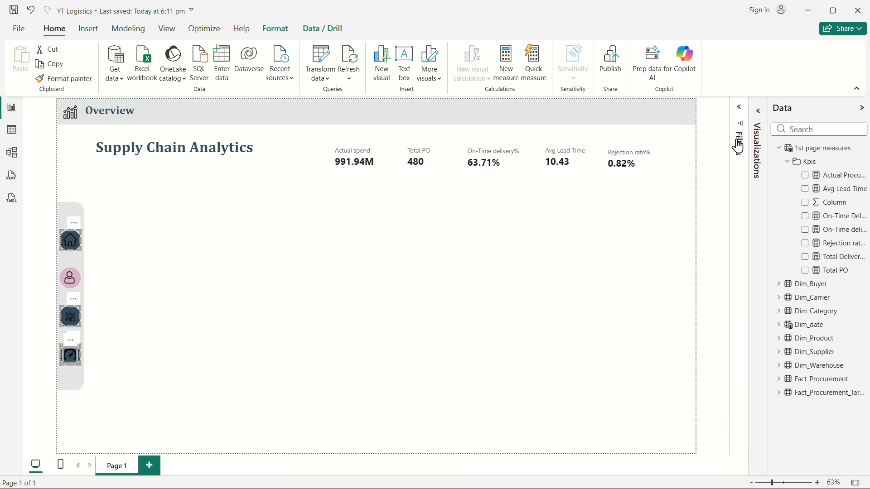
left_click(132, 347)
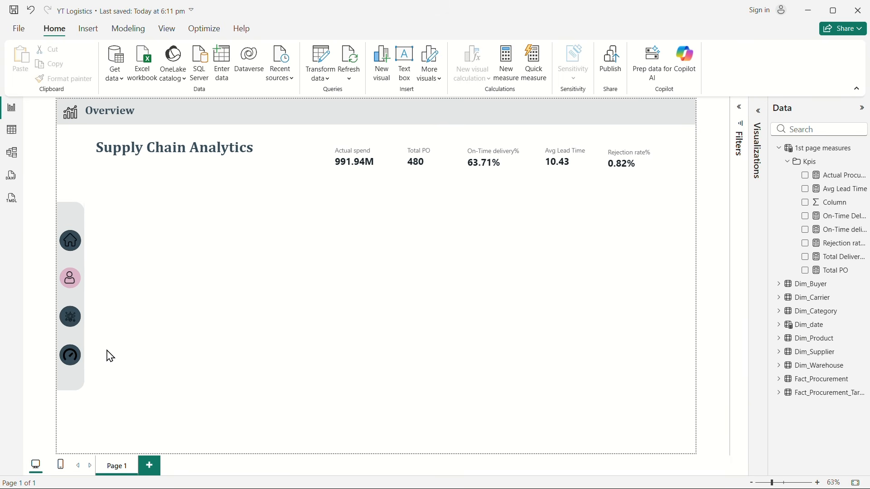
Step: Set the fill of the circles behind the home, network and gauge navigation icons to #7d99ad (Theme color 6, 20% lighter)
left_click(72, 364)
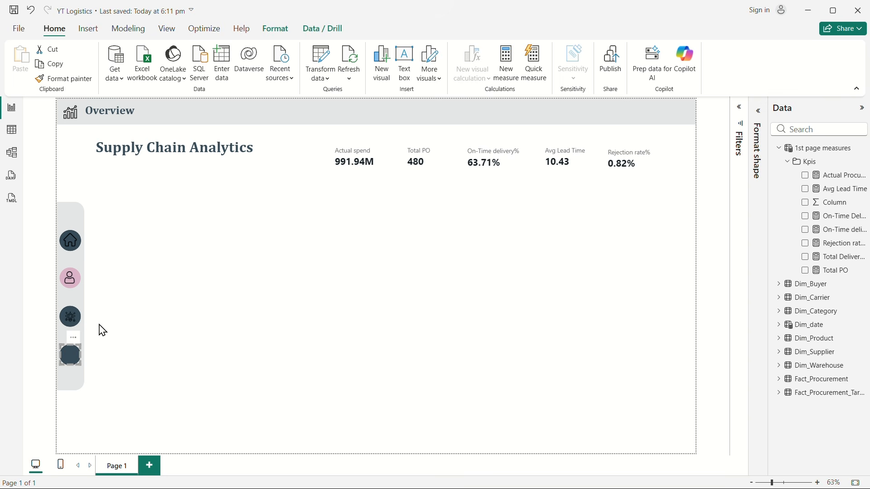
left_click(70, 326, "ctrl")
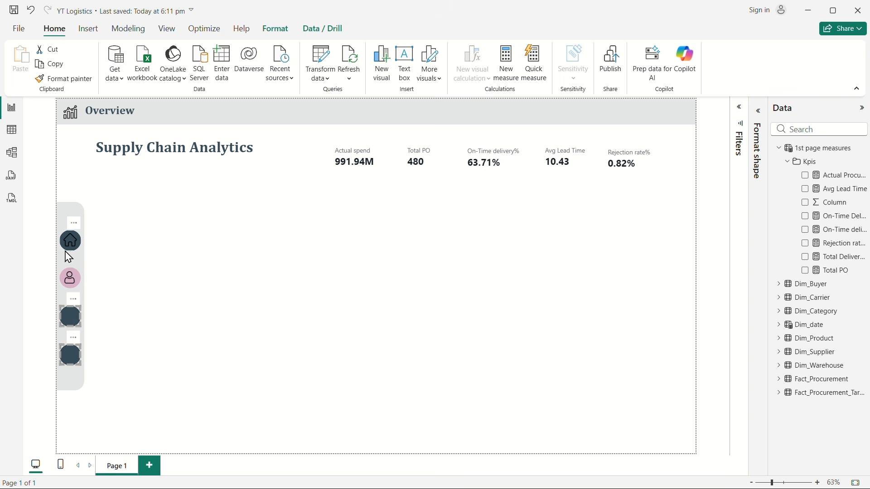
left_click(69, 253, "ctrl")
left_click(759, 110)
left_click(687, 232)
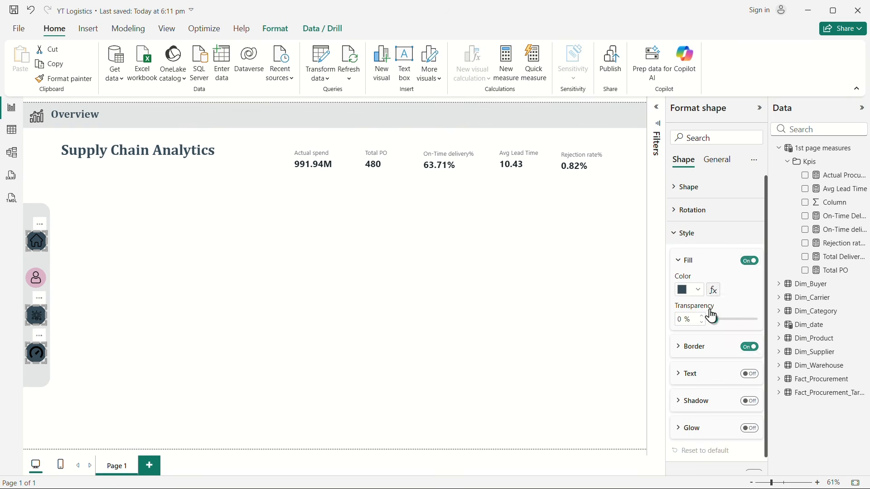
left_click(692, 295)
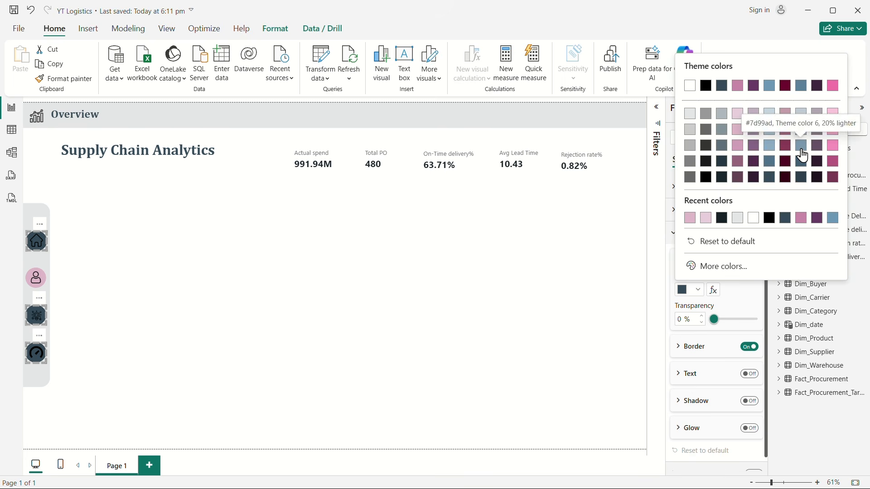
left_click(805, 155)
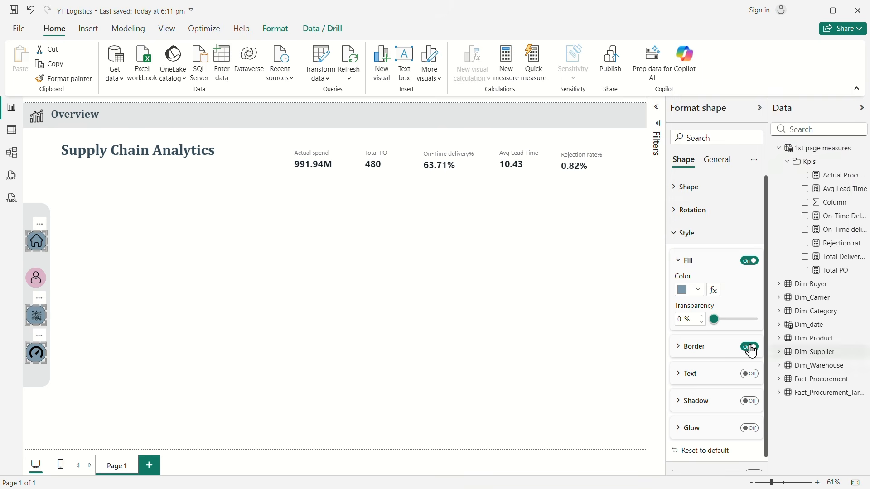
left_click(377, 346)
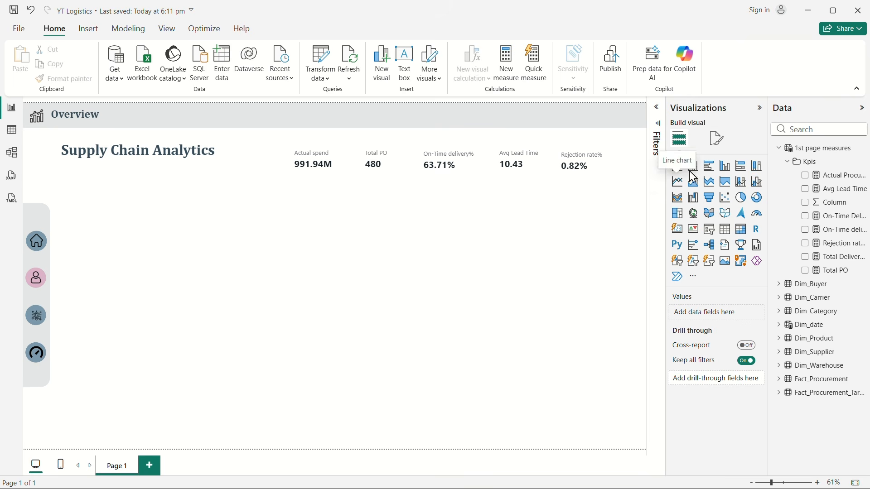
Step: Add an empty clustered column chart beneath the Supply Chain Analytics title, beside the navigation bar, making it narrower and taller
left_click(725, 173)
left_click_drag(194, 202, 225, 238)
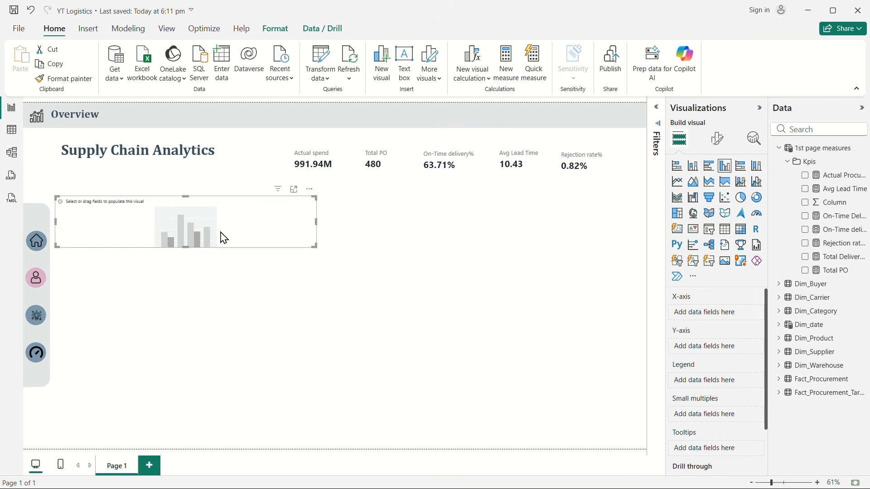
left_click_drag(316, 223, 274, 224)
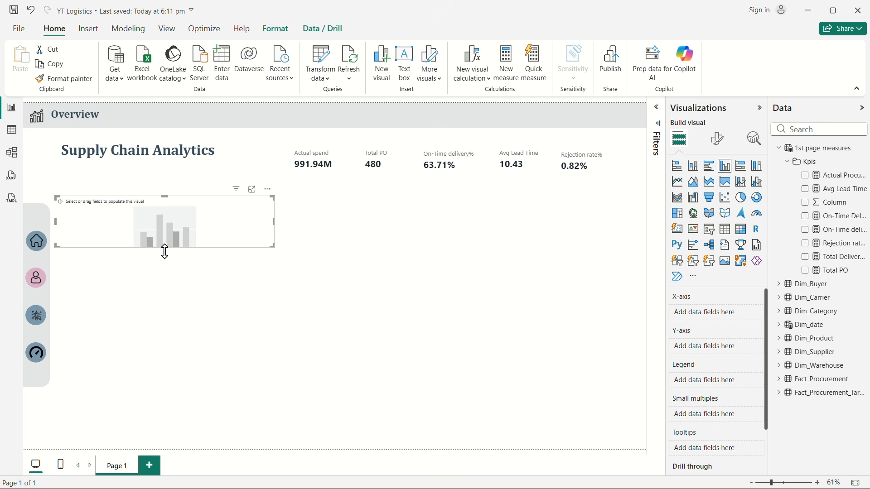
left_click_drag(165, 252, 167, 329)
left_click_drag(171, 284, 171, 292)
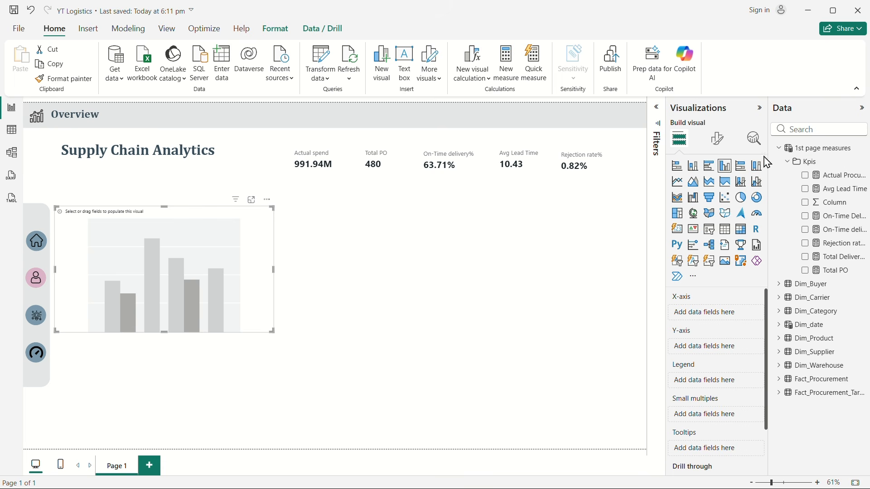
Step: Create a Target Spend measure in the 1st page measures table as SUM(Fact_Procurement_Target[Target_Spend_INR])
left_click(789, 163)
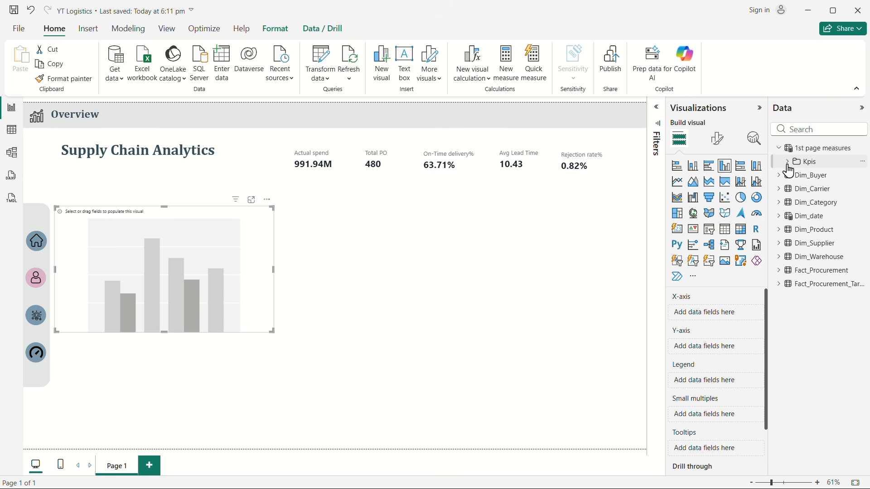
right_click(822, 152)
left_click(752, 178)
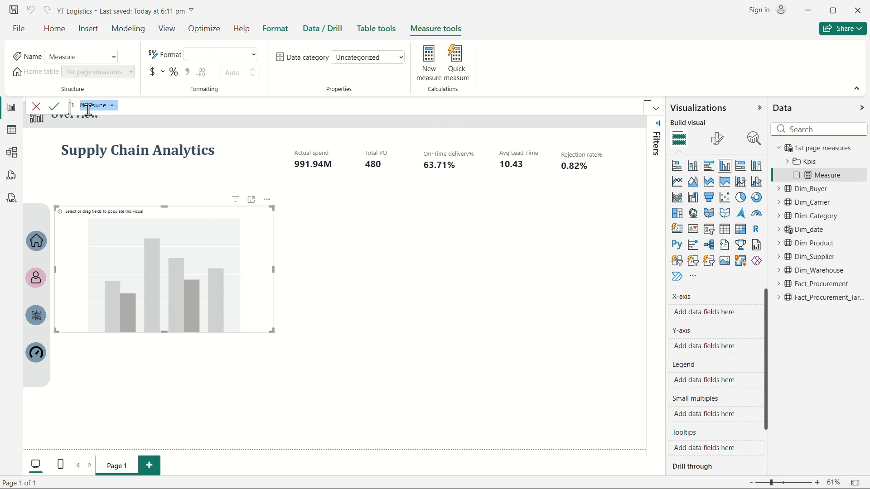
type("Target Spend=")
key("shift+Return")
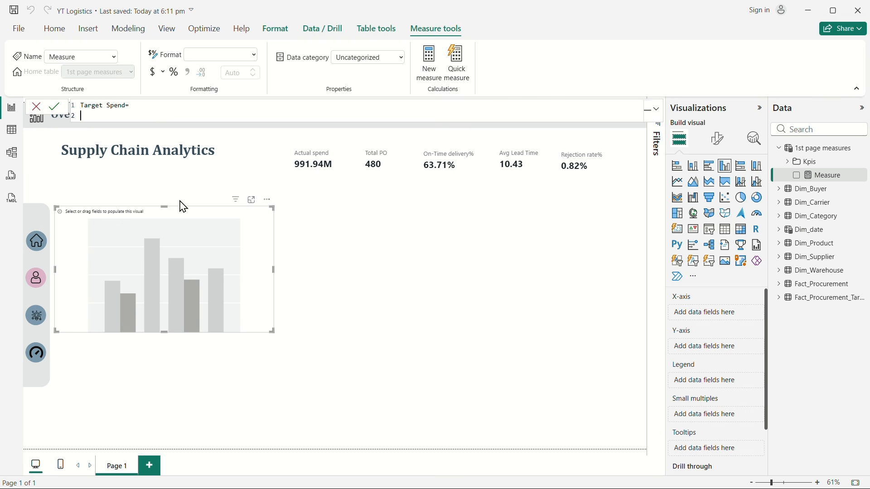
type("SUM(")
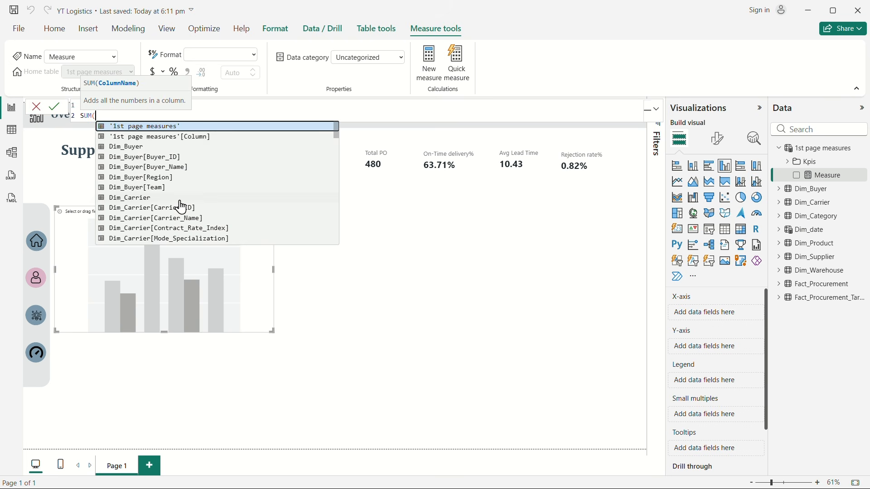
type("targ")
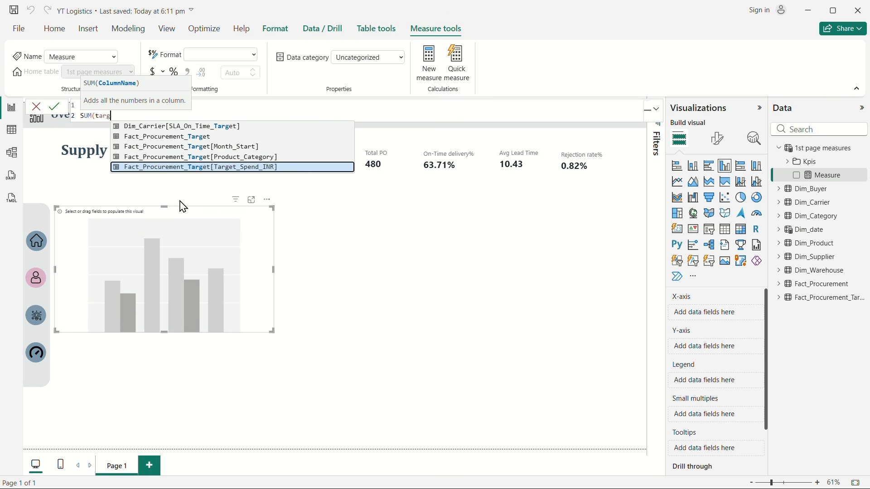
left_click(262, 169)
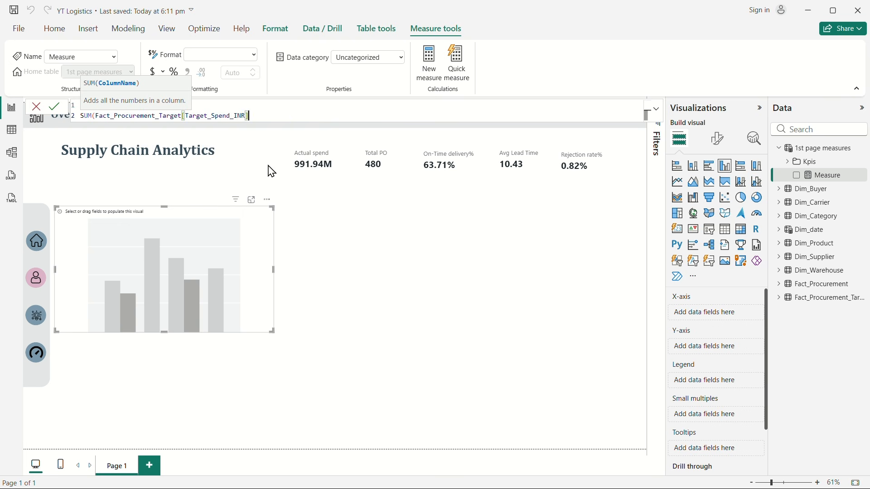
key("Return")
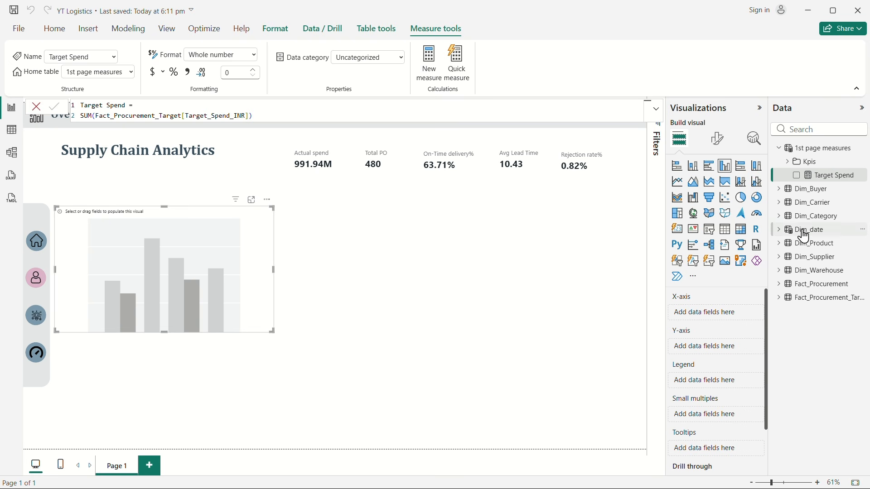
Step: Plot Month_Name from Dim_date on the column chart's X-axis, with Actual Procurement spend and Target Spend on the Y-axis
left_click(781, 229)
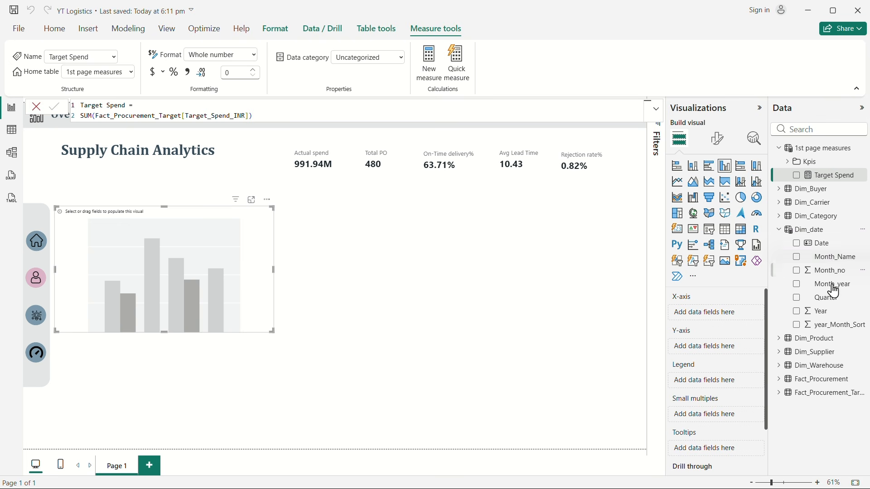
left_click_drag(838, 260, 723, 313)
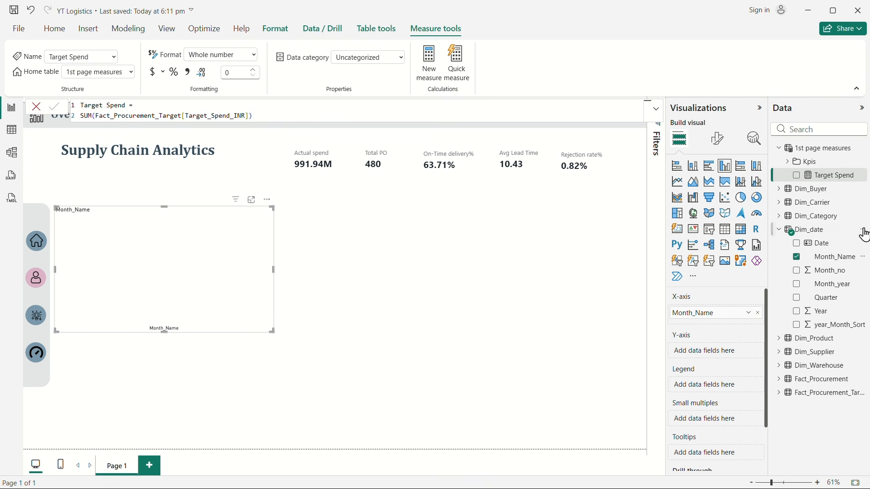
left_click(789, 168)
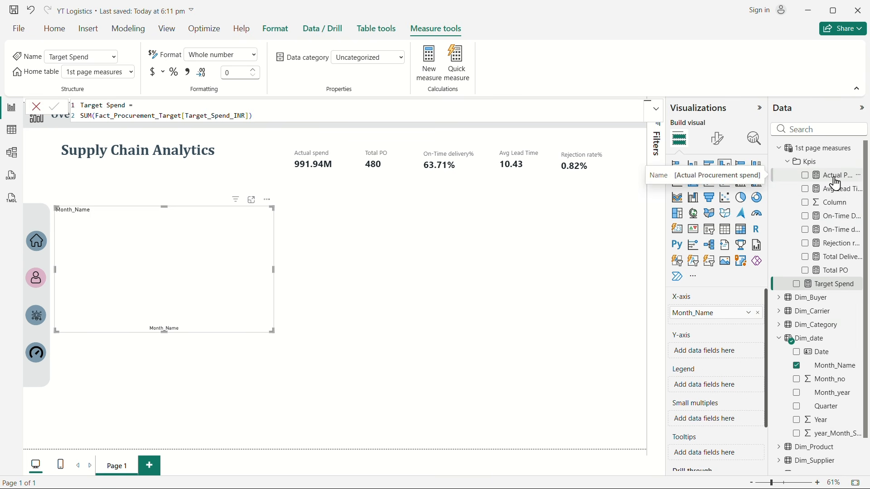
left_click_drag(838, 183, 719, 352)
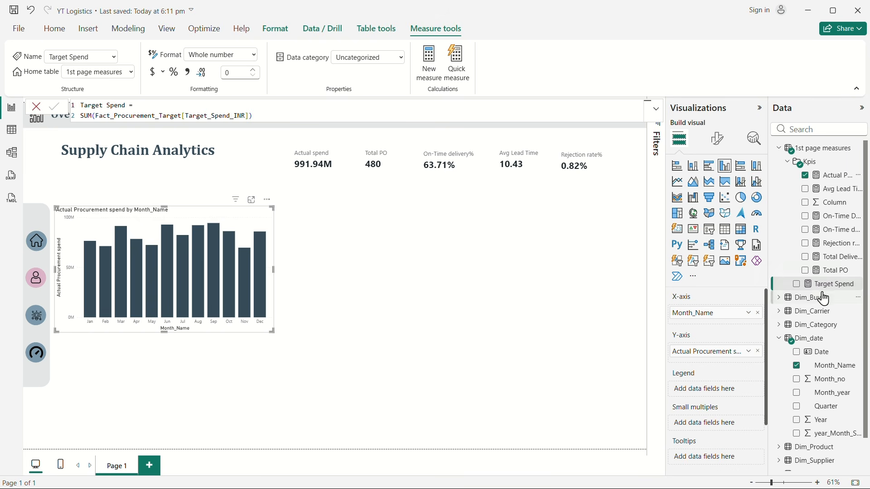
left_click_drag(825, 285, 707, 356)
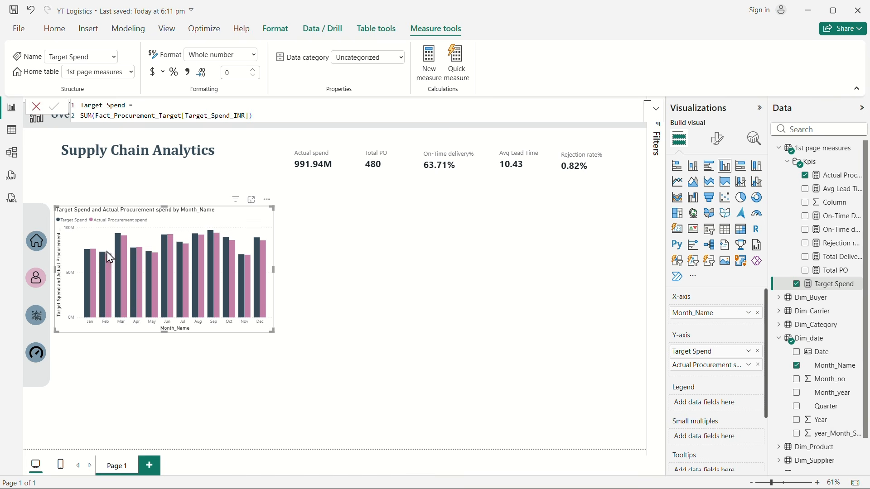
Step: Reorder the chart's Y-axis fields so Actual Procurement spend comes before Target Spend, and deselect the chart
mouse_move(87, 264)
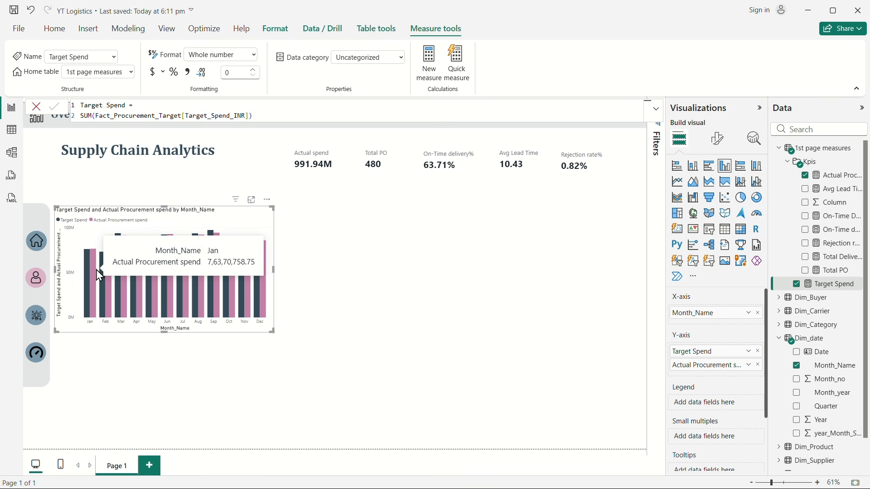
left_click_drag(705, 367, 704, 354)
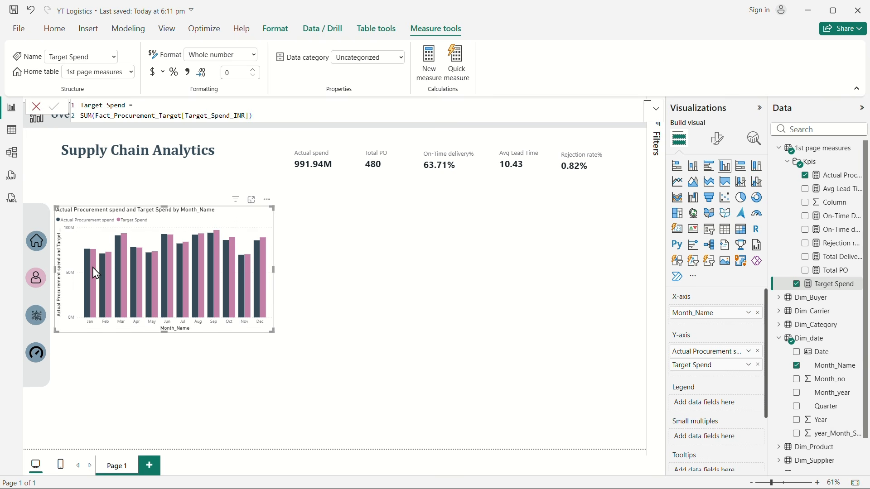
mouse_move(96, 273)
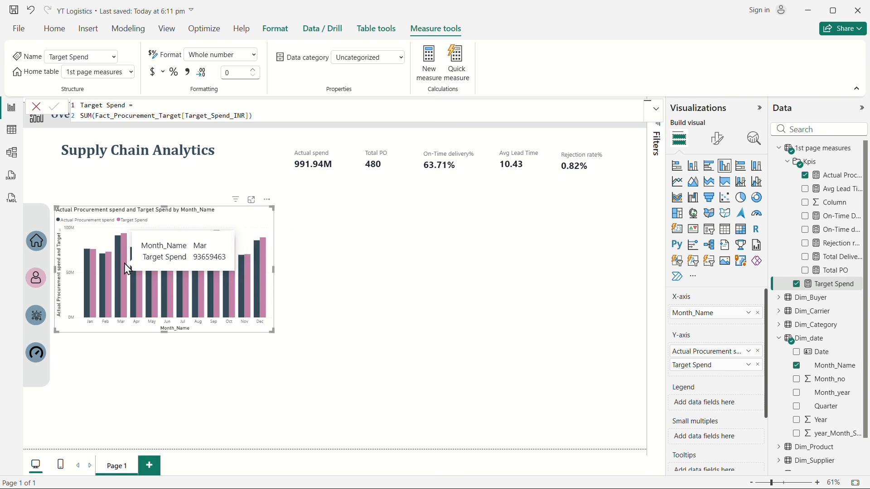
left_click(428, 344)
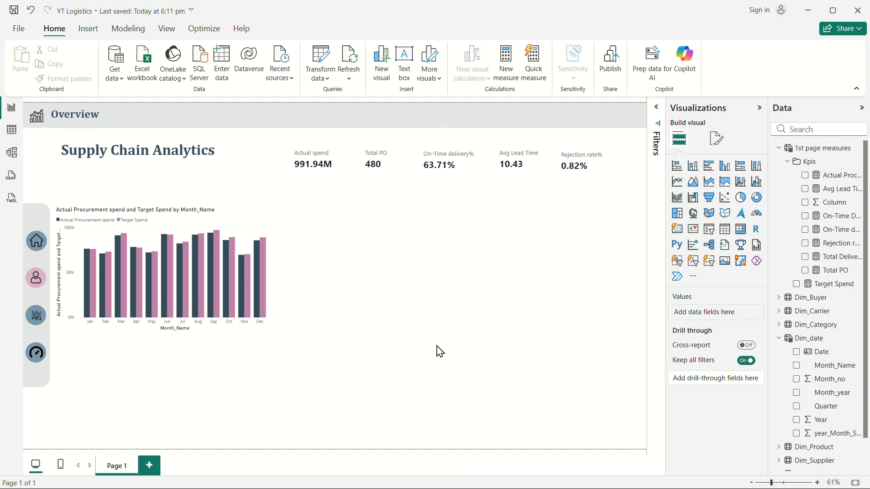
Step: Change the column chart's title text to "Actual vs Target Spend"
left_click(236, 242)
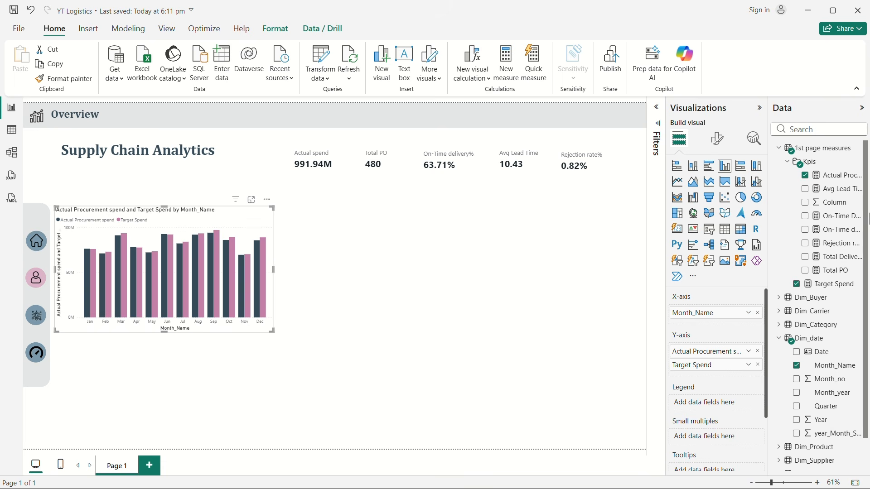
left_click(717, 138)
left_click(716, 190)
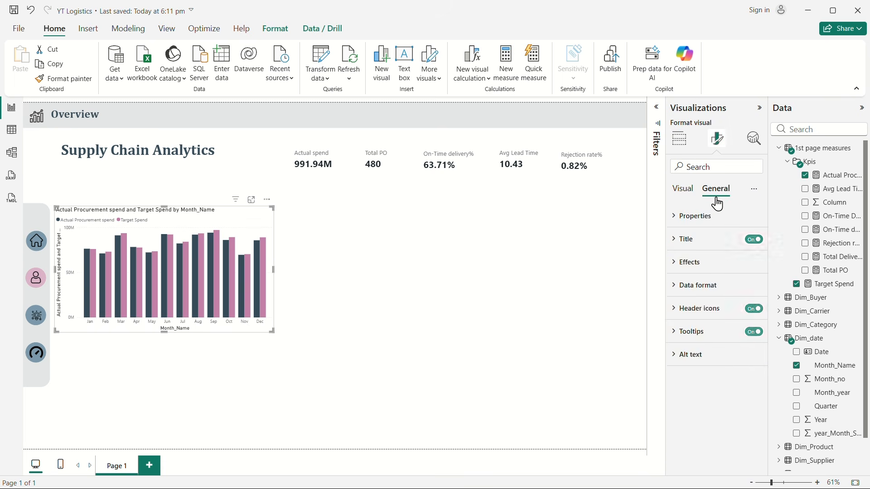
left_click(693, 240)
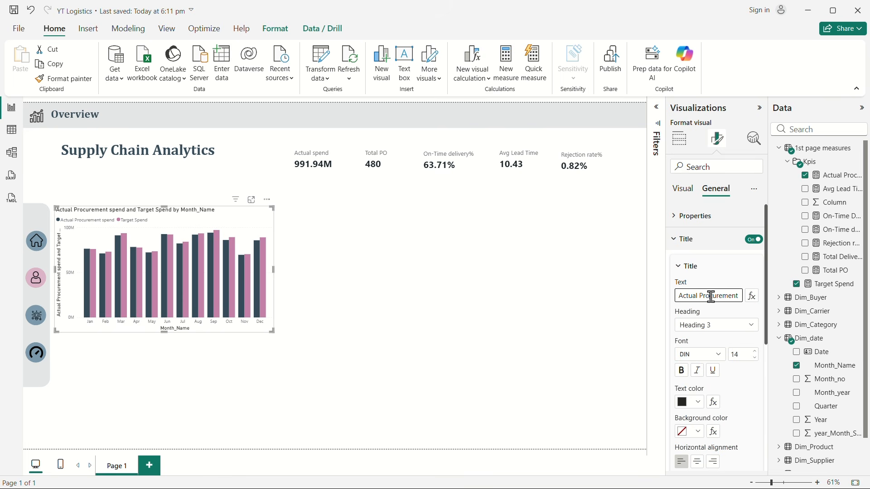
left_click_drag(700, 297, 764, 302)
type("vs ")
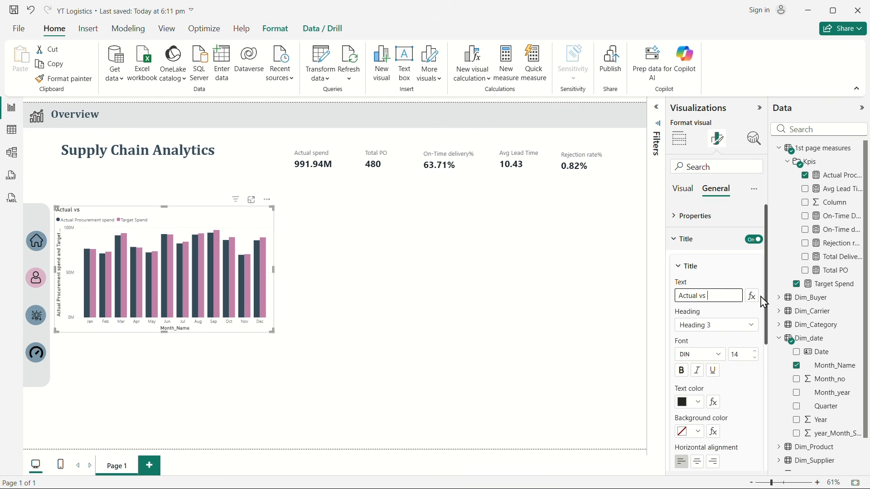
type("target")
type("Target Sp")
type("end")
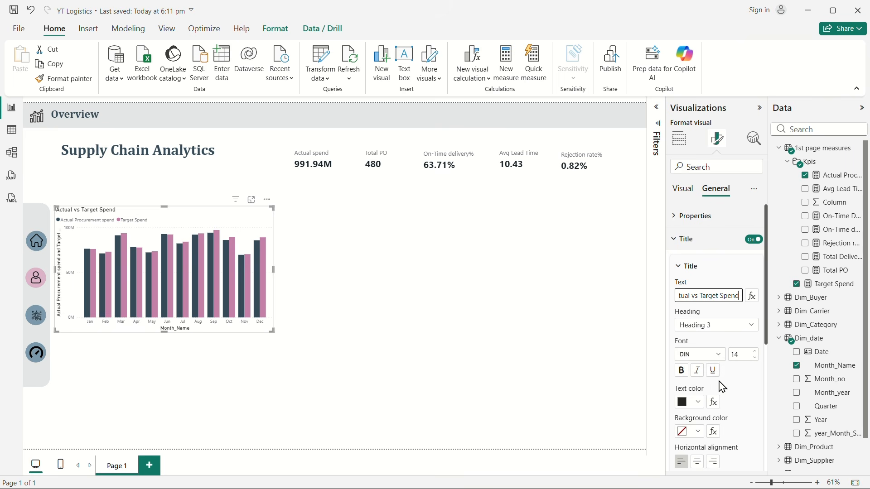
Step: Set the chart title's font to Segoe UI Bold at size 13
left_click(719, 358)
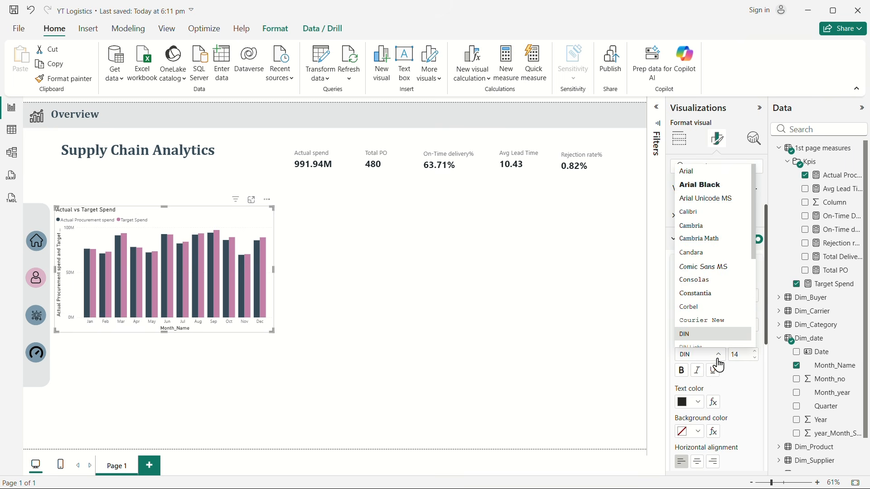
left_click(703, 191)
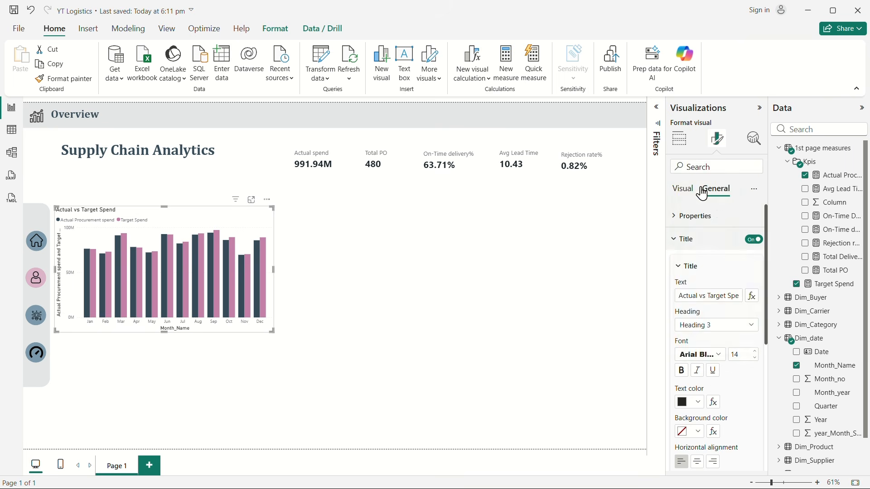
left_click(712, 358)
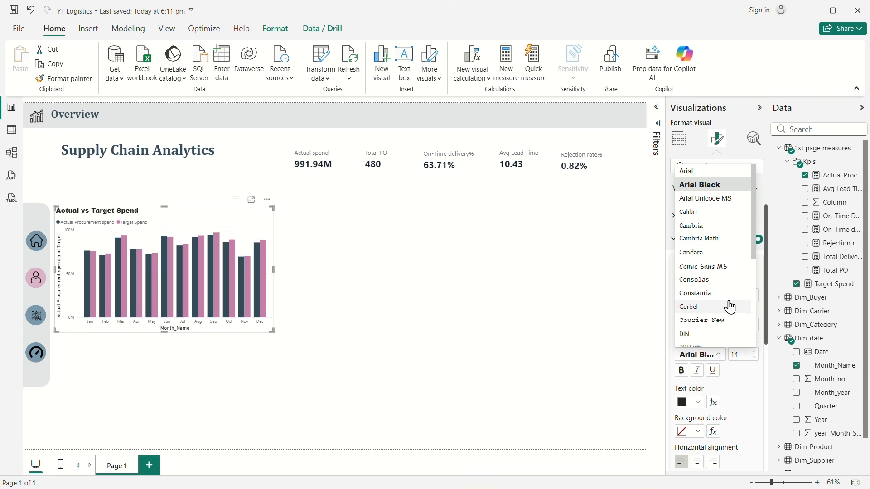
scroll(735, 313, "down", 3)
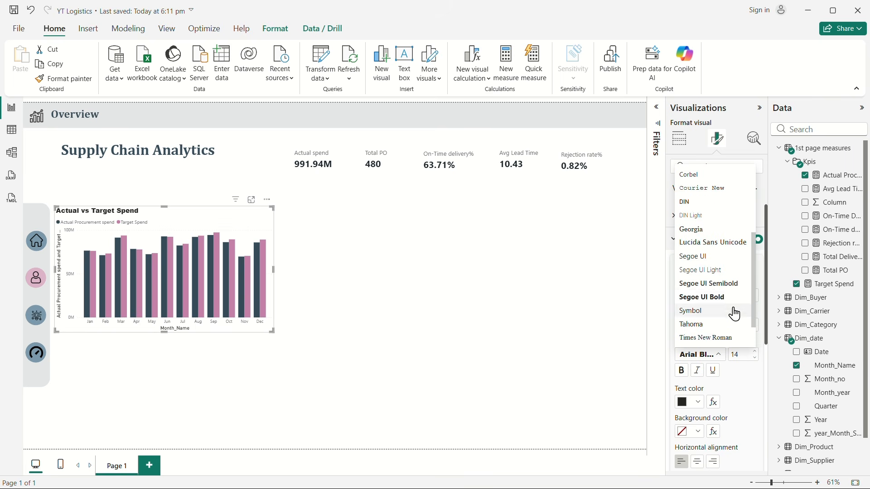
left_click(710, 299)
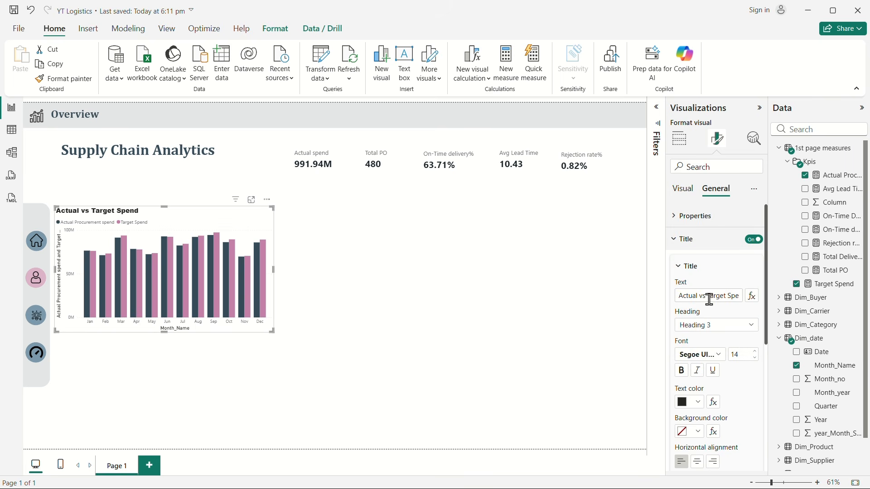
left_click(755, 358)
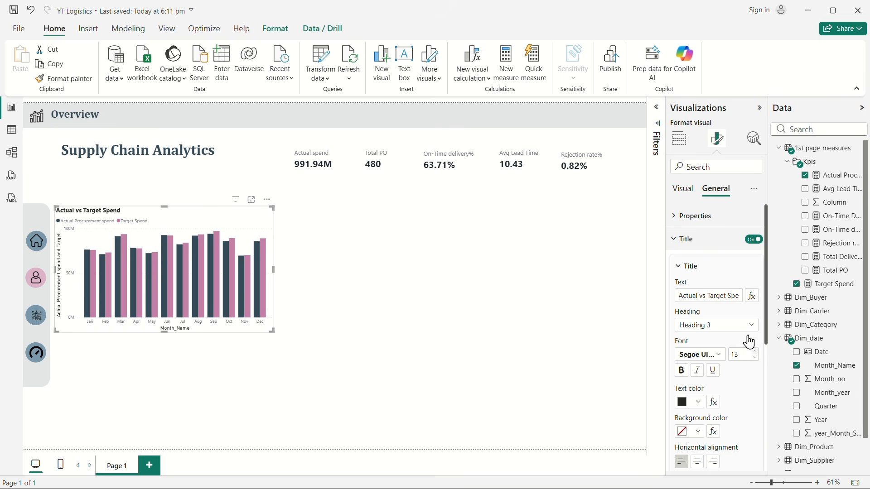
Step: Set the chart's top, left and right padding to 20 px each
left_click(683, 239)
left_click(680, 216)
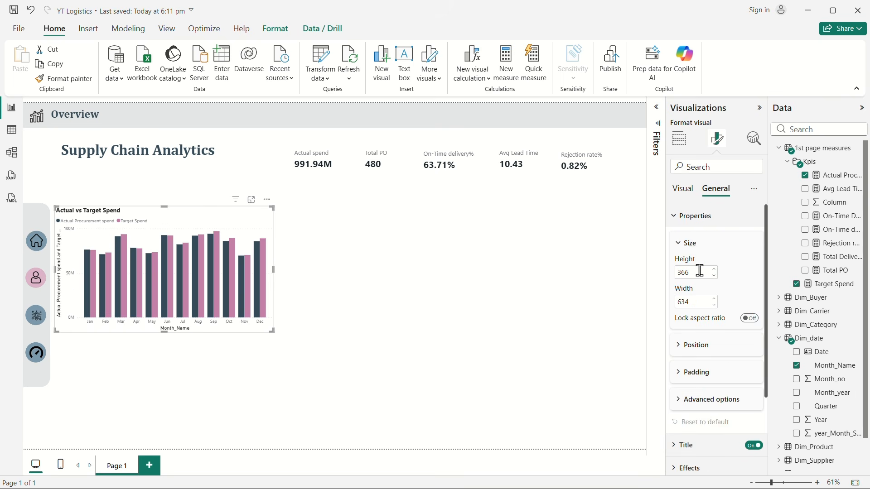
left_click(694, 379)
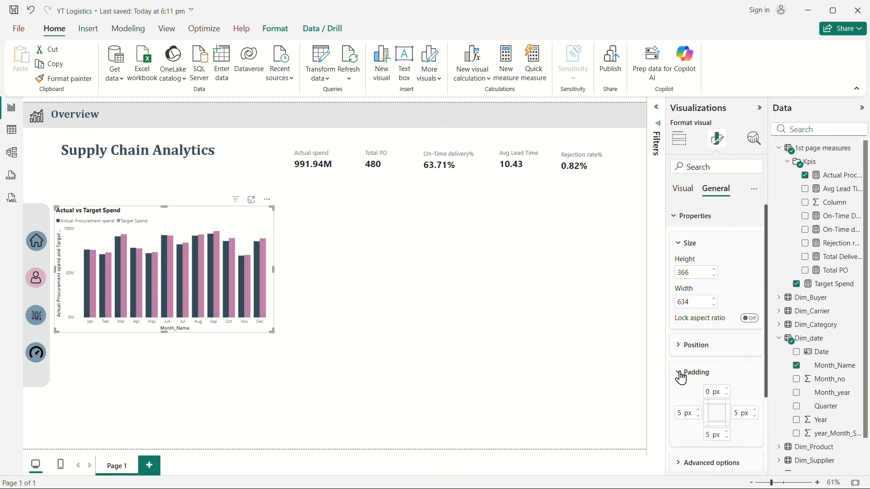
scroll(717, 355, "down", 3)
double_click(707, 258)
type("2")
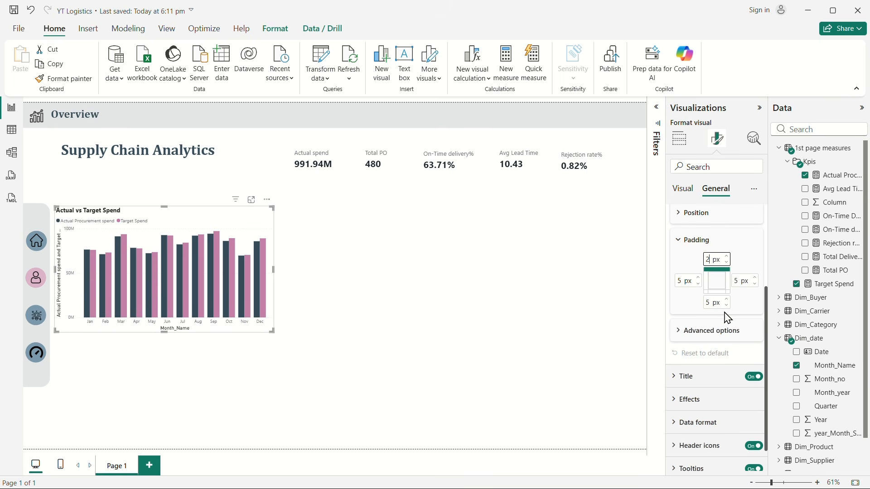
type("0")
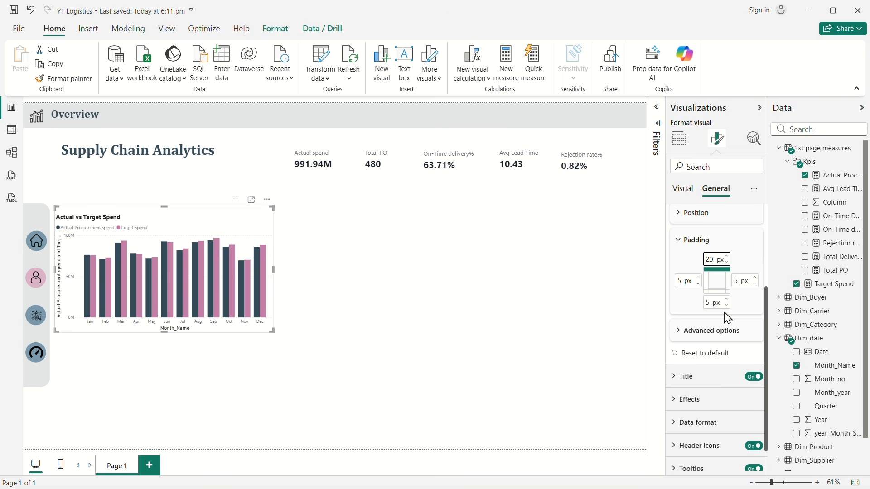
double_click(682, 281)
type("2")
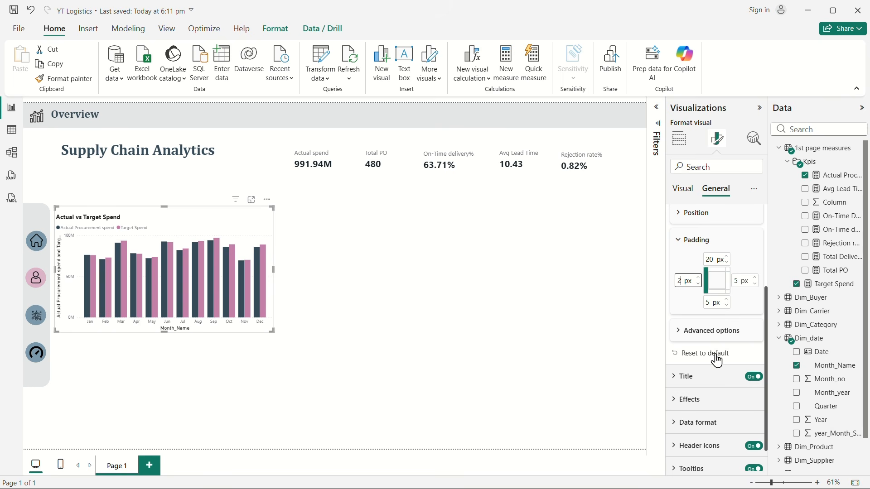
type("0")
left_click_drag(740, 277, 732, 277)
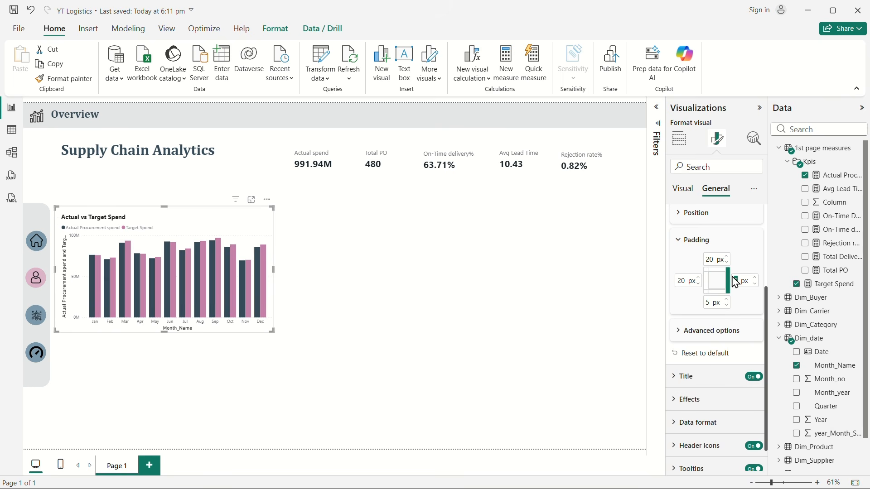
type("20")
Step: Turn off the X-axis and Y-axis titles on the Actual vs Target Spend chart and deselect it
left_click(679, 139)
left_click(718, 144)
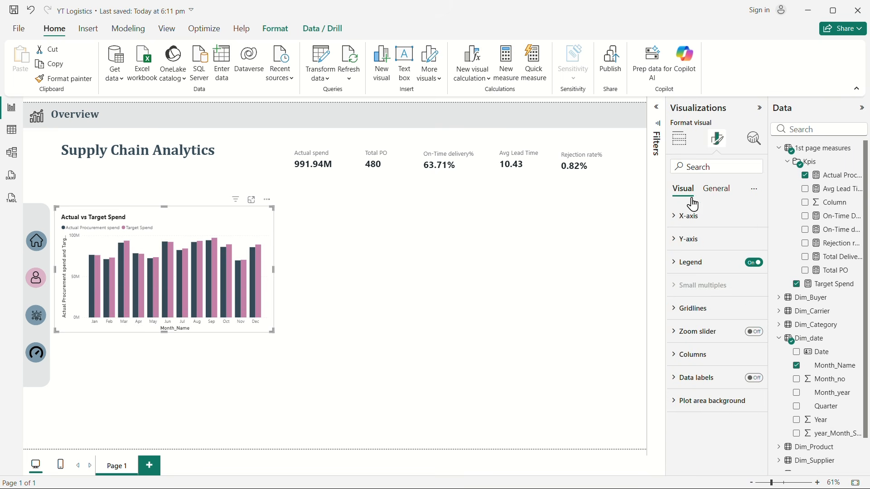
left_click(679, 221)
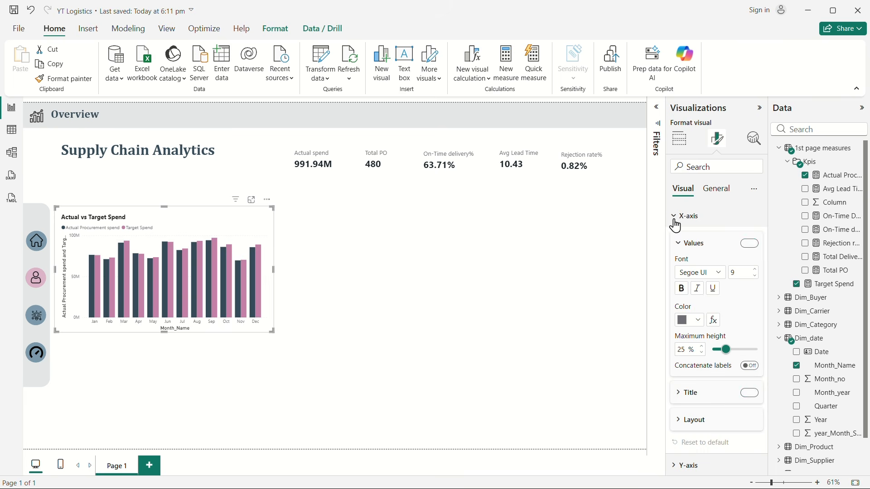
left_click(751, 393)
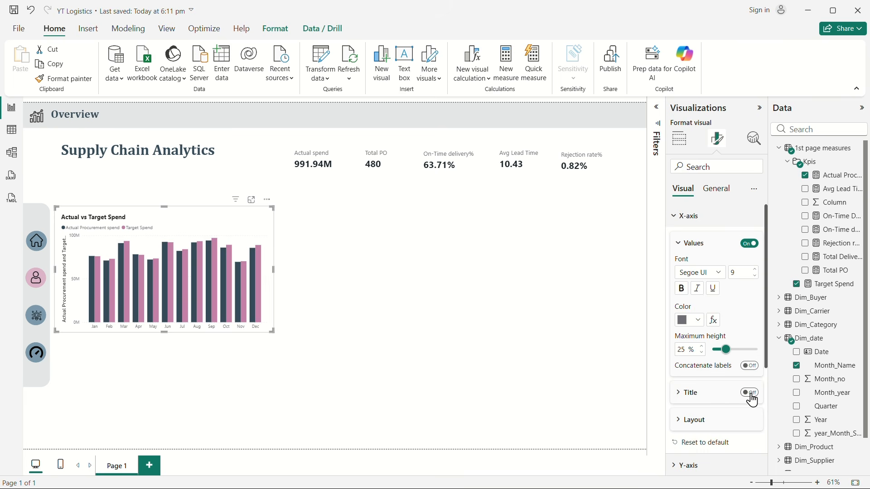
left_click(682, 222)
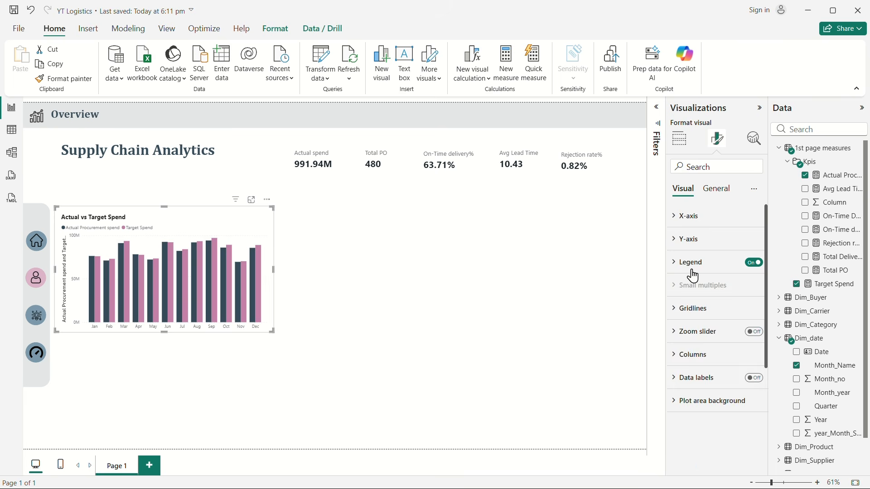
left_click(685, 238)
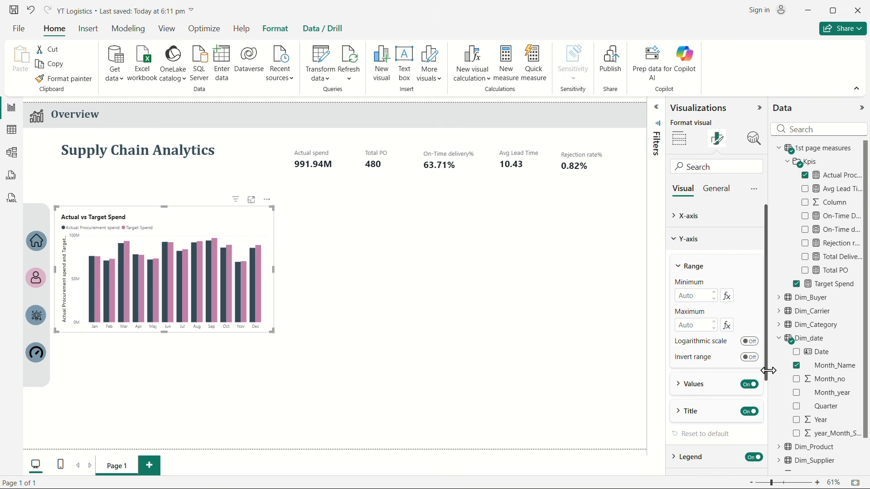
left_click(750, 413)
left_click(435, 312)
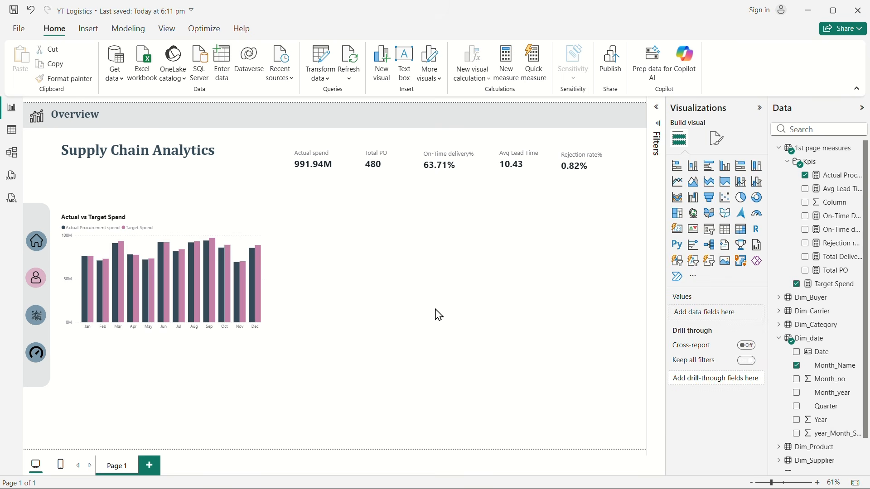
Step: Set the space between categories to 35% in the column layout of the Actual vs Target Spend chart
left_click(272, 295)
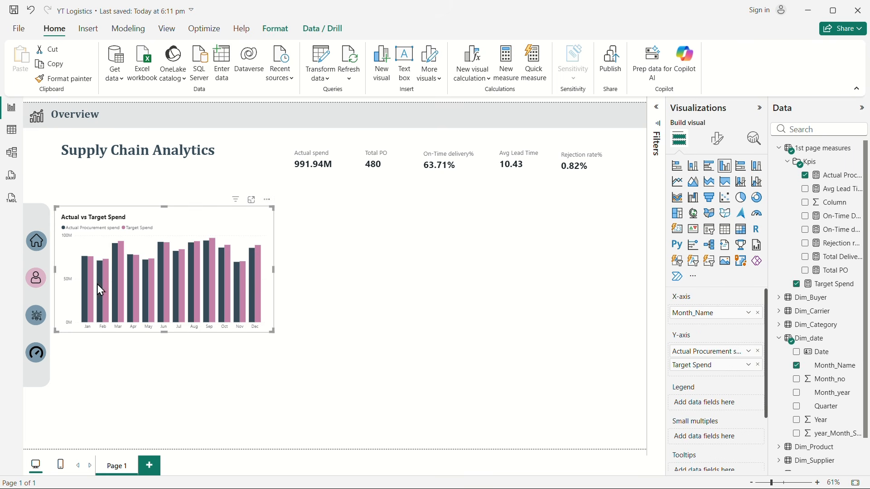
left_click(718, 138)
left_click(682, 358)
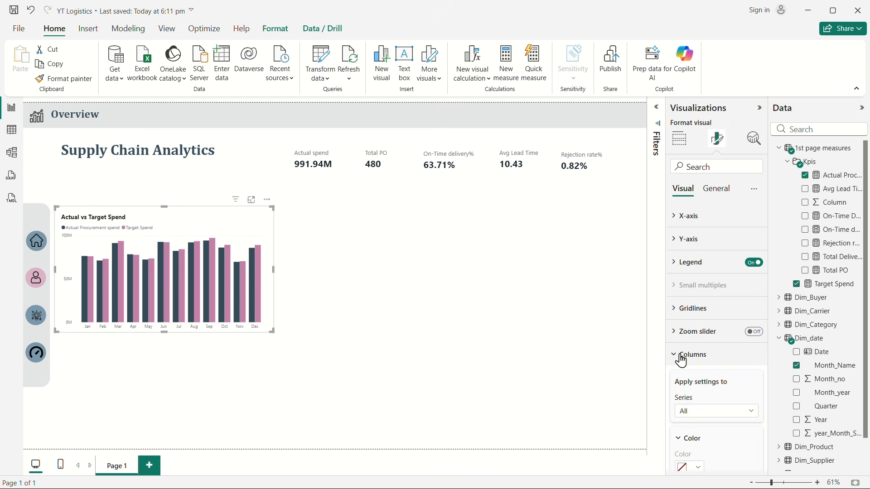
scroll(720, 358, "down", 3)
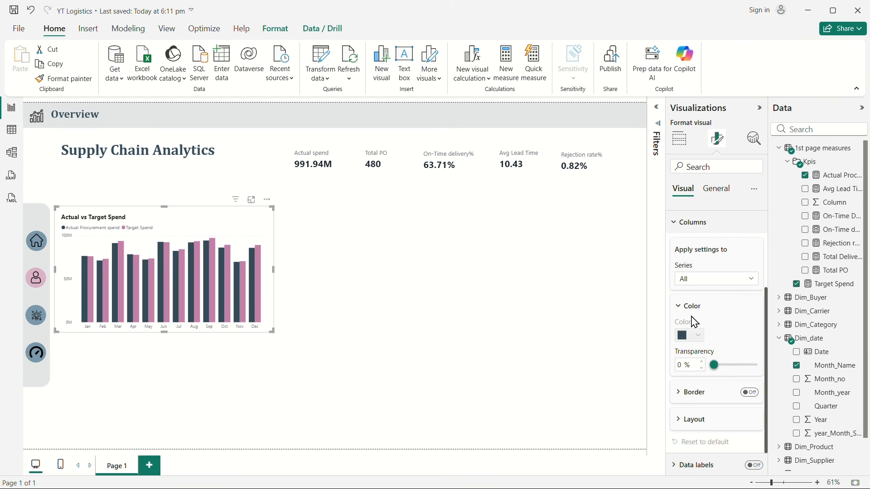
left_click(686, 426)
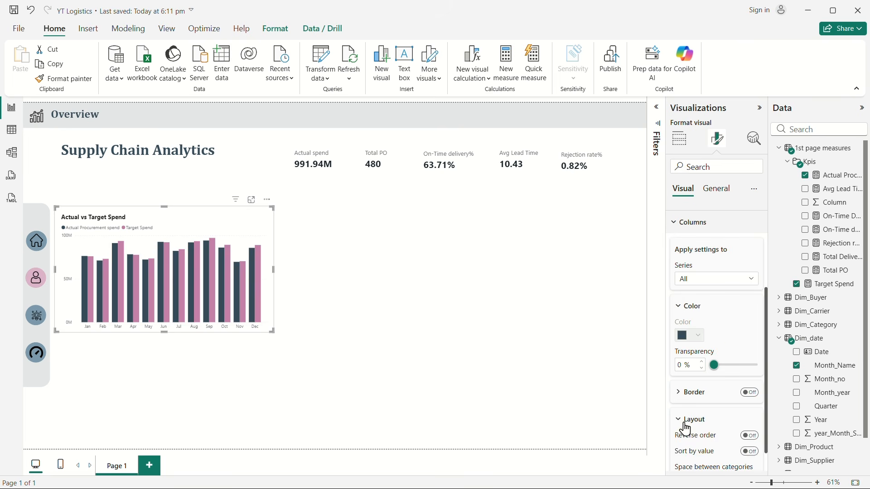
scroll(693, 421, "down", 3)
left_click_drag(715, 350, 725, 350)
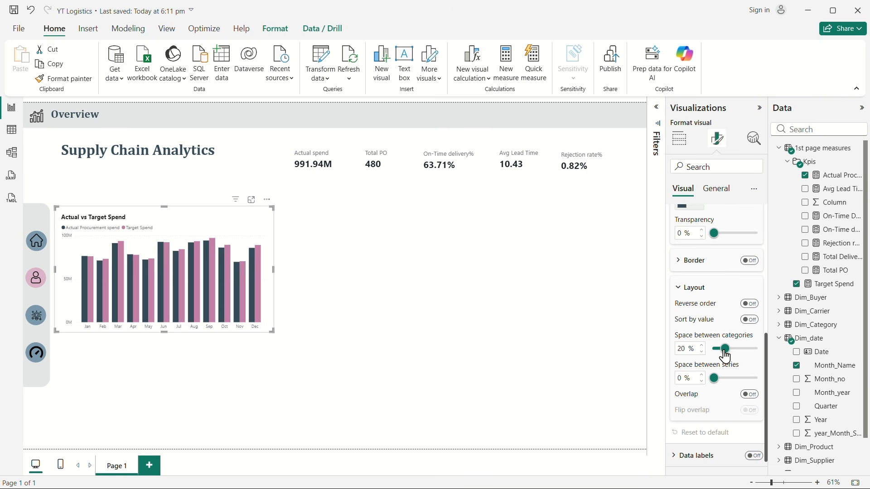
left_click(702, 346)
left_click(702, 347)
left_click(702, 347)
left_click(703, 347)
left_click(702, 347)
left_click(702, 347)
left_click(702, 348)
left_click(702, 347)
left_click(702, 347)
left_click(703, 347)
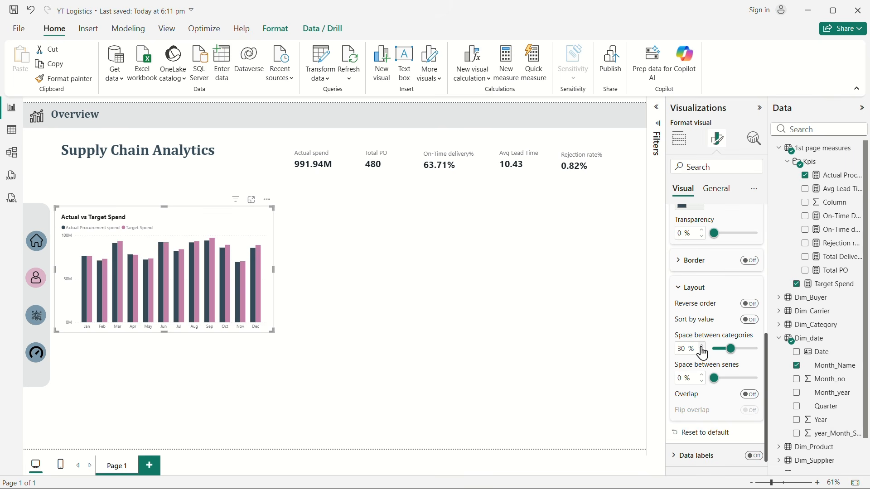
left_click(703, 347)
left_click(702, 347)
left_click(702, 347)
left_click(702, 347)
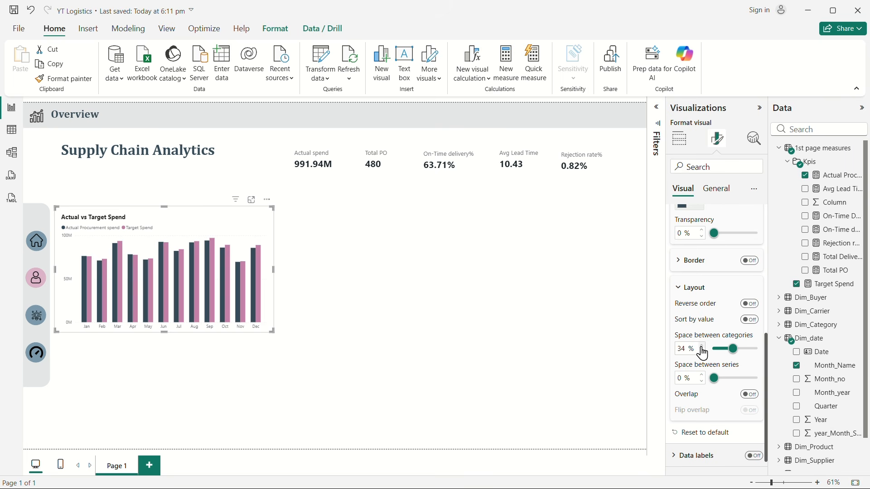
left_click(702, 347)
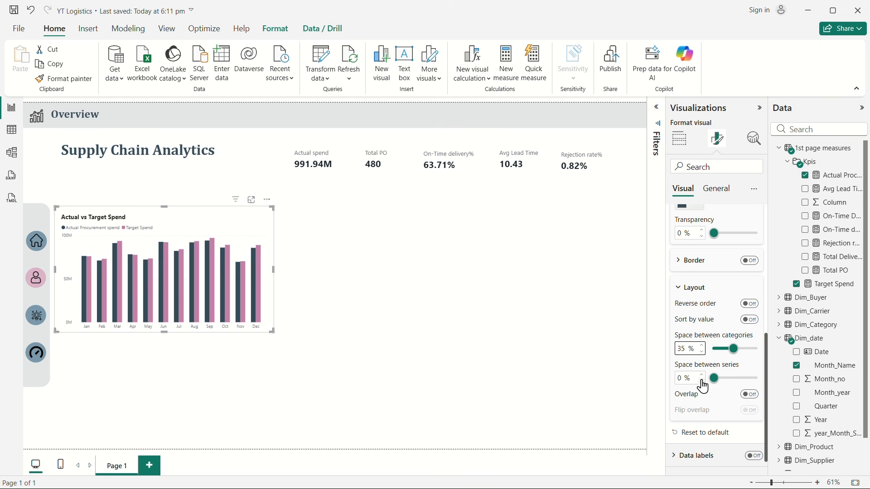
Step: Set the space between series to 15% for the chart's columns and deselect the chart
left_click(702, 376)
left_click(702, 376)
left_click(702, 376)
left_click(702, 375)
left_click(702, 376)
left_click(702, 376)
left_click(702, 376)
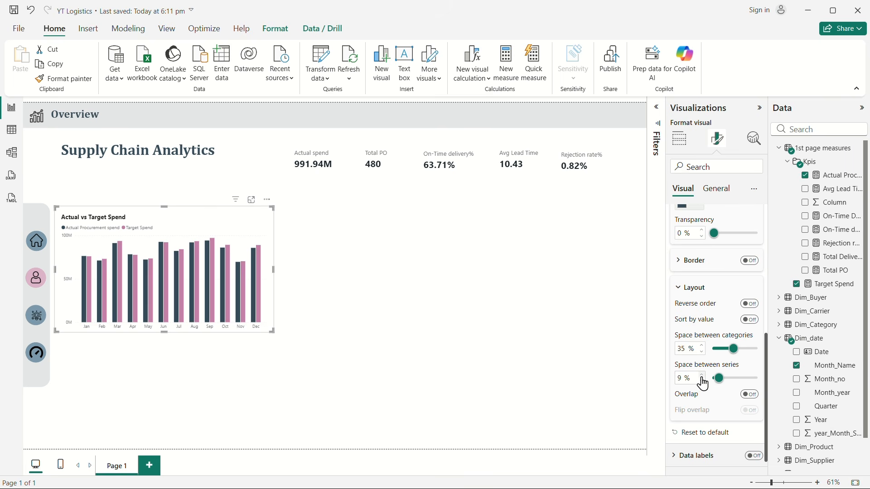
left_click(702, 376)
left_click(702, 377)
left_click(703, 376)
left_click(702, 376)
left_click(702, 376)
left_click(703, 376)
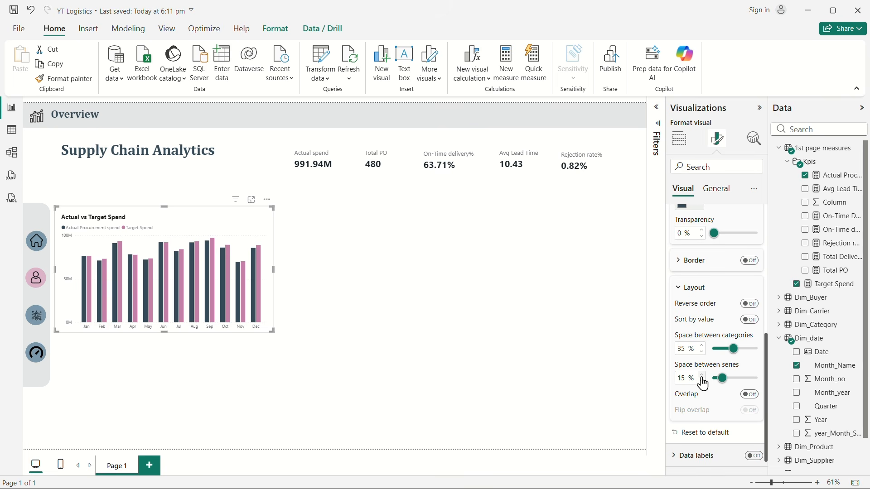
left_click(422, 357)
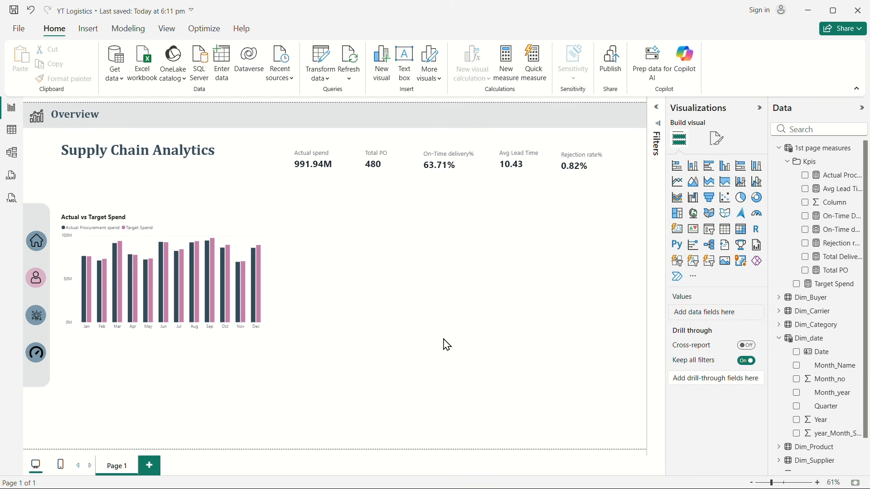
Step: Try data labels on the Actual vs Target Spend chart and turn them off again
left_click(269, 271)
left_click(718, 138)
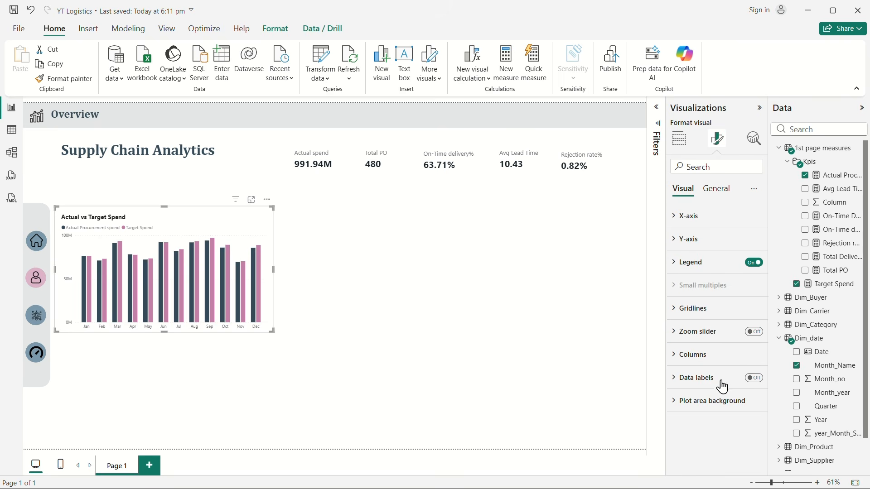
left_click(755, 379)
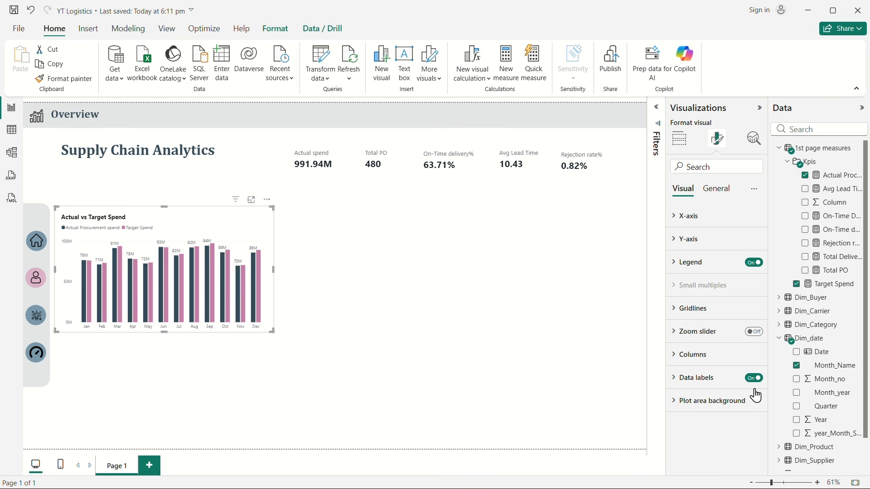
left_click(758, 387)
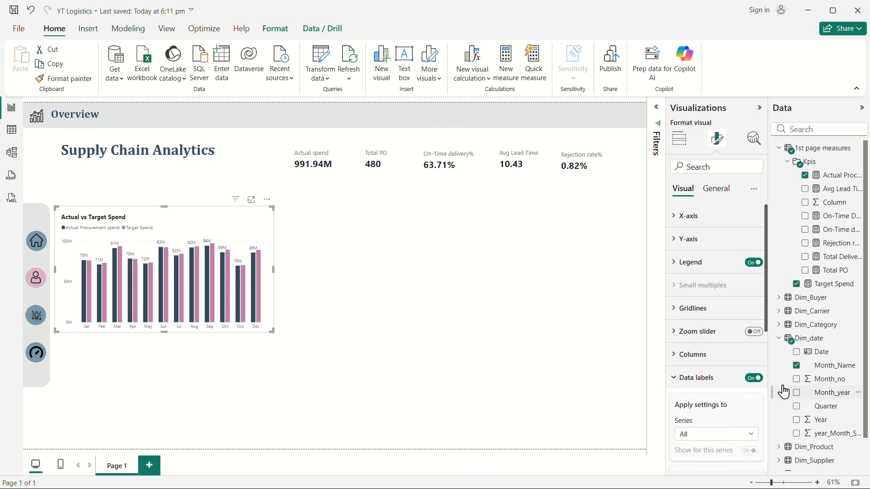
left_click(755, 379)
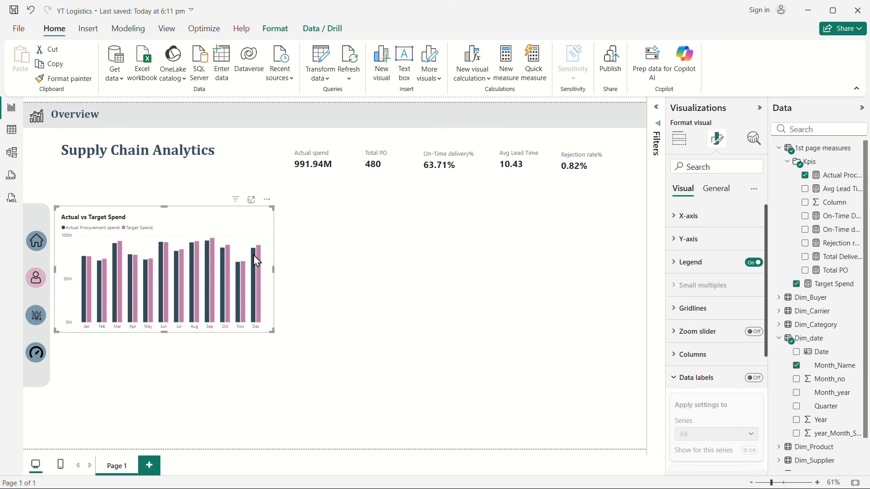
mouse_move(259, 267)
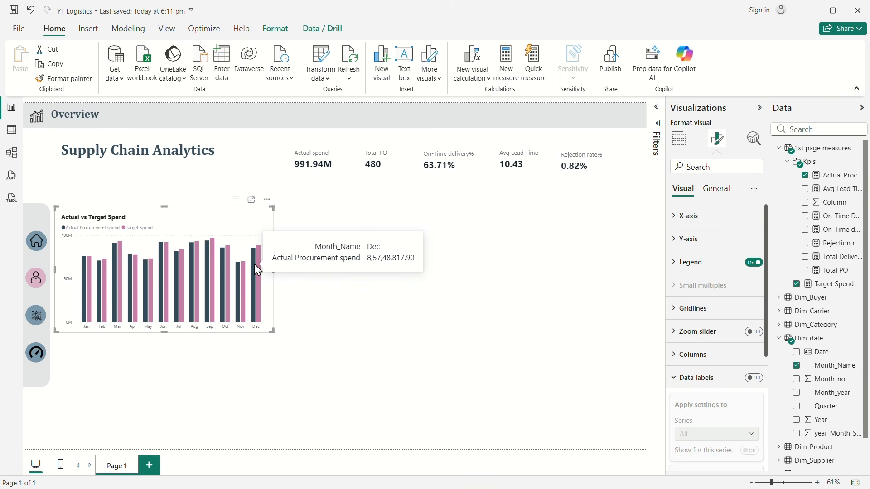
left_click(411, 345)
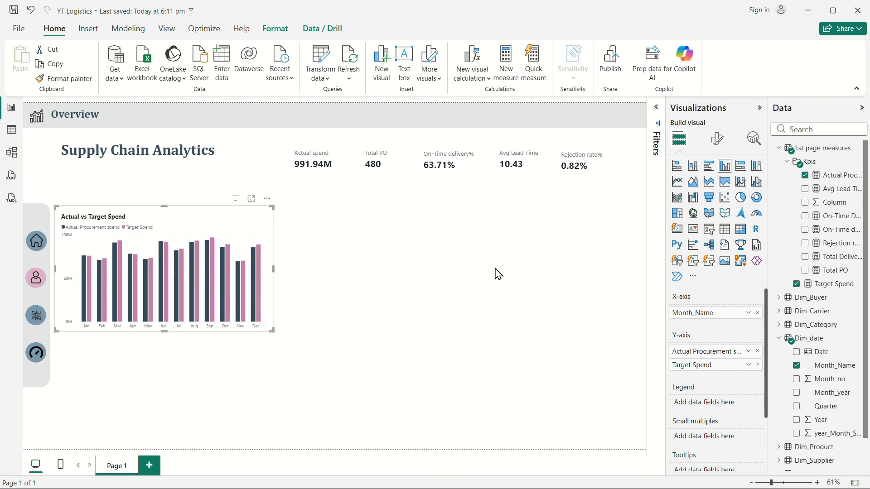
Step: Insert a clustered bar chart below the Actual vs Target Spend chart, matching its width and reaching down to near the page's lower edge
left_click(498, 274)
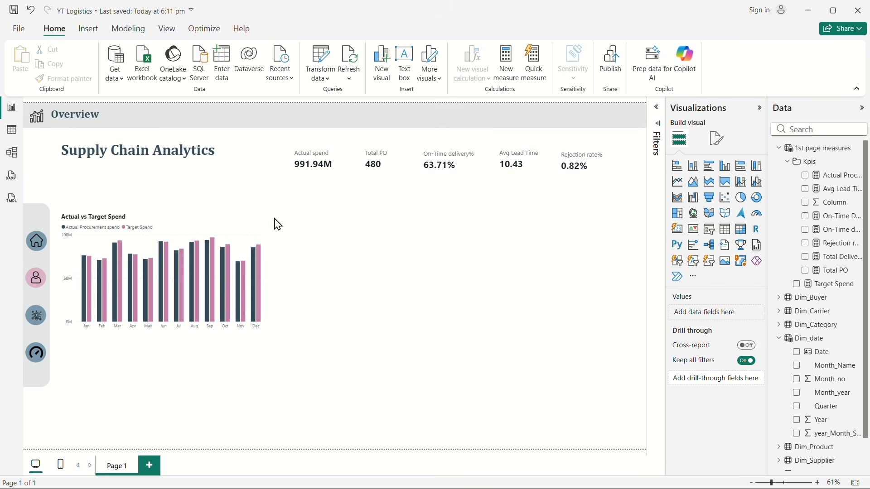
left_click(706, 174)
left_click_drag(175, 188, 200, 362)
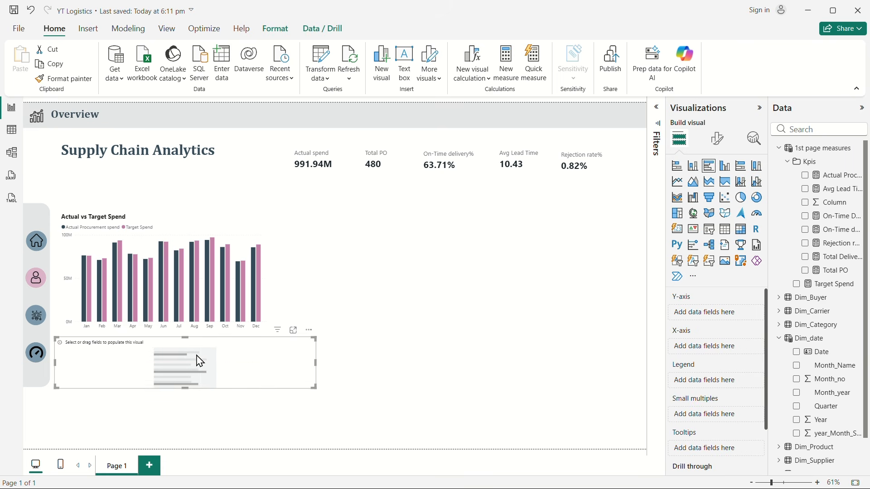
left_click_drag(315, 363, 276, 364)
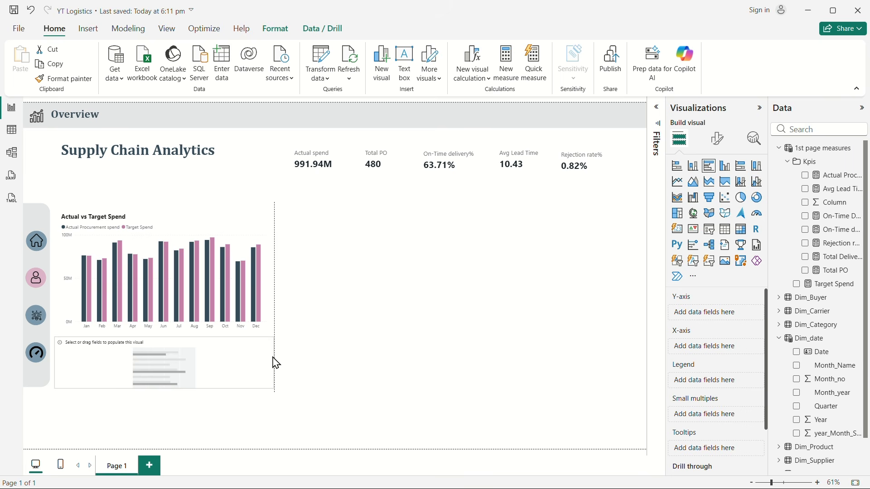
left_click_drag(163, 389, 156, 443)
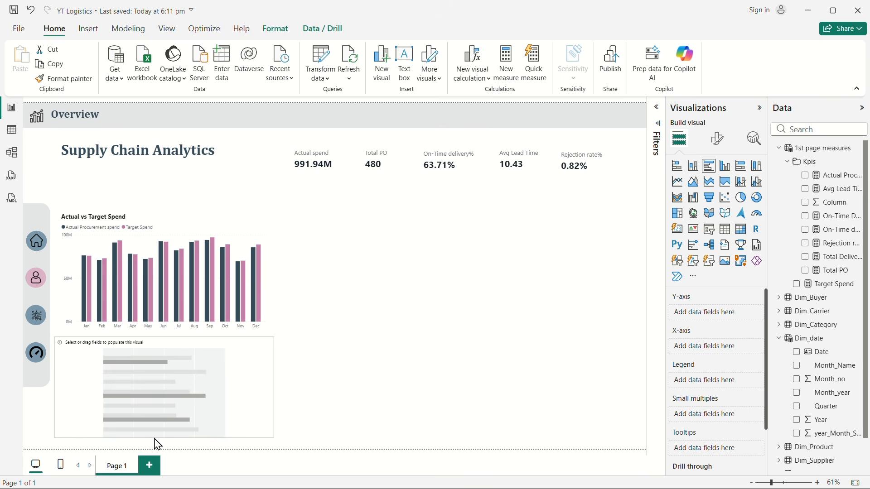
Step: Nudge the Actual vs Target Spend chart slightly upward on the page
left_click(165, 226)
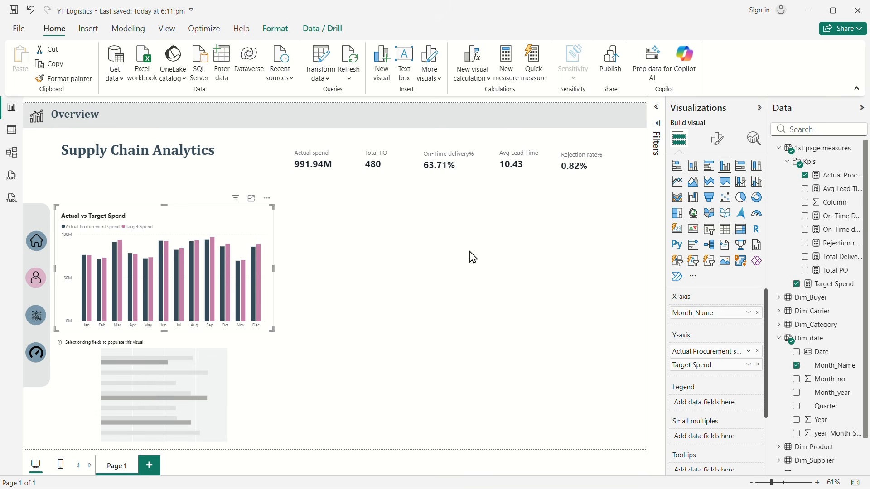
key("Up")
key("Up")
key("Up")
key("Up")
key("Up")
key("Up")
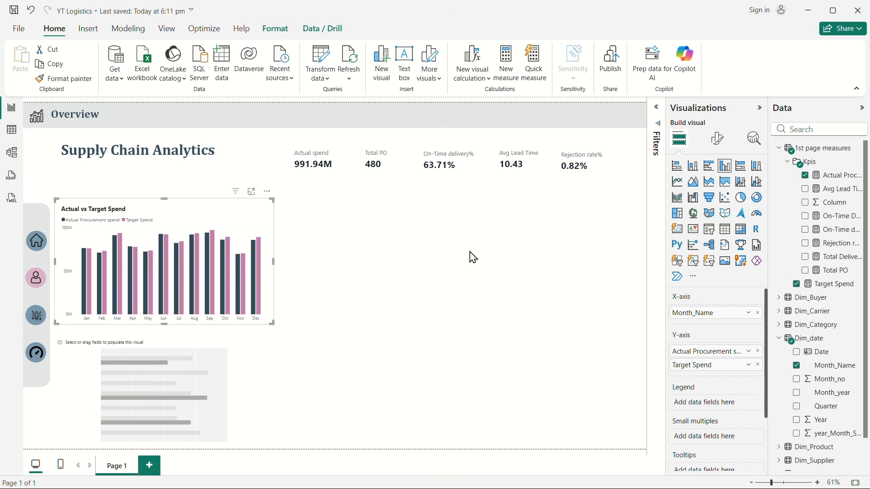
Step: Move the empty bar chart up slightly and extend its upper edge toward the column chart above
left_click(144, 408)
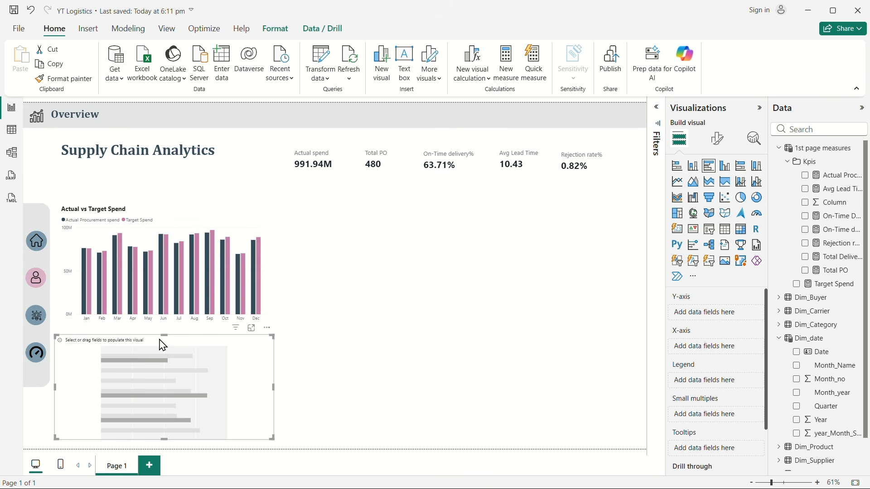
key("Escape")
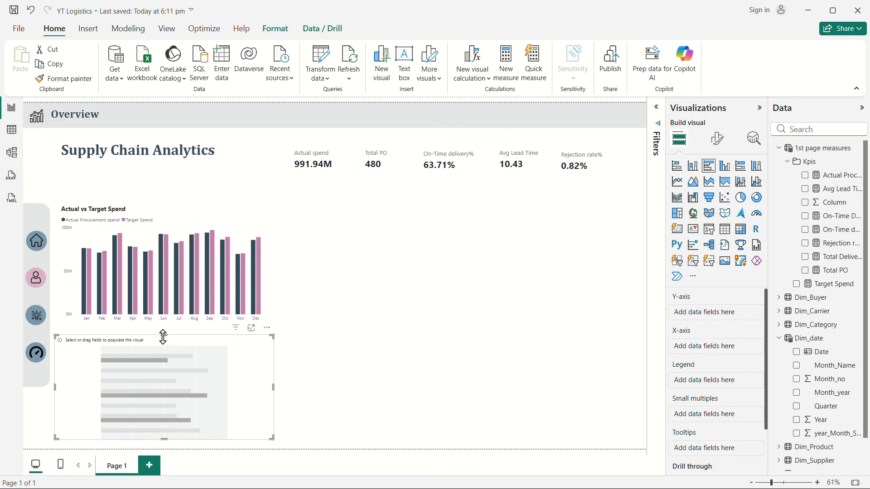
left_click_drag(164, 335, 171, 336)
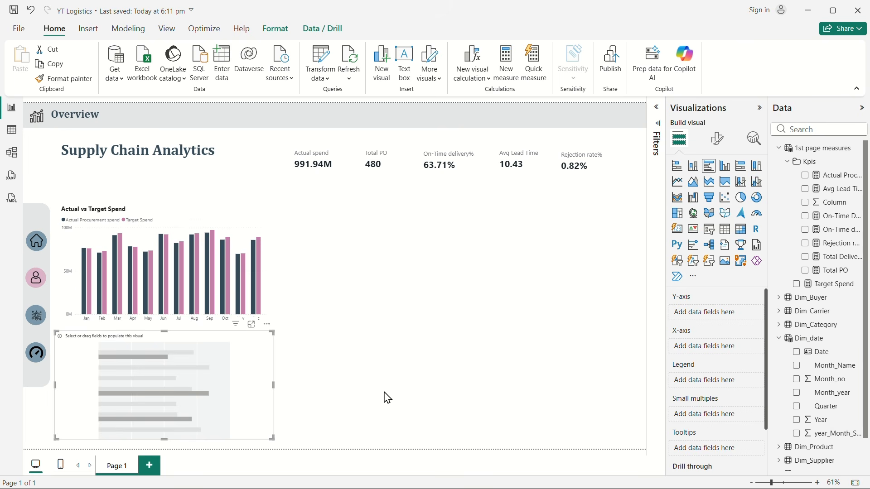
Step: Assign the Target Spend measure to a display folder named Charts in the model view, and return to the report view
left_click(789, 164)
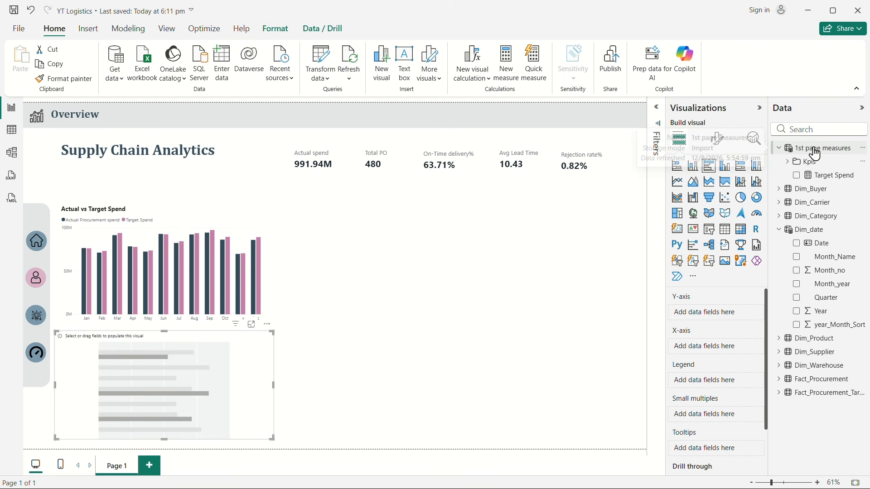
left_click(833, 177)
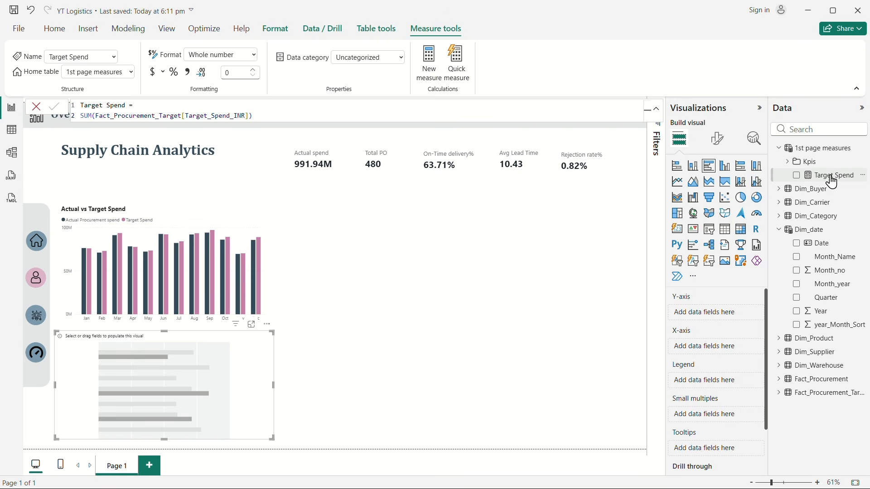
left_click(12, 152)
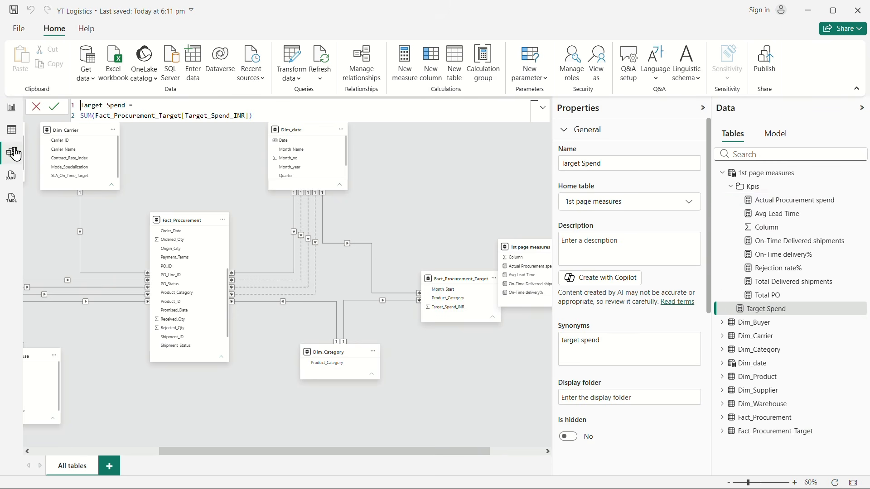
left_click(731, 186)
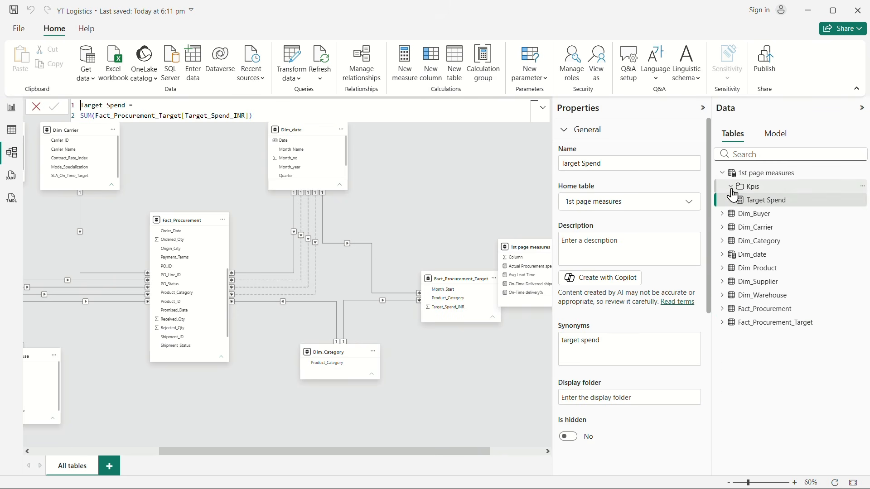
left_click(769, 200)
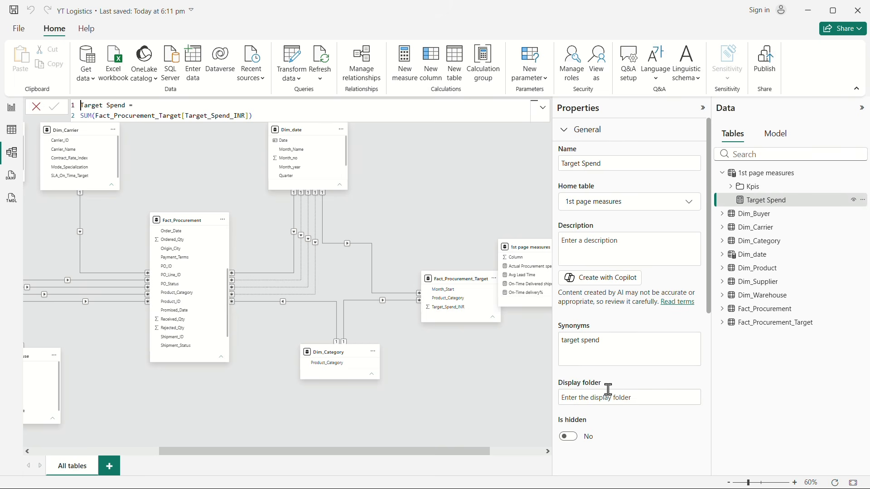
left_click(599, 398)
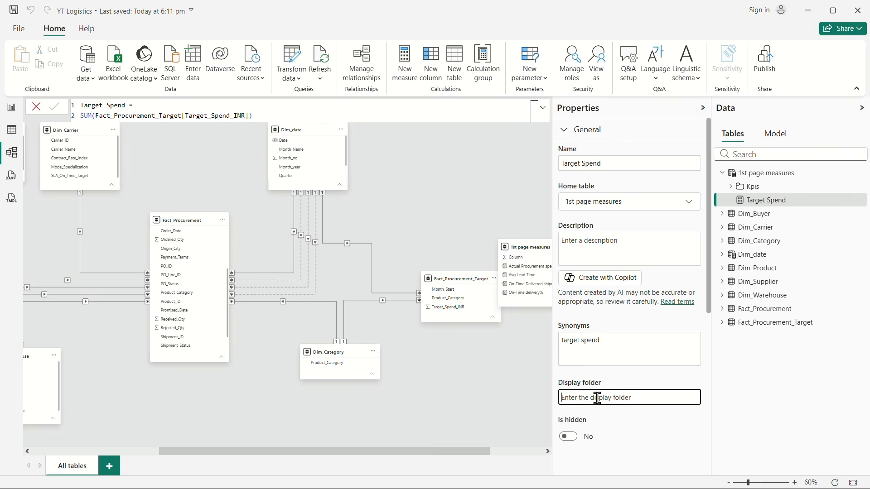
type("Charts")
key("Return")
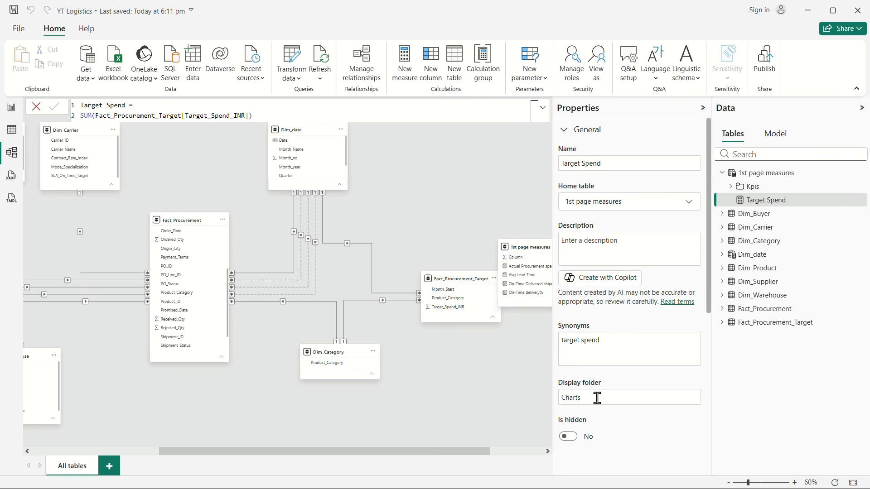
left_click(12, 108)
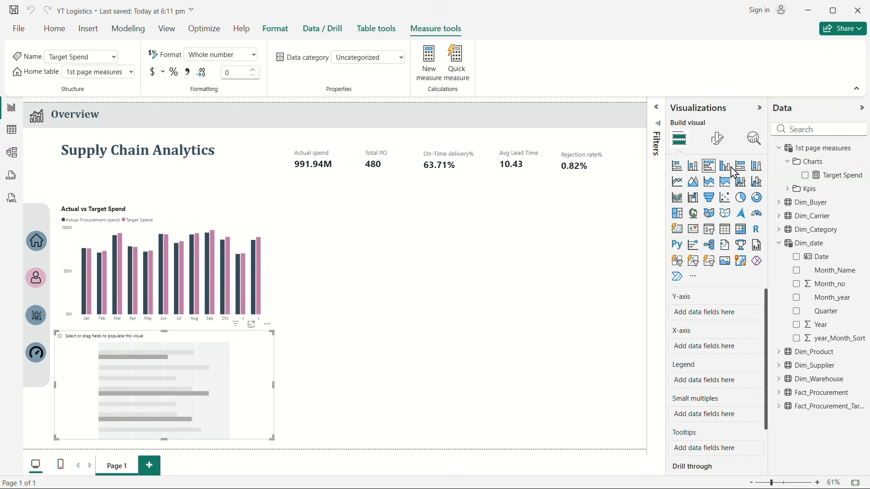
Step: Create a new measure in the Charts folder of 1st page measures and name it Spend Variance
left_click(788, 162)
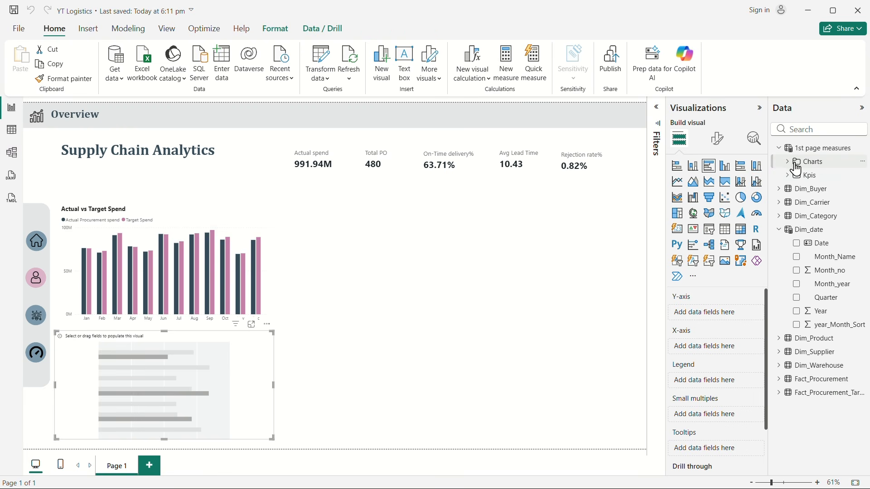
left_click(797, 162)
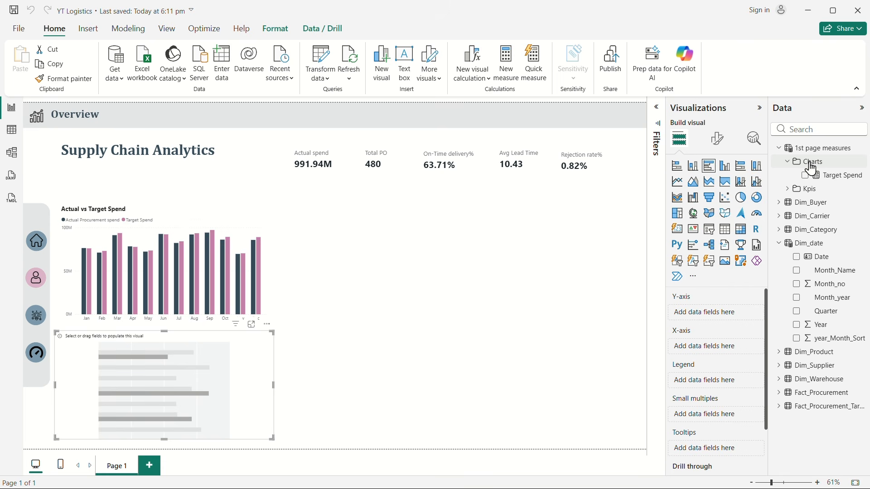
right_click(811, 170)
left_click(791, 171)
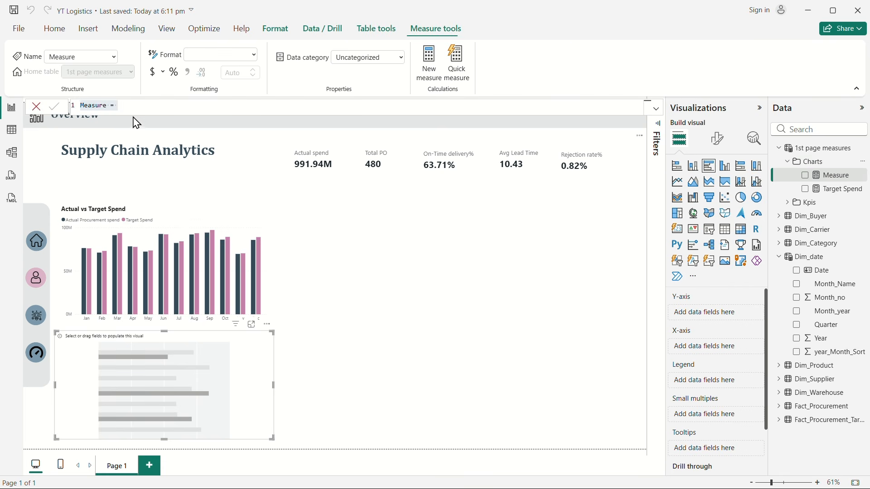
double_click(95, 105)
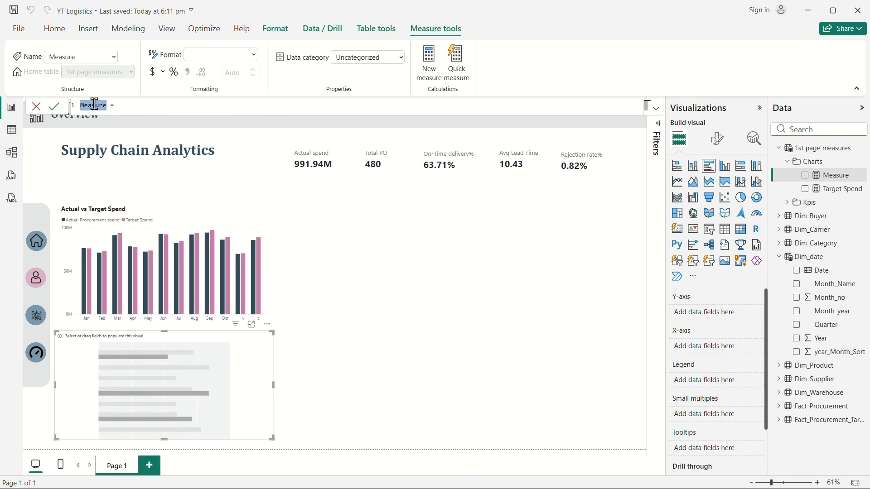
type("Spend Varianc")
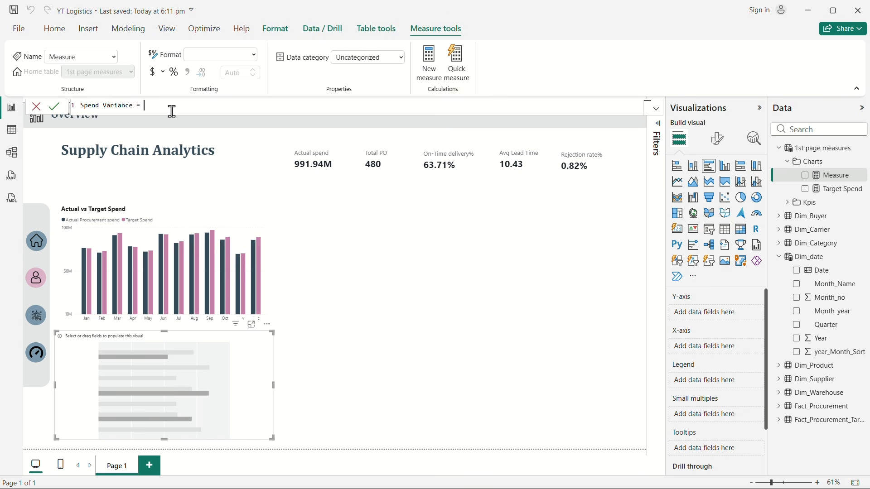
key("shift+Return")
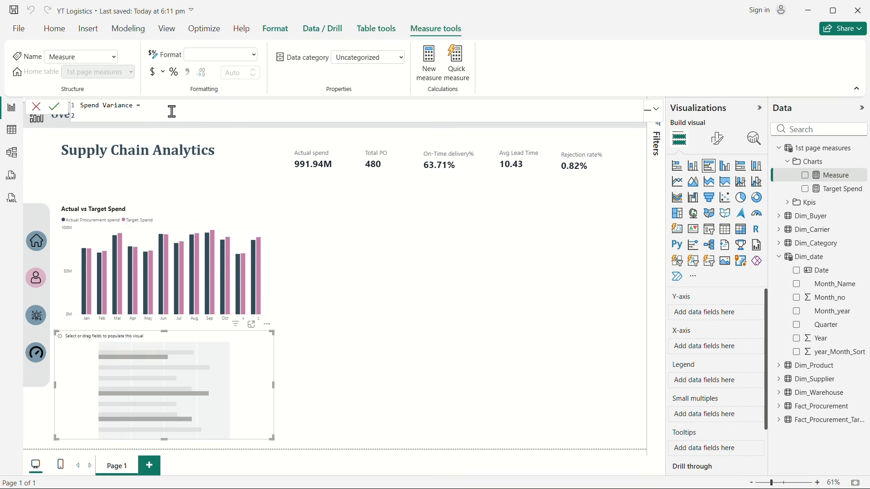
Step: Try to define the Spend Variance formula starting with [Actual Procurement spend] followed by a minus sign
type("tot")
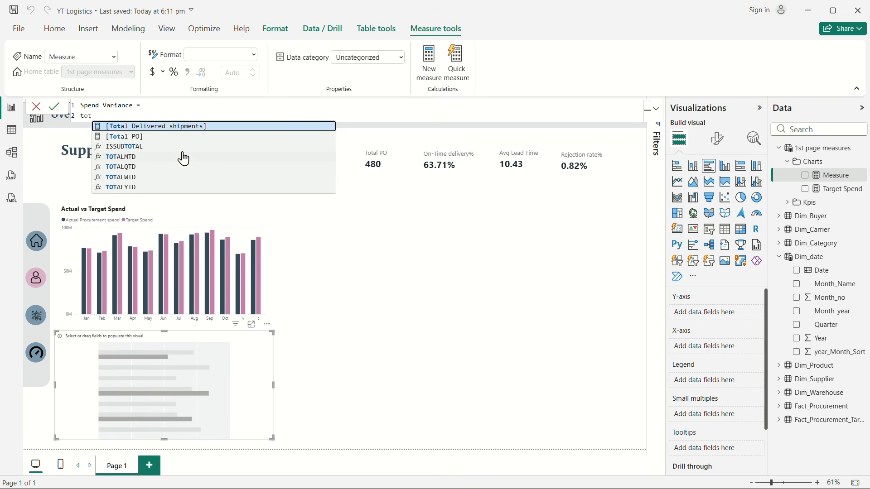
key("BackSpace")
key("BackSpace")
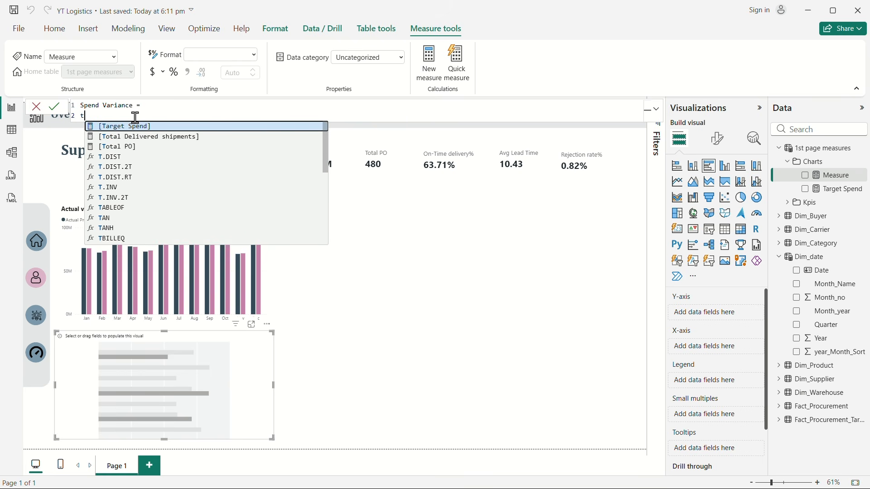
key("BackSpace")
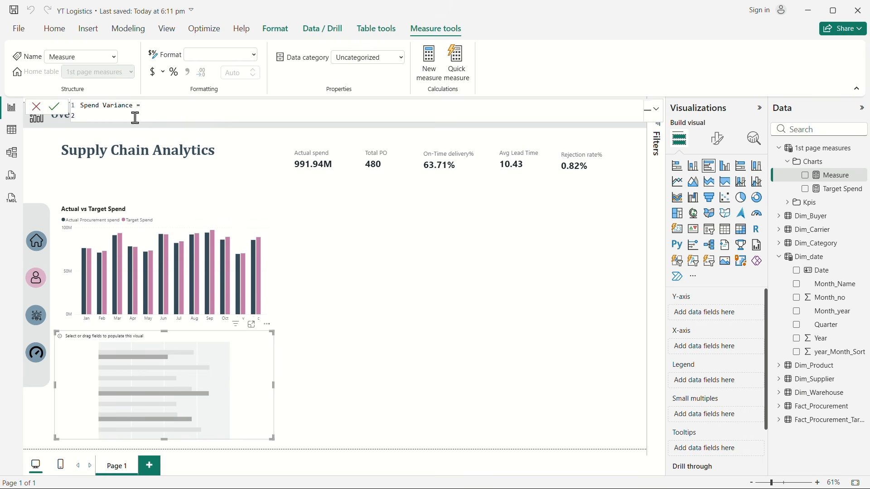
type("act")
left_click(171, 128)
type(",")
type("-")
key("Return")
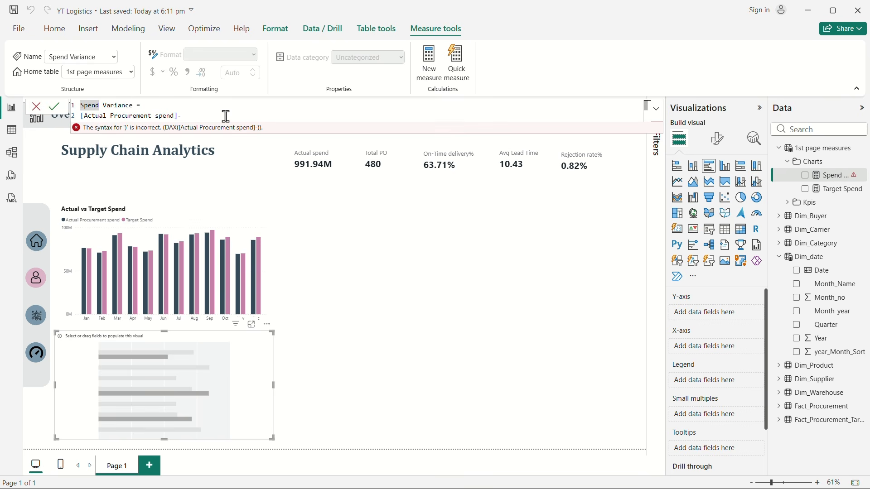
Step: Rewrite the measure as Spend Variance = [Target Spend]-[Actual Procurement spend] and commit it
left_click_drag(182, 116, 81, 103)
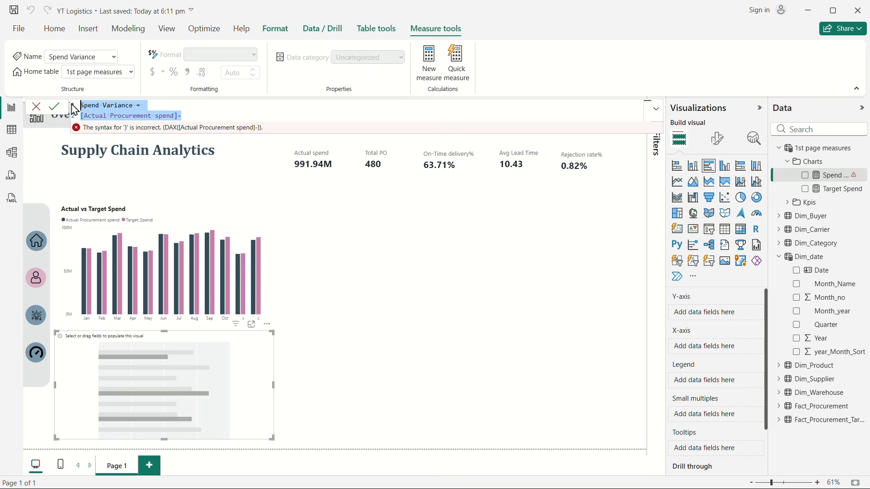
key("BackSpace")
type("s")
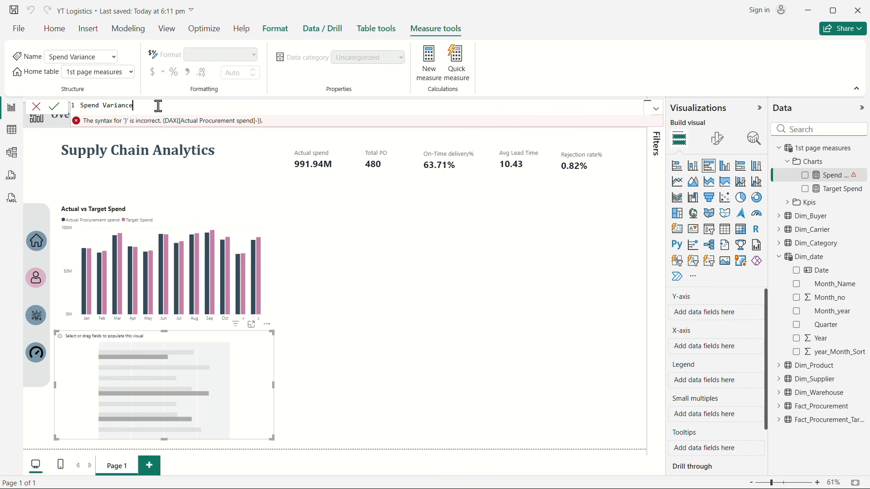
key("shift+Return")
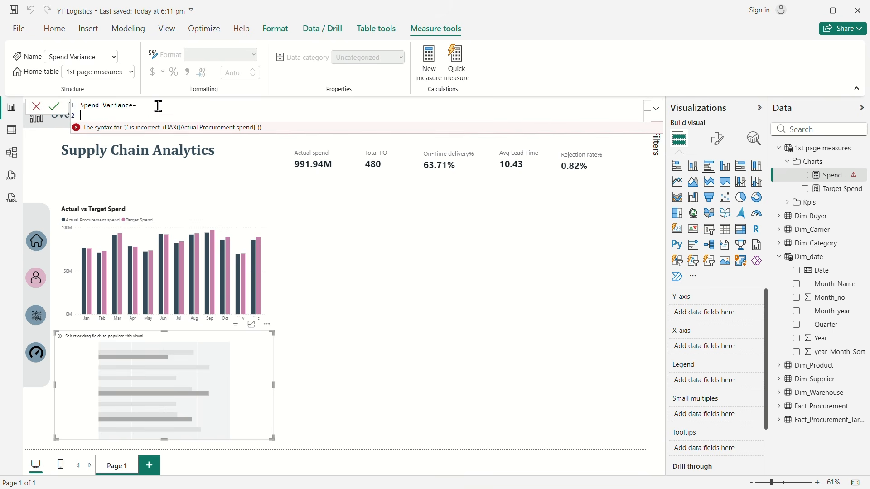
type("targ")
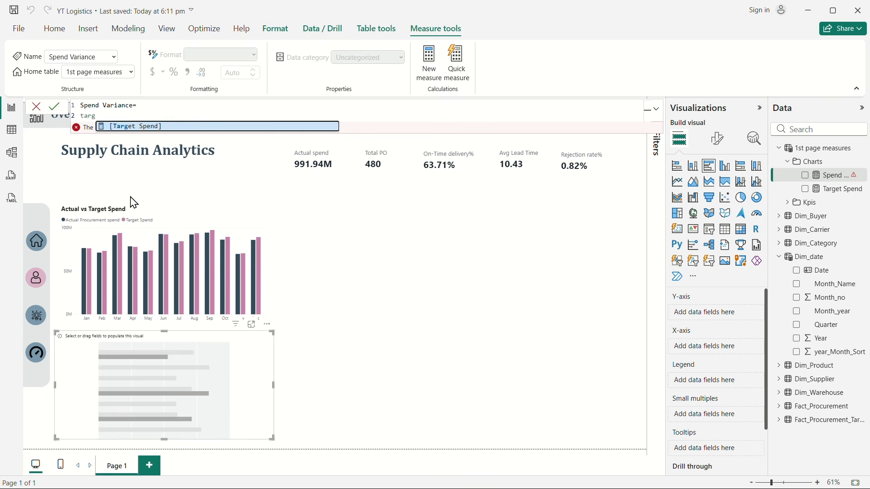
left_click(161, 129)
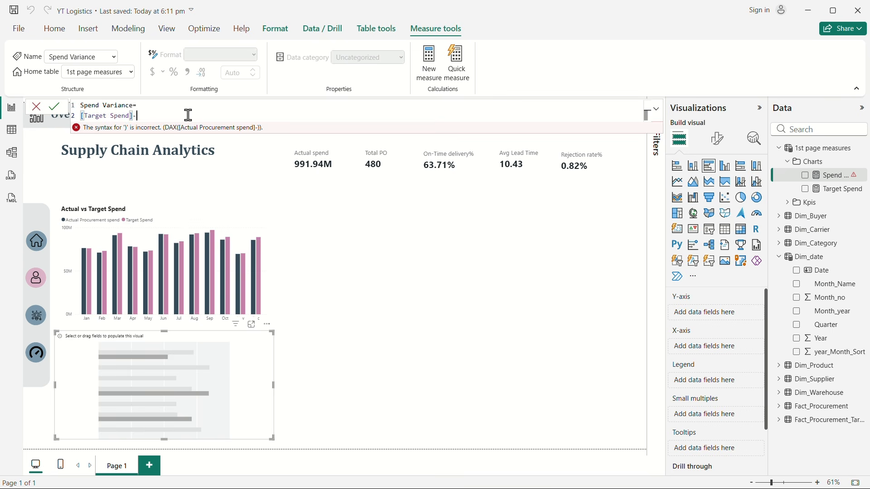
type("-")
key("shift+Return")
type("act")
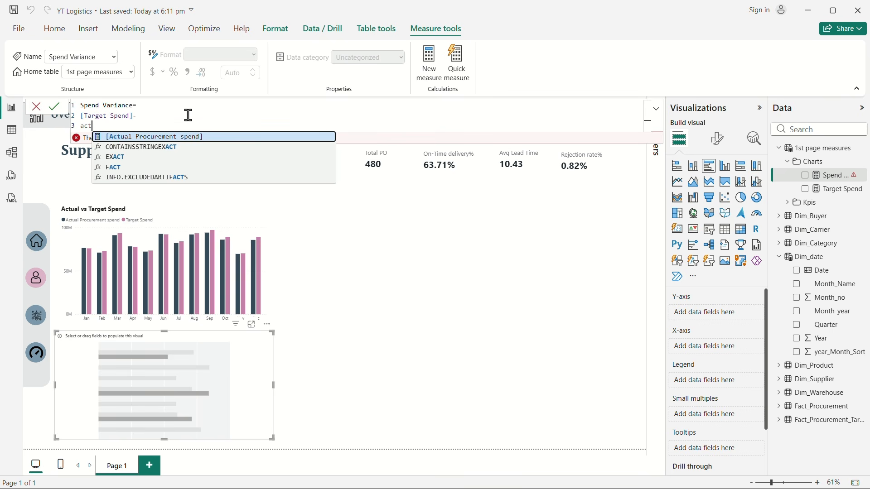
key("Tab")
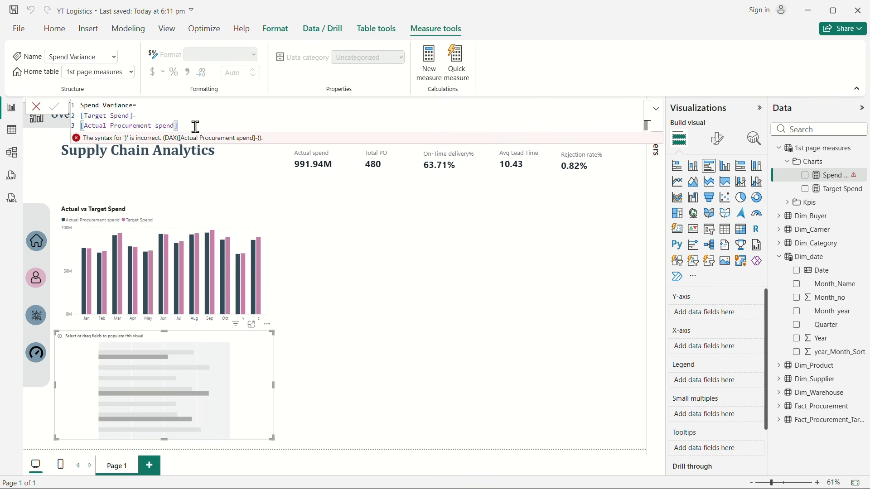
key("Return")
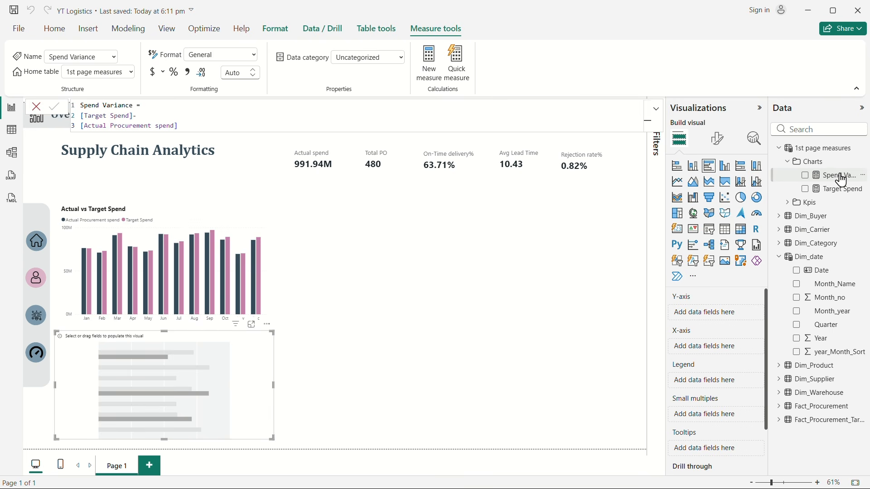
Step: Populate the empty bar chart with Month_Name on the Y-axis and Spend Variance on the X-axis
mouse_move(831, 175)
left_mouse_down()
mouse_move(756, 410)
mouse_move(739, 349)
mouse_move(763, 369)
mouse_move(743, 417)
mouse_move(798, 226)
mouse_move(829, 174)
mouse_move(840, 189)
left_mouse_up()
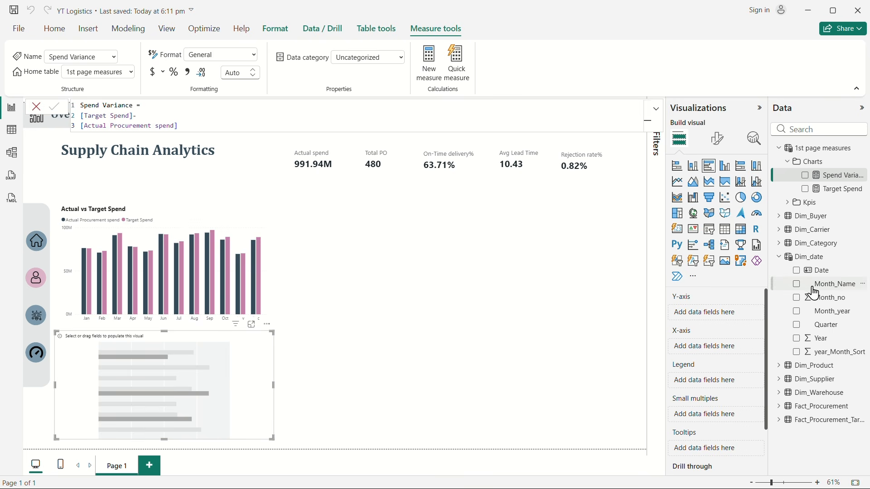
left_click_drag(847, 292, 726, 314)
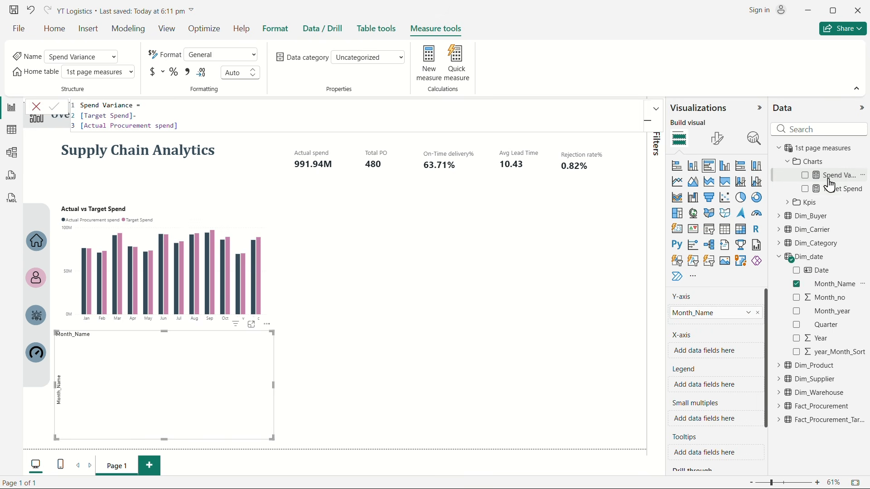
left_click_drag(840, 185, 721, 358)
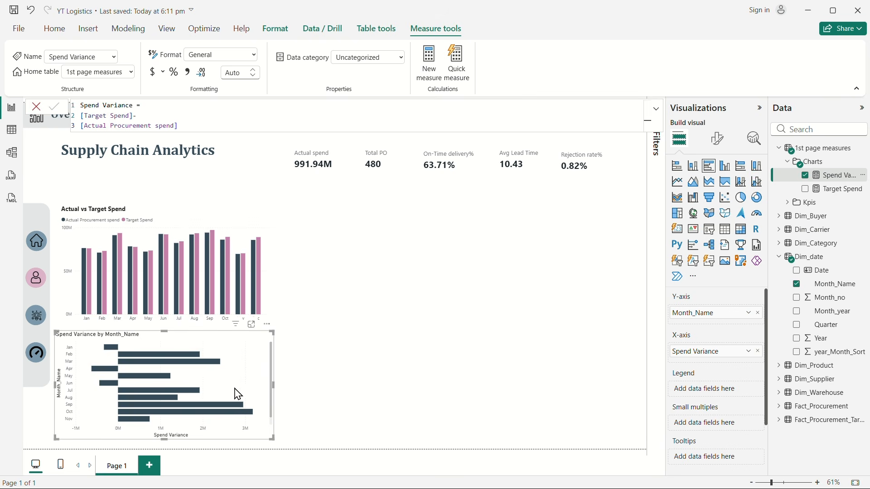
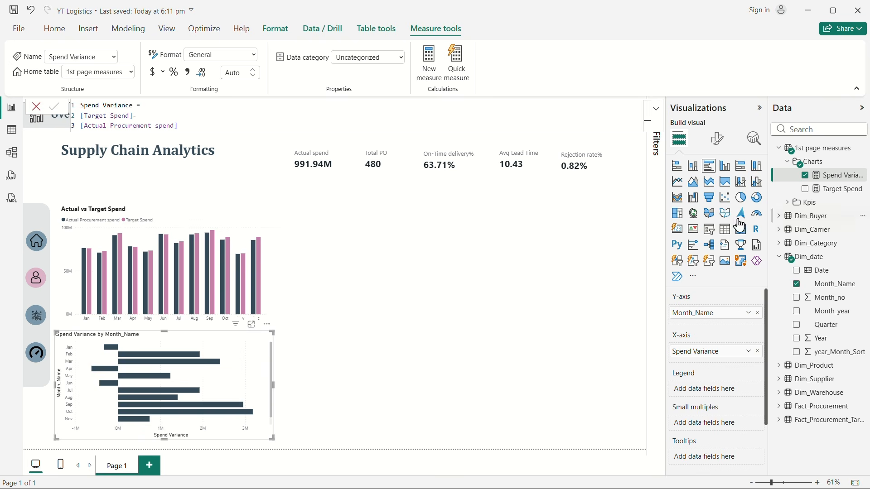
Step: Replace Month_Name with Product_Category from Dim_Category on the Y-axis of the Spend Variance bar chart
left_click(758, 313)
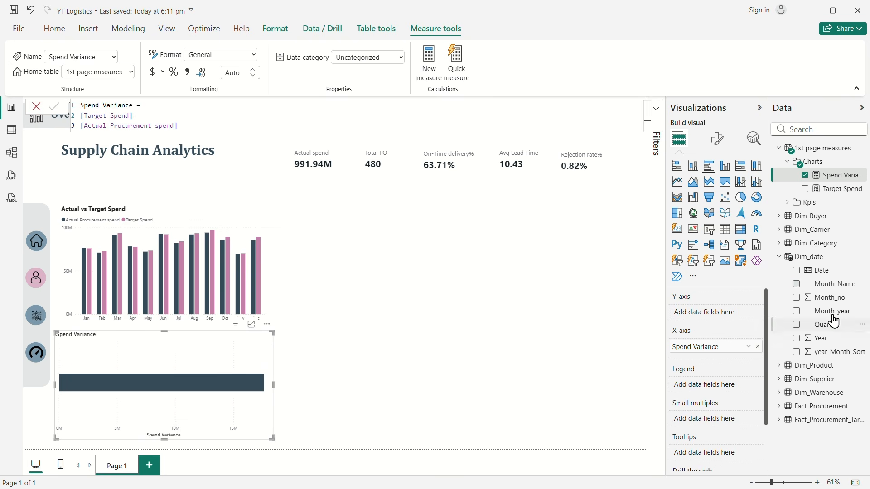
left_click(792, 250)
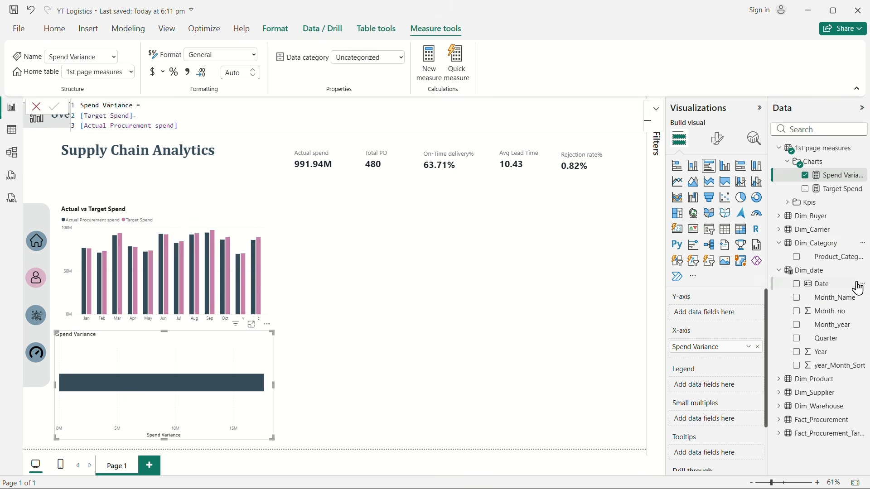
left_click_drag(833, 258, 713, 316)
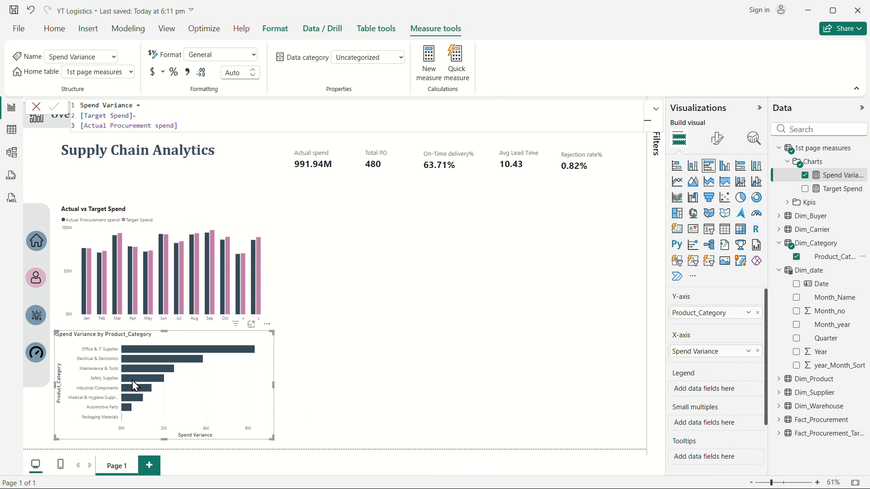
Step: Copy the Actual vs Target Spend chart's formatting onto the Spend Variance bar chart and turn on its data labels
left_click(272, 260)
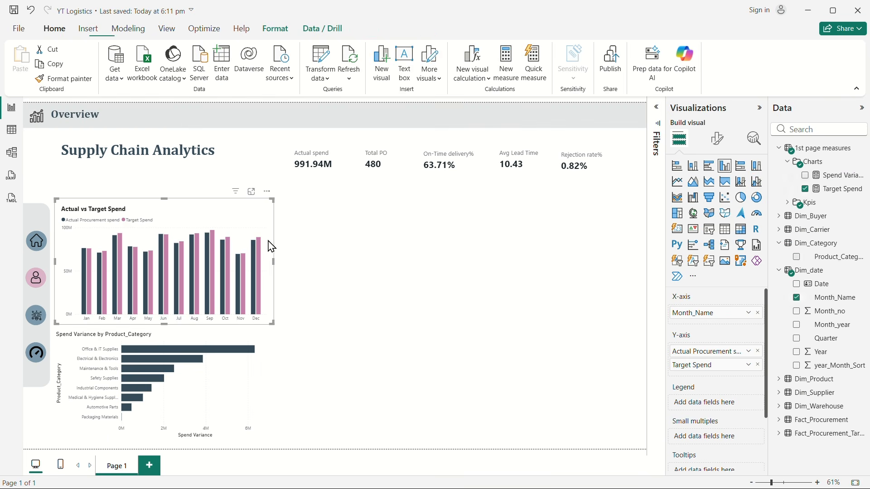
left_click(57, 82)
left_click(211, 379)
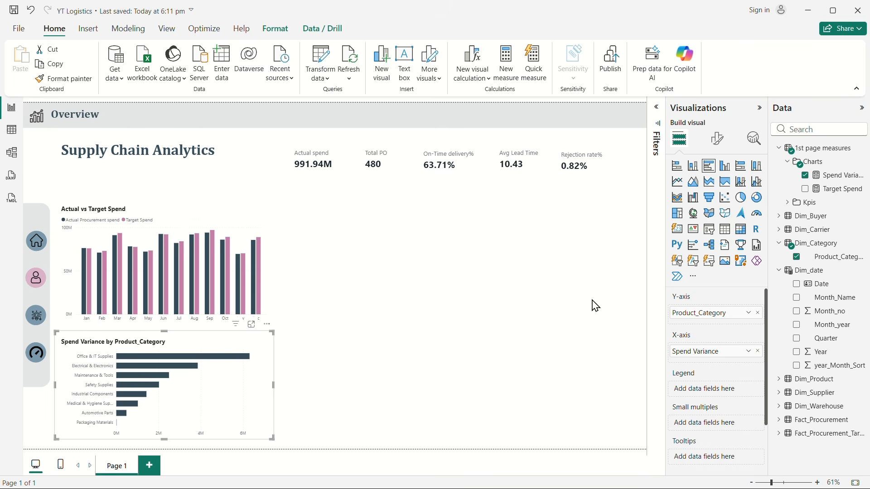
left_click(717, 138)
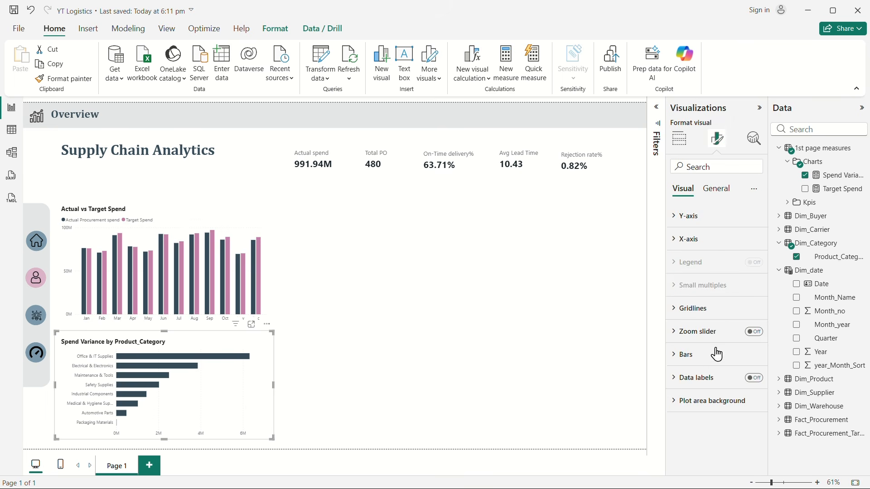
left_click(754, 378)
left_click(293, 255)
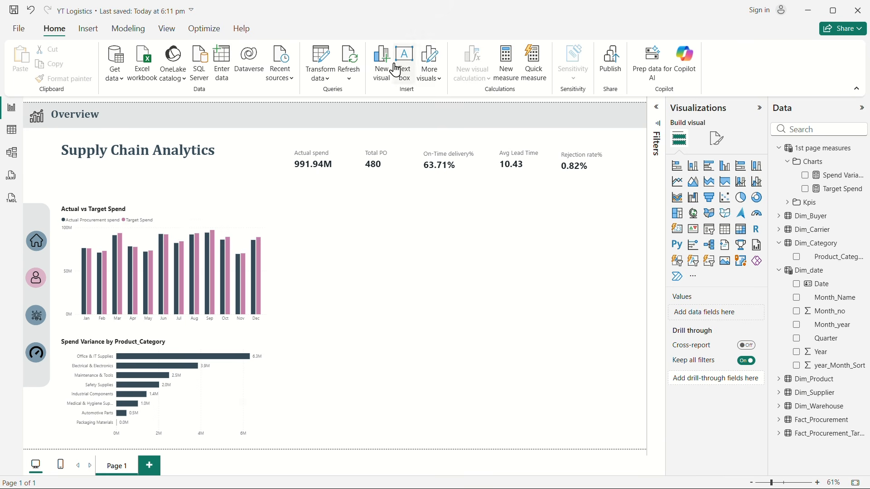
Step: Insert a line shape on the page and set its overall rotation to 90°
left_click(88, 29)
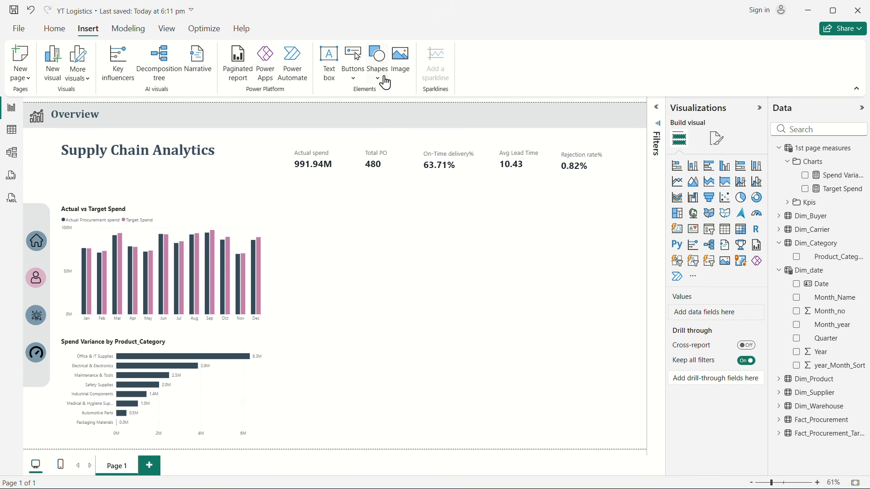
left_click(377, 61)
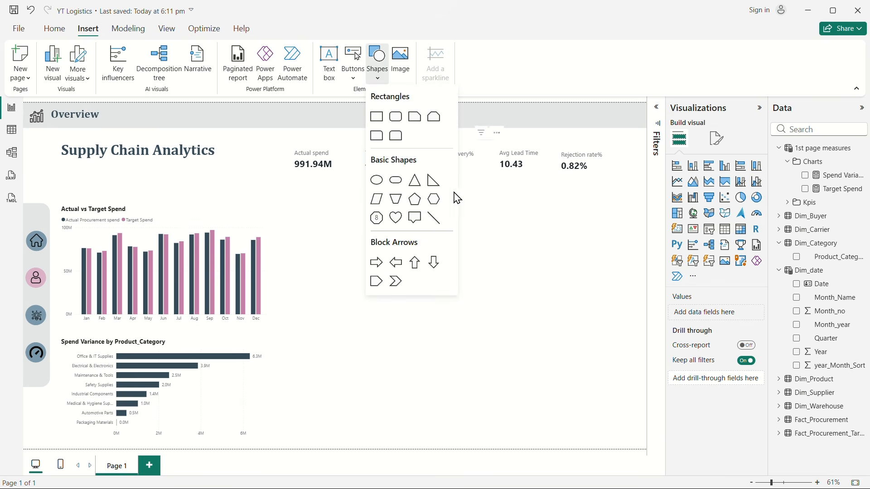
left_click(434, 222)
left_click(679, 189)
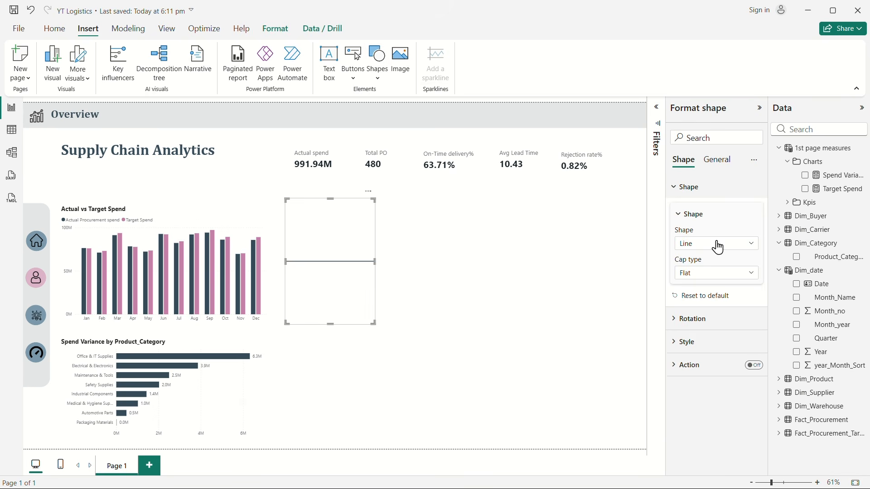
left_click(685, 319)
left_click(684, 357)
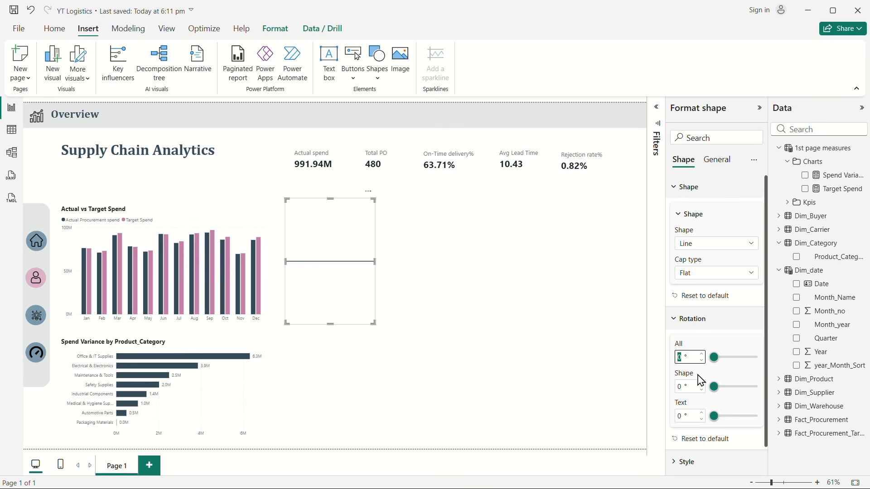
type("90")
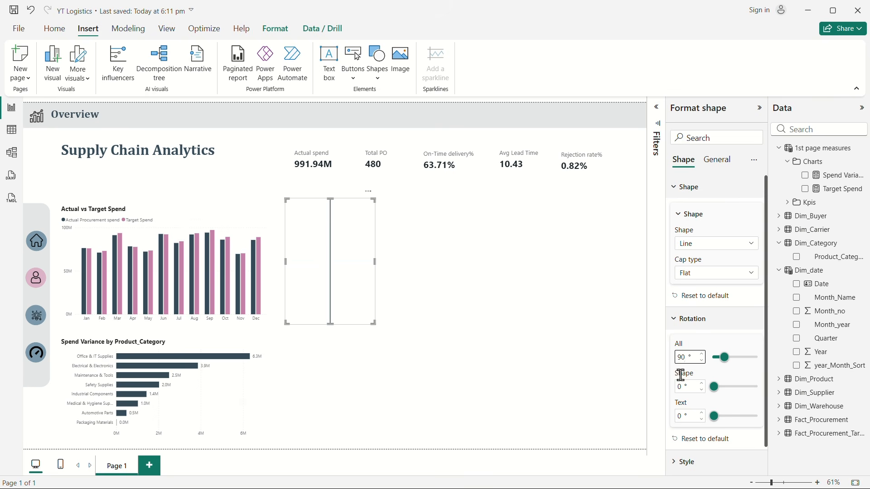
Step: Narrow the vertical line's frame, lengthen it to span both charts, and nudge it closer to them as a divider
left_click_drag(374, 263, 294, 275)
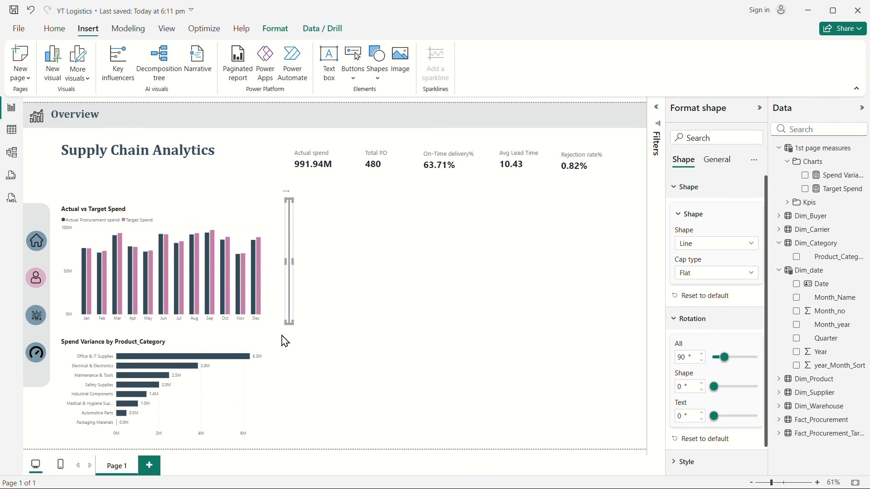
left_click_drag(288, 325, 292, 448)
left_click(375, 399)
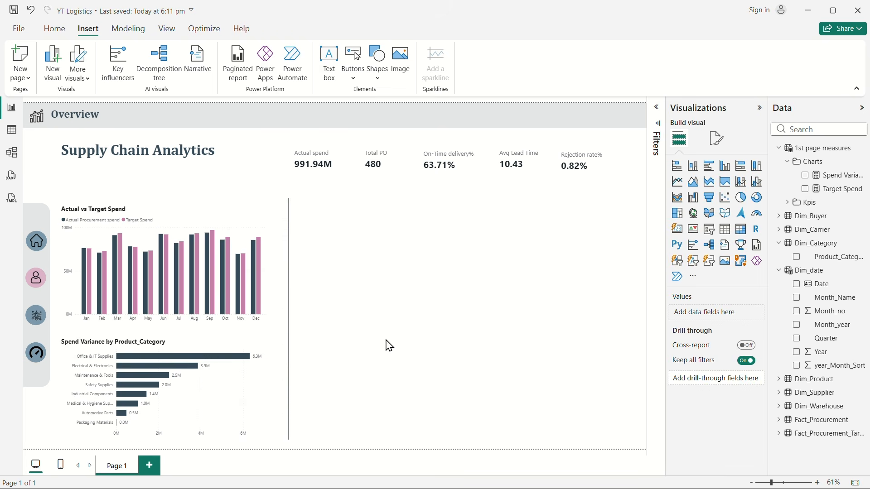
left_click(289, 332)
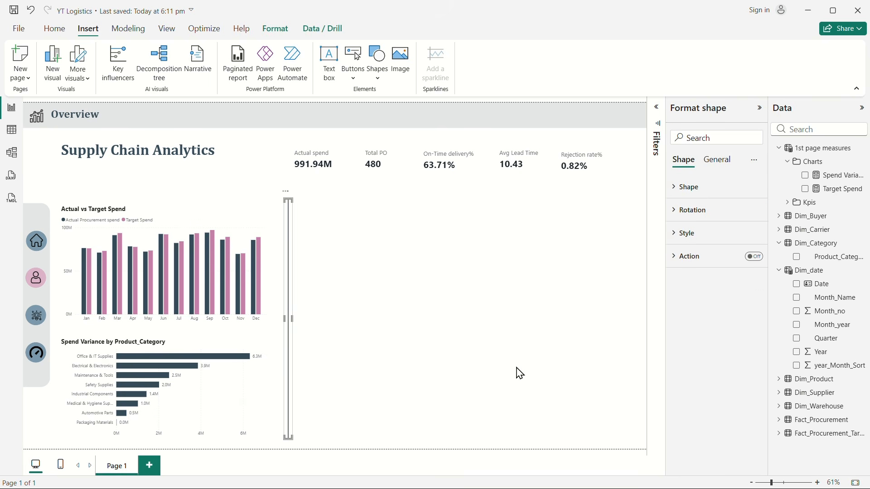
key("Left")
key("Left")
key("Left")
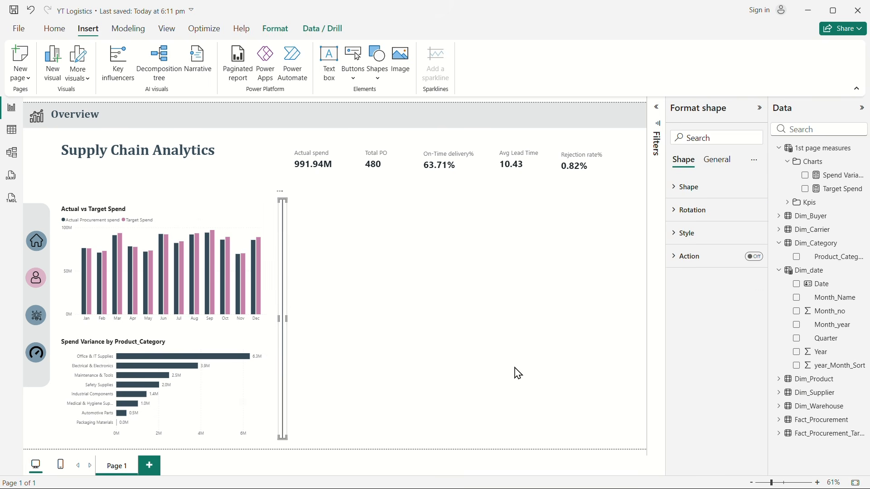
left_click(520, 371)
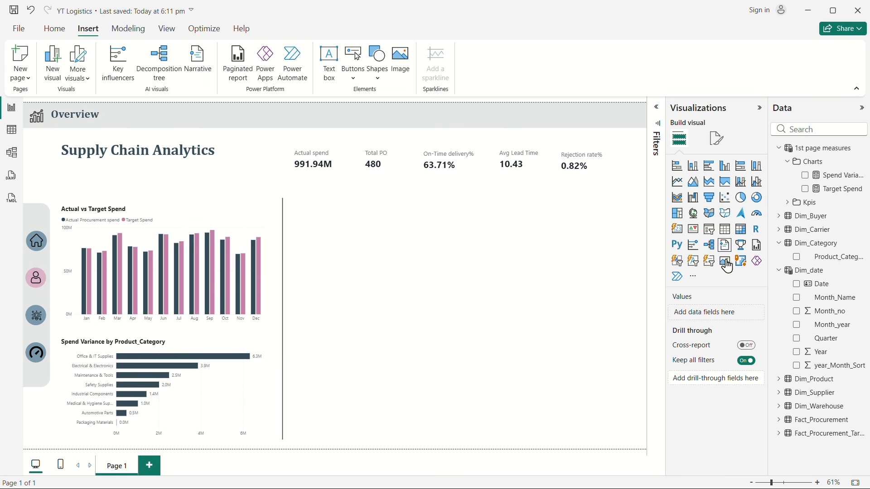
Step: Add an empty donut chart, shorten and widen it, and place it beside the upper part of the divider line
left_click(756, 197)
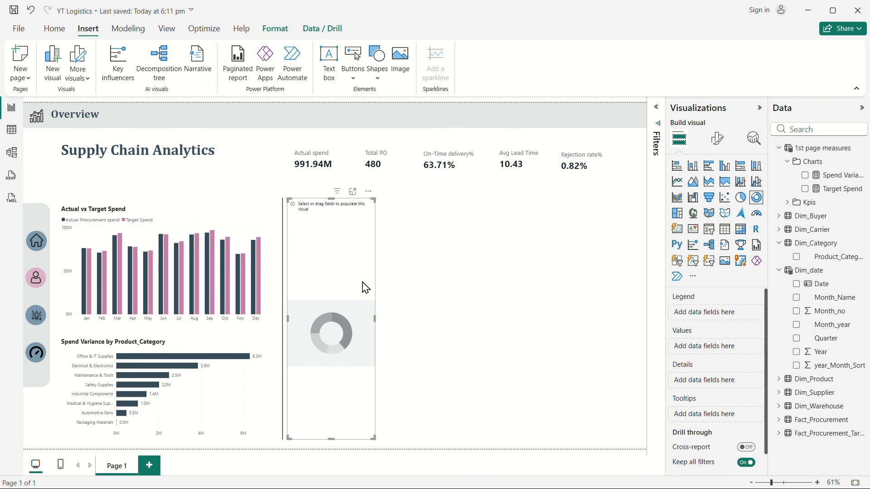
left_click_drag(332, 439, 334, 296)
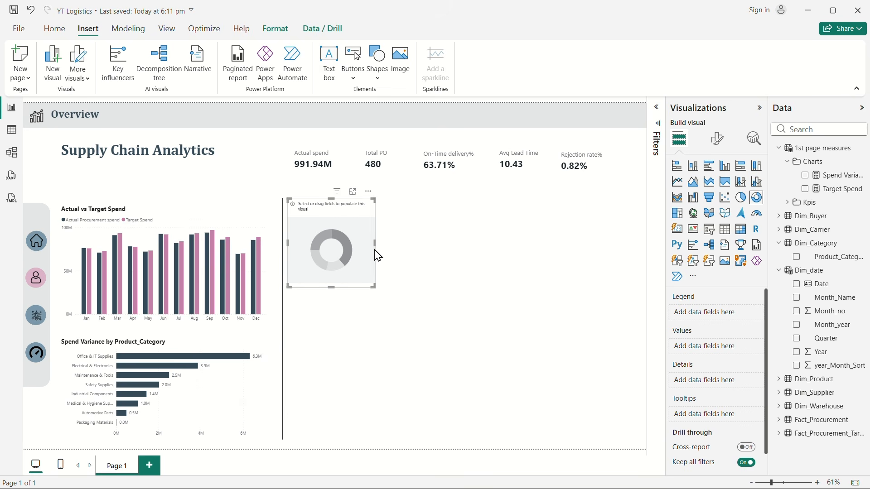
left_click_drag(377, 245, 398, 256)
left_click_drag(373, 285, 372, 288)
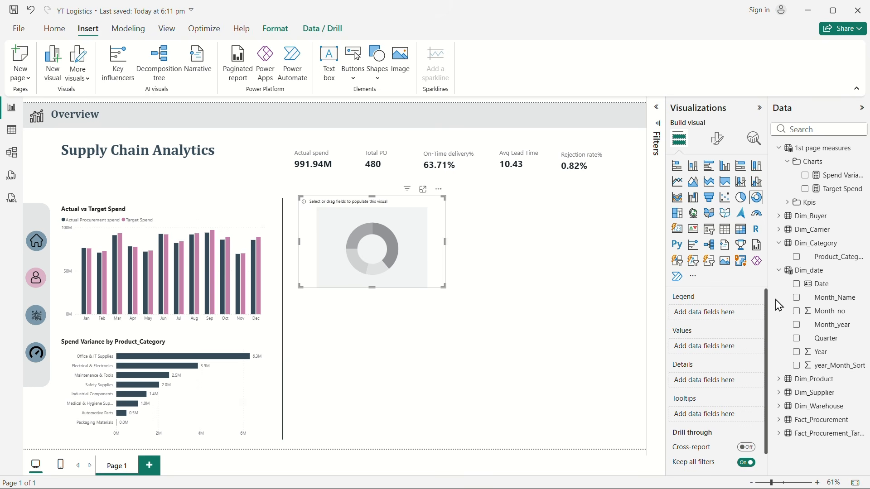
Step: Populate the donut chart with Total PO as its values and PO_Status from Fact_Procurement as its legend
left_click(779, 271)
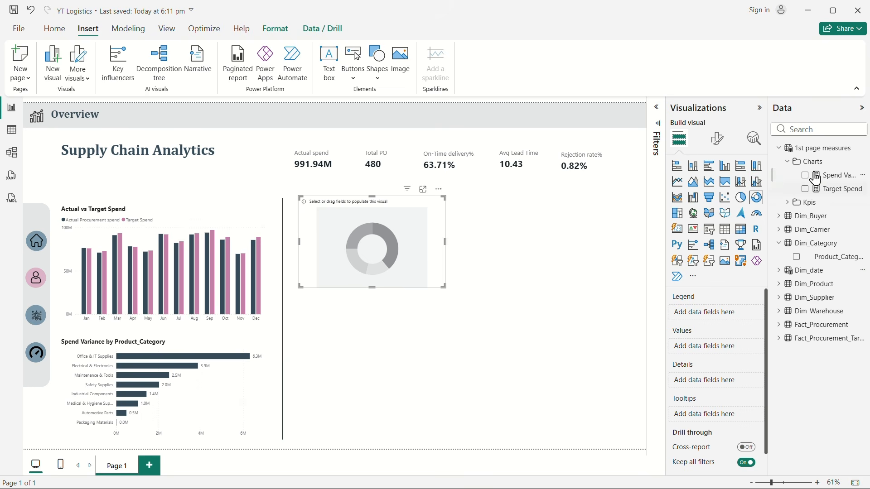
left_click(790, 202)
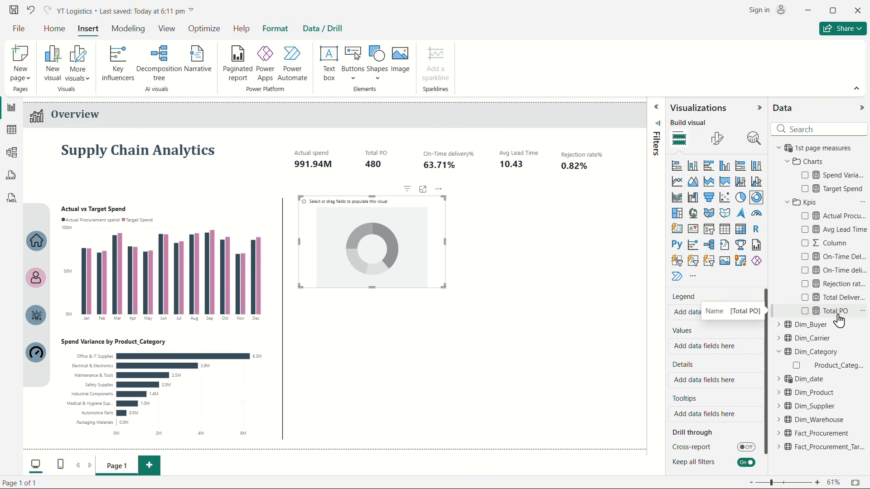
left_click_drag(837, 317, 724, 351)
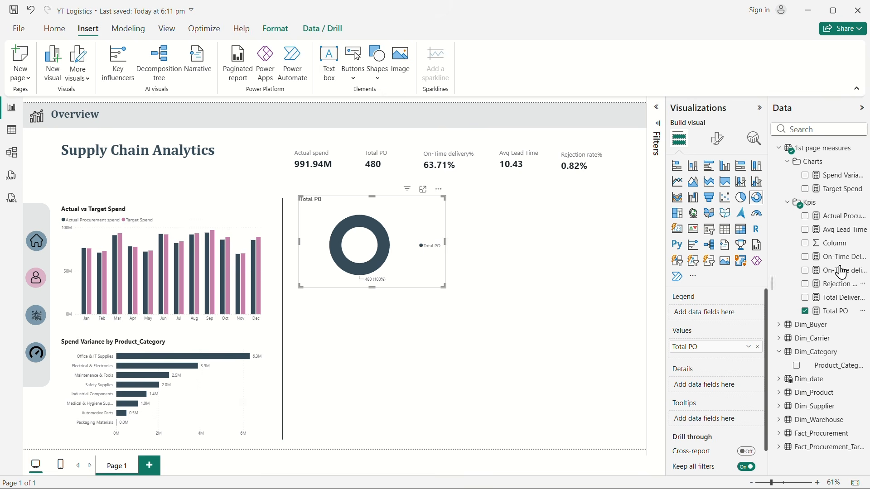
left_click(795, 132)
type("stat")
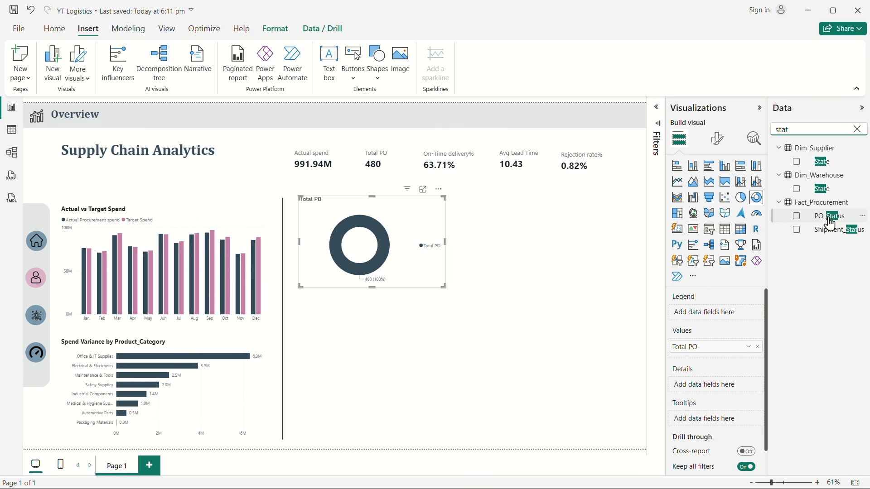
left_click_drag(830, 224, 706, 317)
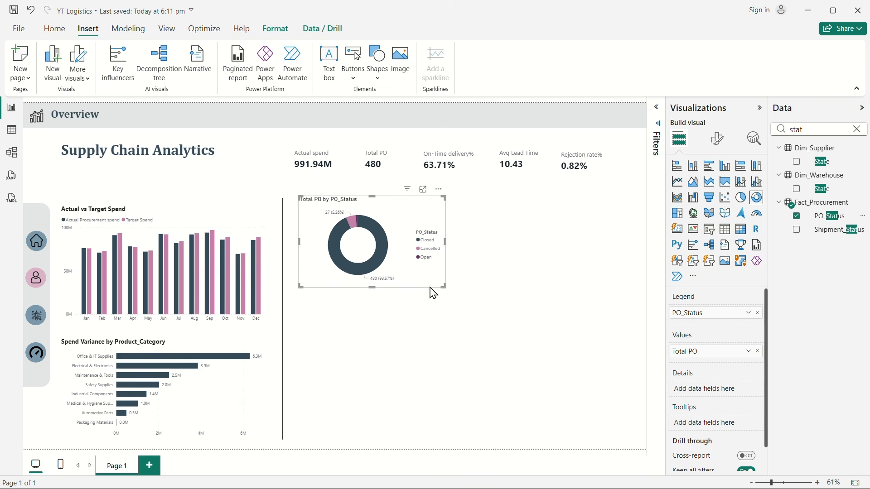
Step: Collapse the list of data fields and copy the Actual vs Target Spend chart's formatting onto the donut chart
left_click(862, 109)
left_click(311, 316)
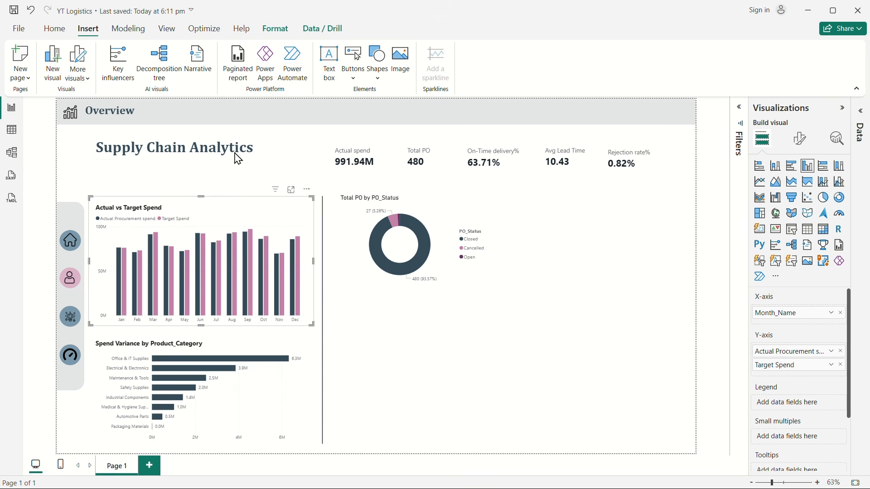
left_click(54, 29)
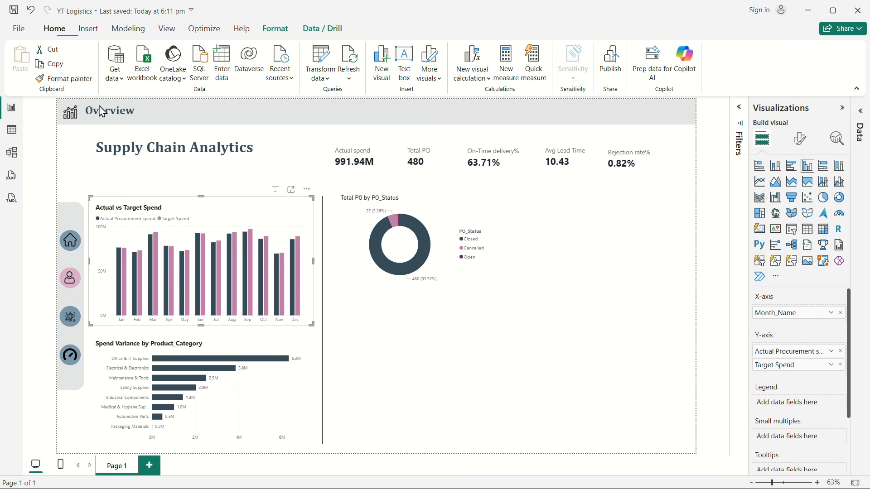
left_click(66, 79)
left_click(463, 260)
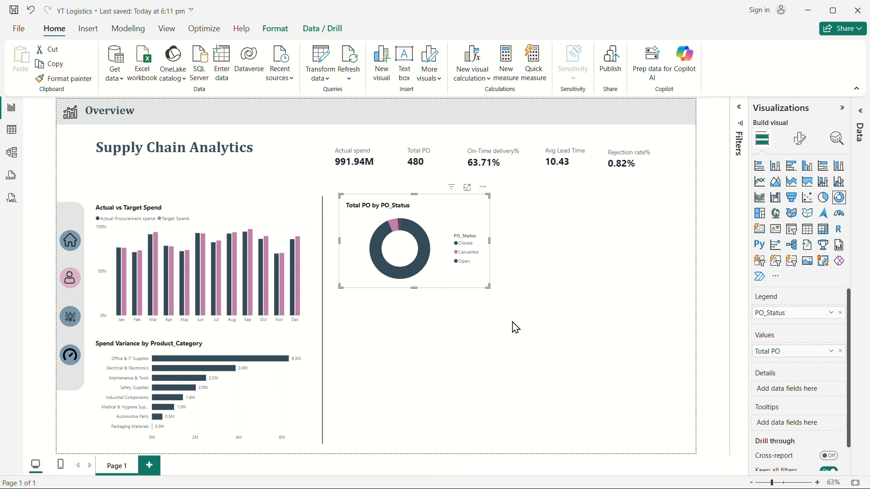
Step: Change the donut chart's title to "Purchase order by status" and center it horizontally
left_click(801, 144)
left_click(798, 189)
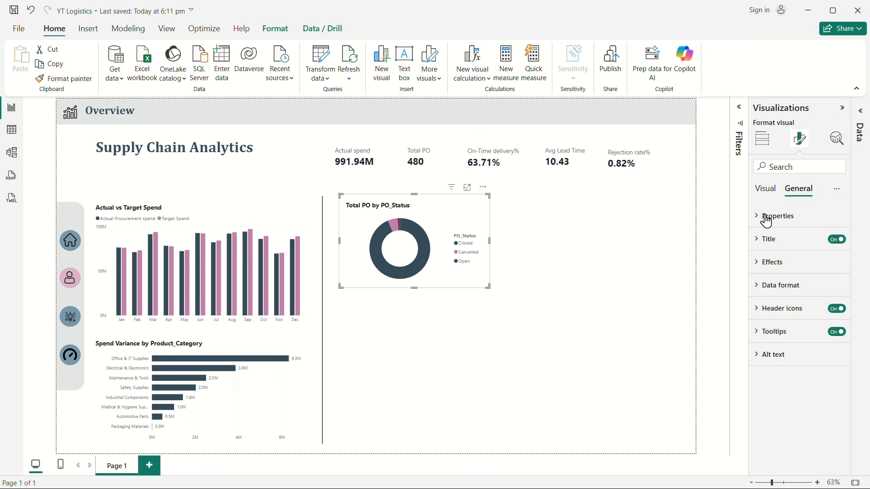
left_click(765, 240)
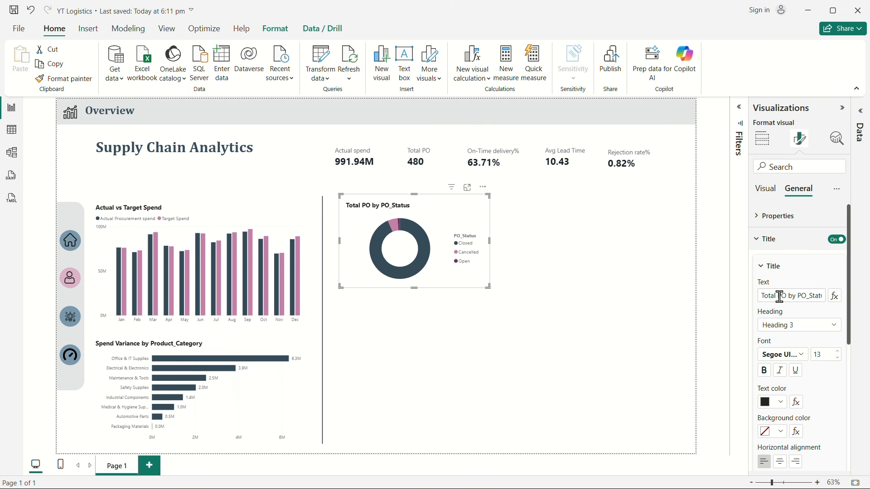
left_click(779, 297)
key("ctrl+a")
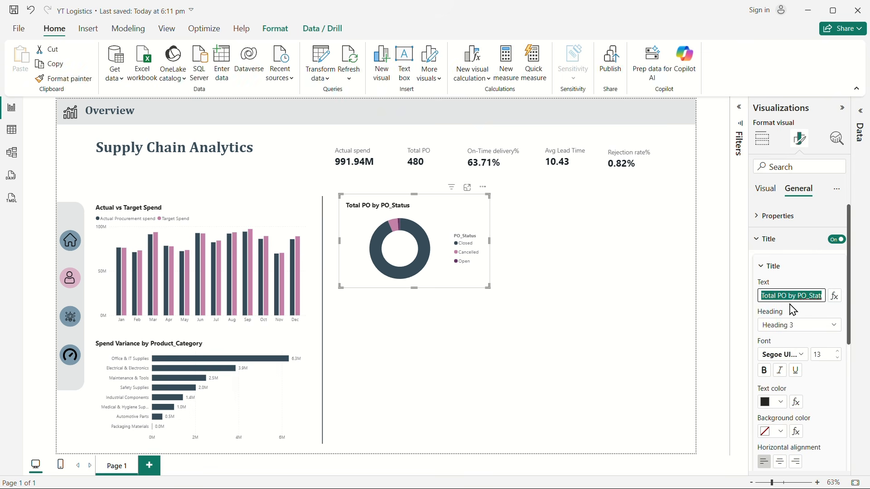
type("Purchas")
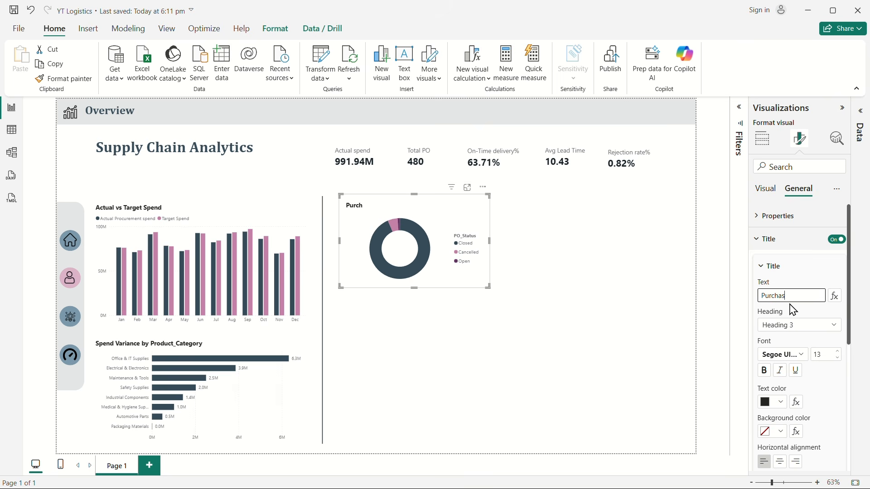
type("e order by status")
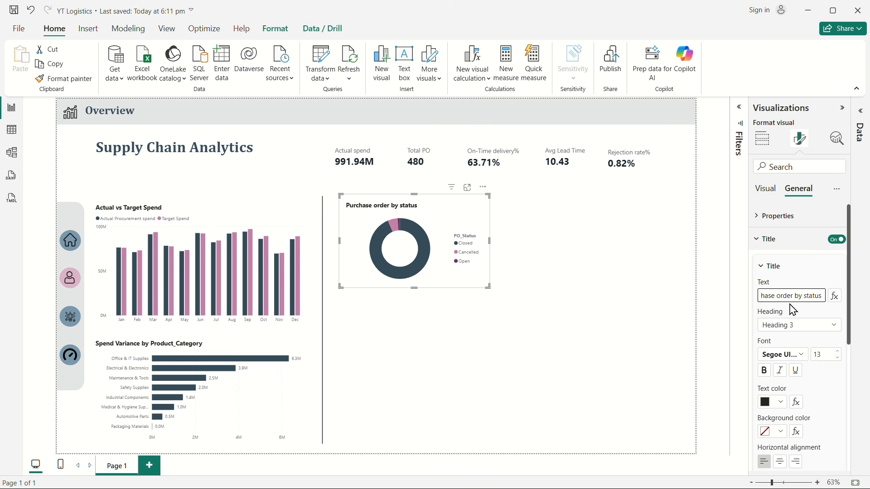
left_click(782, 462)
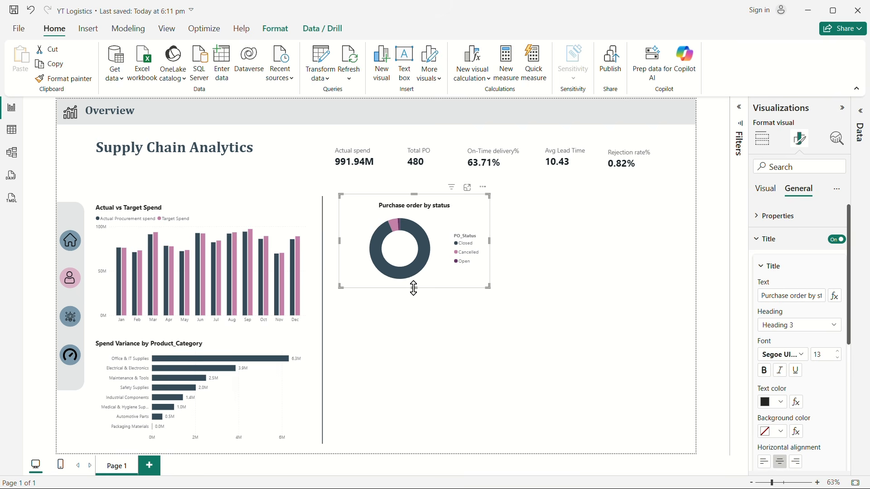
Step: Make the purchase order donut chart taller and turn on its detail labels, showing only Percent of total
left_click_drag(414, 289, 414, 317)
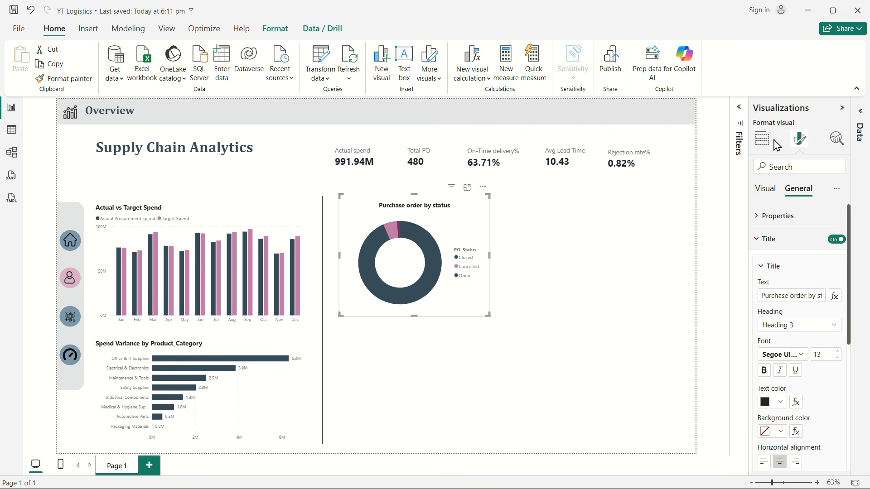
left_click(771, 240)
left_click(759, 191)
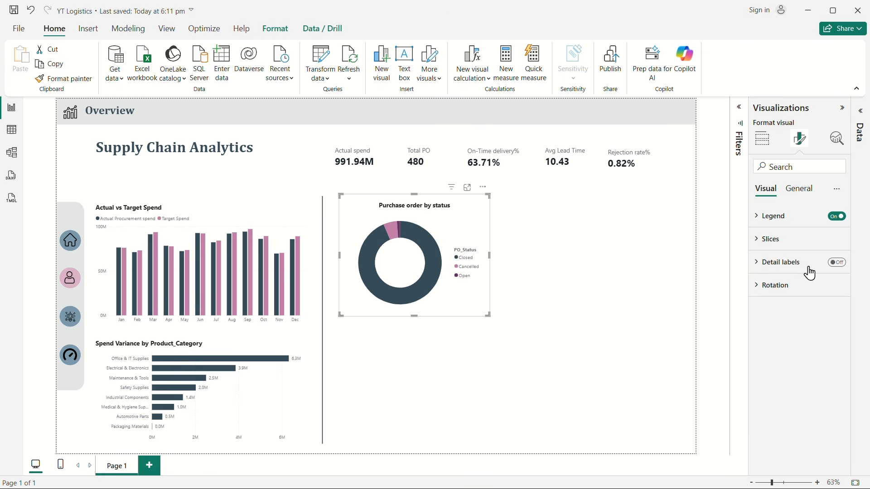
left_click(839, 263)
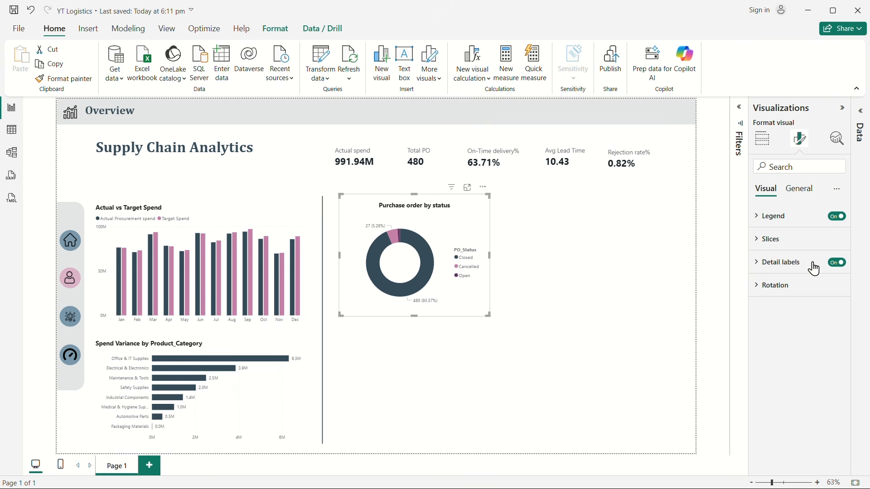
left_click(766, 264)
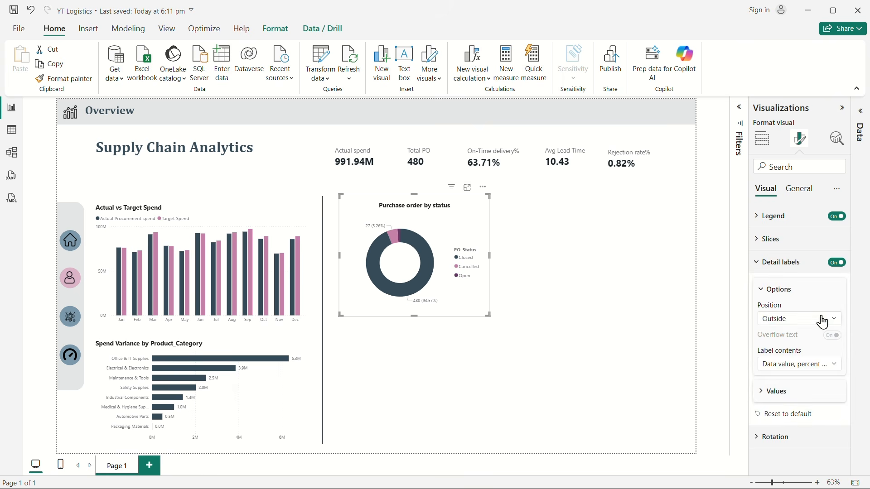
left_click(791, 365)
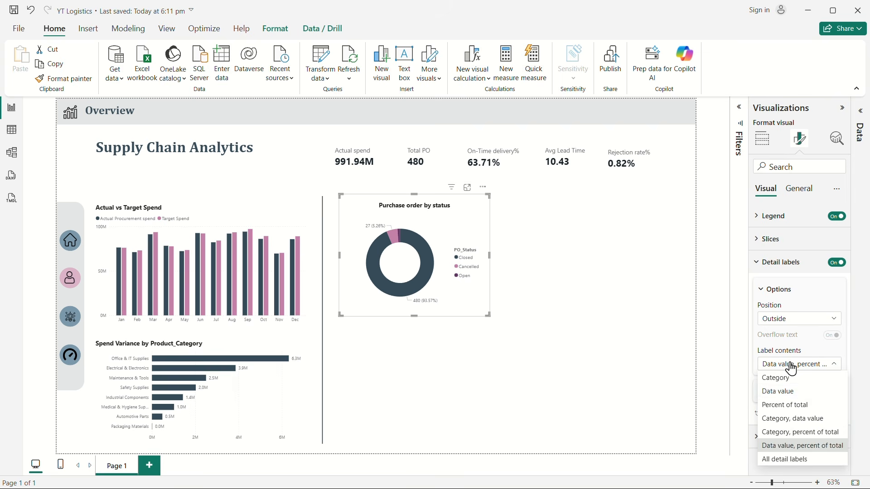
left_click(780, 406)
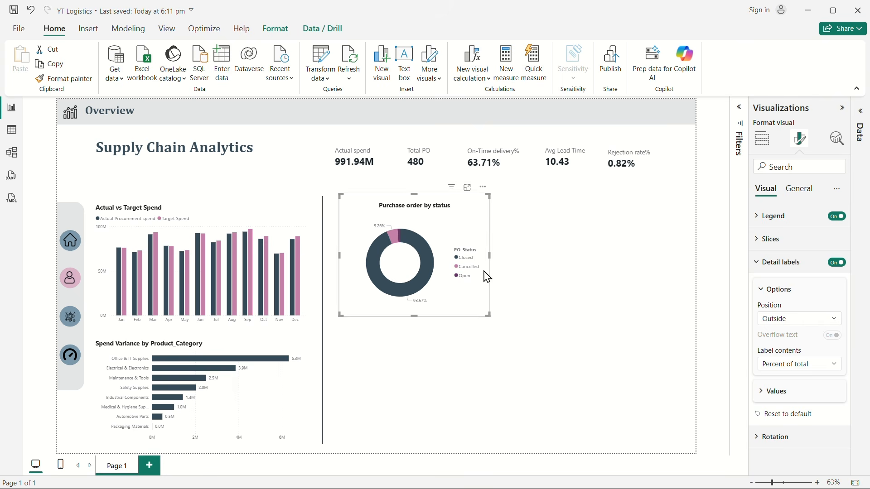
Step: Narrow the purchase order donut chart slightly and set its detail label position to Prefer outside
mouse_move(491, 252)
left_mouse_down()
mouse_move(511, 263)
mouse_move(480, 255)
left_mouse_up()
left_click(795, 323)
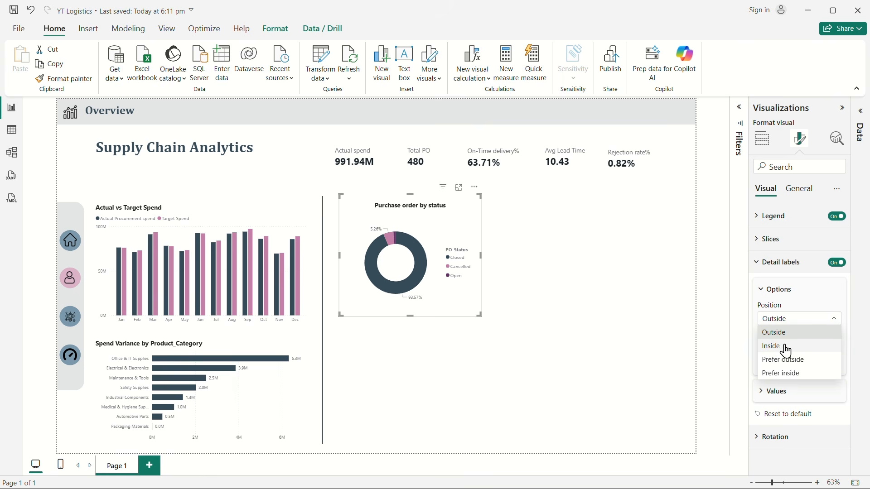
left_click(794, 361)
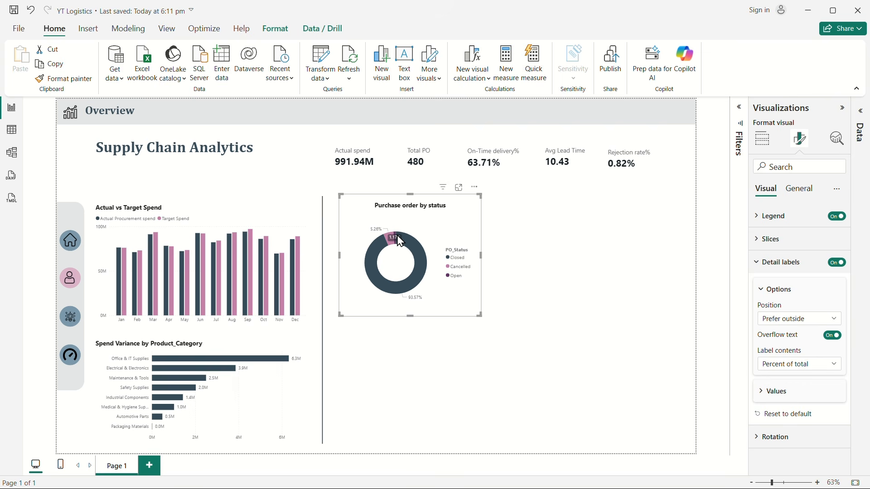
mouse_move(401, 242)
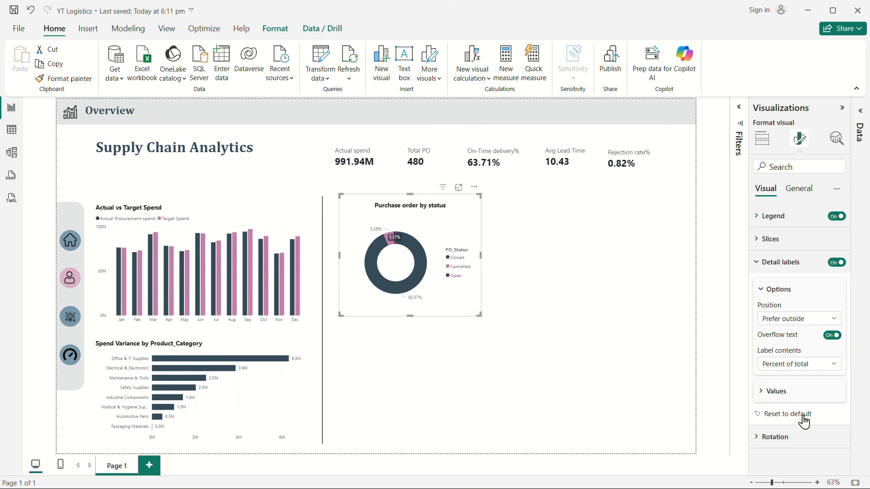
Step: Set the inner radius of the purchase order donut's slices to 75%
left_click(761, 247)
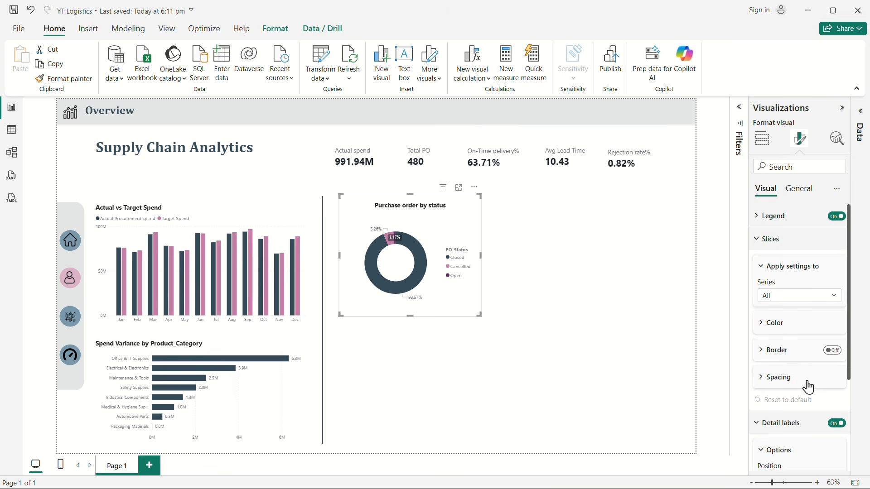
left_click(765, 378)
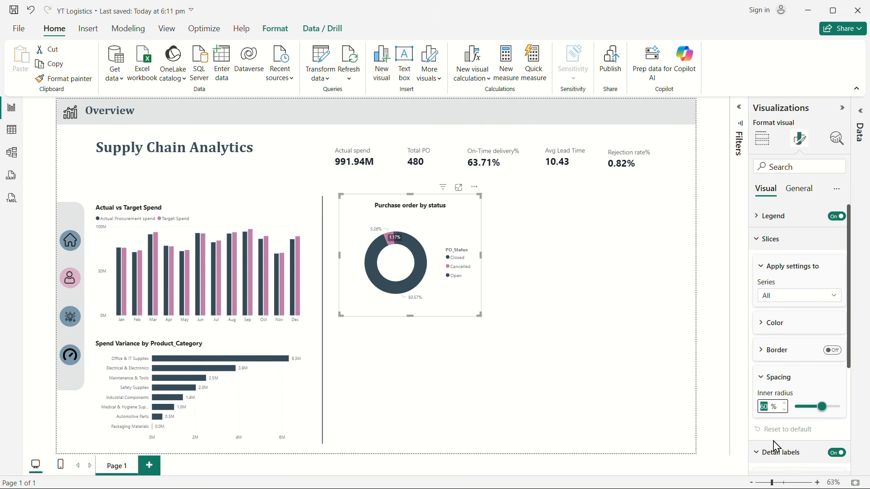
type("75")
key("Return")
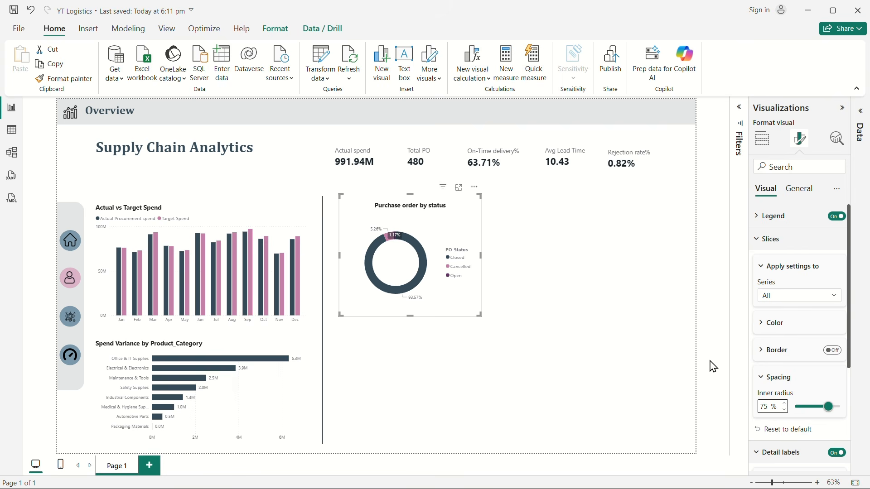
left_click(546, 322)
Step: Place the purchase order donut's legend at Bottom center and turn off the legend title
left_click(458, 303)
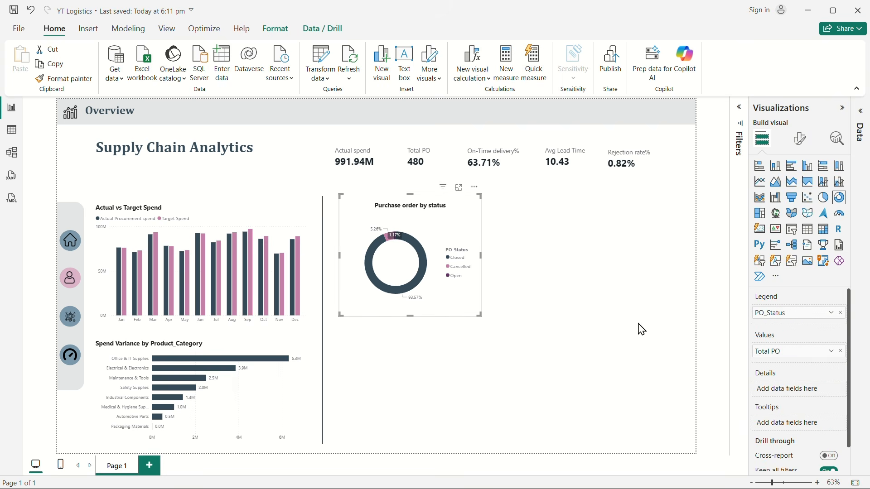
left_click(801, 138)
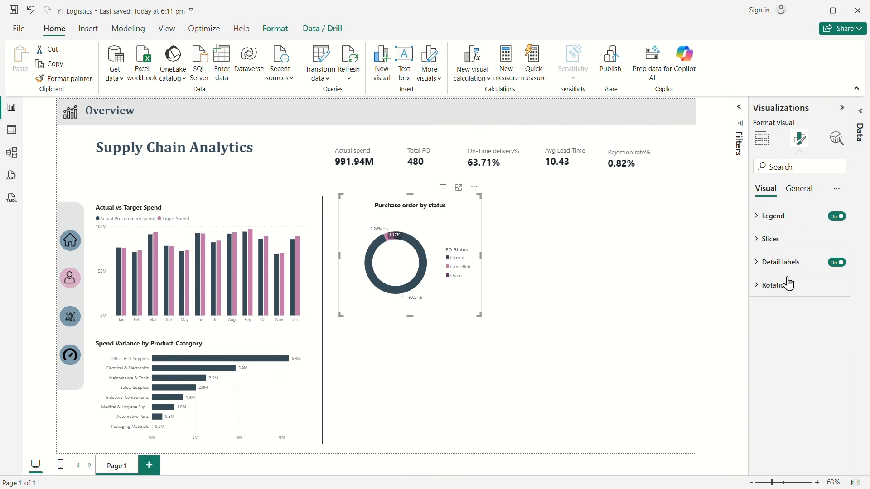
left_click(767, 223)
left_click(778, 273)
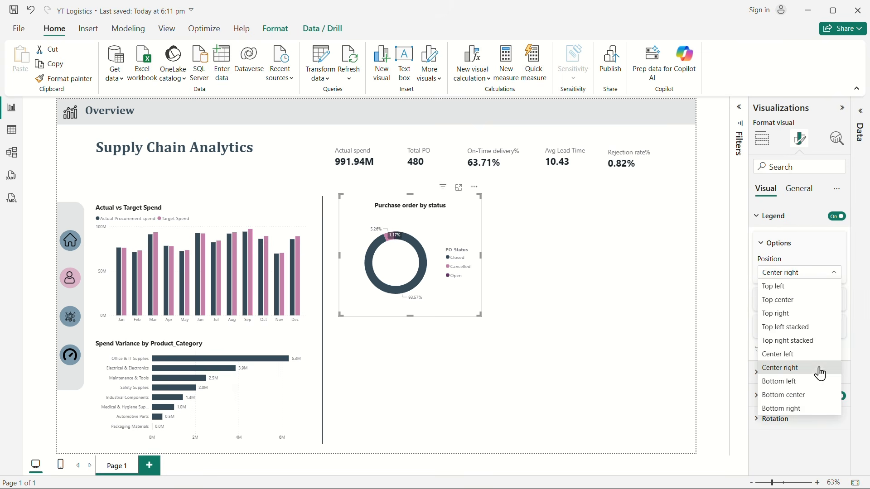
left_click(784, 395)
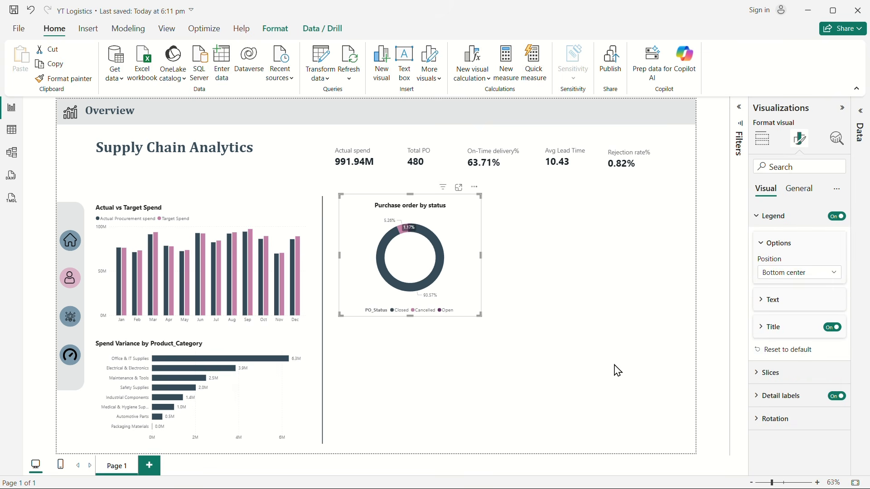
left_click(833, 328)
left_click(560, 305)
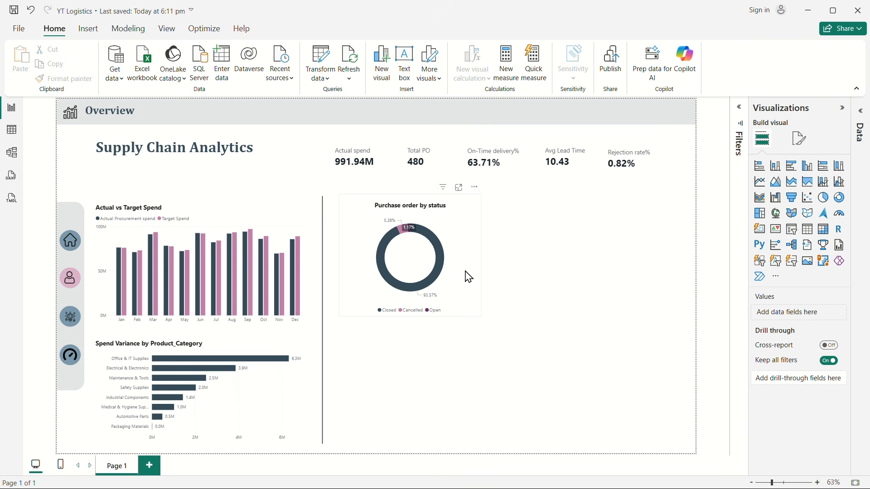
Step: Duplicate the purchase order donut chart and place the copy beside the original, aligned with it
left_click(462, 287)
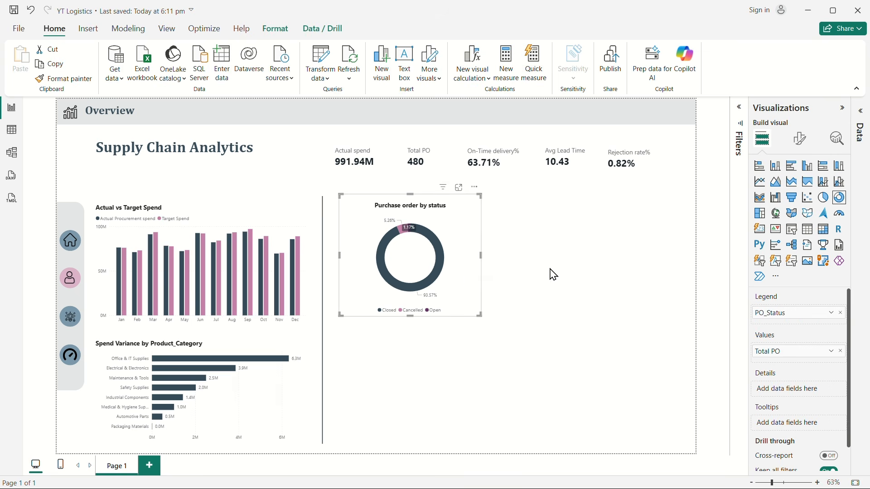
key("ctrl+c")
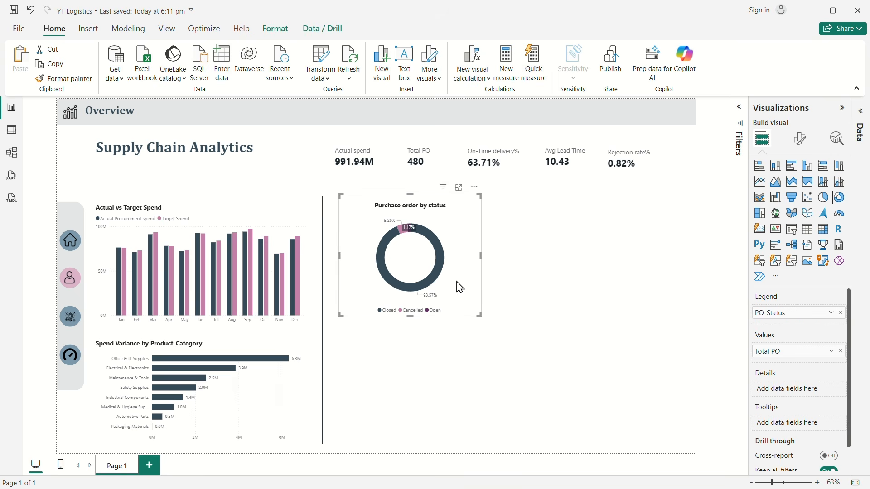
key("ctrl+v")
left_click_drag(461, 287, 643, 286)
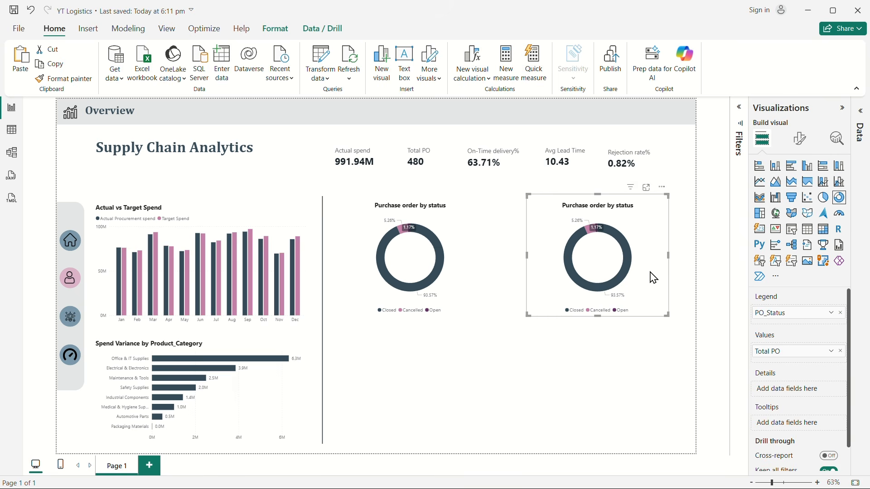
Step: Change the copied donut chart's title to "Suppliers by risk level"
left_click(800, 138)
left_click(795, 190)
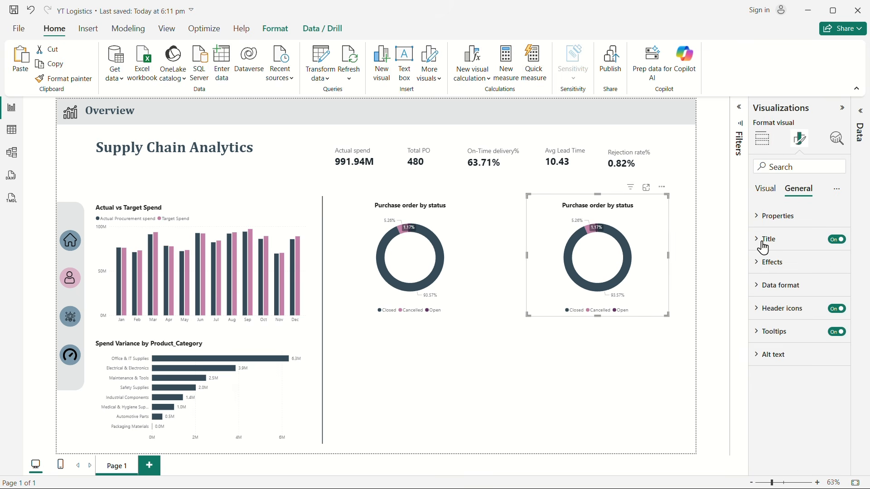
left_click(777, 242)
left_click(795, 296)
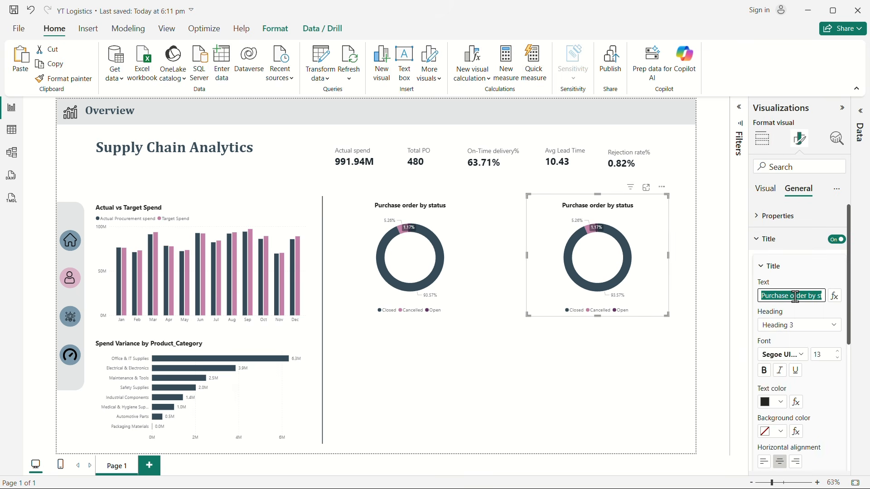
type("Suplier")
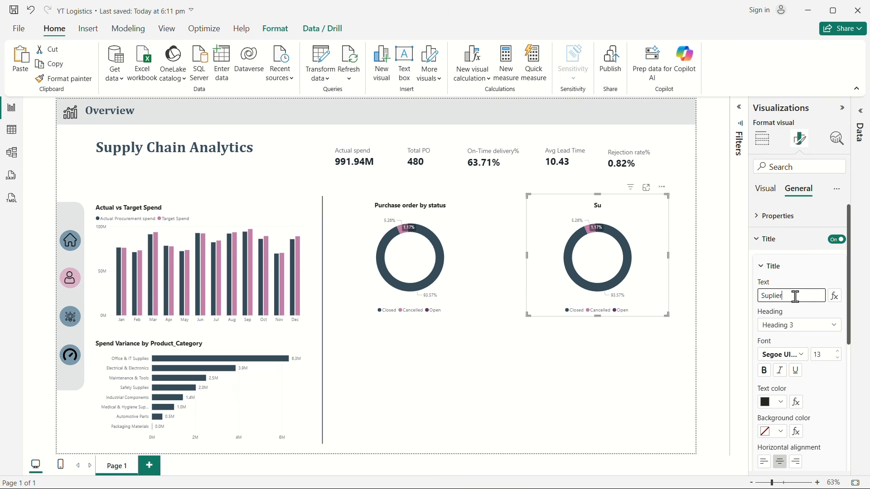
type("s by risk level")
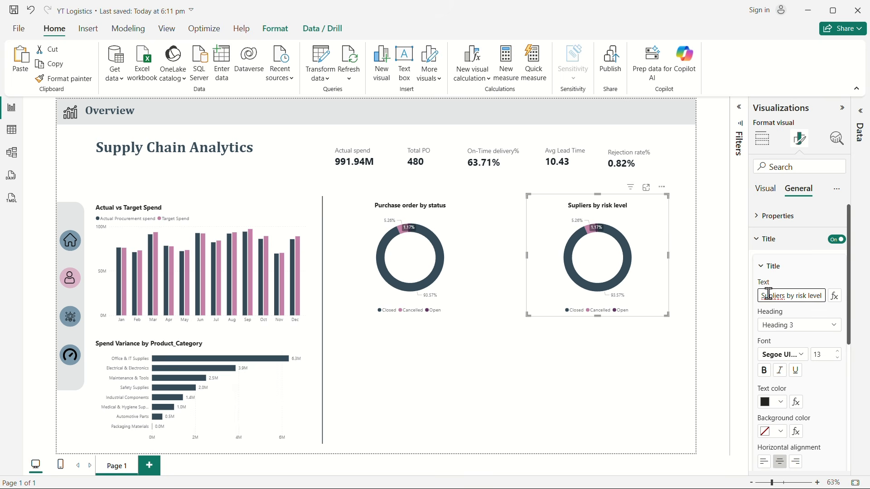
type("p")
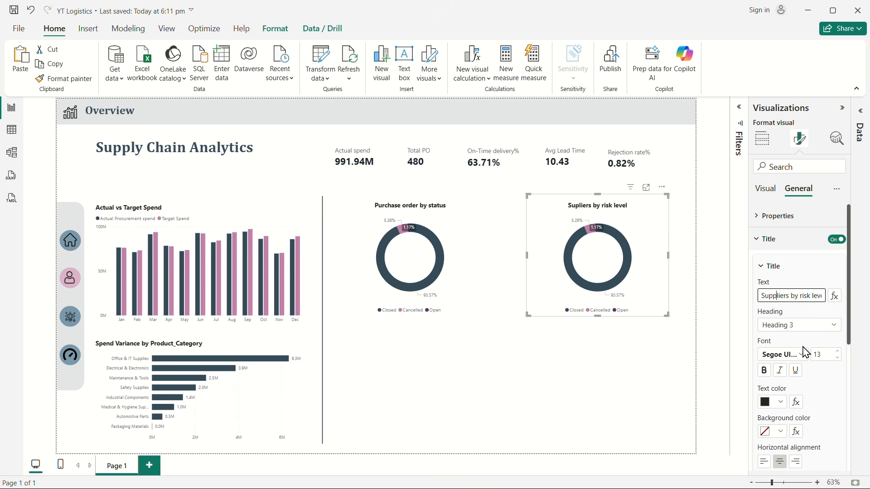
left_click(623, 391)
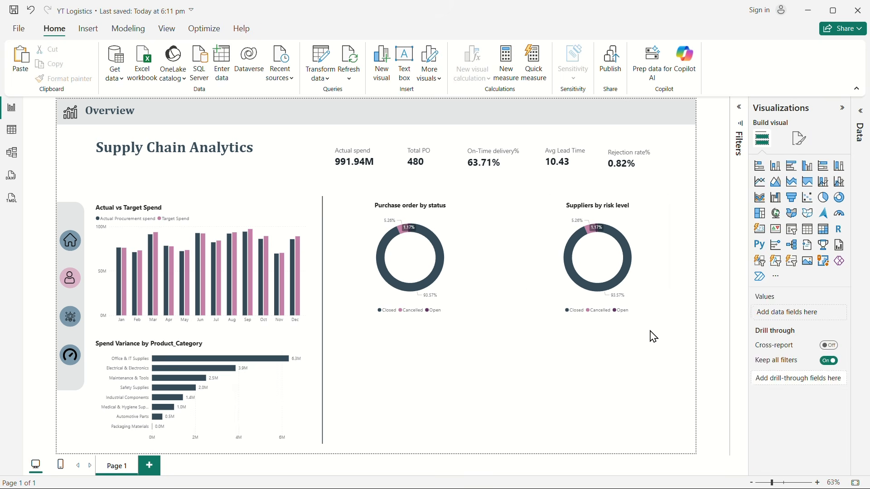
Step: Replace PO_Status with Risk_Level from Dim_Supplier as the legend of the Suppliers by risk level donut
left_click(655, 308)
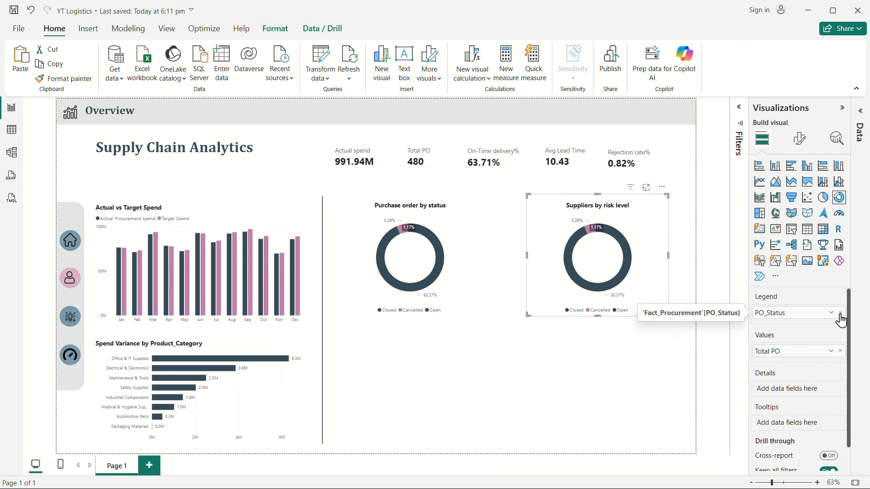
left_click(841, 321)
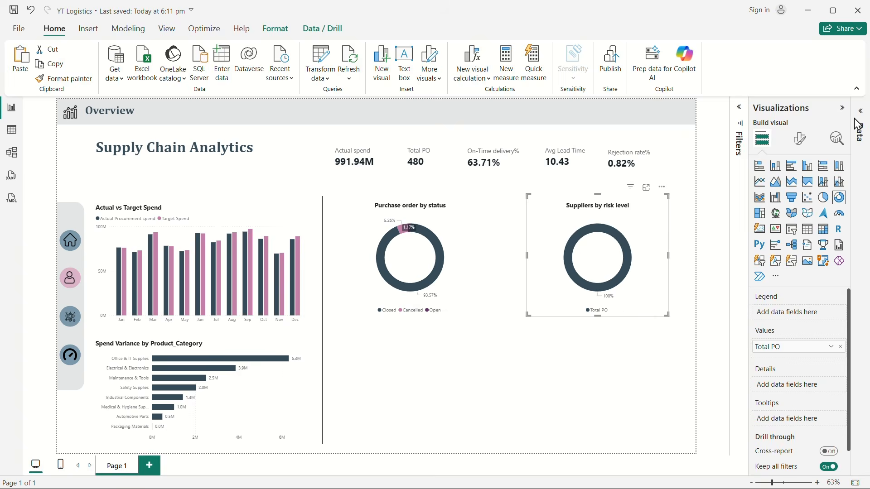
left_click(859, 119)
left_click(855, 132)
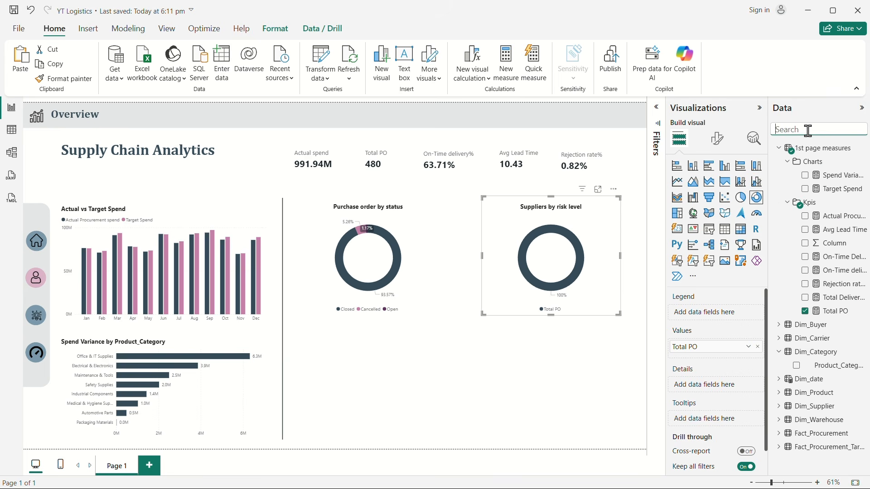
type("risk")
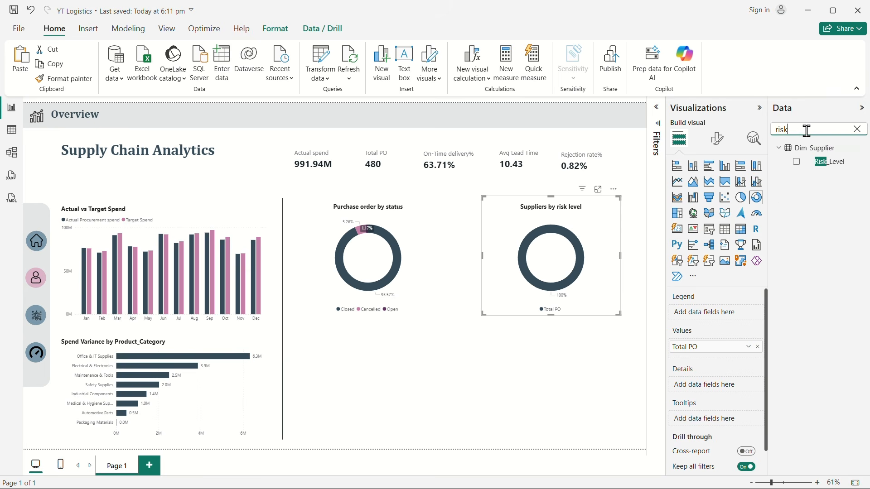
left_click_drag(821, 164, 705, 322)
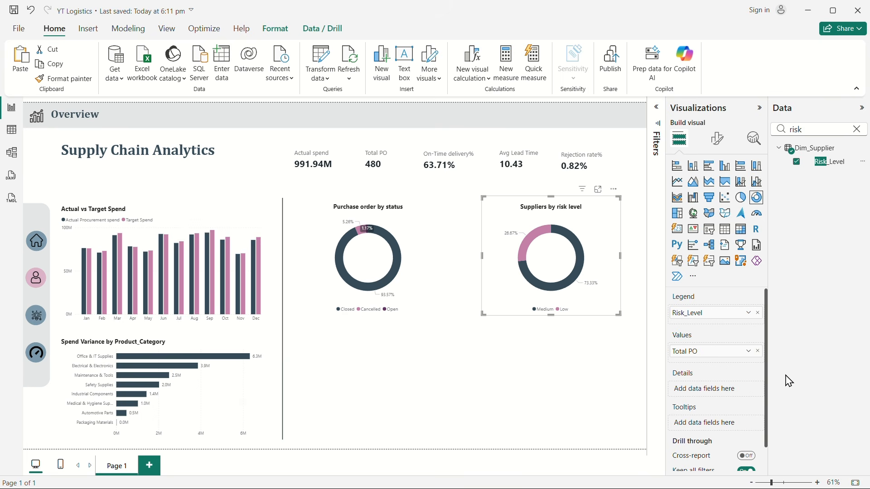
left_click(858, 128)
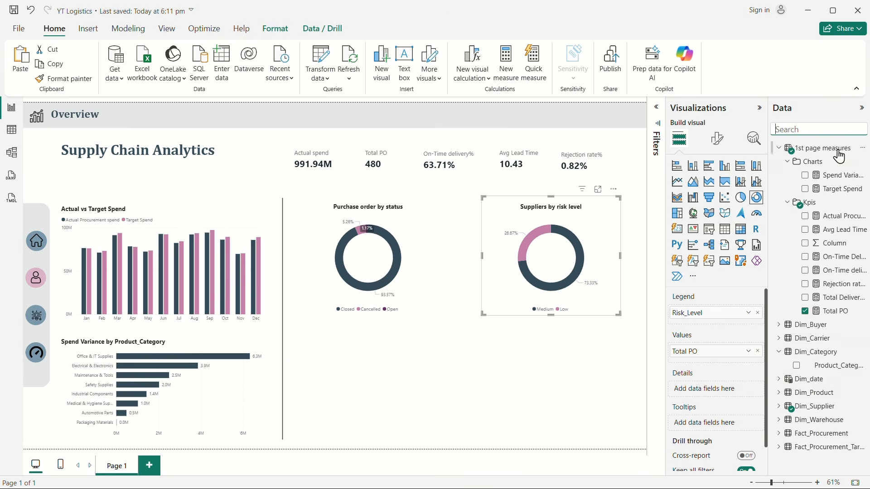
Step: Replace Total PO with Supplier_ID from Dim_Supplier as the values of the Suppliers by risk level donut
left_click(757, 352)
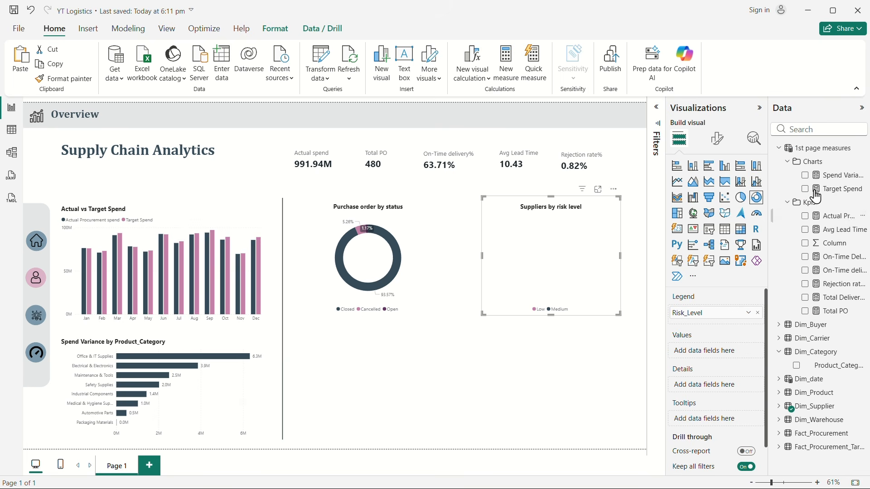
left_click(794, 129)
type("supplier i")
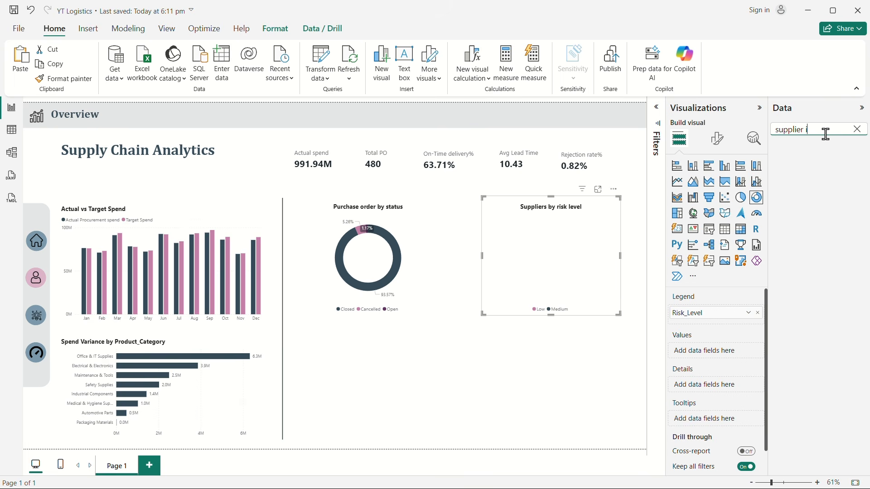
key("BackSpace")
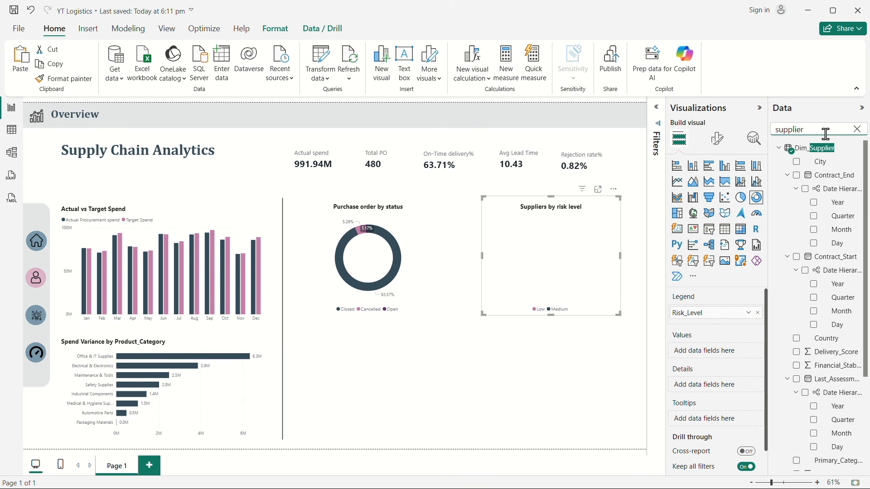
type("_i")
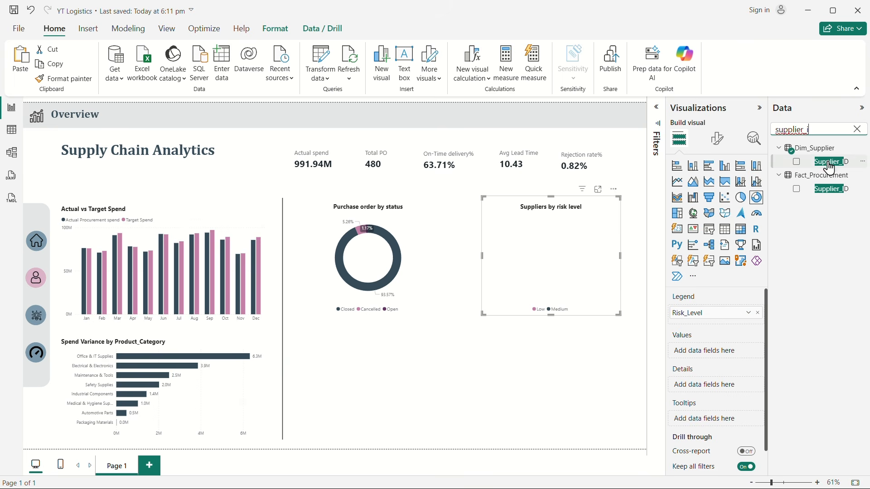
left_click_drag(832, 166, 712, 356)
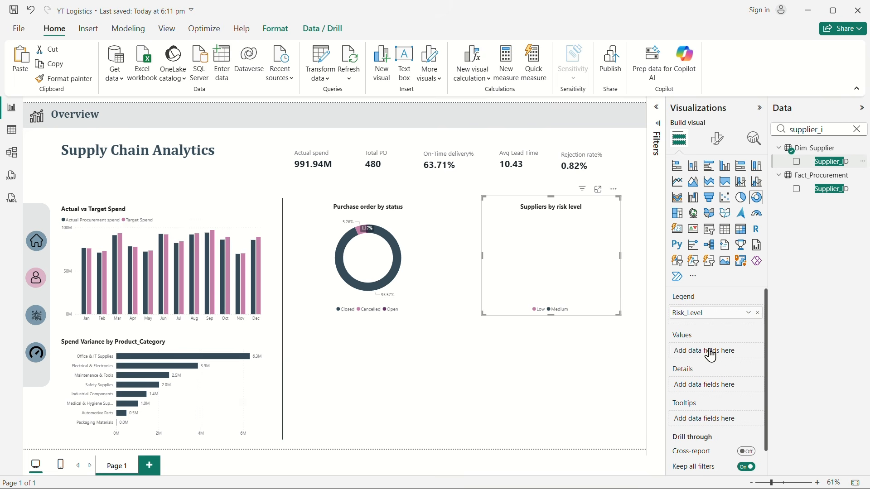
Step: Set the Supplier_ID value of the Suppliers by risk level donut to summarize as Count (Distinct)
left_click(748, 352)
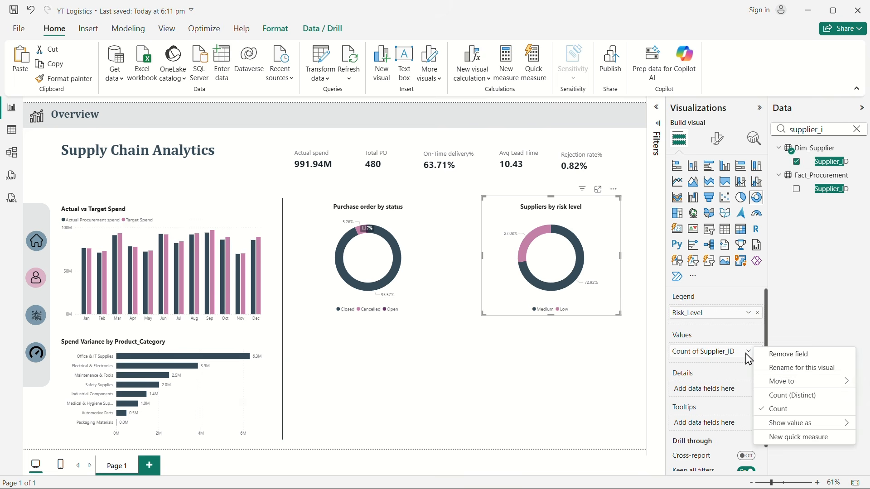
left_click(794, 396)
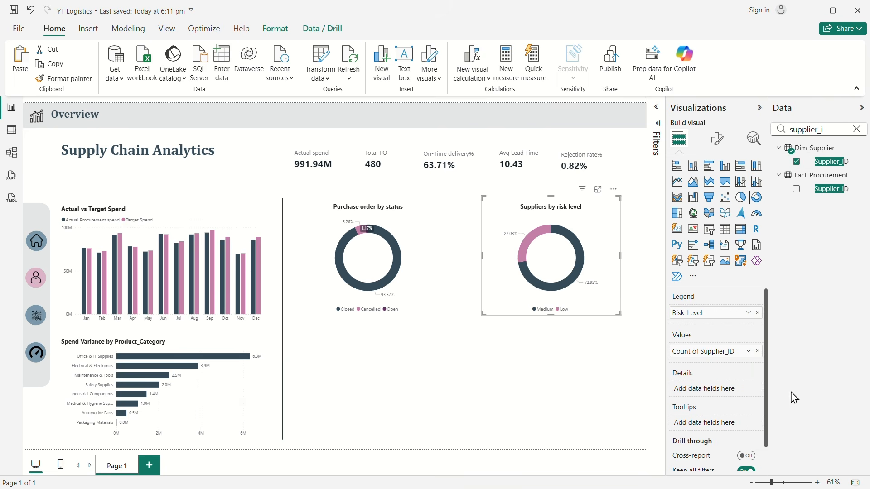
left_click(749, 353)
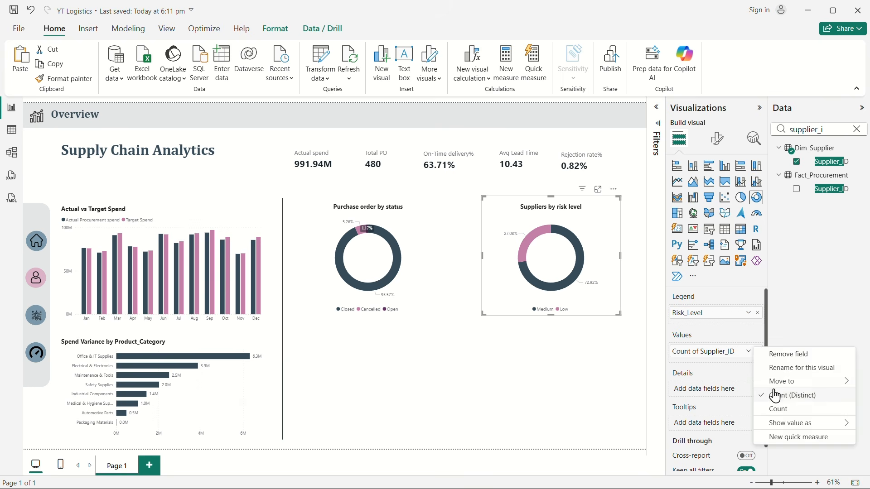
left_click(775, 396)
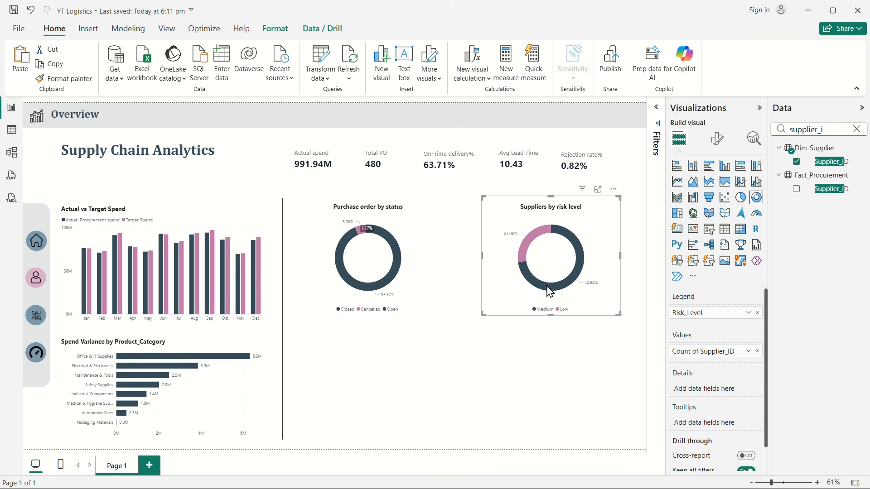
Step: Duplicate the vertical divider line, place the copy between the two donuts and shorten it to the donuts' height
left_click(512, 353)
left_click(283, 330)
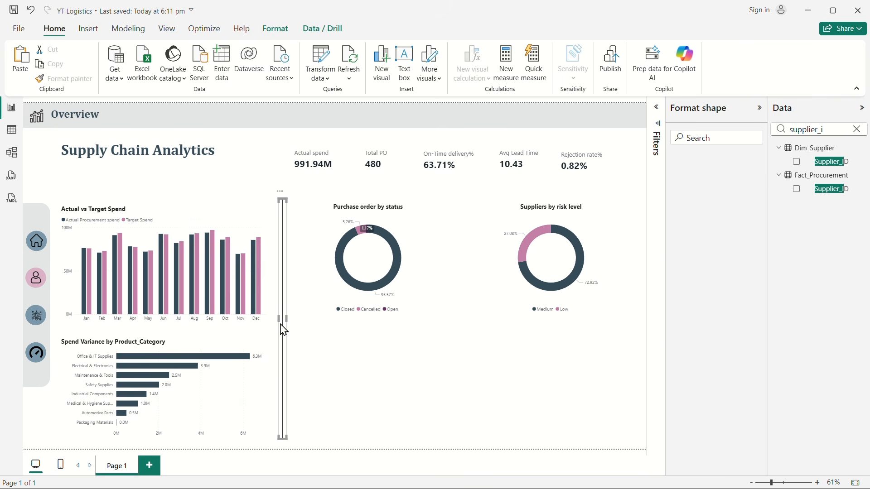
left_click_drag(280, 325, 470, 331)
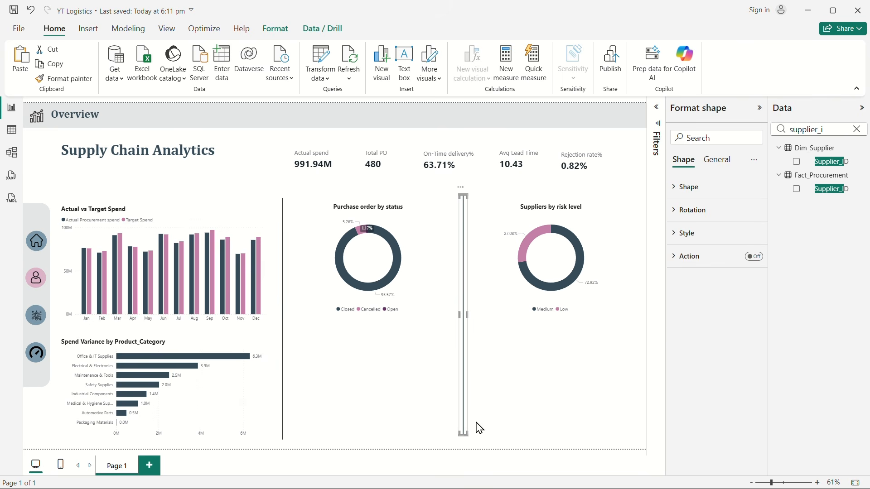
left_click_drag(462, 433, 463, 301)
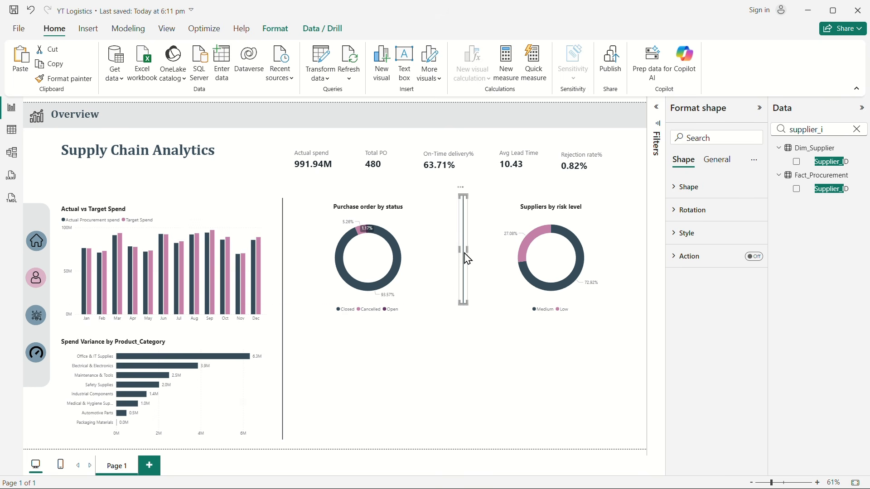
left_click(468, 269)
left_click(446, 387)
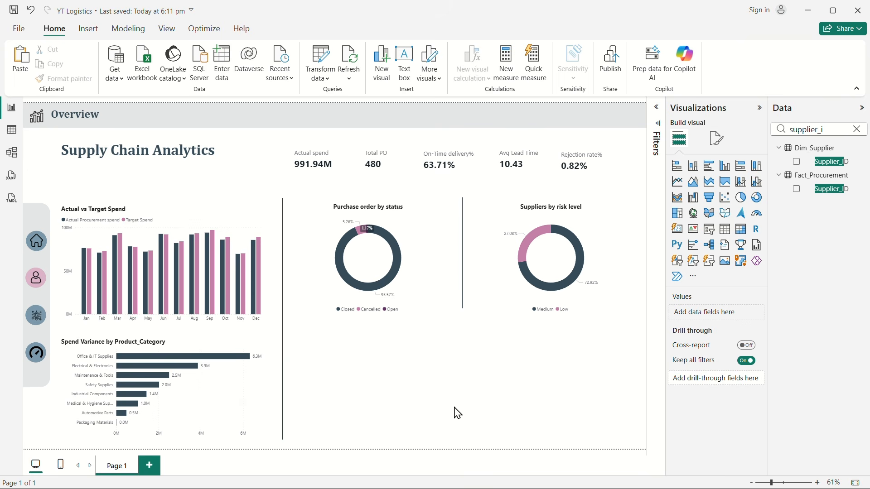
Step: Create a new measure named "Delayed shipments" in the Charts folder of 1st page measures
left_click(857, 129)
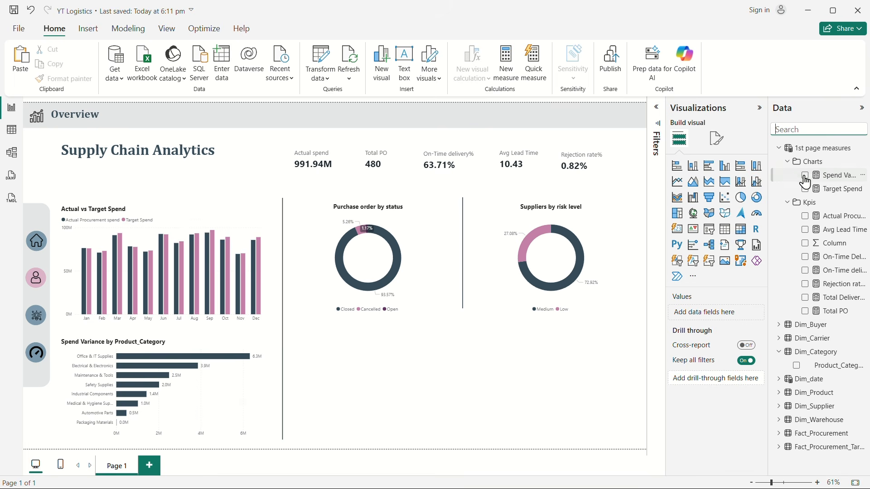
right_click(810, 163)
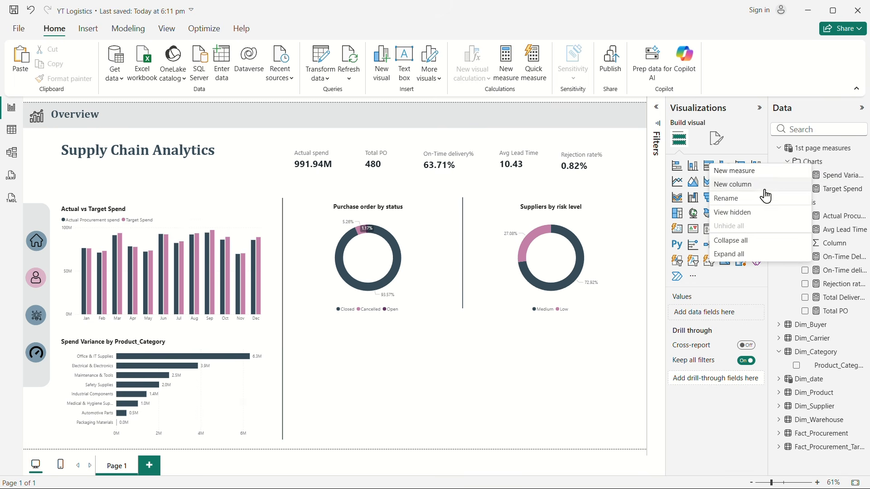
left_click(737, 171)
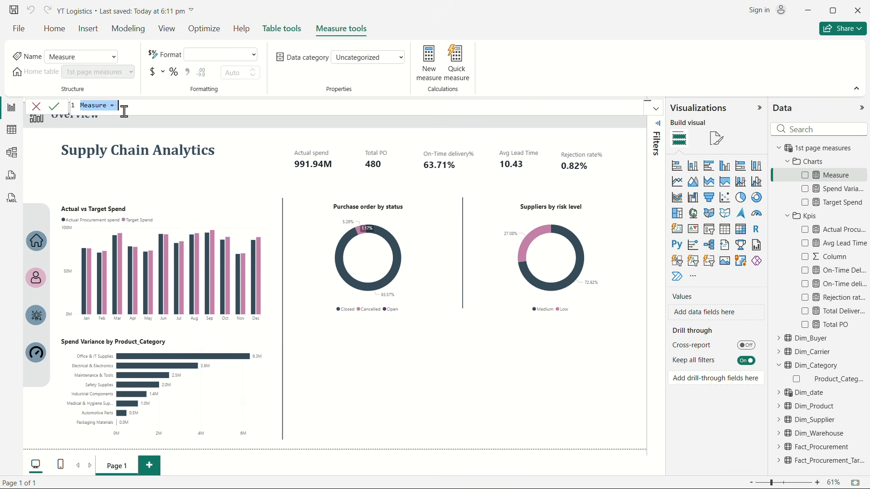
double_click(97, 106)
type("Delayed shipments")
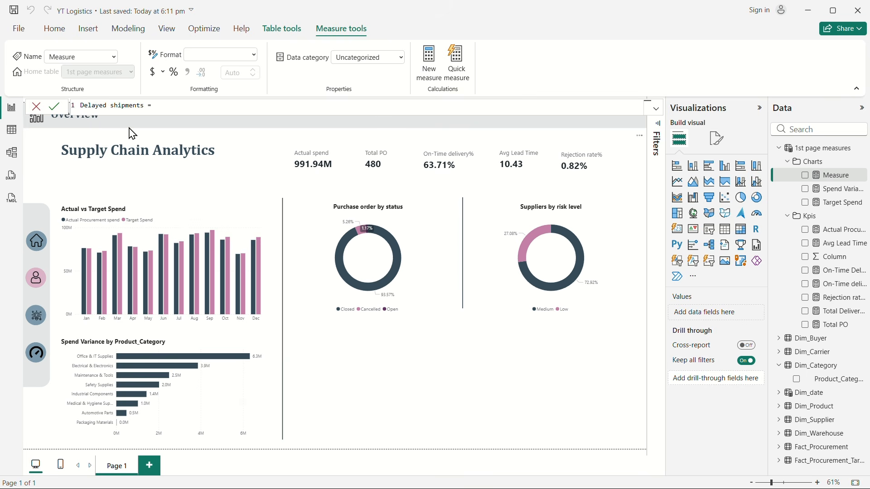
left_click(180, 106)
key("shift+Return")
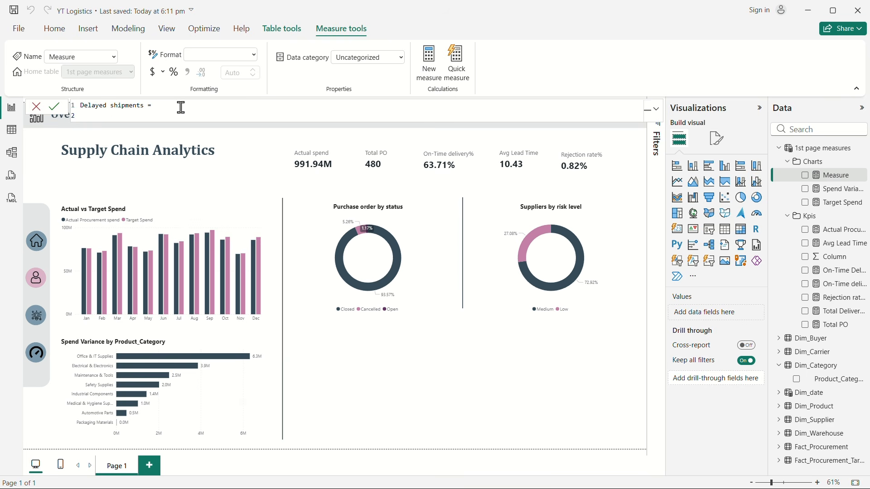
Step: Begin the Delayed shipments formula with CALCULATE and [Total Delivered shipments] as its expression
type("C")
key("Tab")
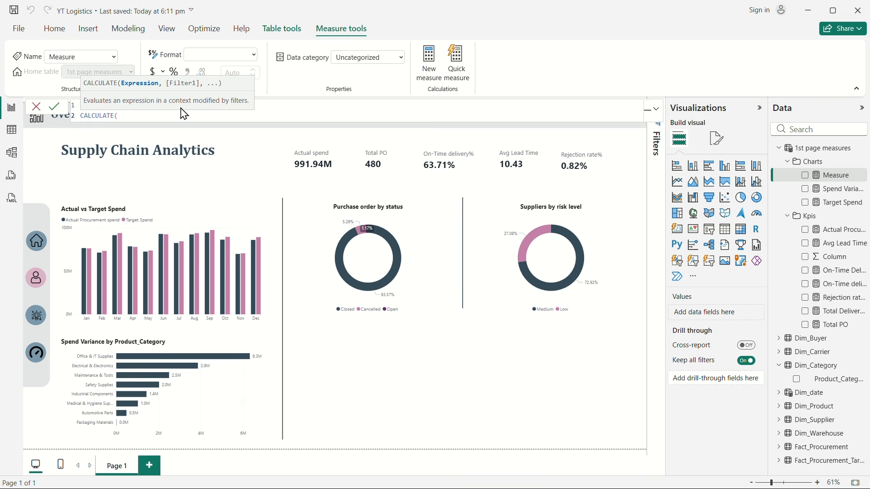
key("shift+Return")
type("tot")
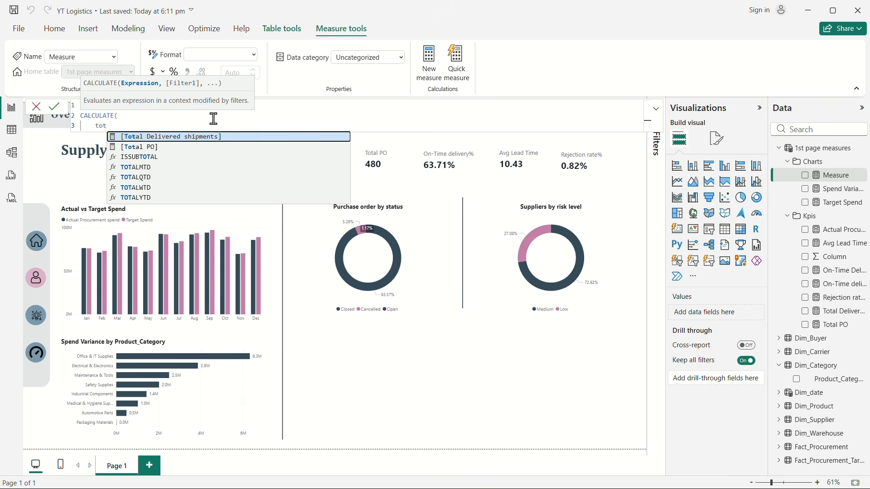
left_click(212, 138)
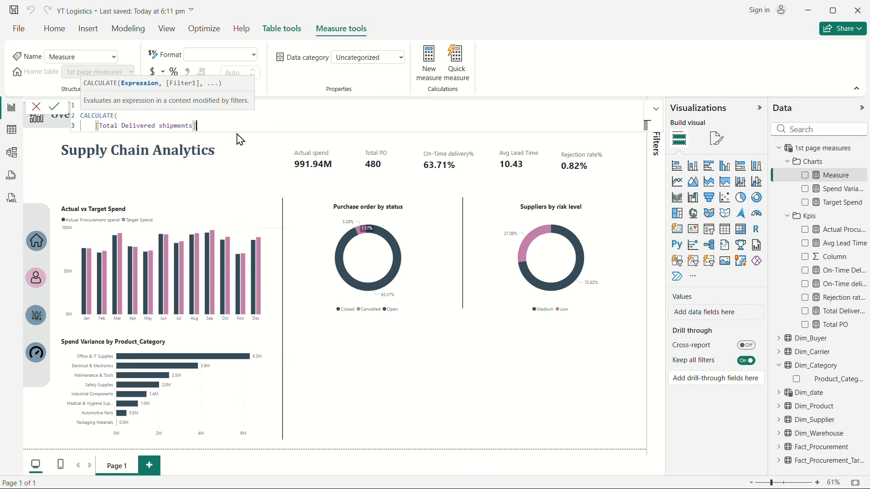
type(",")
key("shift+Return")
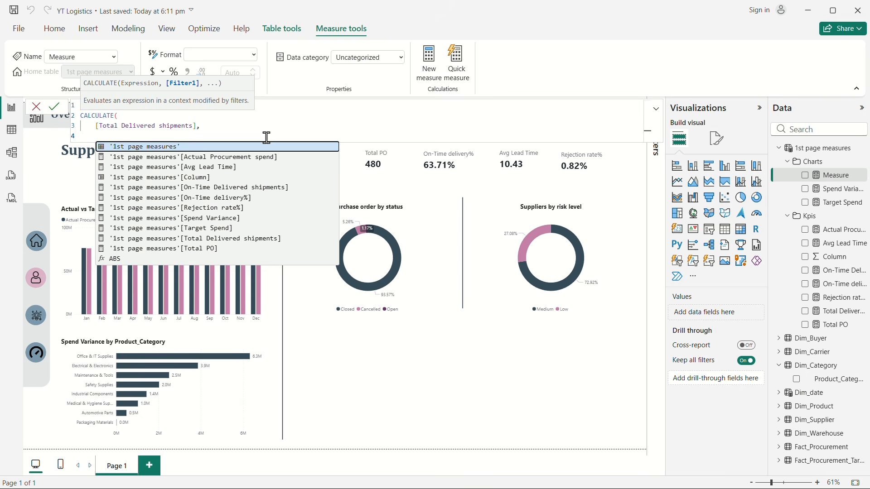
Step: Add the filter Fact_Procurement[Actual_Delivery_Date] > Fact_Procurement[Promised_Date], close the formula and commit the Delayed shipments measure
type("actu")
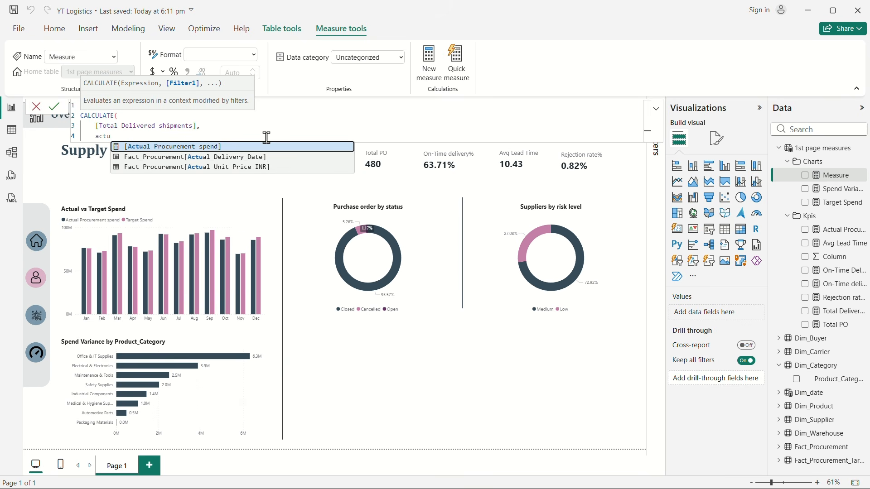
left_click(268, 157)
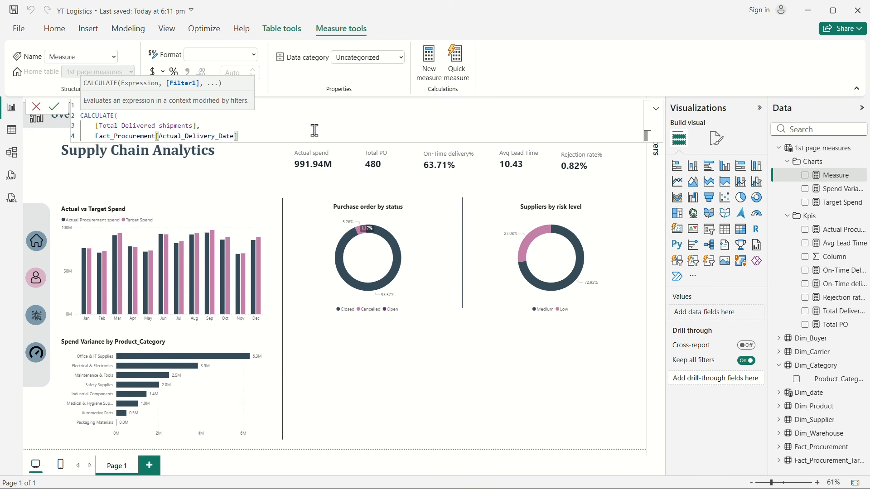
key("shift+Return")
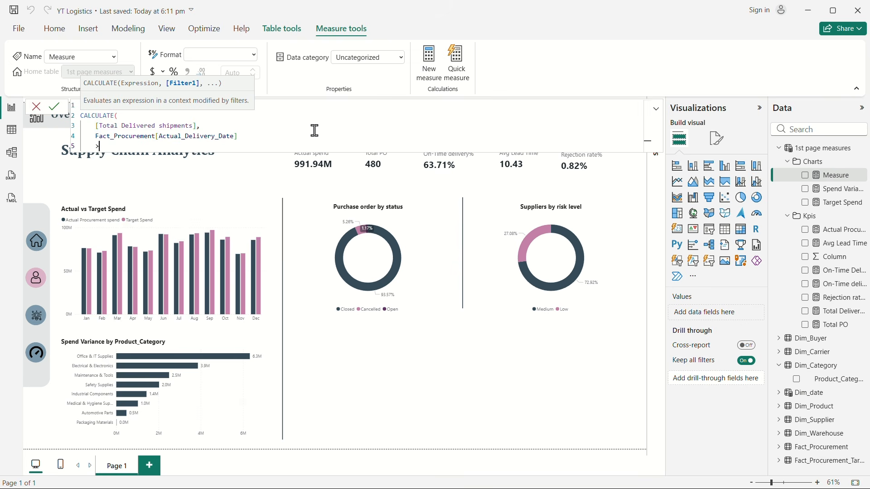
type("> pro")
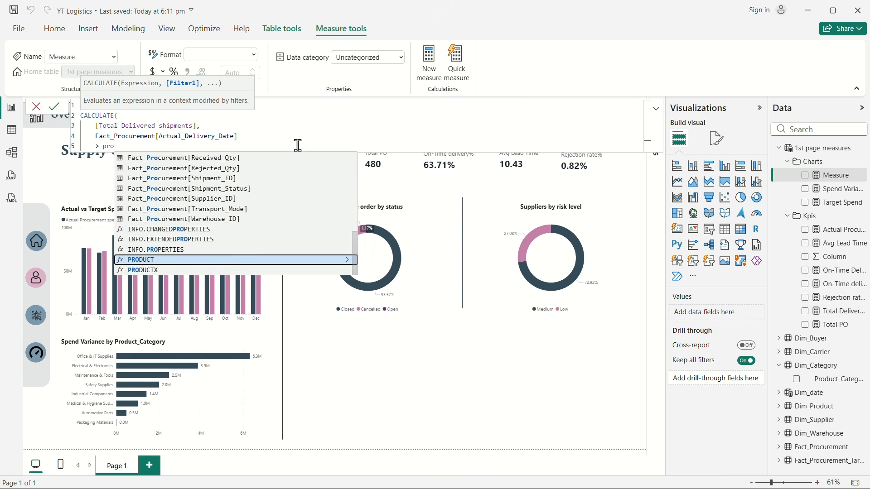
type("m")
left_click(235, 159)
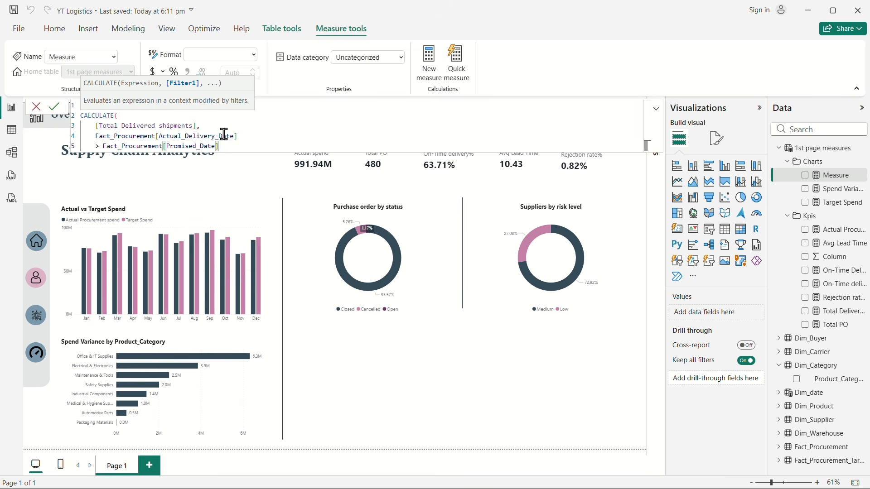
key("Return")
type(")")
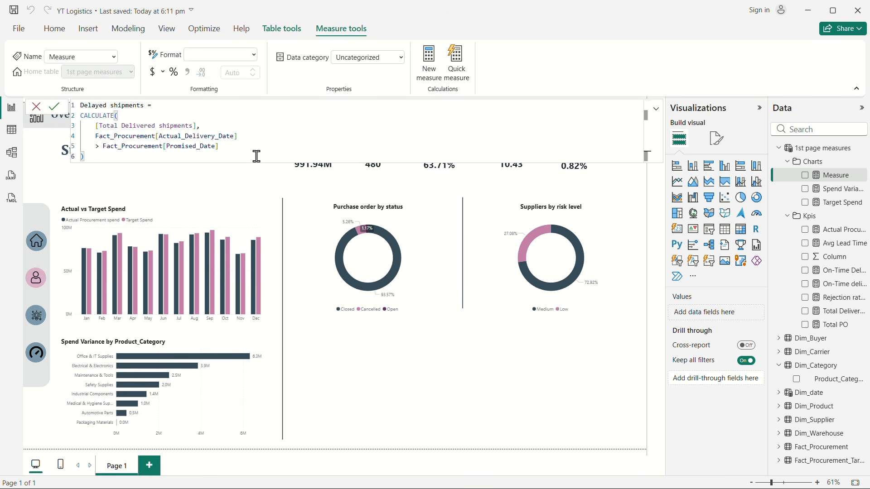
key("Return")
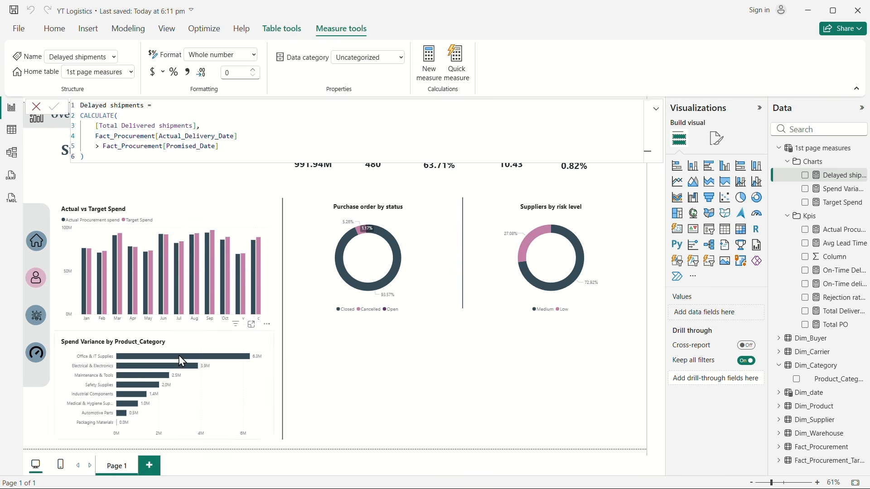
Step: Add a decomposition tree visual to the page and move it below the purchase order donut
left_click(510, 377)
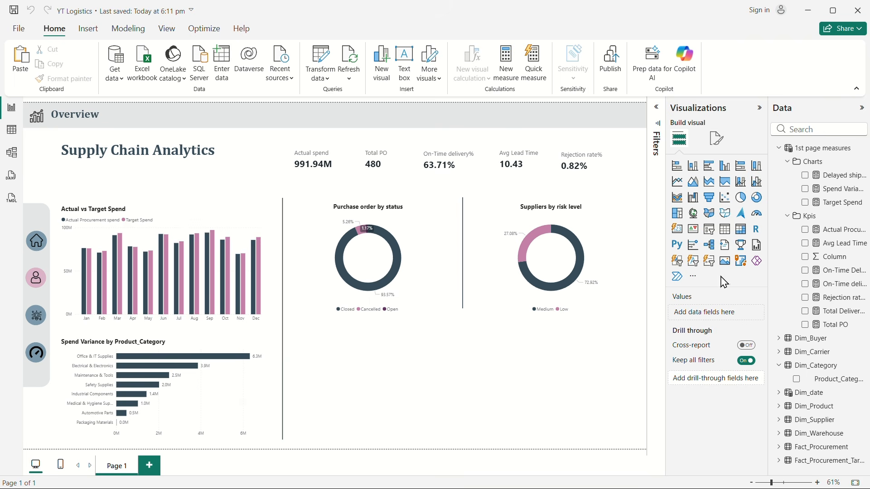
left_click(716, 252)
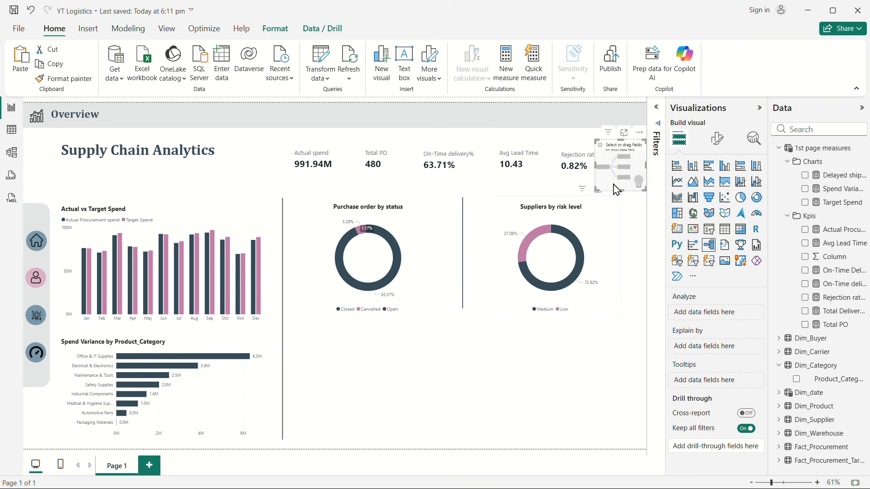
left_click_drag(627, 148, 366, 373)
Step: Reduce the height of both donut charts slightly from their lower edges
left_click(370, 311)
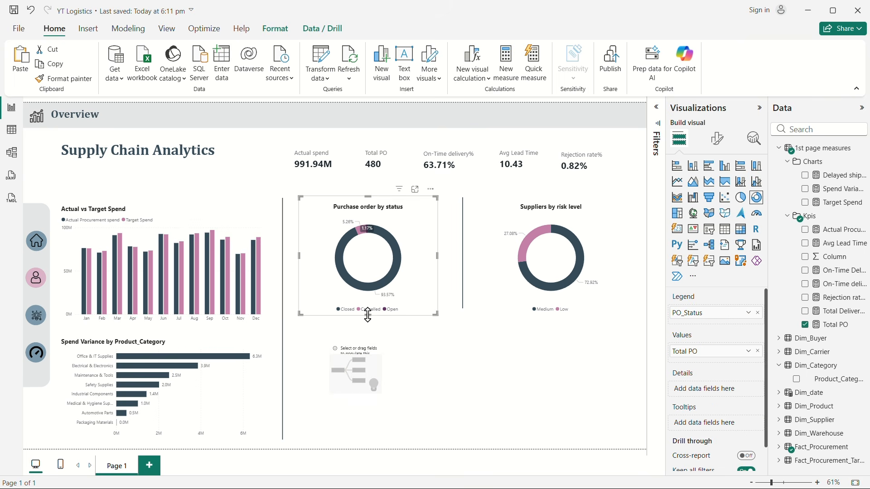
left_click_drag(368, 313, 367, 309)
left_click(579, 311)
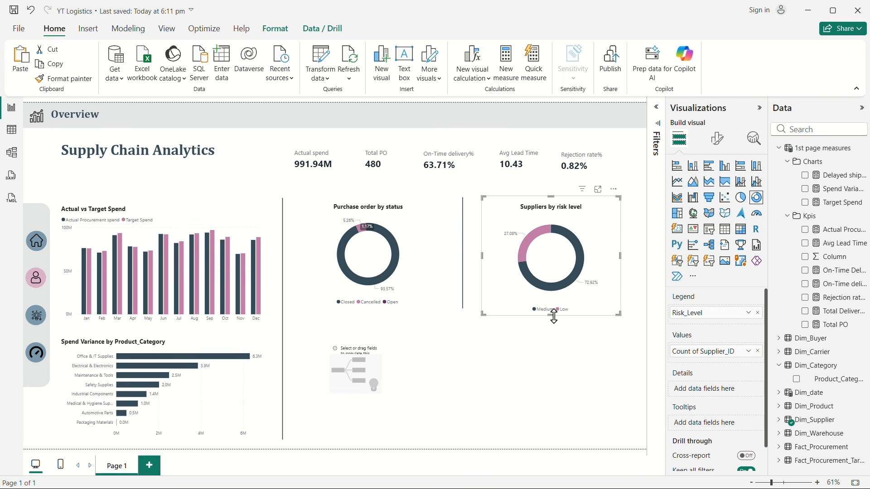
left_click(435, 365)
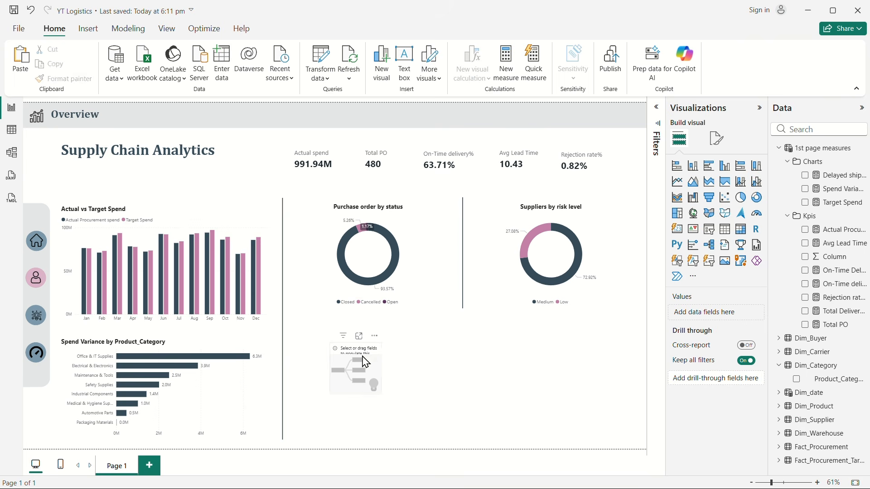
Step: Enlarge the decomposition tree to fill the area below both donuts and analyze Delayed shipments in it
left_click_drag(363, 362, 314, 338)
left_click_drag(335, 366, 641, 445)
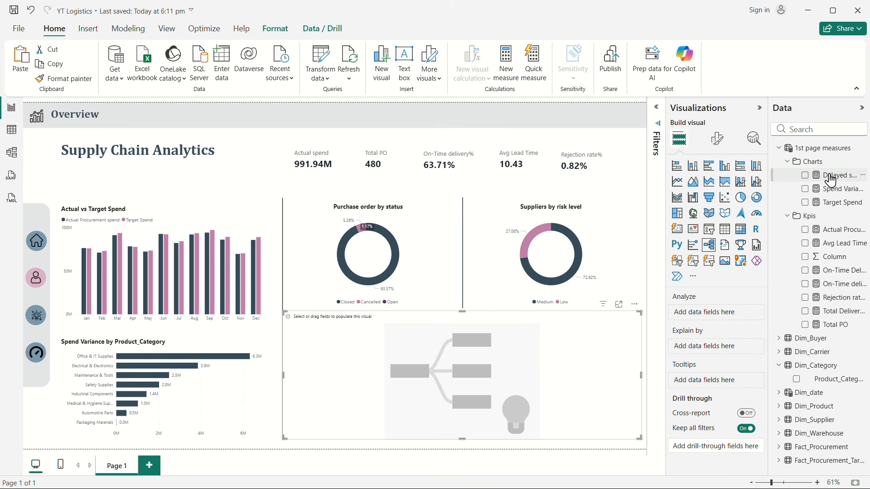
left_click_drag(832, 181, 721, 315)
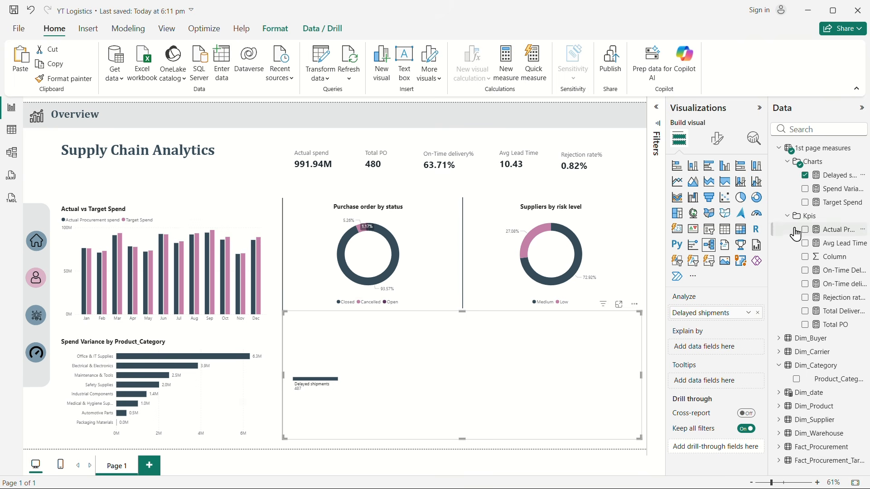
Step: Add Transport_Mode from Fact_Procurement to the decomposition tree's explaining fields and expand Delayed shipments by it
left_click(802, 130)
type("trans")
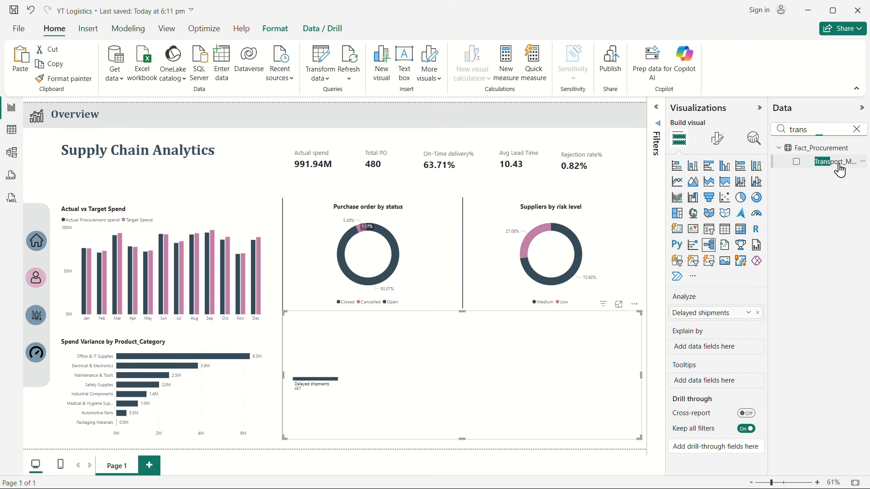
left_click_drag(839, 167, 735, 351)
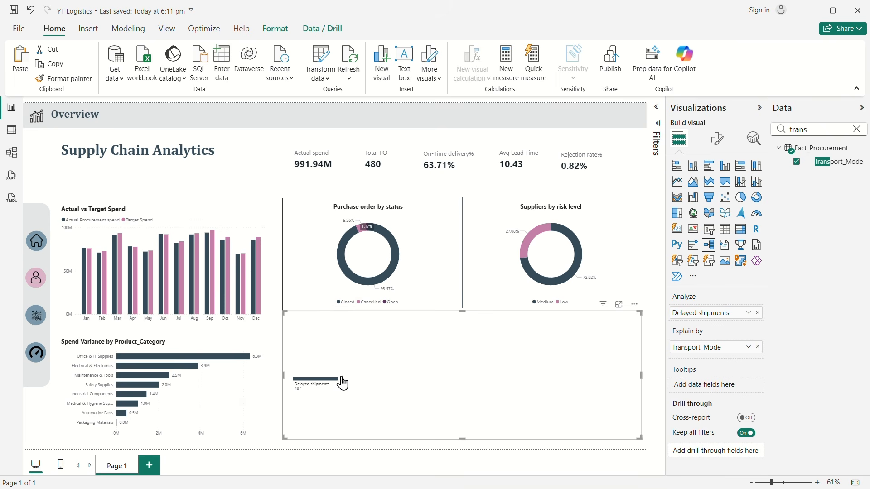
left_click(343, 380)
left_click(390, 414)
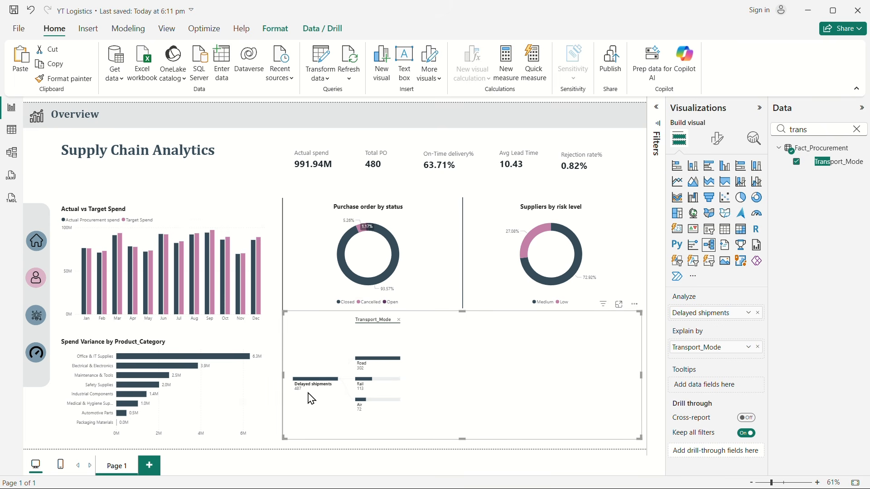
mouse_move(386, 375)
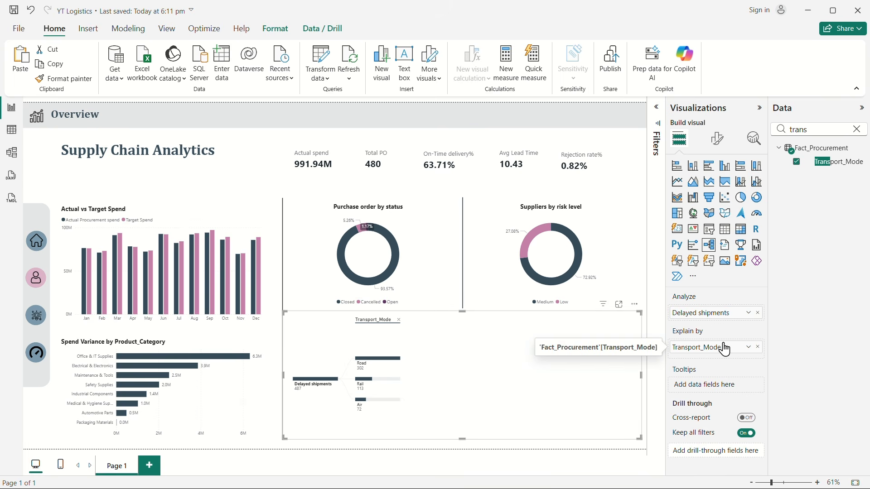
Step: Add Carrier_Name from Dim_Carrier to the tree's explaining fields and expand the Rail branch by it
left_click(857, 129)
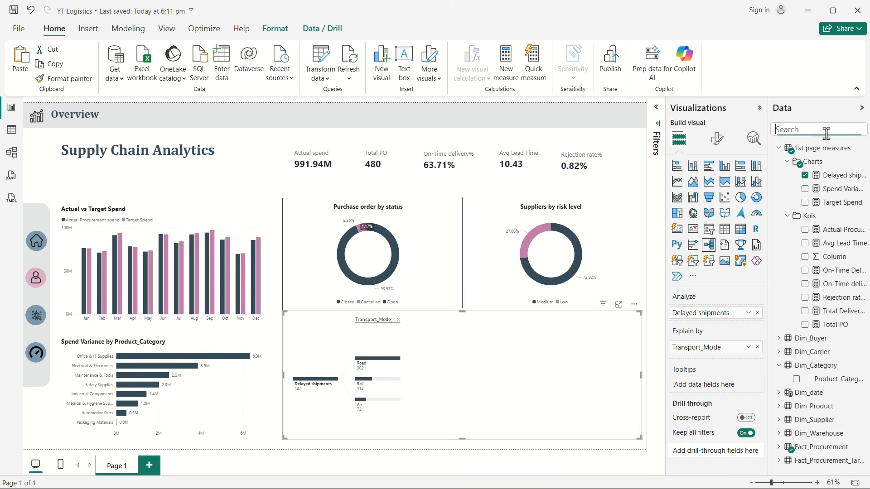
left_click(826, 130)
type("carr")
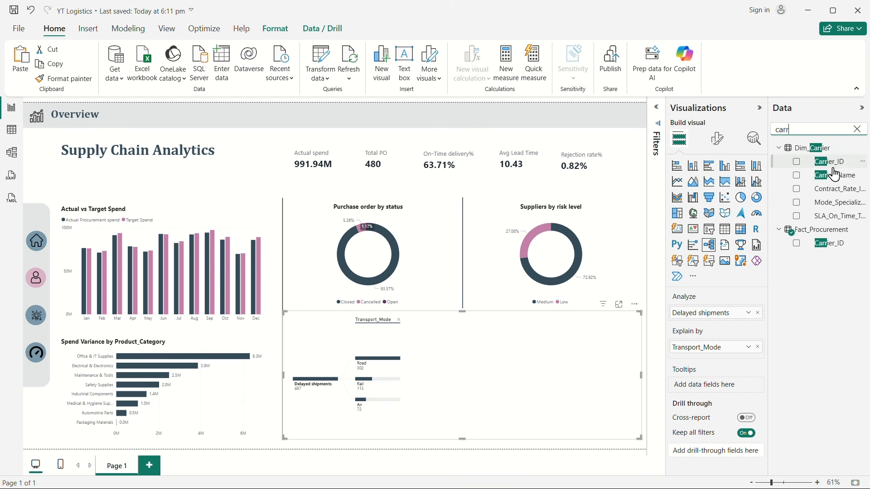
left_click_drag(840, 182, 731, 362)
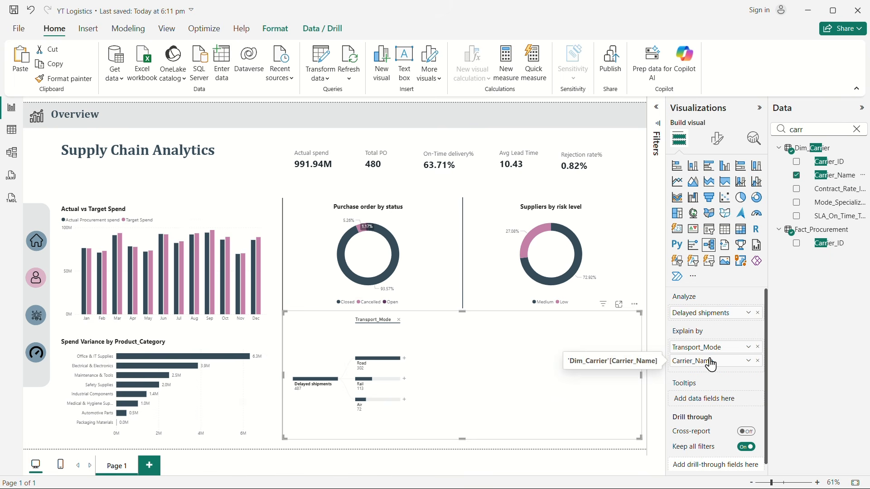
left_click(405, 379)
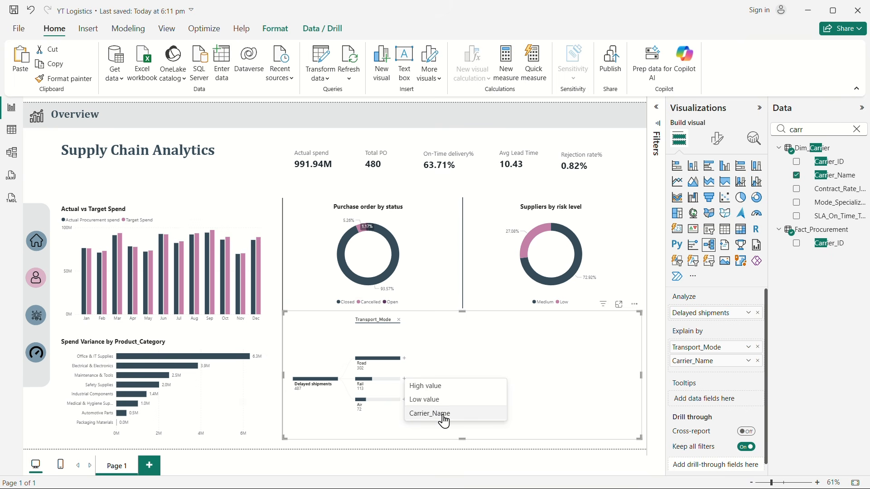
left_click(444, 415)
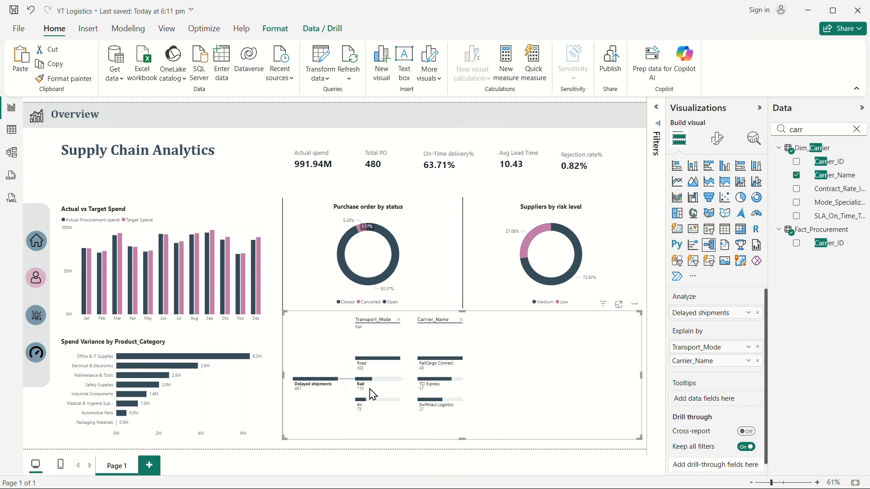
Step: Examine the full carrier breakdown under the Road branch and return to the Rail branch
left_click(376, 361)
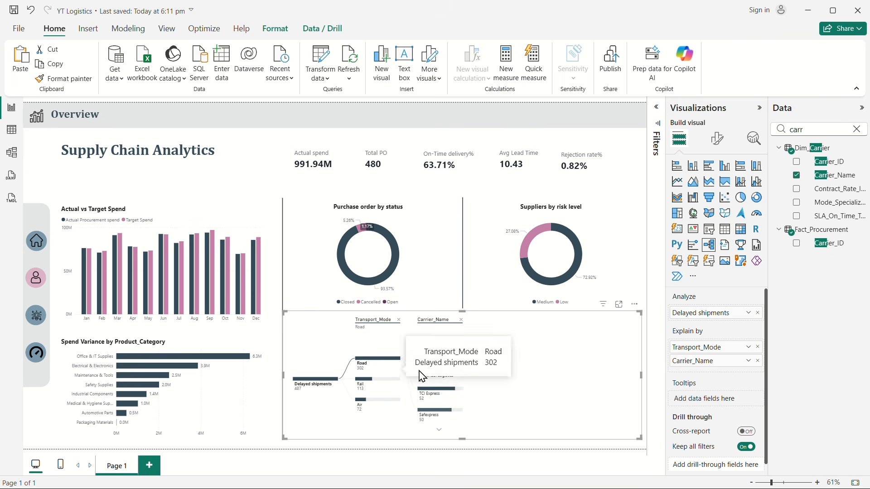
left_click(440, 430)
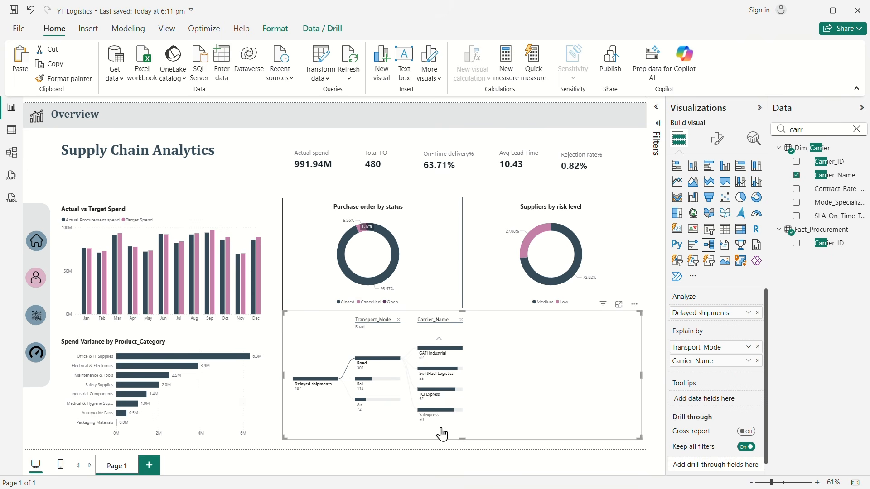
left_click(441, 343)
left_click(359, 380)
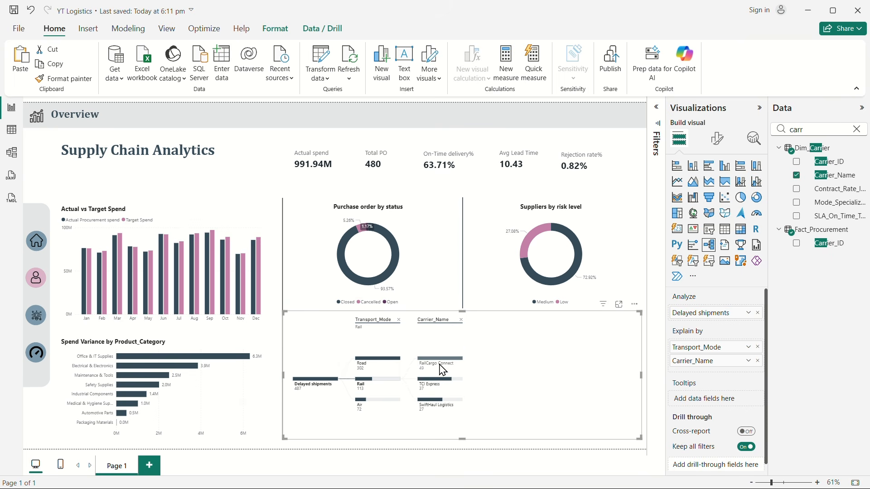
mouse_move(465, 384)
Step: Add Region from Dim_Supplier to the tree's explaining fields and expand RailCargo Connect by it
left_click(858, 130)
type("regi")
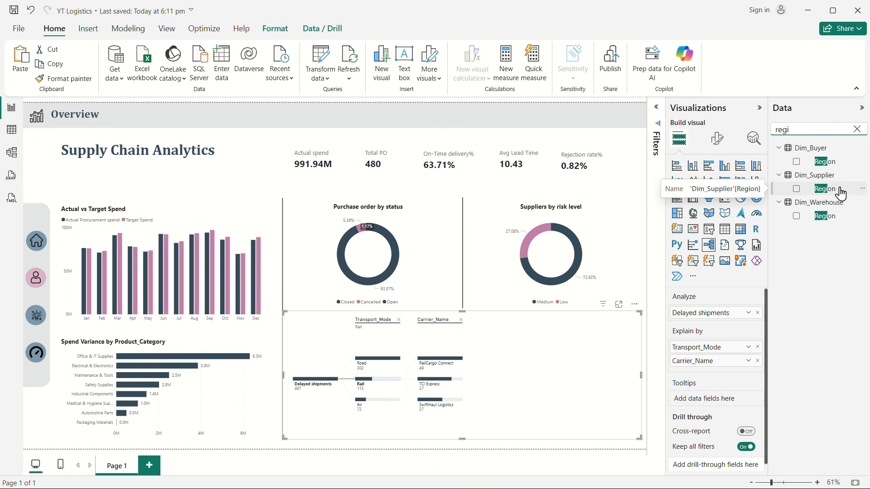
left_click_drag(841, 193, 732, 375)
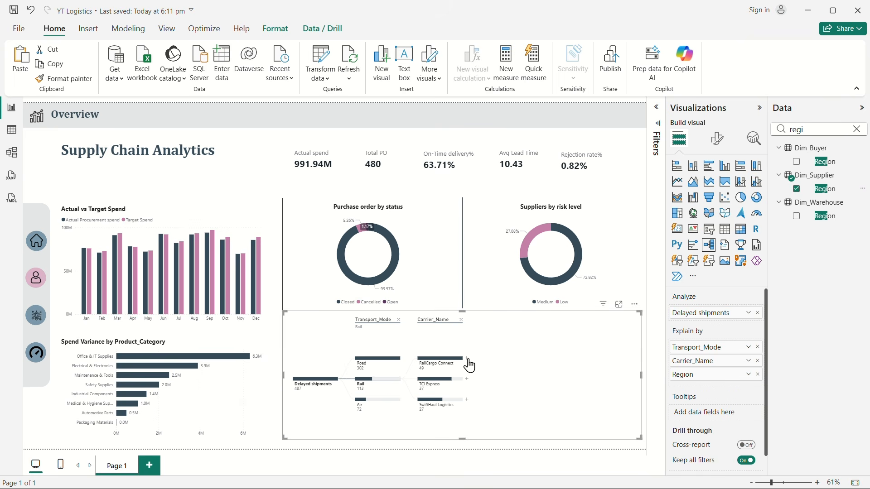
left_click(468, 359)
left_click(492, 403)
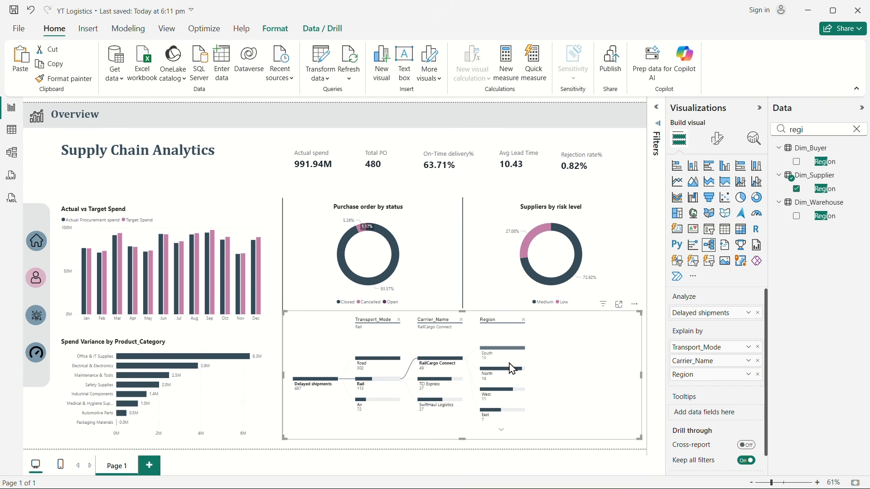
Step: Switch the expanded carrier branch from RailCargo Connect to TCI Express, browsing the regions under each
left_click(502, 429)
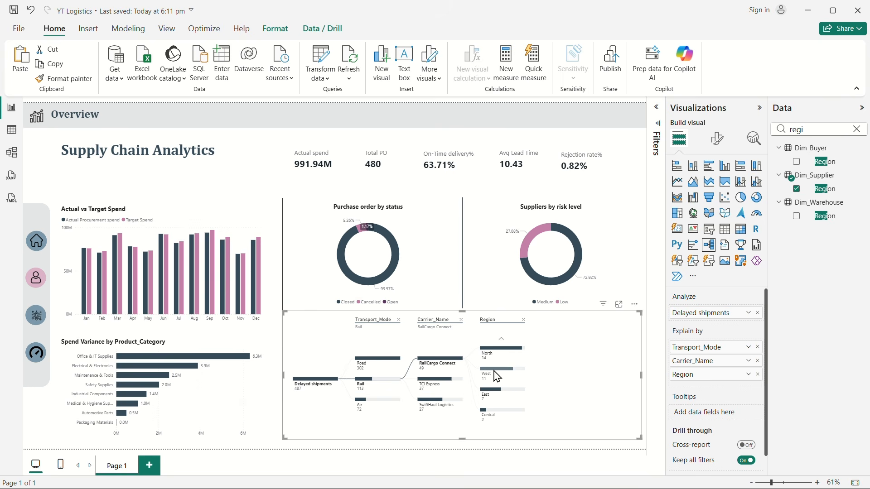
left_click(429, 383)
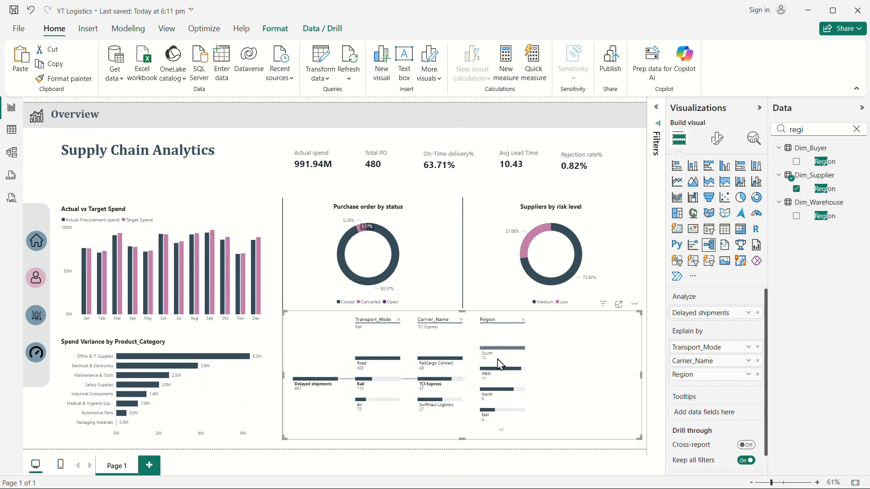
left_click(501, 429)
left_click(502, 339)
Step: Add Product_Category from Dim_Category to the tree's explaining fields, expand the West region by it and browse the categories
left_click(857, 130)
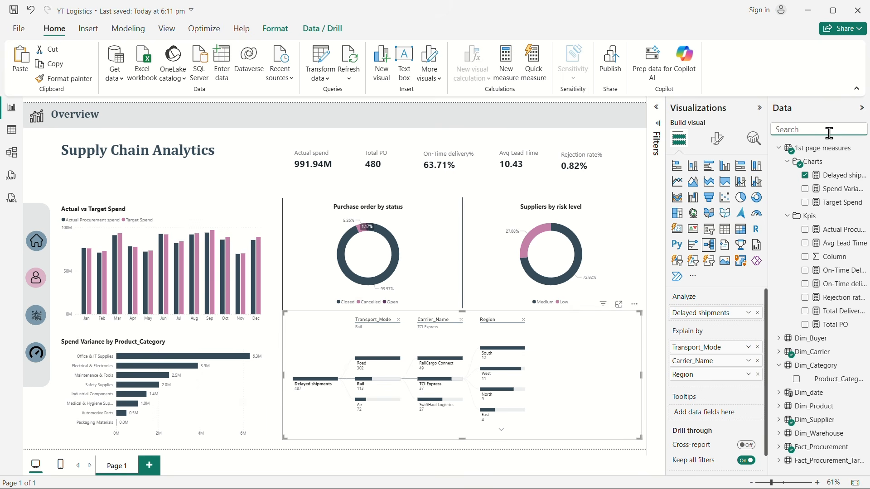
type("prod")
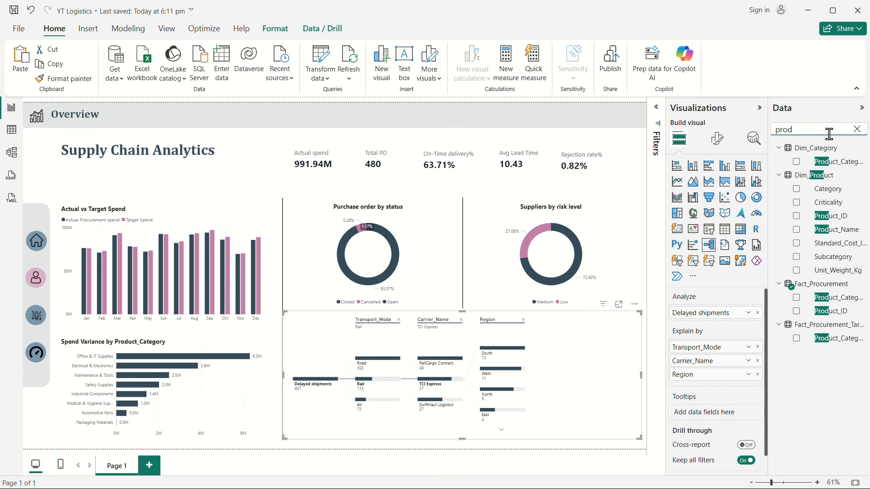
left_click_drag(837, 168, 725, 389)
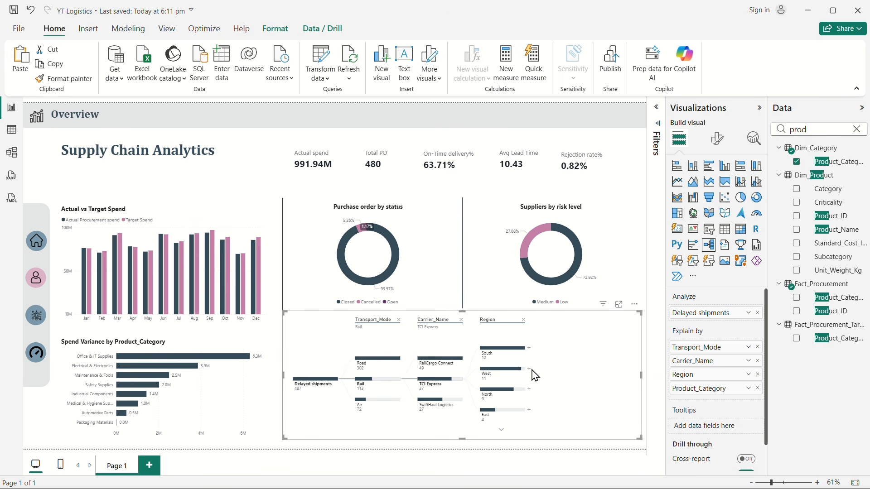
left_click(529, 369)
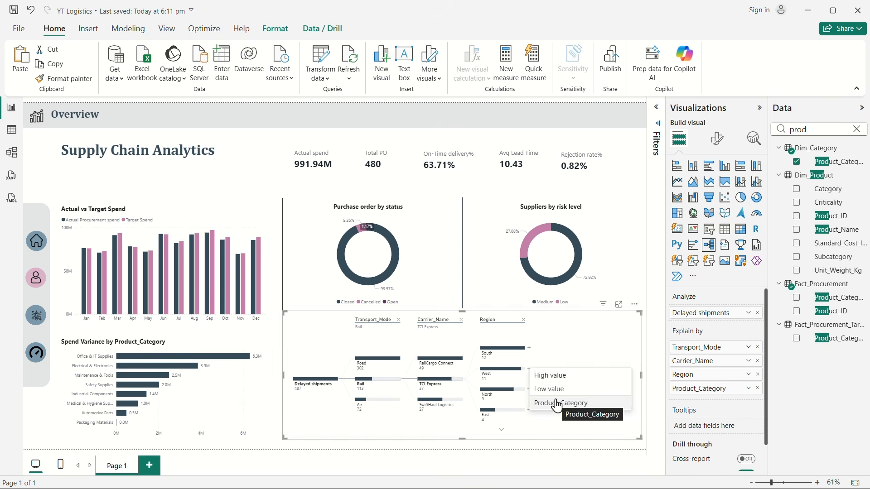
left_click(562, 405)
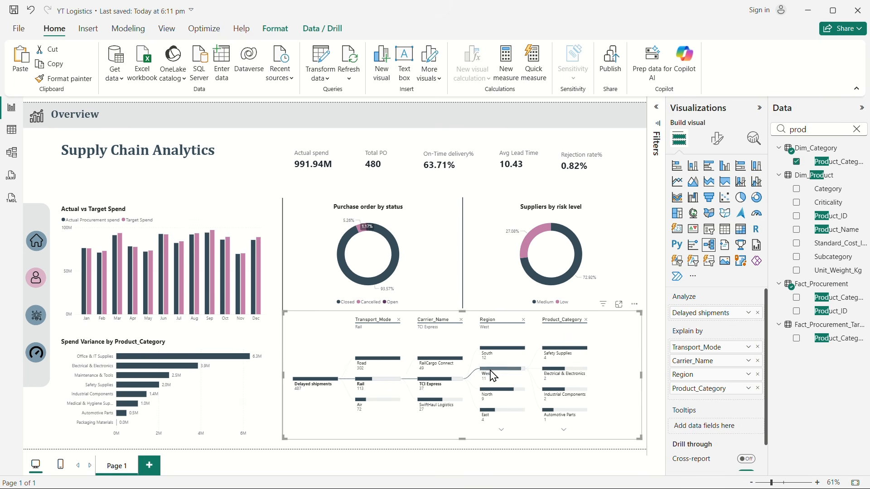
left_click(567, 429)
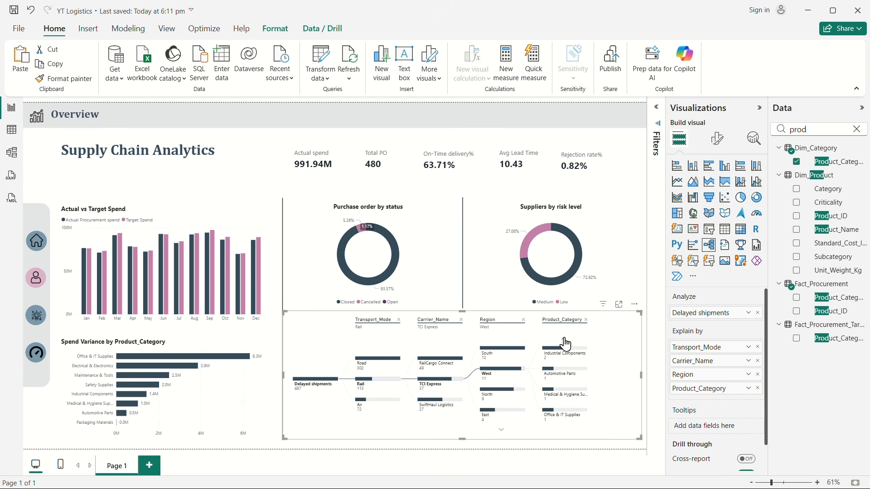
left_click(564, 340)
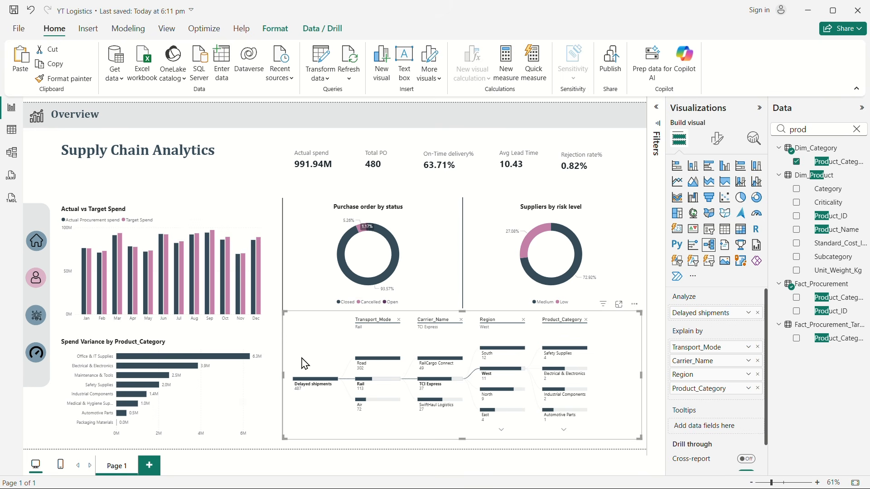
Step: Narrow the decomposition tree slightly from its left edge and deselect it
left_click_drag(285, 376, 299, 385)
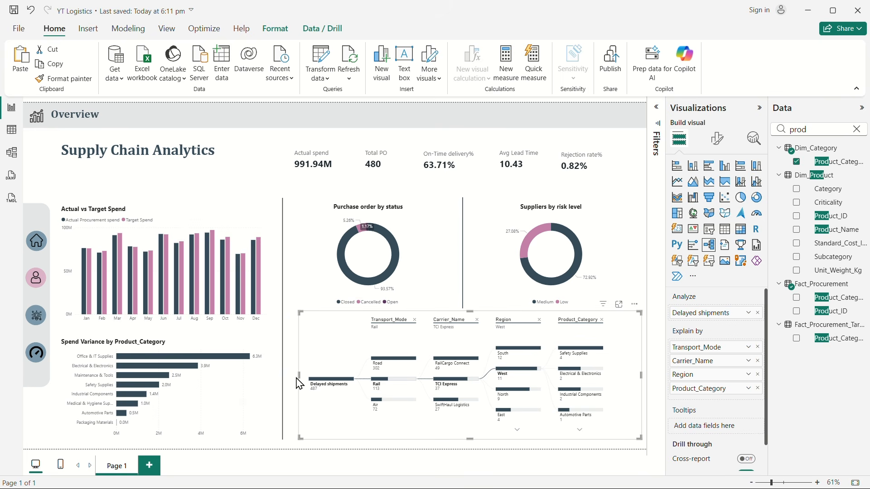
left_click(268, 162)
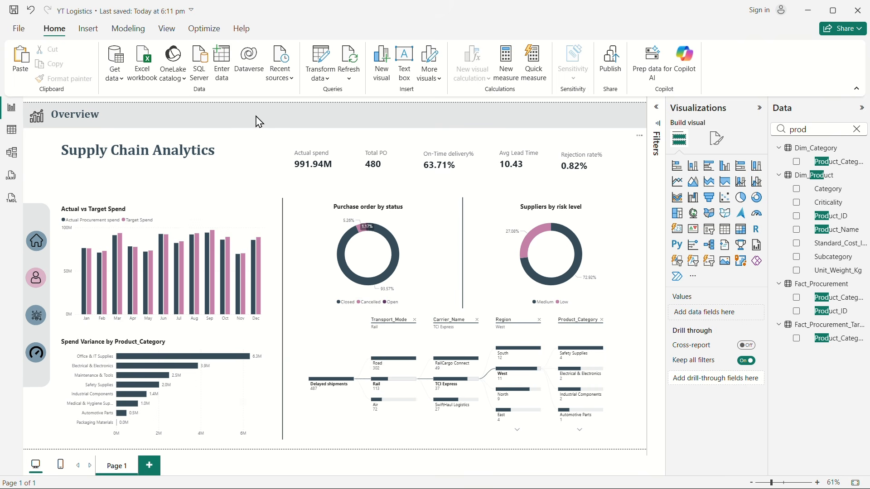
Step: Duplicate the grey header bar, shorten the copy and place it over the decomposition tree's column headers
left_click(280, 119)
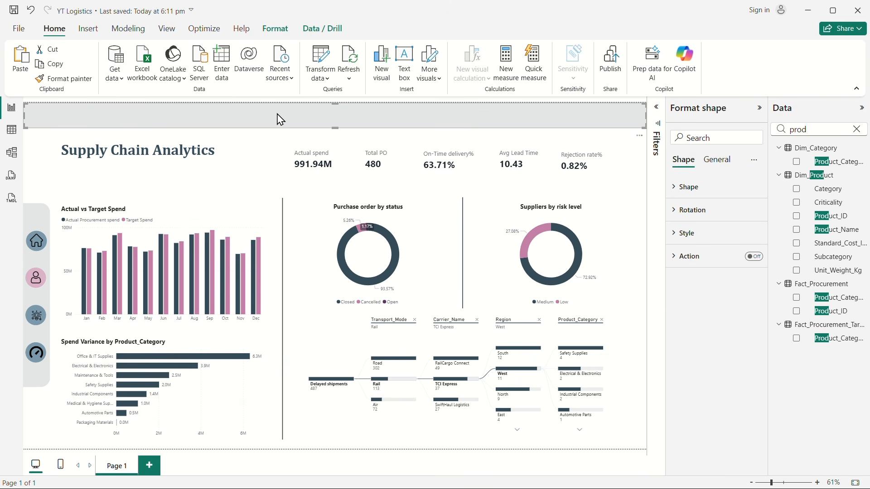
left_click_drag(279, 120, 336, 188)
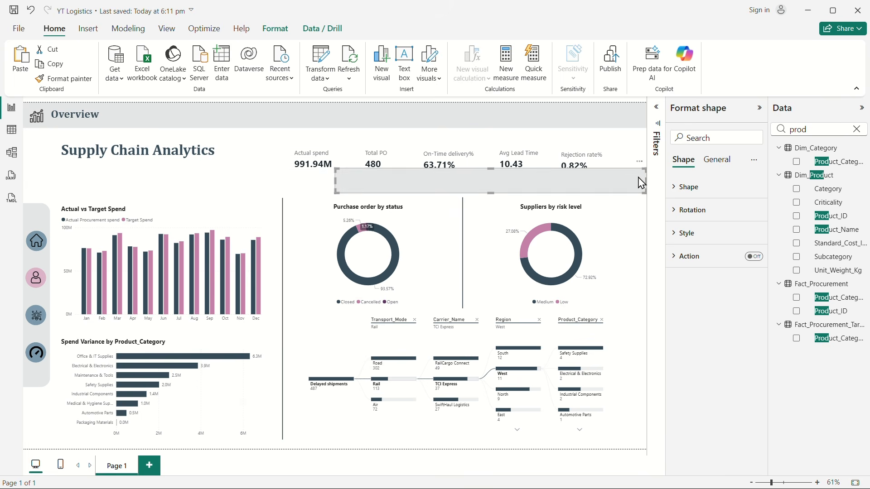
left_click_drag(647, 188, 601, 188)
left_click_drag(513, 185, 536, 327)
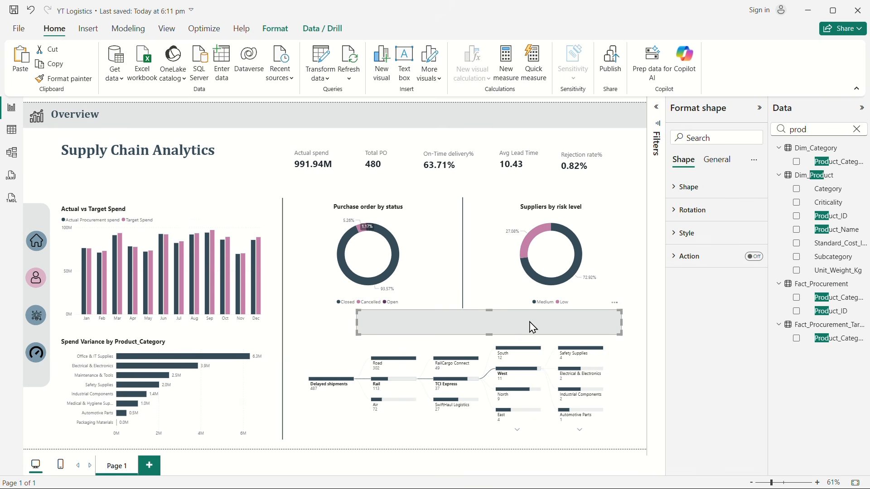
Step: Set the fill color of the copied bar to white so it masks the tree's column headers, and deselect it
left_click(684, 234)
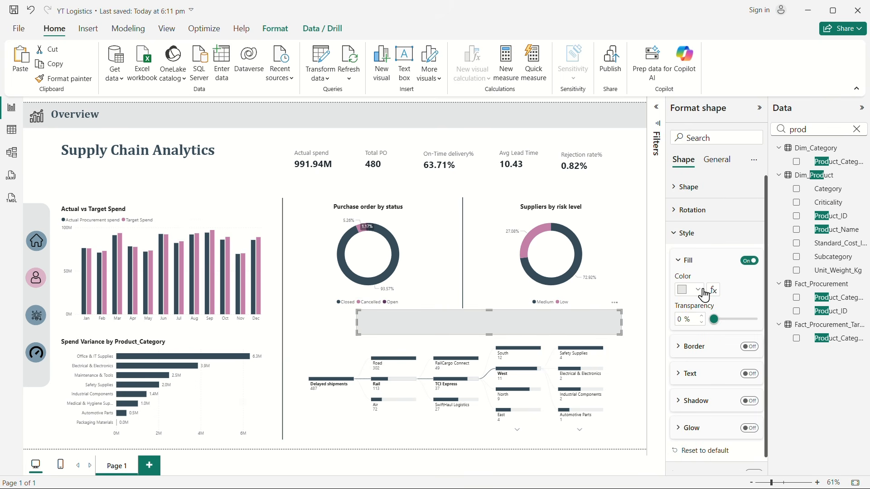
left_click(699, 291)
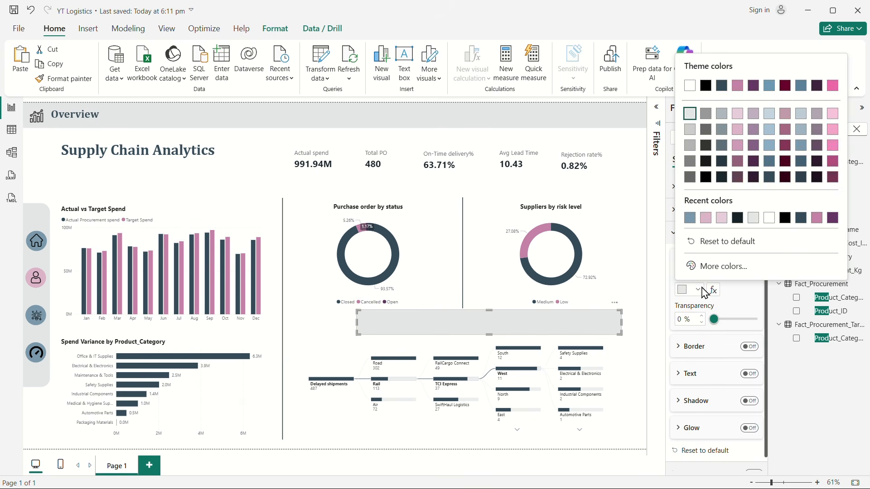
left_click(689, 85)
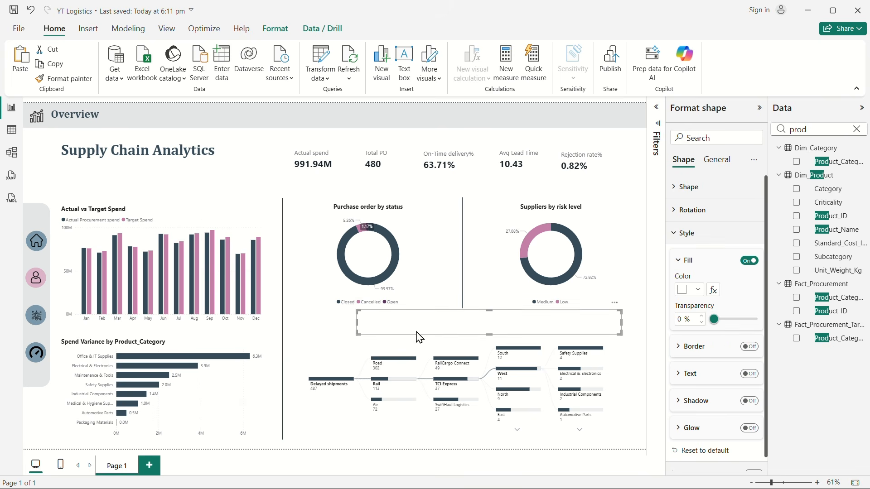
left_click(305, 325)
left_click(262, 173)
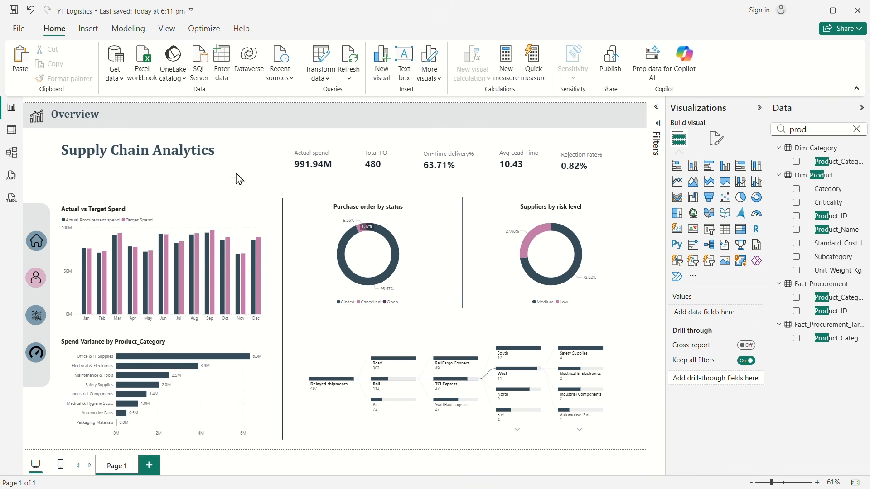
Step: Duplicate the Supply Chain Analytics title text box, place the copy above the decomposition tree and open its text for editing
left_click(144, 158)
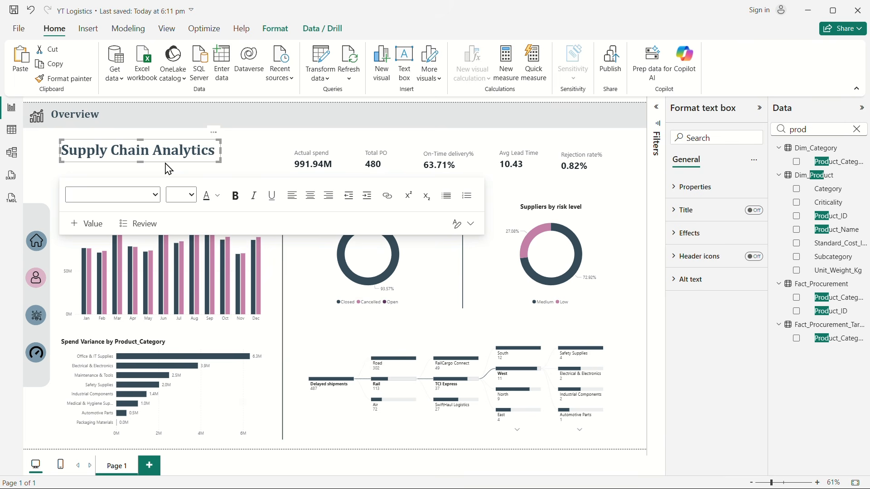
key("ctrl+v")
left_click_drag(176, 155, 389, 347)
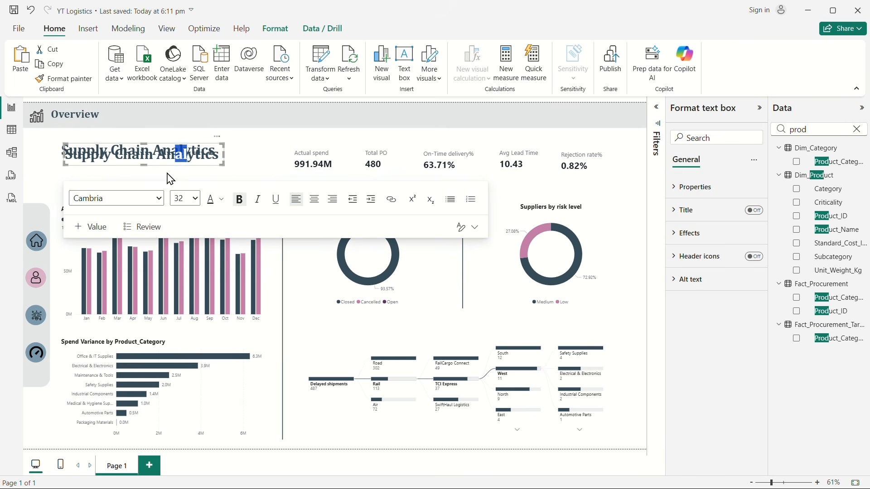
left_click(160, 168)
left_click(158, 166)
left_click(363, 327)
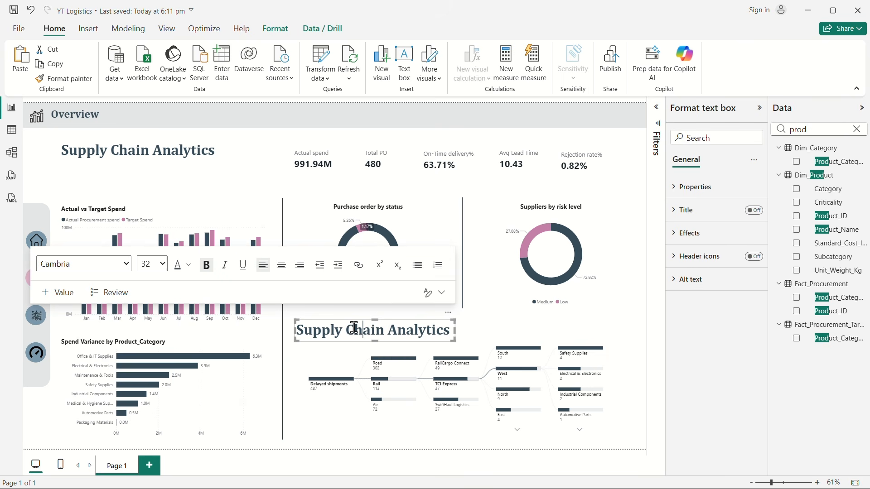
Step: Replace the copied title's text with "Delivery Delay Analysis" and set its font size to 14
key("ctrl+a")
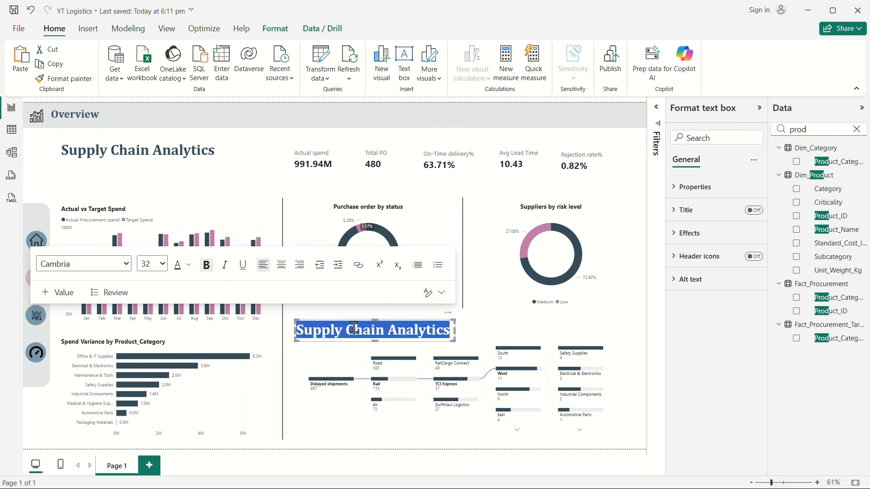
type("Delivery D")
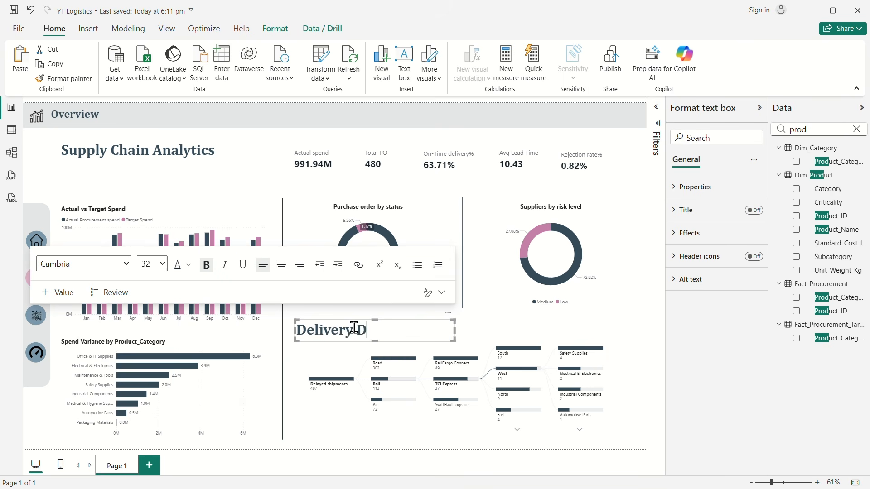
type("elay")
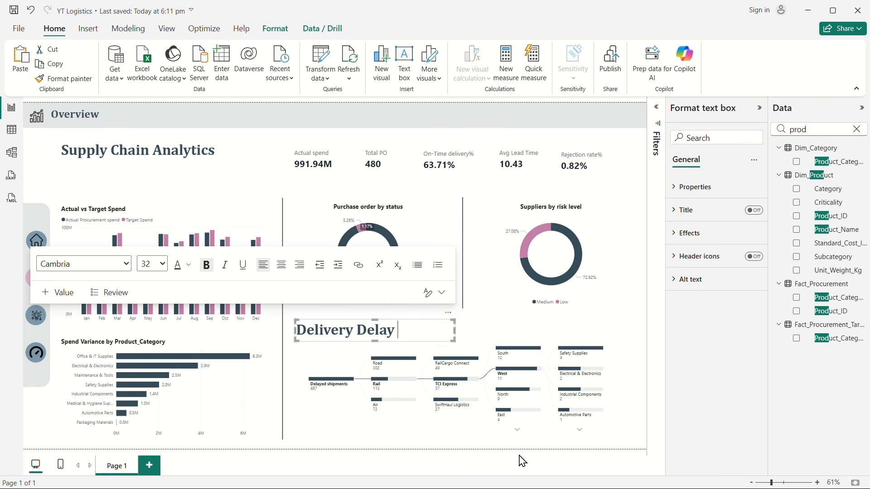
type(" Analysis")
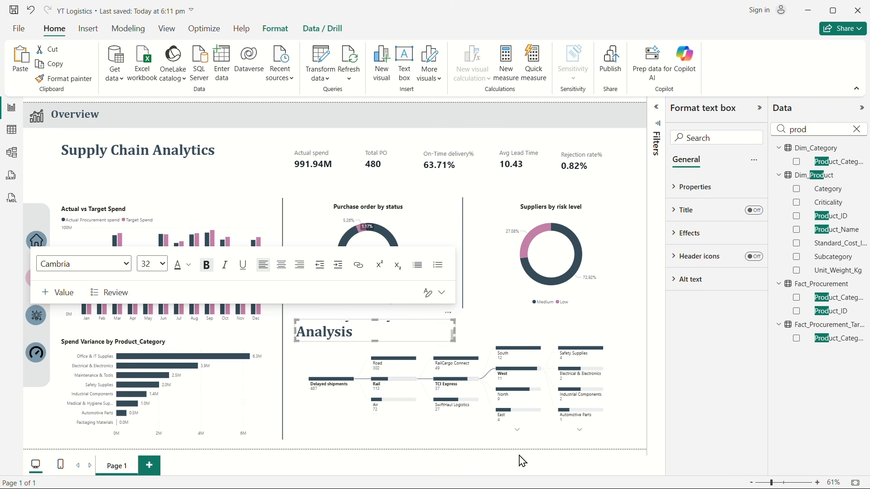
key("ctrl+a")
left_click(167, 267)
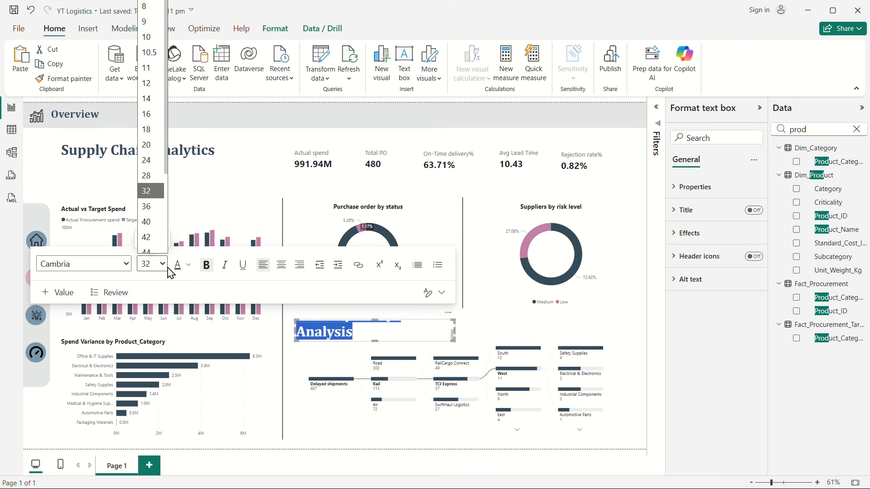
left_click(147, 99)
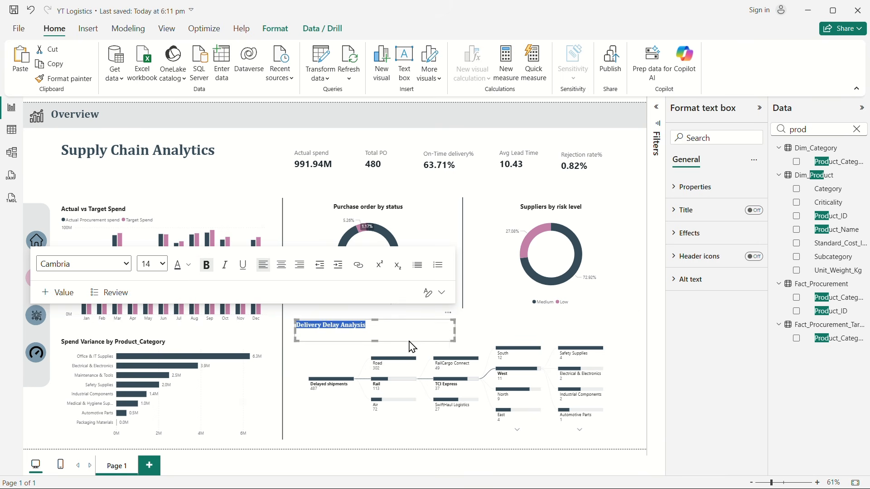
Step: Shrink the Delivery Delay Analysis text box to fit its text, centre it above the decomposition tree and nudge it slightly down
left_click_drag(454, 340, 480, 337)
left_click(255, 150)
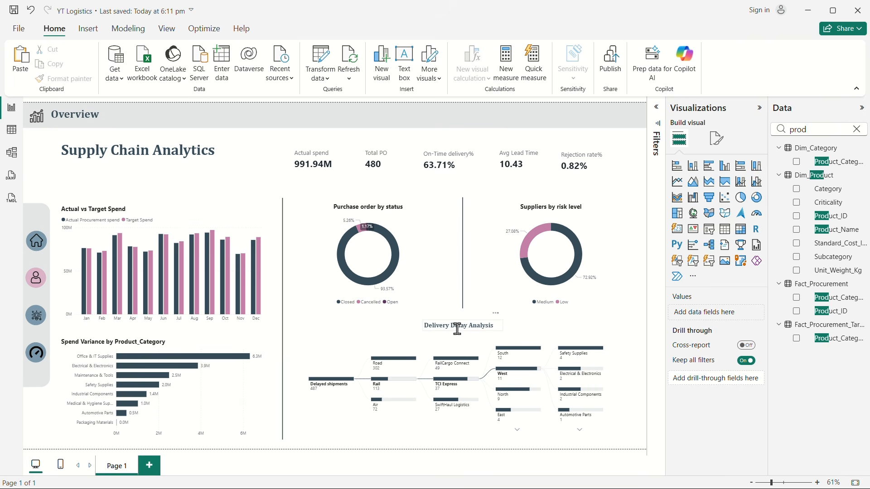
left_click(482, 335)
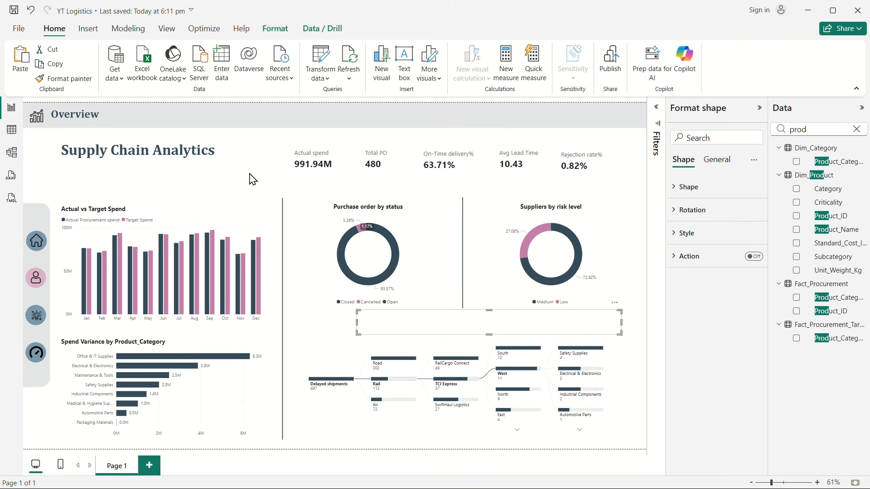
left_click(253, 179)
left_click(481, 337)
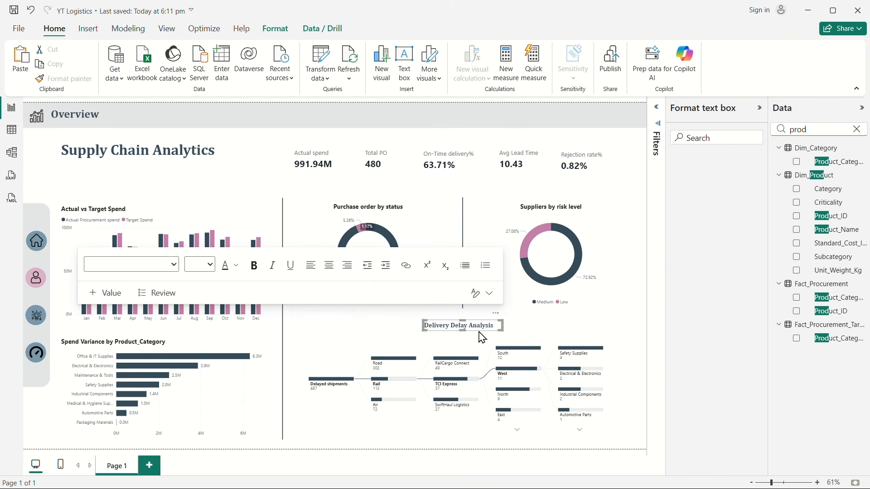
key("Down")
key("Down")
key("Down")
key("Down")
key("Down")
key("Down")
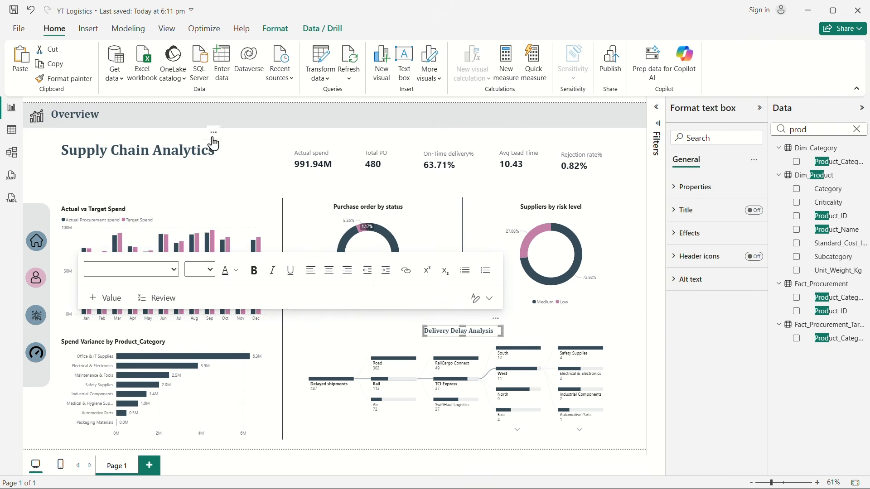
left_click(238, 140)
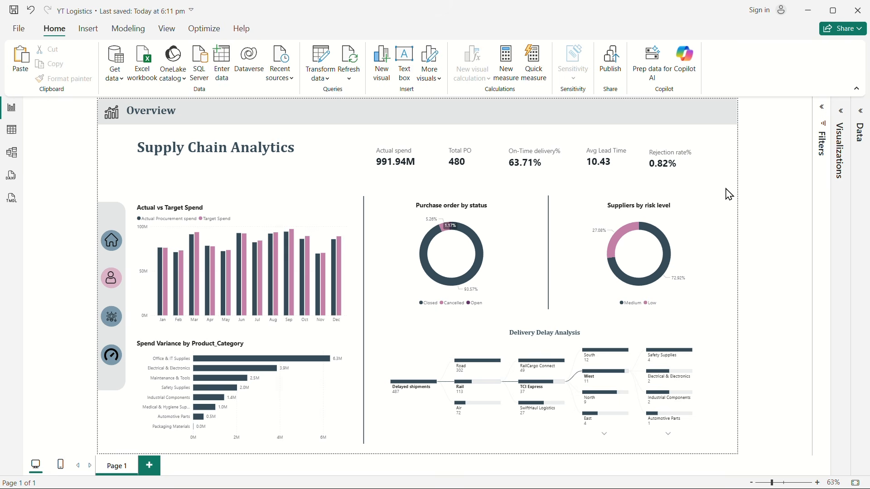
Step: Select all five KPI cards together and nudge them slightly up
left_click_drag(727, 190, 346, 136)
left_click(740, 202)
left_click_drag(334, 127, 752, 199)
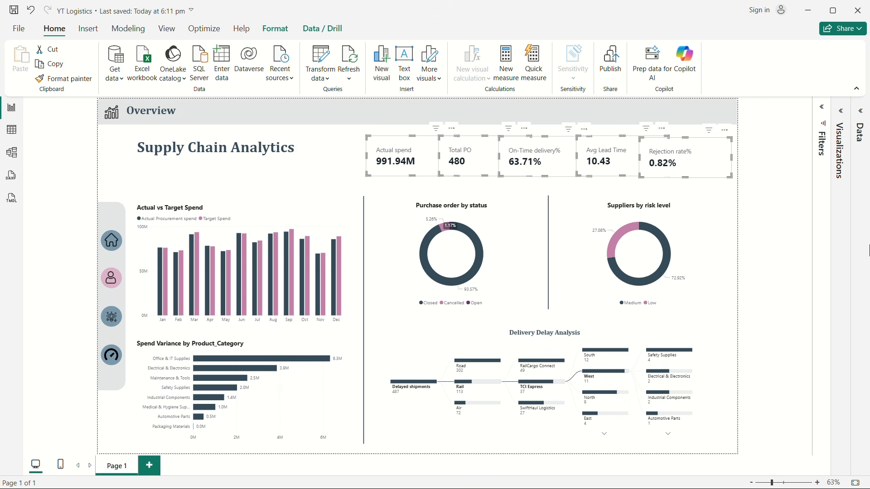
key("Up")
key("Up")
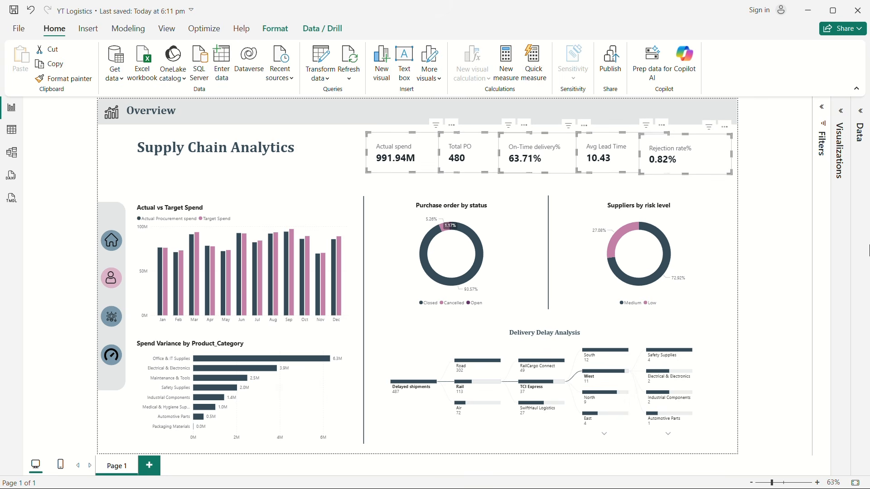
Step: Distribute the five selected KPI cards horizontally, align them to their middle and deselect them
left_click(278, 29)
left_click(250, 79)
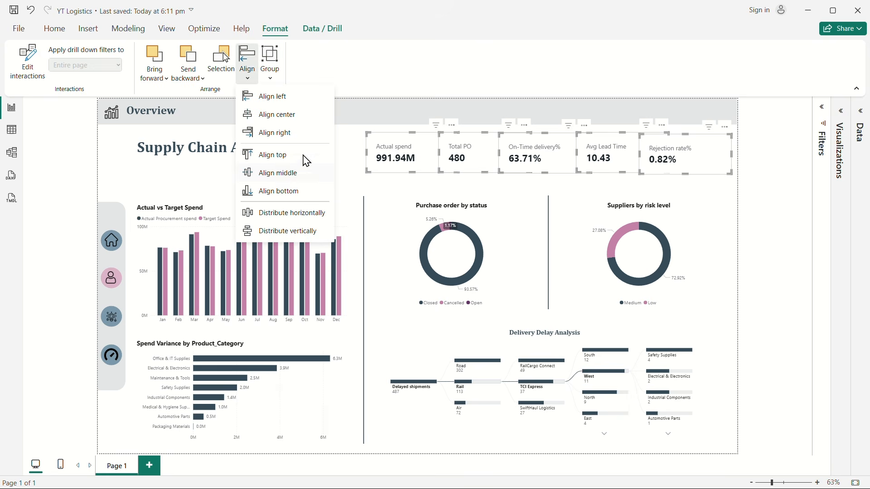
left_click(300, 221)
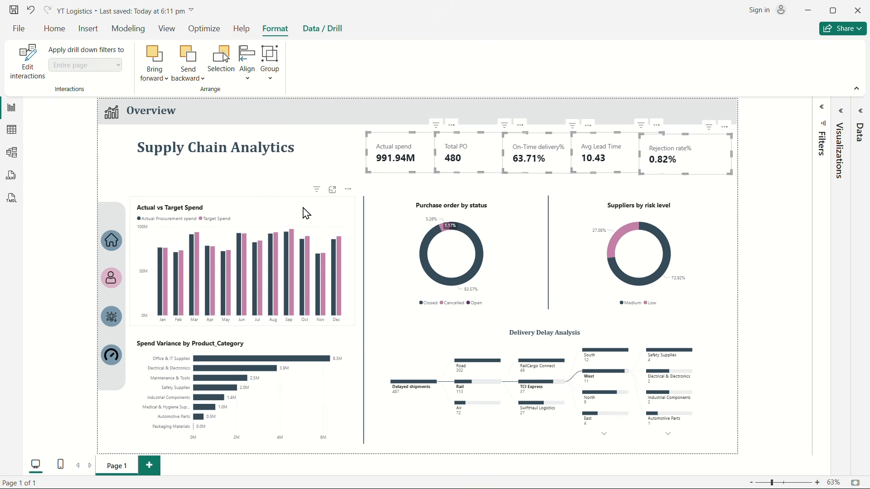
left_click(246, 84)
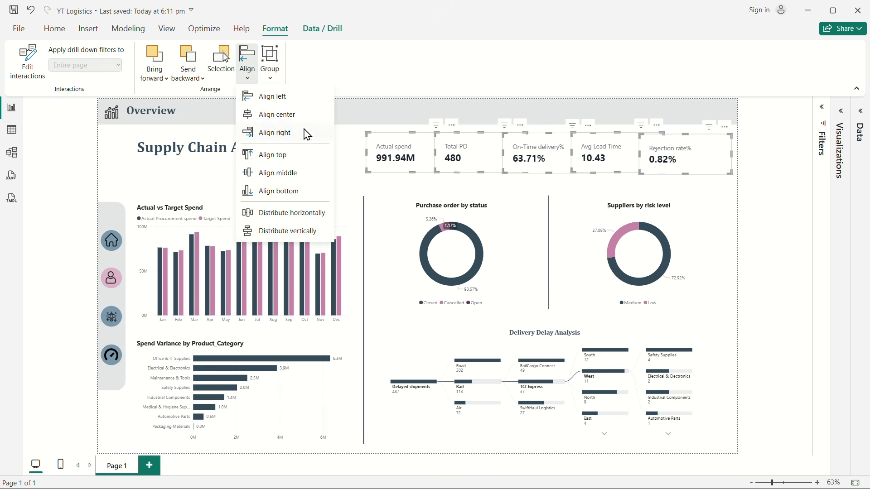
left_click(278, 177)
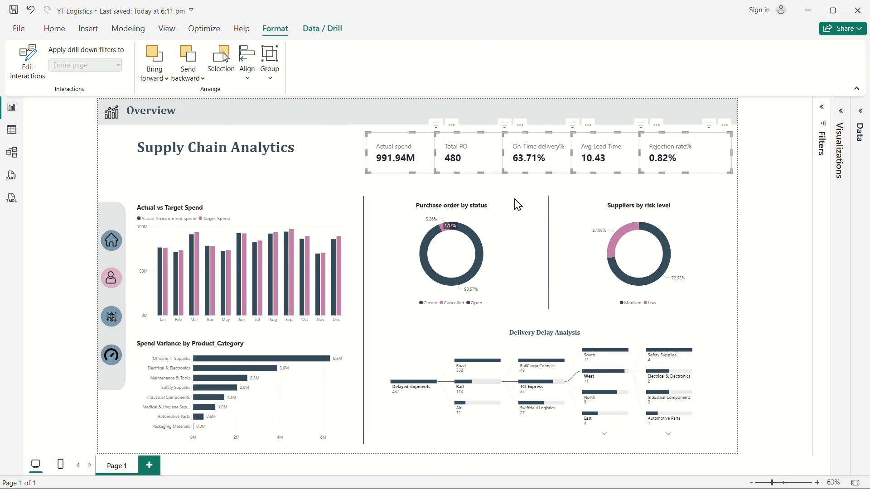
left_click(733, 204)
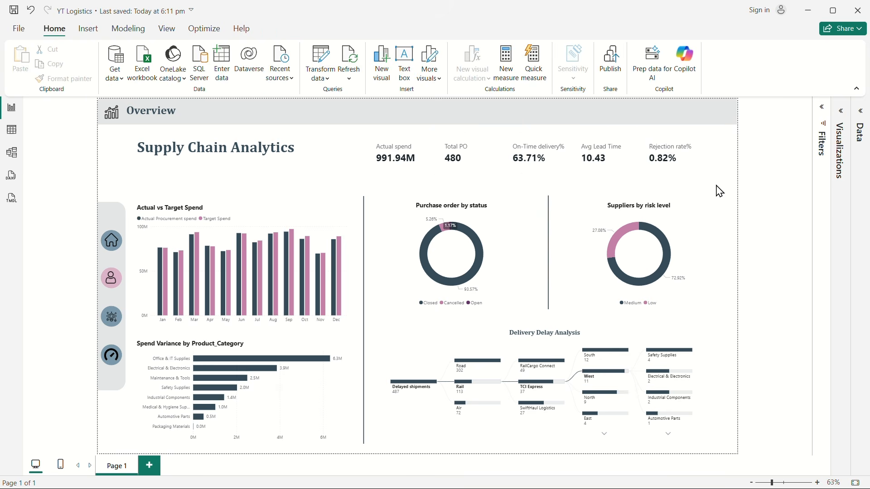
Step: Reselect the row of KPI cards and move it a little closer to the header bar
left_click_drag(719, 191, 741, 199)
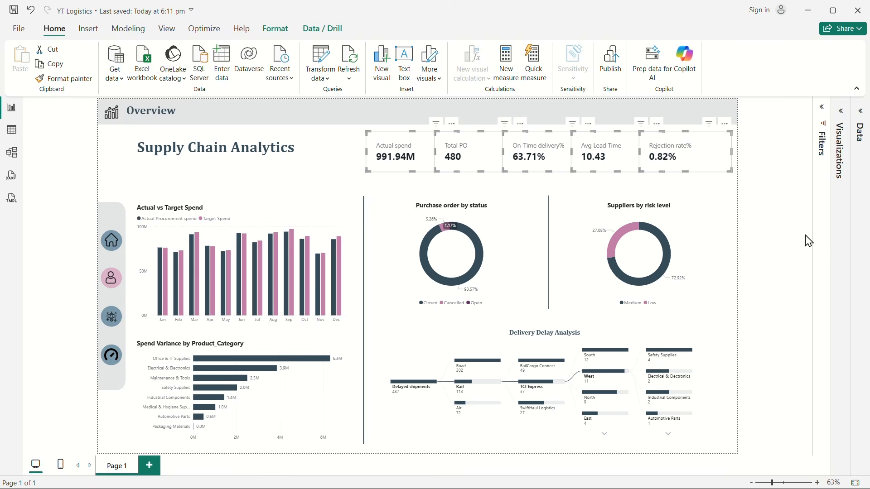
key("Up")
key("Up")
key("Up")
key("Up")
key("Up")
key("Up")
key("Up")
key("Up")
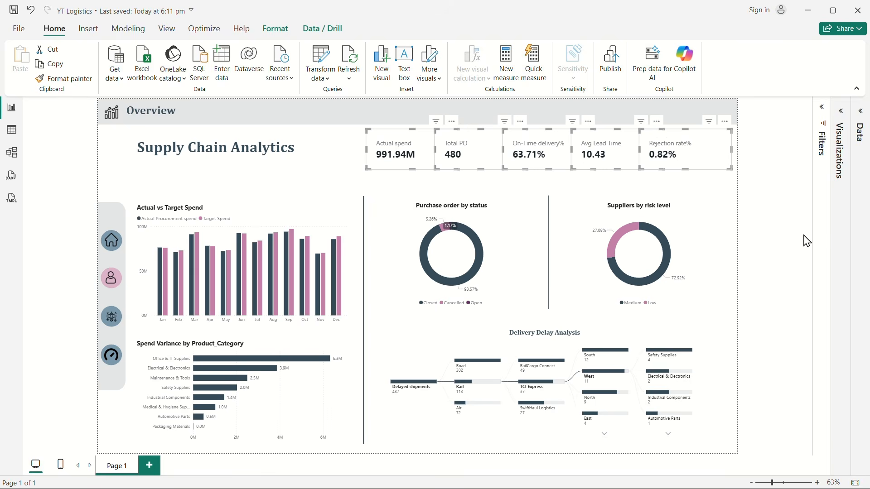
Step: Set the callout value font size of the selected KPI cards to 18 and deselect them
left_click(843, 119)
left_click(802, 140)
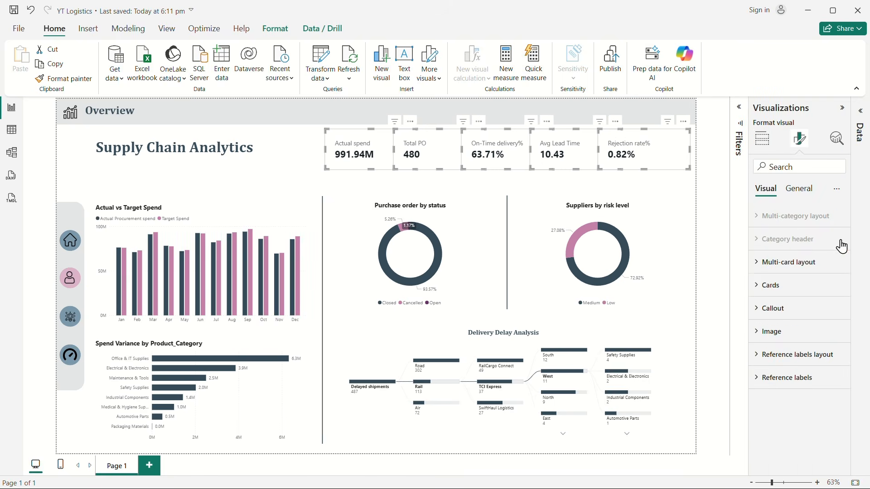
left_click(760, 308)
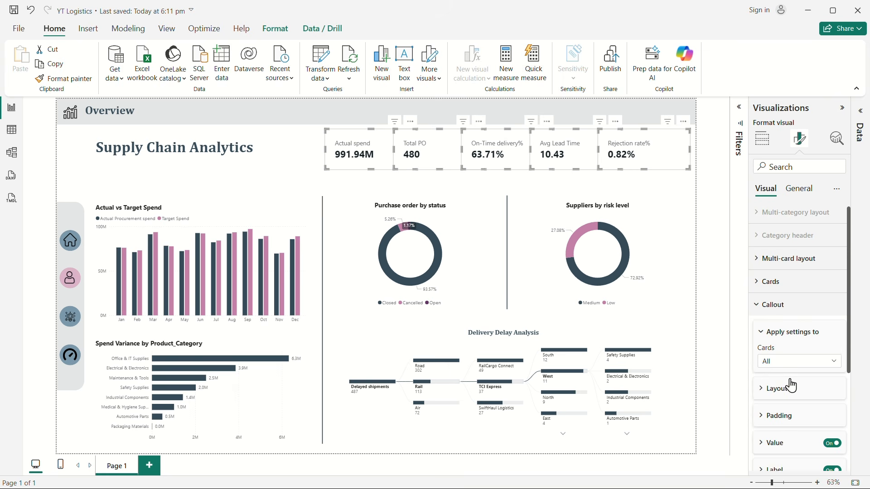
scroll(791, 385, "down", 3)
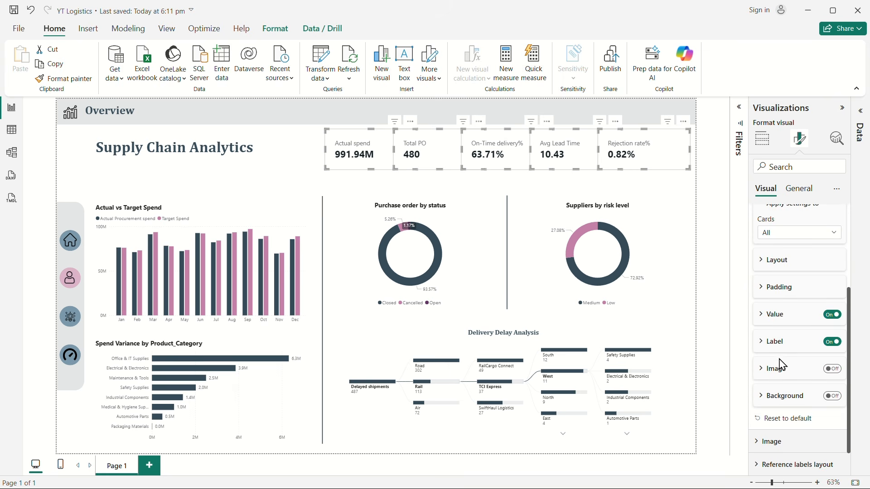
left_click(763, 314)
left_click(837, 348)
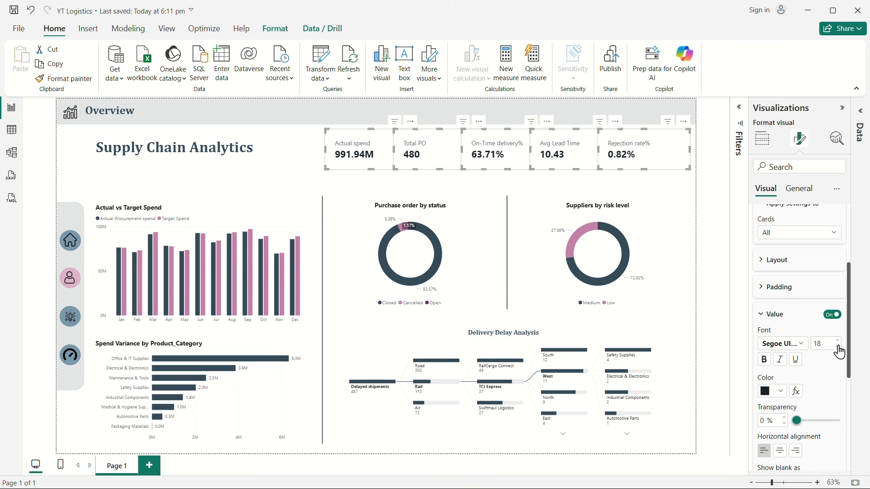
left_click(843, 109)
left_click(307, 142)
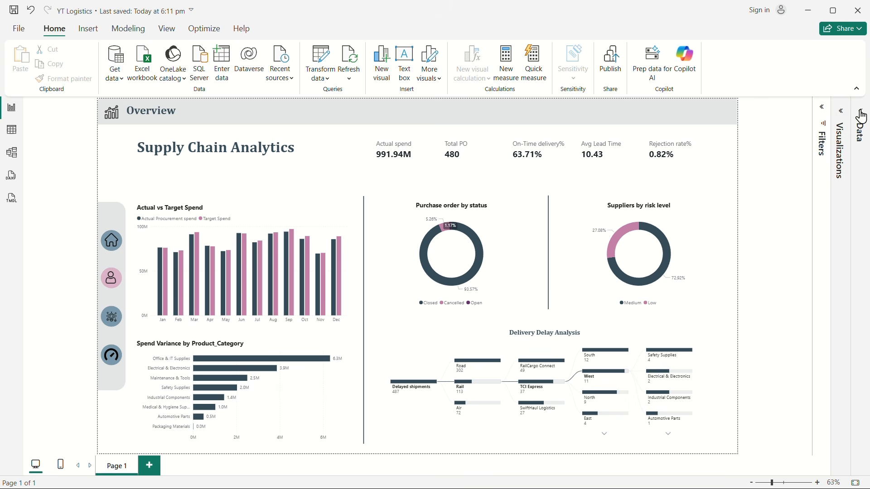
Step: Collapse the Kpis and Charts folders of the 1st page measures table and start a new measure in that table
left_click(848, 119)
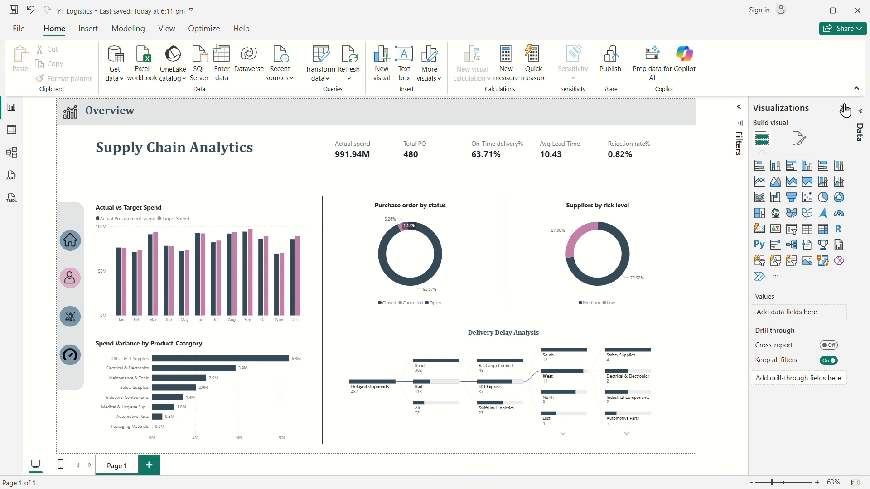
left_click(843, 108)
left_click(861, 122)
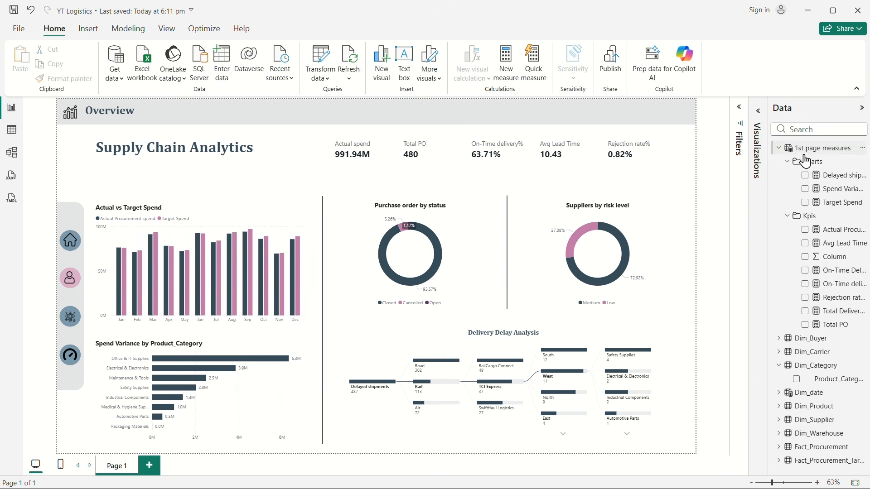
left_click(788, 216)
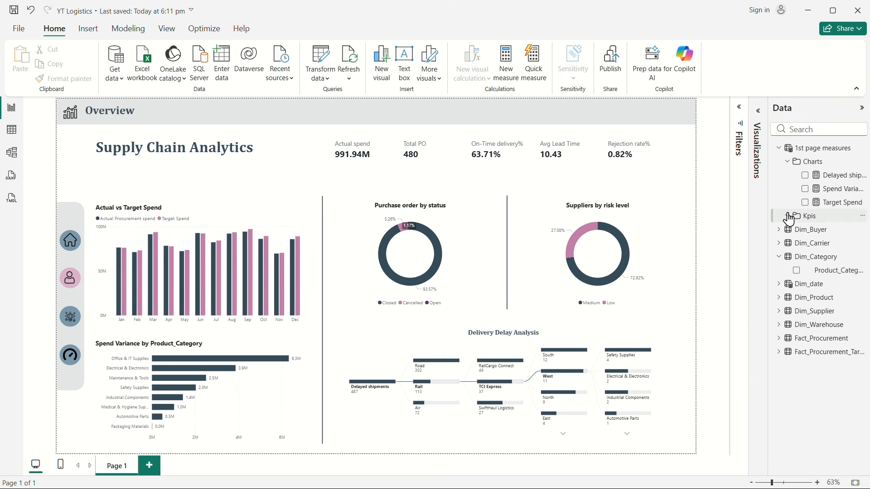
left_click(788, 162)
right_click(817, 157)
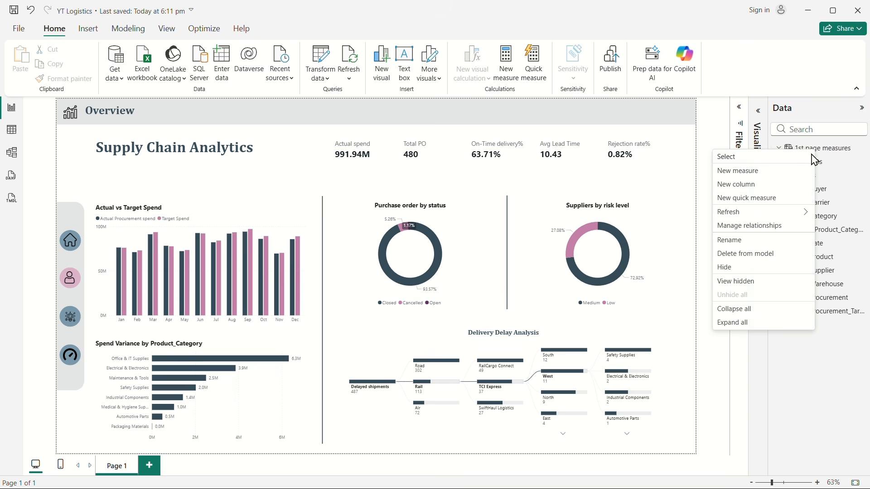
left_click(738, 170)
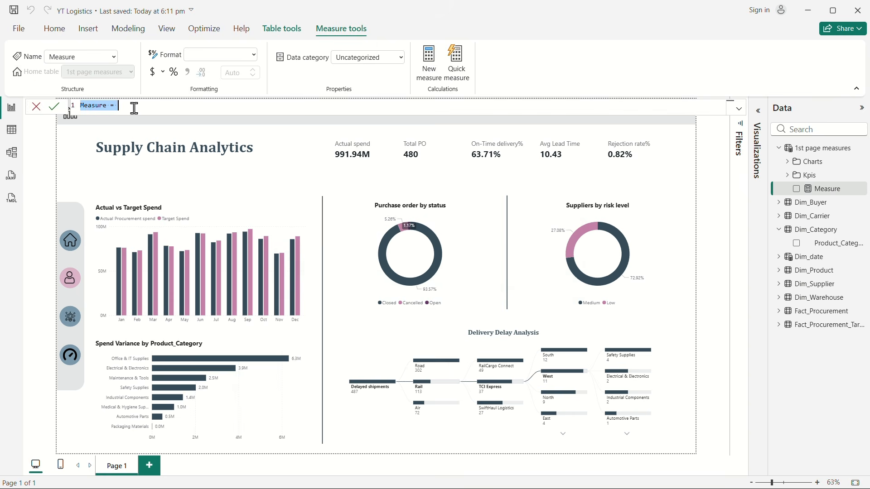
Step: Name the new measure "Total spend Mom%" and begin its formula on a new line
type("Total ")
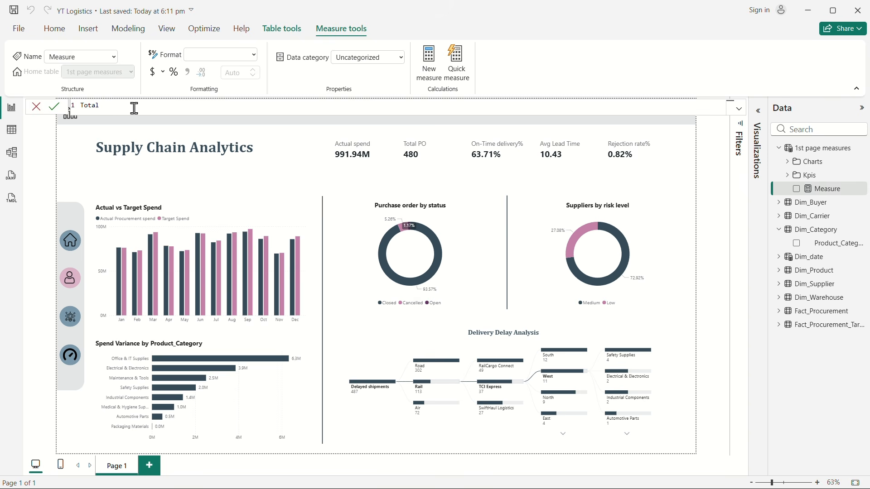
type("po Mom%")
double_click(111, 106)
key("BackSpace")
type("spend")
left_click(194, 105)
type("=")
key("shift+Return")
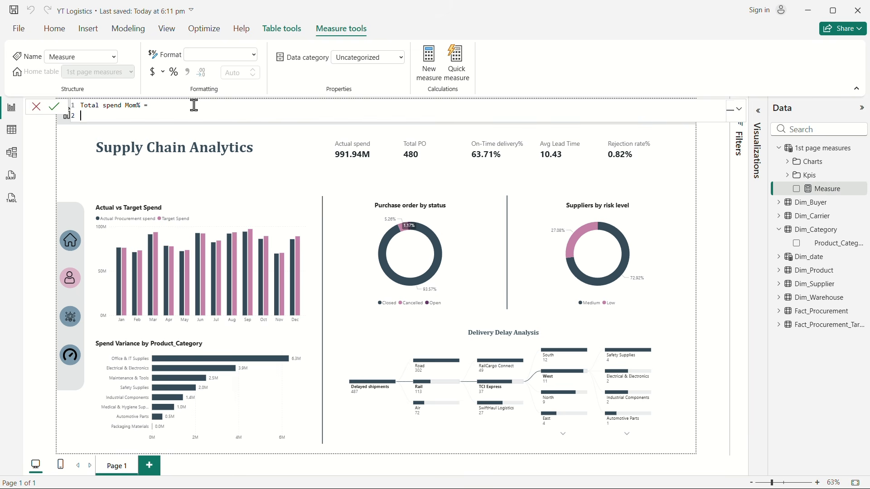
Step: Declare the variable Currentvalue in the measure formula and assign it the [Actual Procurement spend] measure
type("VAR Currentvalue =")
key("shift+Return")
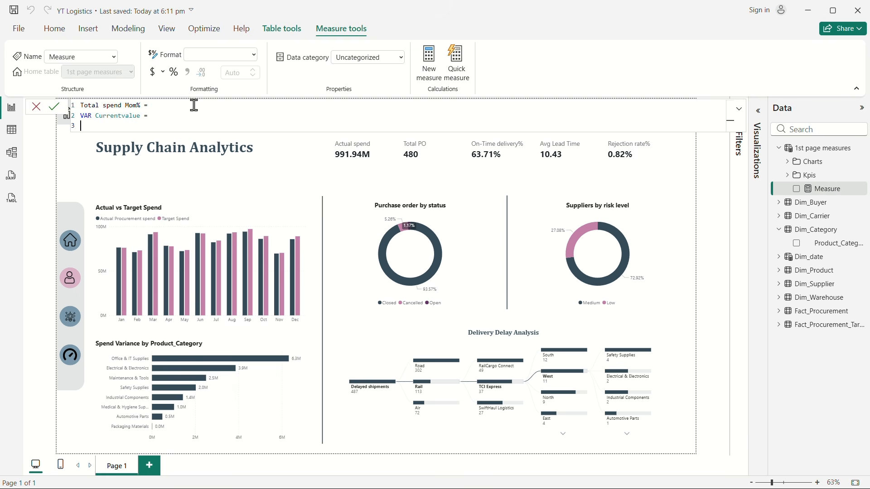
type("actu")
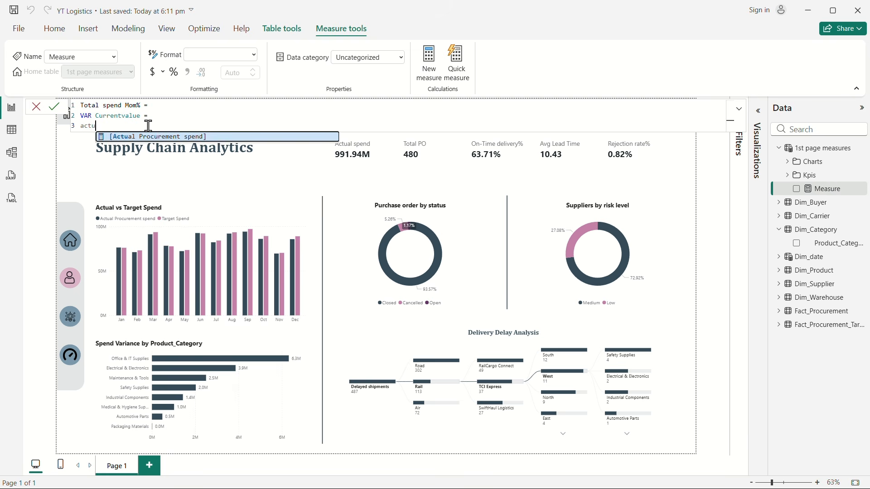
left_click(181, 138)
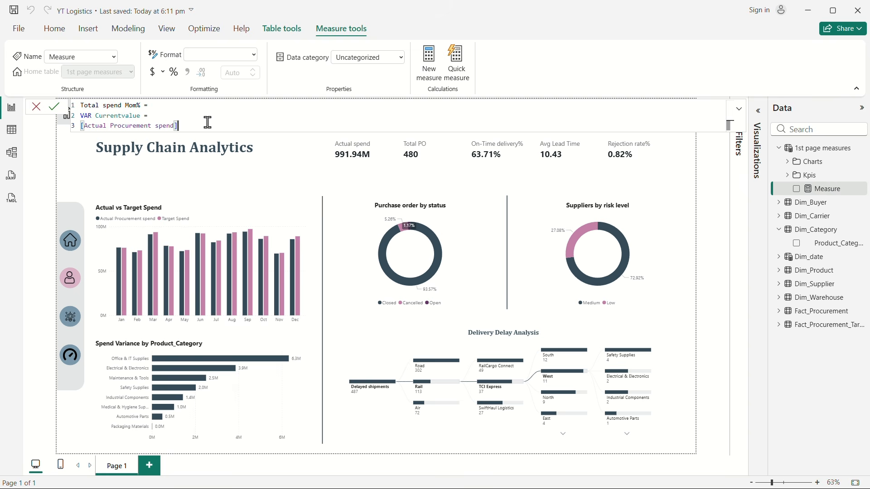
Step: Declare a second variable named Prevmonthvalue in the measure formula, separated from the first variable by a blank line
key("shift+Return")
key("shift+Return")
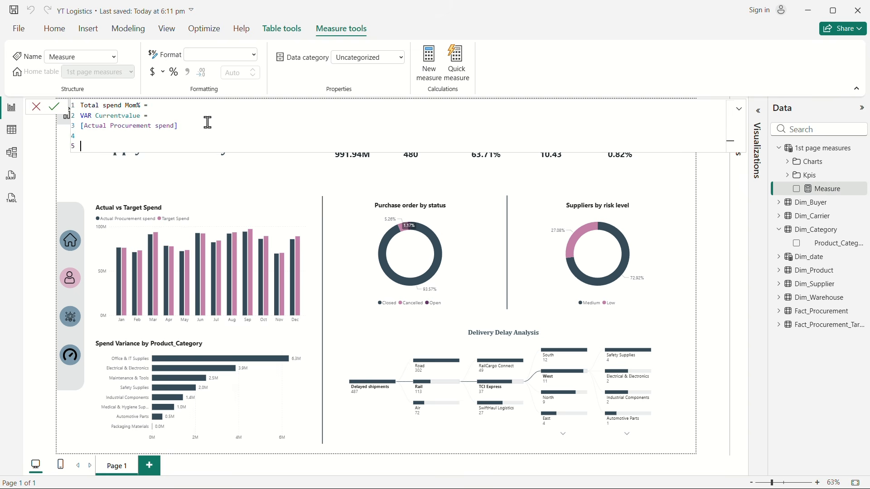
type("VAR Prevrmonthvalue=")
key("shift+Return")
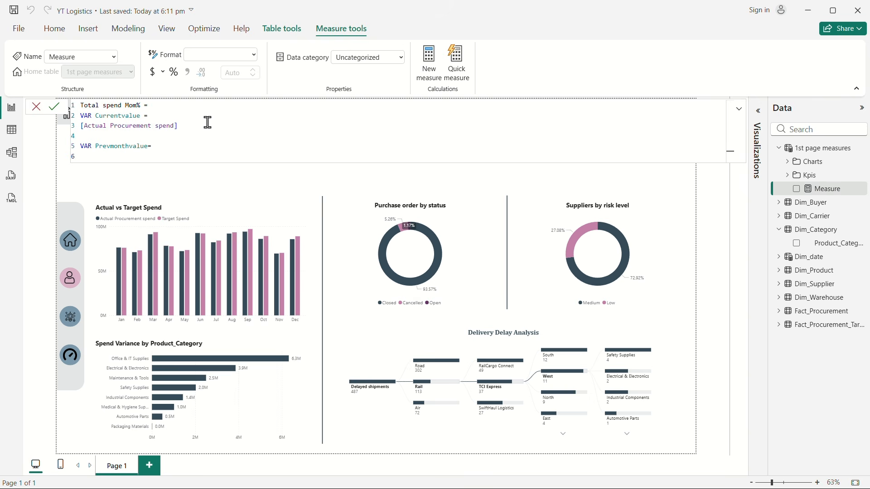
Step: Begin the Prevmonthvalue expression with CALCULATE, using the [Actual Procurement spend] measure as its first argument
type("cal")
key("Tab")
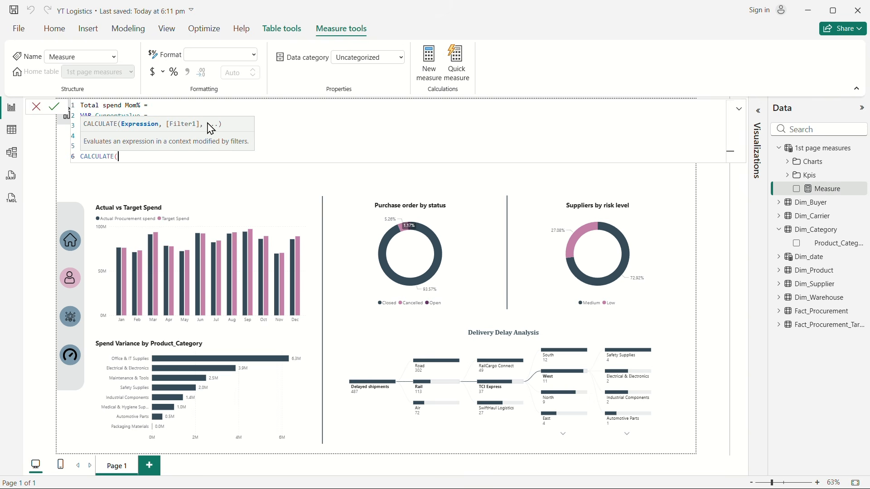
key("shift+Return")
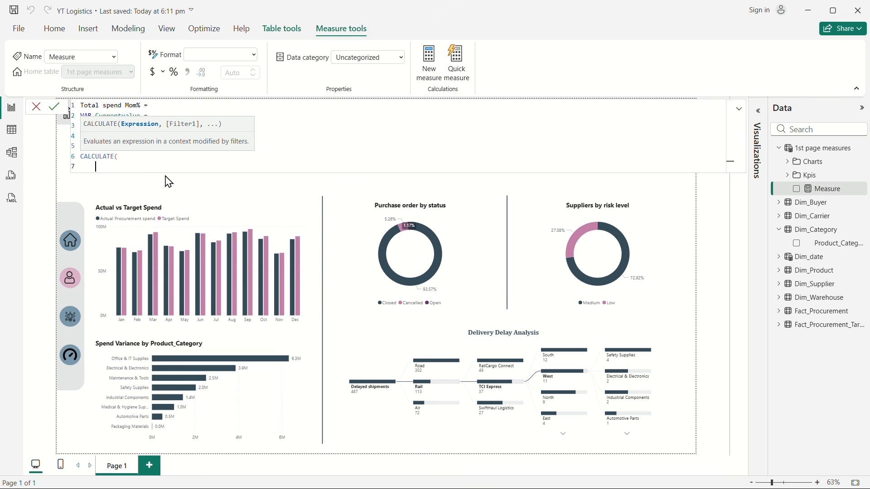
type("act")
key("Tab")
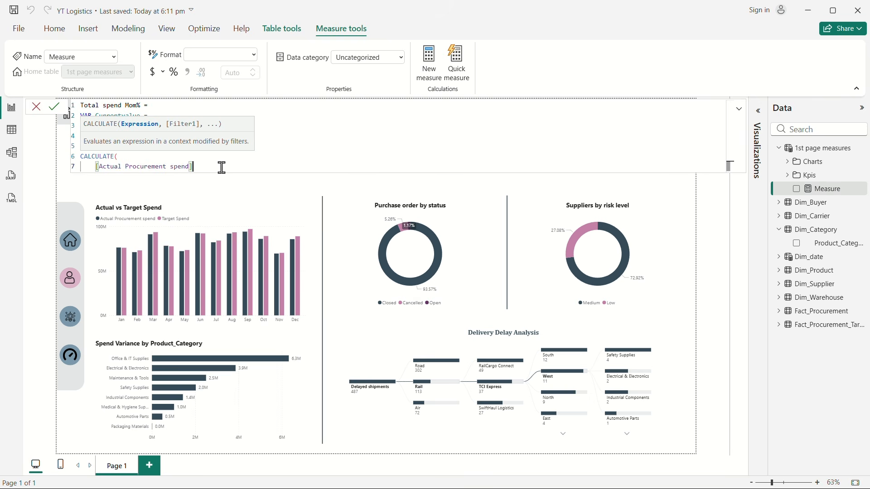
type(",")
key("shift+Return")
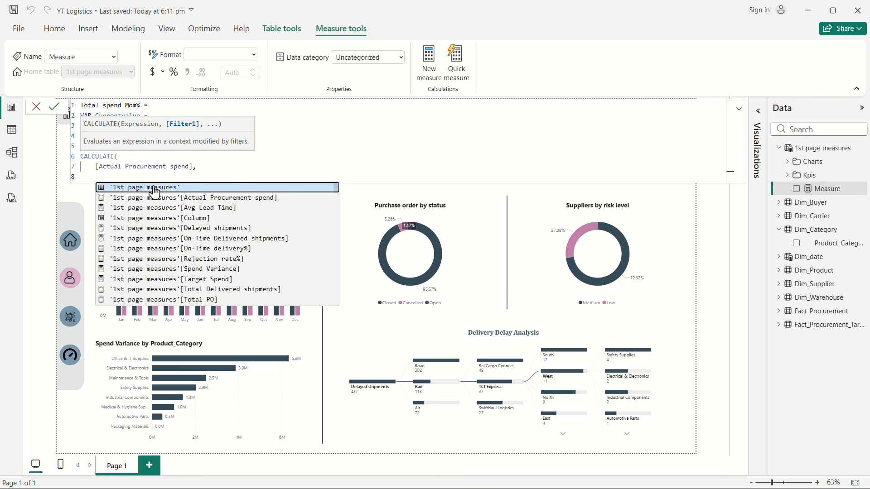
Step: Add a DATEADD filter to the CALCULATE function with Dim_date[Date] as its dates argument
type("date")
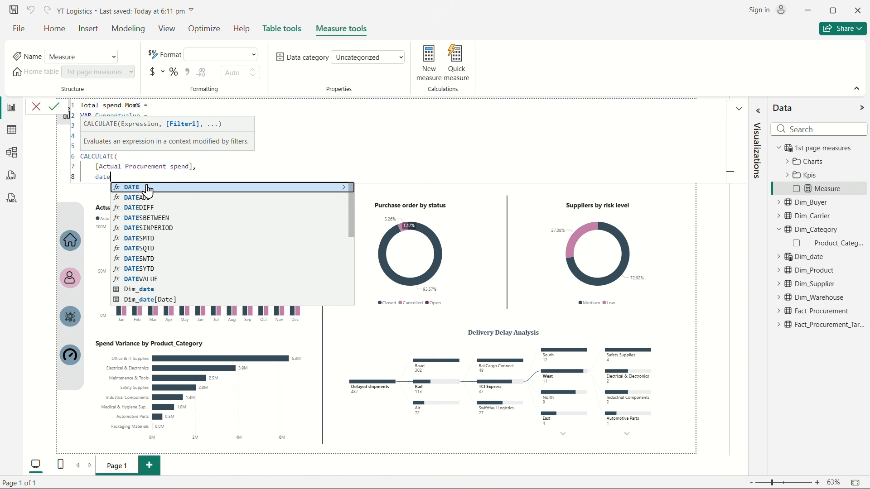
left_click(168, 198)
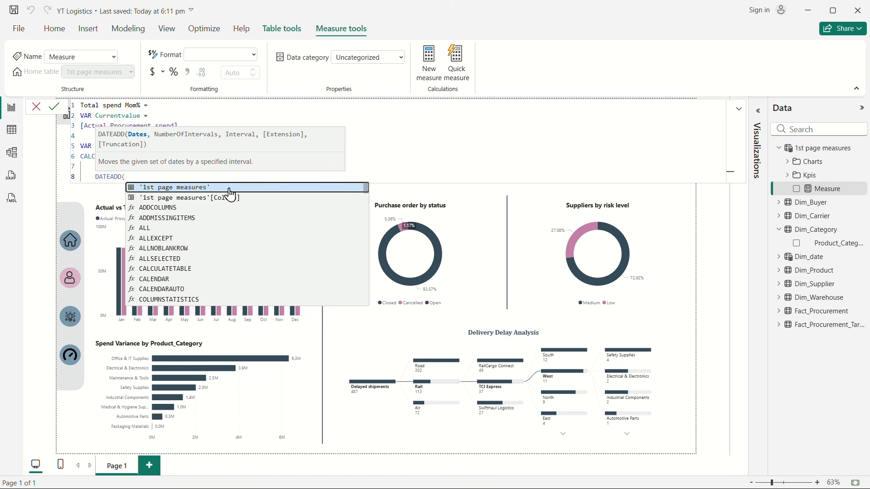
type("dim")
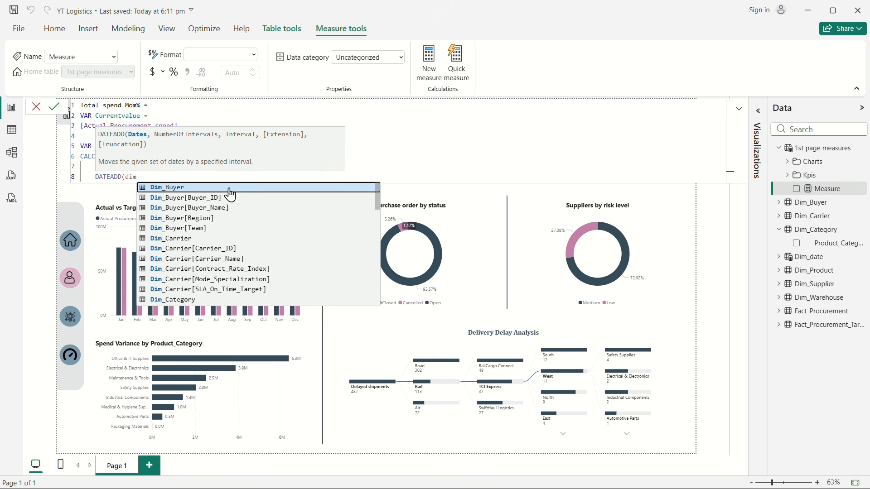
key("BackSpace")
key("BackSpace")
key("BackSpace")
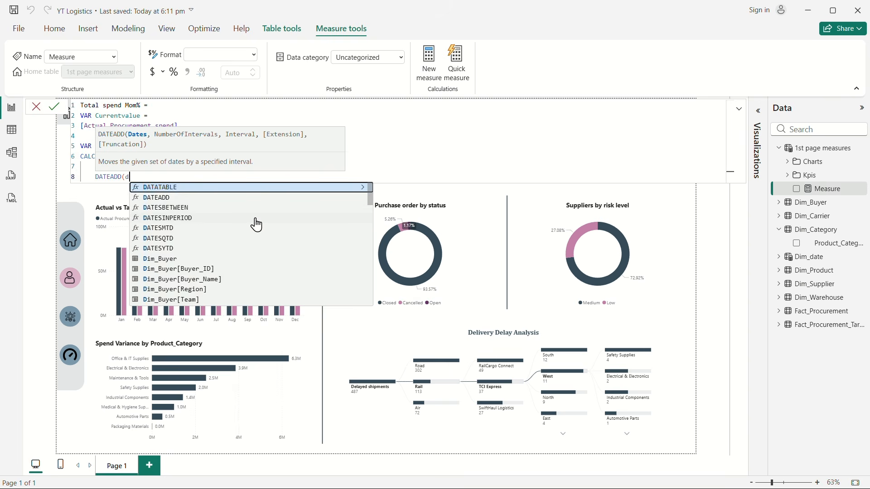
type("date")
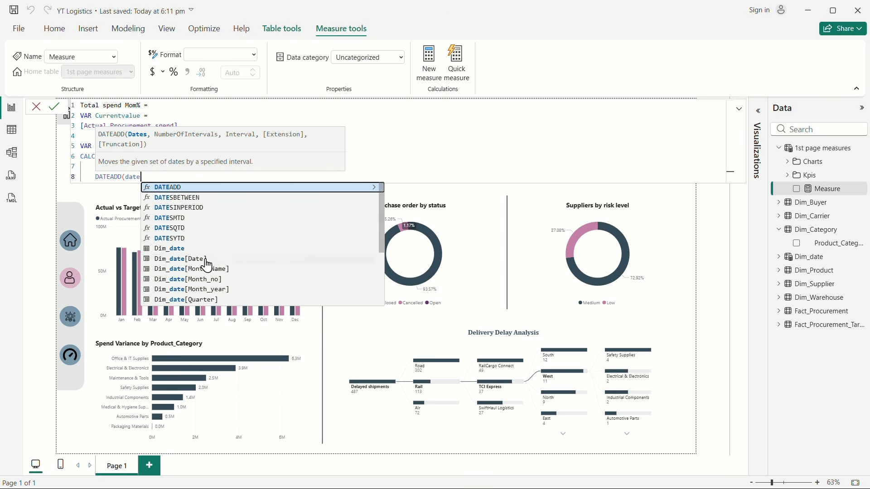
left_click(196, 259)
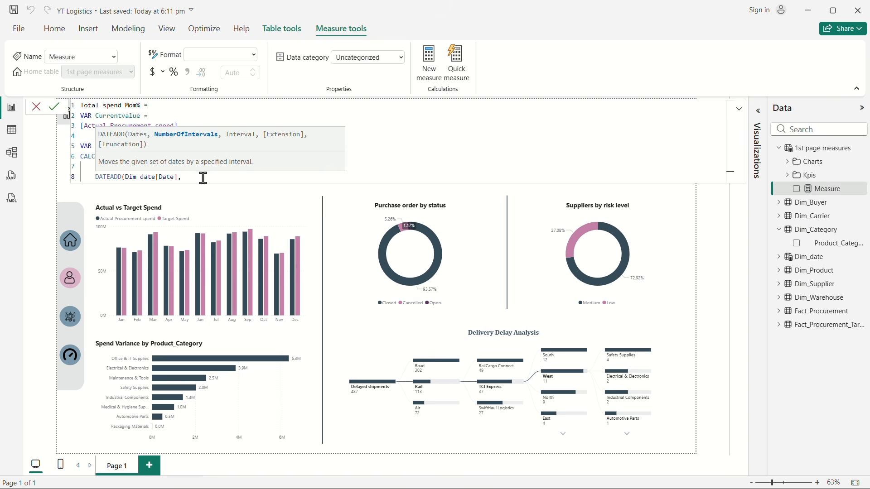
Step: Set the DATEADD shift to -1 MONTH and close both the DATEADD and CALCULATE functions
key("shift+Return")
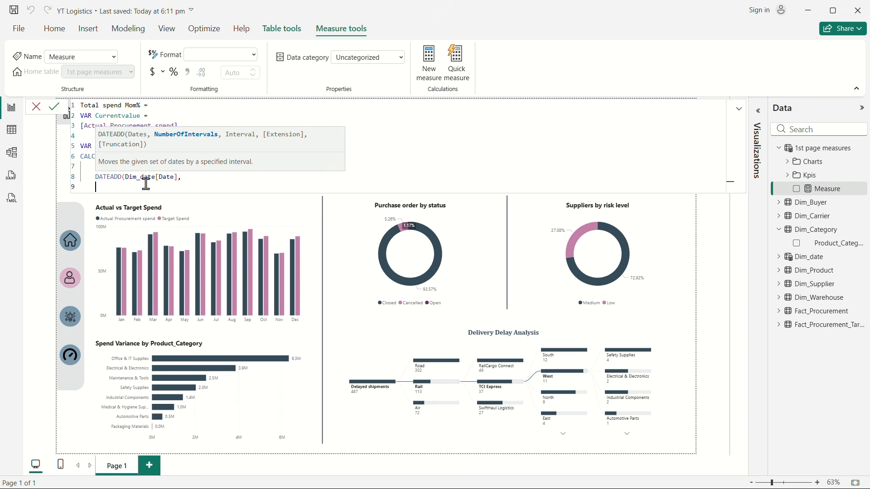
type("-1,")
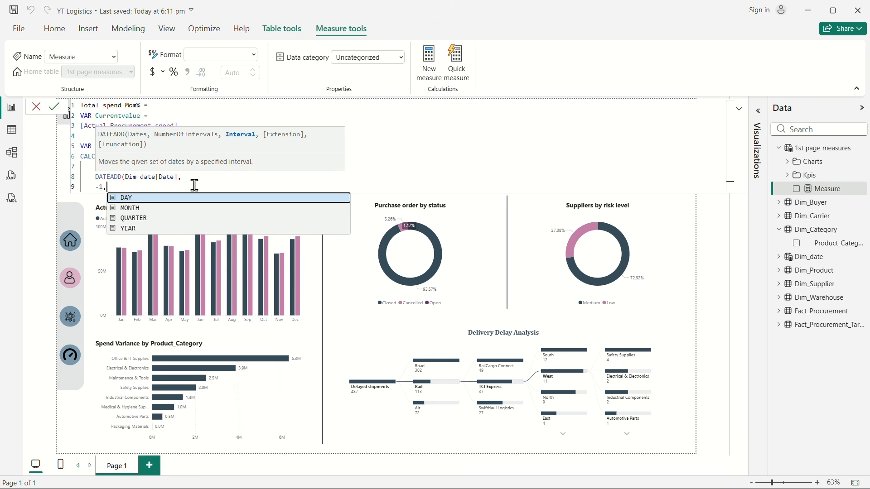
key("shift+Return")
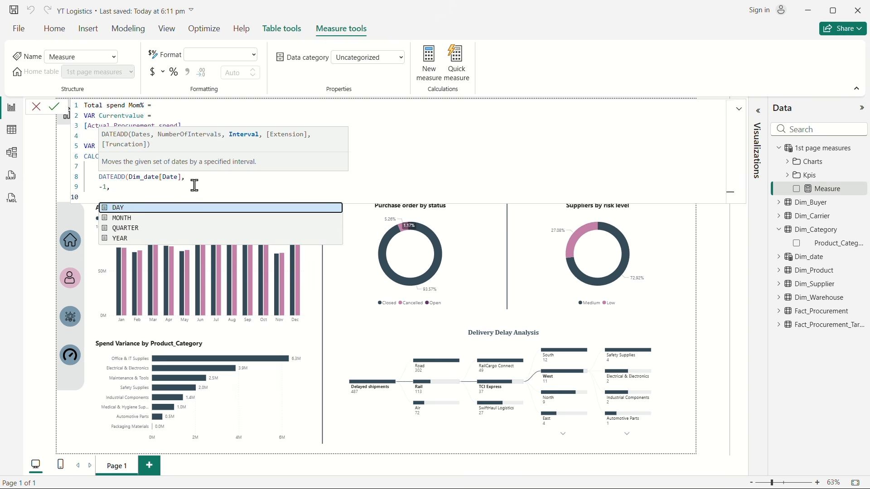
left_click(120, 218)
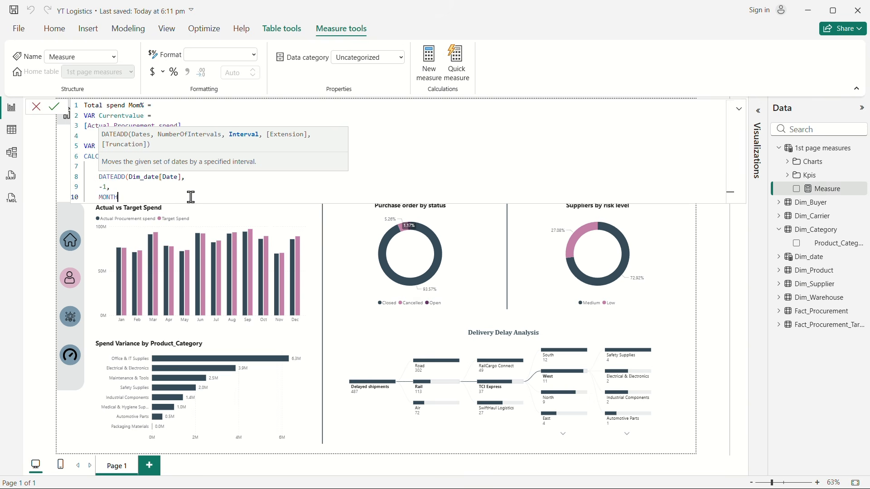
key("shift+Return")
type(")")
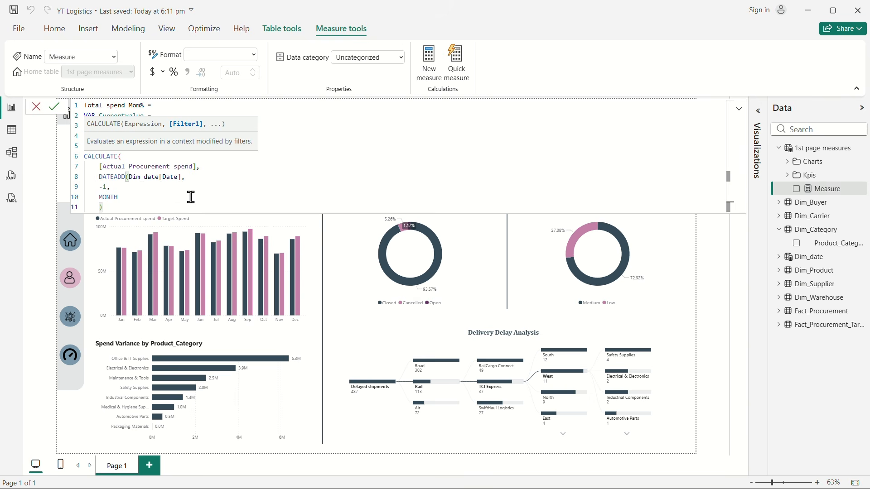
key("shift+Return")
type(")")
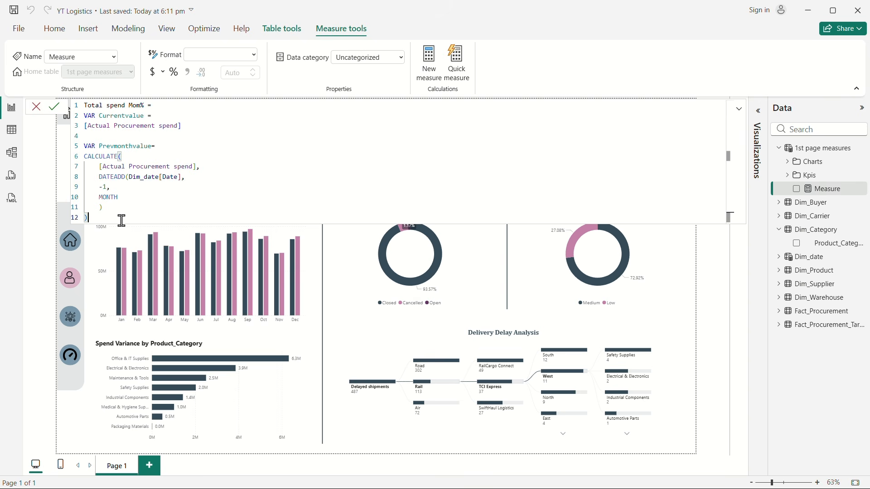
Step: Add a RETURN statement after the variables and start a DIVIDE function beneath it
key("Return")
key("Return")
type("RETURN")
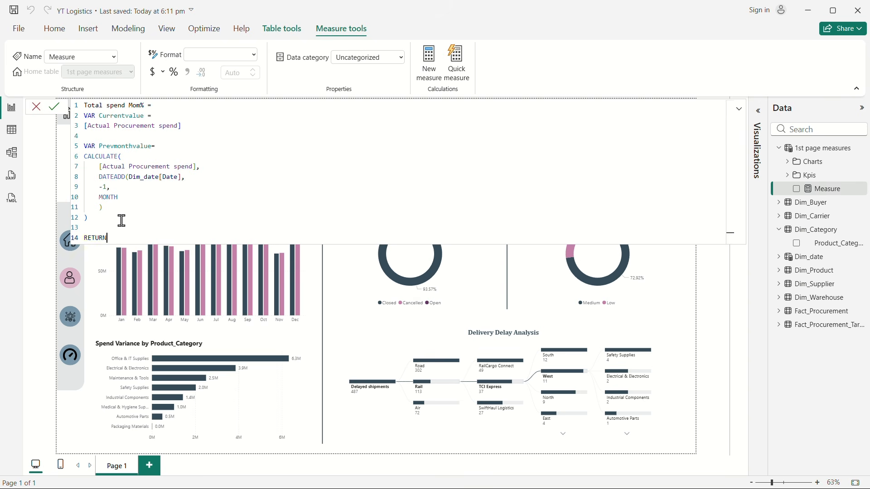
key("Return")
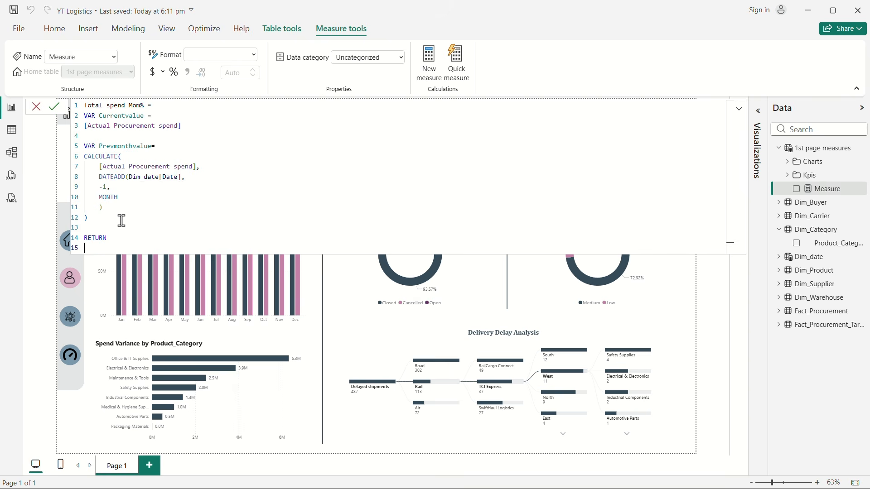
type("divi")
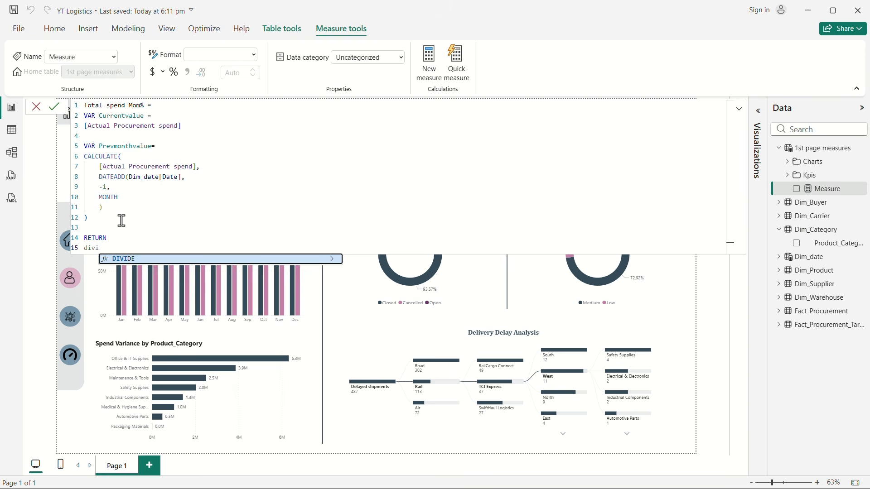
key("Tab")
key("Return")
Step: Enter Currentvalue-Prevmonthvalue as the numerator of the DIVIDE function
type("curr")
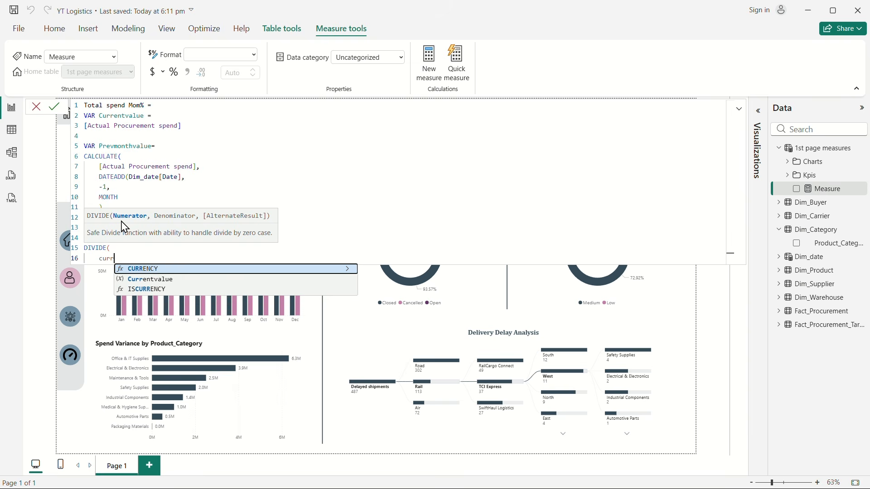
left_click(153, 280)
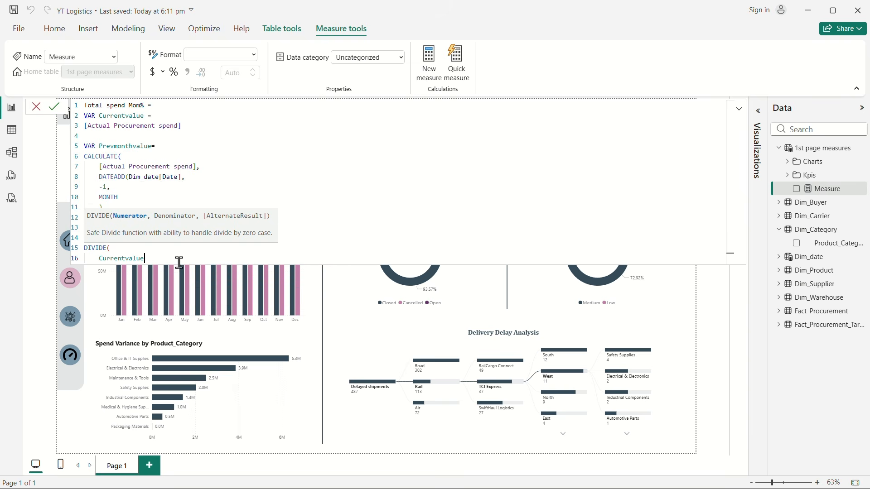
type("-prev")
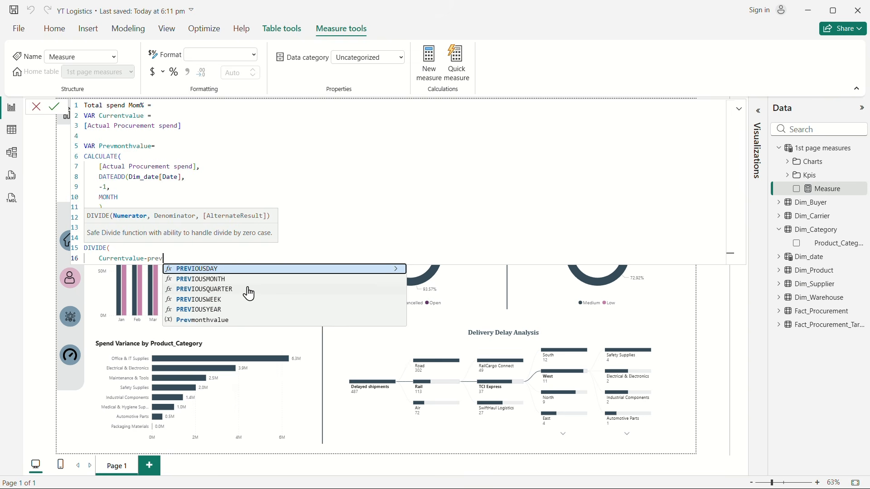
left_click(220, 319)
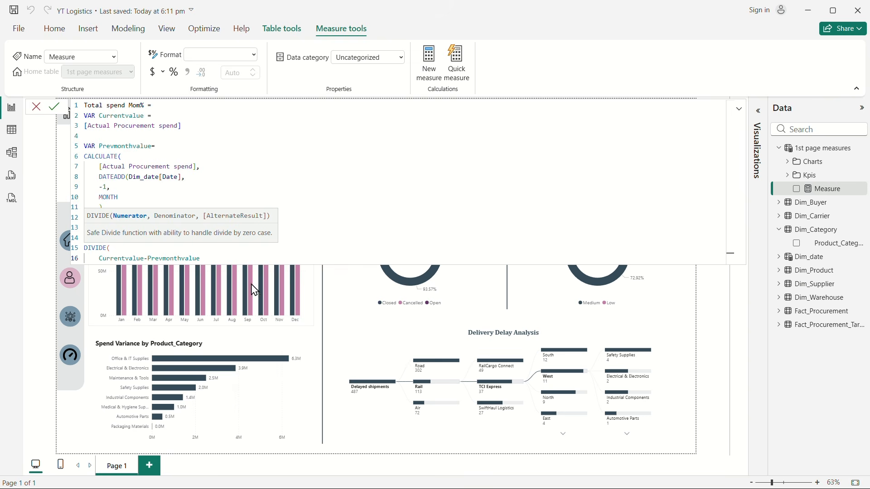
type(",")
key("shift+Return")
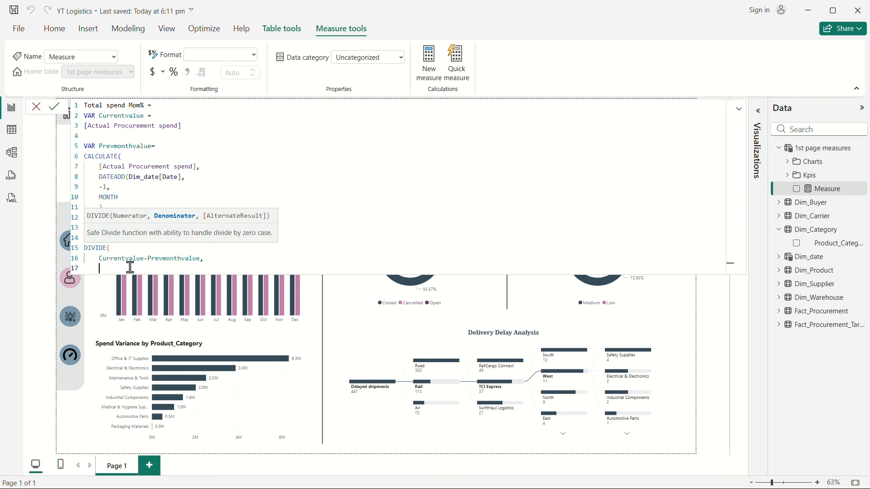
Step: Enter Prevmonthvalue as the DIVIDE denominator, close the function and commit the Total spend Mom% measure
type("prev")
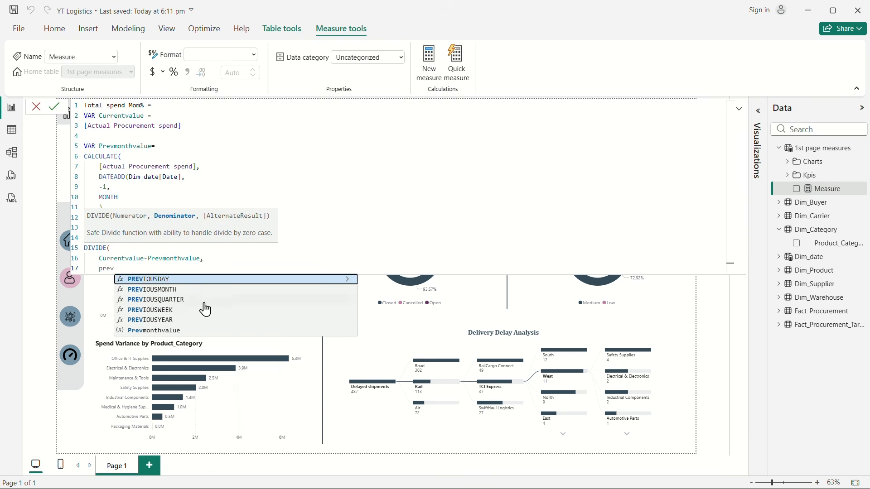
left_click(167, 331)
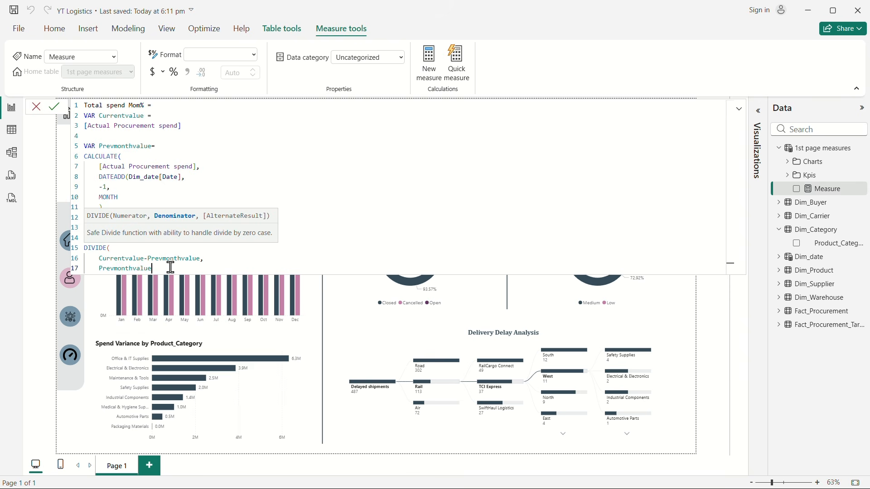
key("Return")
type(")")
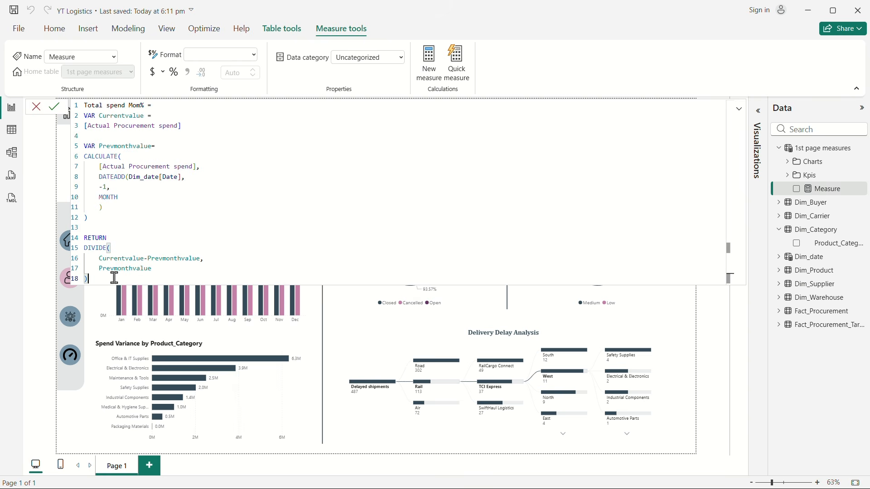
key("Return")
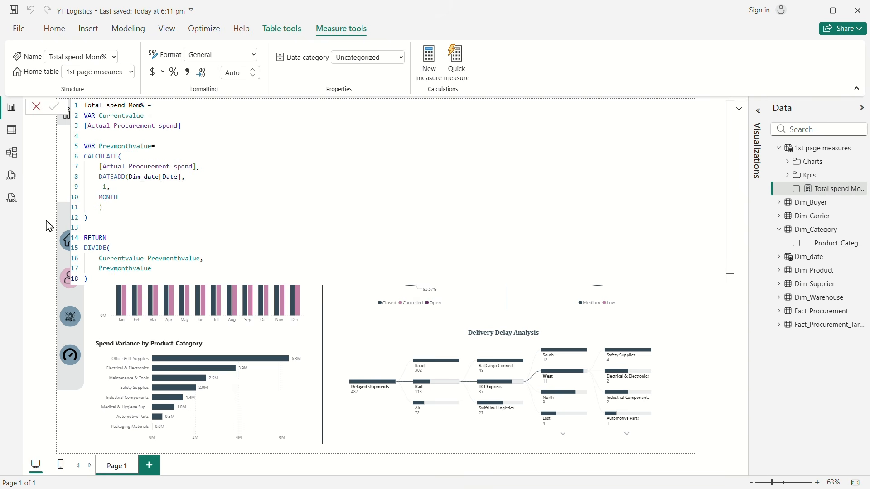
Step: Insert an empty slicer on the Overview page and position it just below the KPI cards
left_click(325, 361)
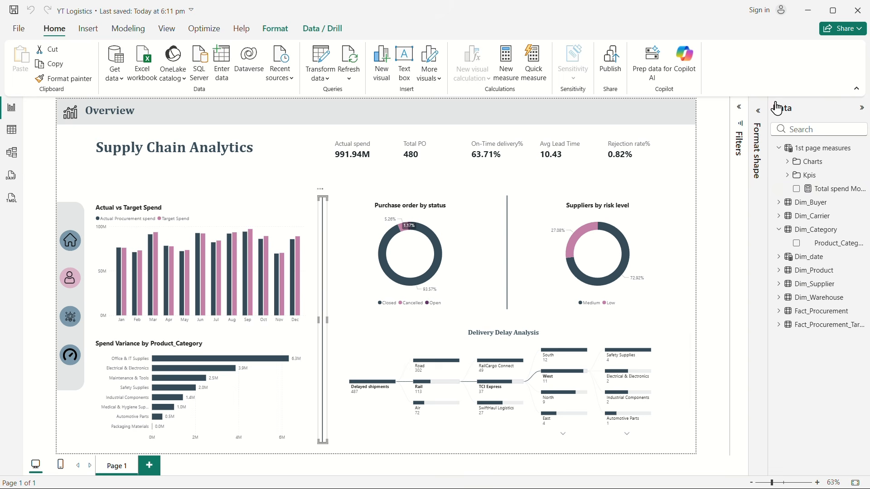
left_click(759, 111)
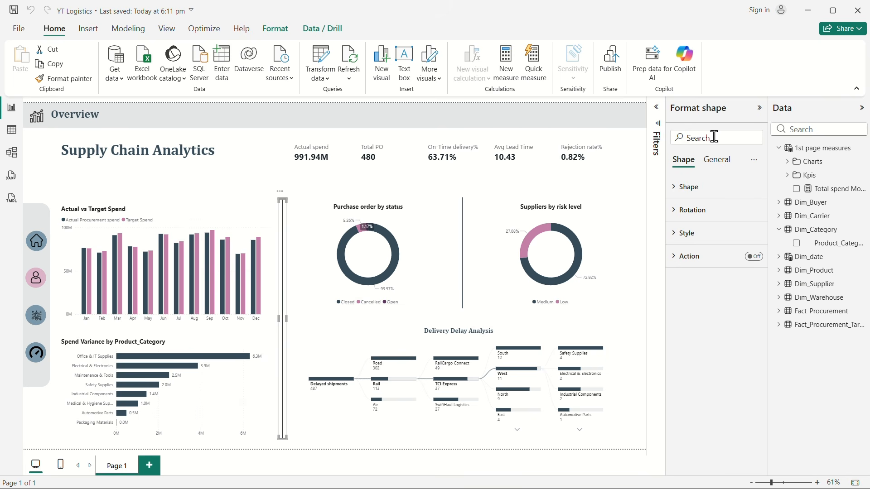
left_click(625, 181)
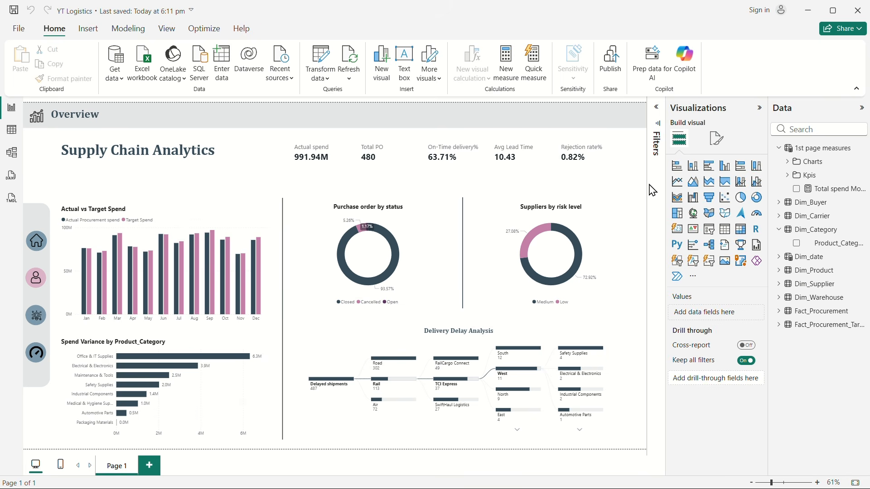
left_click(710, 230)
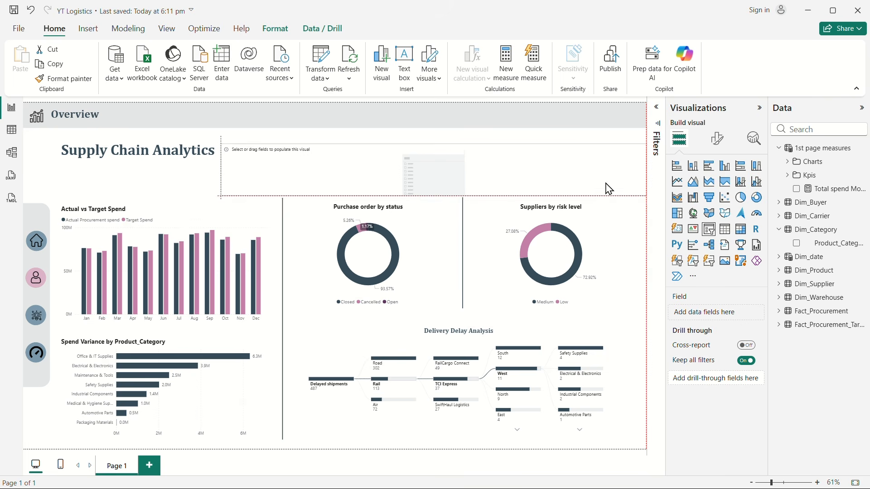
left_click_drag(611, 177, 612, 208)
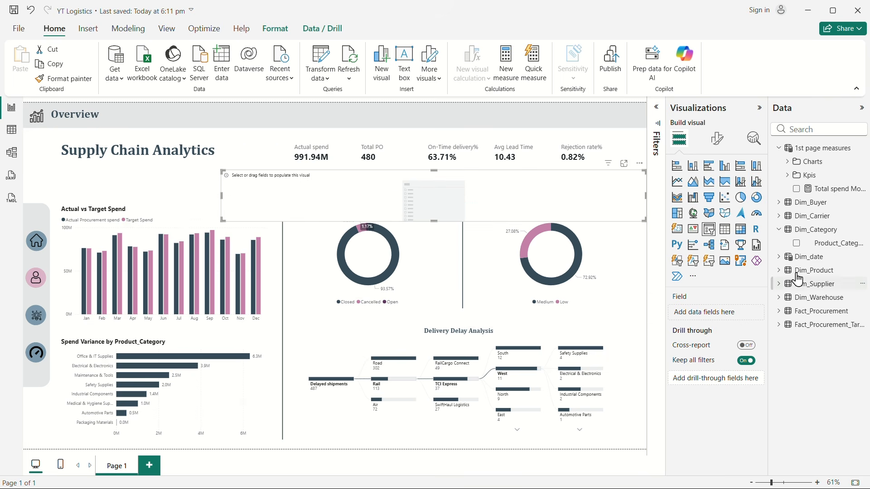
Step: Populate the slicer with Month_Name from Dim_date and set its style to Dropdown
left_click(791, 256)
left_click(807, 291)
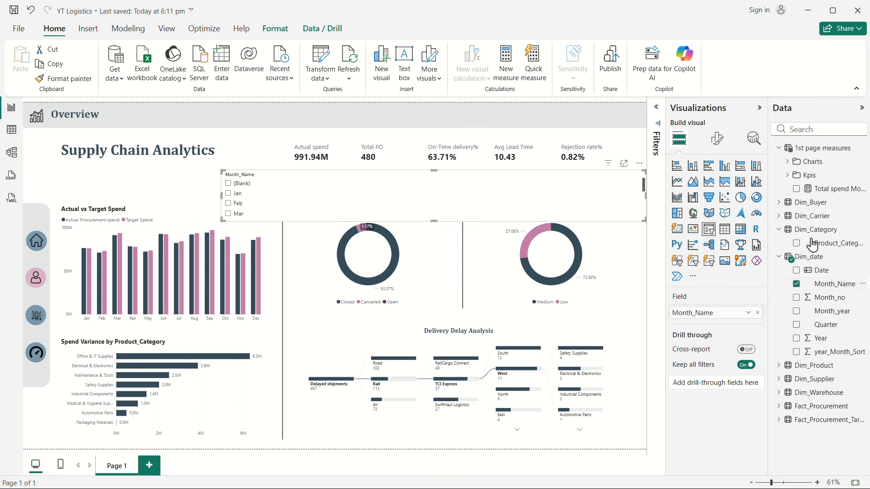
left_click(717, 145)
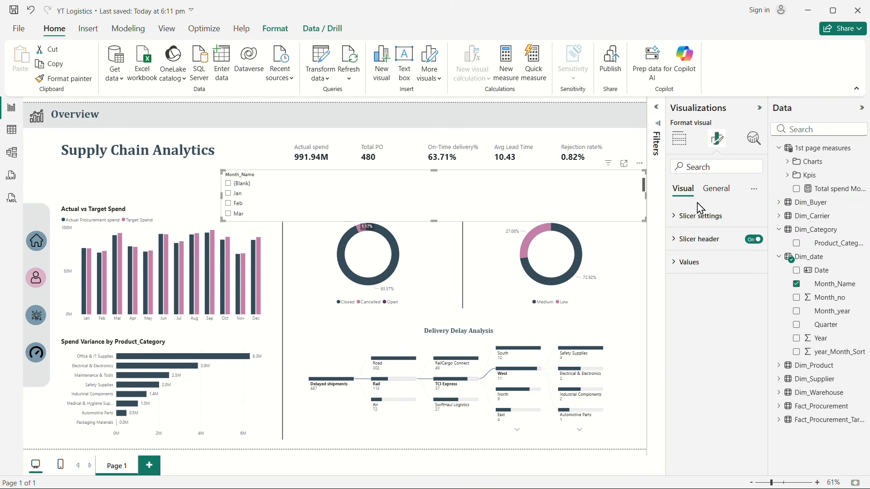
left_click(677, 222)
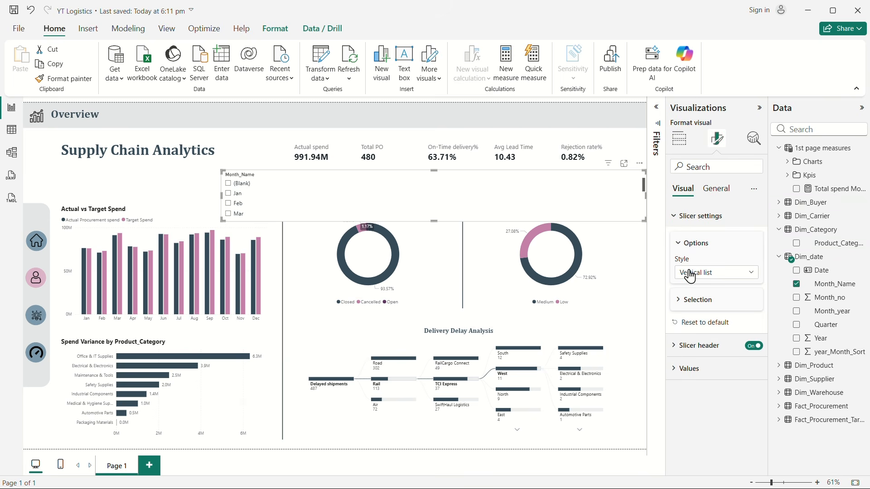
left_click(690, 273)
left_click(697, 314)
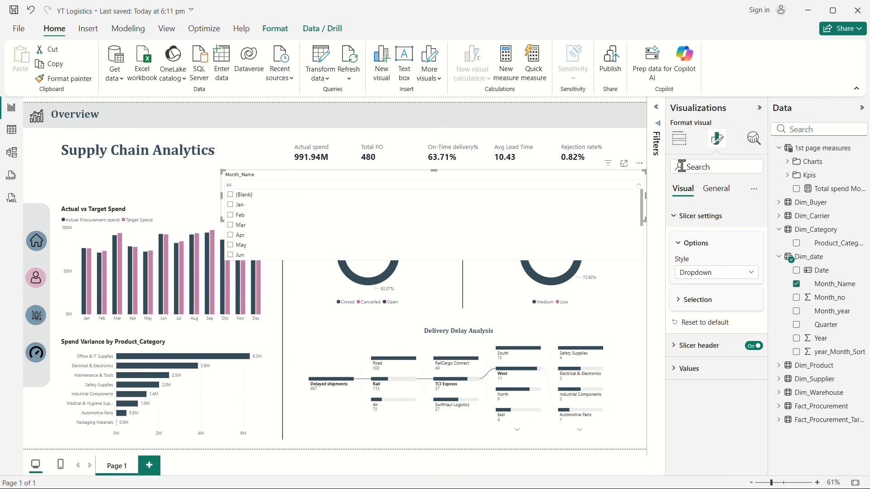
Step: Filter the slicer's Month_Name values to include every month but exclude (Blank), and check its dropdown list
left_click(658, 113)
left_click(623, 190)
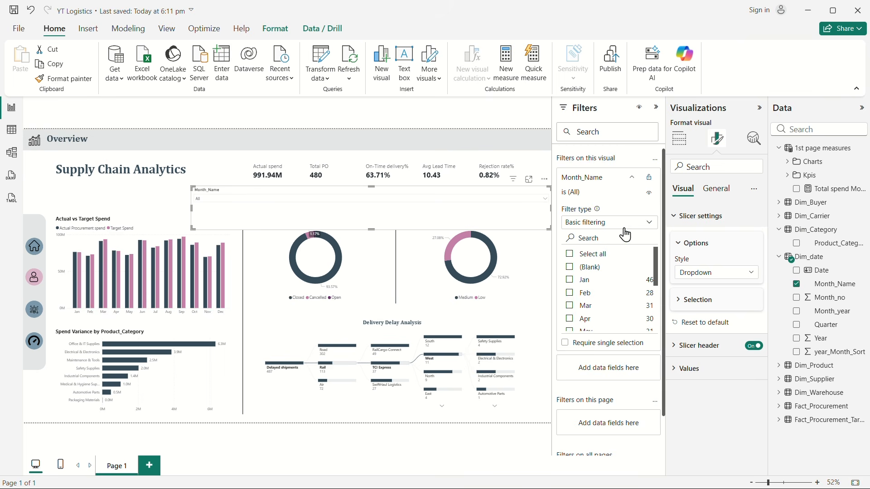
left_click(571, 254)
left_click(575, 268)
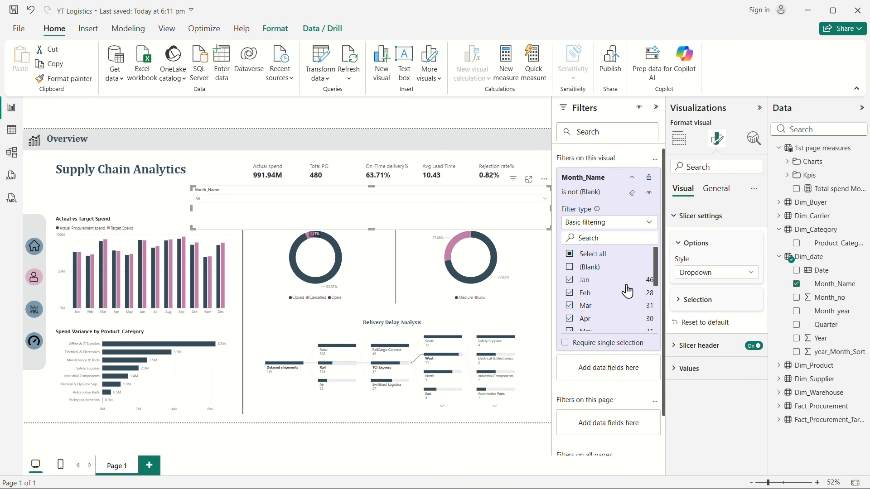
left_click(323, 208)
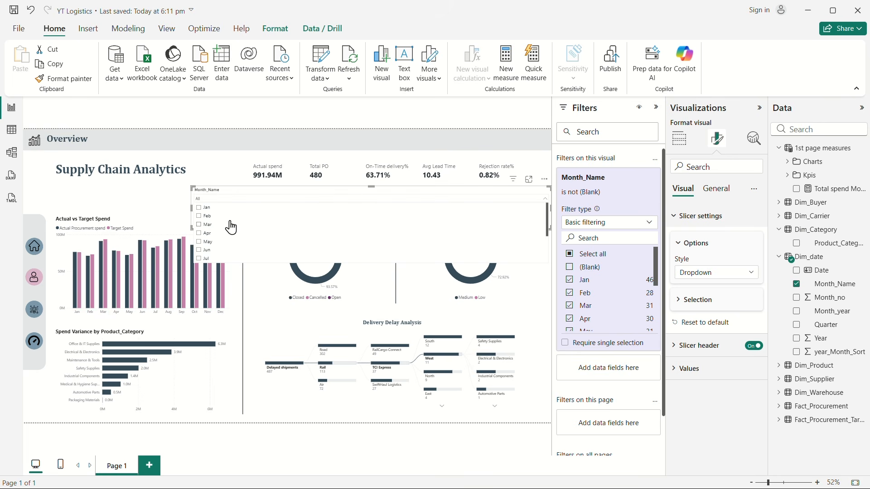
left_click(657, 107)
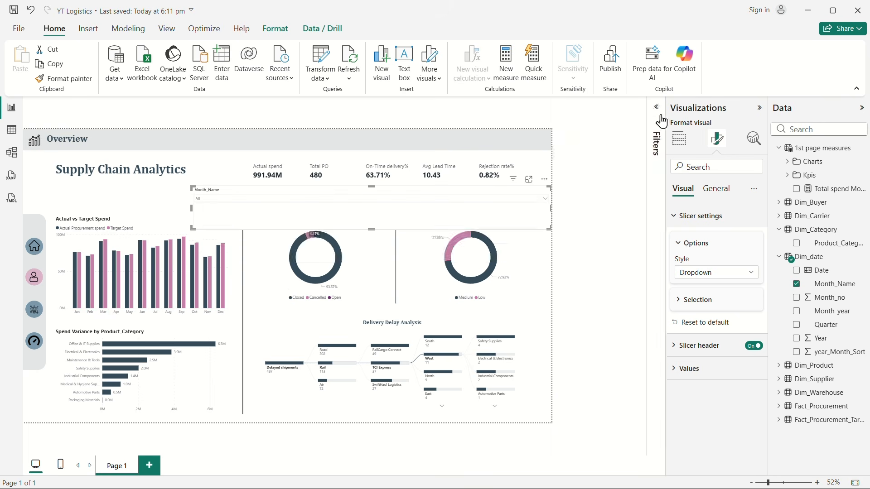
Step: Shrink the Month_Name slicer to about one KPI card's width and move it into the Overview header band above the cards
left_click(760, 108)
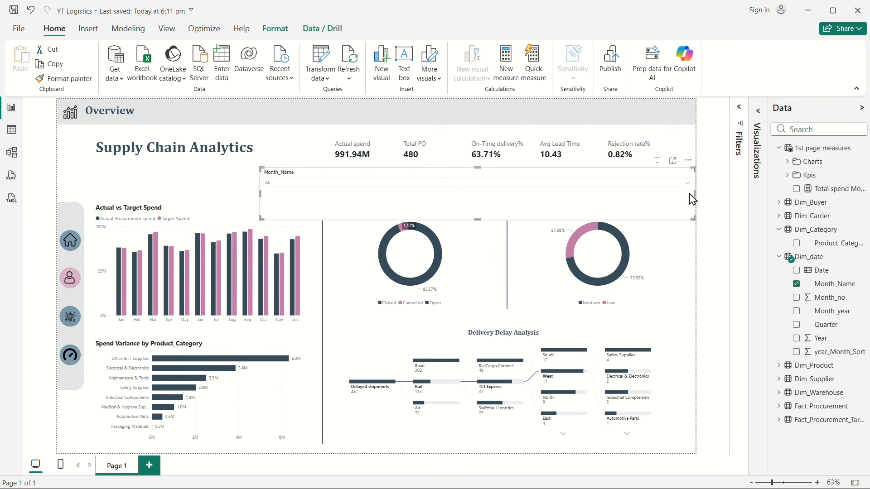
left_click_drag(692, 200, 401, 169)
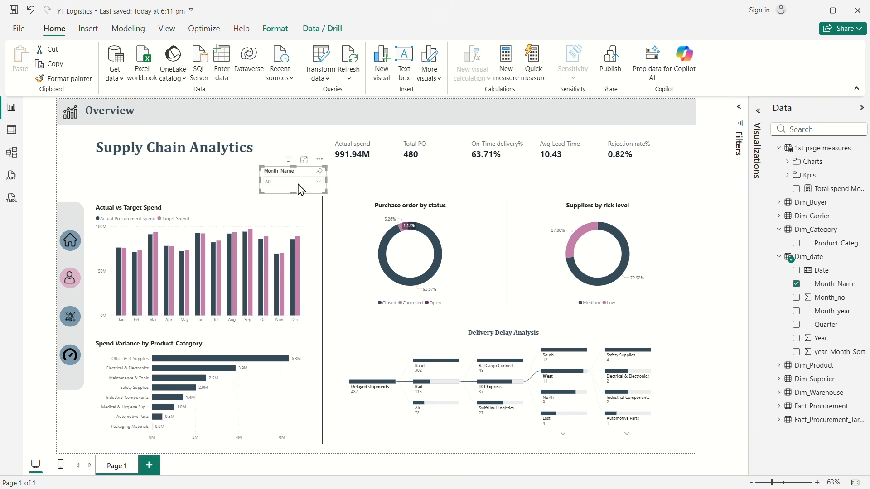
left_click_drag(299, 178, 442, 120)
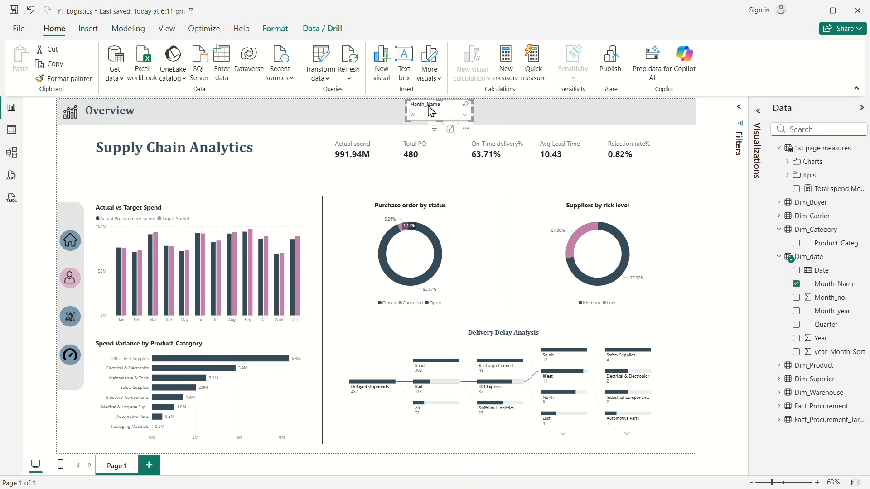
Step: Duplicate the Actual spend card and place the copy just below the original, between the title and the charts
left_click(370, 158)
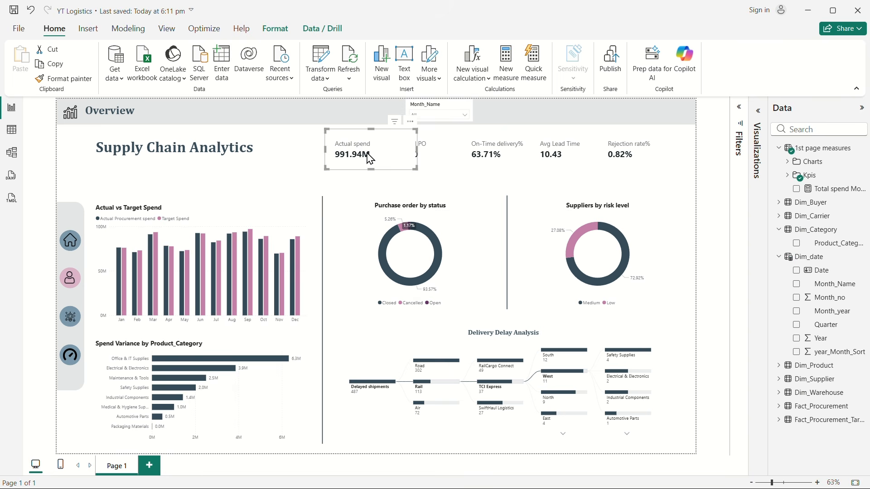
key("ctrl+c")
key("ctrl+v")
left_click_drag(370, 158, 322, 194)
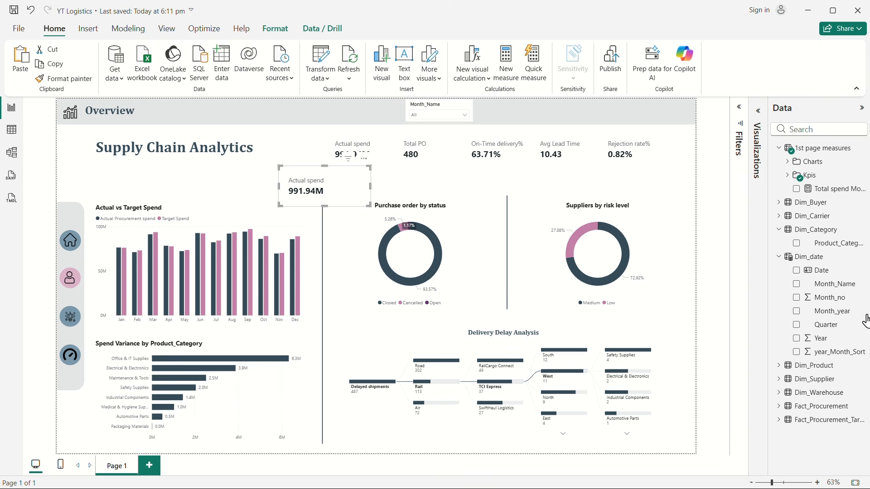
Step: Replace the Actual Procurement spend measure in the duplicated card with Total spend Mom%
left_click(790, 176)
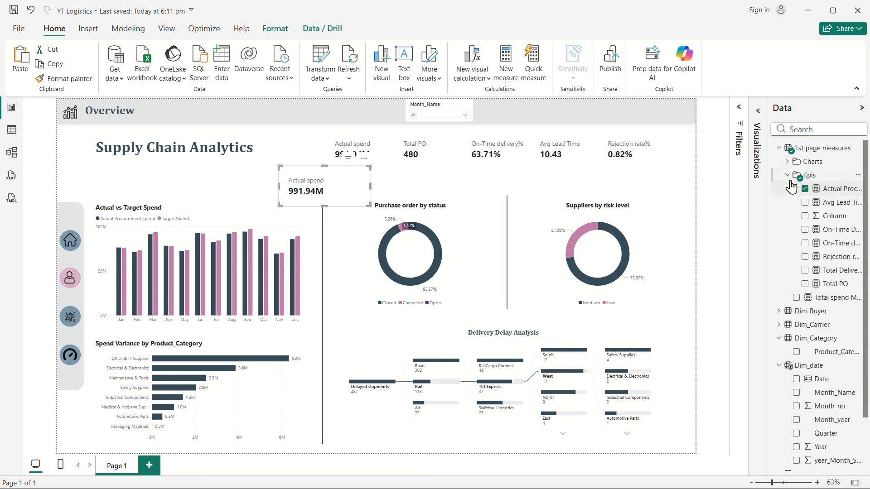
left_click(789, 175)
left_click(797, 190)
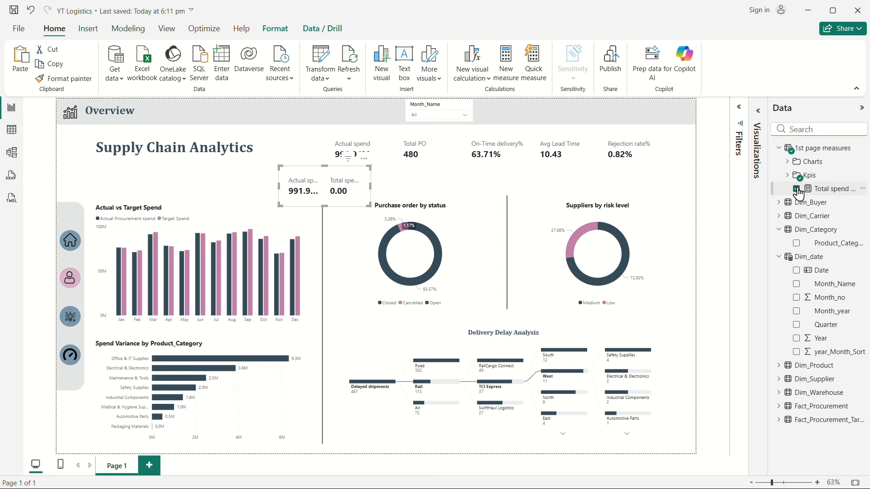
left_click(789, 175)
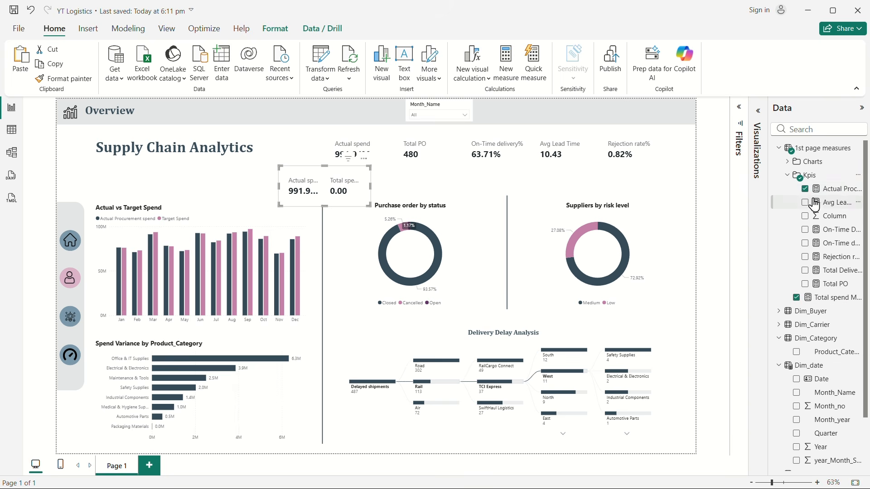
left_click(805, 189)
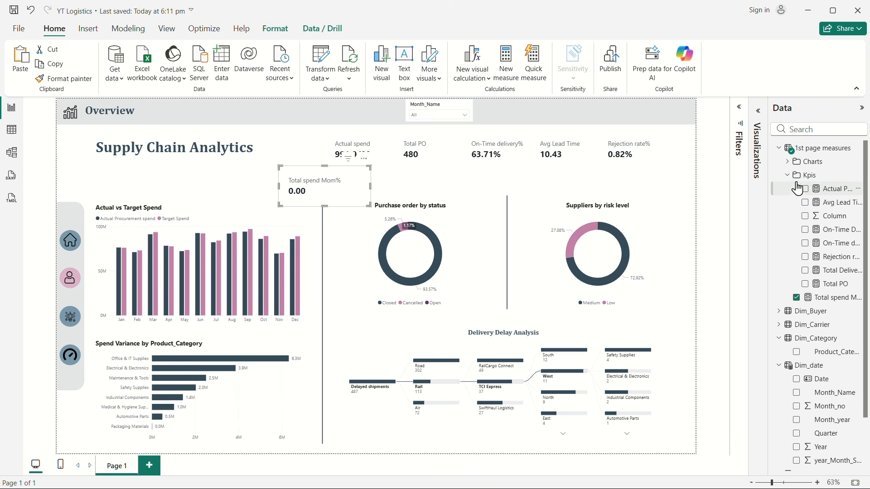
Step: Review the DAX formula of the Total spend Mom% measure and return to the report canvas
left_click(789, 175)
left_click(814, 195)
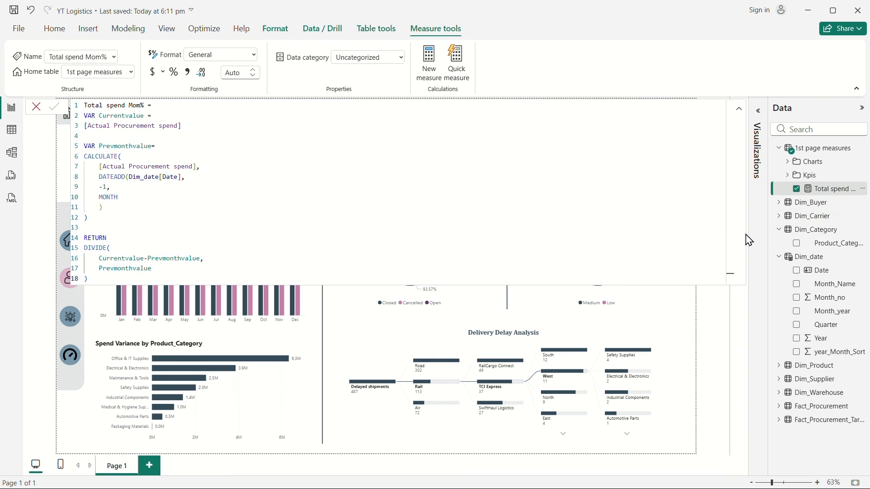
left_click(710, 342)
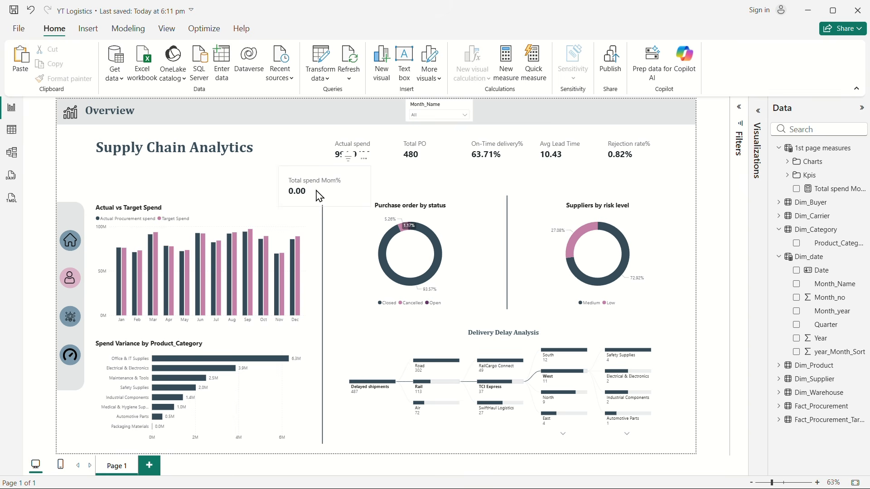
Step: Filter the page to Mar with the Month_Name slicer and move the Total spend Mom% card clear of the Actual spend card
left_click(300, 193)
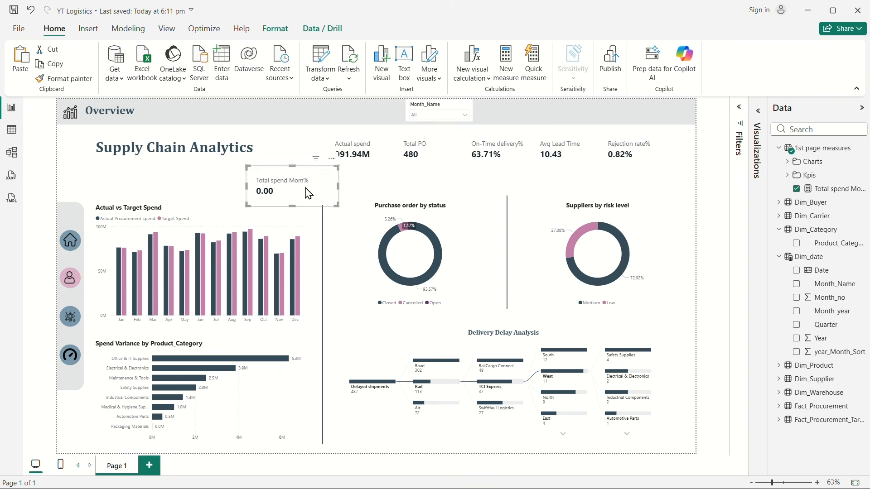
left_click(450, 115)
left_click(424, 146)
left_click_drag(288, 193, 274, 194)
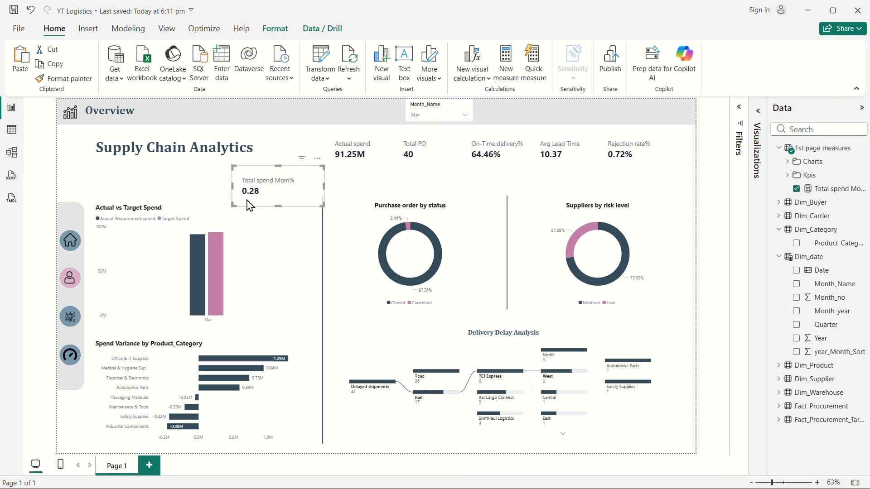
Step: Compare actual spend and Total spend Mom% by switching the Month_Name slicer to Feb and back to Mar
left_click(440, 116)
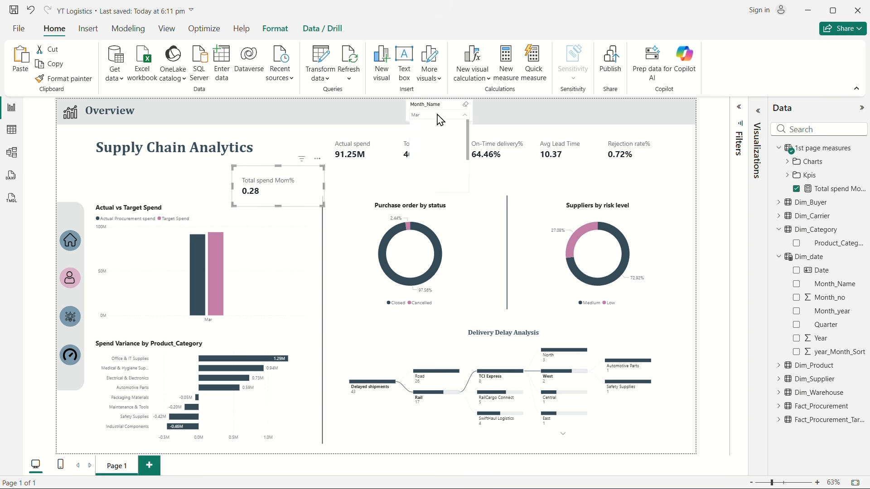
left_click(425, 135)
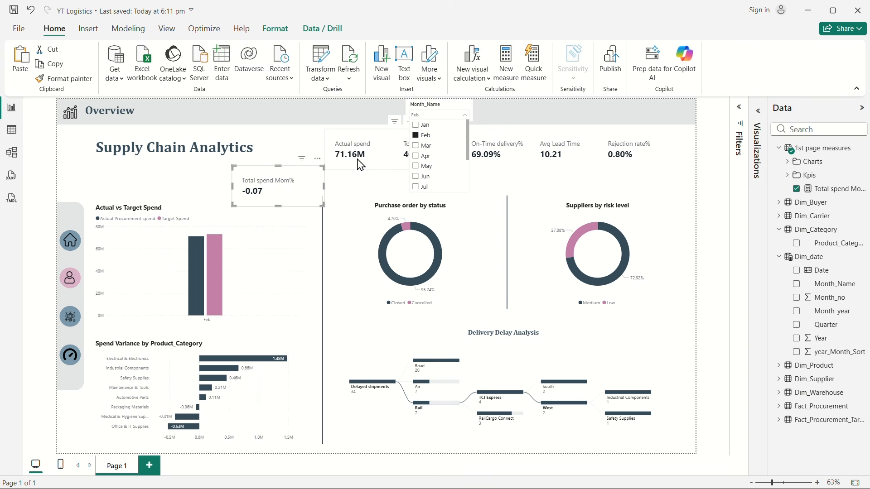
left_click(419, 146)
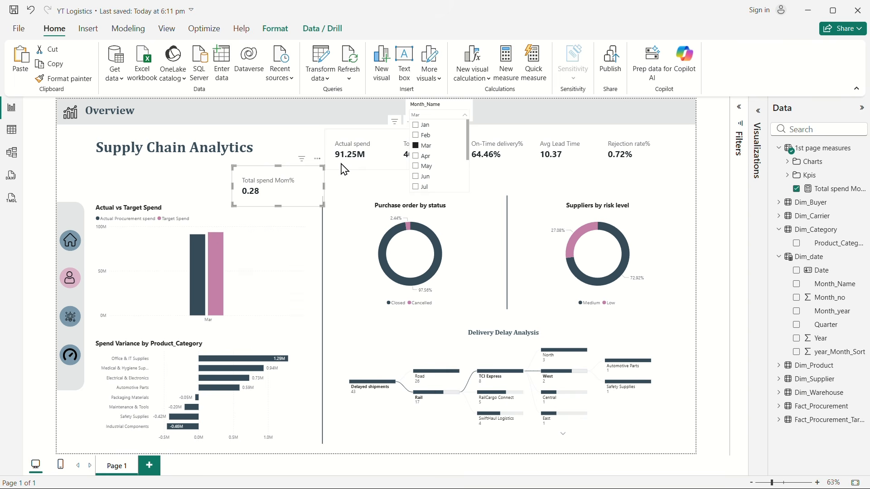
Step: Delete the Total spend Mom% test card from the Overview page
left_click(290, 196)
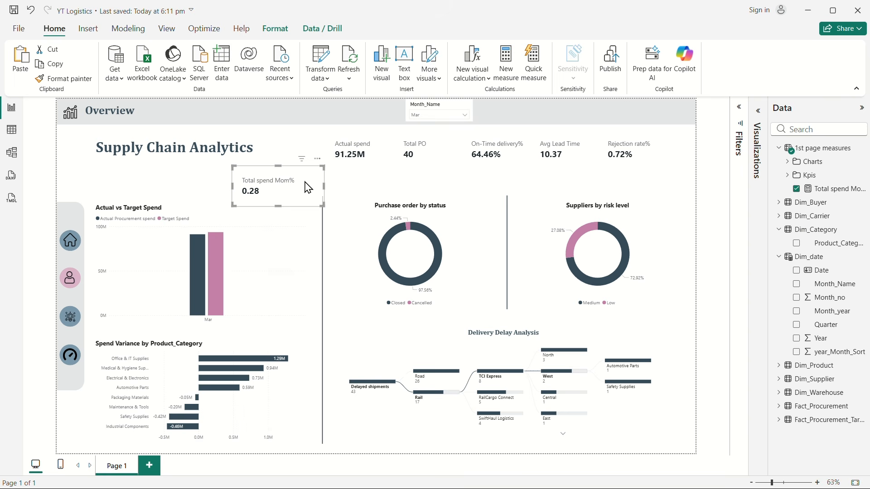
key("Delete")
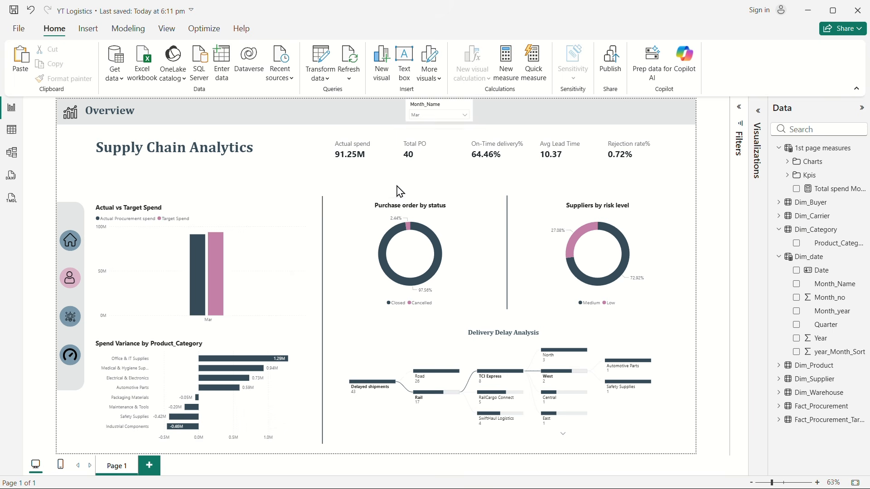
Step: Clear the Mar selection from the Month_Name slicer and add a new measure to the 1st page measures table
left_click(445, 116)
left_click(415, 145)
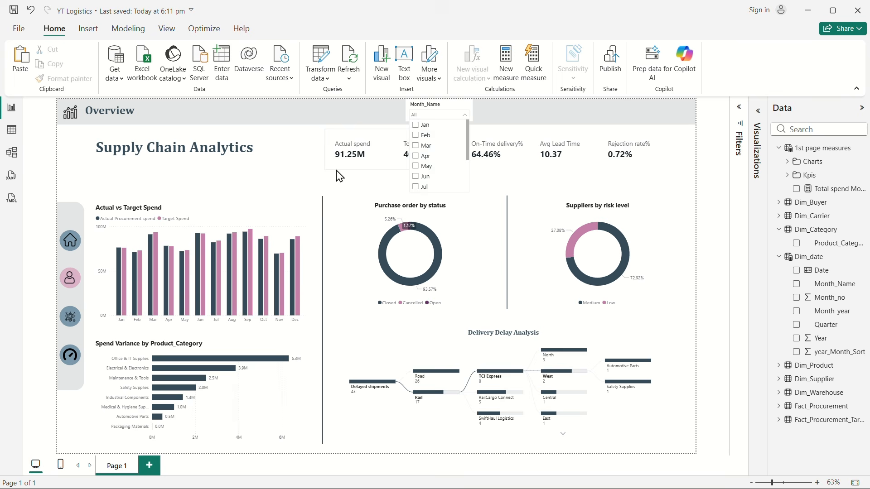
right_click(833, 193)
left_click(797, 224)
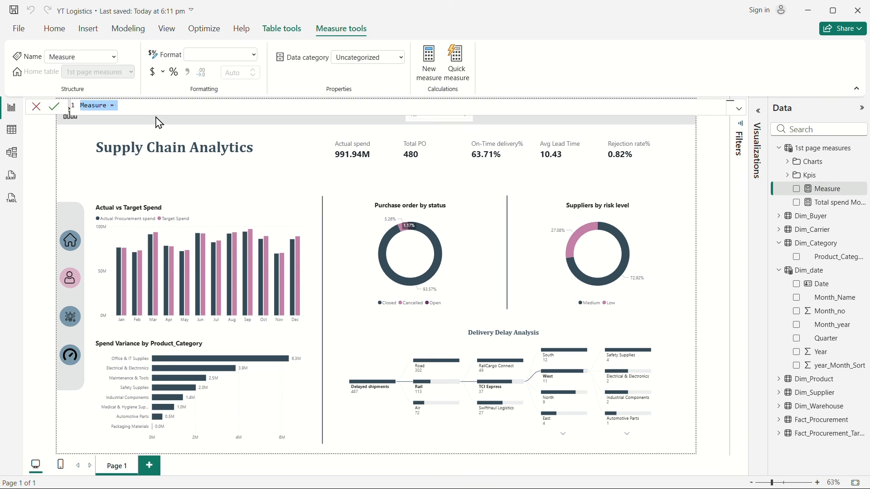
Step: Name the new measure Mom Var spend and leave a blank line below its equals sign for the formula
double_click(95, 106)
type("T")
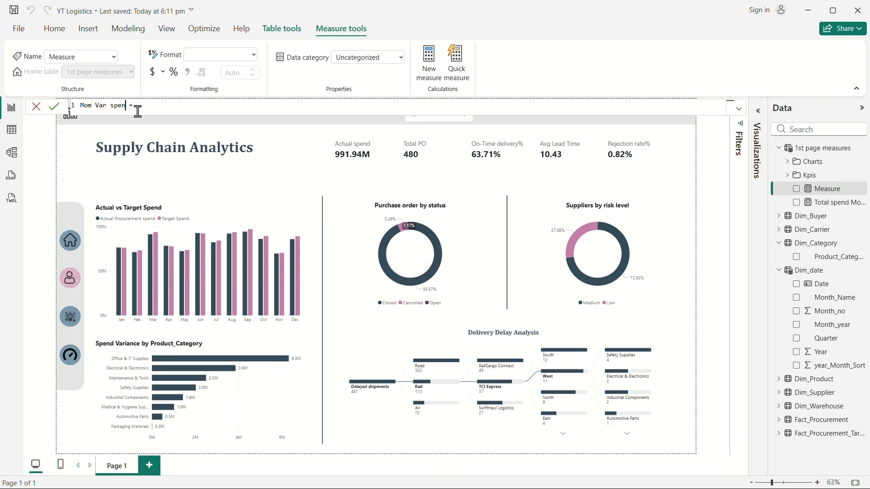
key("shift+Return")
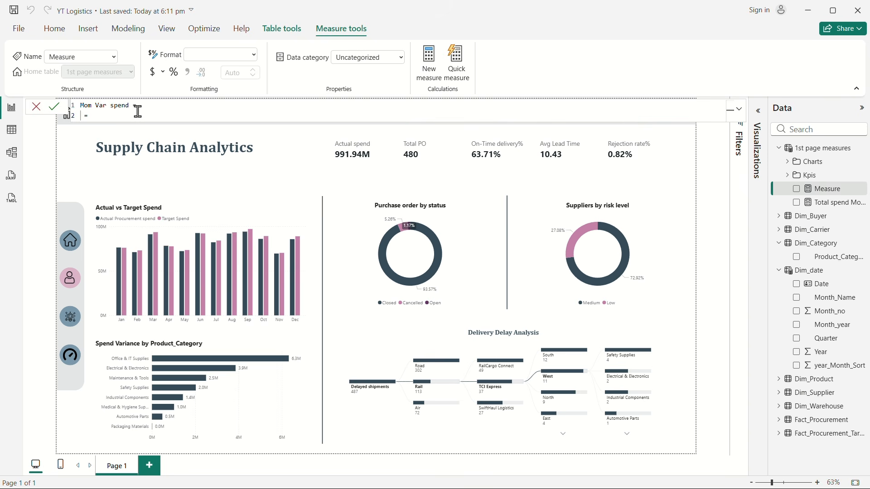
key("Delete")
key("BackSpace")
key("BackSpace")
key("BackSpace")
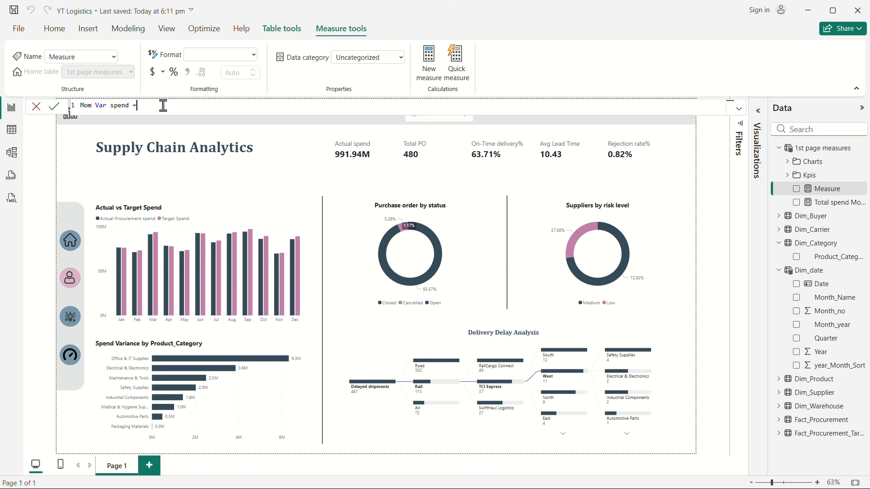
key("shift+Return")
key("shift+Return")
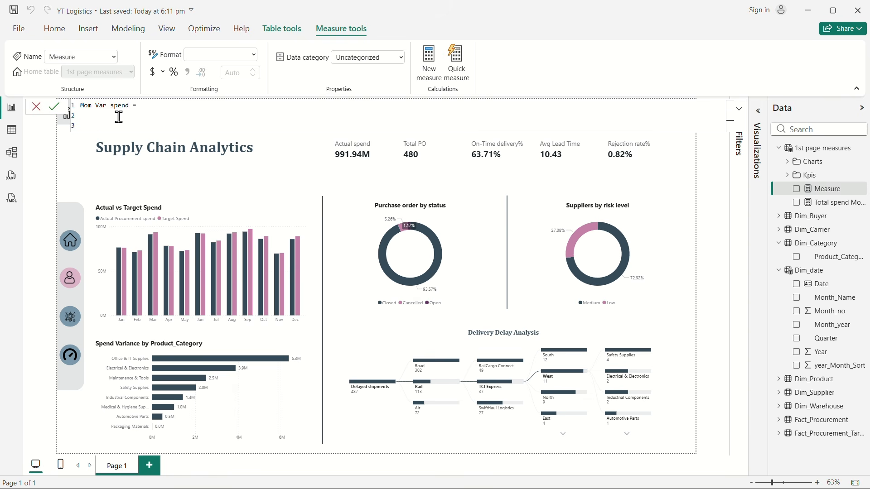
Step: Declare the variable Mom as [Total spend Mom%] in the Mom Var spend formula and follow it with RETURN
type("VAR")
type("Mom = total")
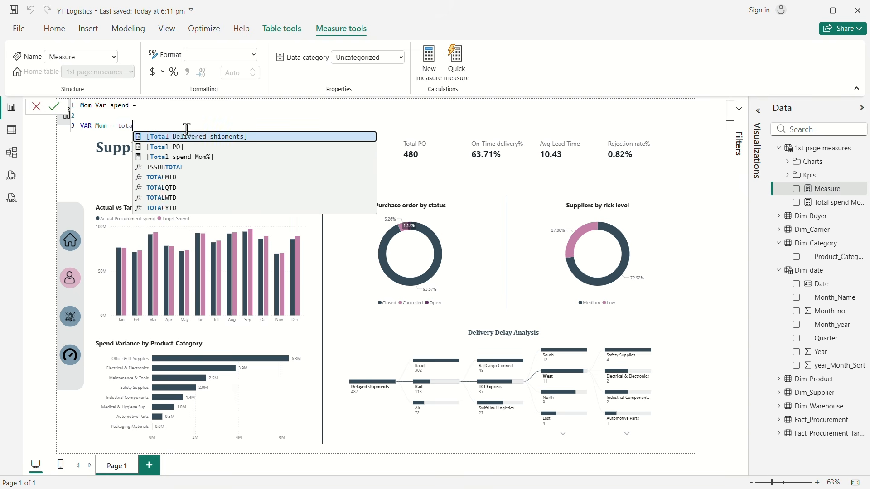
left_click(207, 158)
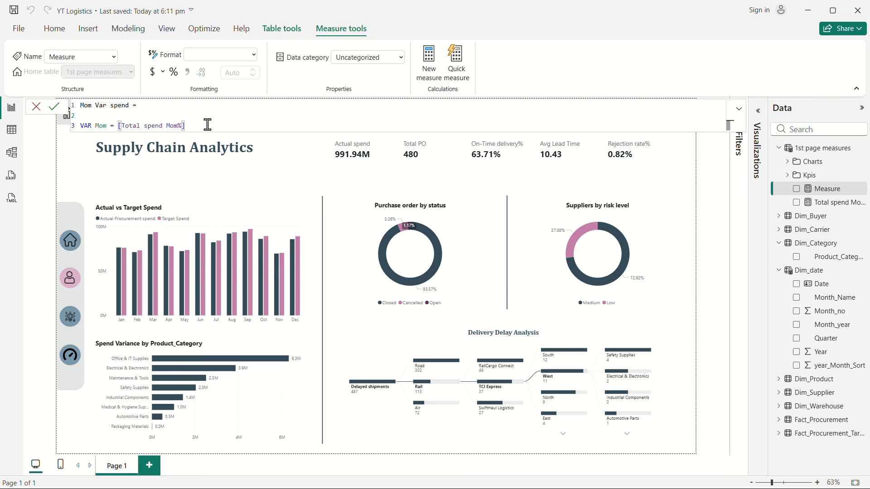
key("Return")
key("Return")
type("RETURN")
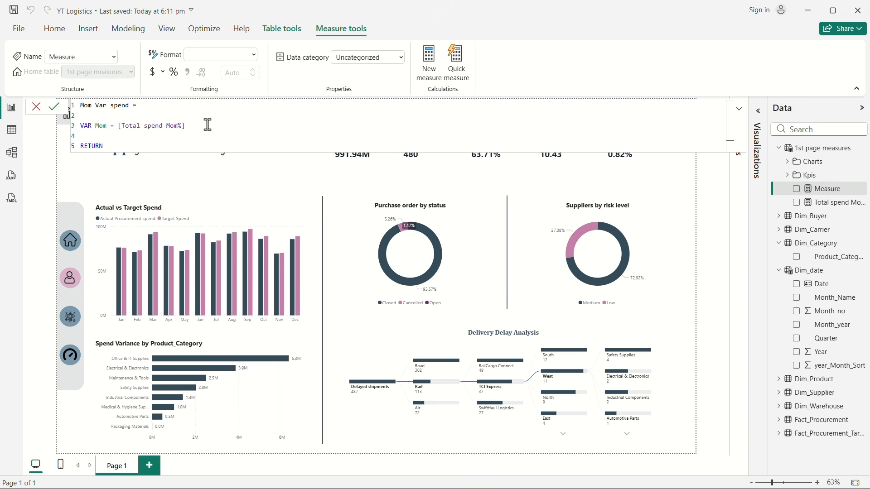
key("Return")
key("Return")
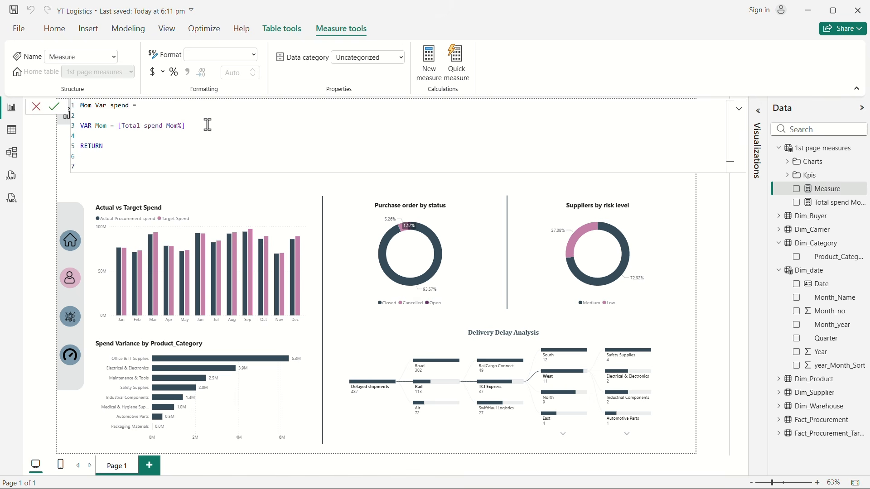
Step: Start a SWITCH function below RETURN with TRUE() as its expression
type("sw")
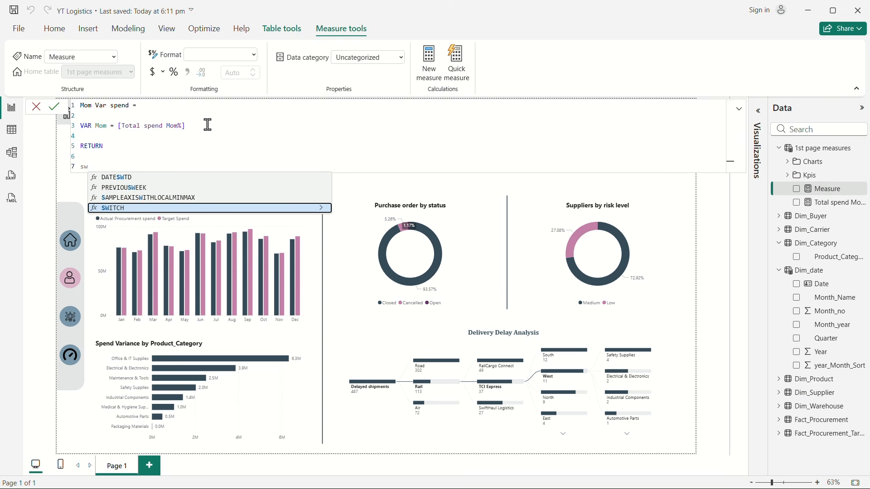
left_click(127, 209)
key("shift+Return")
type("tr")
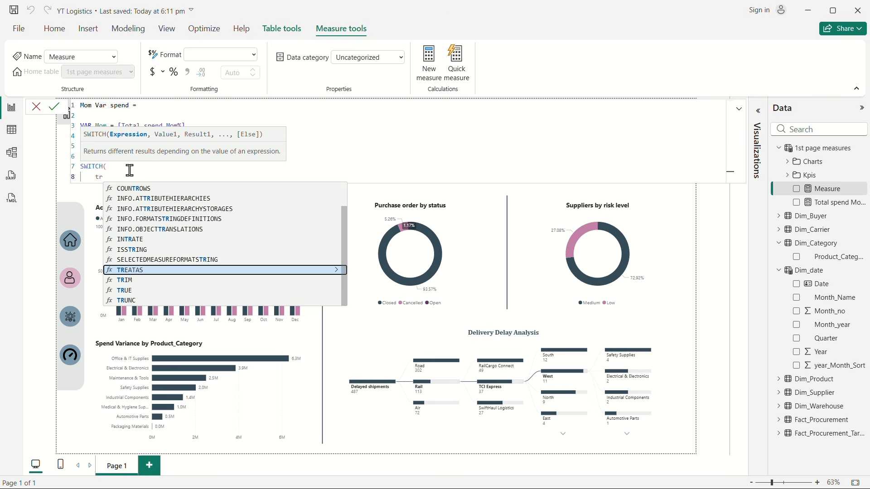
left_click(141, 291)
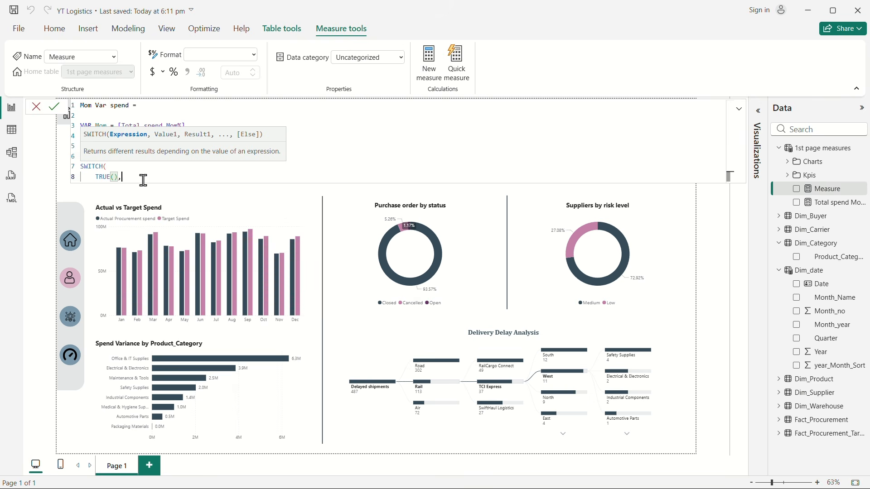
type(",")
key("shift+Return")
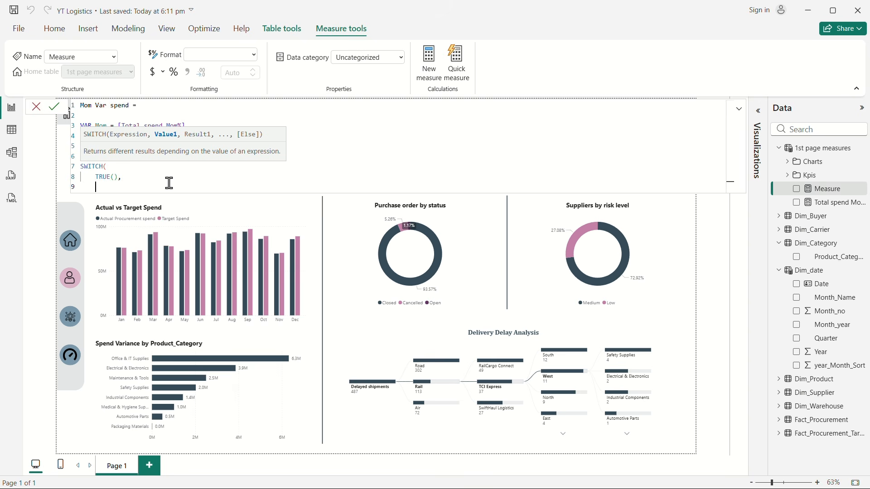
Step: Add ISBLANK(Mom) as the first condition of the SWITCH function
type("mom")
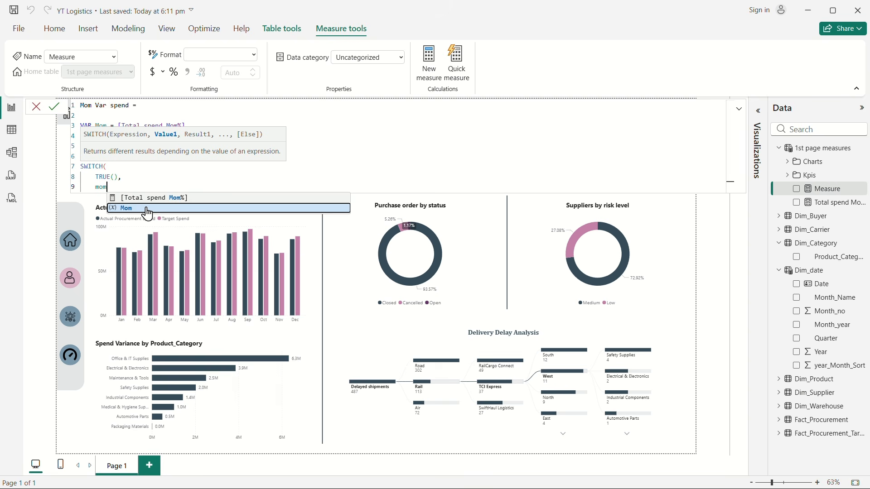
left_click(132, 209)
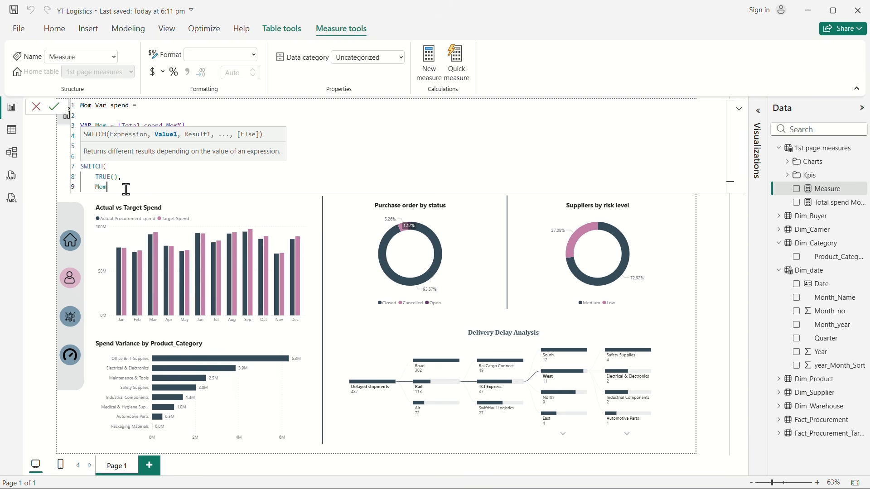
left_click_drag(93, 188, 118, 189)
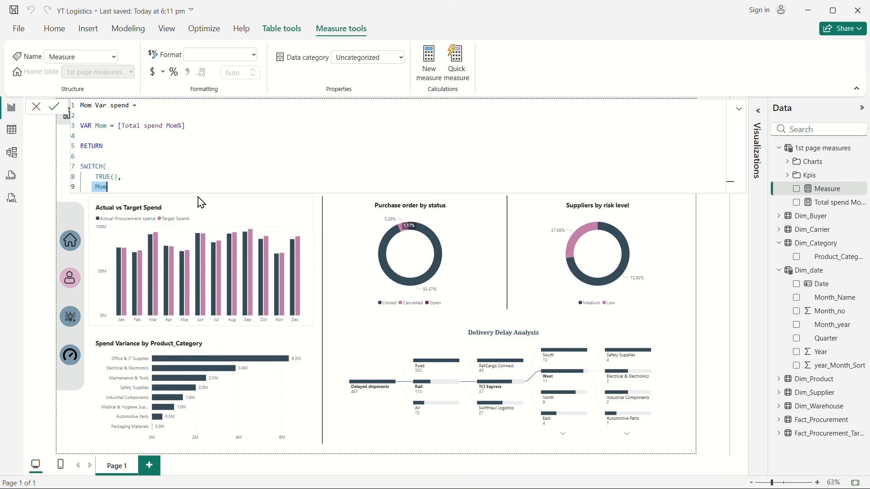
left_click(93, 188)
type("i ")
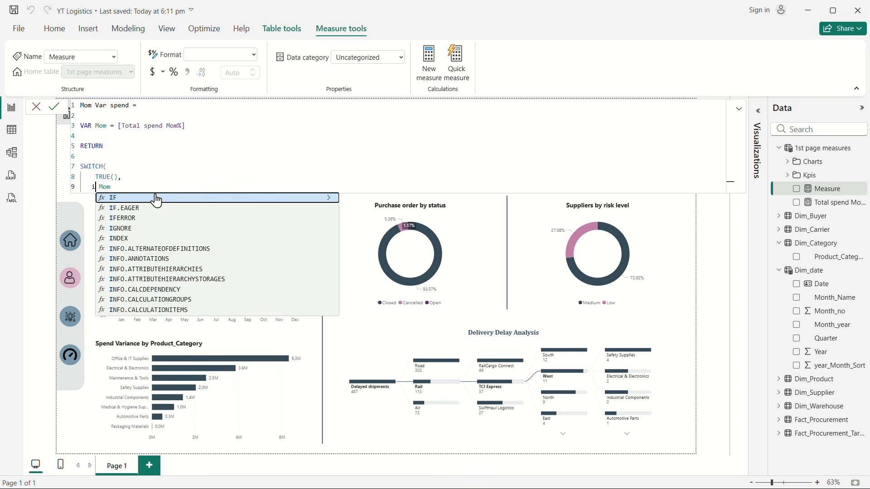
type("sbl")
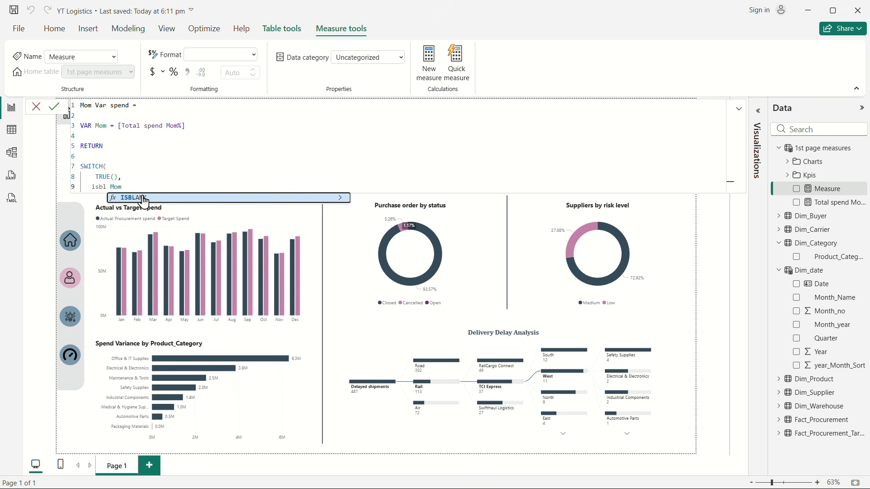
left_click(143, 201)
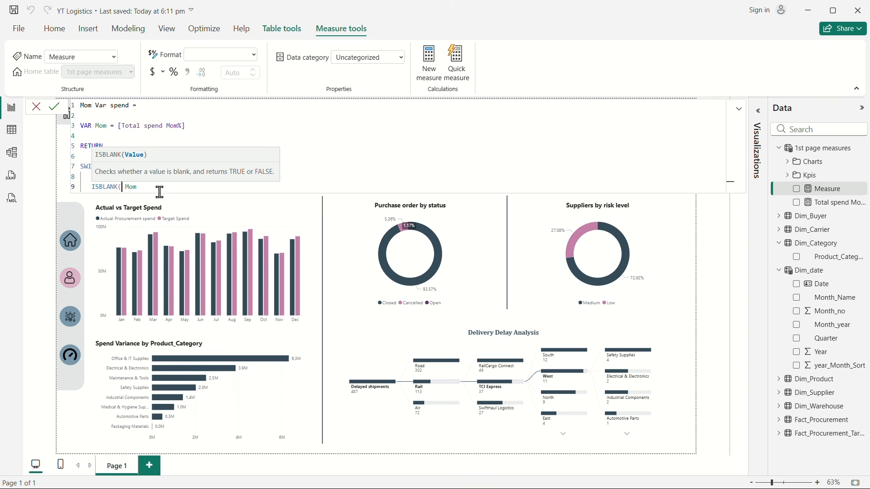
left_click(141, 188)
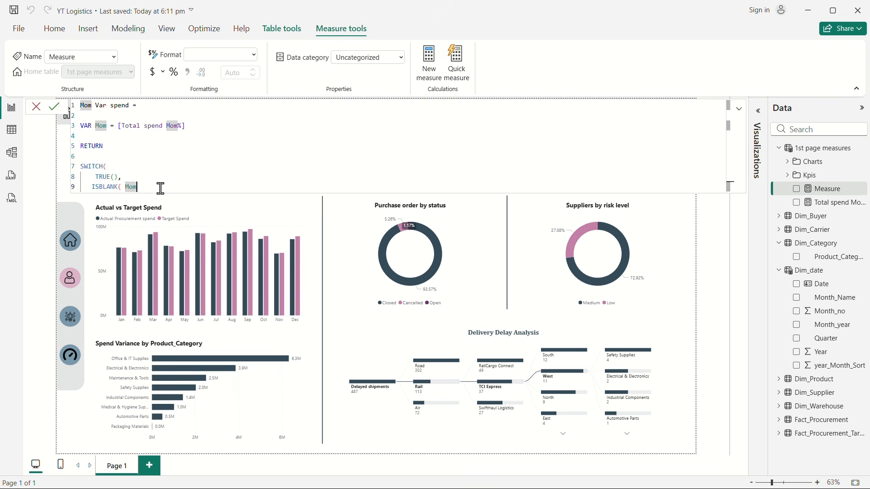
type(")")
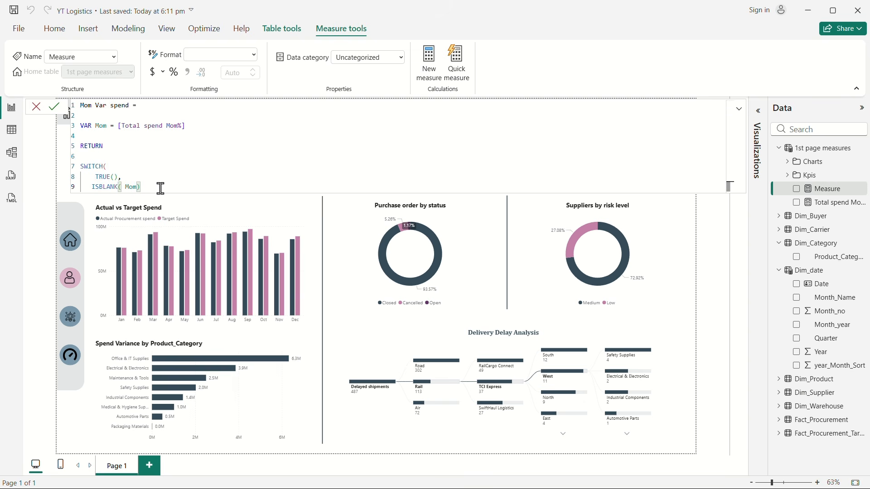
type(",")
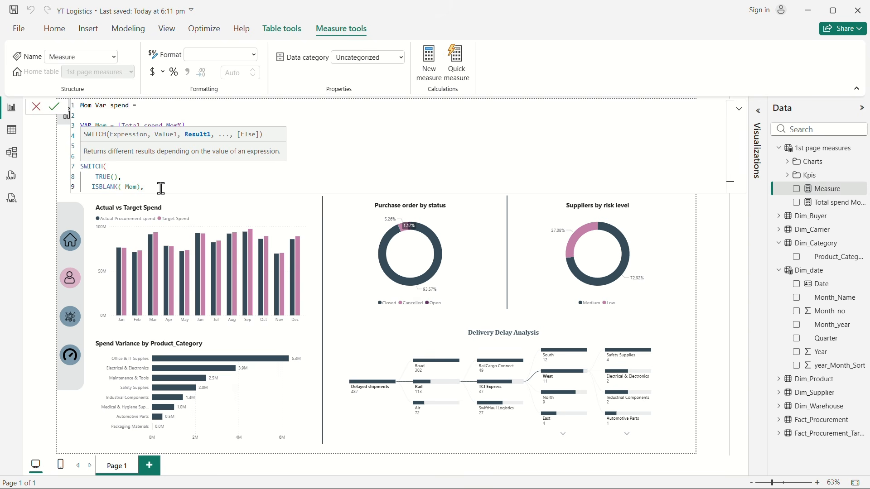
type("bln")
Step: Set BLANK() as the result of the ISBLANK(Mom) condition and begin a new line
key("BackSpace")
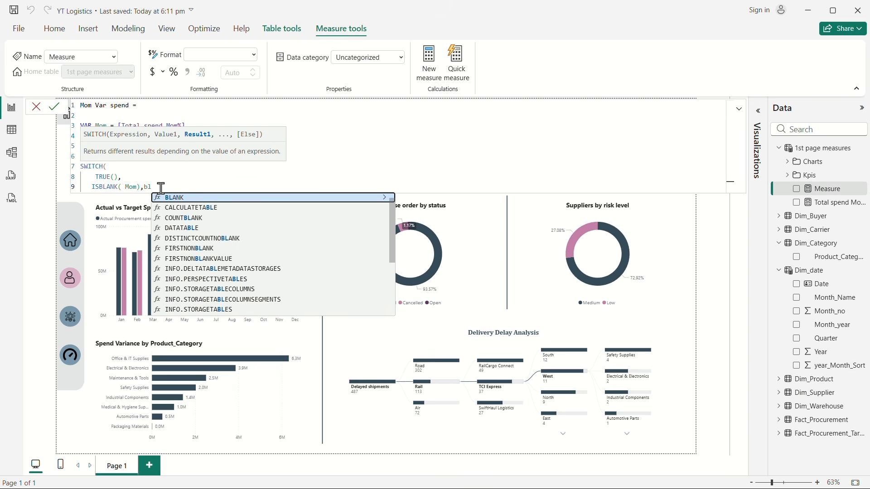
key("Tab")
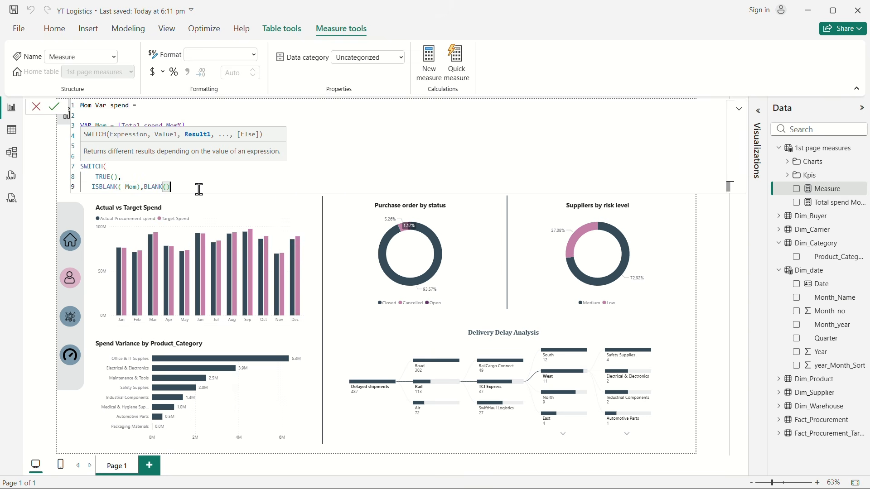
type(",")
key("shift+Return")
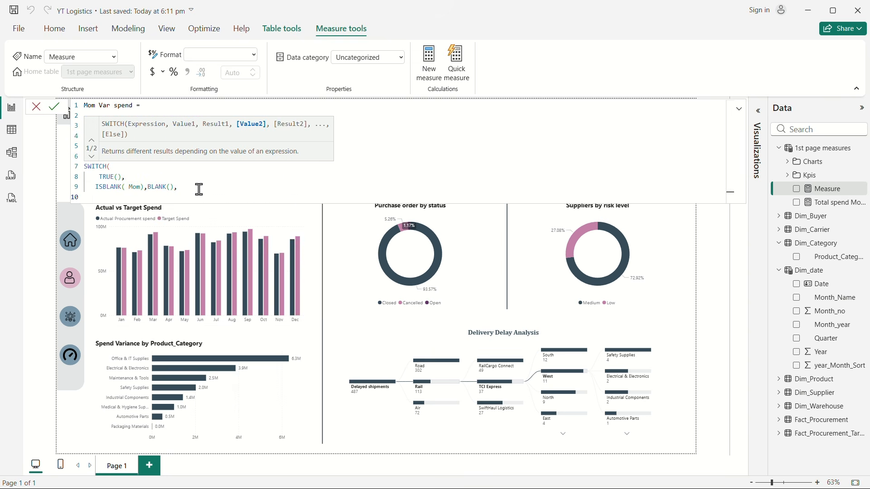
Step: Add Mom > 0 as the second SWITCH condition, ending it with a comma and a new line for its result
type("mom")
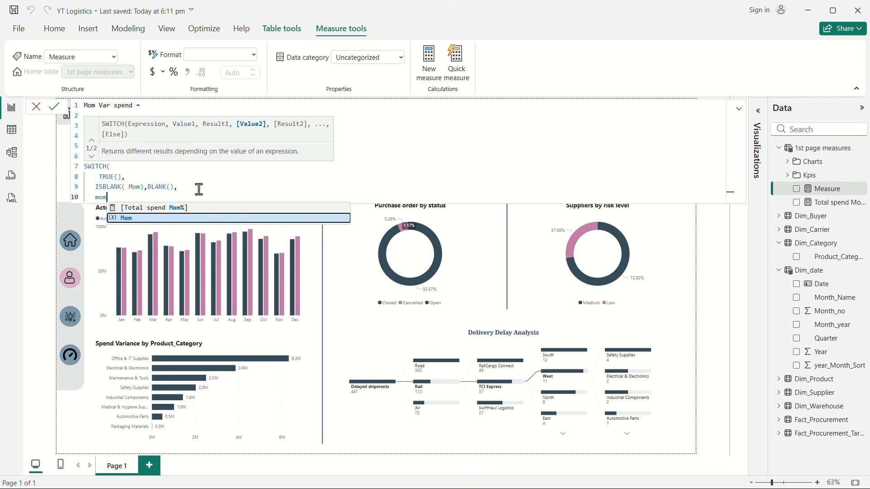
key("Tab")
type("> 0")
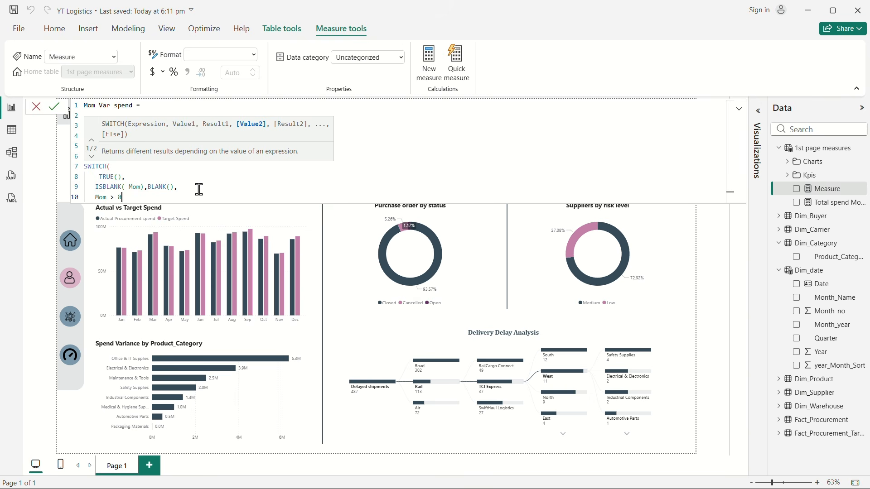
key("shift+Return")
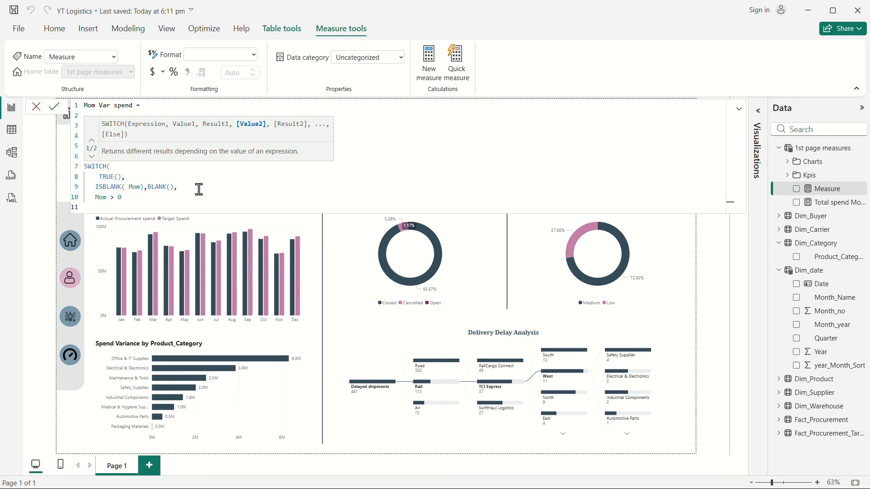
left_click(133, 197)
type(",")
key("shift+Return")
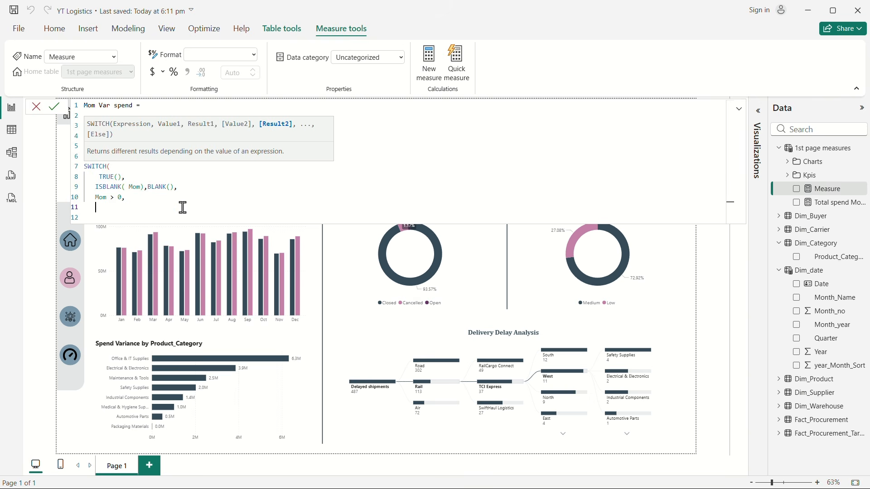
Step: Start the result of the Mom > 0 condition with the up-arrow character UNICHAR(9650)
type("unich")
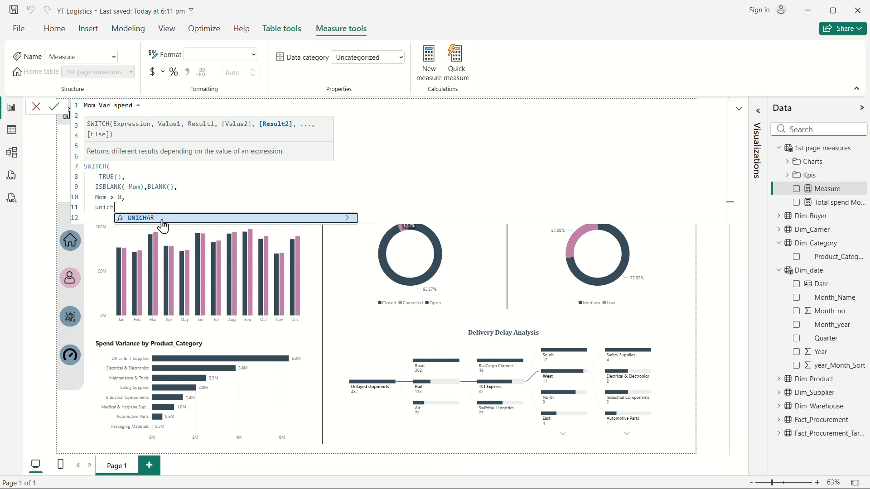
left_click(162, 219)
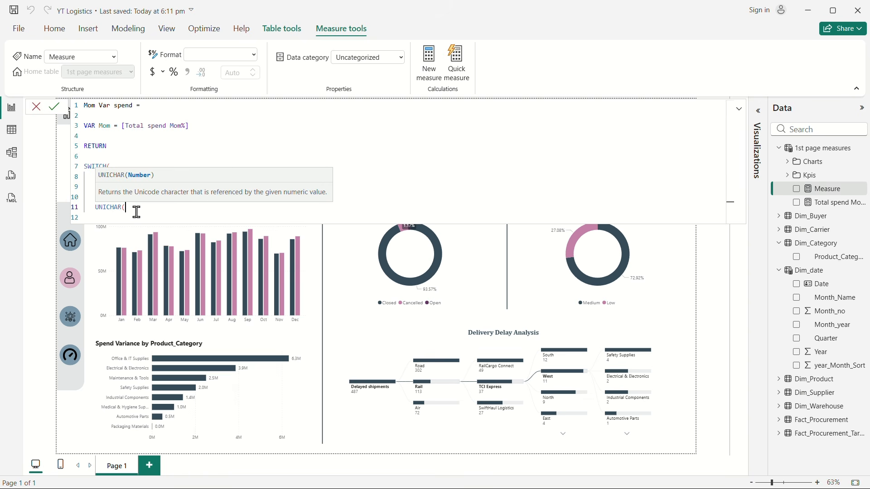
type("9650) ")
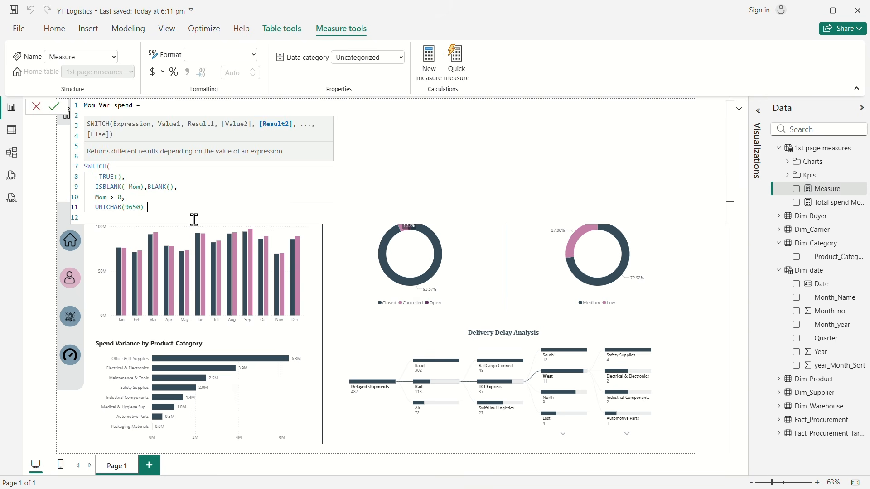
type("& \" \"")
Step: Extend the up-arrow result by concatenating a quoted space and an opened FORMAT function after UNICHAR(9650)
type("& FORMAT(")
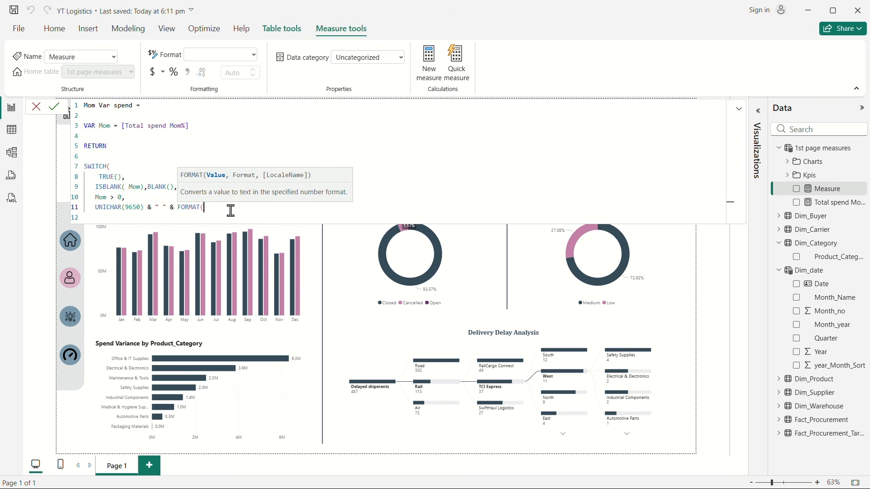
type("mom")
Step: Complete the FORMAT call with Mom and the format string "0.00%", closing the Mom > 0 result with a comma
left_click(256, 230)
type(", \"o.00")
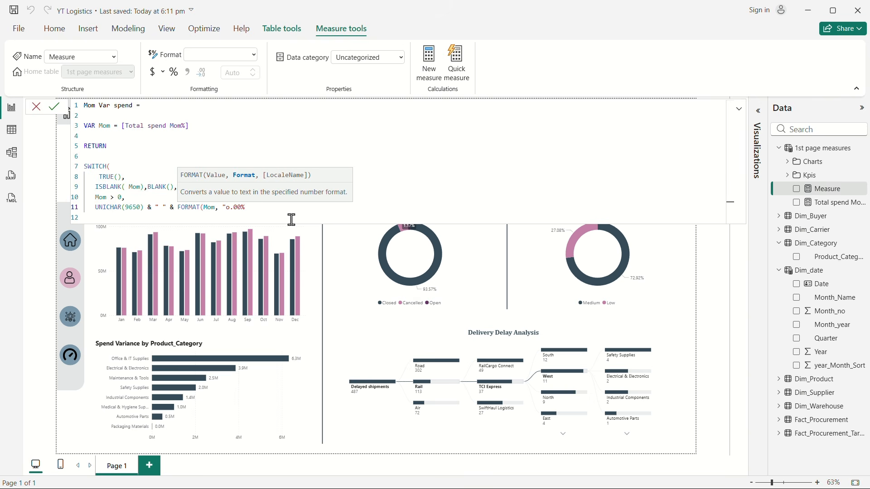
type("%\"")
double_click(228, 207)
type("0")
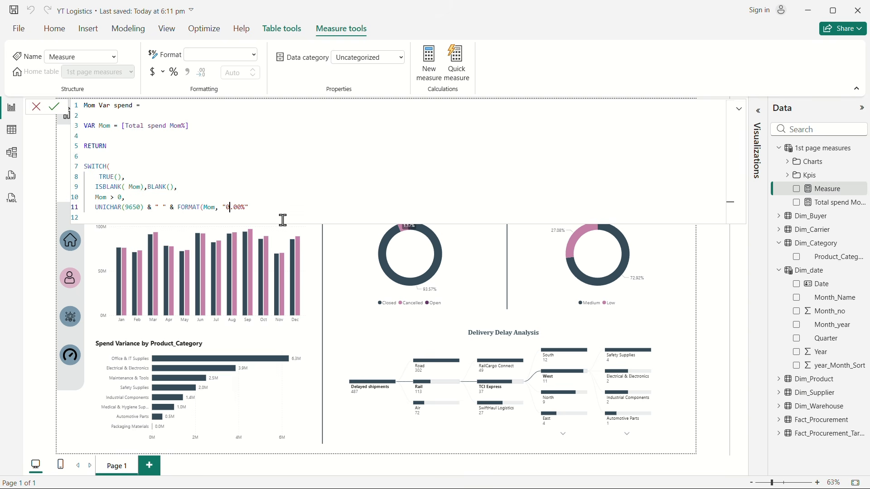
left_click(264, 209)
type(")")
type(",")
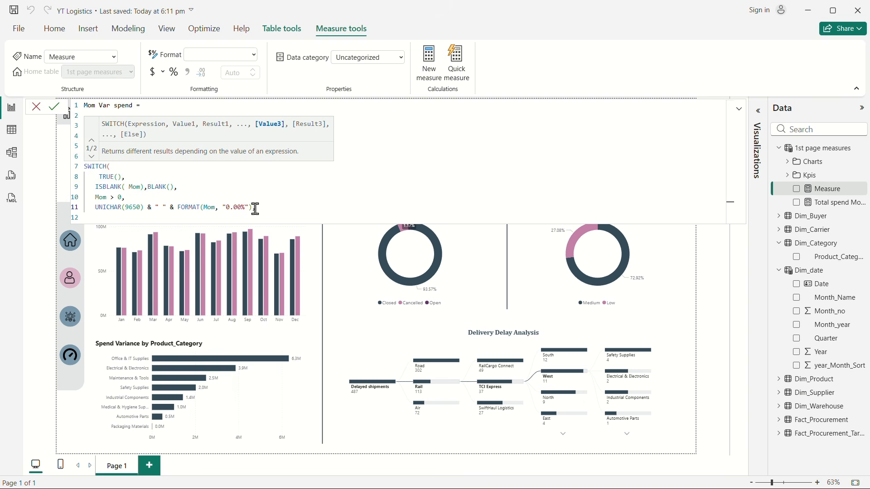
Step: Add Mom <0 as the third SWITCH condition, with a copy of the up-arrow result expression on the line below
left_click_drag(255, 208, 88, 207)
key("ctrl+c")
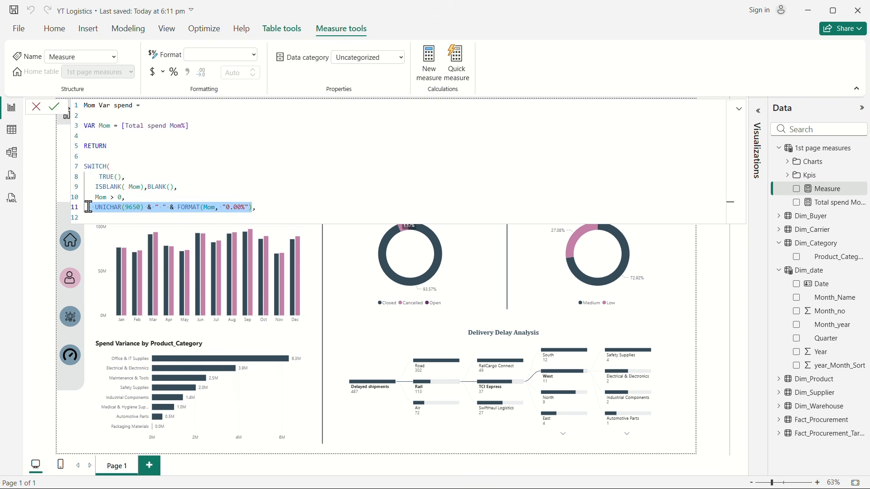
left_click(261, 214)
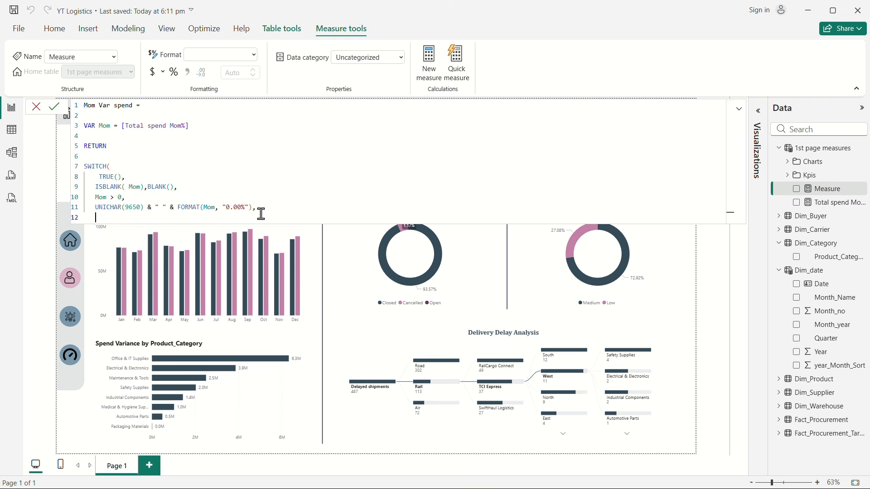
type("Mom <0,")
key("Return")
key("ctrl+v")
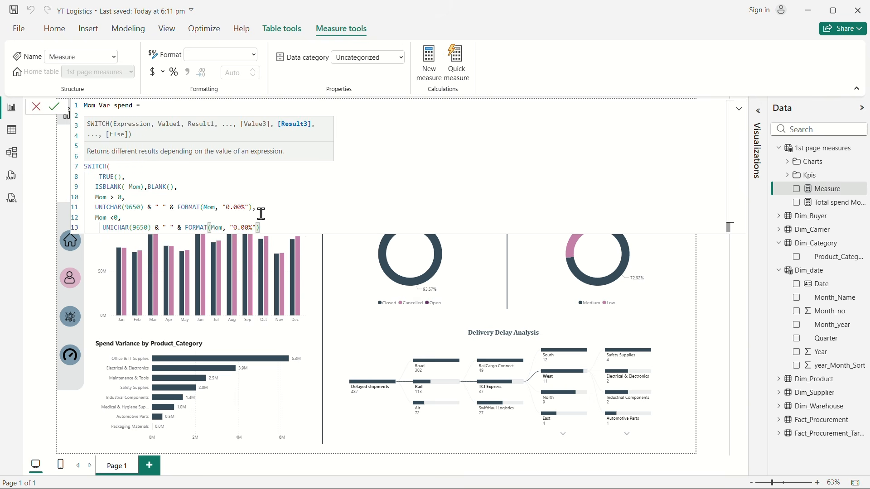
Step: Change the character code in the Mom <0 result to UNICHAR(9660) and end that line with a comma
left_click(145, 227)
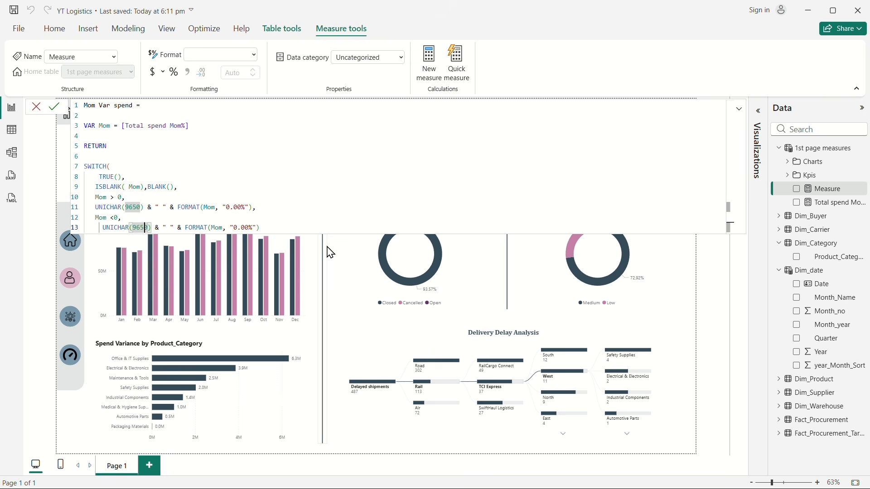
key("BackSpace")
type("6")
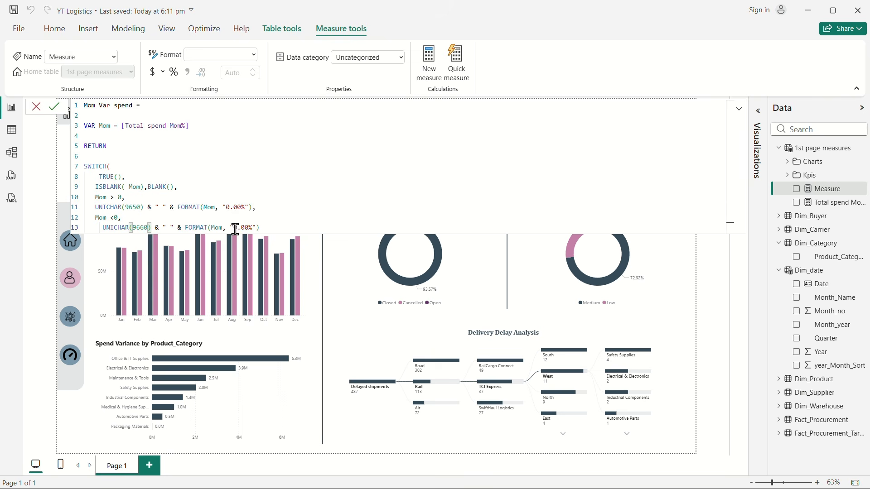
left_click(269, 227)
type(",")
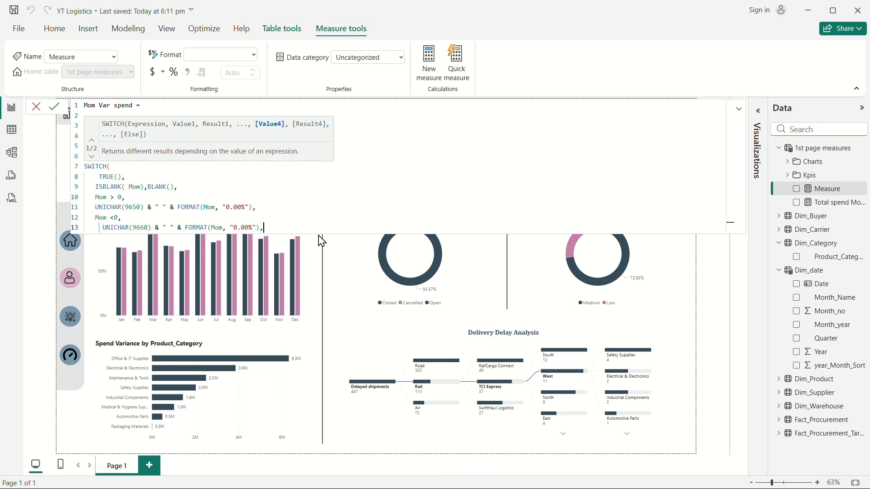
Step: Add "-0.00%" as the SWITCH fallback result, close the function and commit the Mom Var spend measure
key("shift+Return")
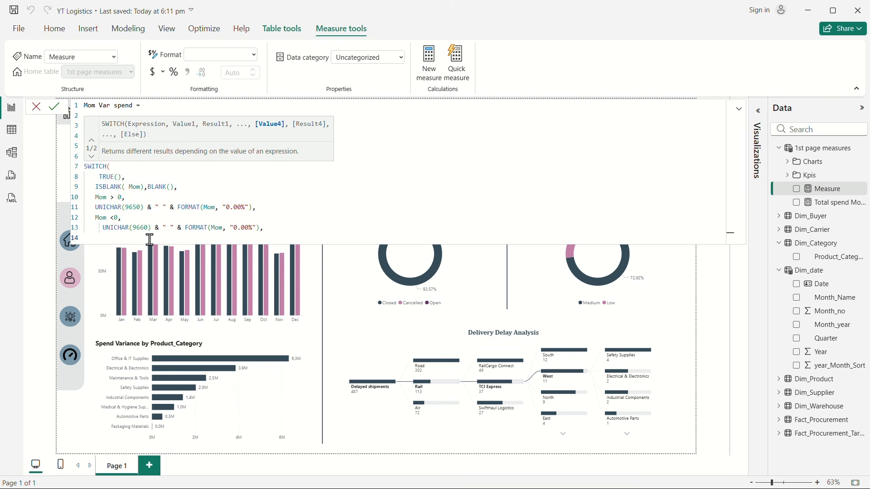
type("\"-0.00%\"")
key("shift+Return")
type(")")
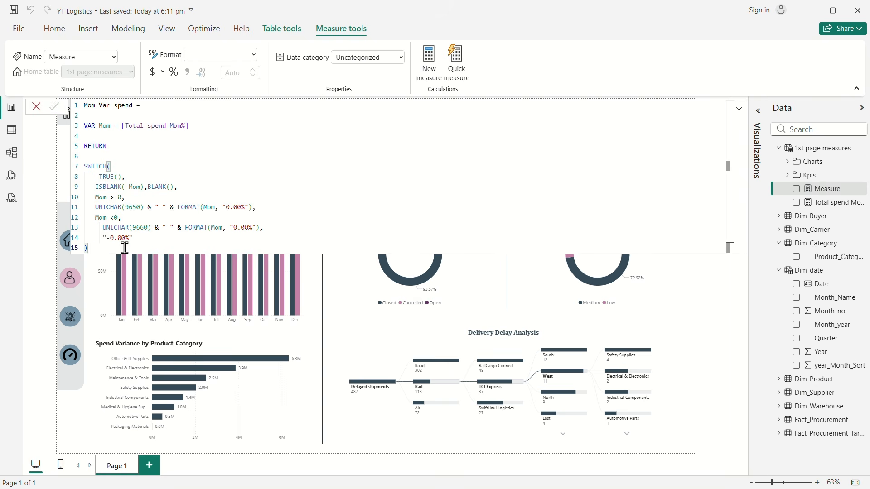
key("Return")
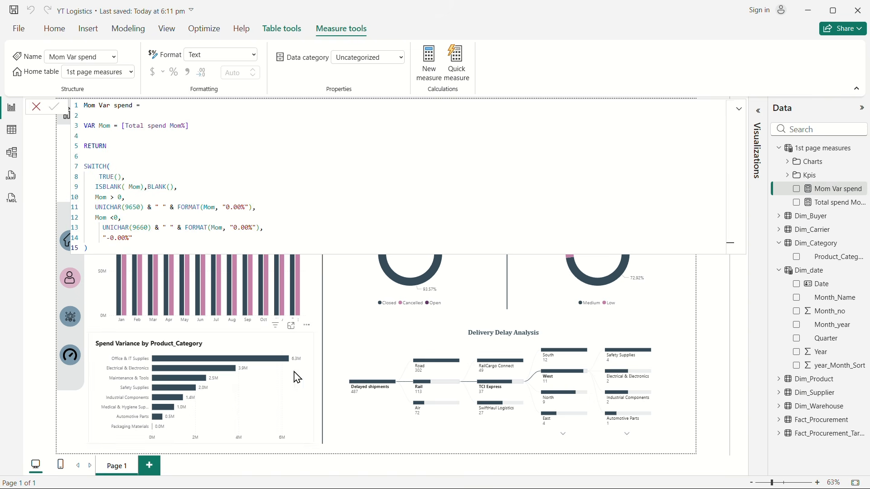
Step: Duplicate the Actual spend card and place the copy just below the original
left_click(335, 298)
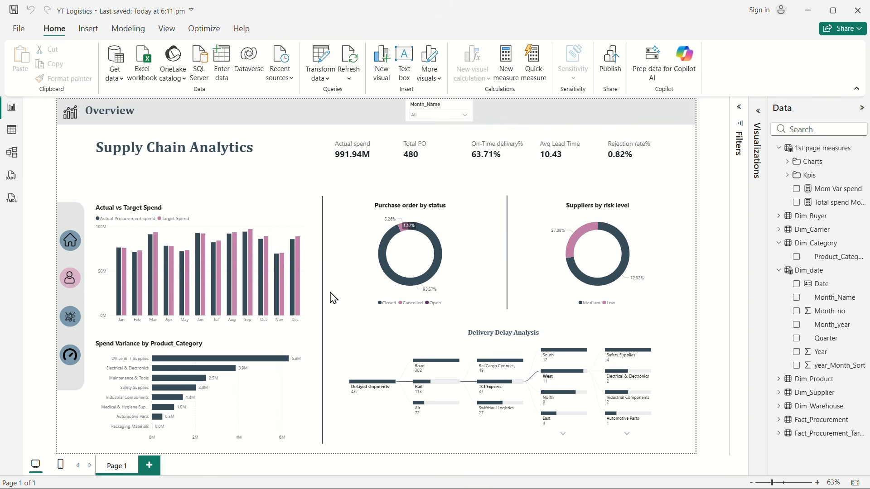
left_click(364, 151)
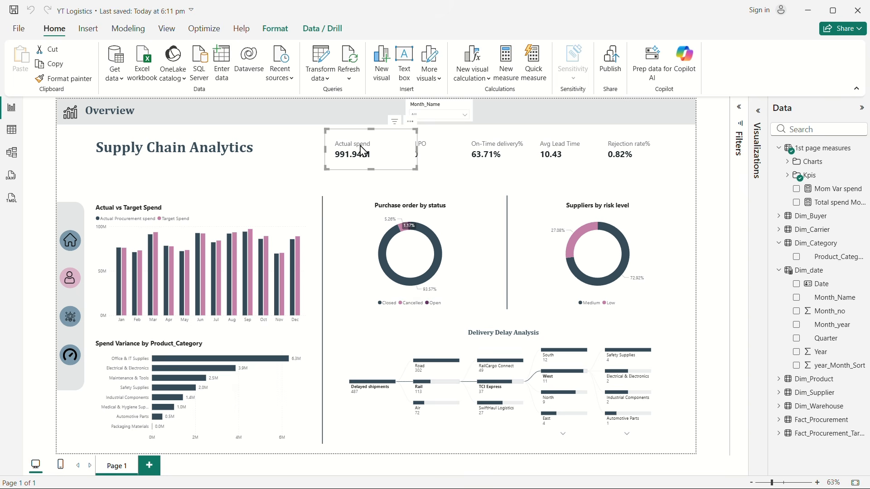
key("ctrl+c")
key("ctrl+v")
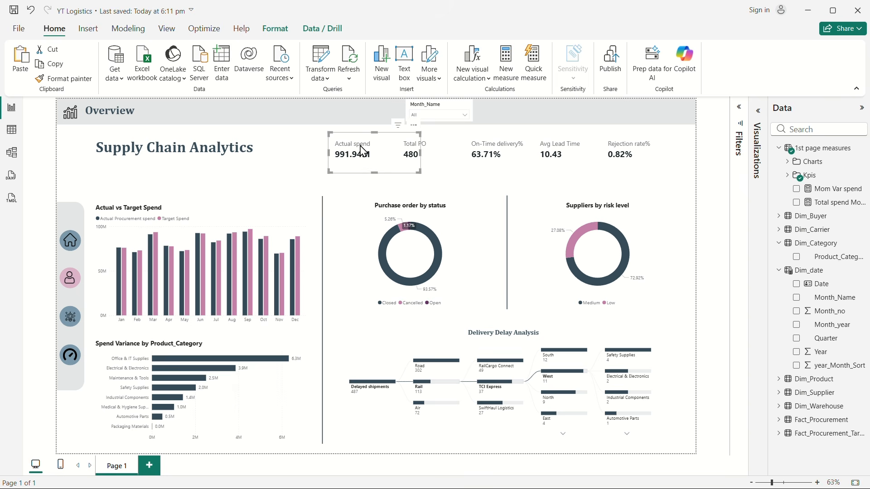
left_click_drag(364, 151, 353, 192)
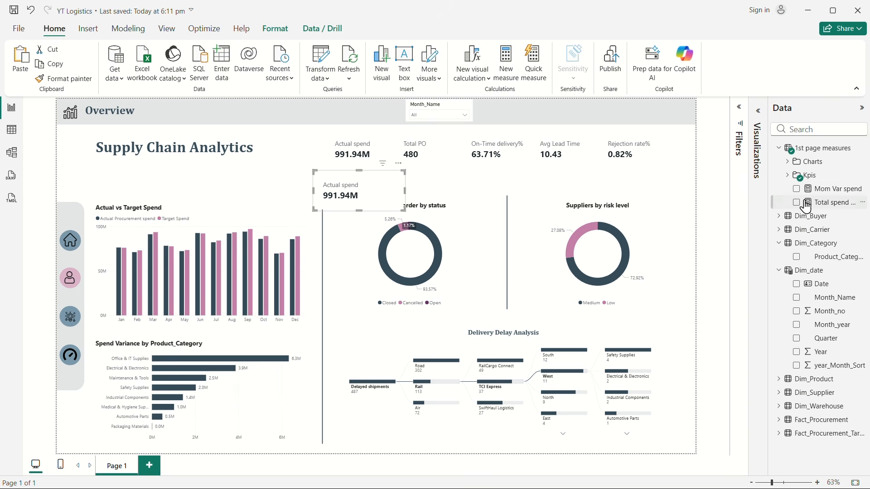
Step: Replace the actual spend measure in the duplicated card with Mom Var spend
left_click(788, 176)
left_click(806, 188)
left_click(806, 189)
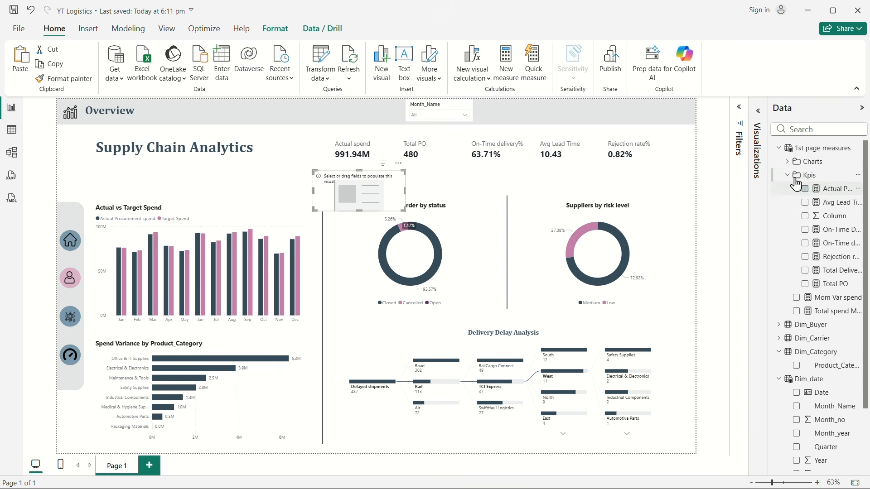
left_click(787, 175)
left_click(797, 190)
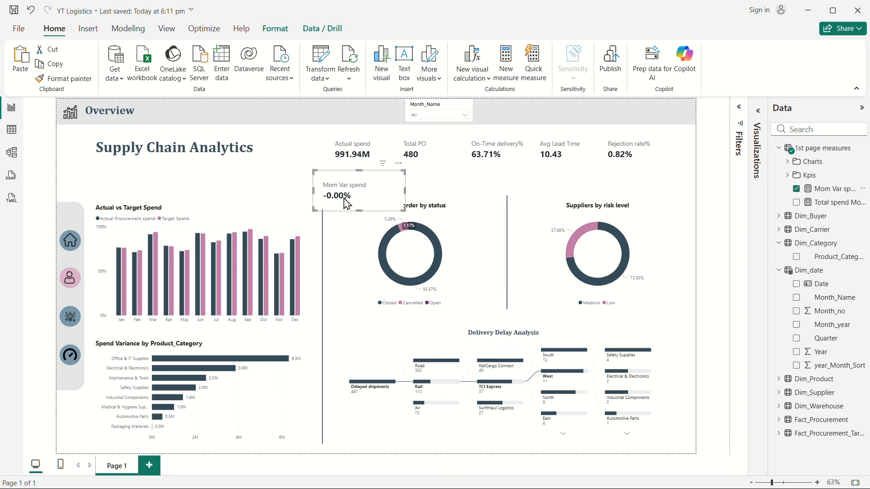
Step: Check the Mom Var spend card with Month_Name filtered to Mar and to Apr, and clear the filter
left_click(431, 121)
left_click(429, 146)
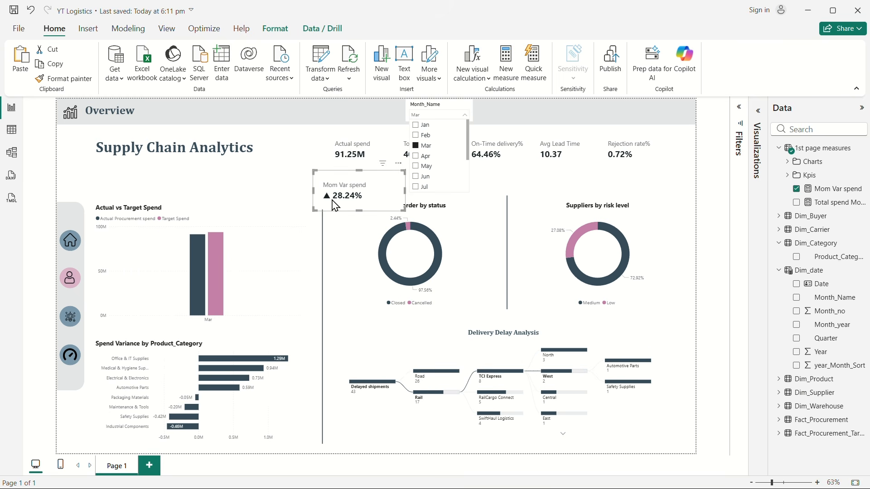
left_click(426, 156)
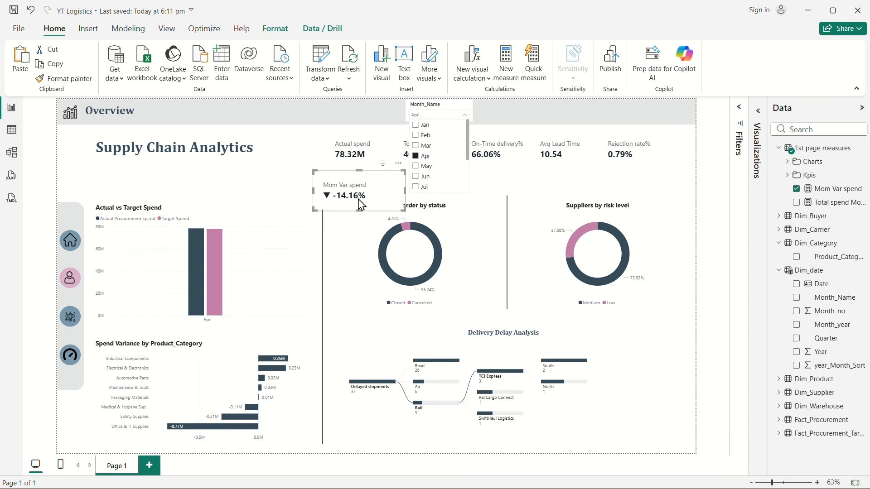
left_click(415, 156)
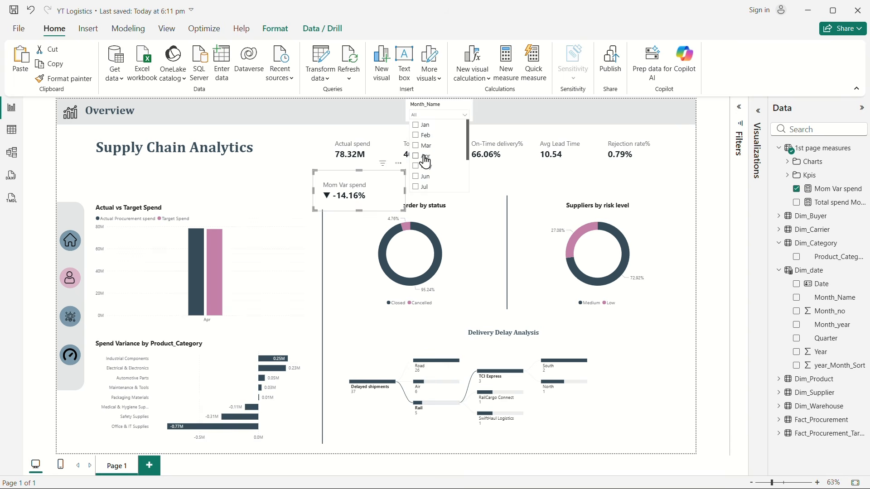
left_click(399, 195)
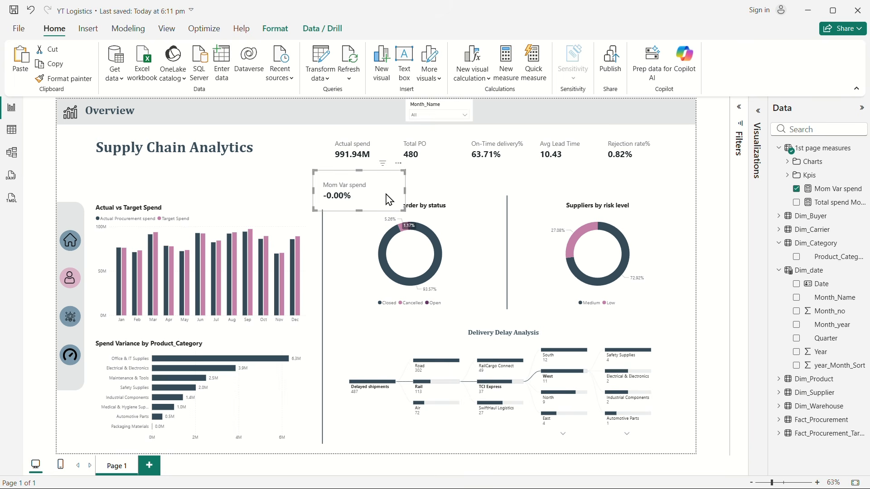
Step: Turn off the callout label of the Mom Var spend card
left_click(759, 121)
left_click(718, 138)
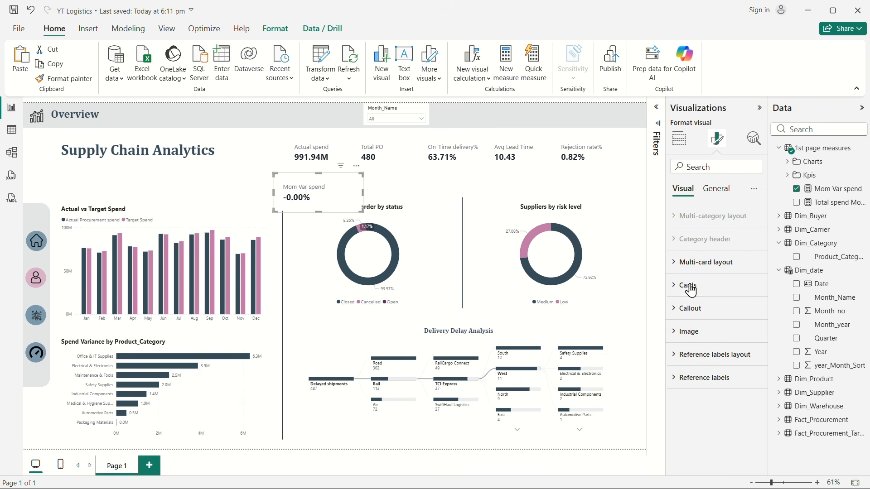
left_click(679, 309)
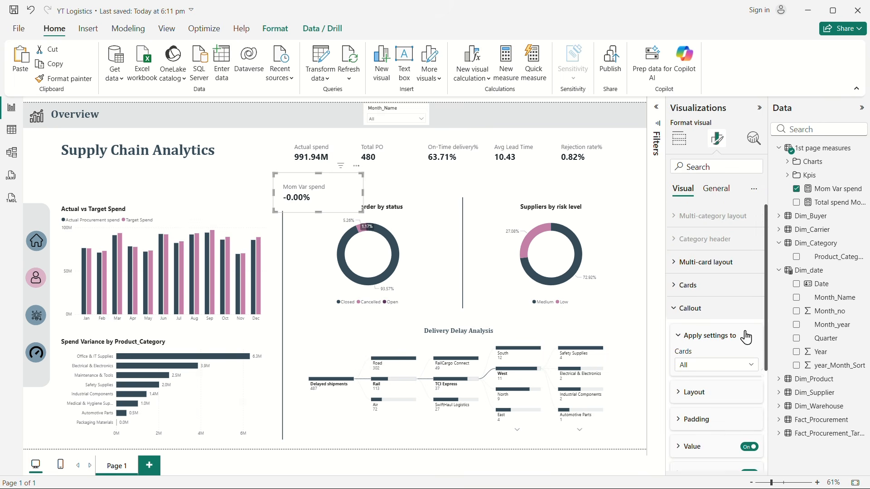
scroll(746, 338, "down", 3)
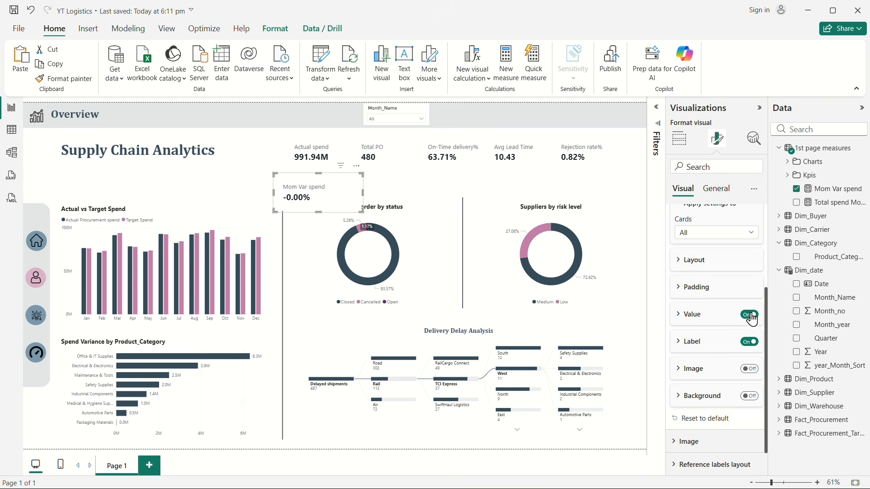
left_click(749, 343)
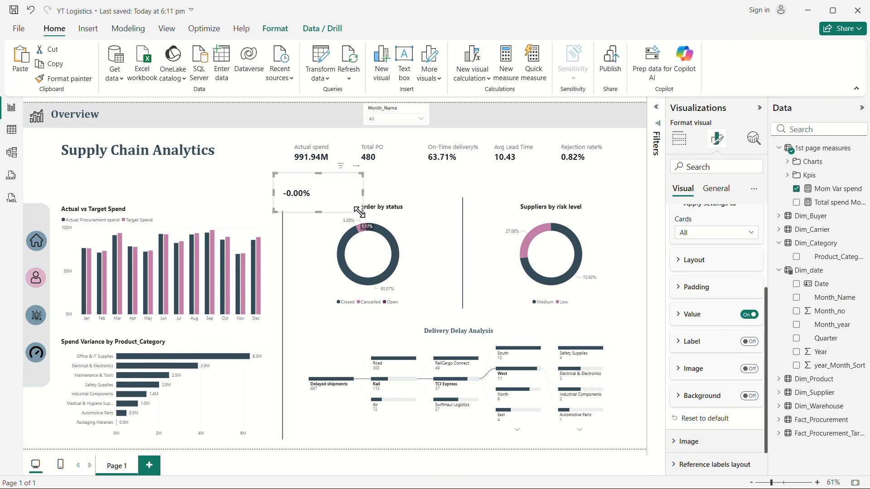
Step: Shrink the Mom Var spend card to fit beneath the Actual spend value, with a value font size of 11
left_click_drag(361, 211, 311, 189)
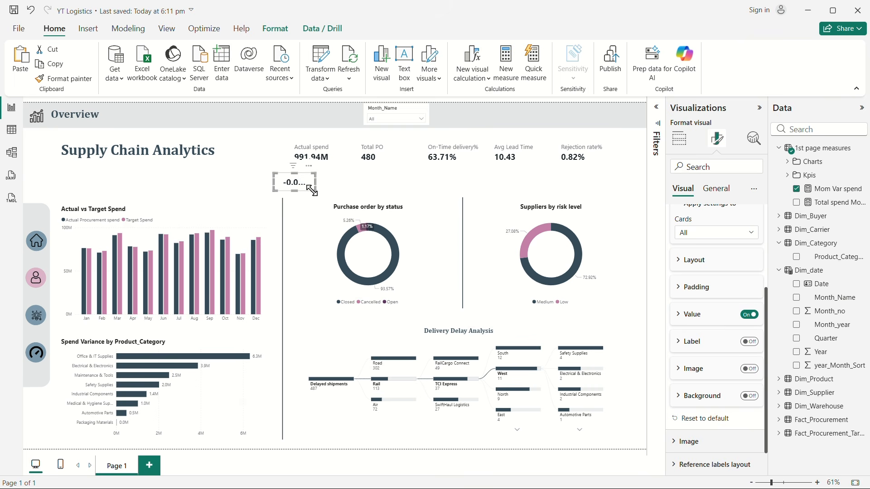
left_click(686, 319)
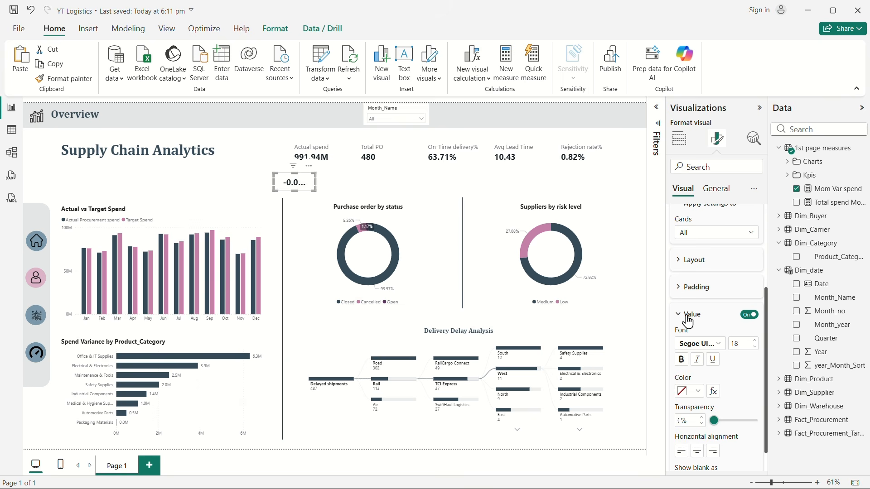
left_click(755, 347)
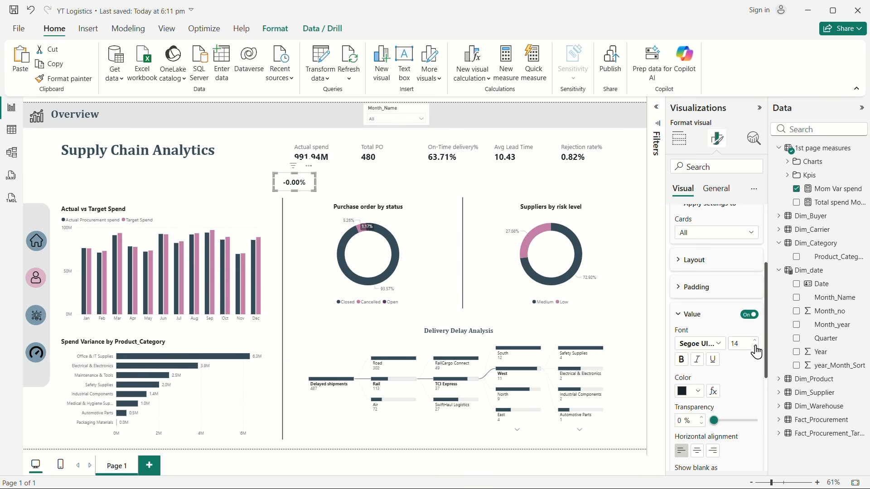
left_click(755, 348)
left_click_drag(302, 184, 332, 173)
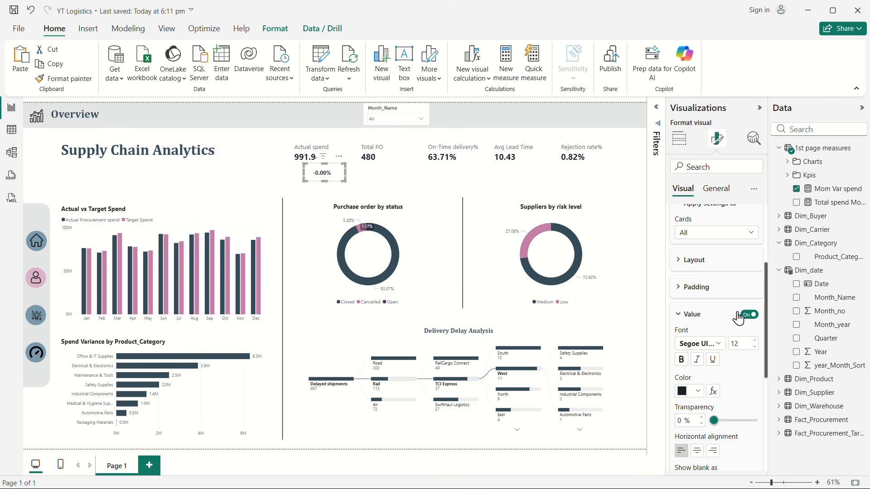
left_click(755, 347)
left_click_drag(342, 179, 341, 179)
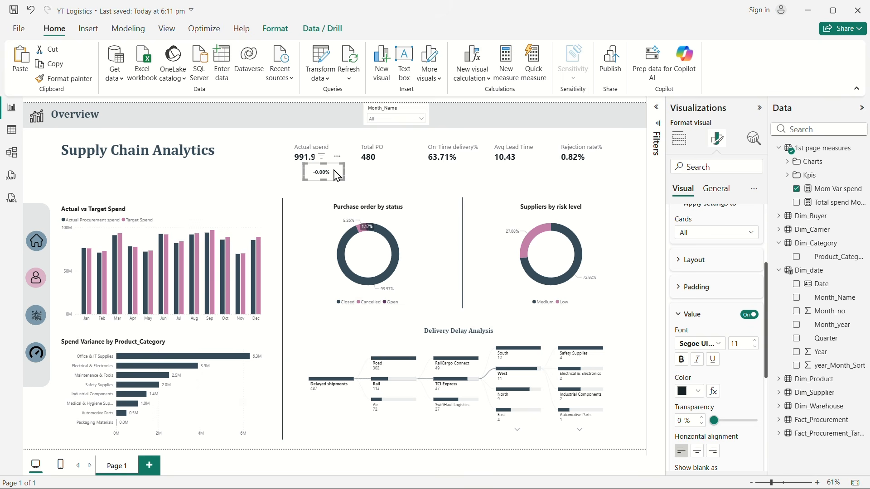
Step: Nudge the Mom Var spend card slightly to the left under the Actual spend value and deselect it
left_click(263, 175)
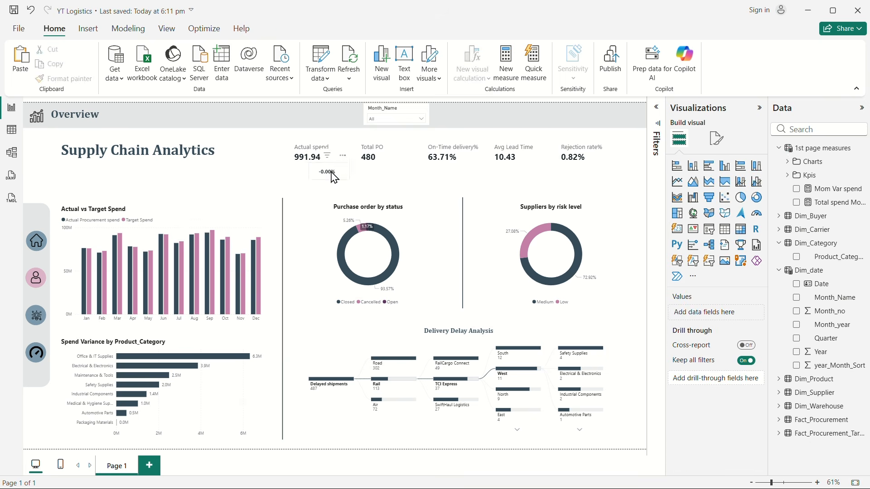
left_click(334, 176)
key("ctrl+c")
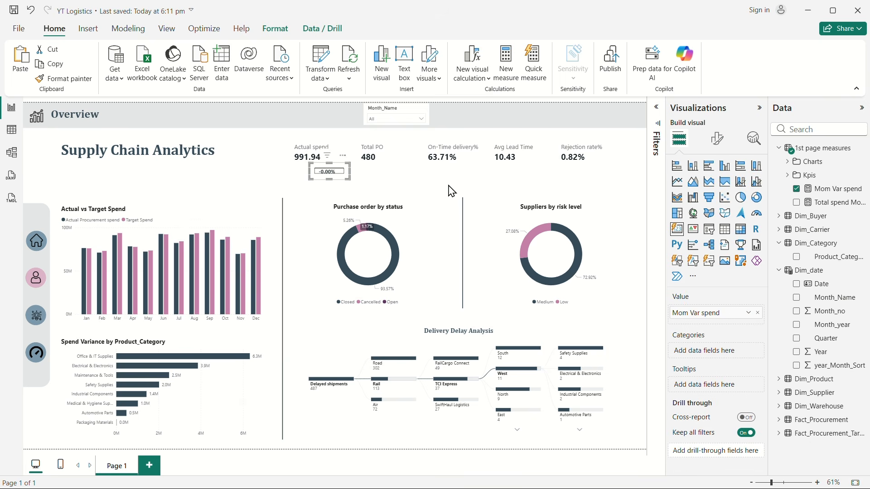
left_click(337, 179)
key("Left")
key("Left")
key("Left")
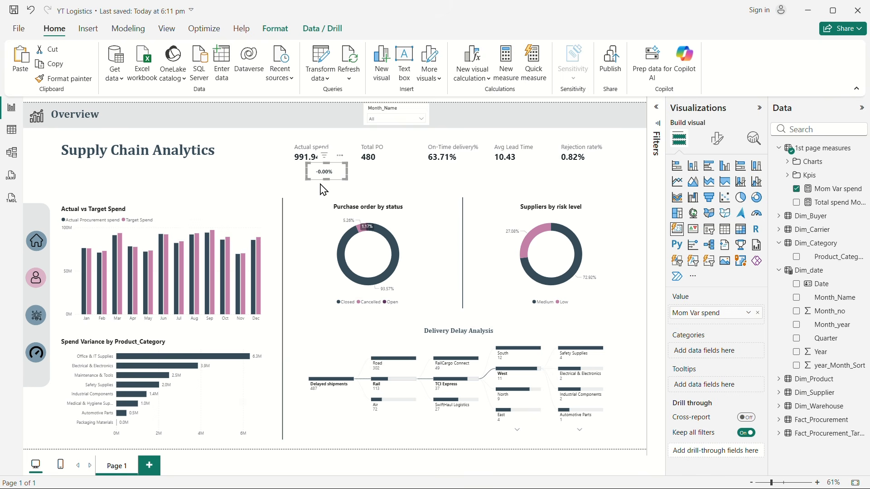
left_click(243, 169)
left_click(154, 163)
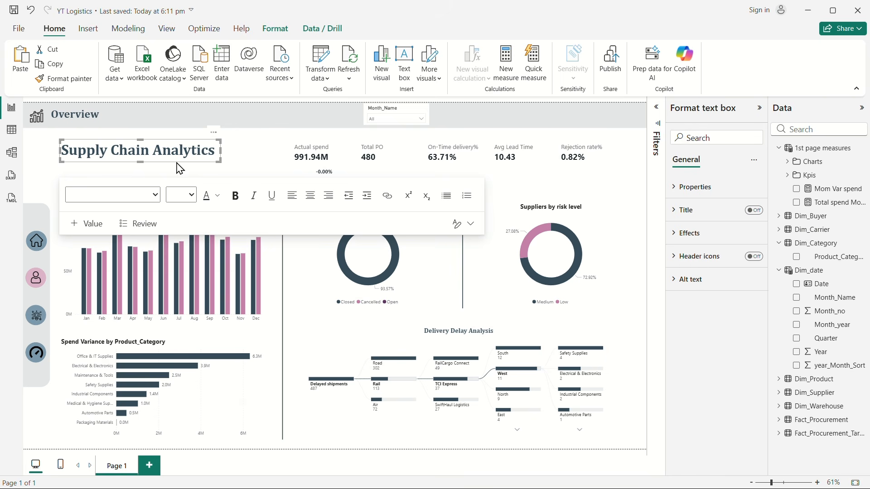
Step: Duplicate the Supply Chain Analytics title text box, place the copy below the title, and replace its text with "vs Pm"
key("ctrl+c")
key("ctrl+v")
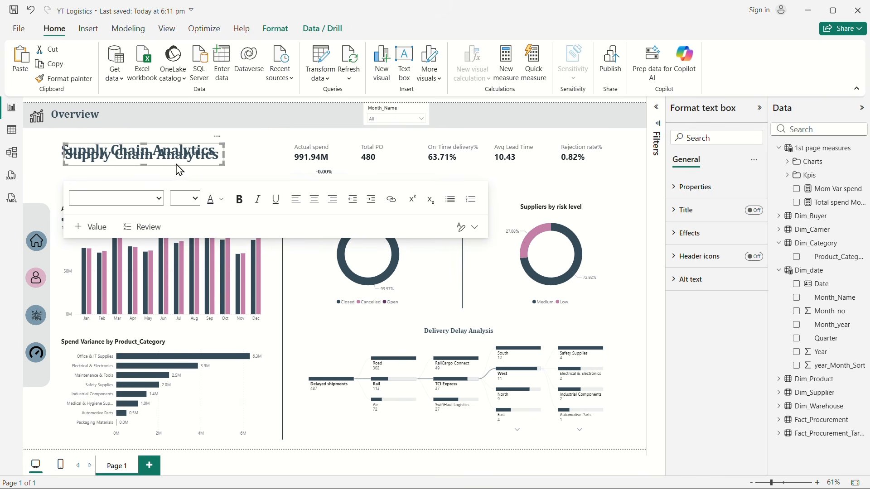
left_click_drag(180, 169, 303, 193)
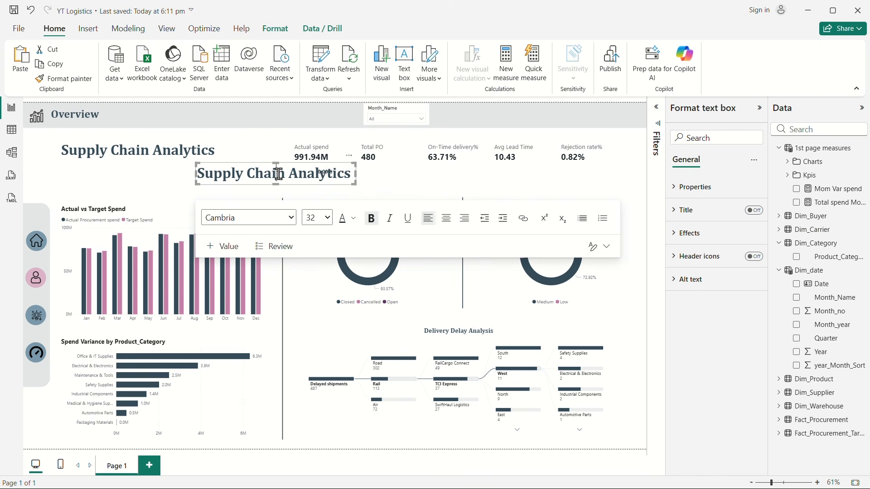
key("ctrl+a")
type("V")
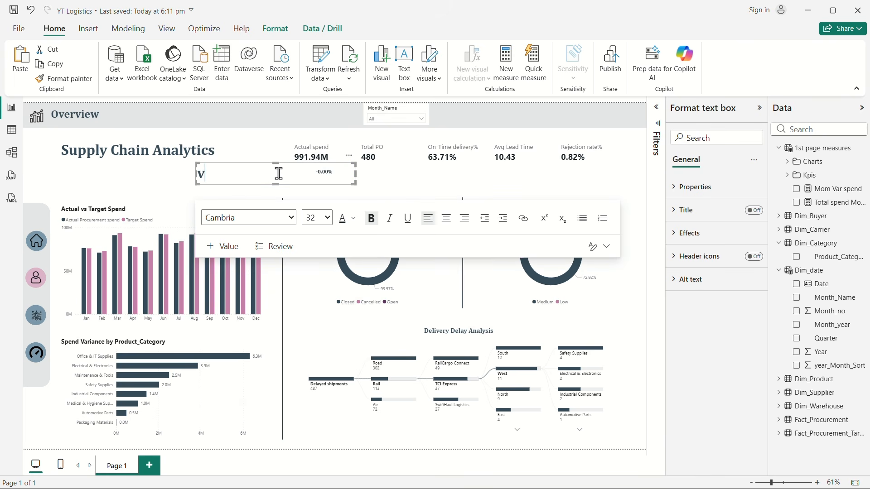
type("s Pm")
key("ctrl+a")
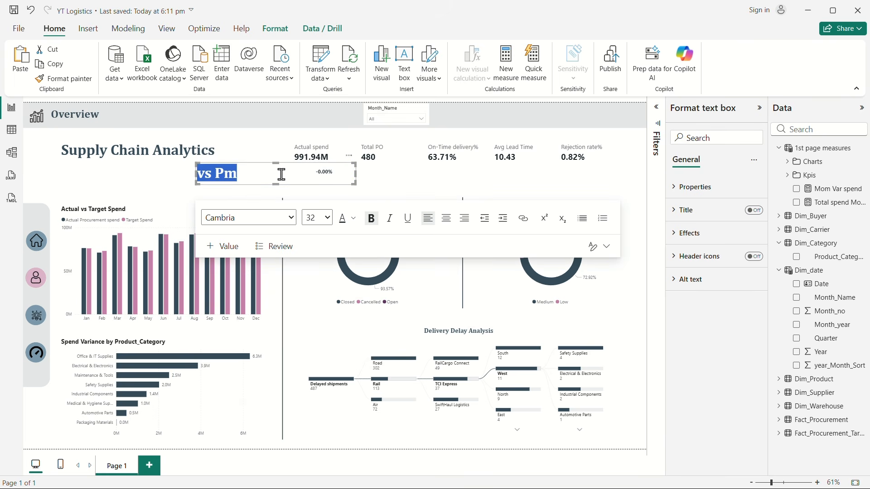
Step: Set the "vs Pm" text to font size 14 and shrink its text box to fit the label
left_click(327, 218)
left_click(325, 312)
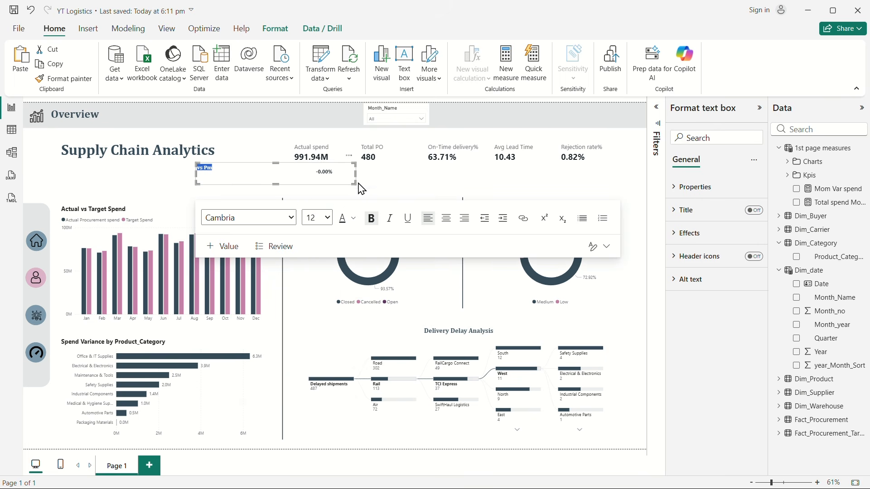
left_click(323, 218)
left_click(316, 327)
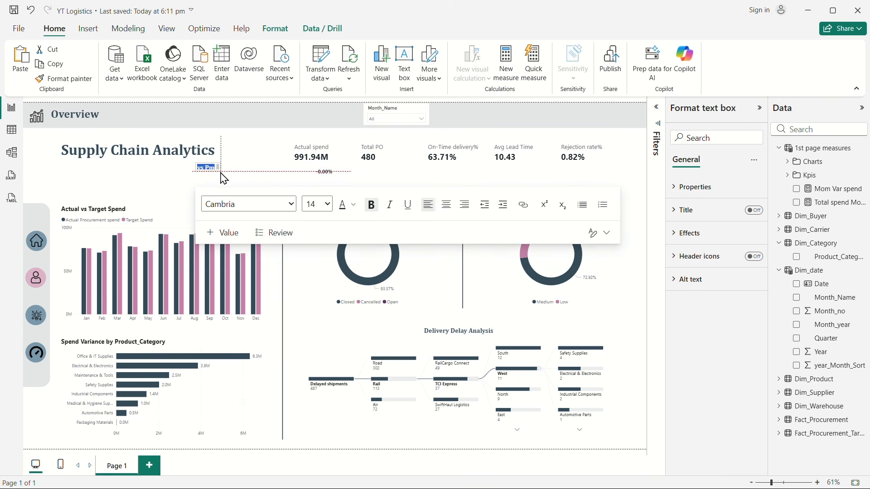
left_click_drag(221, 174, 227, 180)
left_click(223, 178)
left_click(227, 190)
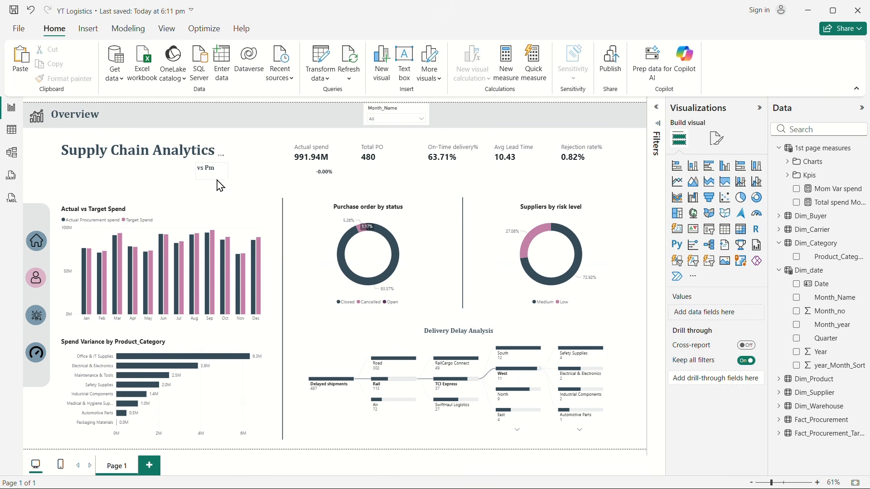
Step: Move the "vs Pm" text box beneath the Actual spend value, nudging it down level with the Mom Var spend card
left_click(219, 182)
left_click_drag(220, 182, 315, 190)
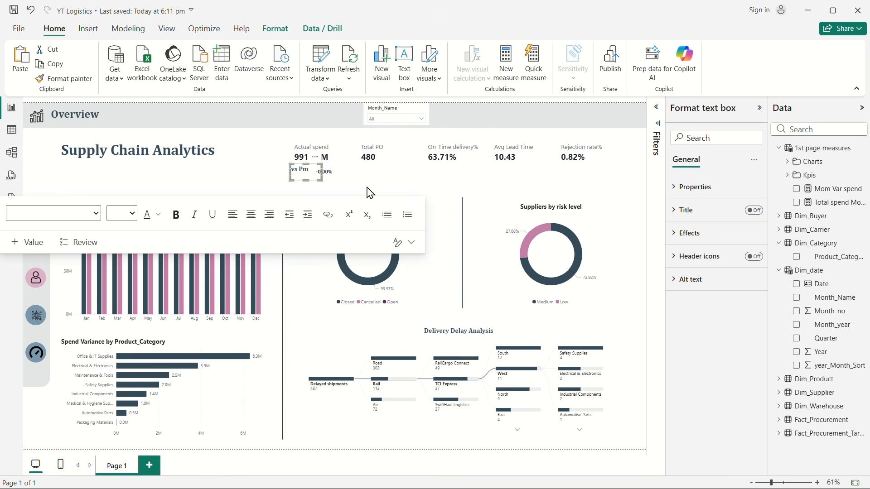
key("Down")
key("Down")
key("Down")
key("Down")
key("Down")
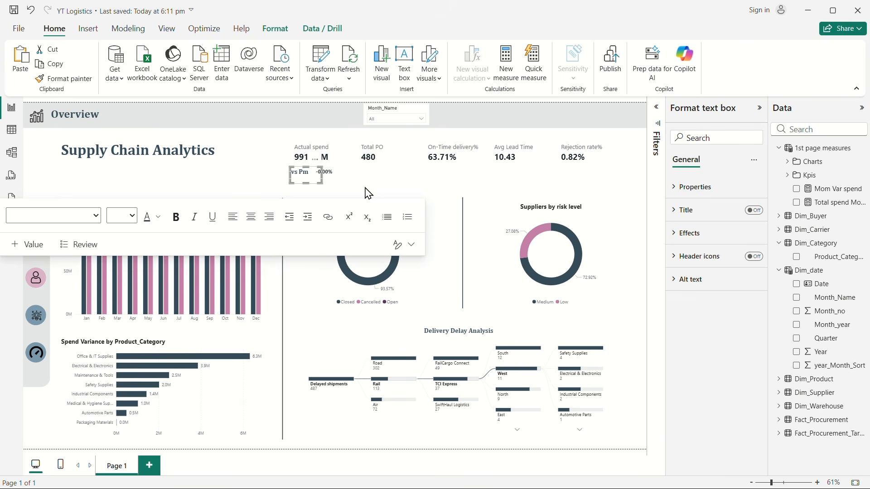
left_click(235, 172)
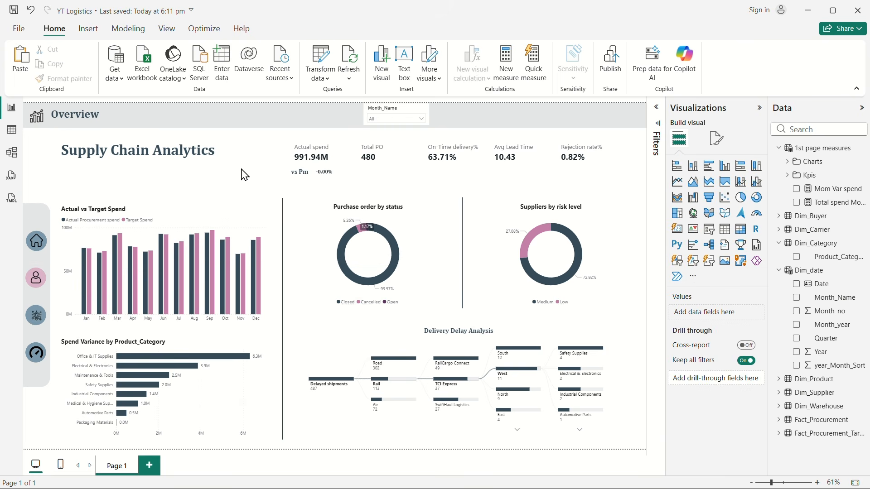
Step: Nudge the "vs Pm" text box slightly right, closer to the Mom Var spend card, and deselect it
left_click(320, 182)
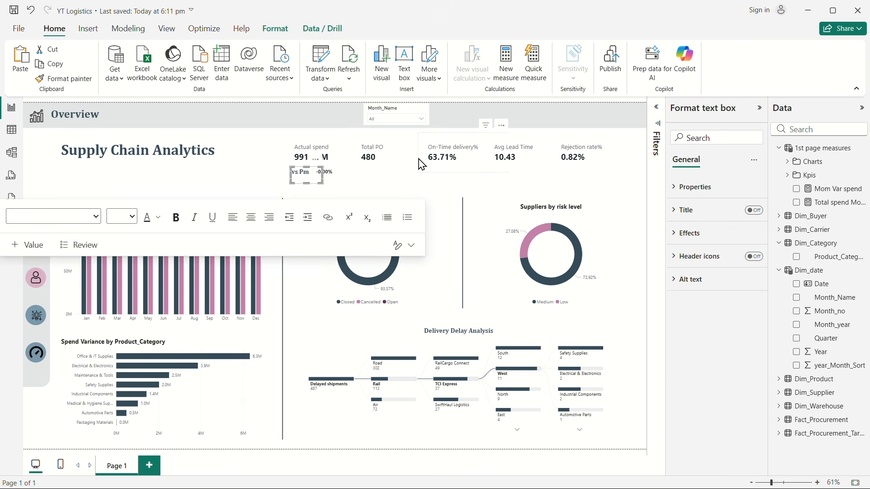
key("Right")
key("Right")
key("Right")
key("Right")
key("Right")
key("Right")
key("Right")
key("Right")
left_click(275, 163)
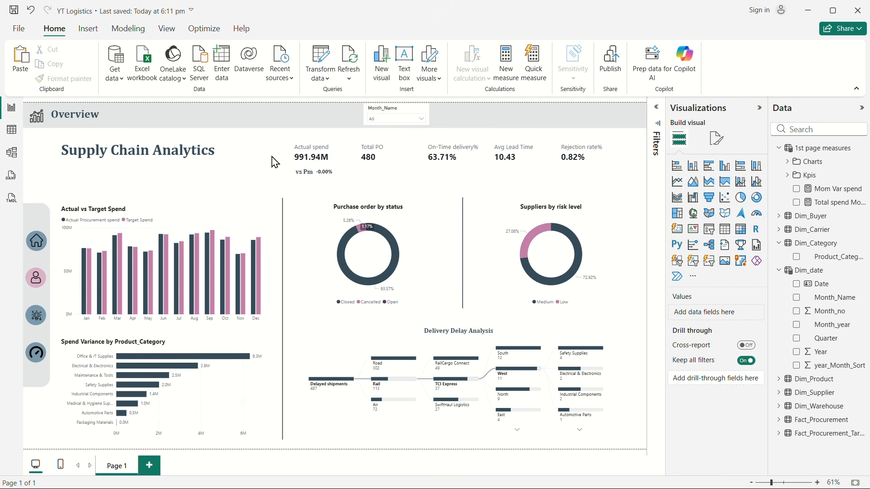
Step: Fine-tune the positions of the Mom Var spend card and the "vs Pm" label so they align under Actual spend
left_click(336, 178)
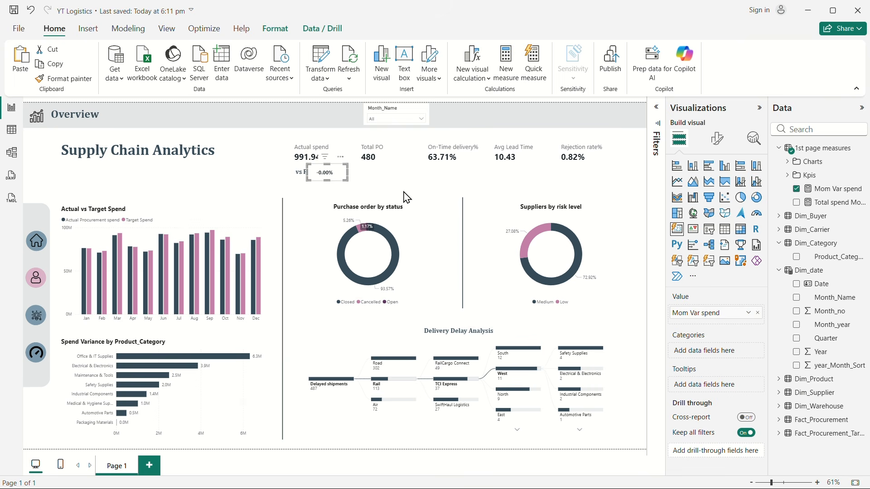
left_click(249, 163)
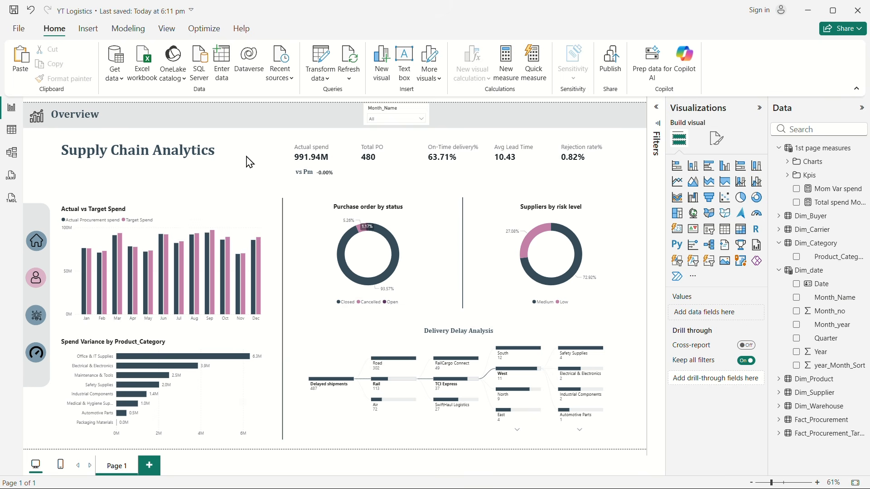
left_click(311, 180)
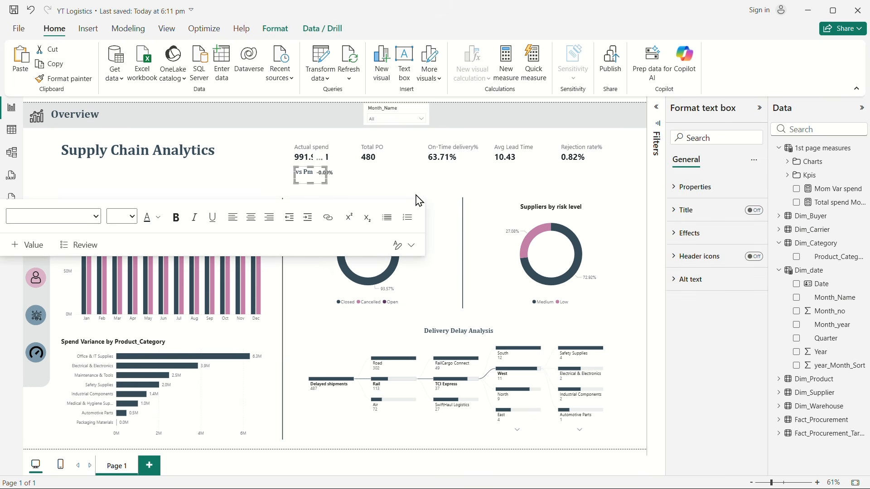
Step: Open conditional formatting for the Mom Var spend card's callout value color and base its rules on the Total spend Mom% measure
left_click(341, 180)
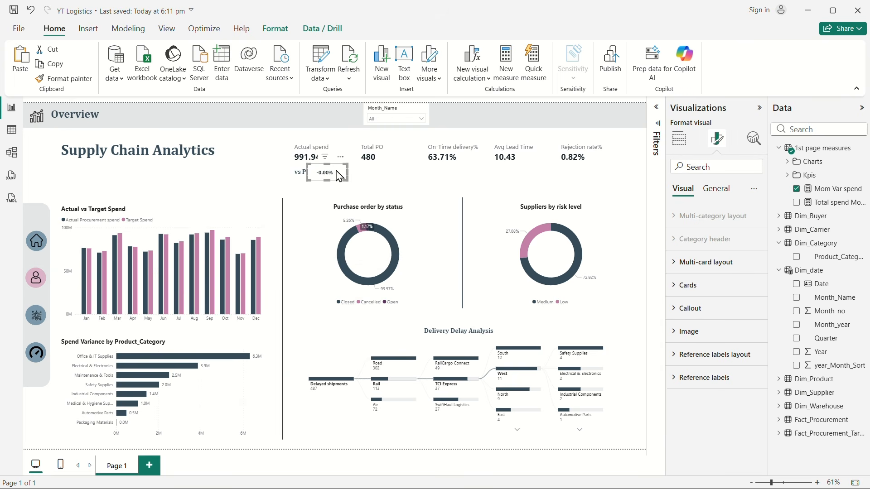
left_click(716, 189)
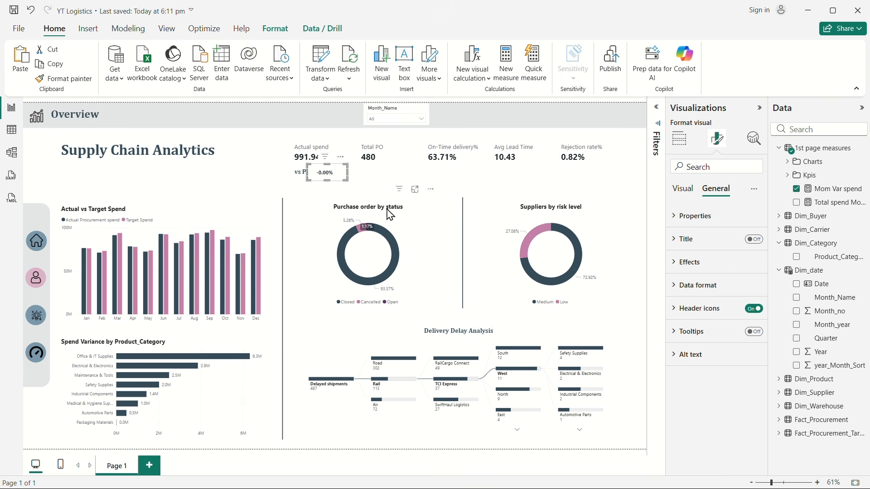
left_click(683, 190)
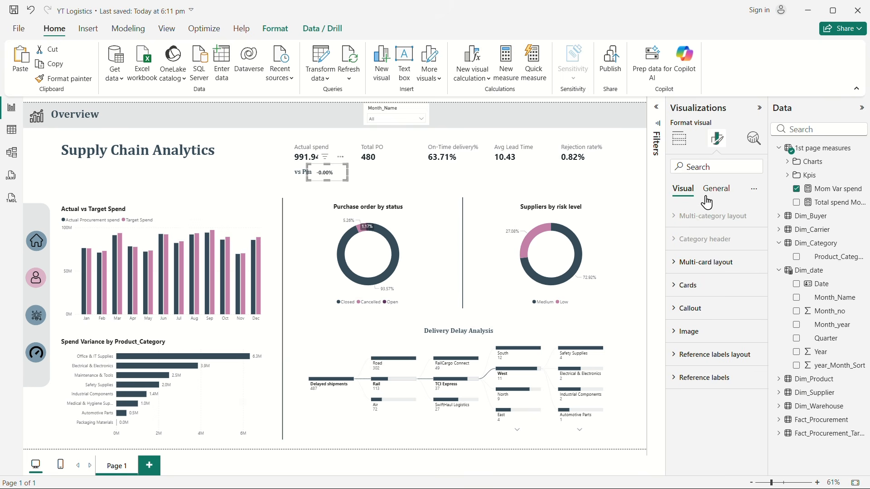
left_click(686, 310)
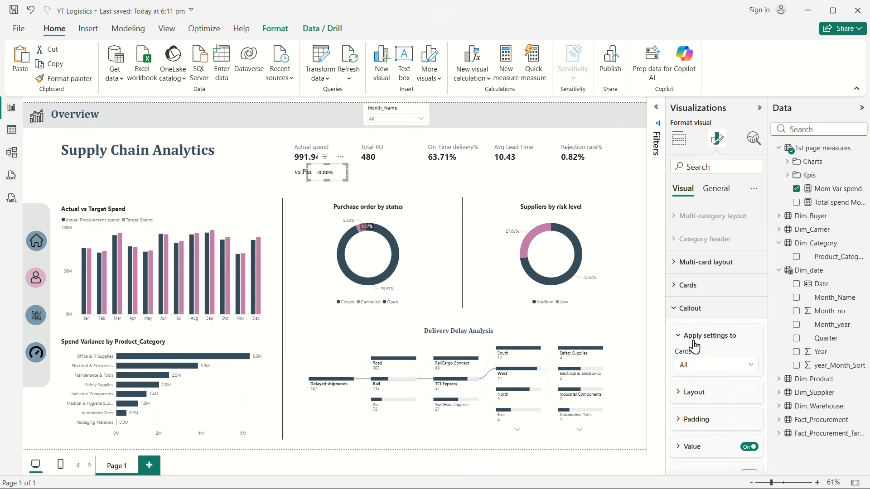
scroll(695, 372, "down", 3)
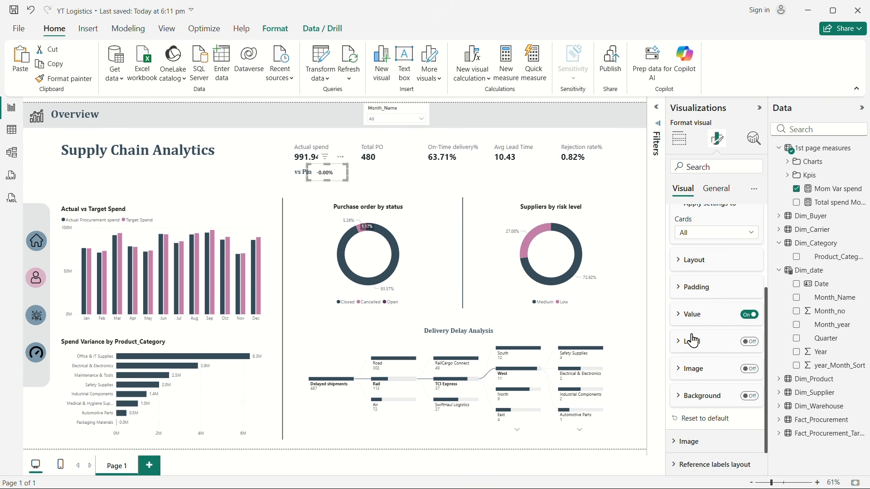
left_click(692, 314)
scroll(696, 336, "down", 5)
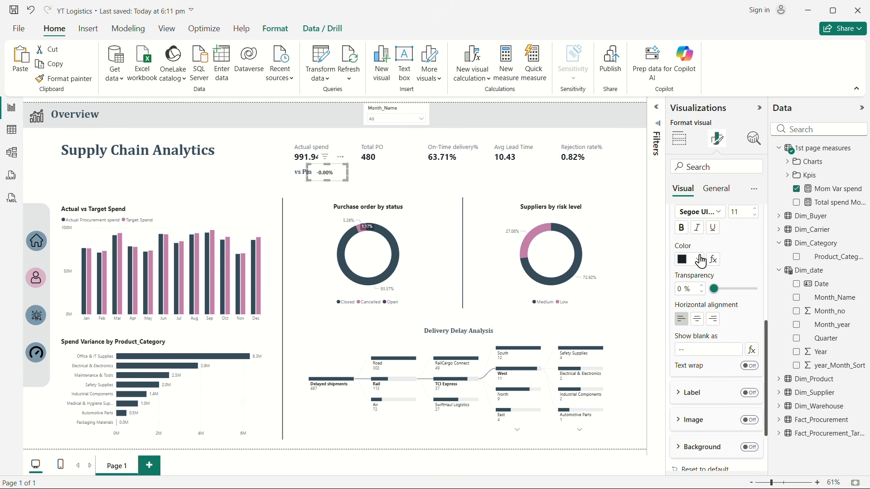
scroll(737, 267, "up", 3)
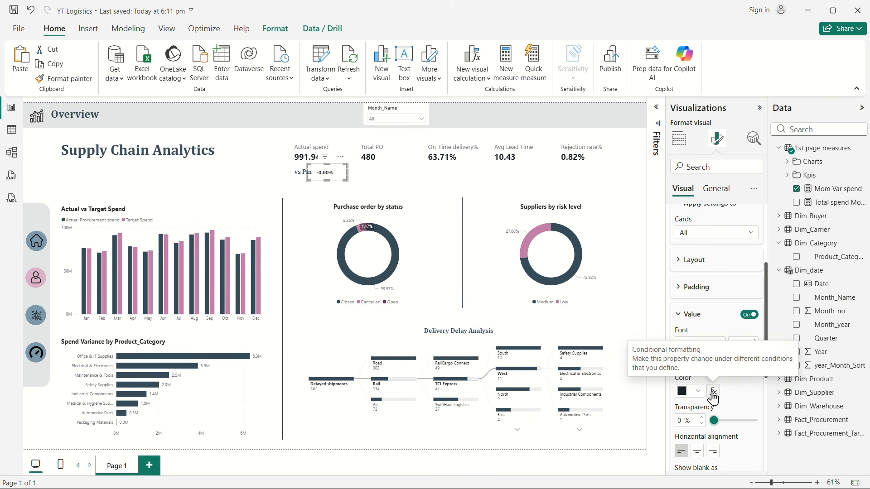
left_click(714, 392)
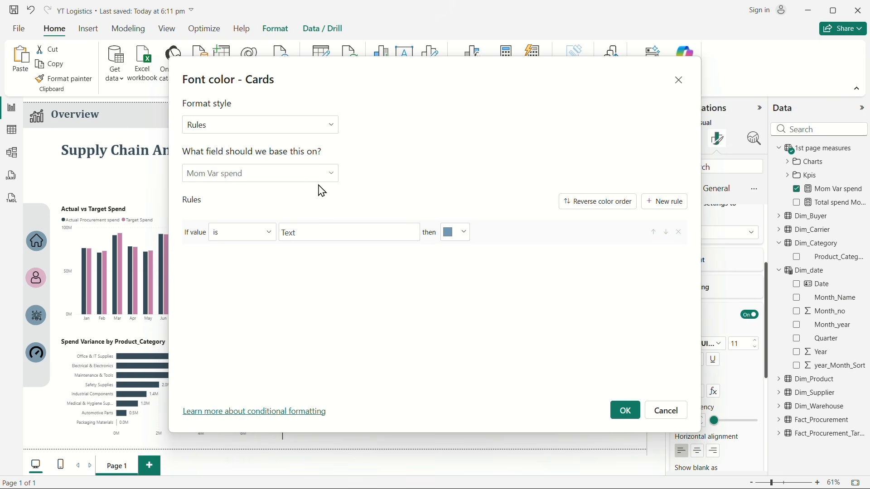
left_click(275, 176)
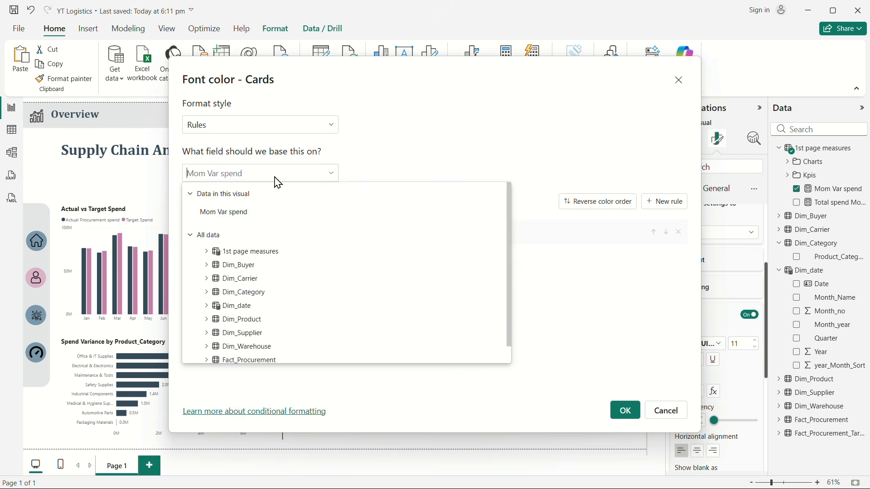
left_click(207, 254)
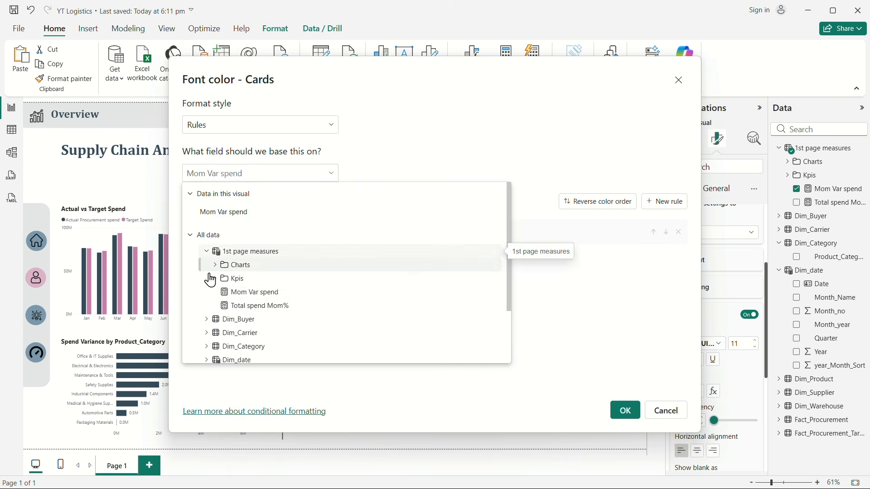
left_click(274, 311)
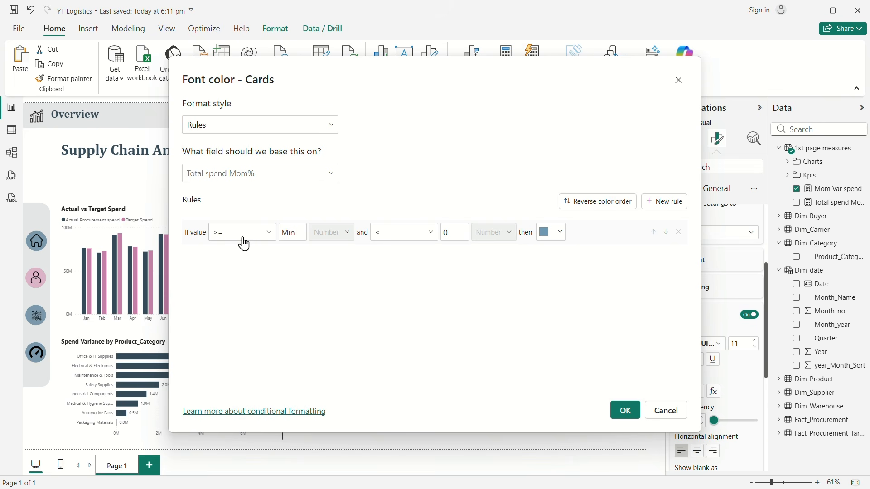
Step: Define the first font color rule as >= 0 and < Max with the custom green #3AA55C
type("0")
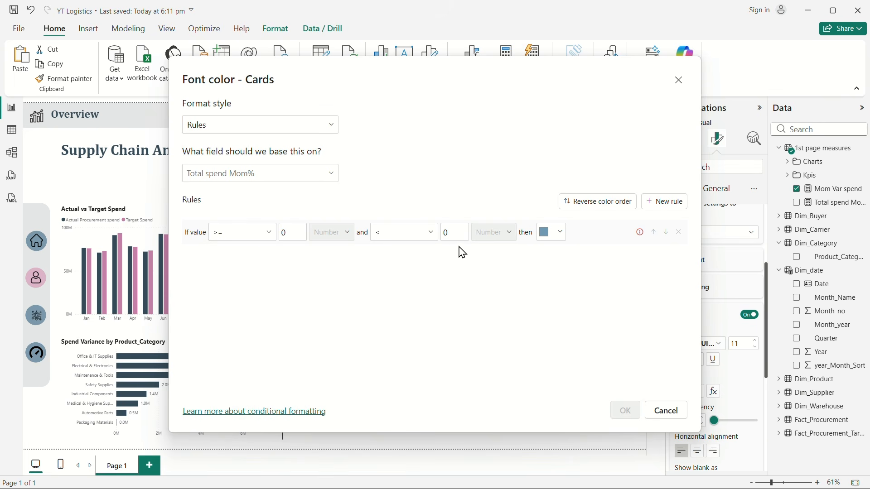
key("BackSpace")
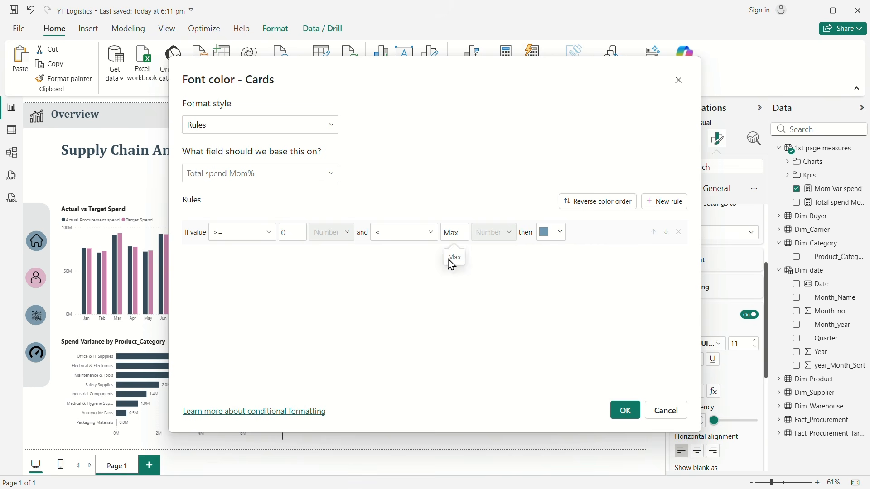
left_click(562, 234)
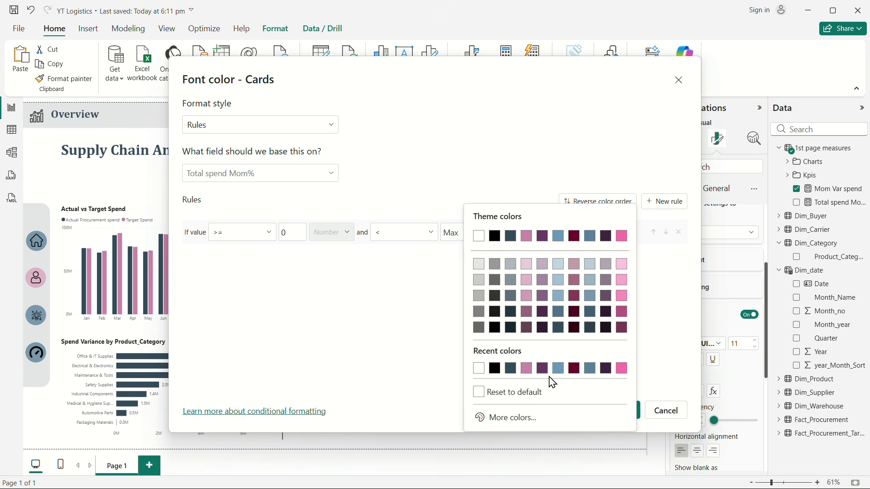
left_click(516, 418)
left_click_drag(562, 363, 535, 364)
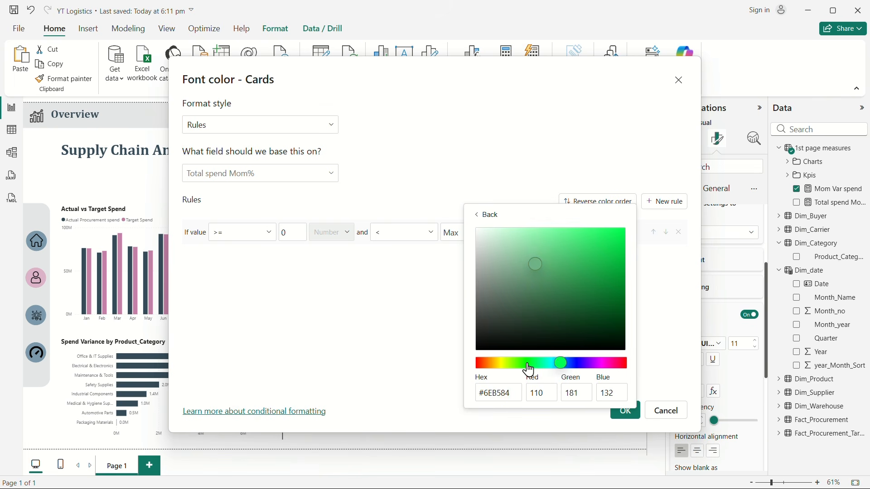
left_click_drag(537, 269, 574, 272)
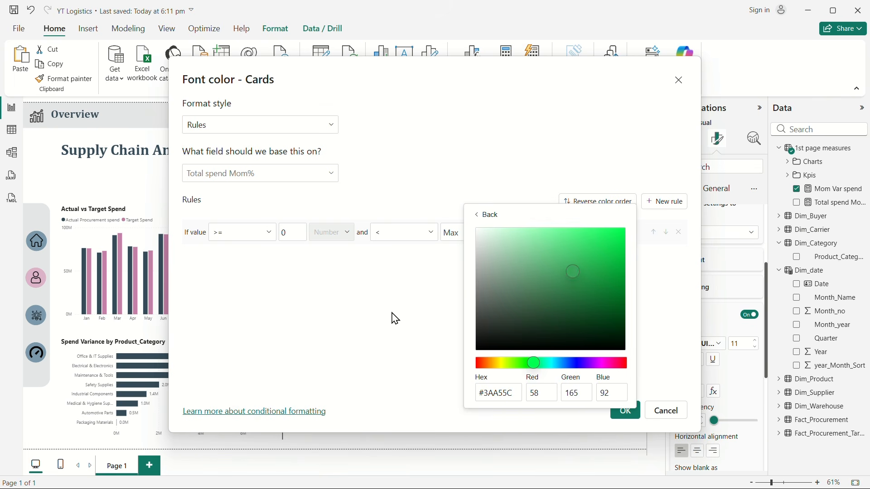
left_click(396, 319)
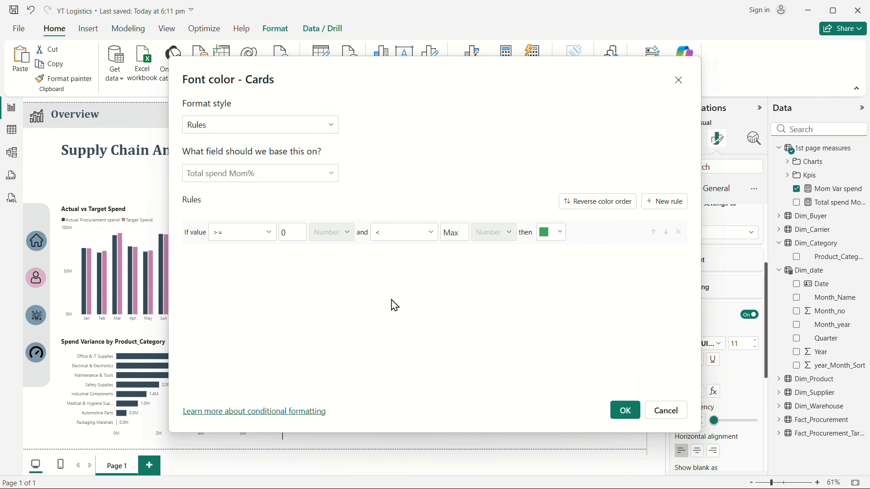
Step: Add a second font color rule for values >= Min and < 0 with custom red #B53737, and apply the conditional formatting
left_click(664, 203)
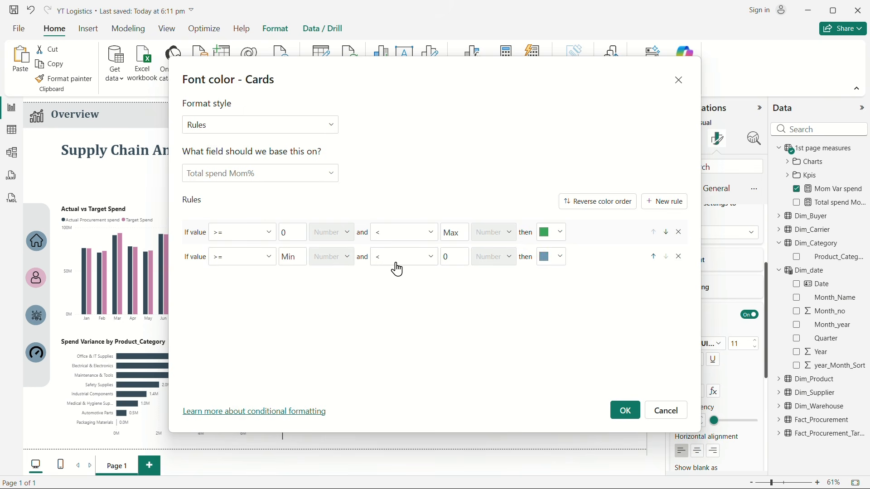
left_click(558, 257)
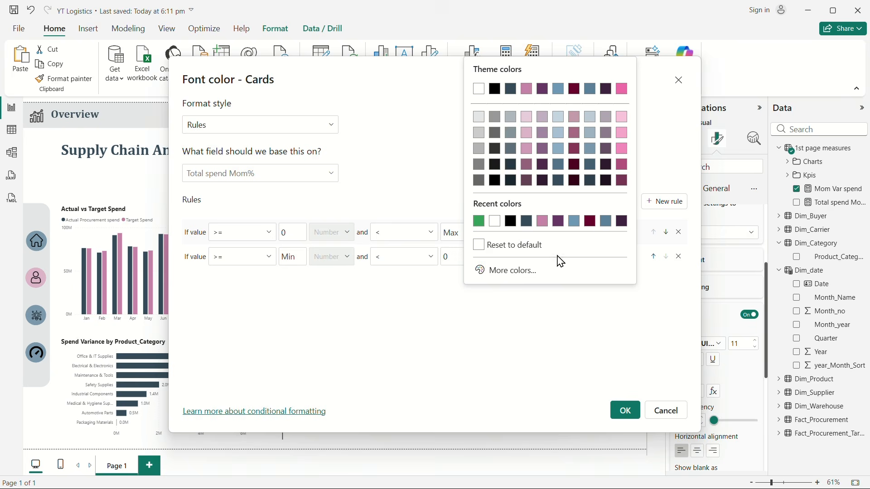
left_click(498, 270)
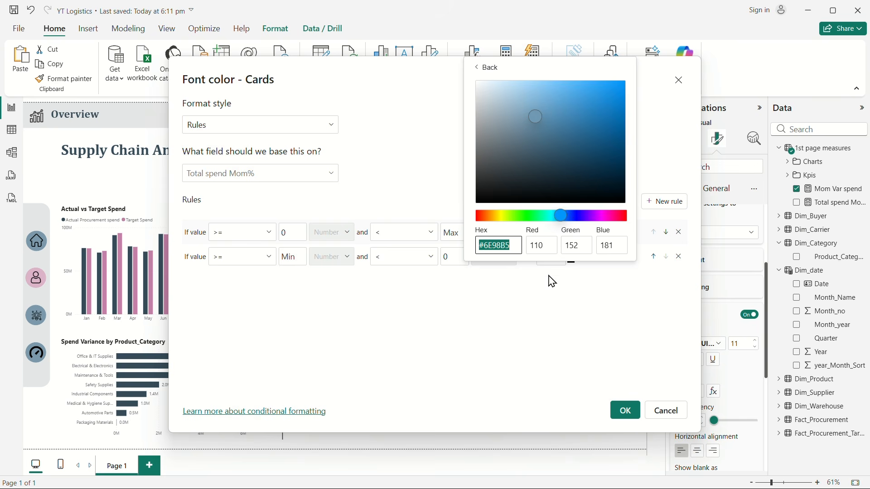
left_click(624, 216)
left_click_drag(536, 116, 579, 116)
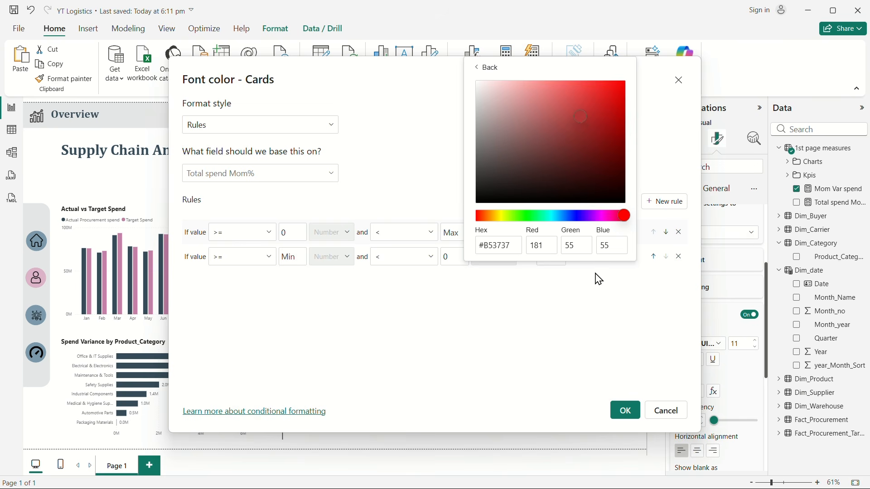
left_click(586, 330)
left_click(561, 264)
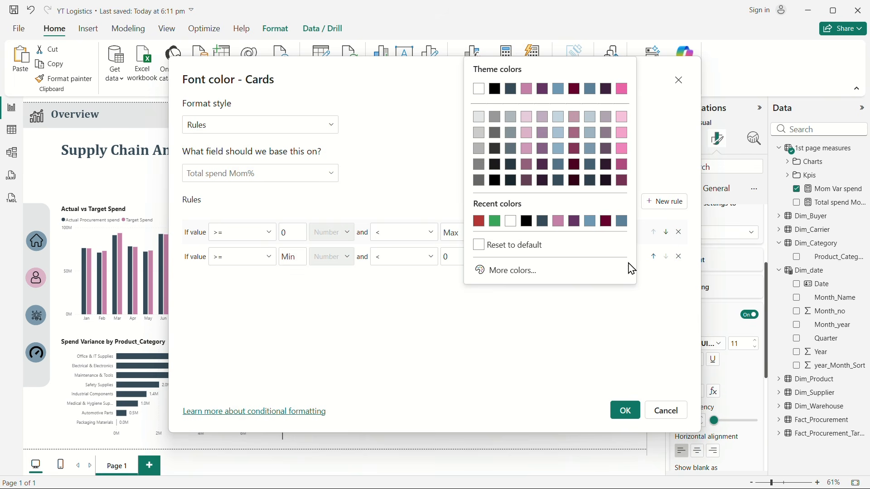
left_click(580, 319)
left_click(626, 411)
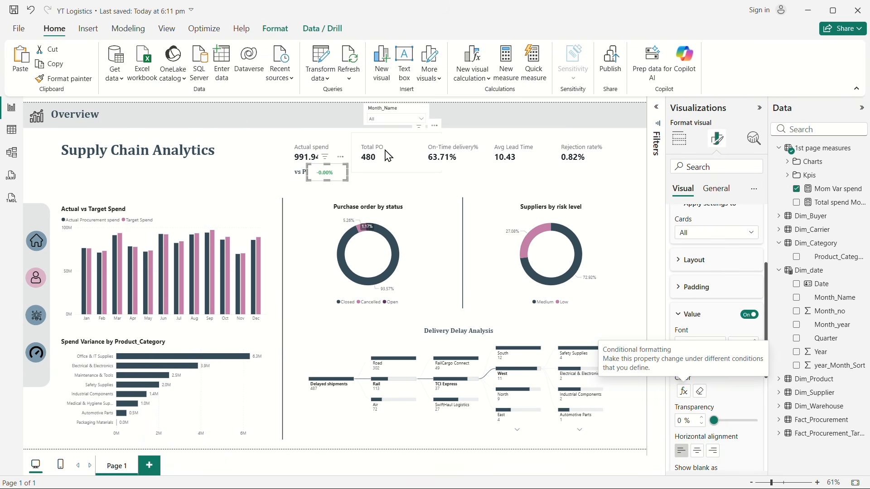
Step: Filter the page by Mar, then Apr, and widen the Mom Var spend card slightly so its full percentage fits
left_click(422, 120)
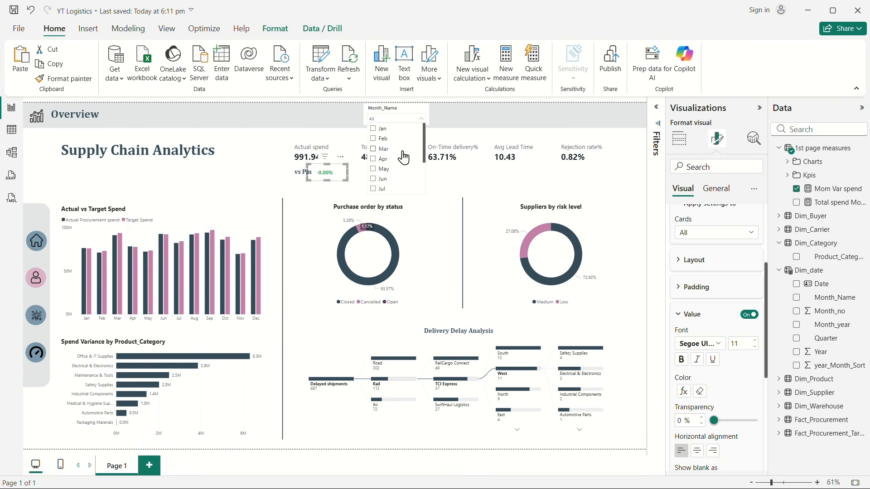
left_click(401, 150)
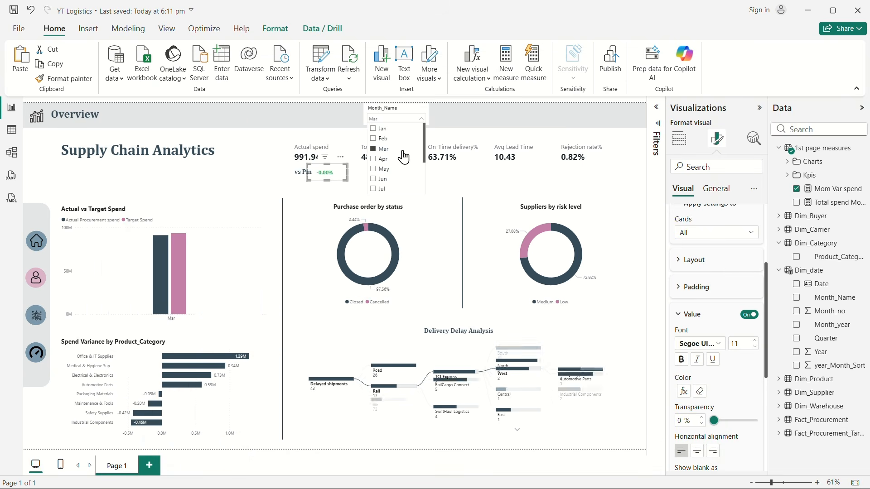
left_click(354, 179)
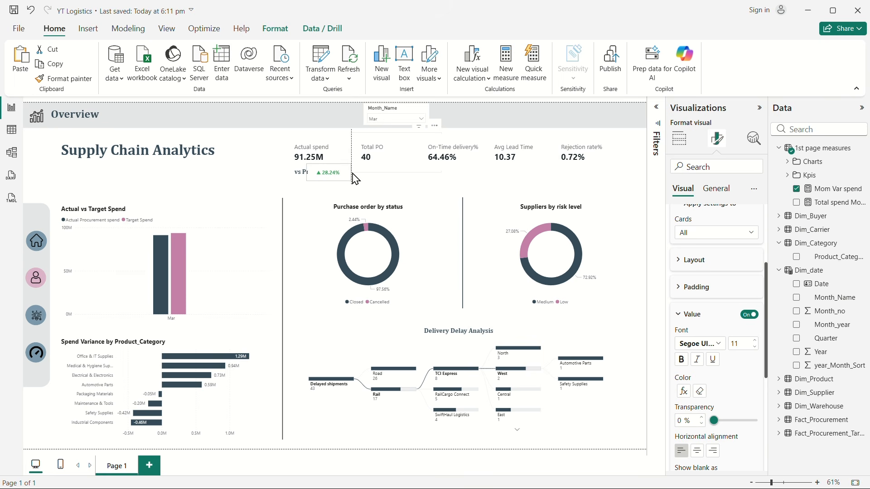
left_click(354, 179)
left_click(410, 120)
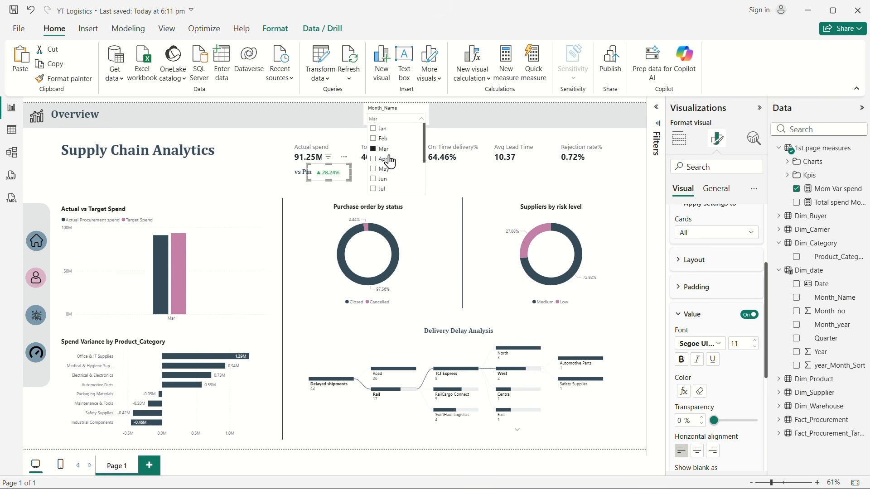
left_click(388, 159)
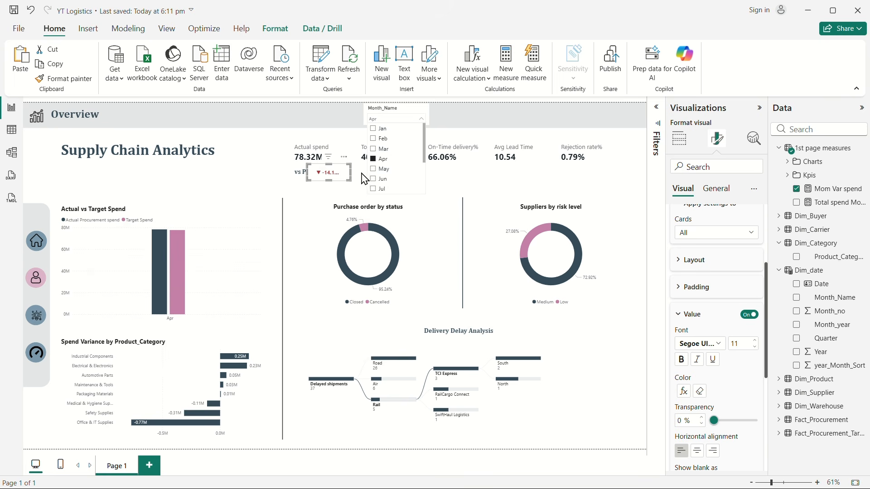
left_click_drag(354, 172, 357, 180)
Step: Check the variance card's color and arrow for May, Jun and Jul with the month slicer, then clear the month filter
left_click(392, 119)
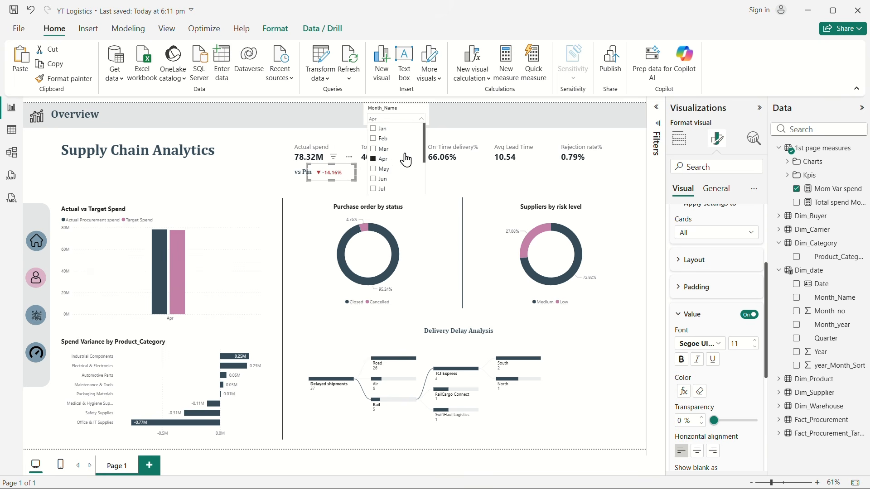
left_click(389, 170)
left_click(388, 179)
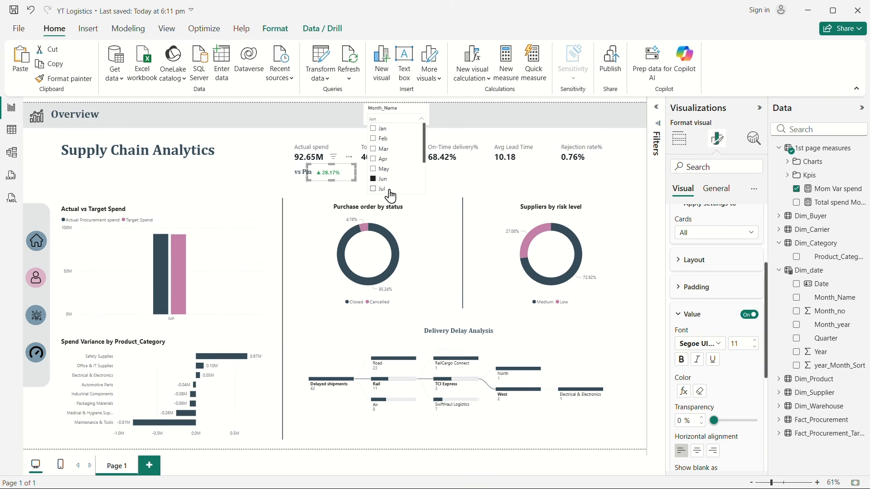
left_click(387, 189)
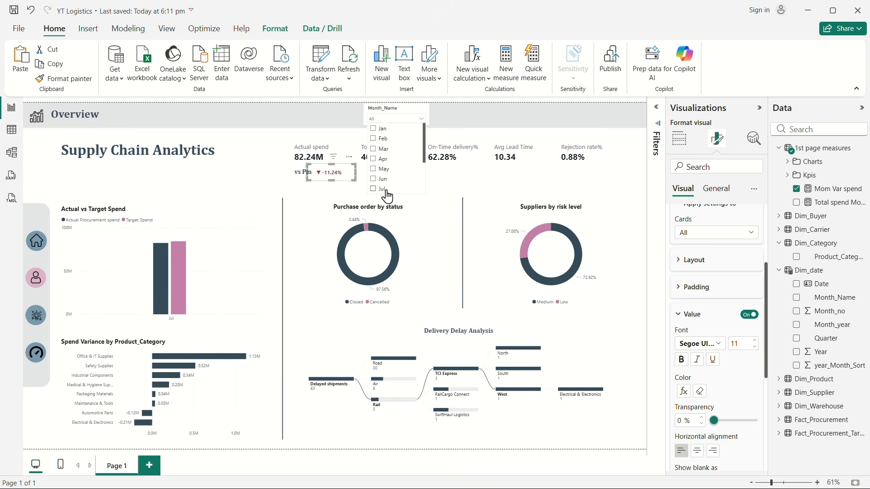
left_click(252, 170)
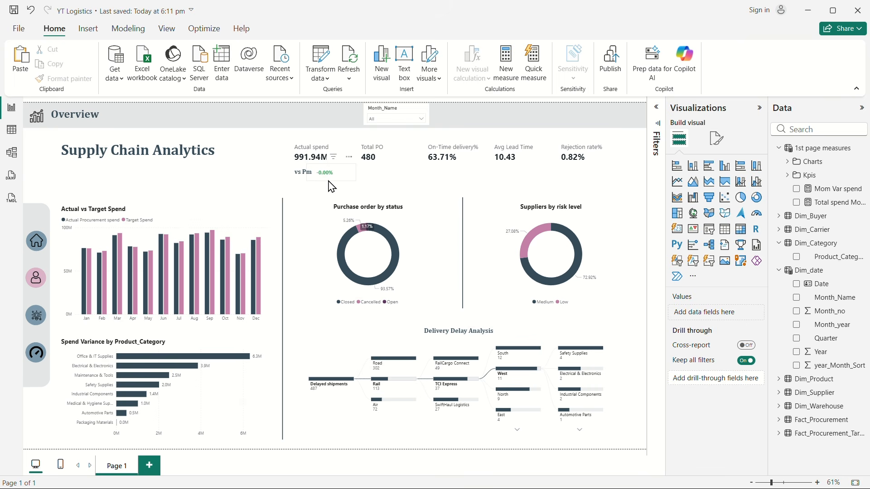
Step: Examine the Total spend Mom% formula, especially the [Actual Procurement spend] references in its current and previous month variables
left_click(829, 202)
left_click_drag(186, 128, 84, 126)
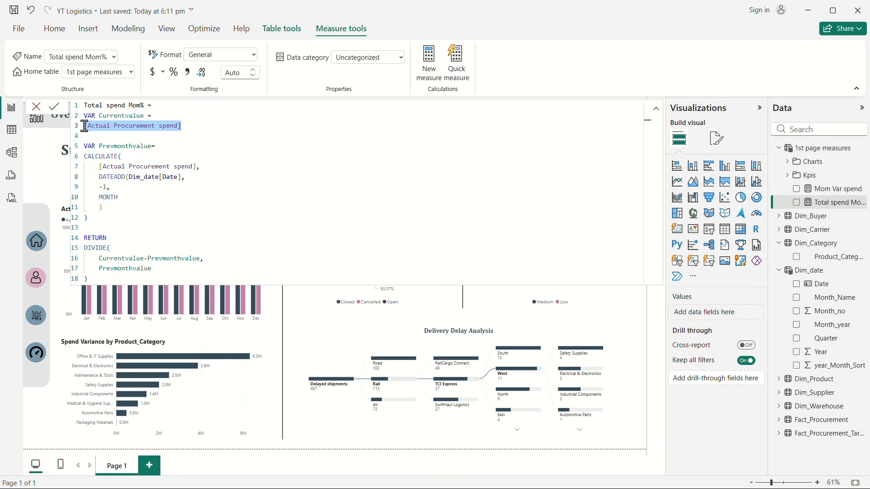
left_click(43, 173)
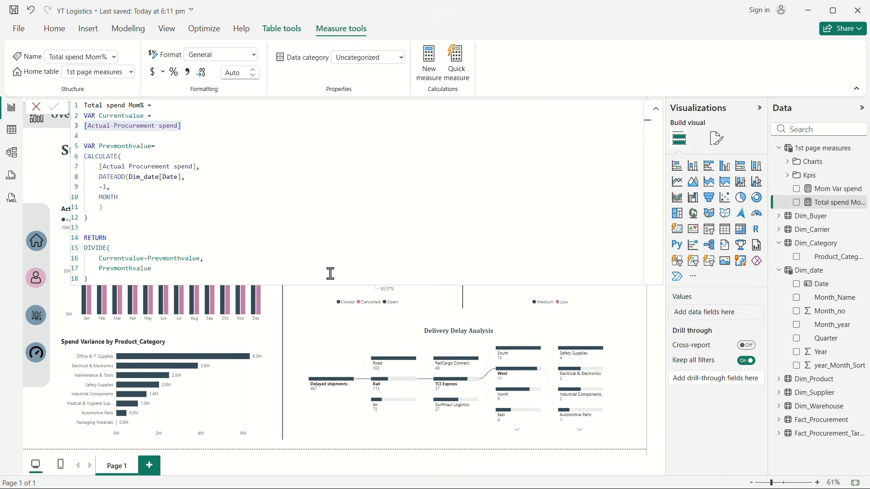
left_click(369, 159)
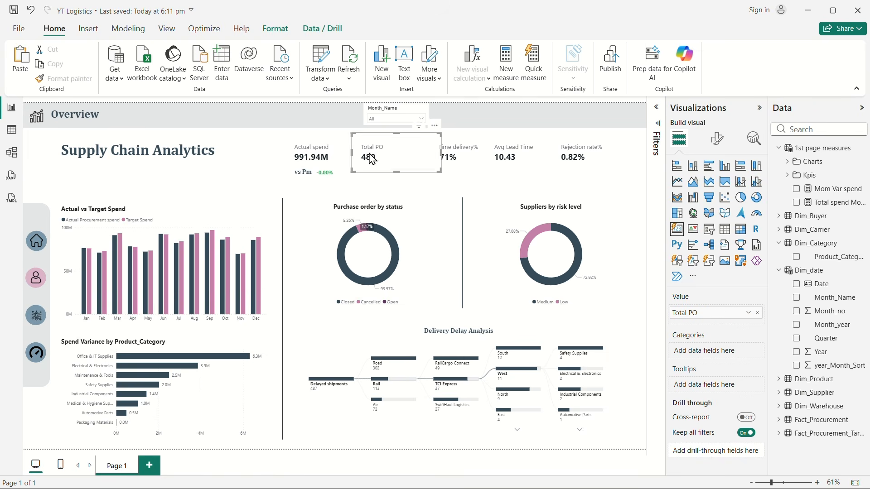
left_click(830, 206)
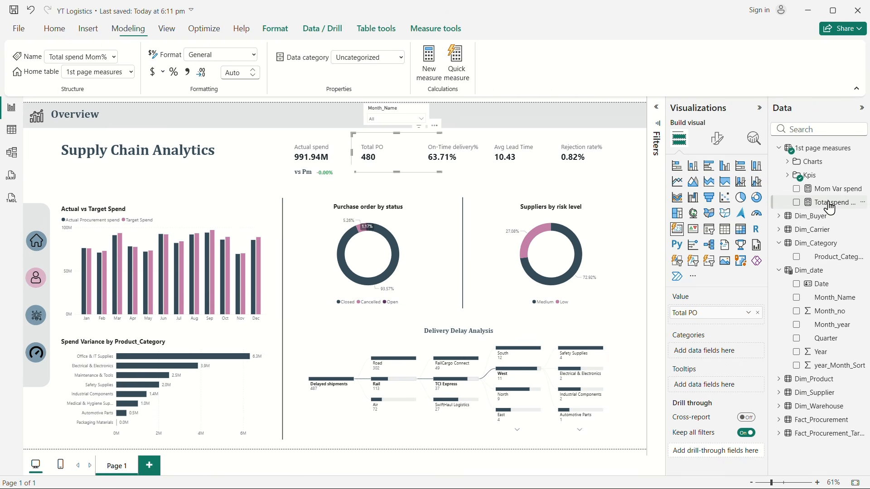
left_click_drag(182, 126, 80, 127)
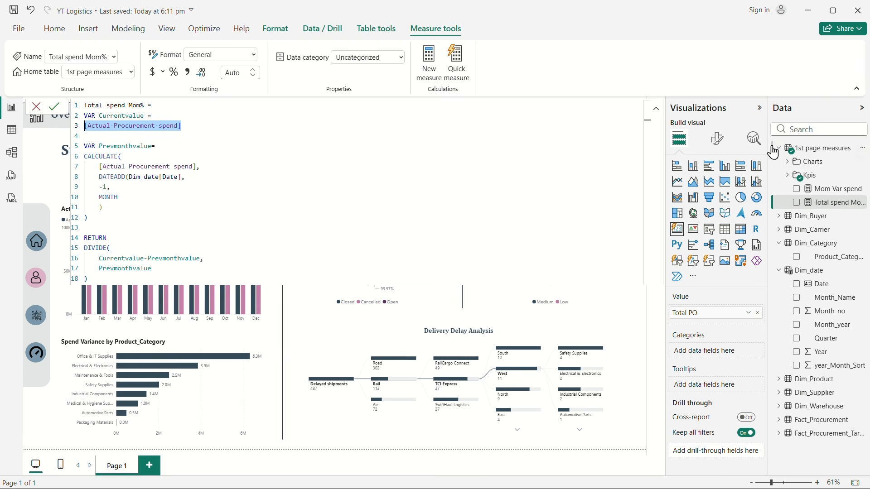
left_click_drag(99, 168, 203, 171)
left_click(45, 175)
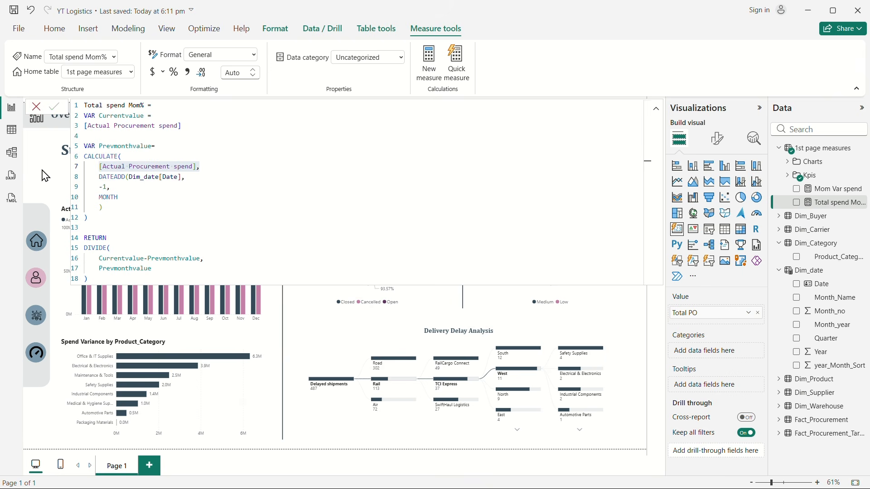
Step: Examine the Mom Var spend formula and its [Total spend Mom%] reference, then close the formula view
left_click(838, 189)
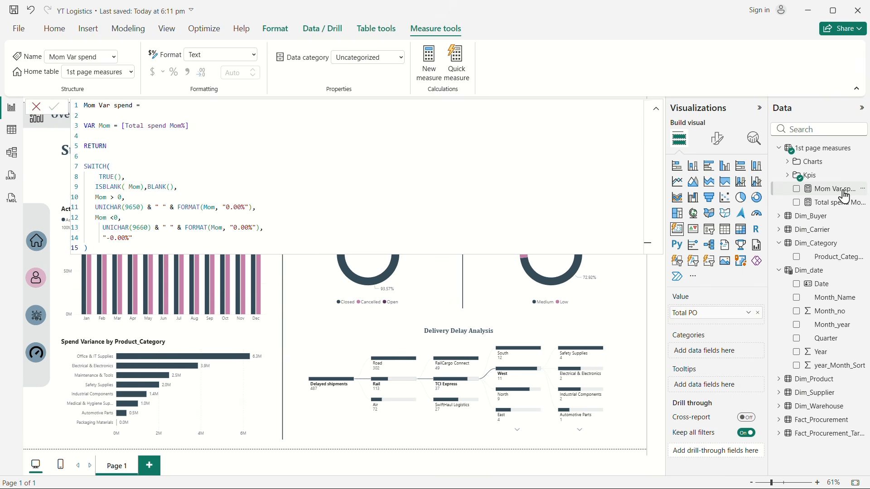
left_click_drag(187, 130, 127, 128)
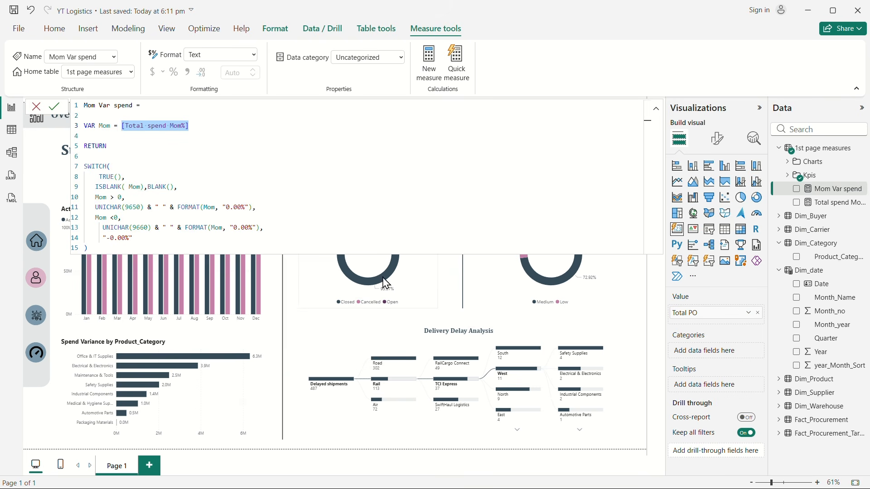
left_click(293, 304)
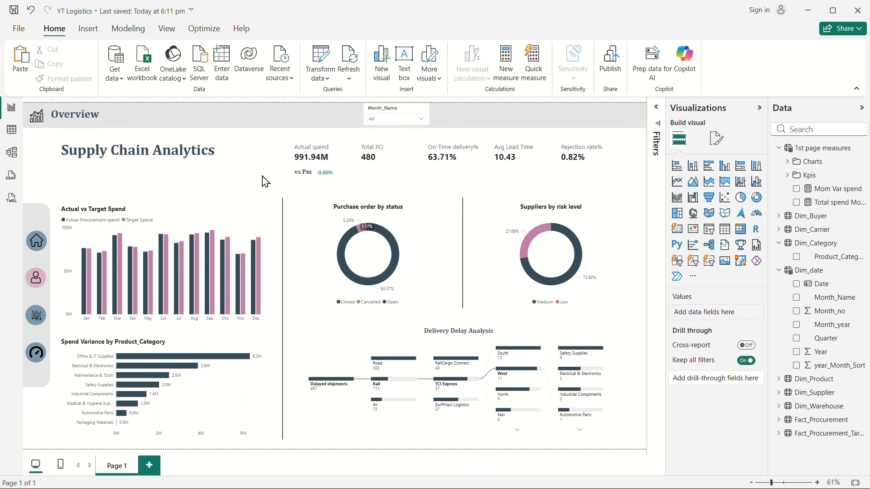
Step: Duplicate the Supply Chain Analytics title text box, place the copy directly beneath the title, and make it slightly taller
left_click(393, 115)
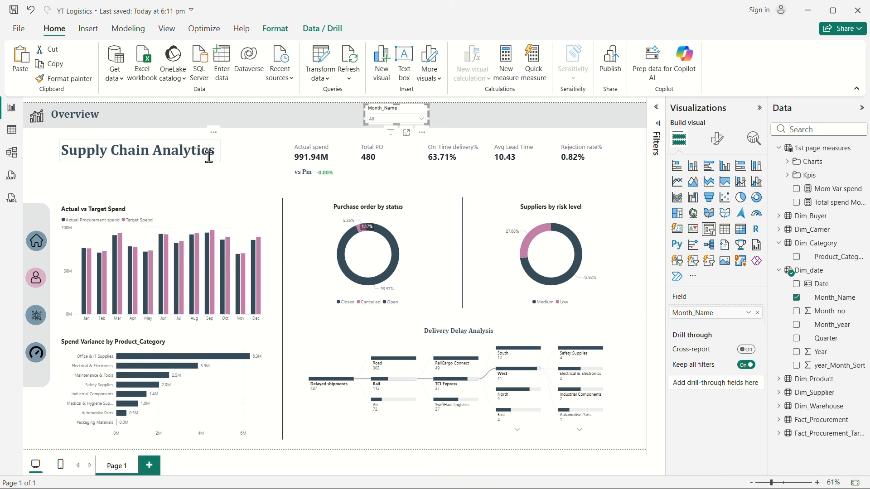
left_click(196, 169)
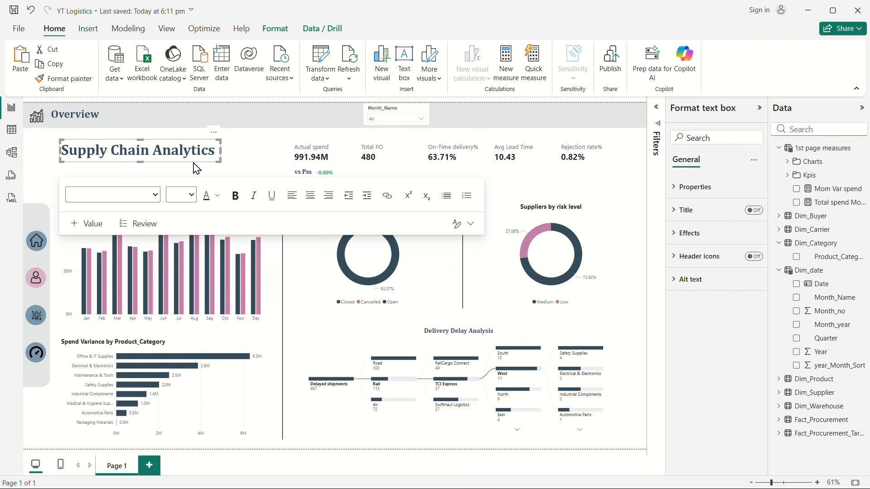
left_click_drag(193, 163, 186, 192)
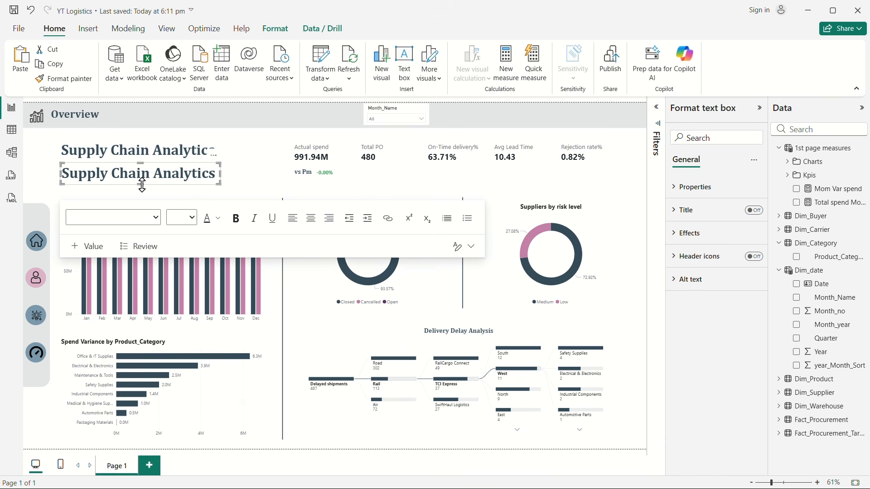
left_click_drag(142, 185, 145, 199)
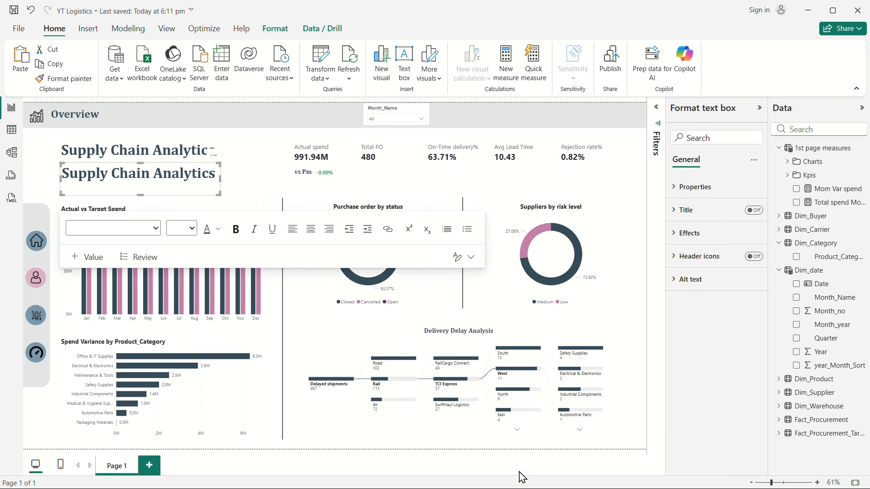
Step: Copy the procurement spend and on-time delivery insight from KPI.txt in Notepad and replace the duplicated text box's text in Power BI with it
key("super+Tab")
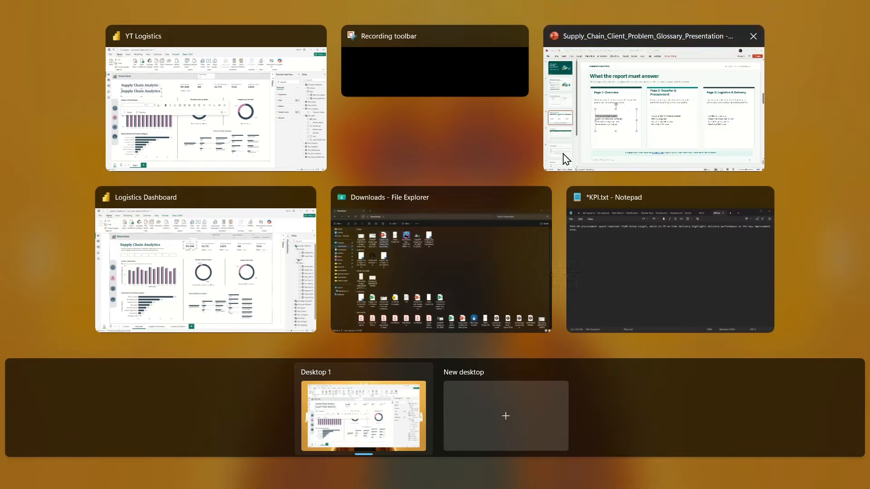
left_click(662, 268)
left_click_drag(69, 153, 42, 145)
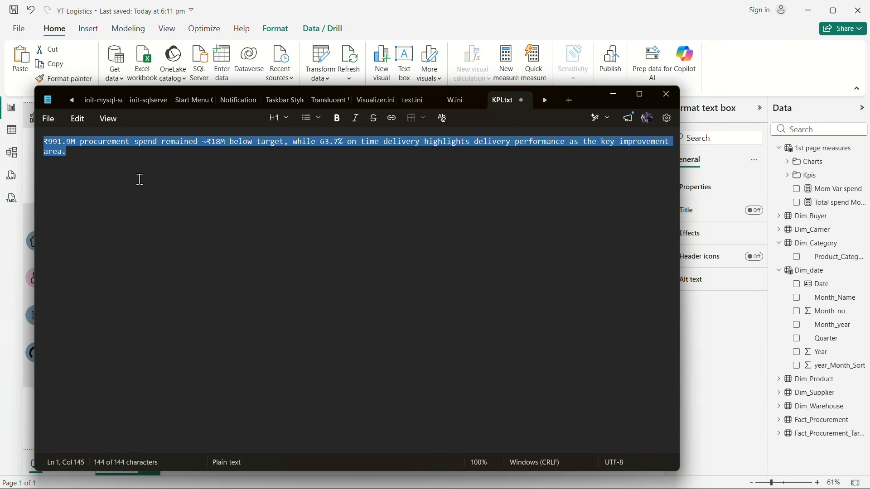
key("super+Tab")
left_click(362, 149)
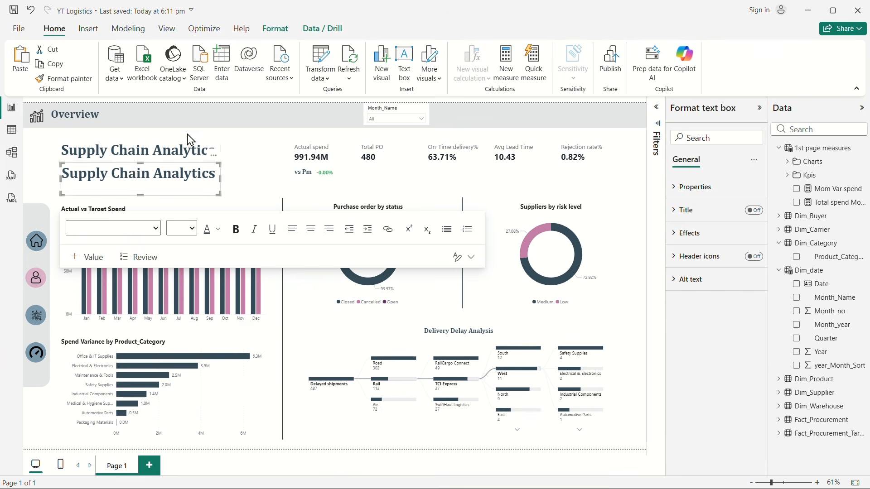
left_click(133, 173)
key("ctrl+a")
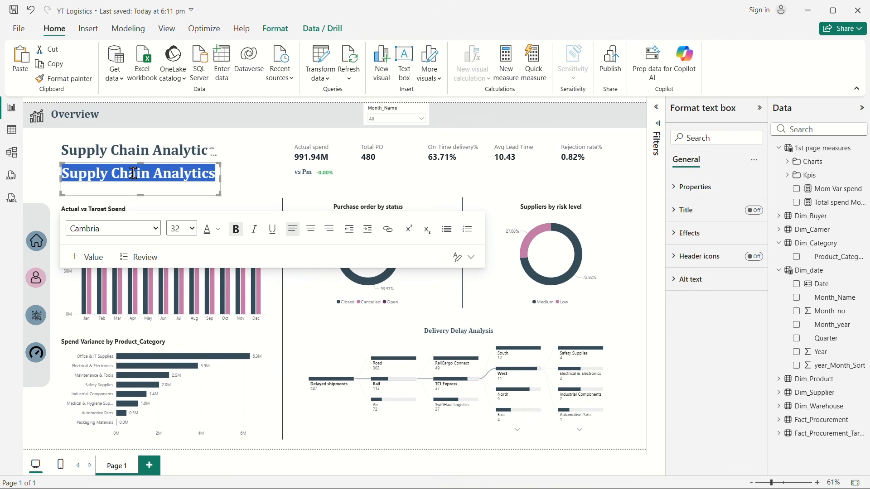
key("ctrl+v")
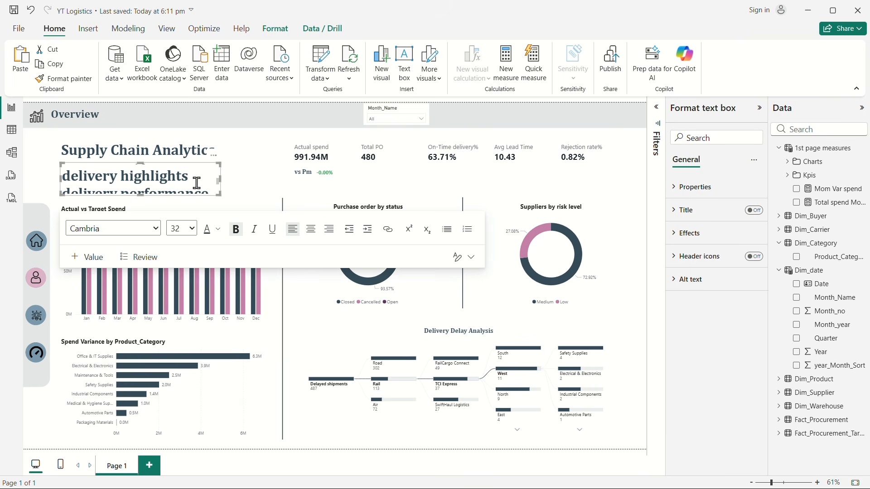
Step: Set the insight text beneath the title to font size 12 and deselect the text box
key("ctrl+a")
left_click(192, 228)
left_click(182, 323)
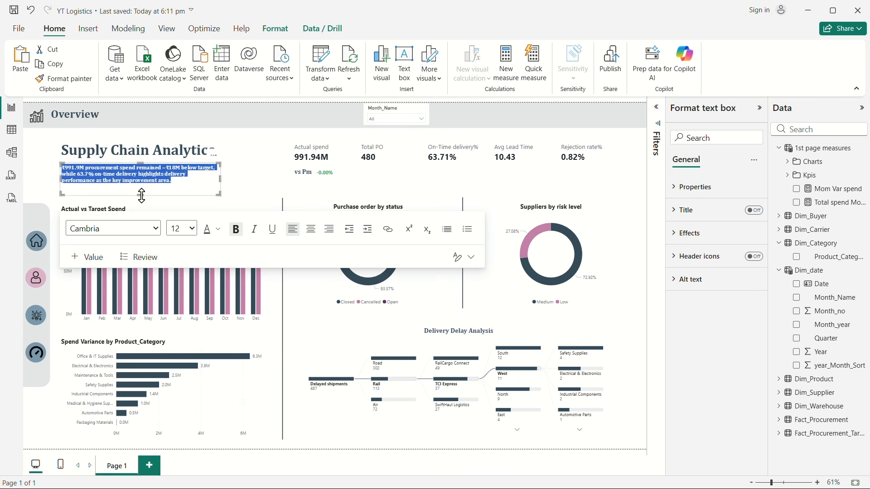
left_click(251, 164)
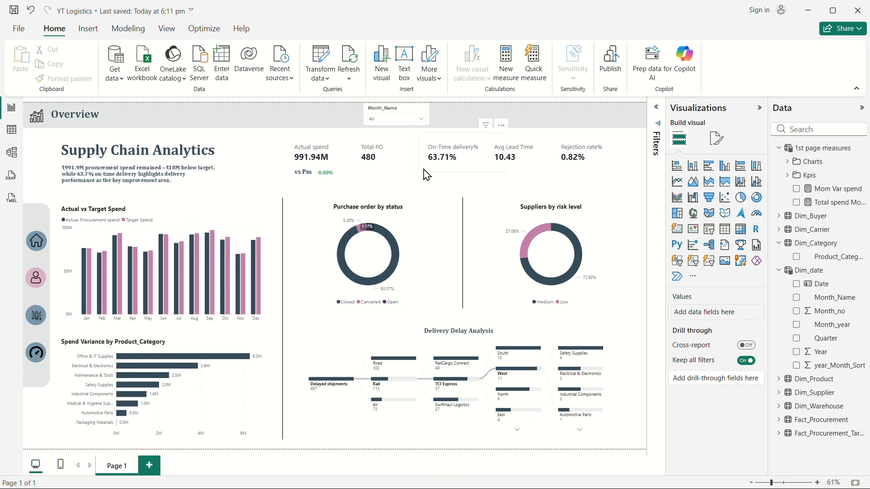
Step: Turn off the background of the Month_Name slicer in the Overview header
left_click(408, 121)
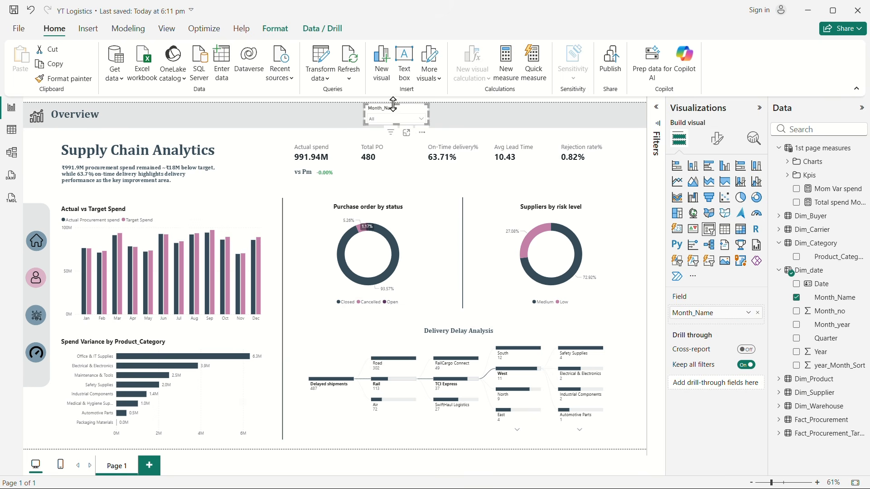
key("ctrl+c")
key("ctrl+v")
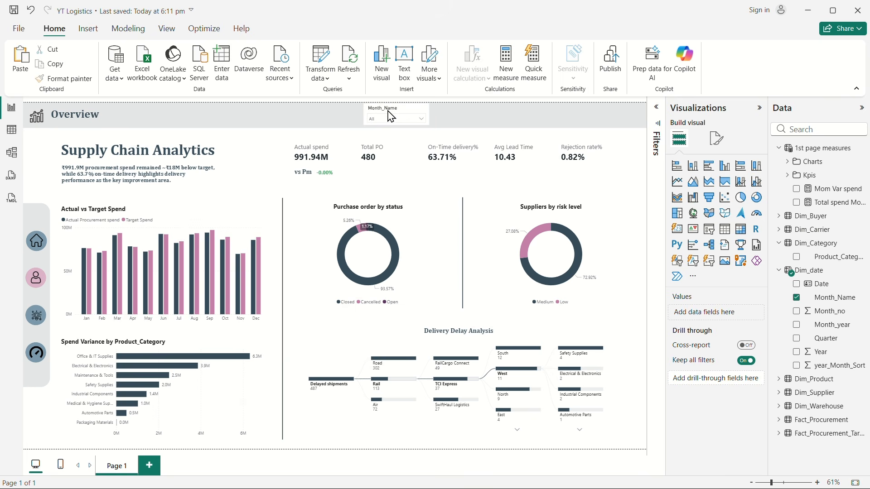
left_click_drag(390, 117, 388, 112)
left_click(718, 140)
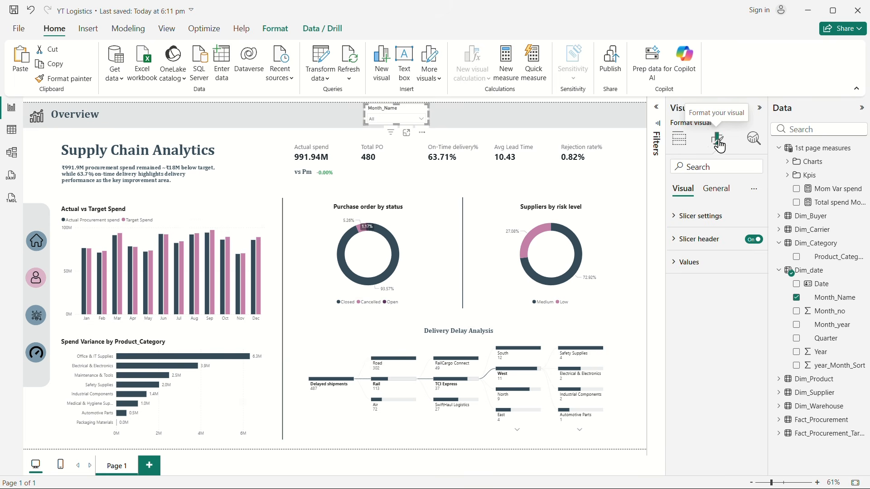
left_click(715, 189)
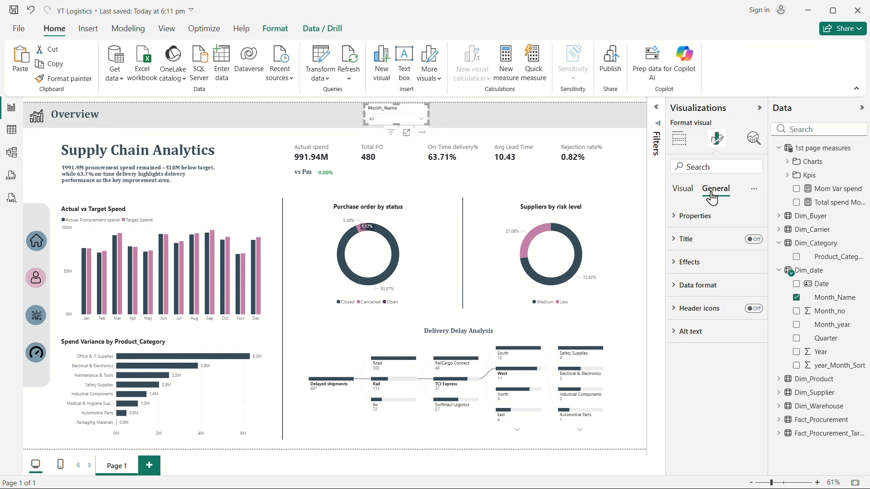
left_click(685, 262)
left_click(754, 290)
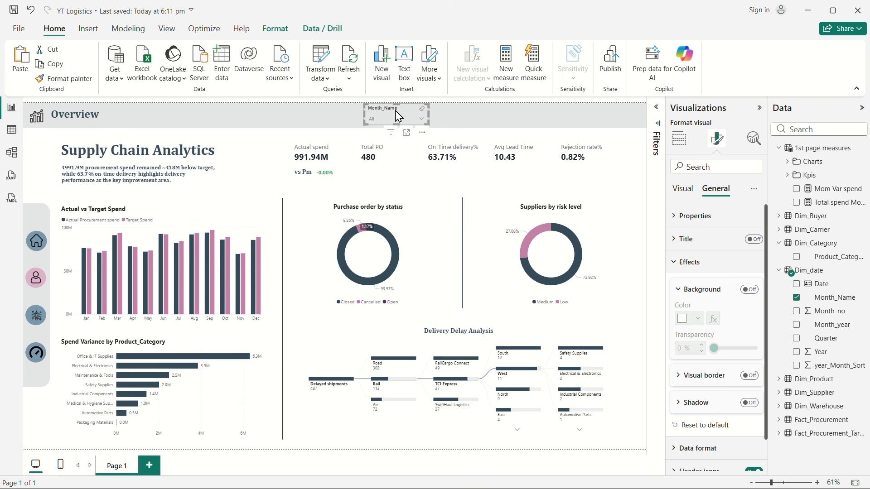
Step: Place a copy of the Month_Name slicer beside the original in the header and replace its field with Supplier_Name from Dim_Supplier
left_click_drag(398, 116, 454, 113)
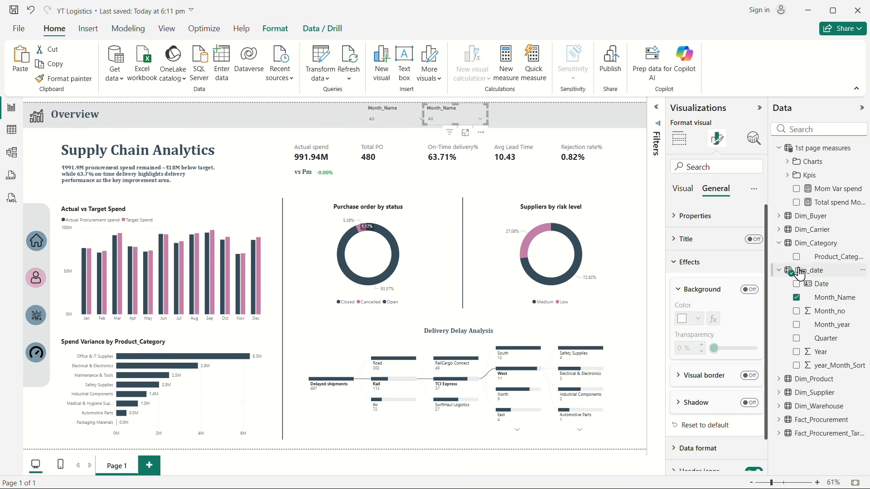
left_click(797, 298)
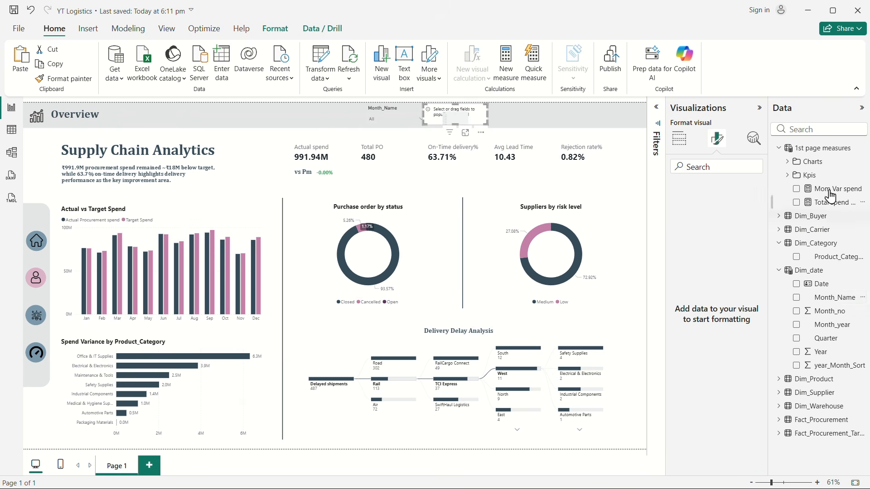
left_click(802, 129)
type("supp")
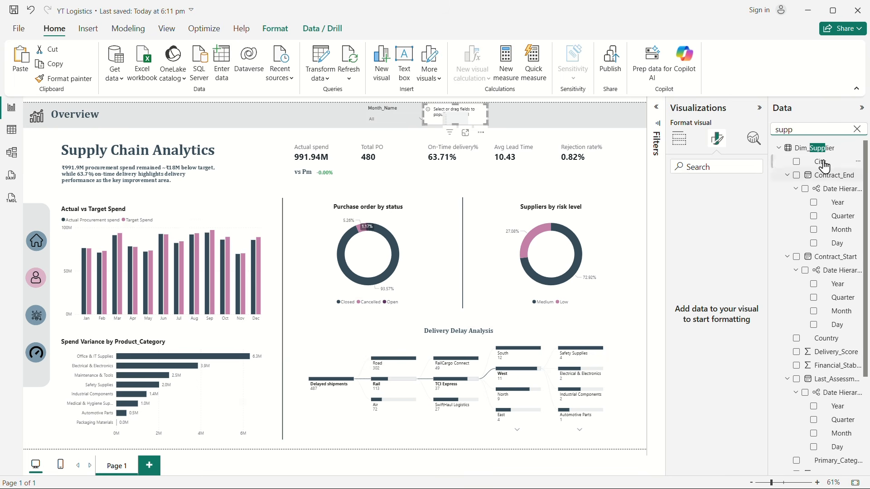
scroll(830, 362, "down", 3)
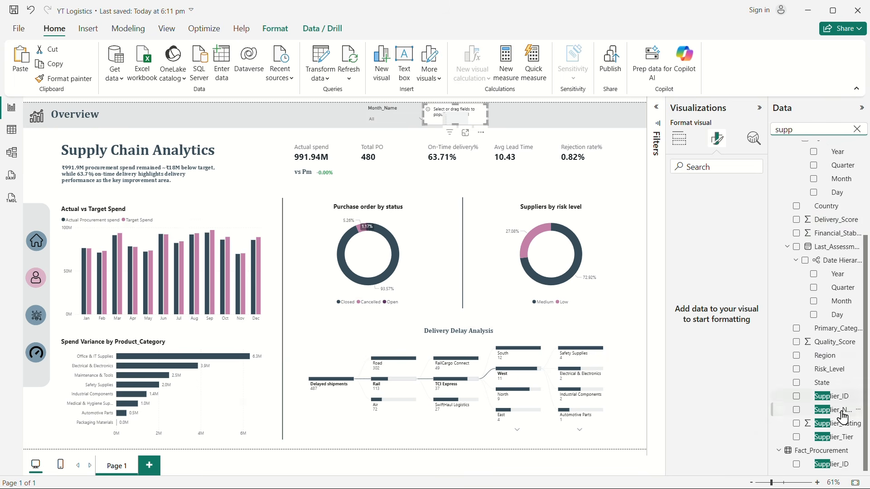
left_click_drag(836, 411, 797, 416)
left_click(797, 412)
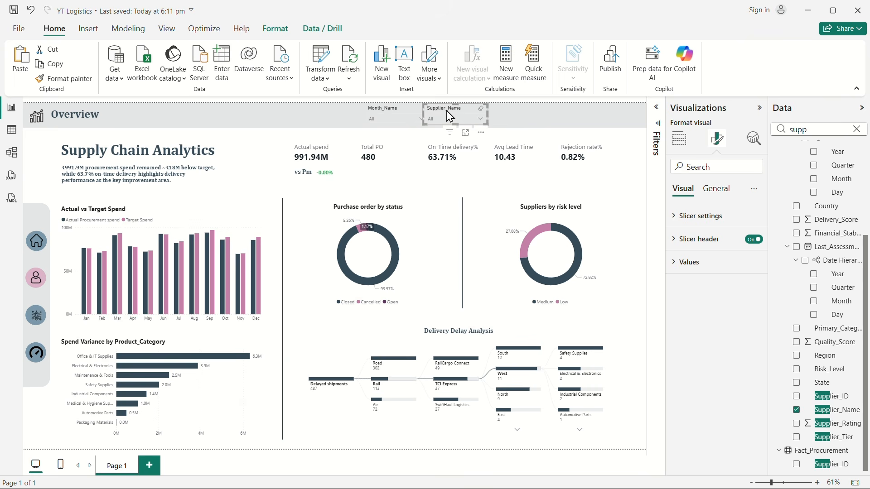
Step: Place a copy of the Supplier_Name slicer beside it in the header and replace its field with Date from Dim_date
left_click_drag(450, 117, 521, 115)
left_click(797, 410)
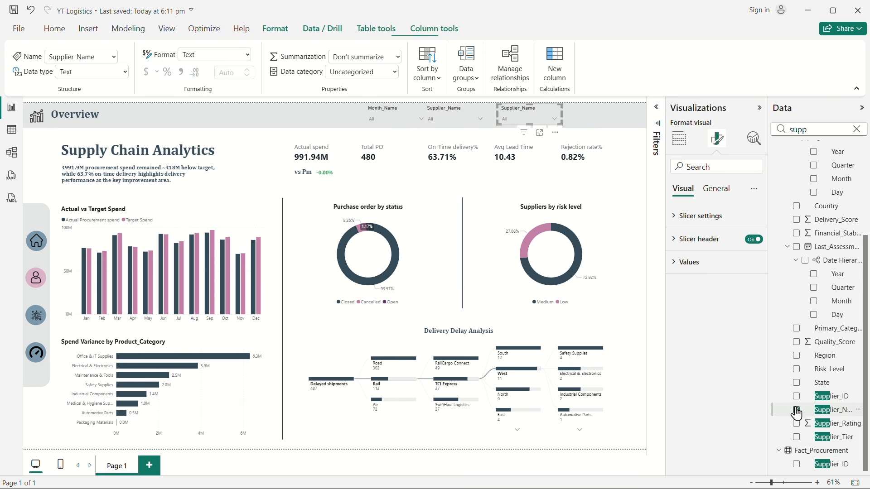
left_click(856, 129)
type("date")
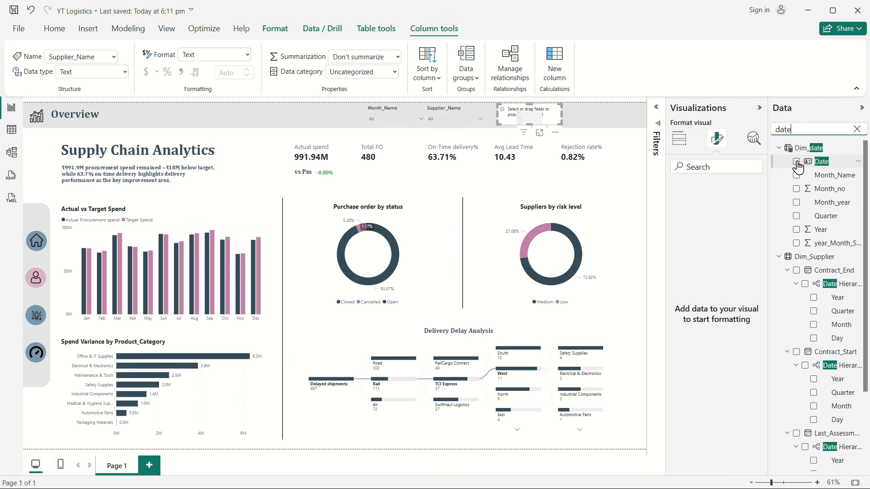
left_click(796, 162)
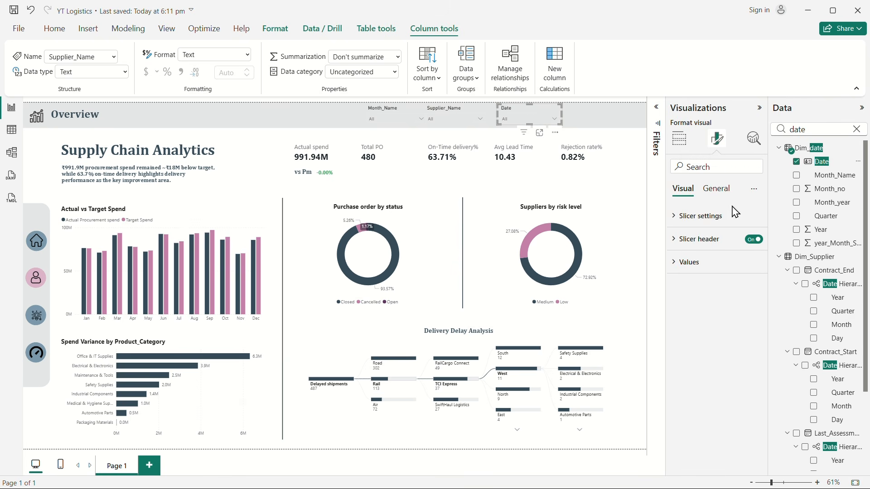
Step: Set the Date slicer's style to Between and widen the slicer so both date boxes fit
left_click(685, 222)
left_click(707, 272)
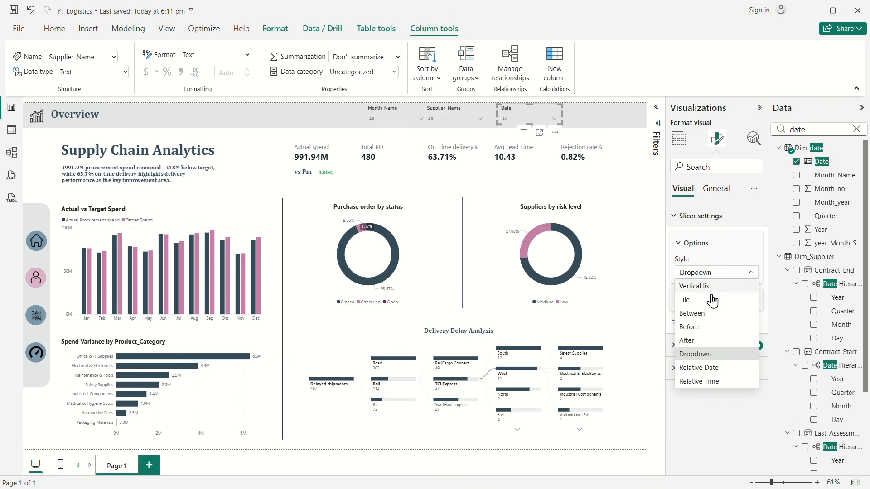
left_click(703, 314)
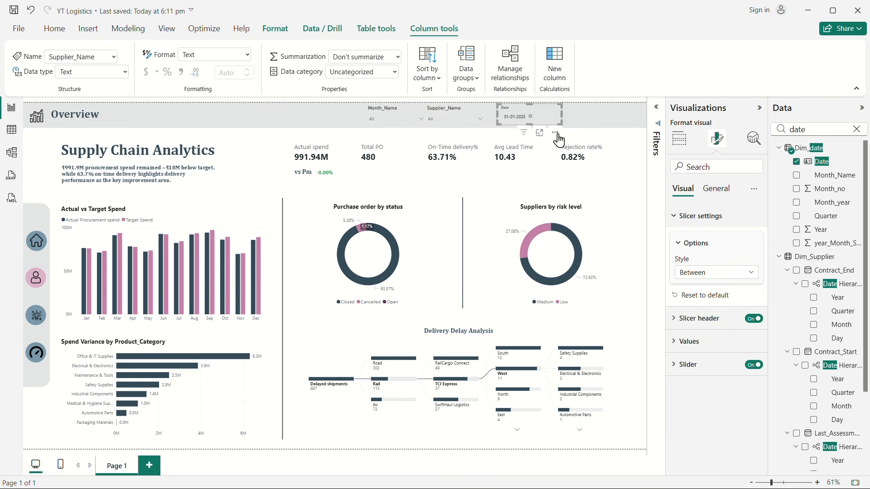
left_click_drag(563, 115, 579, 122)
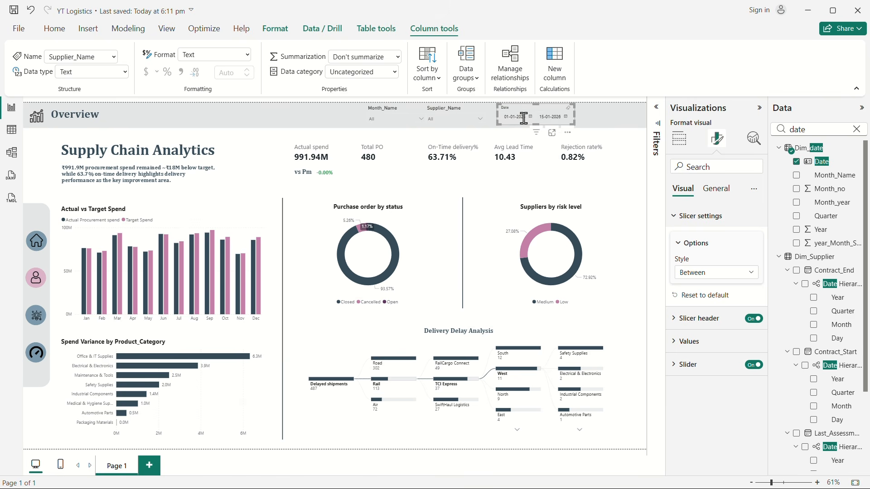
Step: Test the Date slicer with the start date 02-01-2025, and set it back to 01-01-2025
left_click(524, 118)
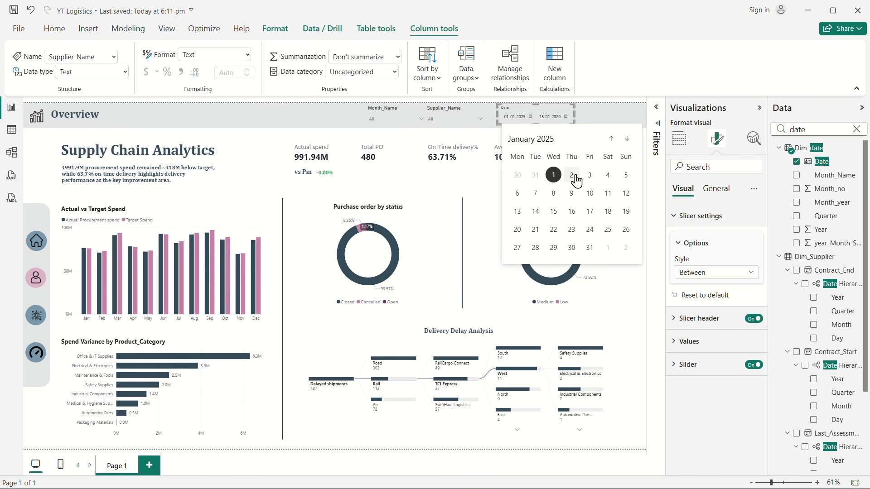
left_click(573, 176)
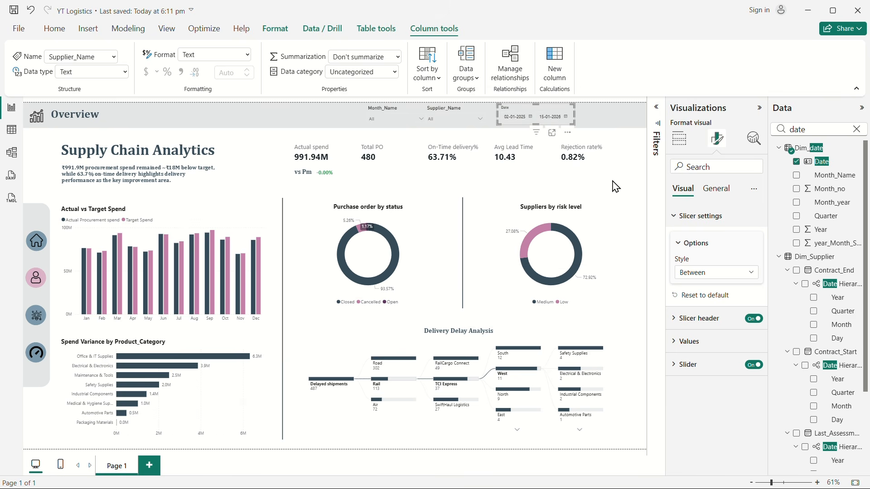
left_click(535, 117)
left_click(556, 176)
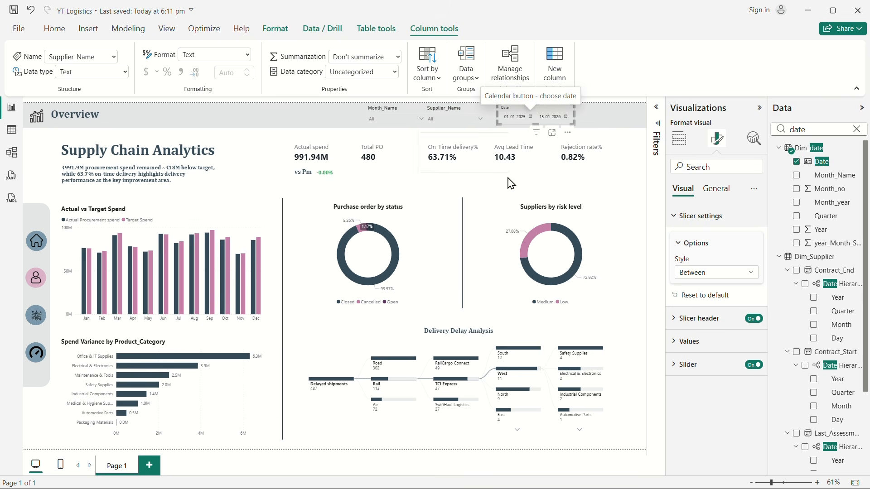
Step: Deselect the Date slicer and collapse the Visualizations and Data panes to show the finished report page
left_click(279, 196)
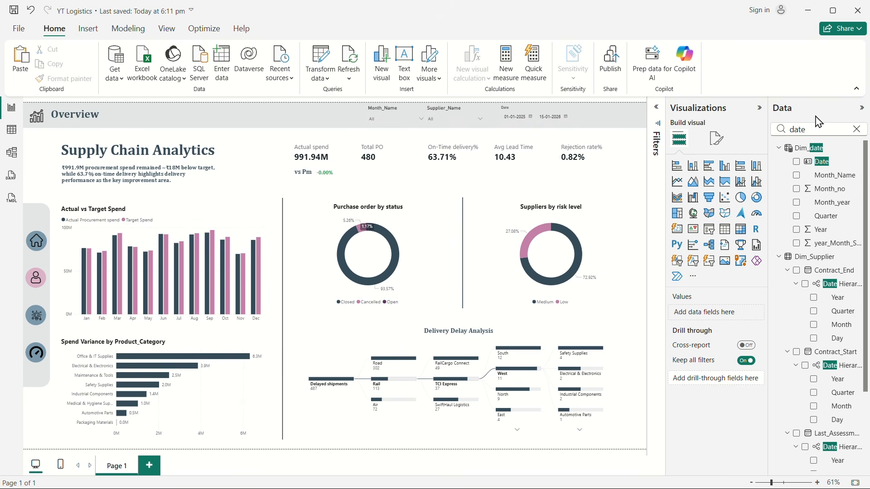
left_click(760, 108)
left_click(862, 108)
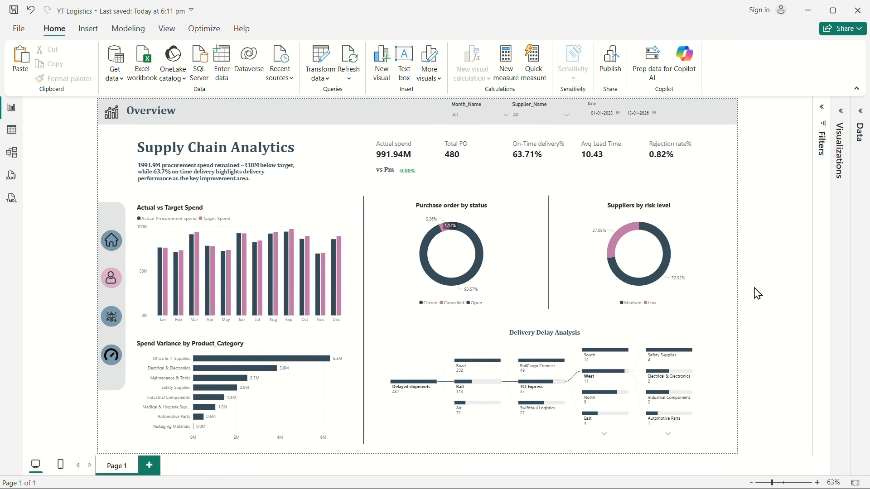